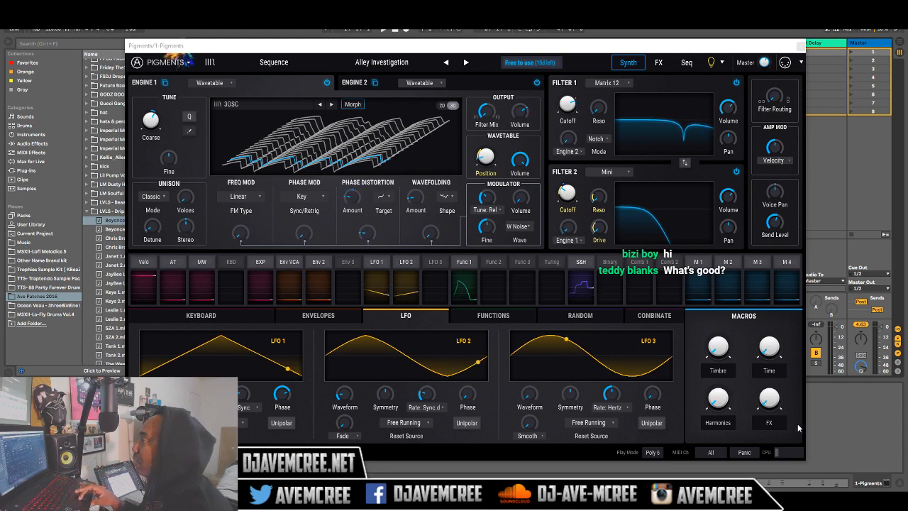
Move the Pigments window aside and load the Default preset from the Template category.
{"action": "left_click", "coordinate": [598, 53]}
{"action": "left_click_drag", "start_coordinate": [597, 54], "coordinate": [656, 52]}
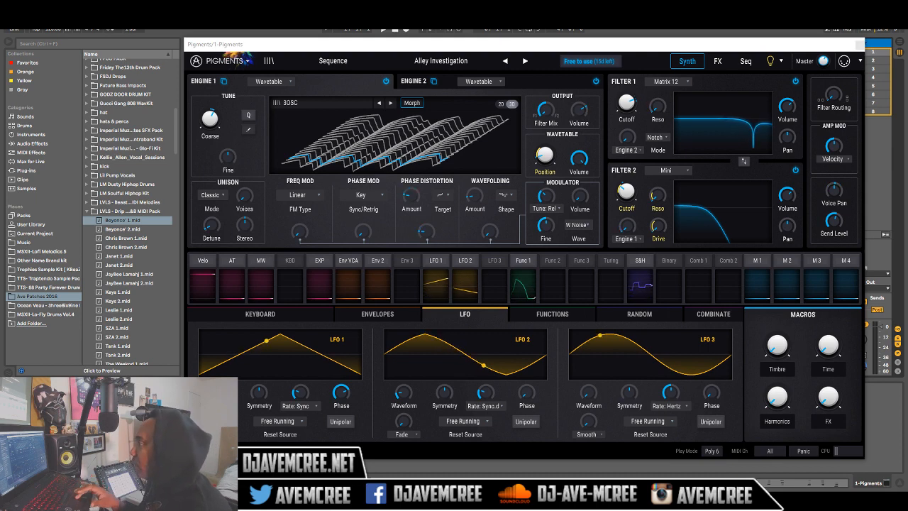
{"action": "left_click", "coordinate": [450, 64]}
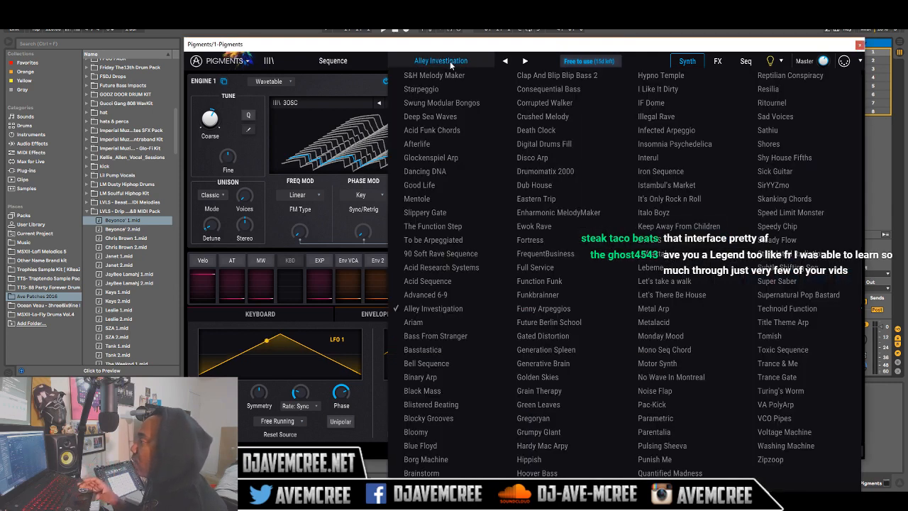
{"action": "left_click", "coordinate": [357, 61]}
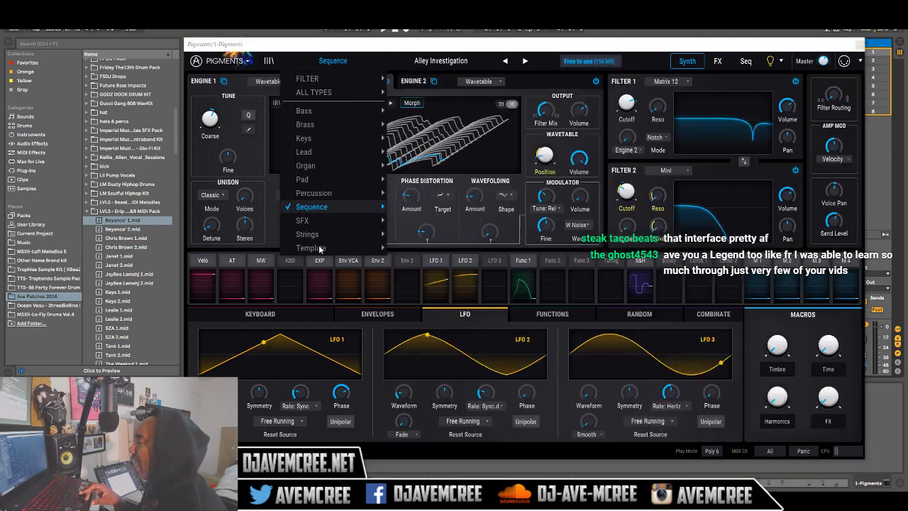
{"action": "mouse_move", "coordinate": [320, 247]}
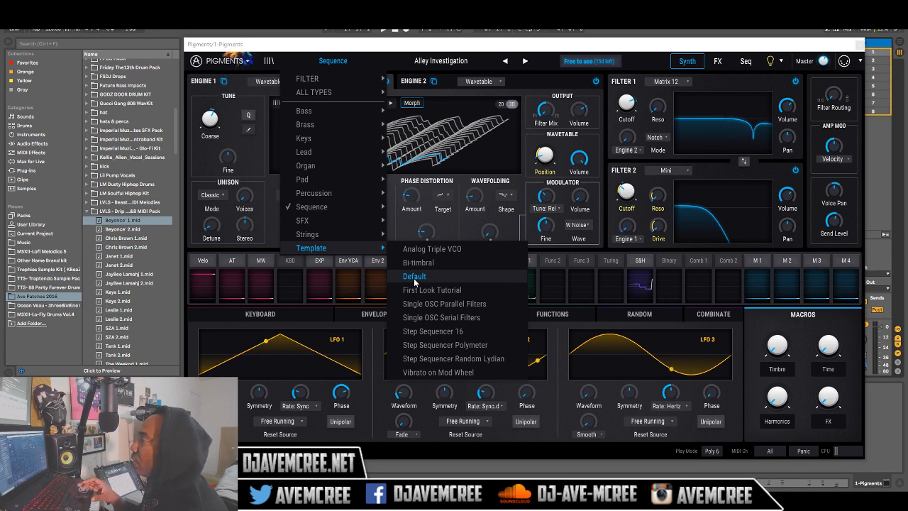
{"action": "left_click", "coordinate": [308, 54]}
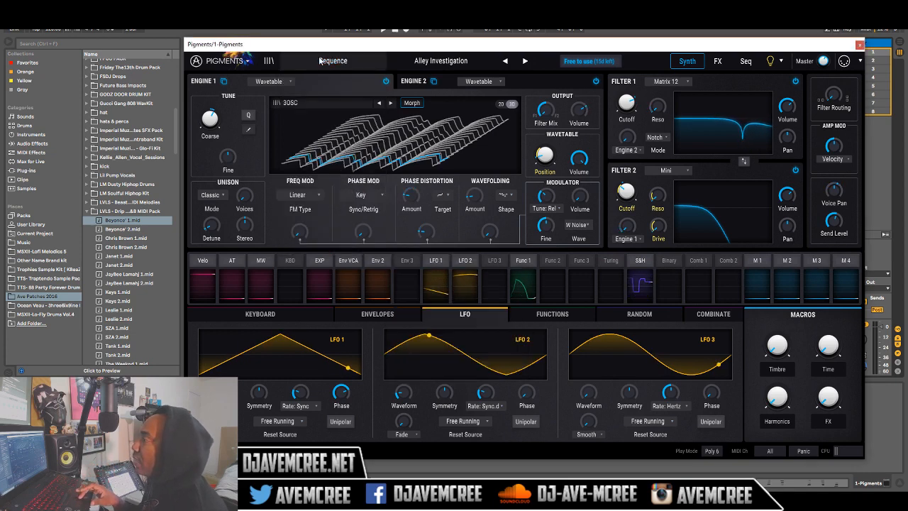
{"action": "left_click", "coordinate": [323, 58]}
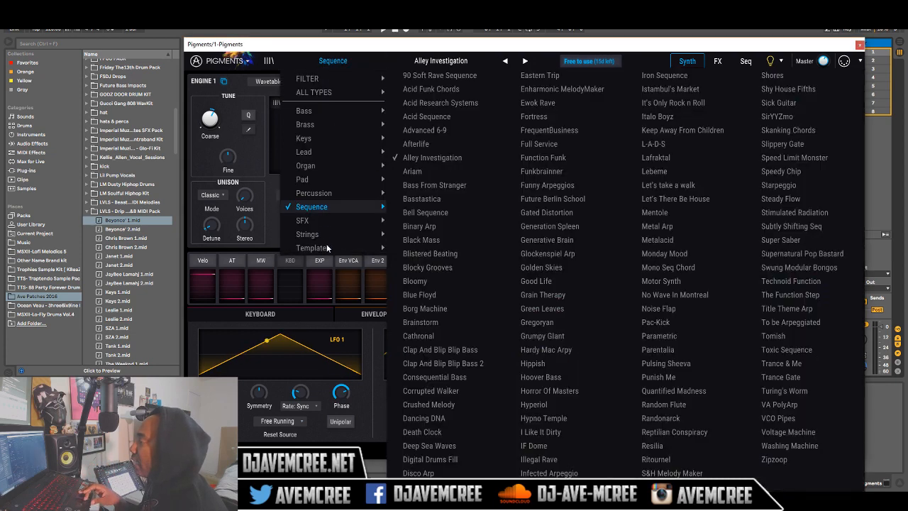
{"action": "mouse_move", "coordinate": [319, 248]}
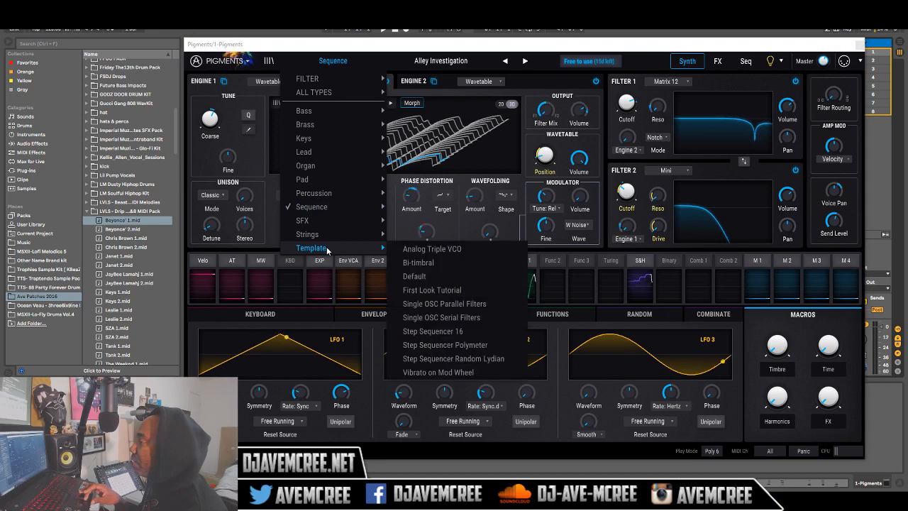
{"action": "left_click", "coordinate": [426, 280]}
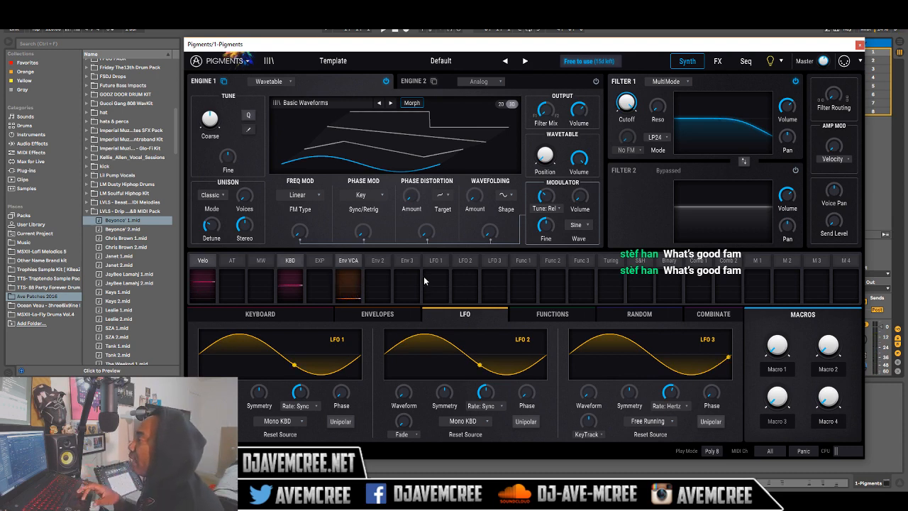
Look over Engine 2's settings, return to Engine 1 and set its engine type to Analog.
{"action": "left_click", "coordinate": [411, 84]}
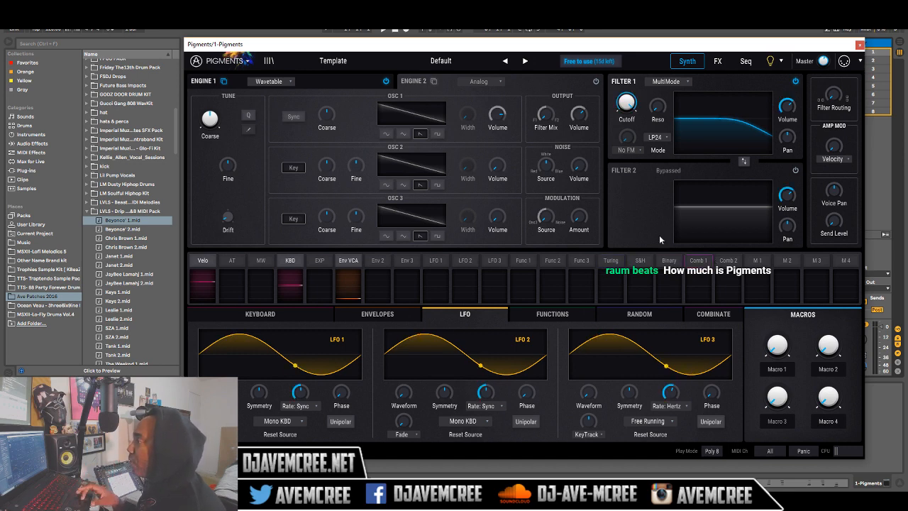
{"action": "left_click", "coordinate": [336, 78]}
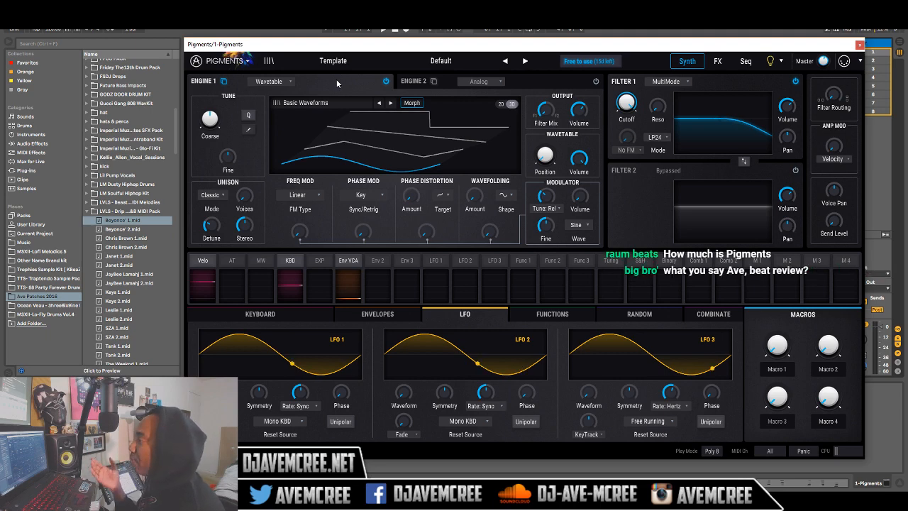
{"action": "left_click", "coordinate": [293, 81]}
{"action": "left_click", "coordinate": [246, 115]}
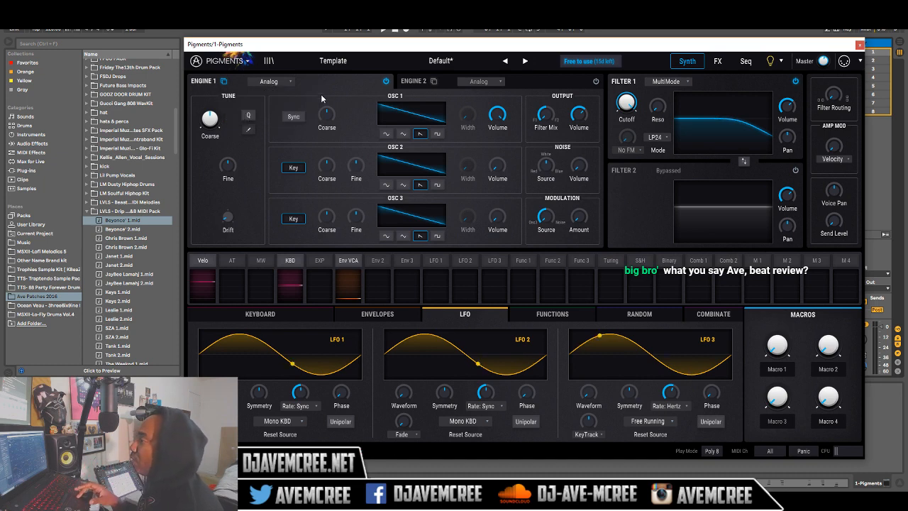
{"action": "left_click", "coordinate": [290, 80]}
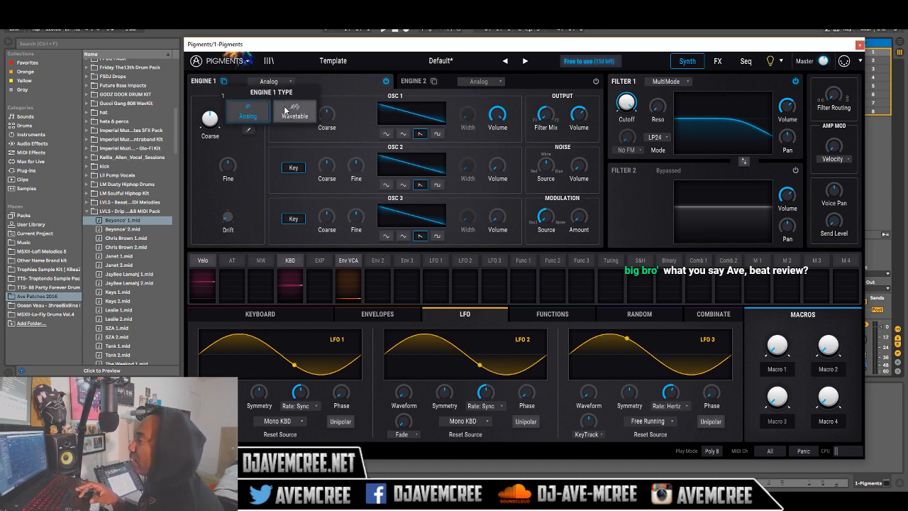
{"action": "left_click", "coordinate": [333, 79]}
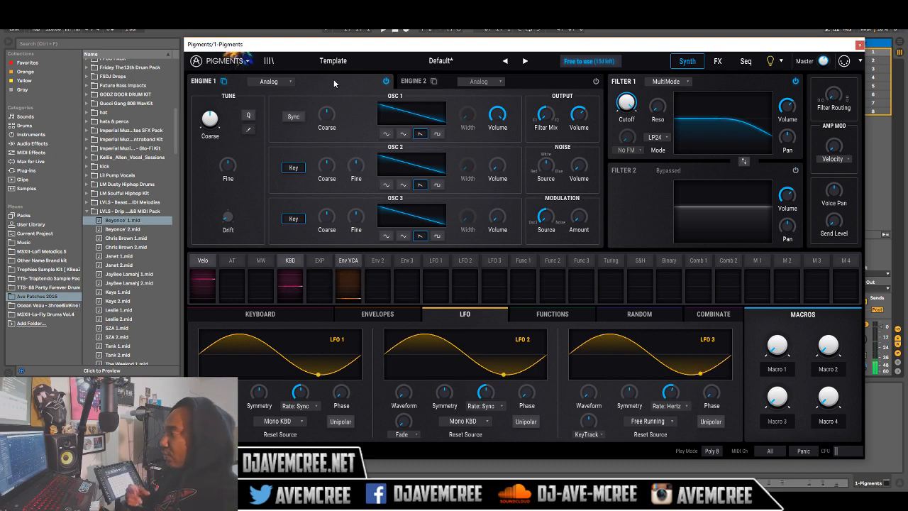
Set Engine 1's OSC 1 to a sine wave and try its coarse tuning.
{"action": "left_click", "coordinate": [385, 134]}
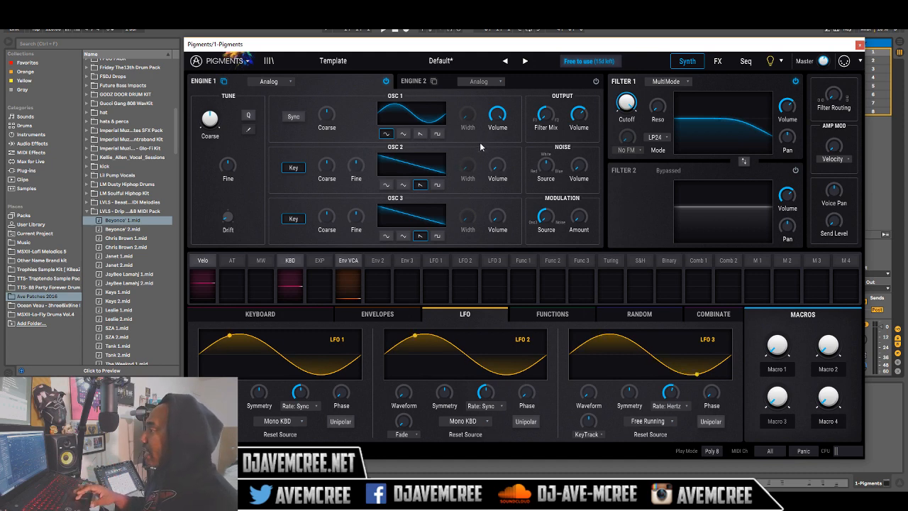
{"action": "mouse_move", "coordinate": [325, 116]}
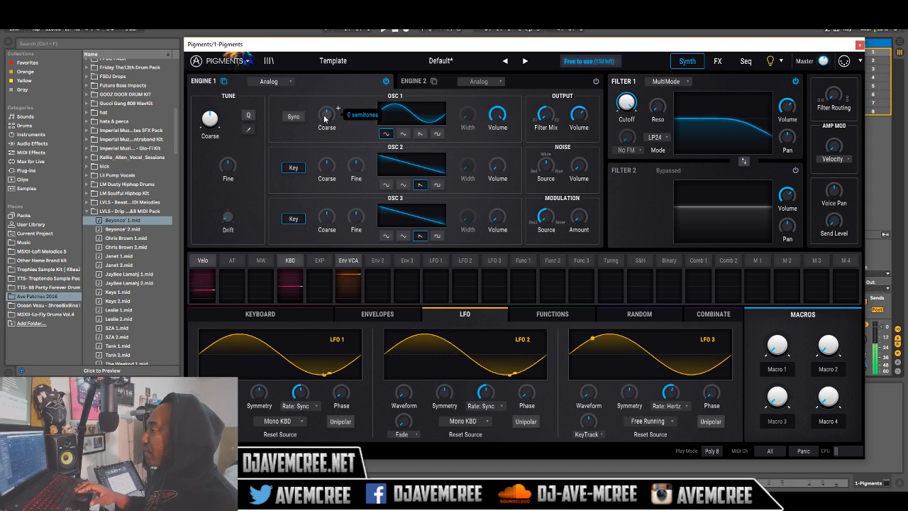
{"action": "mouse_move", "coordinate": [324, 117]}
{"action": "left_mouse_down"}
{"action": "mouse_move", "coordinate": [324, 85]}
{"action": "mouse_move", "coordinate": [323, 113]}
{"action": "left_mouse_up"}
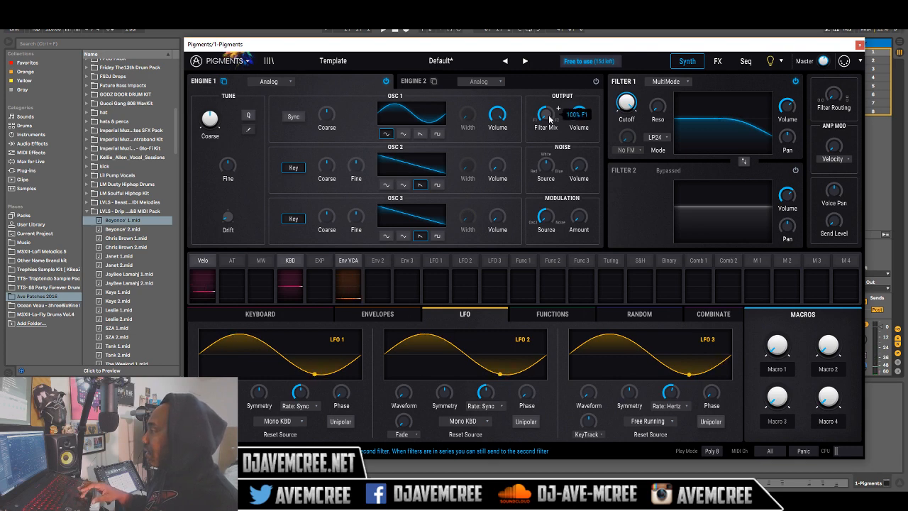
Set Engine 1's filter mix to 50% F1 and 50% F2, and try Filter 2 on before bypassing it again.
{"action": "scroll", "coordinate": [558, 108], "scroll_direction": "down", "scroll_amount": 5}
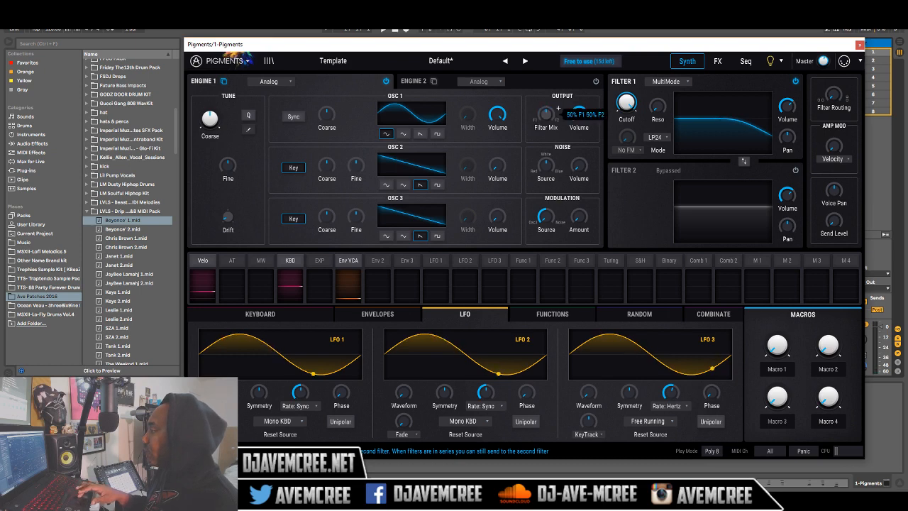
{"action": "scroll", "coordinate": [558, 108], "scroll_direction": "up", "scroll_amount": 2}
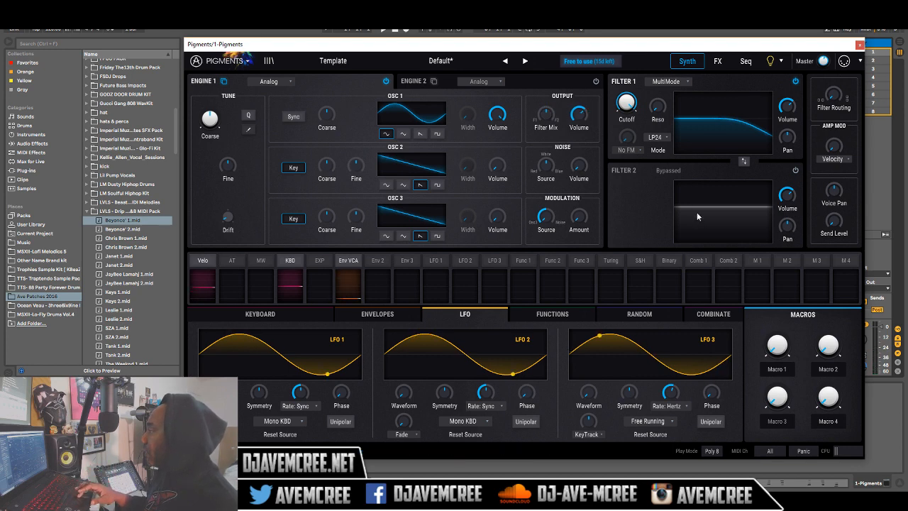
{"action": "left_click", "coordinate": [795, 171]}
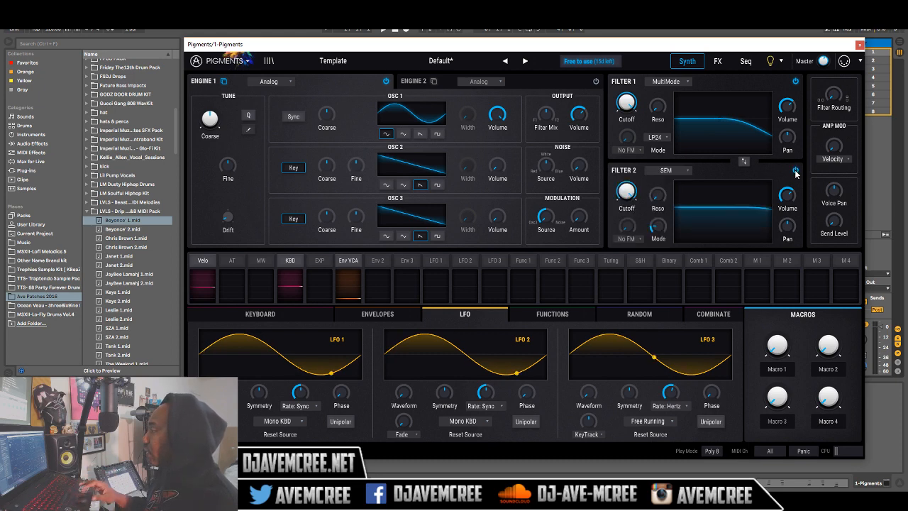
{"action": "left_click", "coordinate": [795, 171]}
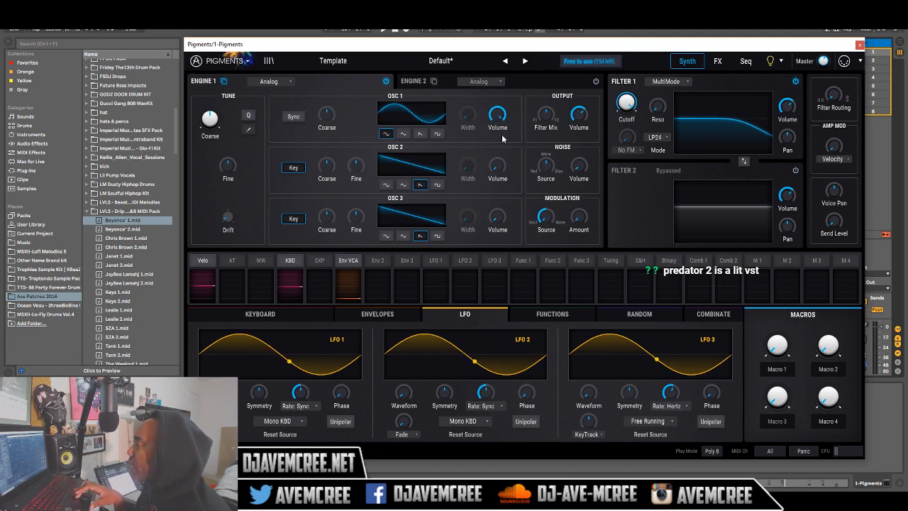
Configure Filter 1 with the SEM type, an adjusted cutoff and Env 2 as its FM source.
{"action": "left_click", "coordinate": [678, 83]}
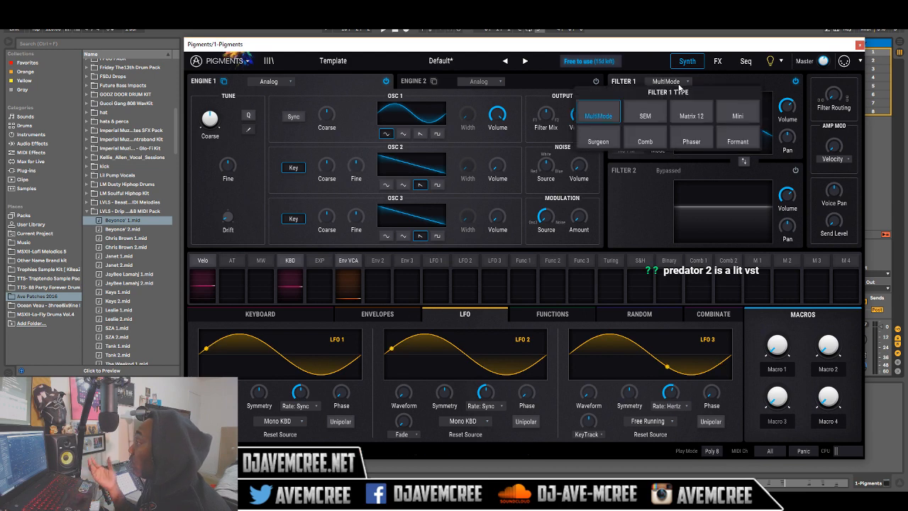
{"action": "left_click", "coordinate": [646, 117]}
{"action": "mouse_move", "coordinate": [631, 104]}
{"action": "left_click_drag", "start_coordinate": [631, 104], "coordinate": [629, 142]}
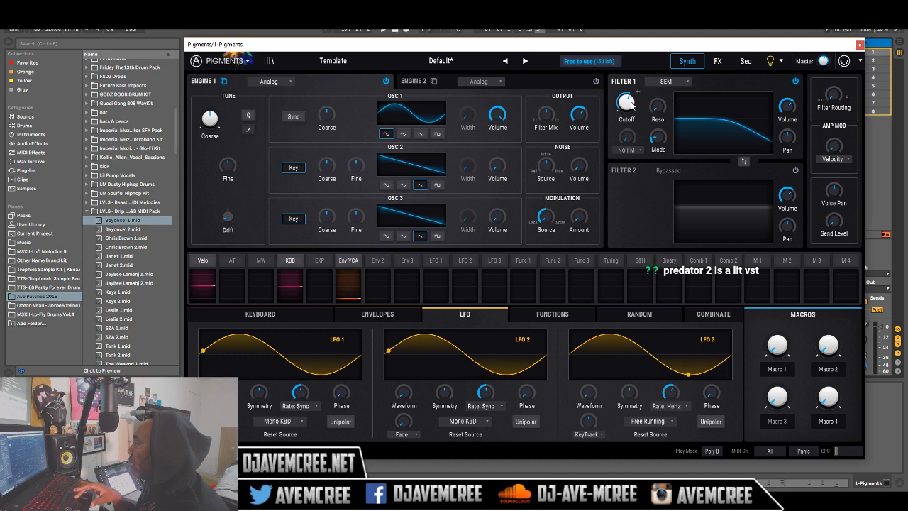
{"action": "left_click", "coordinate": [628, 150]}
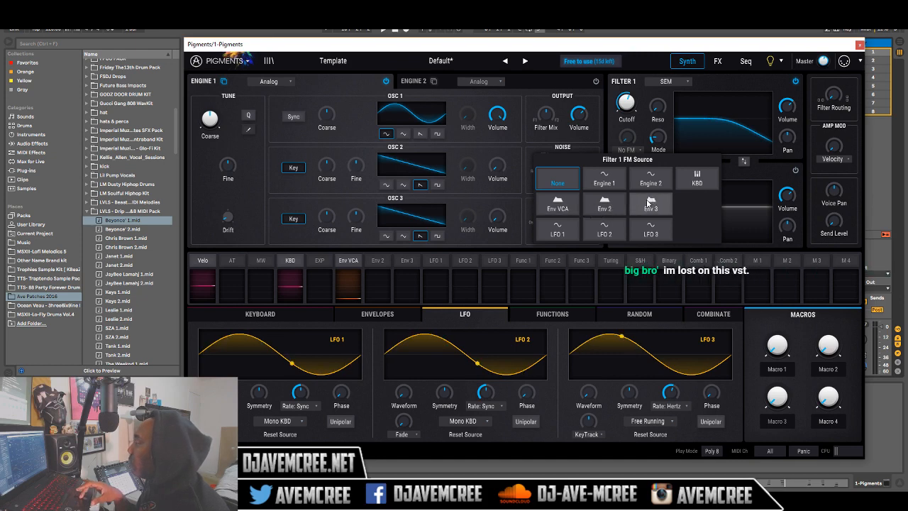
{"action": "left_click", "coordinate": [605, 206]}
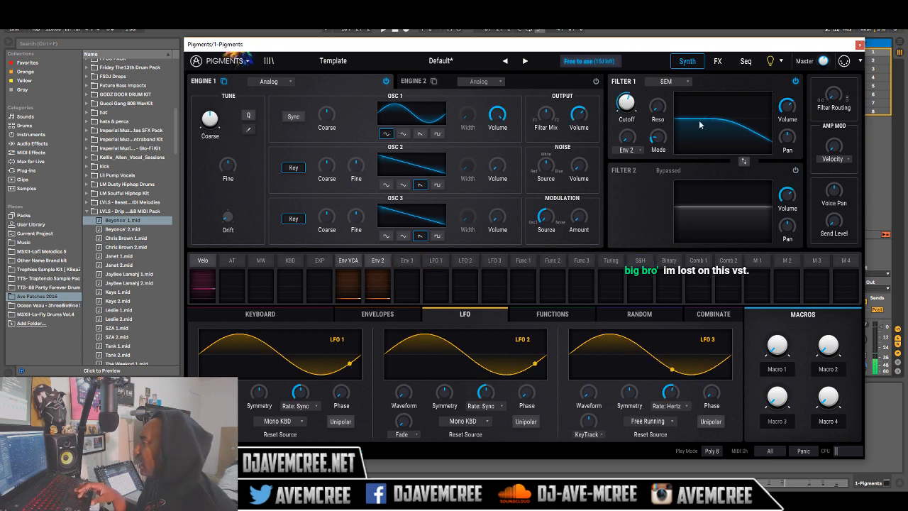
Shape Env 2 with a longer attack and a sustain of about 0.428, and set its gate source to LFO 2.
{"action": "left_click", "coordinate": [364, 317]}
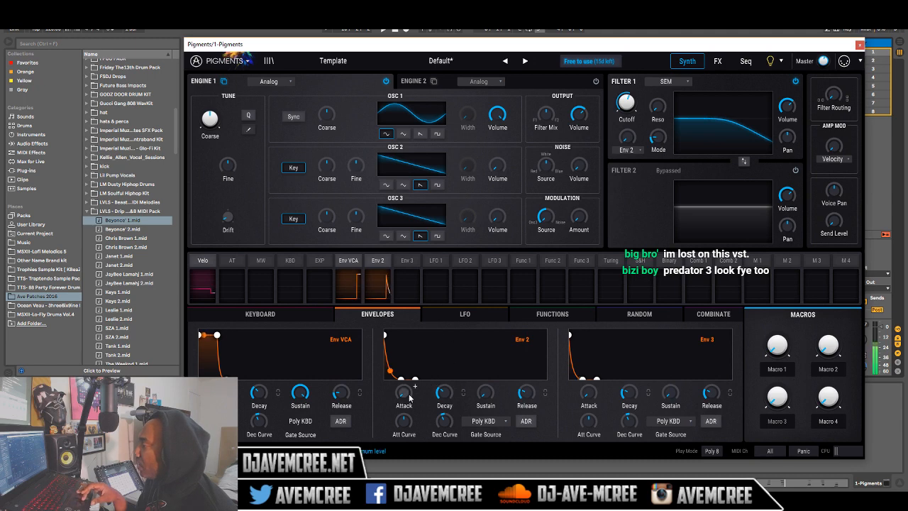
{"action": "left_click_drag", "start_coordinate": [404, 392], "coordinate": [418, 383]}
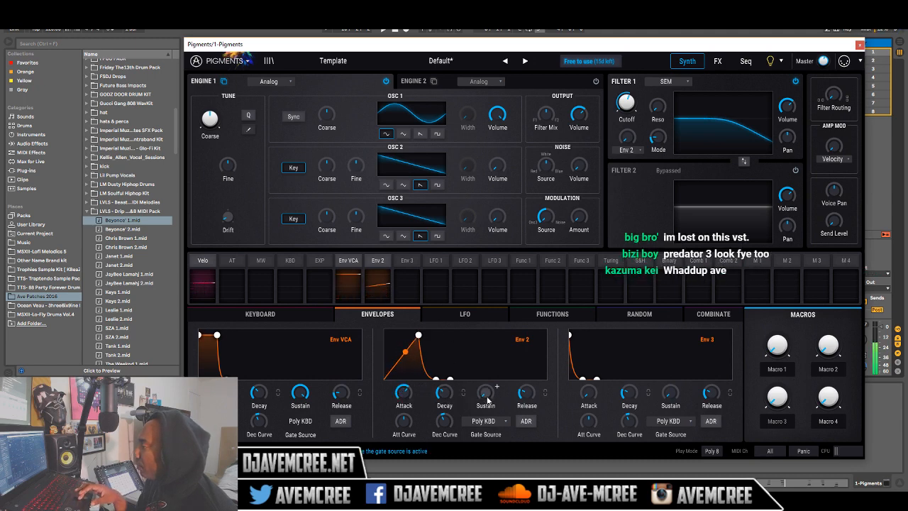
{"action": "left_click_drag", "start_coordinate": [486, 395], "coordinate": [486, 387]}
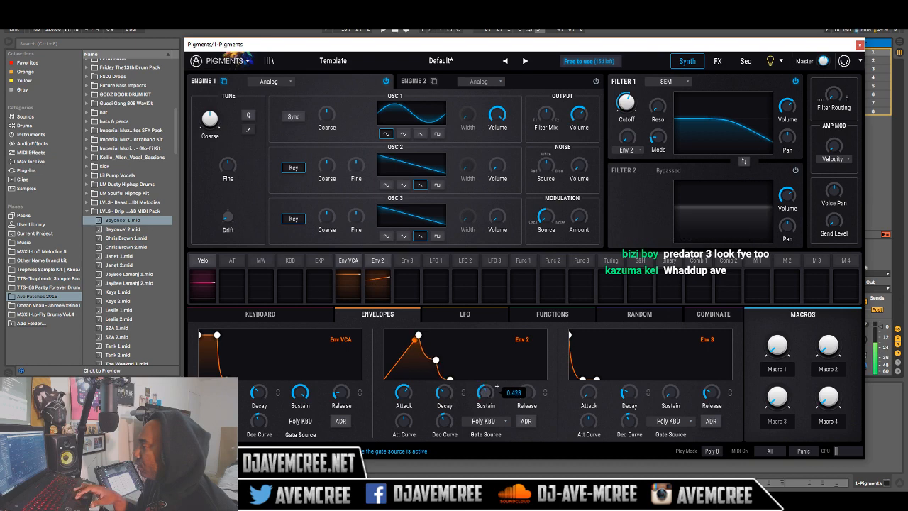
{"action": "left_click", "coordinate": [500, 424]}
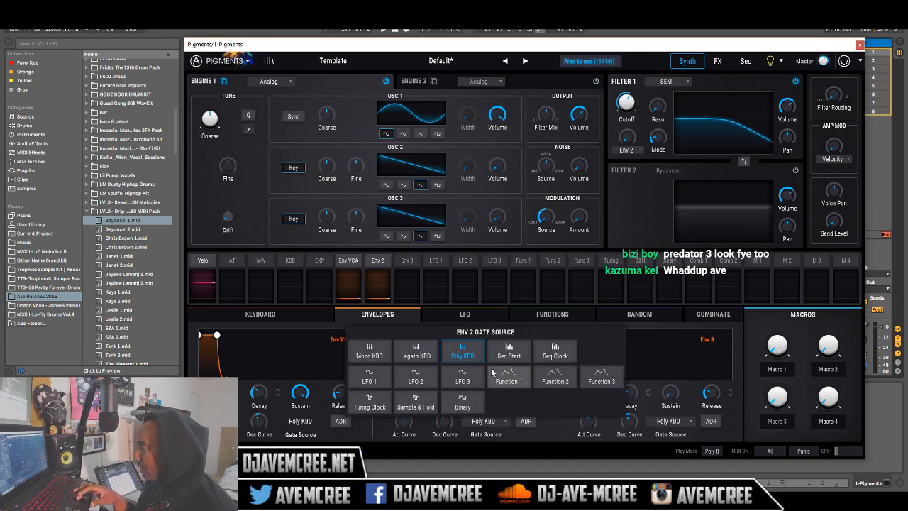
{"action": "left_click", "coordinate": [416, 378]}
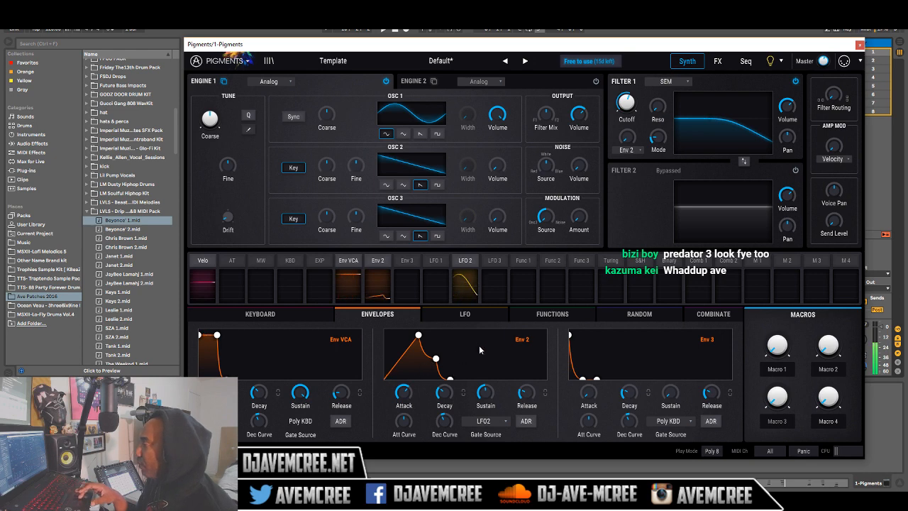
Reshape LFO 2 into a skewed triangle waveform and raise Filter 1's resonance.
{"action": "left_click", "coordinate": [464, 316]}
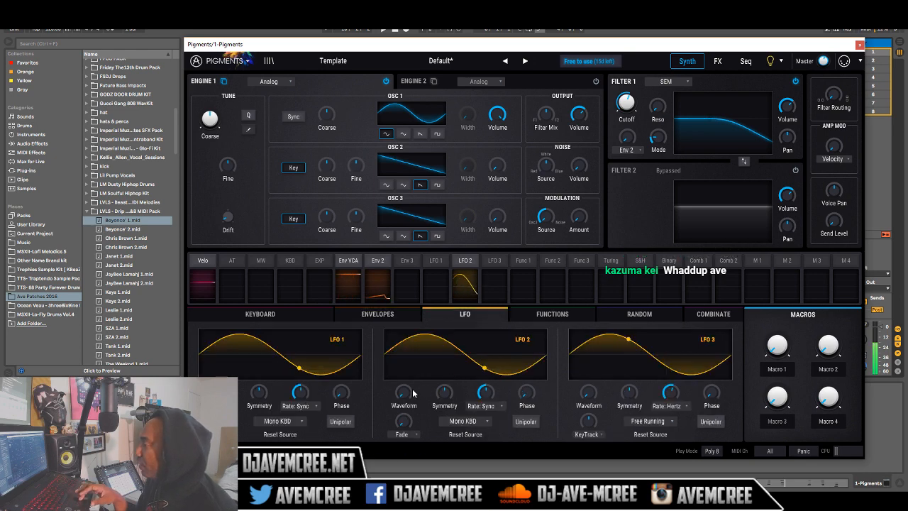
{"action": "left_click_drag", "start_coordinate": [403, 393], "coordinate": [447, 395]}
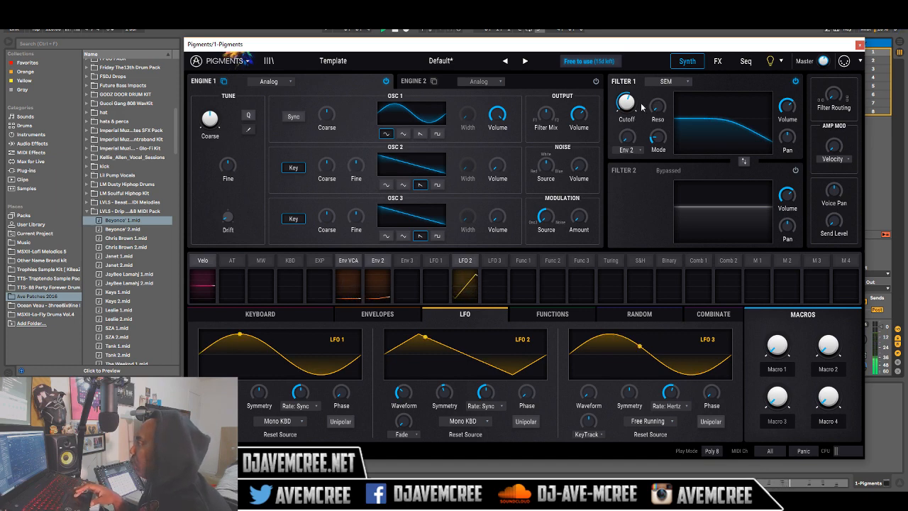
{"action": "left_click_drag", "start_coordinate": [659, 107], "coordinate": [659, 88]}
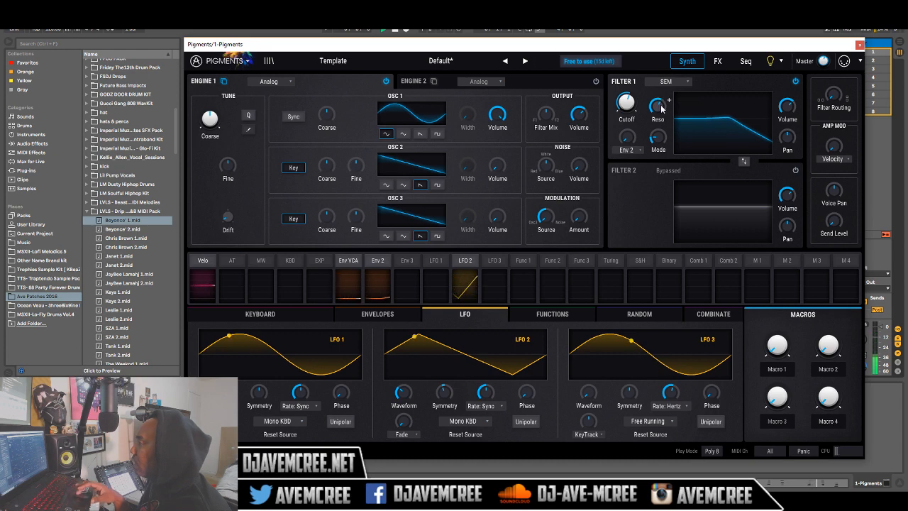
Switch Engine 1's Osc 1 to a triangle wave and adjust its width to skew the shape.
{"action": "left_click", "coordinate": [404, 133]}
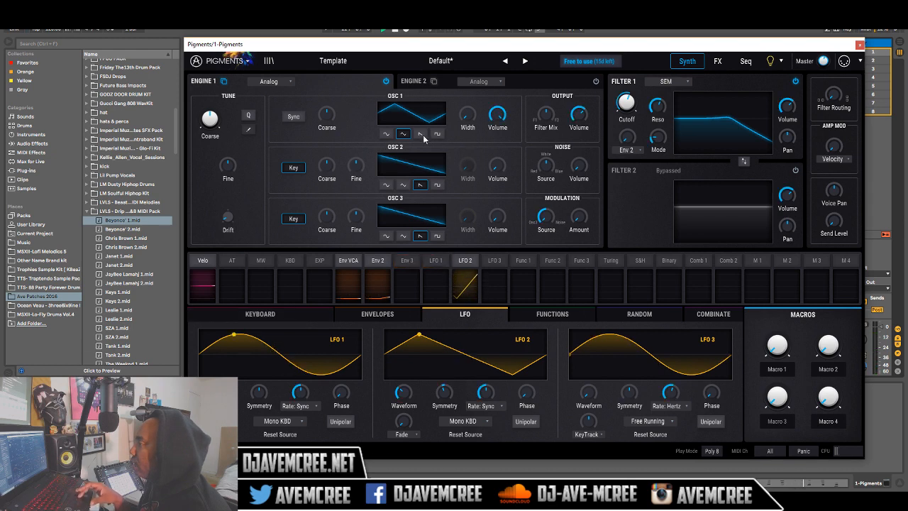
{"action": "mouse_move", "coordinate": [468, 114]}
{"action": "left_mouse_down"}
{"action": "mouse_move", "coordinate": [478, 108]}
{"action": "mouse_move", "coordinate": [466, 116]}
{"action": "left_mouse_up"}
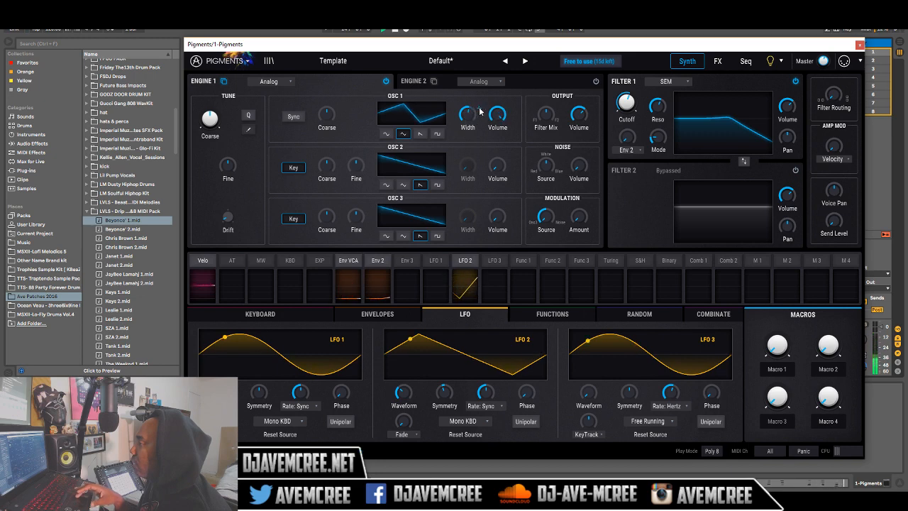
Modulate Osc 1's width with LFO 1 at 0.47 and set LFO 1's synced rate to 1/8.
{"action": "left_click", "coordinate": [480, 111]}
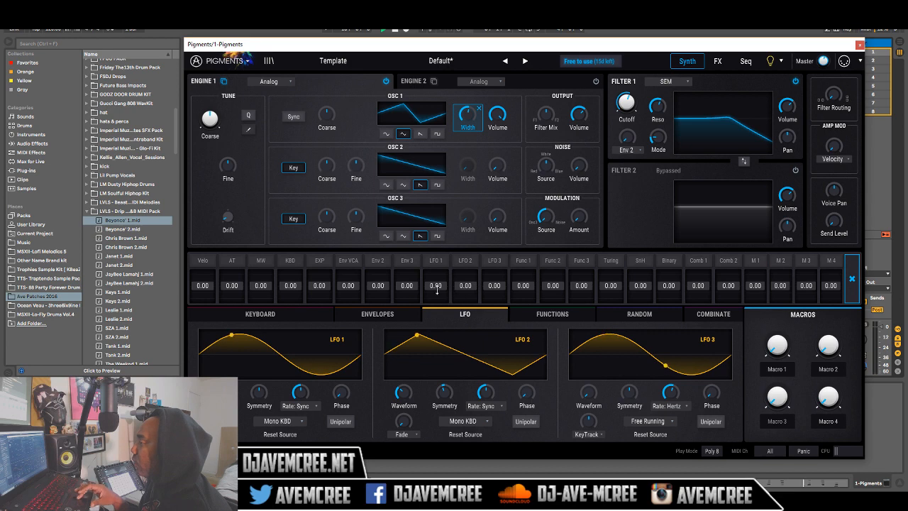
{"action": "left_click_drag", "start_coordinate": [435, 285], "coordinate": [436, 267]}
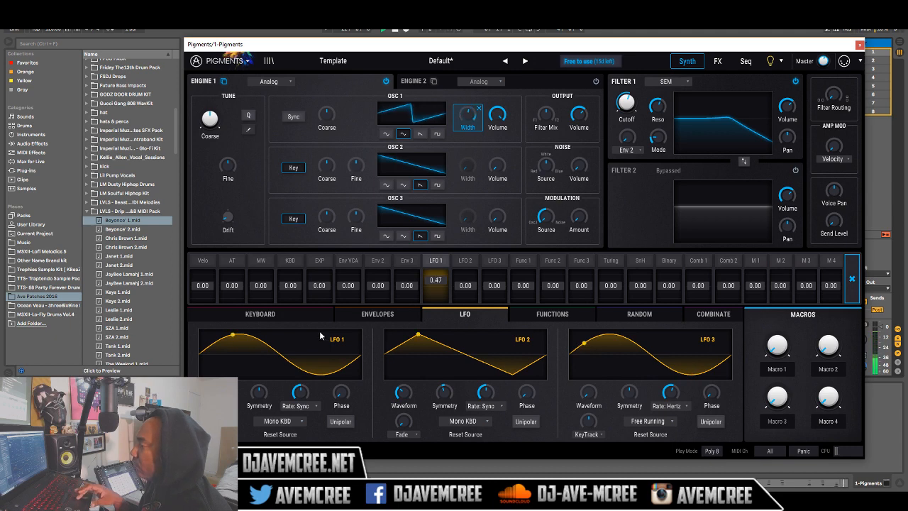
{"action": "mouse_move", "coordinate": [304, 395]}
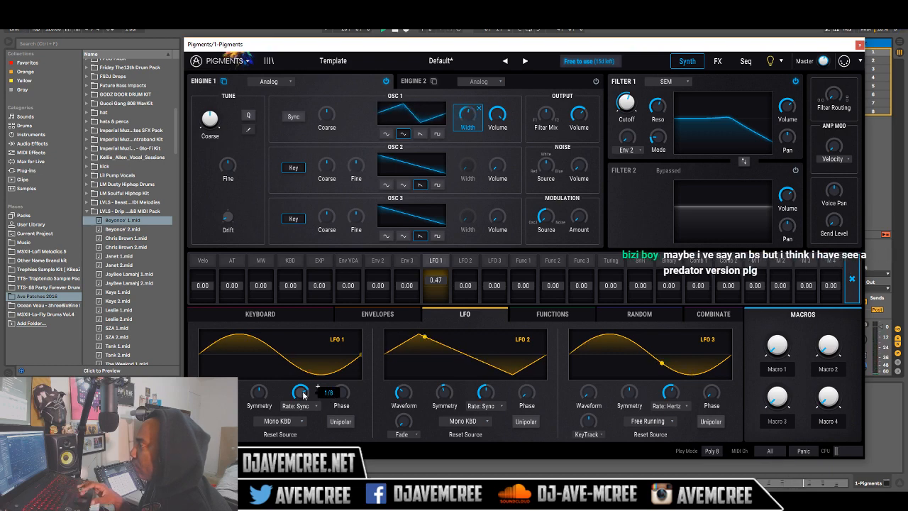
Show the effects section and adjust the dry/wet mix of the reverb on Bus A.
{"action": "left_click", "coordinate": [717, 61]}
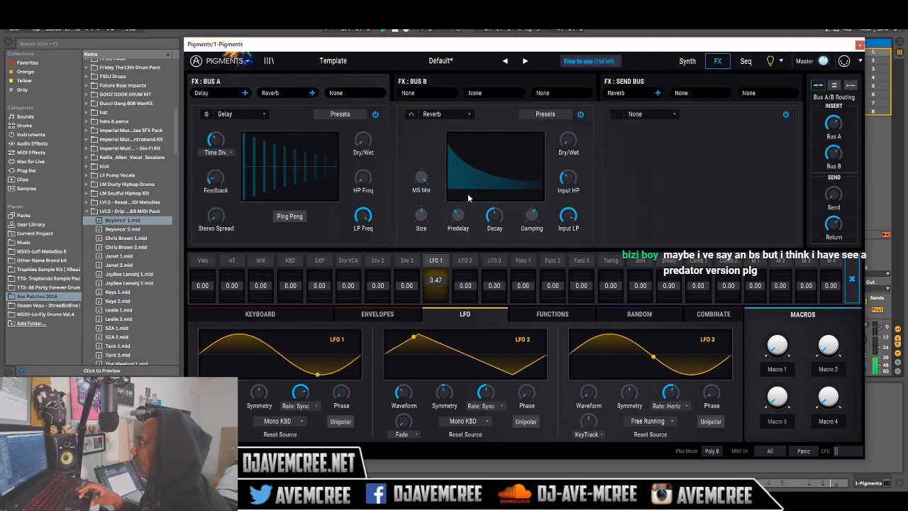
{"action": "mouse_move", "coordinate": [578, 135]}
{"action": "scroll", "coordinate": [580, 133], "scroll_direction": "up", "scroll_amount": 5}
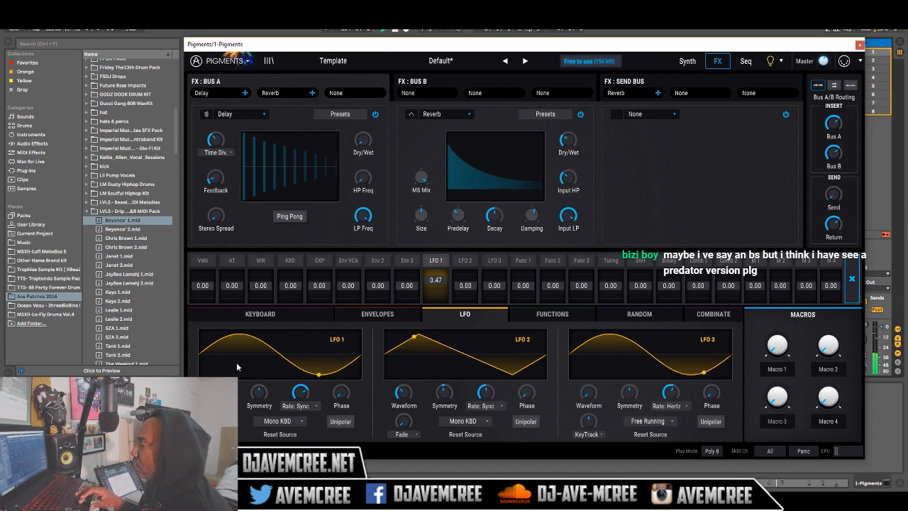
Return to the Ableton Live session and review the notes of the progression clip on the Pigments track.
{"action": "left_click", "coordinate": [134, 388]}
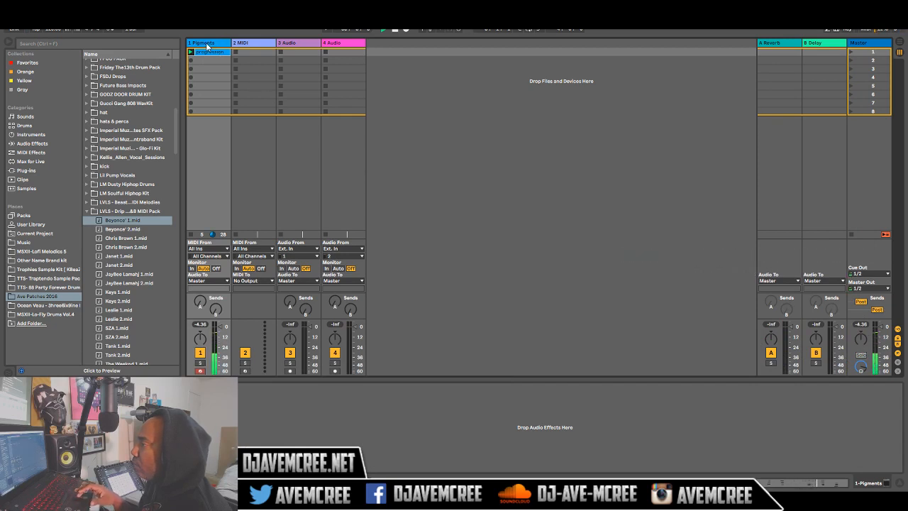
{"action": "left_click", "coordinate": [209, 52]}
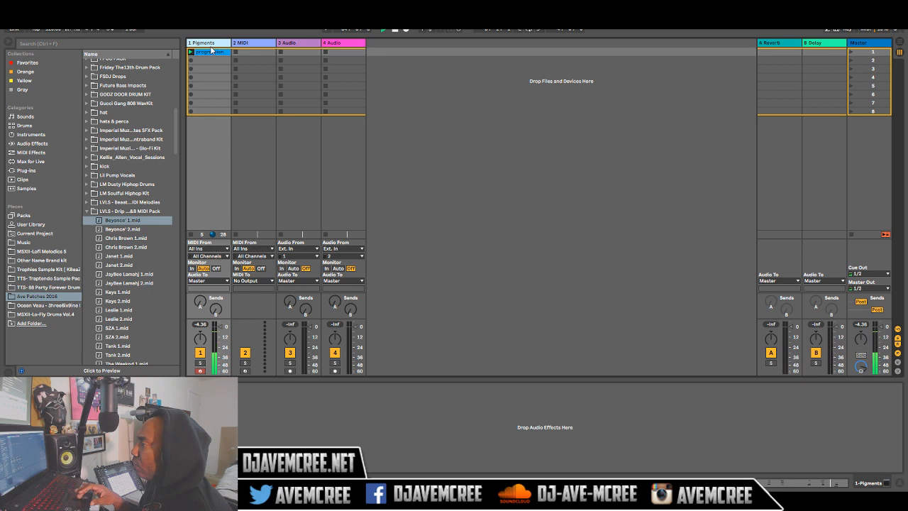
{"action": "double_click", "coordinate": [208, 53]}
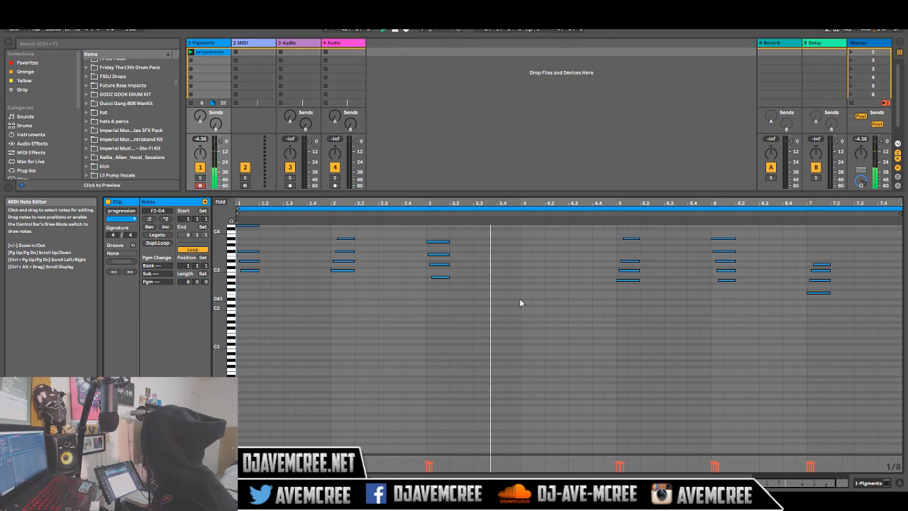
{"action": "key", "text": "shift+Tab"}
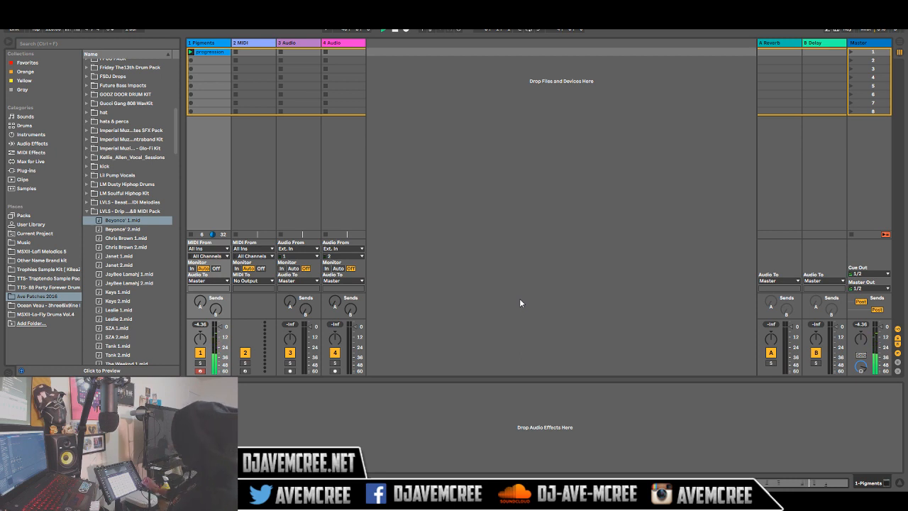
Select the empty second MIDI track and look through the Ave Patches 2016 folder for a drum pack.
{"action": "key", "text": "Right"}
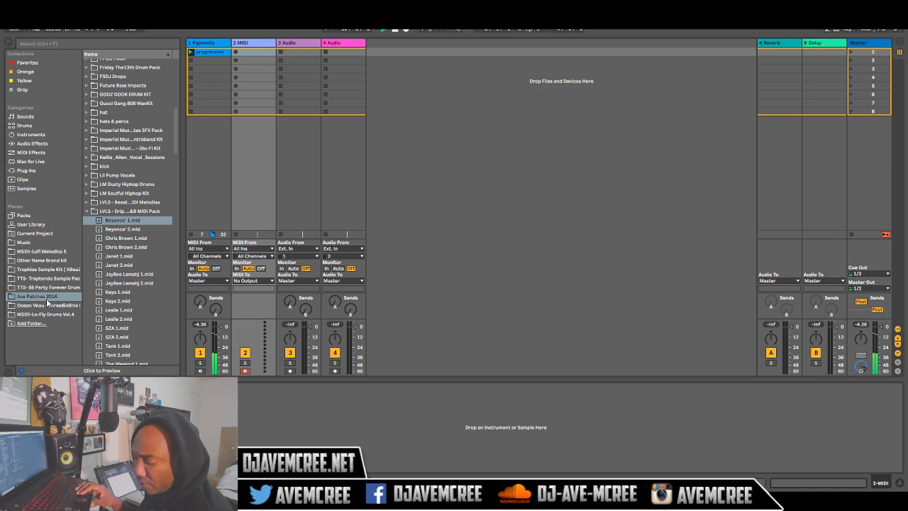
{"action": "left_click", "coordinate": [47, 300]}
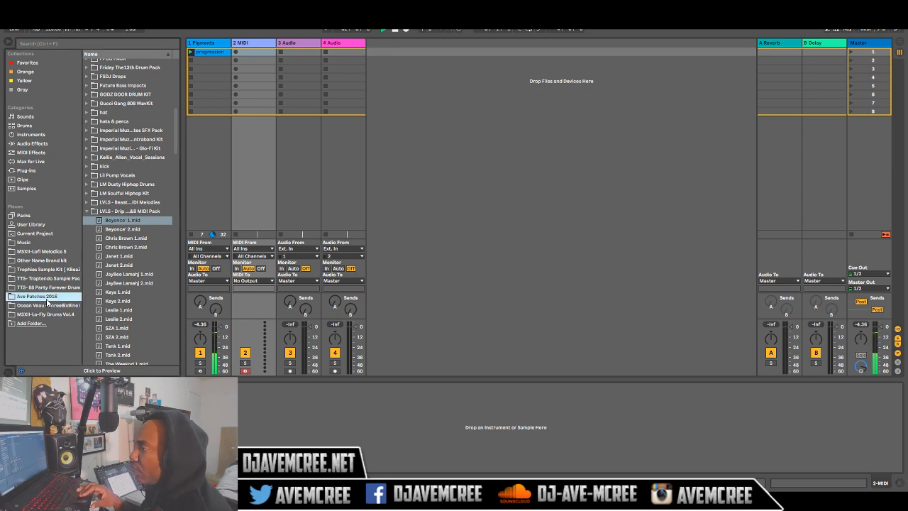
{"action": "left_click_drag", "start_coordinate": [172, 115], "coordinate": [172, 197]}
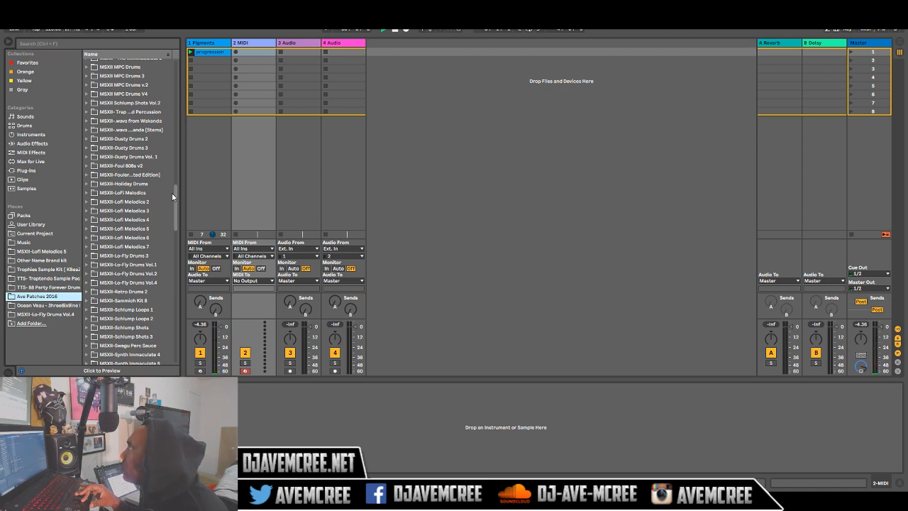
{"action": "left_click_drag", "start_coordinate": [172, 197], "coordinate": [172, 196]}
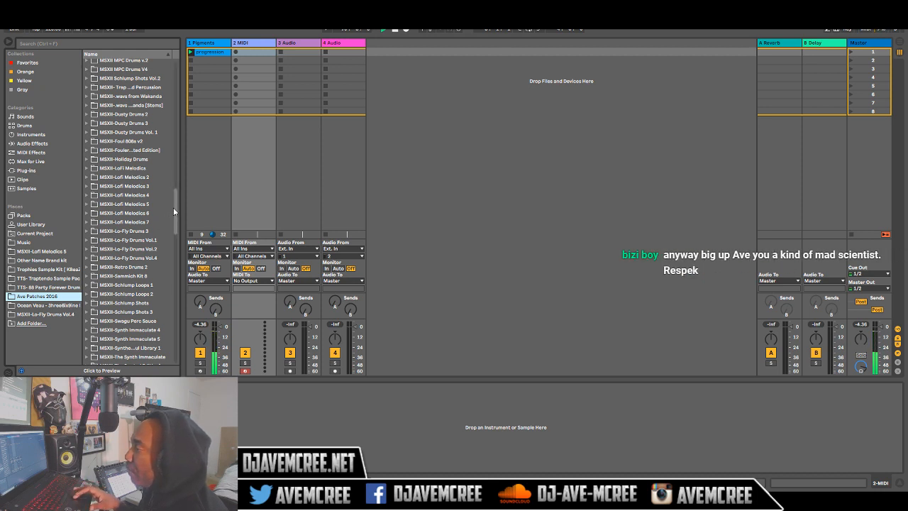
{"action": "left_click_drag", "start_coordinate": [173, 204], "coordinate": [174, 315]}
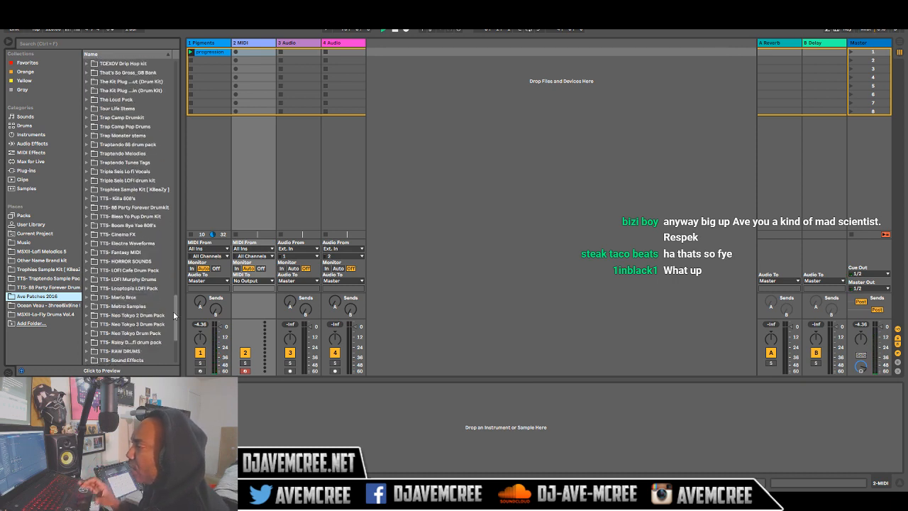
{"action": "left_click_drag", "start_coordinate": [176, 310], "coordinate": [175, 320]}
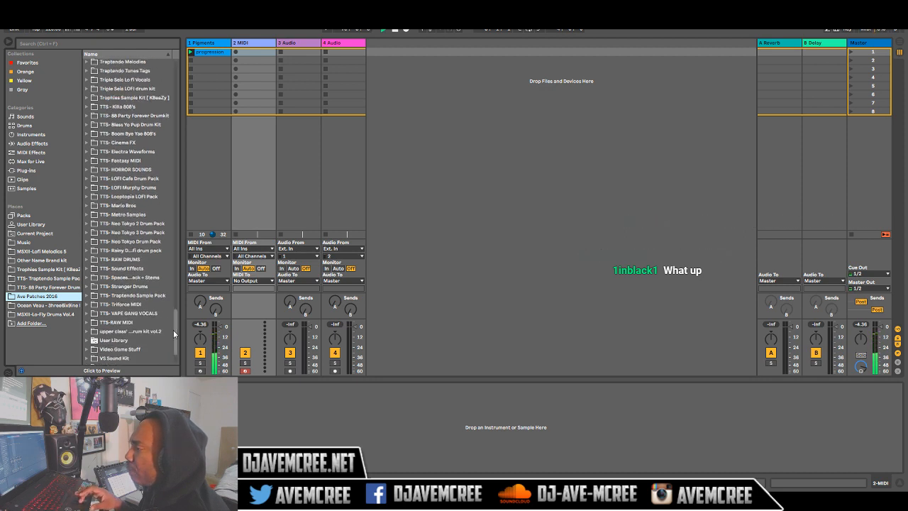
{"action": "scroll", "coordinate": [173, 330], "scroll_direction": "up", "scroll_amount": 3}
{"action": "scroll", "coordinate": [174, 323], "scroll_direction": "up", "scroll_amount": 4}
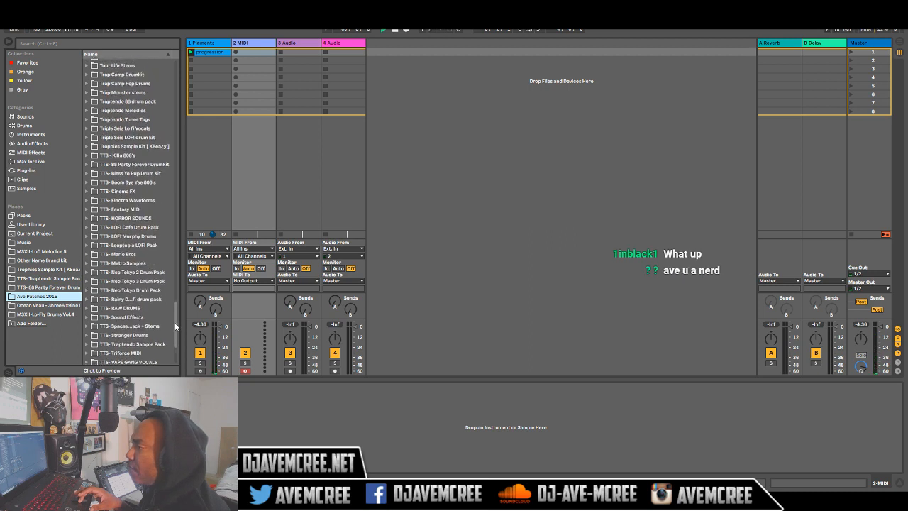
{"action": "scroll", "coordinate": [175, 319], "scroll_direction": "up", "scroll_amount": 2}
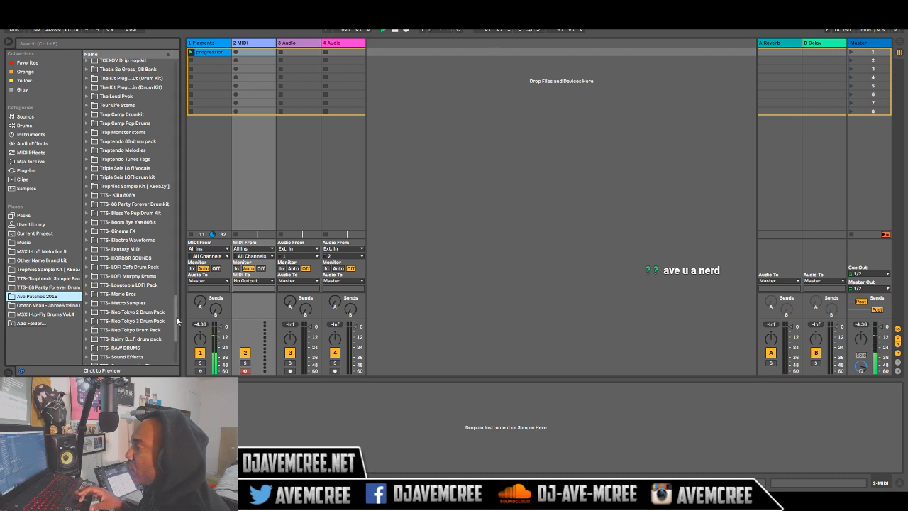
{"action": "scroll", "coordinate": [176, 316], "scroll_direction": "down", "scroll_amount": 3}
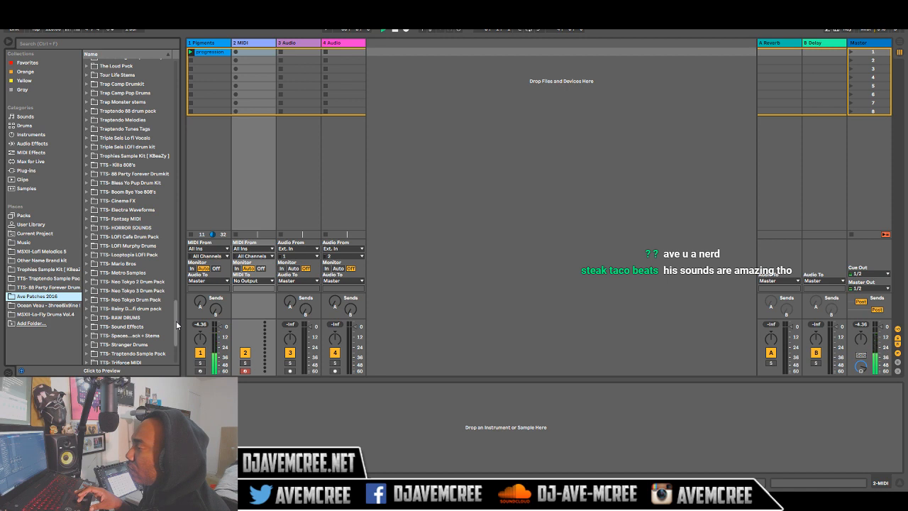
{"action": "scroll", "coordinate": [176, 321], "scroll_direction": "down", "scroll_amount": 1}
{"action": "left_click_drag", "start_coordinate": [176, 322], "coordinate": [176, 319]}
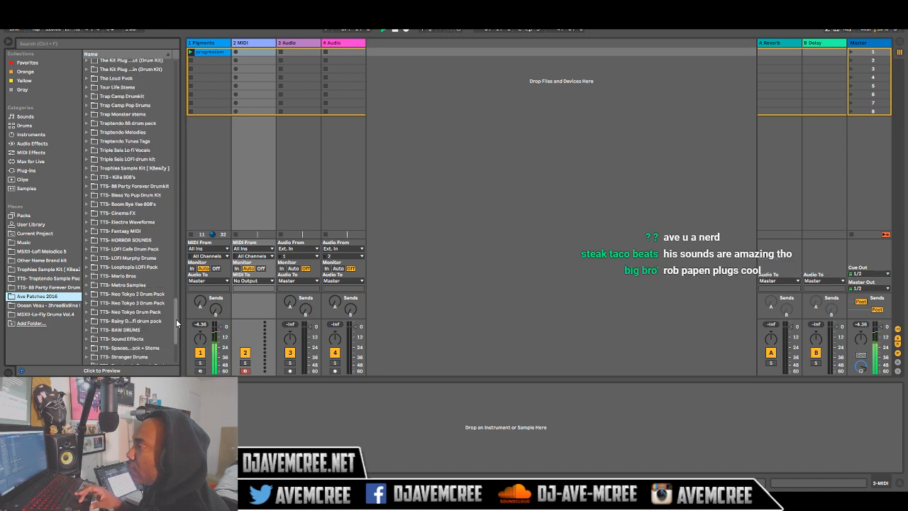
Load the hi-hat sample [T88]PeekABoo_HH.wav from the Traptendo 88 drum pack's Hats folder onto the second track.
{"action": "left_click", "coordinate": [87, 124]}
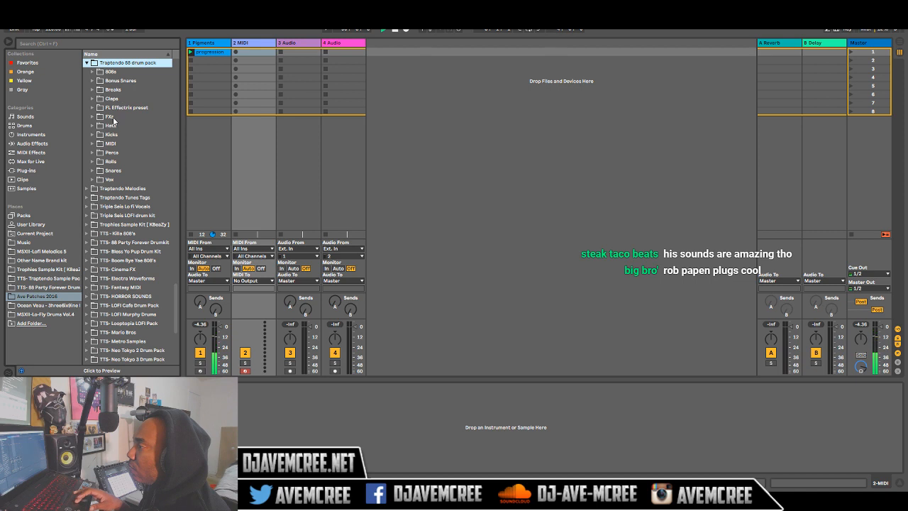
{"action": "left_click", "coordinate": [93, 125]}
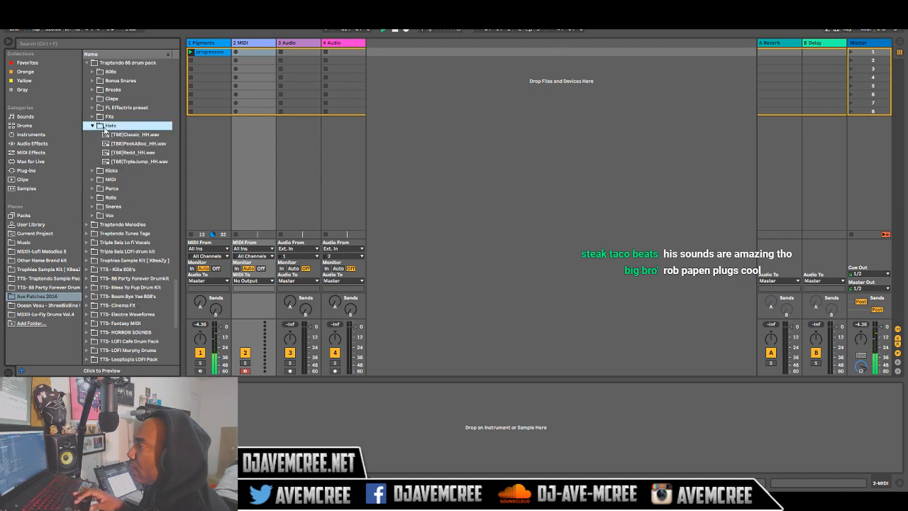
{"action": "left_click", "coordinate": [139, 144]}
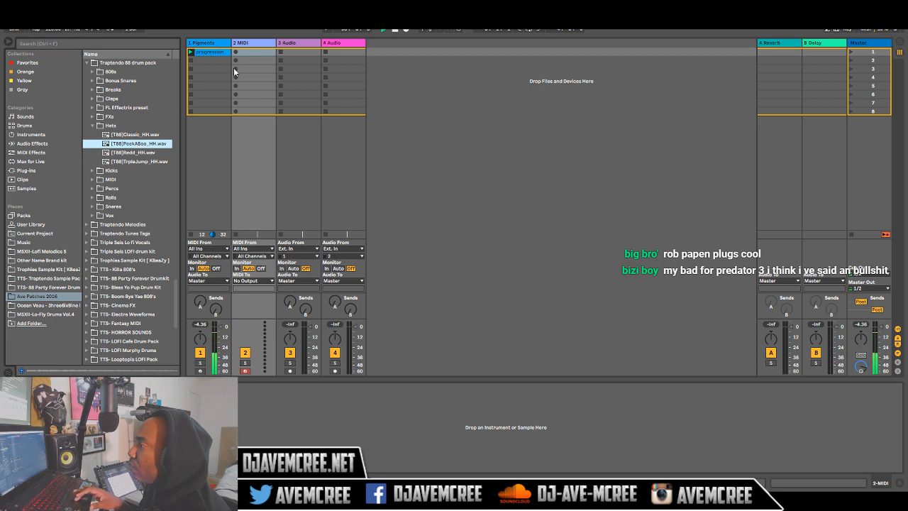
{"action": "left_click", "coordinate": [241, 51]}
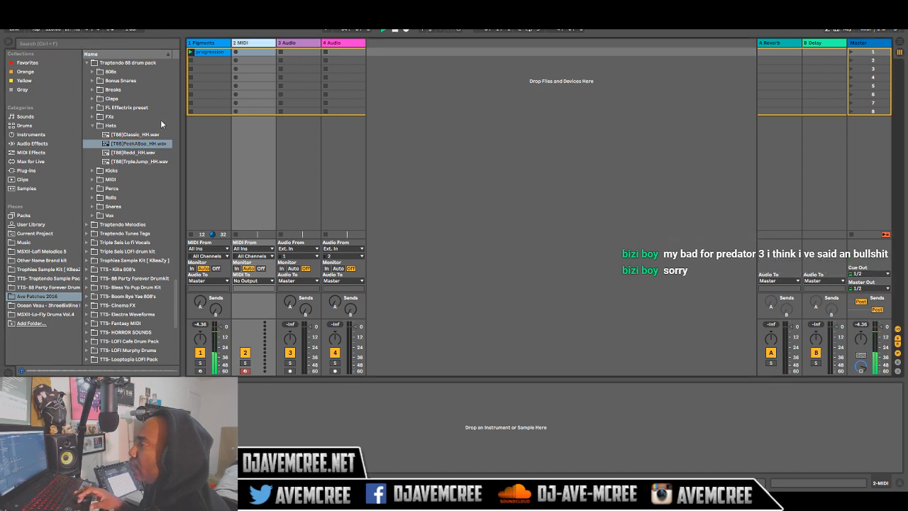
{"action": "left_click", "coordinate": [142, 145]}
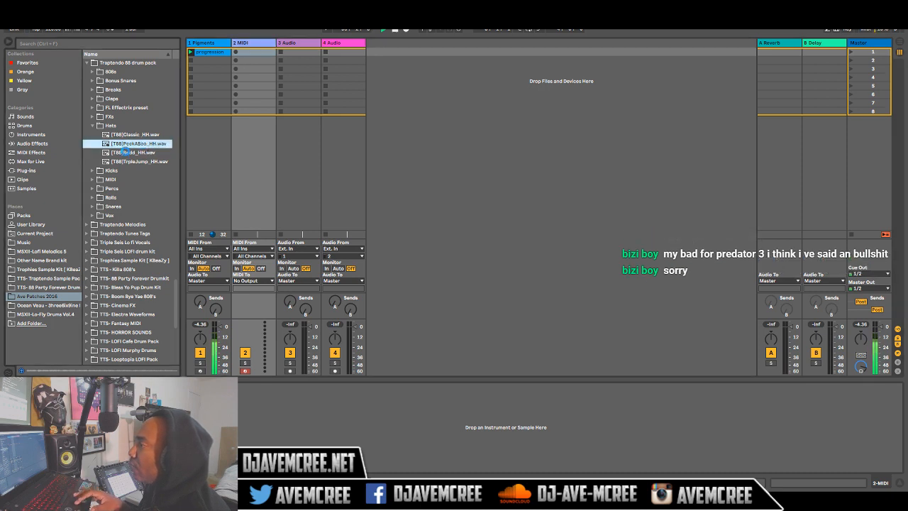
{"action": "key", "text": "Return"}
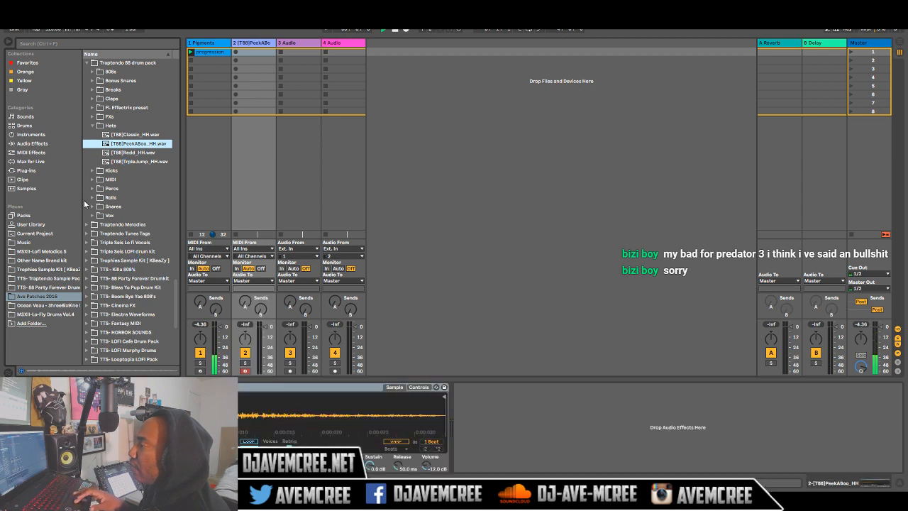
Place Respek.mid from the drum pack's MIDI Hats folder in the hi-hat track's first clip slot and launch it.
{"action": "left_click", "coordinate": [92, 179]}
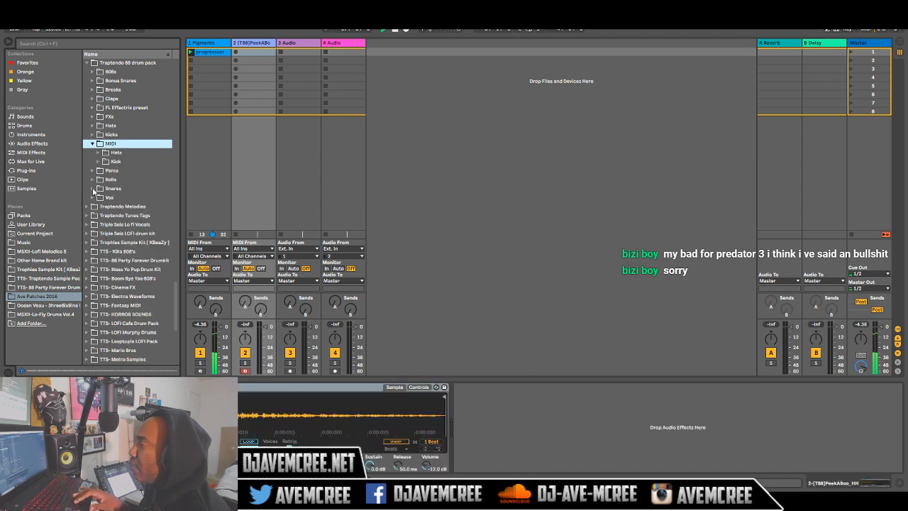
{"action": "left_click", "coordinate": [99, 152]}
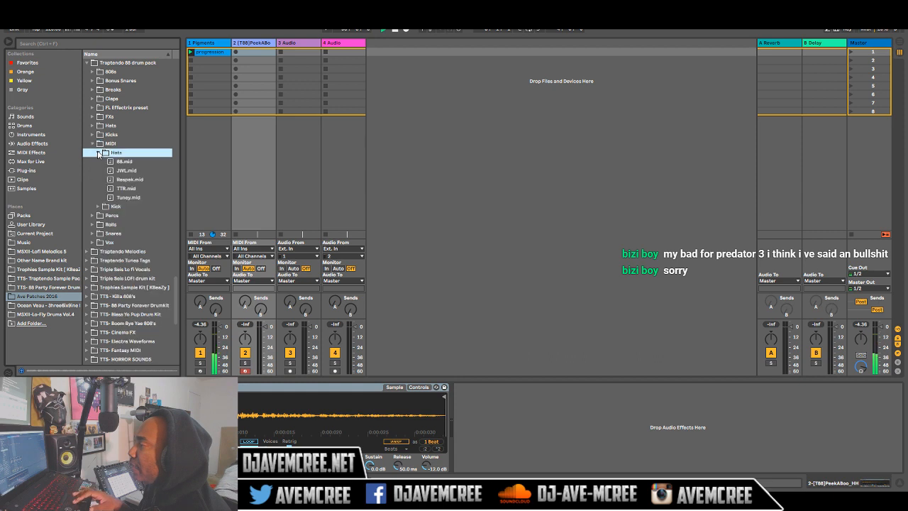
{"action": "left_click", "coordinate": [132, 180]}
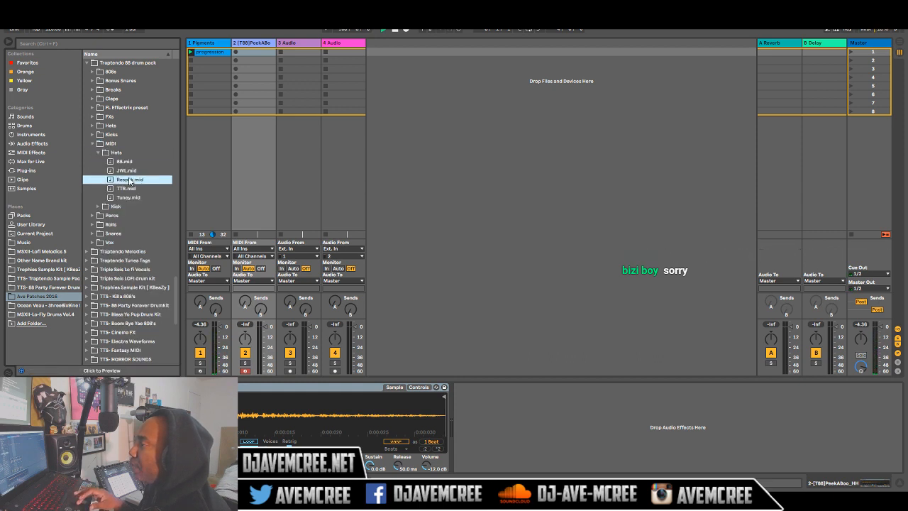
{"action": "left_click_drag", "start_coordinate": [128, 183], "coordinate": [254, 54]}
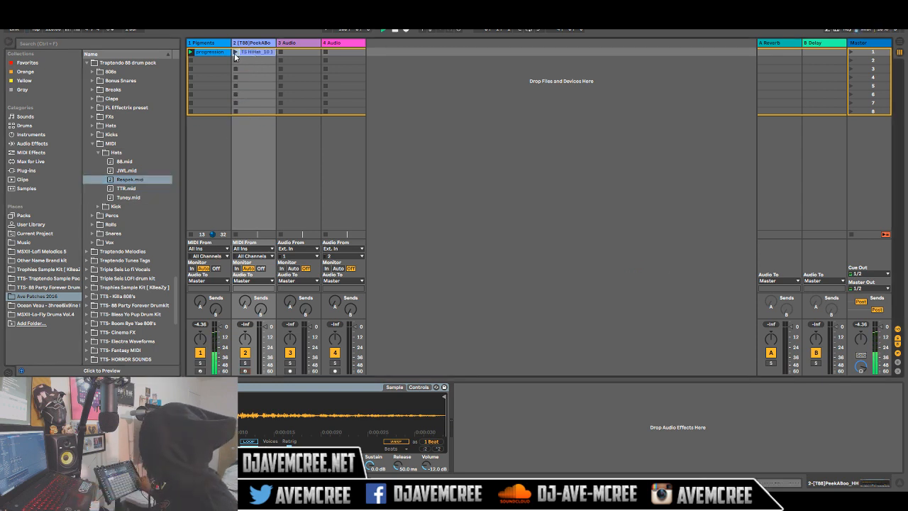
{"action": "left_click", "coordinate": [235, 54]}
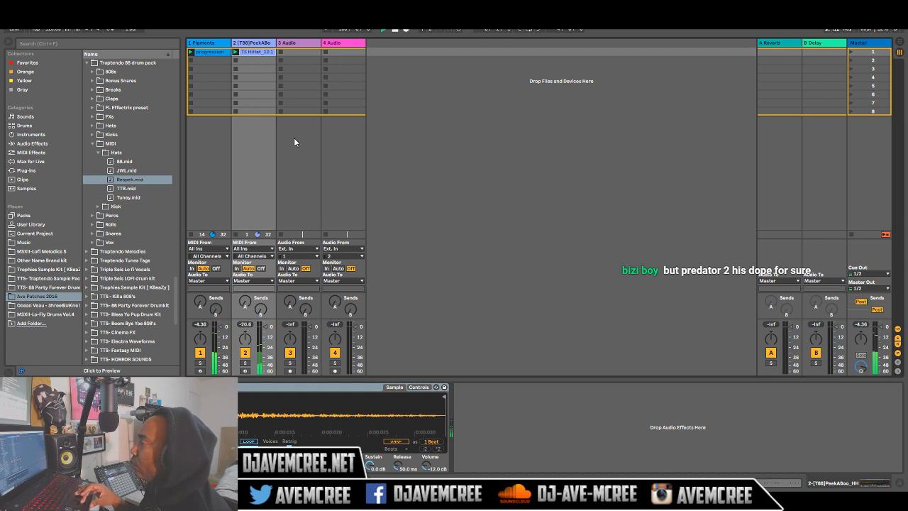
Insert a new MIDI track and move it directly after the hi-hat track.
{"action": "right_click", "coordinate": [385, 135]}
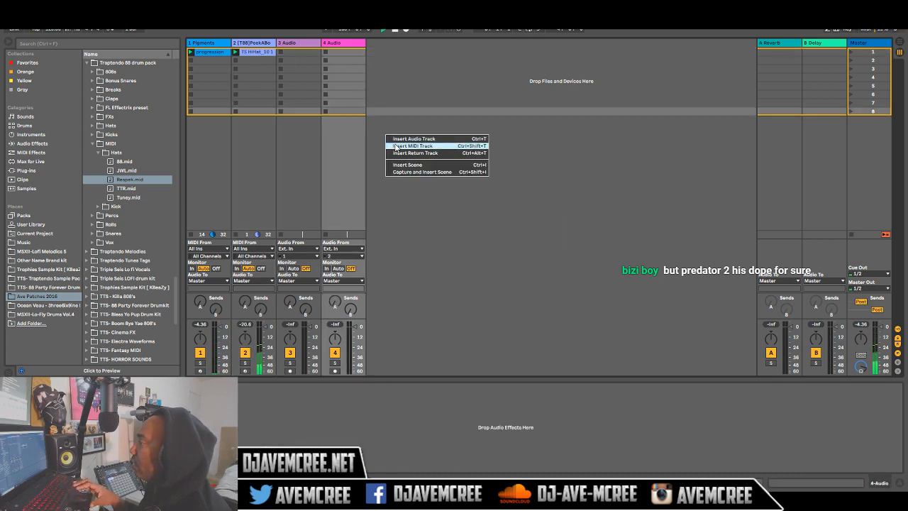
{"action": "left_click", "coordinate": [395, 146]}
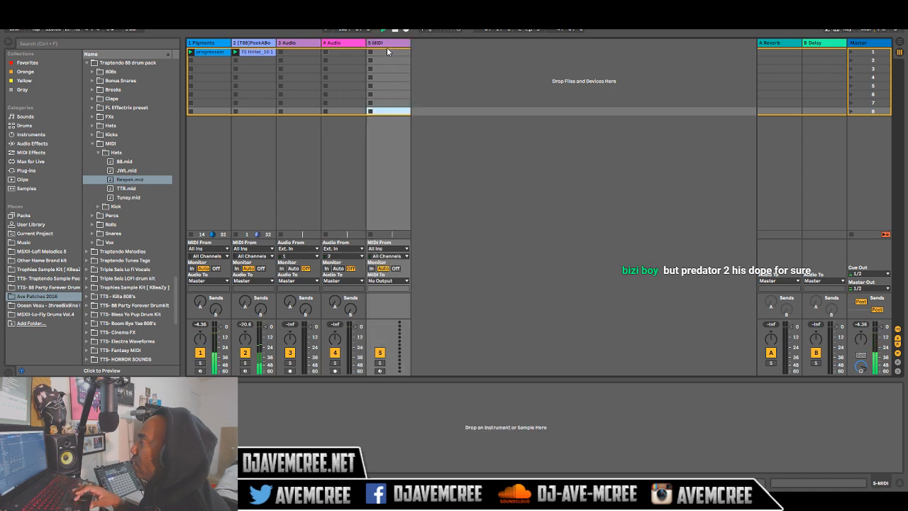
{"action": "left_click_drag", "start_coordinate": [387, 45], "coordinate": [279, 48]}
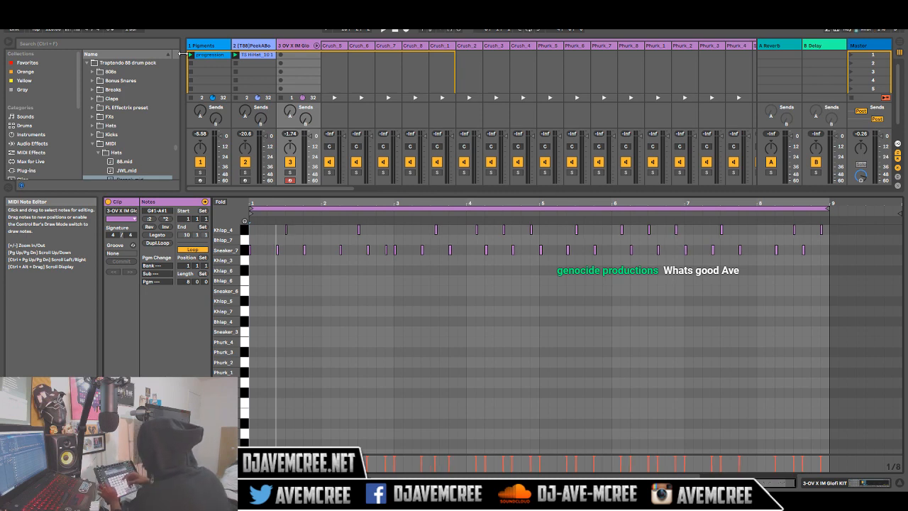
Quantize the recorded notes in the OV X IM Glofi KIT clip while checking the beat in playback.
{"action": "key", "text": "space"}
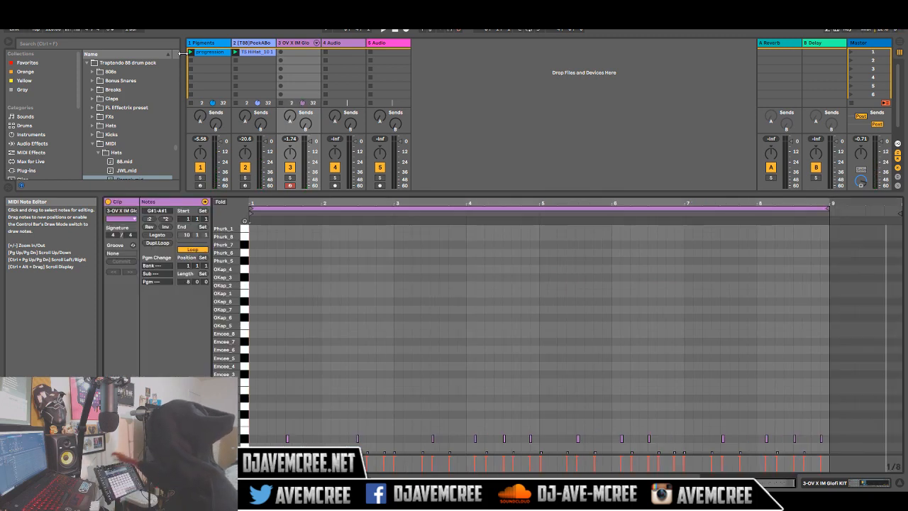
{"action": "key", "text": "space"}
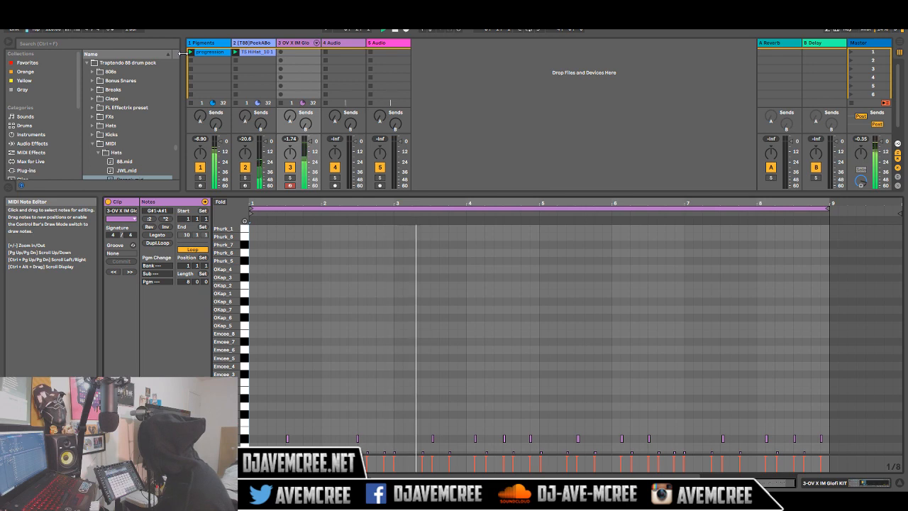
{"action": "key", "text": "ctrl+u"}
{"action": "key", "text": "space"}
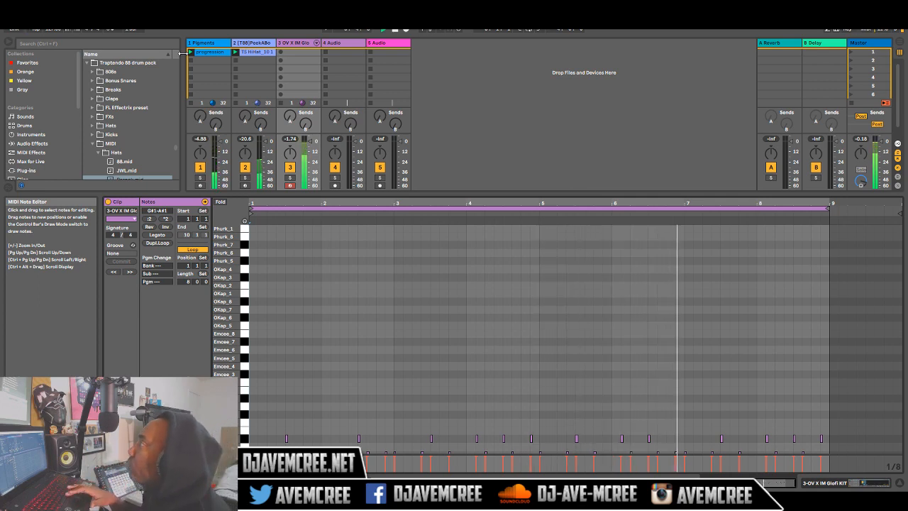
{"action": "key", "text": "space"}
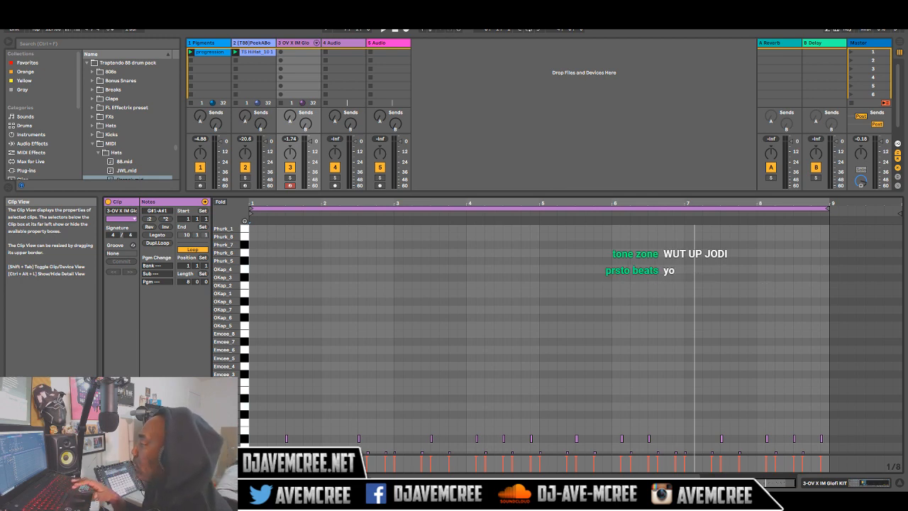
Play the beat and move the drum kit clip from the eighth scene up to the track's first clip slot.
{"action": "key", "text": "space"}
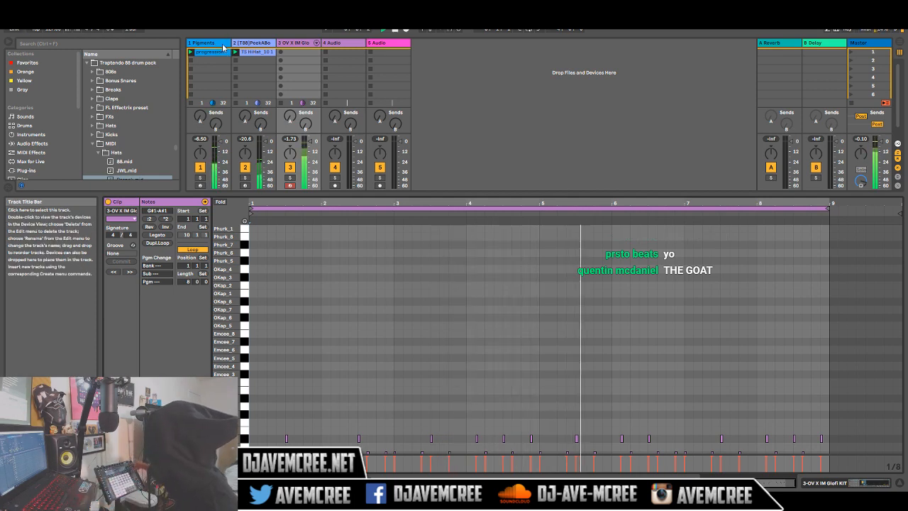
{"action": "key", "text": "shift+Tab"}
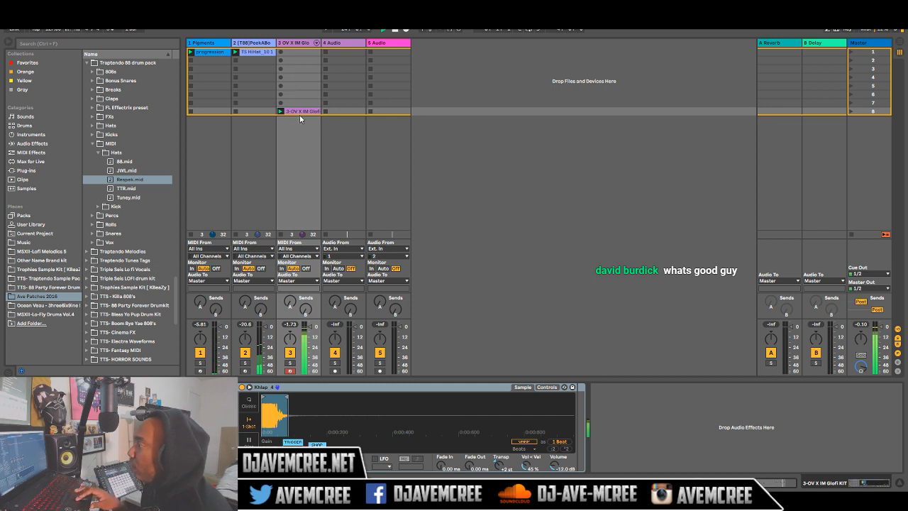
{"action": "left_click_drag", "start_coordinate": [298, 112], "coordinate": [301, 54]}
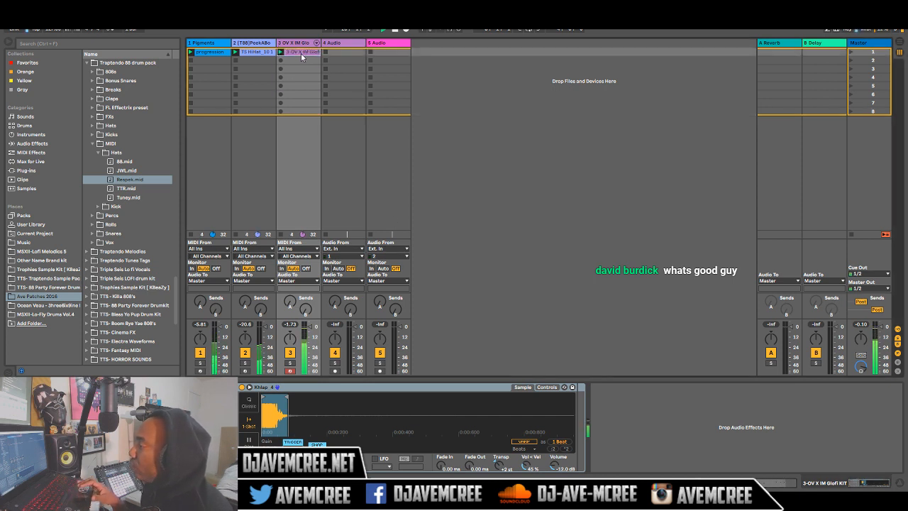
Transpose all notes in the hi-hat clip down from C3 to A2.
{"action": "left_click", "coordinate": [263, 58]}
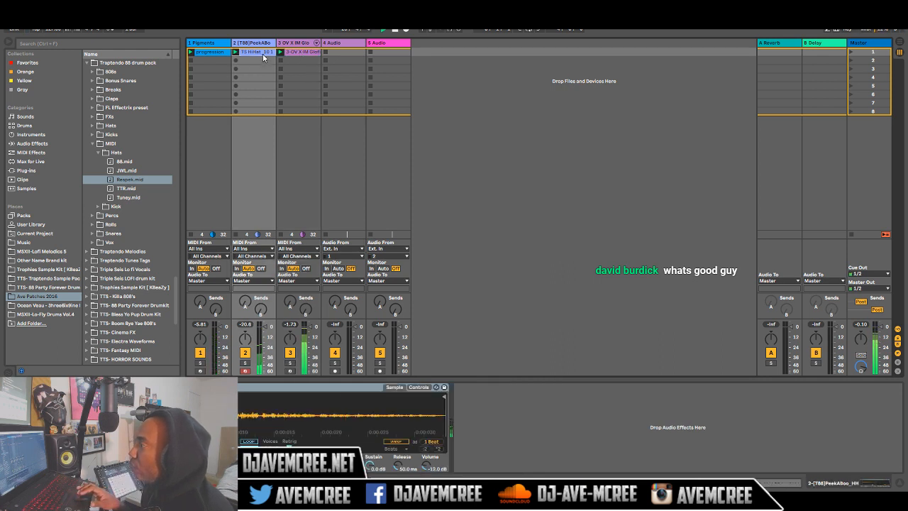
{"action": "double_click", "coordinate": [264, 58]}
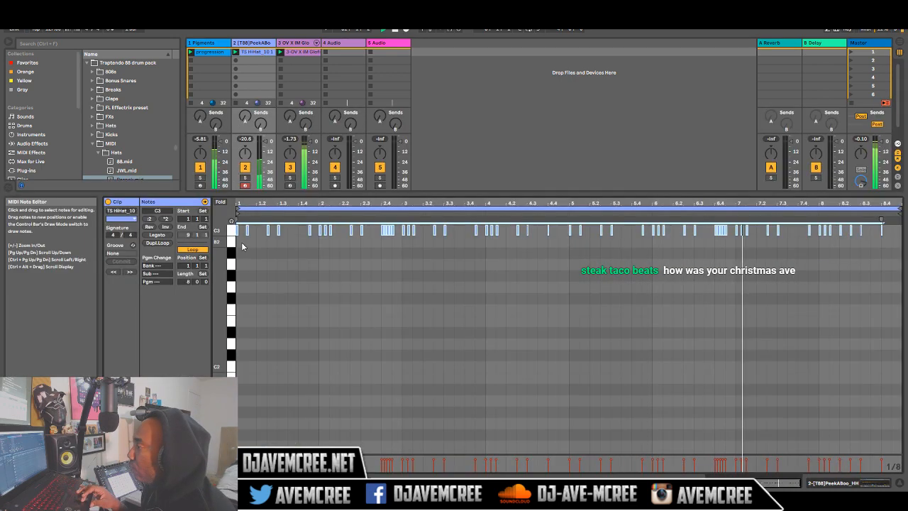
{"action": "left_click_drag", "start_coordinate": [239, 232], "coordinate": [240, 266]}
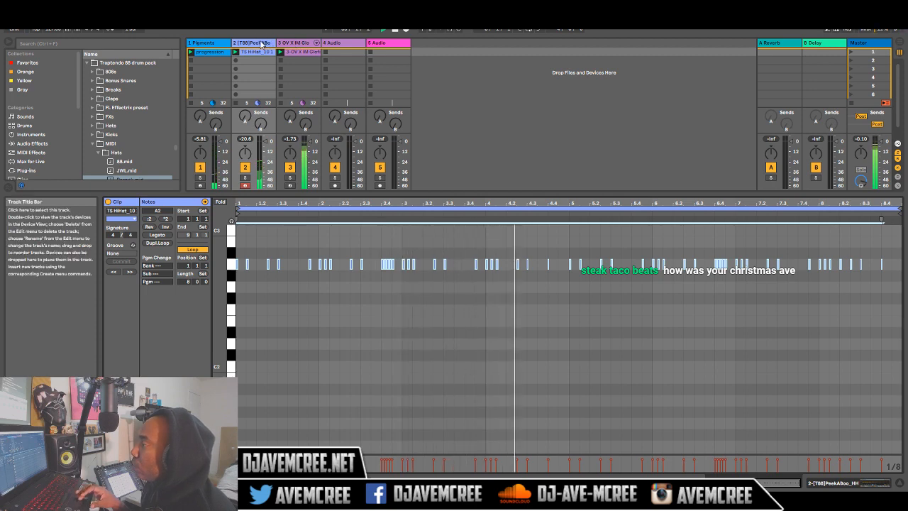
{"action": "left_click", "coordinate": [268, 43]}
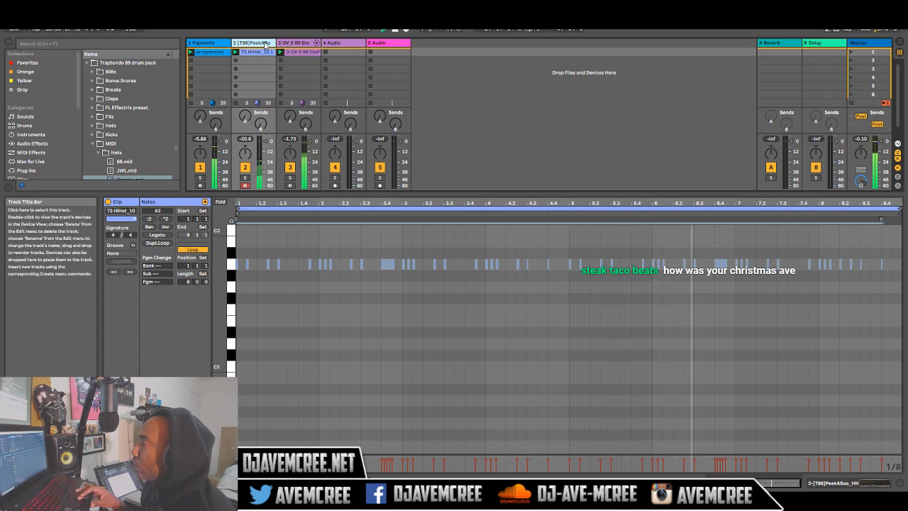
Insert a new MIDI track and move it directly after the drum kit track.
{"action": "right_click", "coordinate": [439, 72]}
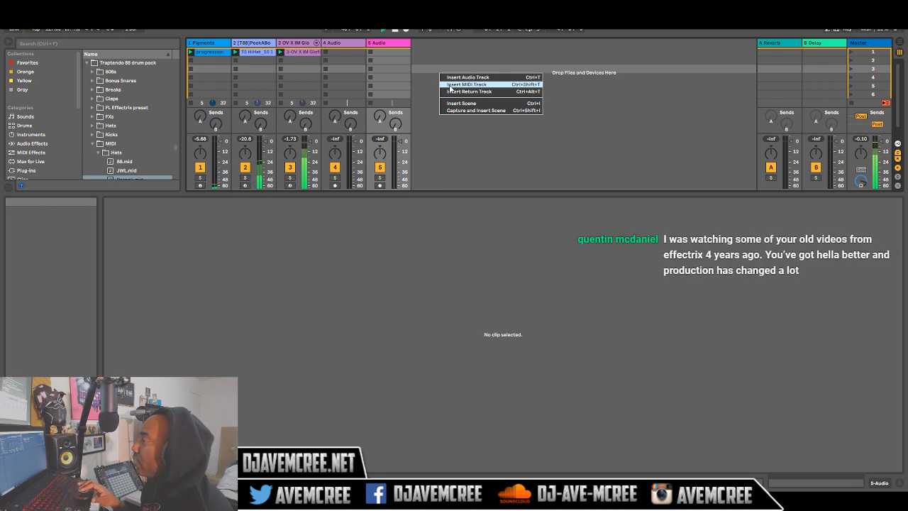
{"action": "left_click", "coordinate": [450, 86]}
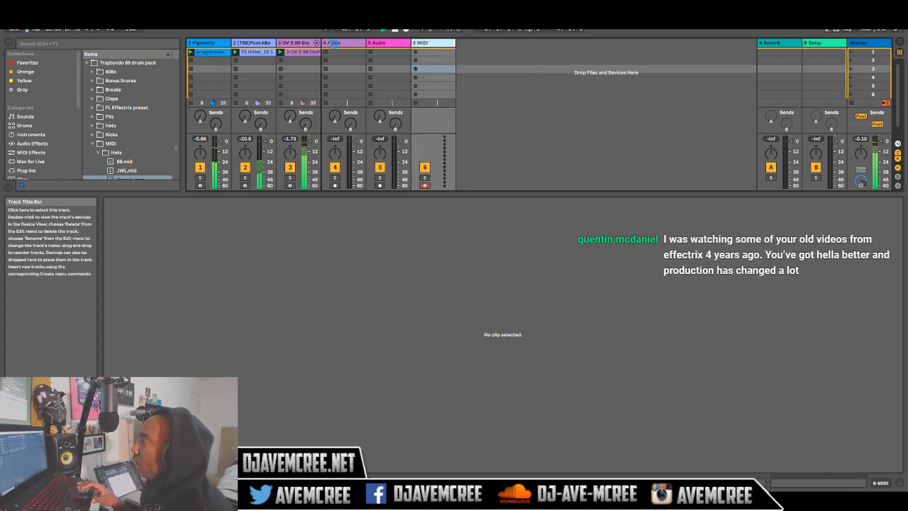
{"action": "left_click_drag", "start_coordinate": [332, 42], "coordinate": [333, 44]}
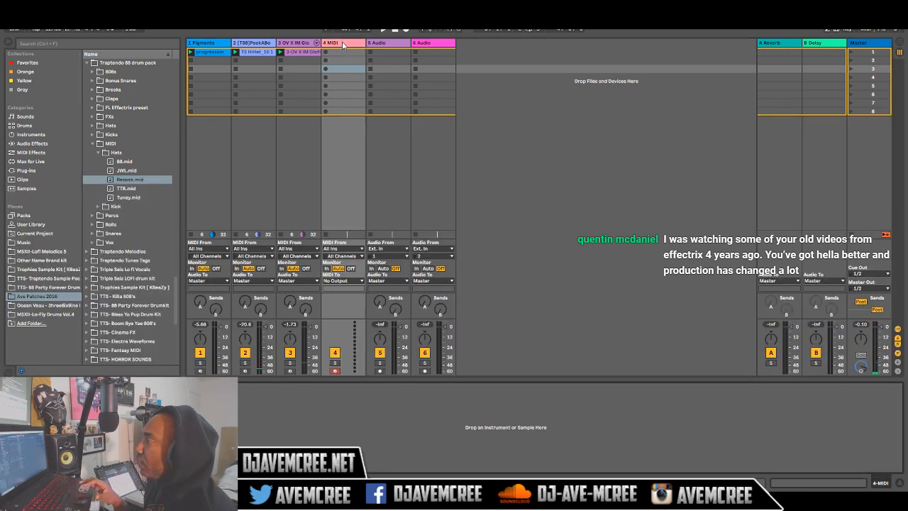
{"action": "double_click", "coordinate": [343, 45]}
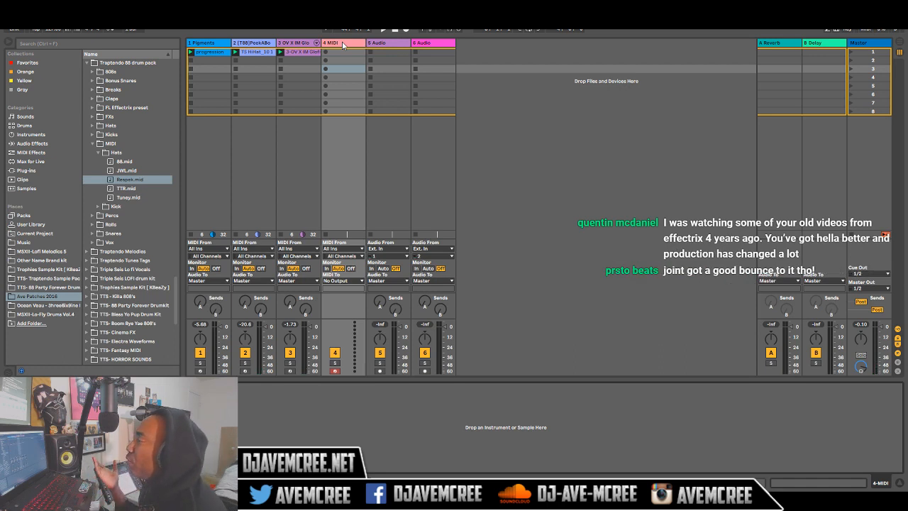
Duplicate the Pigments track and recolour the copy and its progression clip lime green.
{"action": "right_click", "coordinate": [229, 45]}
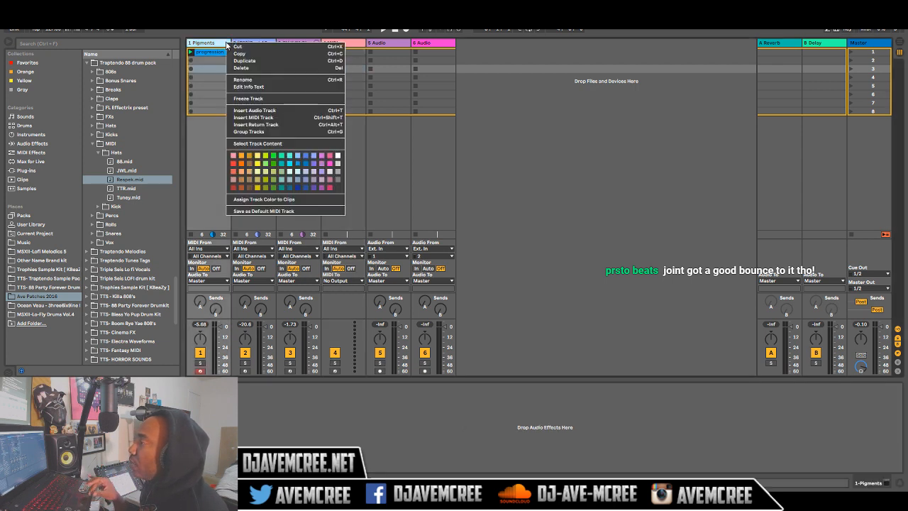
{"action": "left_click", "coordinate": [244, 61]}
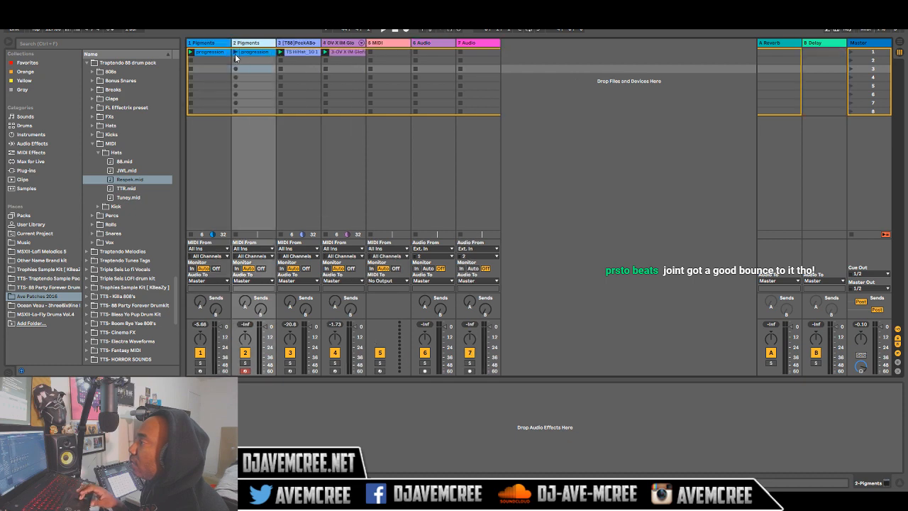
{"action": "right_click", "coordinate": [262, 45]}
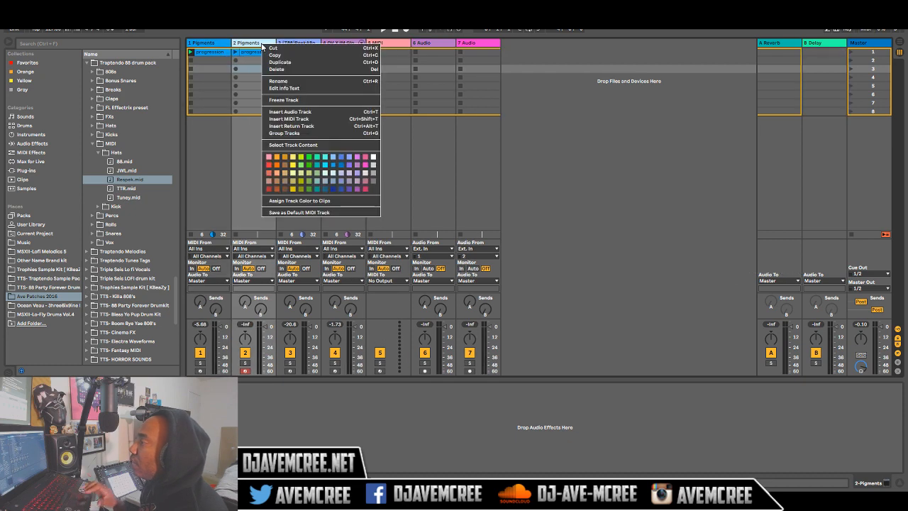
{"action": "left_click", "coordinate": [302, 164]}
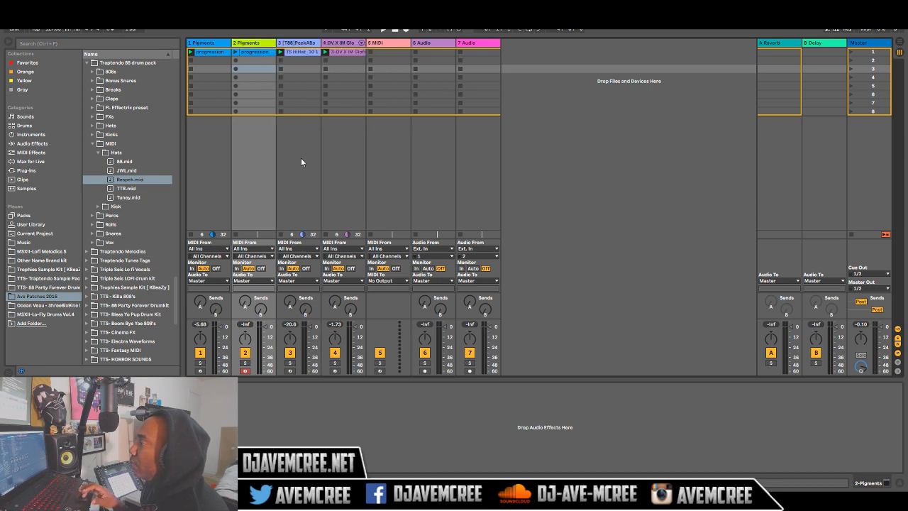
{"action": "right_click", "coordinate": [261, 51]}
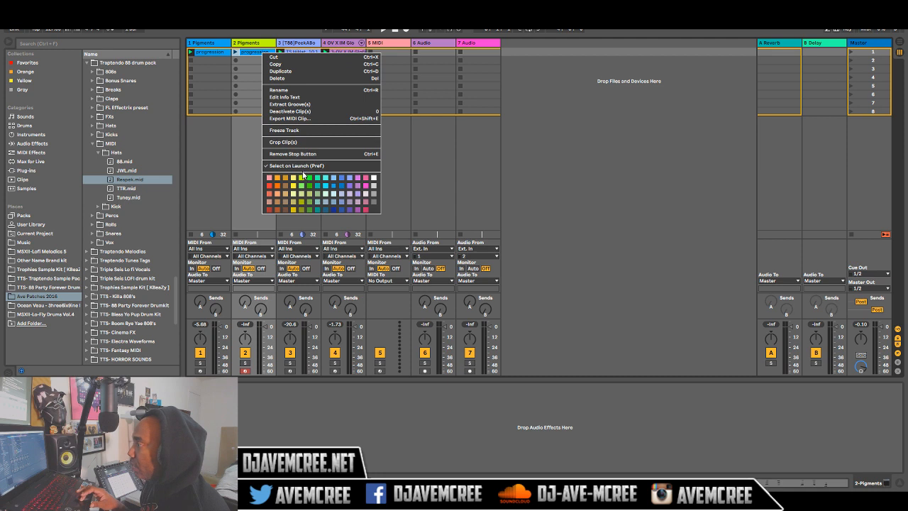
{"action": "left_click", "coordinate": [300, 179]}
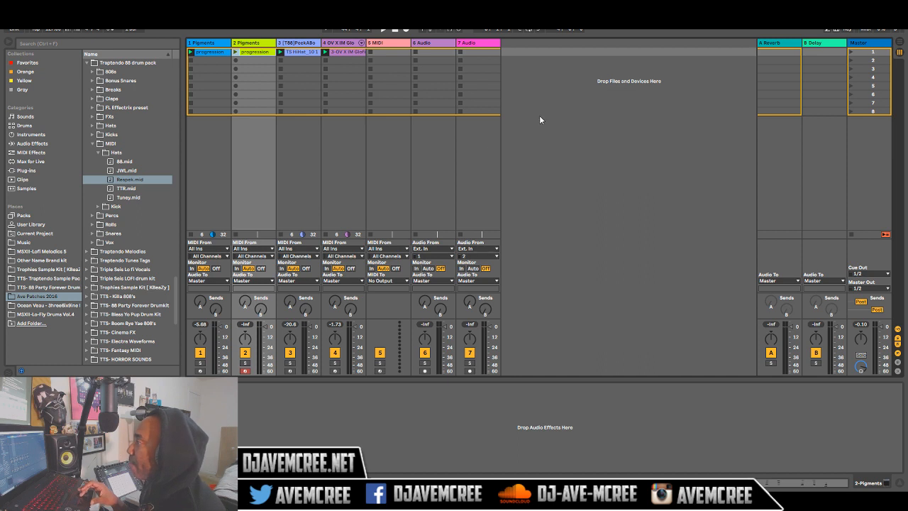
Select the empty MIDI track and open the Ocean Veau - 3hree6ix9ine Kit folder in the browser.
{"action": "left_click", "coordinate": [378, 45]}
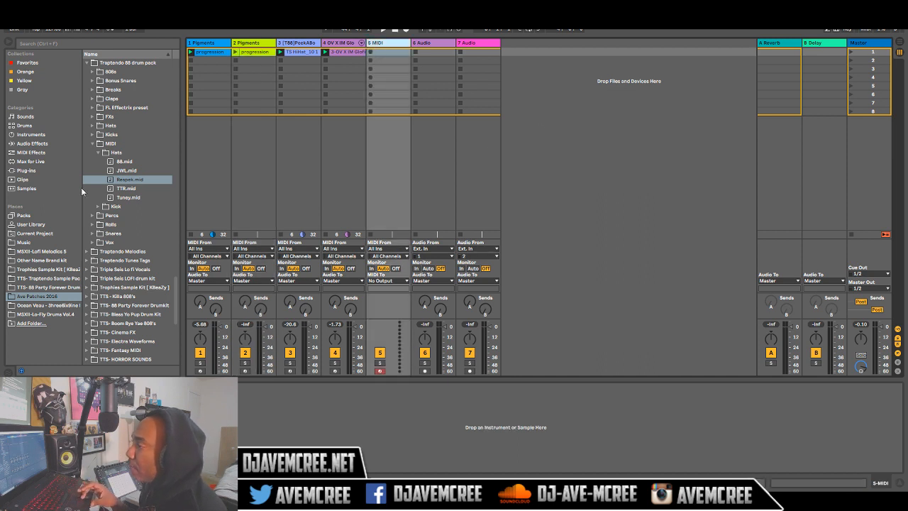
{"action": "left_click_drag", "start_coordinate": [175, 307], "coordinate": [176, 222]}
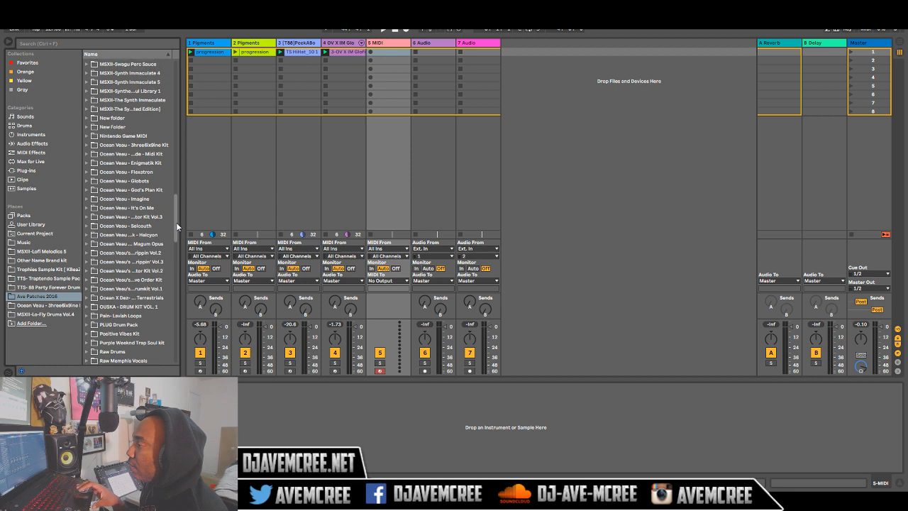
{"action": "left_click", "coordinate": [86, 145]}
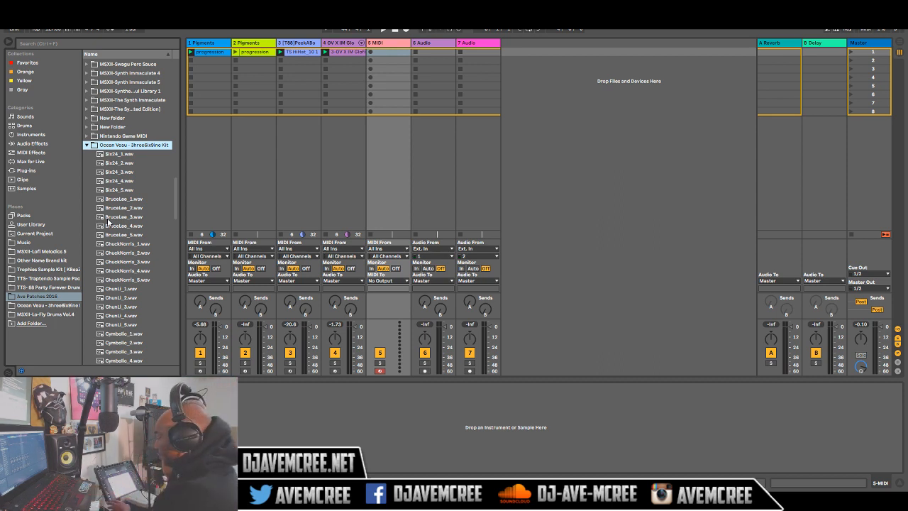
{"action": "key", "text": "space"}
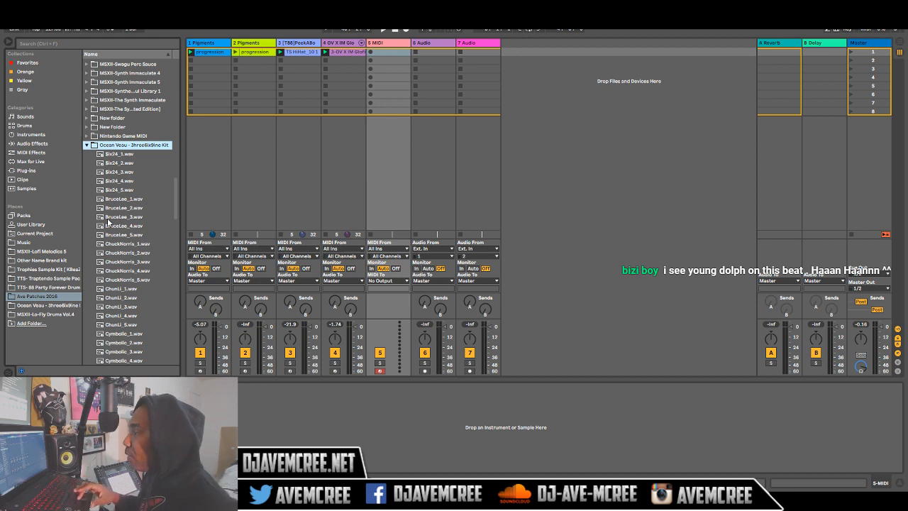
Audition the samples in the Ocean Veau - 3hree6ix9ine Kit one after another, starting from $ix24_1.wav.
{"action": "left_click", "coordinate": [120, 154]}
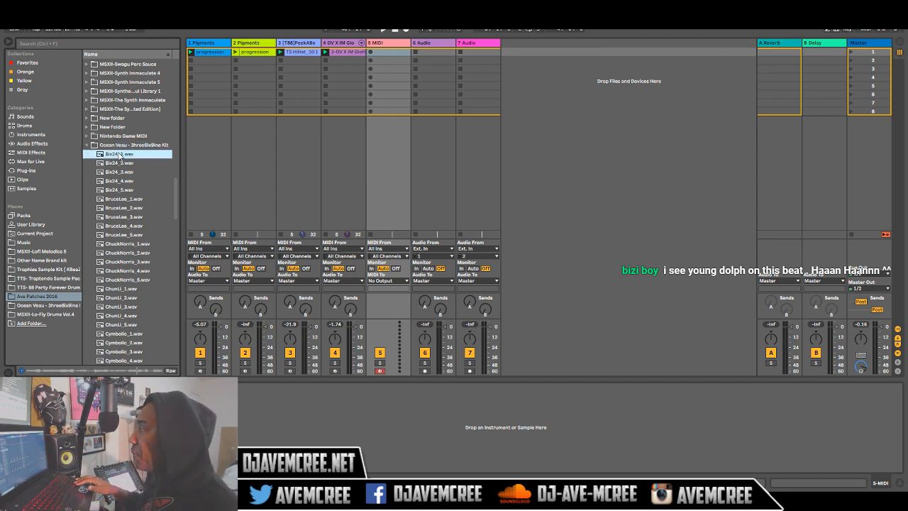
{"action": "key", "text": "Down"}
{"action": "key", "text": "Down"}
{"action": "key", "text": "Down"}
{"action": "key", "text": "Down"}
{"action": "key", "text": "Down"}
{"action": "key", "text": "Down"}
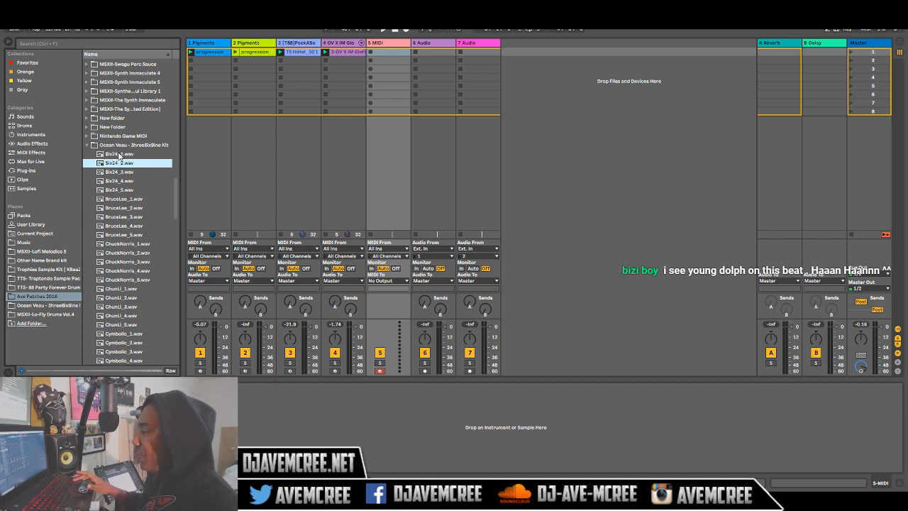
{"action": "key", "text": "Down"}
{"action": "key", "text": "Down"}
{"action": "key", "text": "Down"}
{"action": "key", "text": "Down"}
{"action": "key", "text": "Down"}
{"action": "key", "text": "Down"}
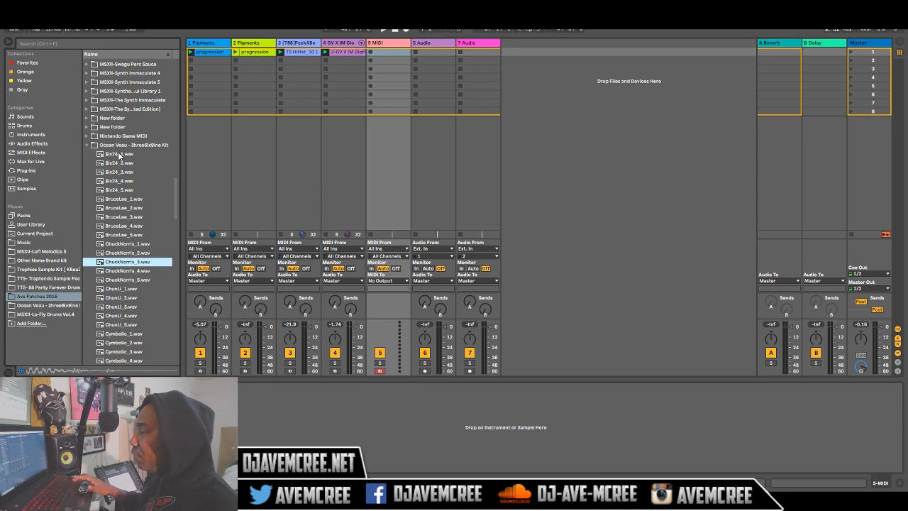
{"action": "key", "text": "Down"}
{"action": "key", "text": "Down"}
{"action": "key", "text": "Down"}
{"action": "key", "text": "Down"}
{"action": "key", "text": "Down"}
{"action": "key", "text": "Down"}
{"action": "key", "text": "Down"}
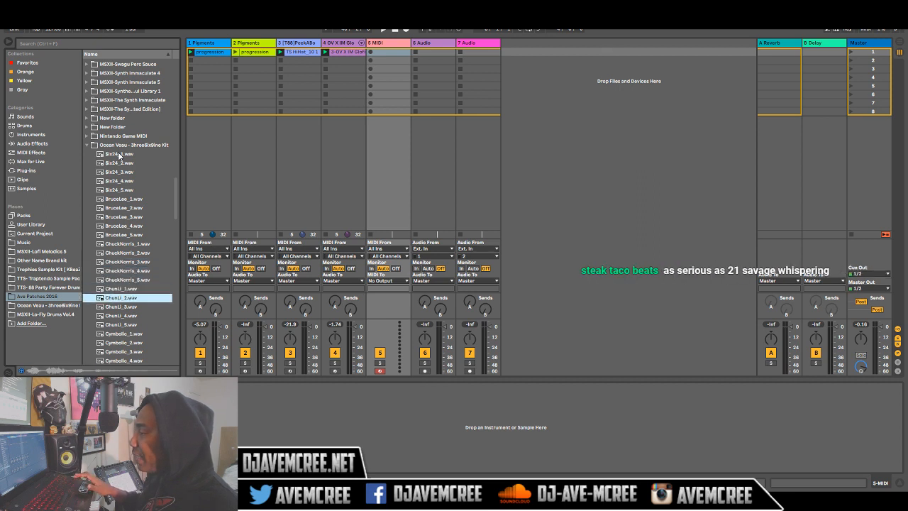
{"action": "key", "text": "Down"}
{"action": "key", "text": "Down"}
{"action": "key", "text": "Down"}
{"action": "key", "text": "Down"}
{"action": "key", "text": "Down"}
{"action": "key", "text": "Down"}
{"action": "key", "text": "Down"}
{"action": "key", "text": "Down"}
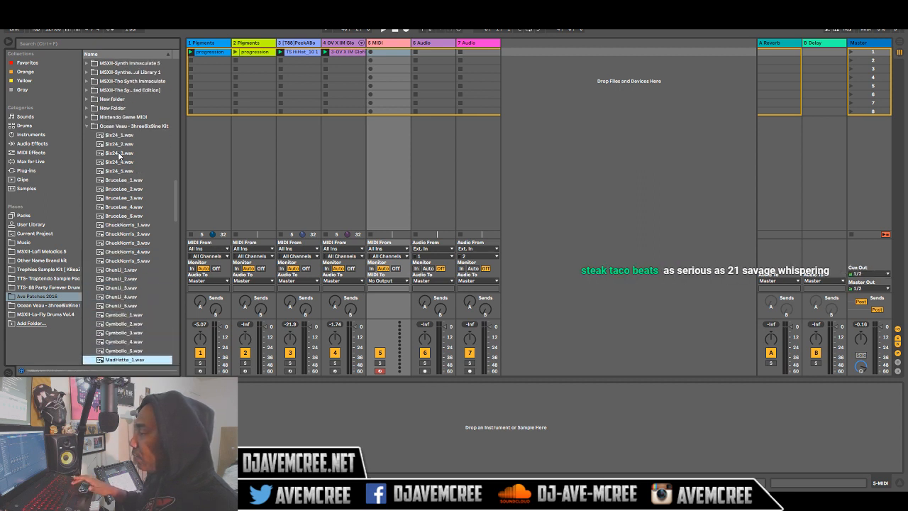
{"action": "key", "text": "Down"}
{"action": "key", "text": "Down"}
{"action": "key", "text": "Down"}
{"action": "key", "text": "Down"}
{"action": "key", "text": "Down"}
{"action": "key", "text": "Down"}
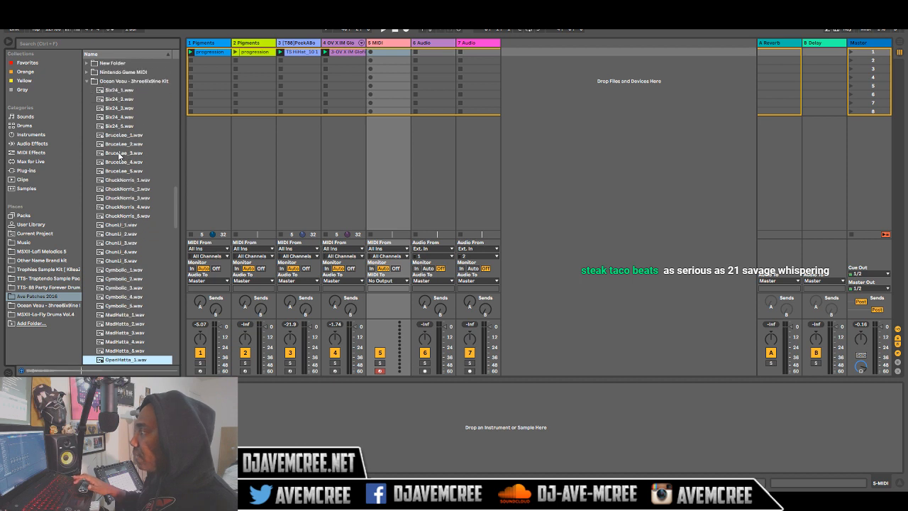
{"action": "key", "text": "Down"}
{"action": "key", "text": "Down"}
{"action": "key", "text": "Down"}
{"action": "key", "text": "Down"}
{"action": "key", "text": "Down"}
{"action": "key", "text": "Down"}
{"action": "key", "text": "Down"}
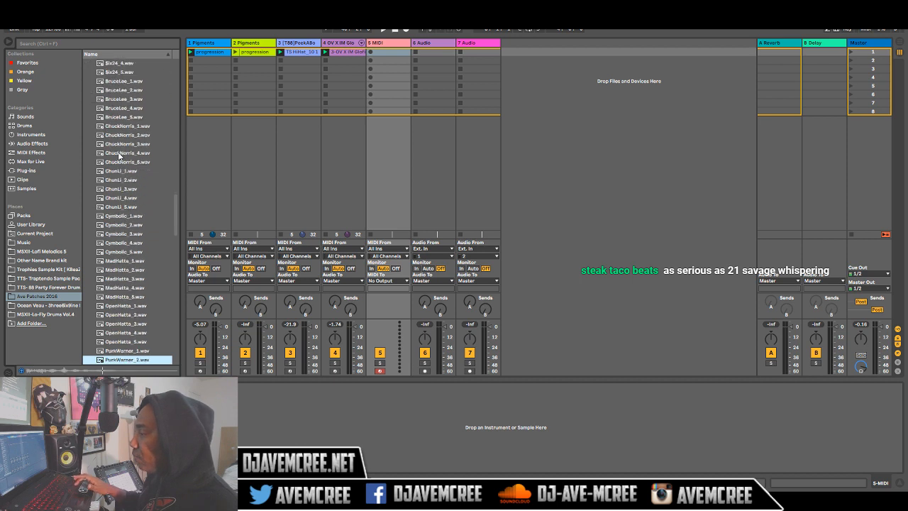
Load SubConcious_1.wav from the Ocean Veau kit onto the empty MIDI track.
{"action": "key", "text": "Up"}
{"action": "key", "text": "Up"}
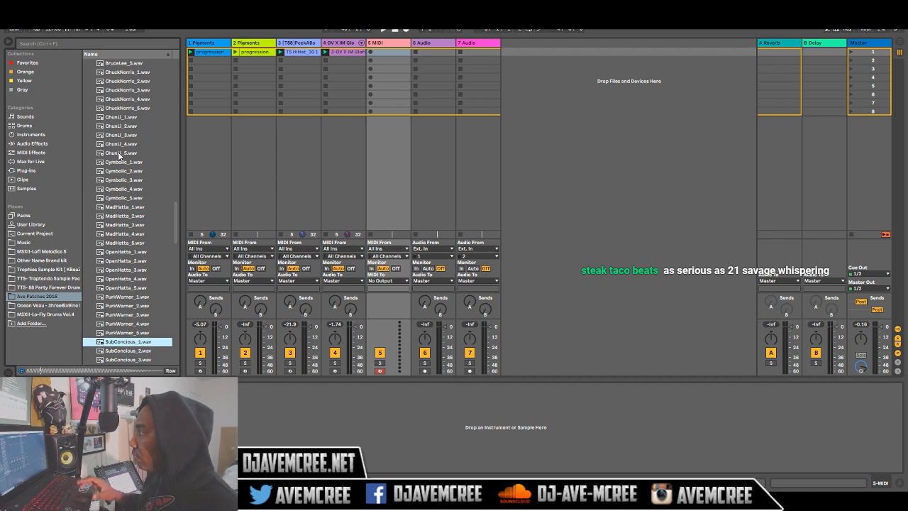
{"action": "left_click", "coordinate": [384, 43]}
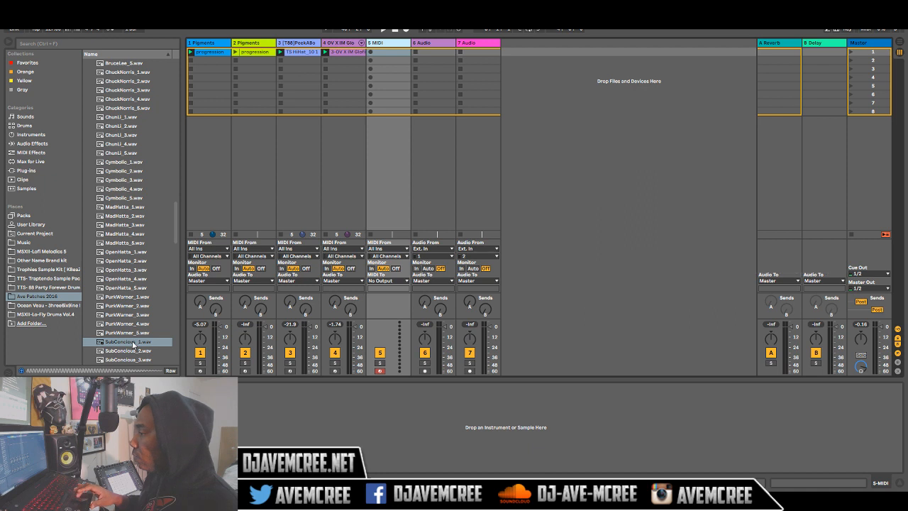
{"action": "left_click", "coordinate": [132, 343]}
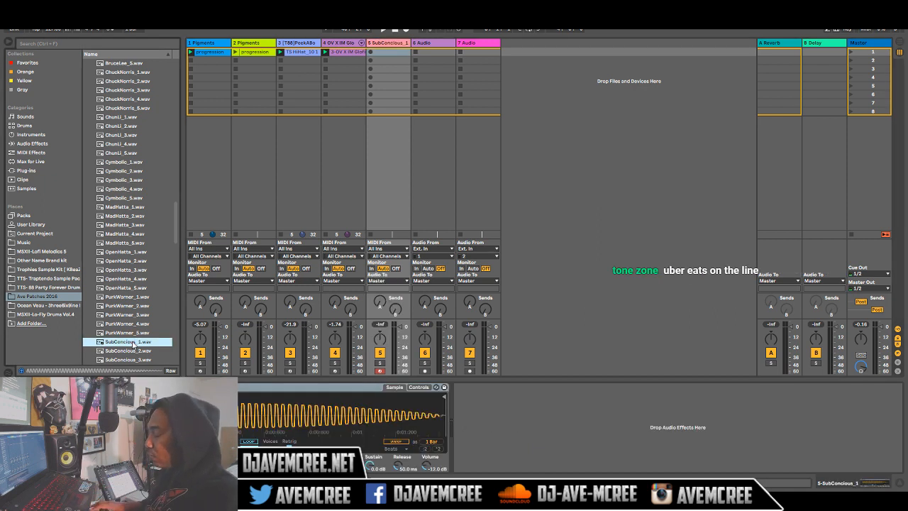
Record an eight-bar bass line on the SubConcious_1 track using C3, D#3, A#2 and A#3 notes, undoing the first take.
{"action": "key", "text": "a"}
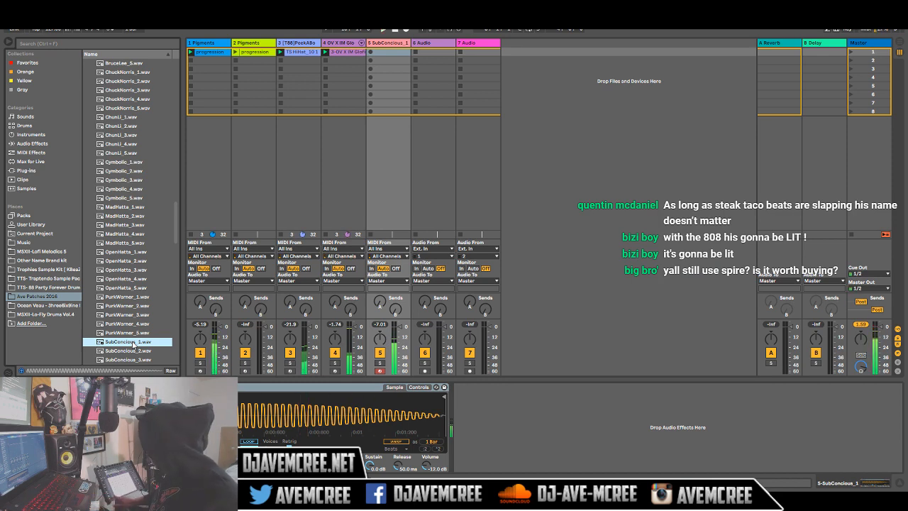
{"action": "key", "text": "ctrl+shift+F9"}
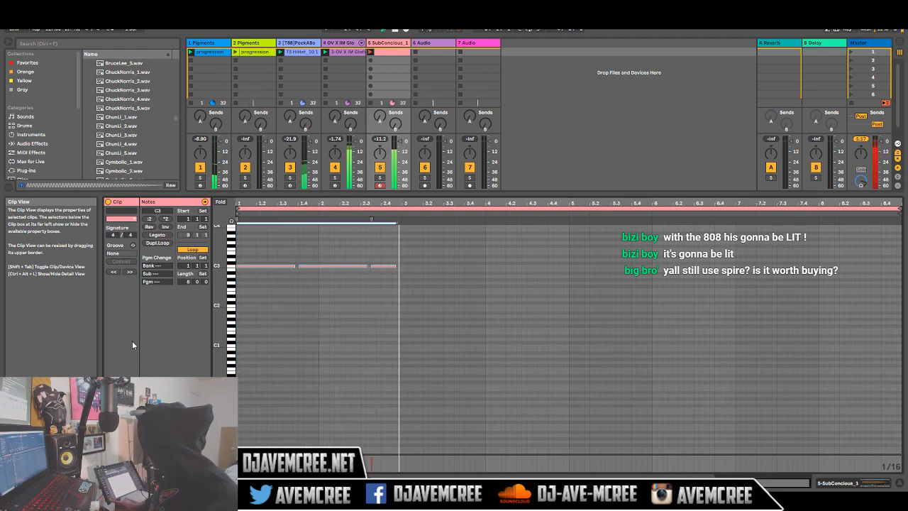
{"action": "key", "text": "ctrl+z"}
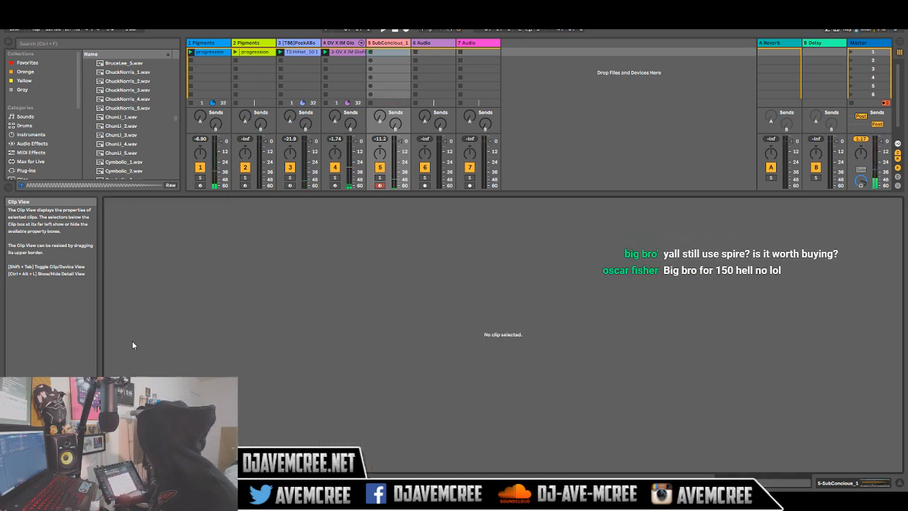
{"action": "key", "text": "Return"}
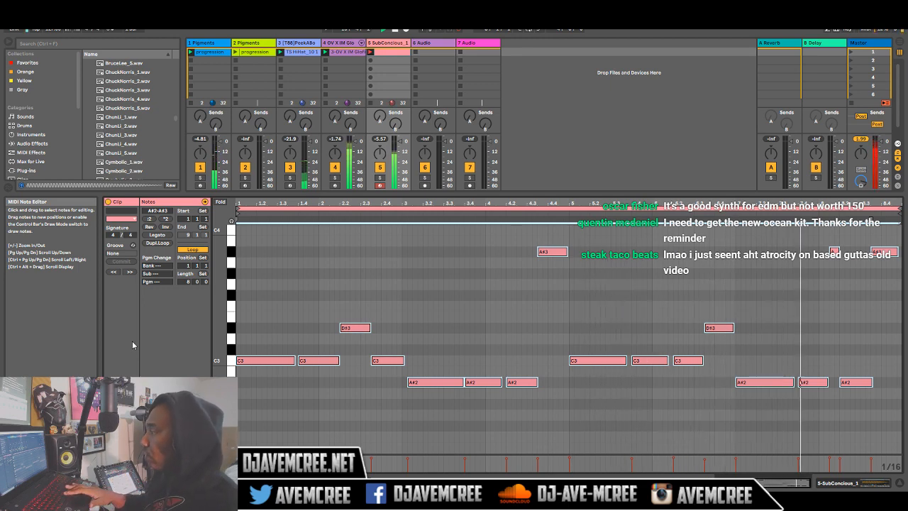
Open the Pigments synth on the first track and show its Synth page.
{"action": "left_click", "coordinate": [200, 44]}
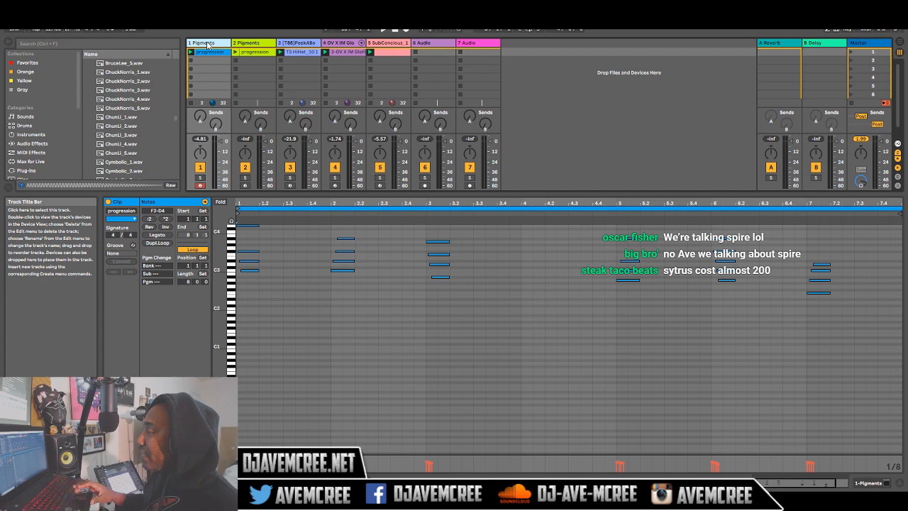
{"action": "double_click", "coordinate": [207, 44]}
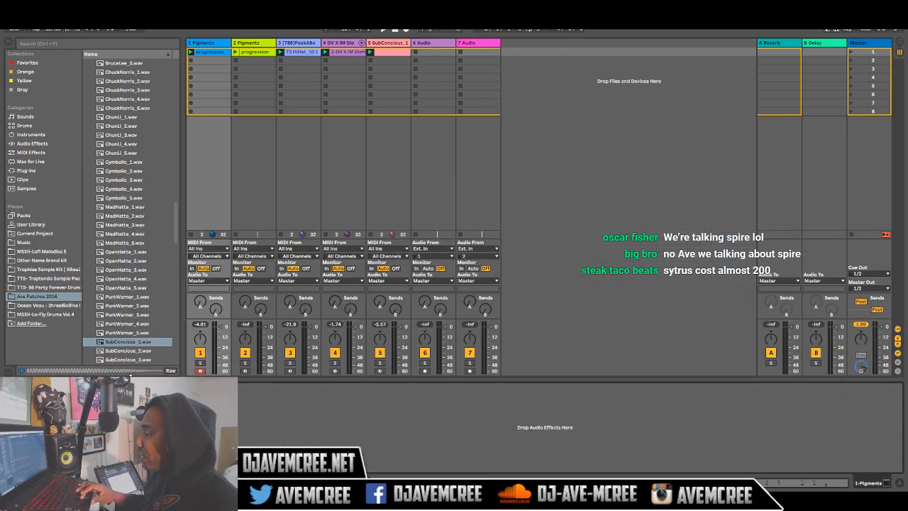
{"action": "left_click", "coordinate": [30, 388]}
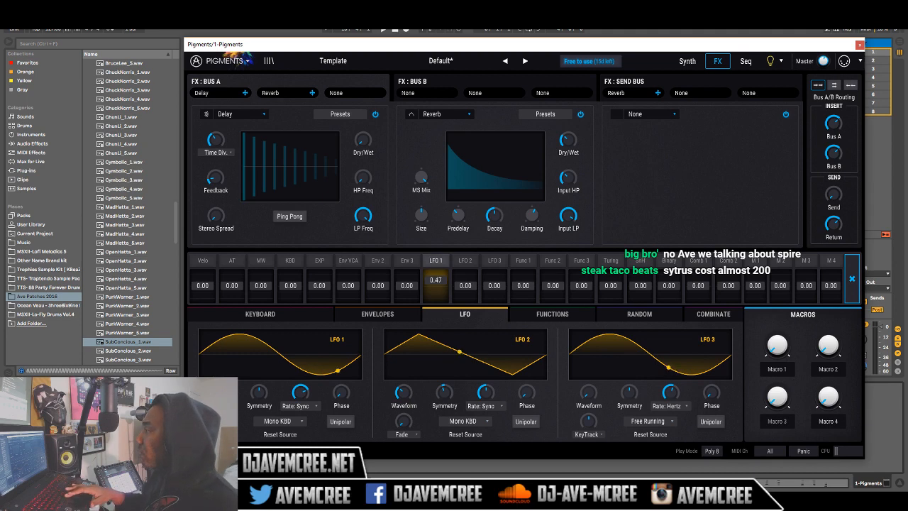
{"action": "left_click", "coordinate": [688, 68]}
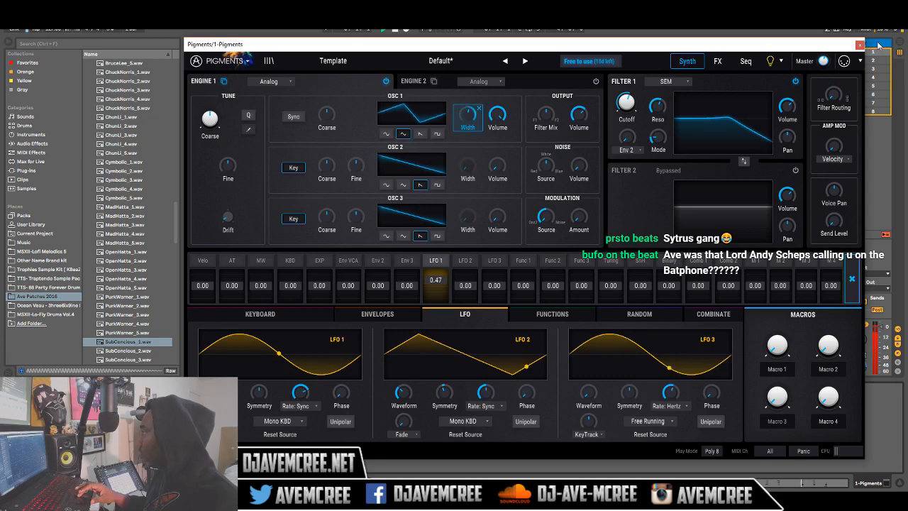
Search the plug-ins for "h com" and load H-Comp Stereo onto the Master track.
{"action": "left_click", "coordinate": [878, 43]}
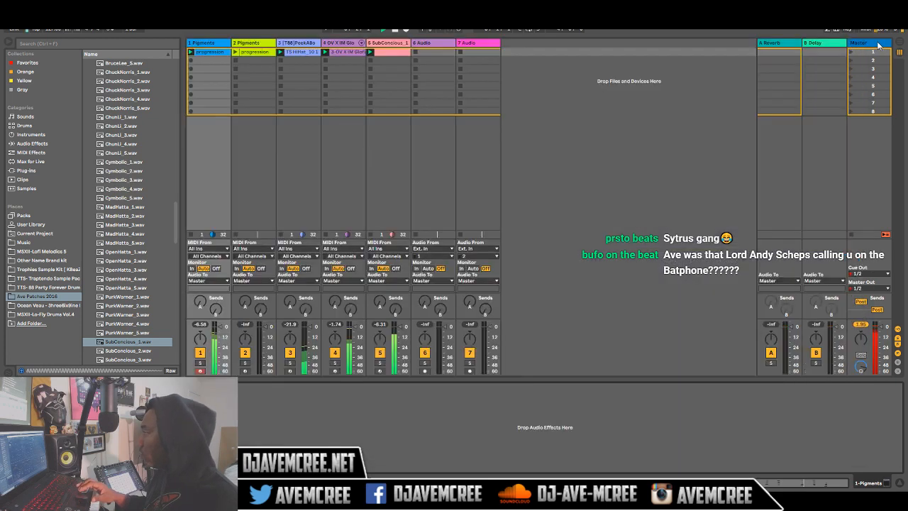
{"action": "left_click", "coordinate": [37, 170]}
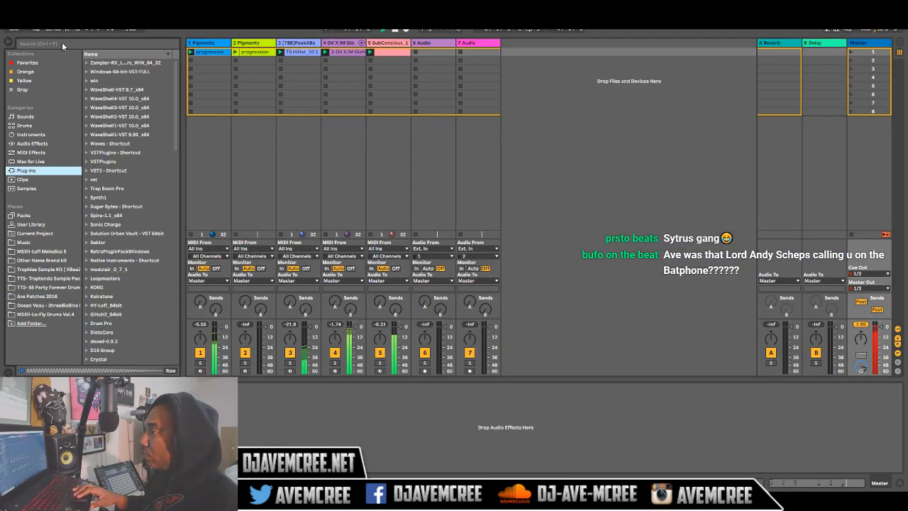
{"action": "left_click", "coordinate": [61, 42]}
{"action": "type", "text": "N"}
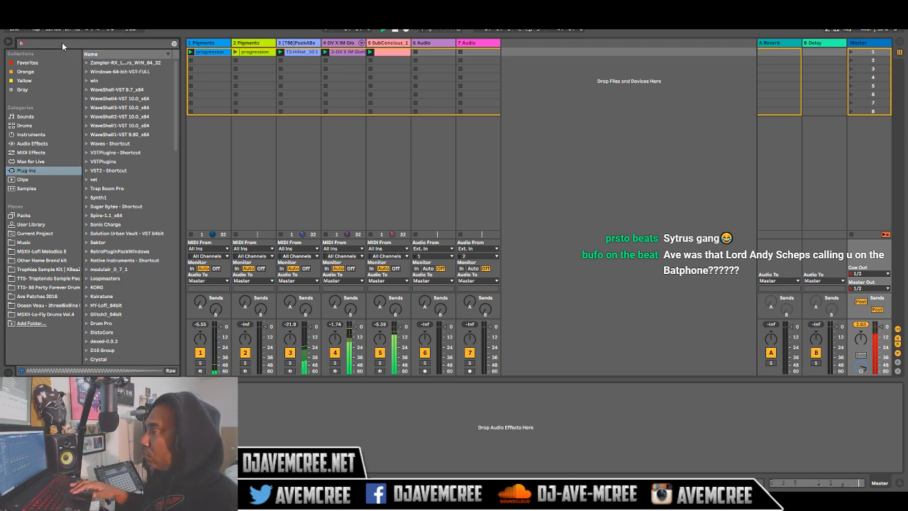
{"action": "type", "text": " com"}
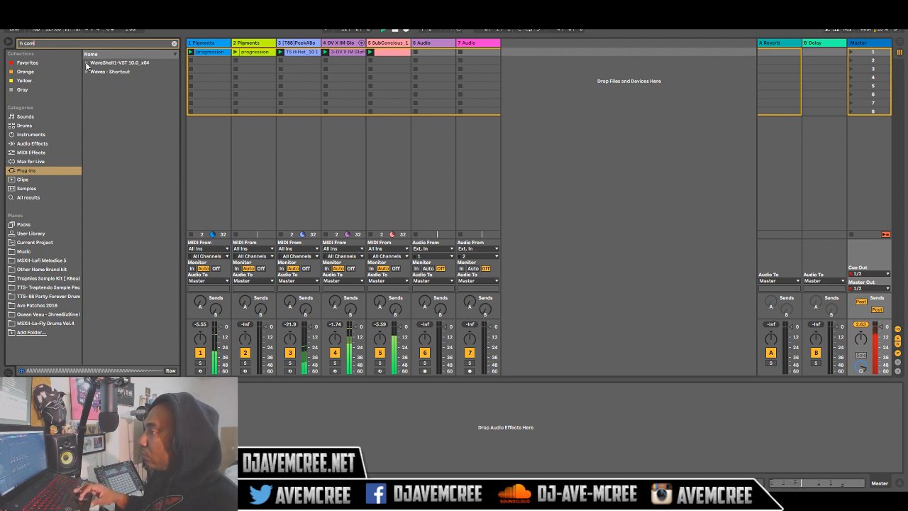
{"action": "left_click", "coordinate": [86, 63]}
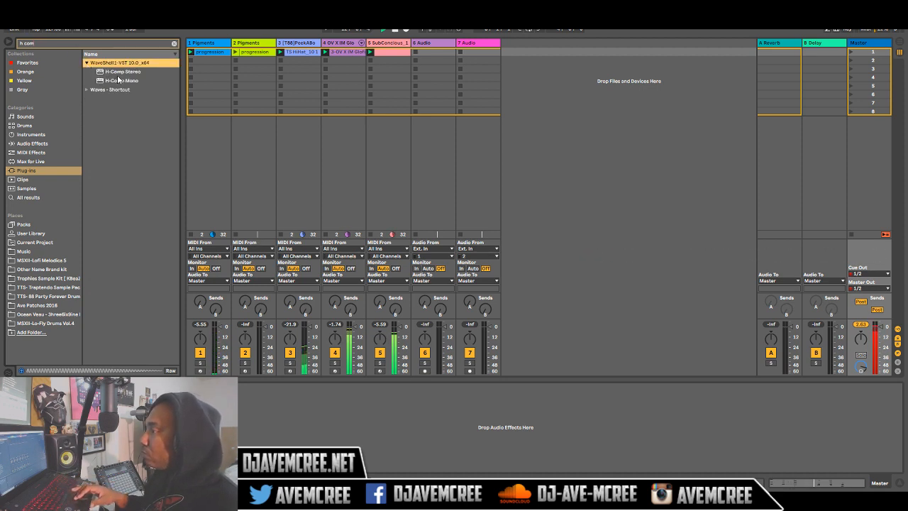
{"action": "left_click", "coordinate": [118, 73]}
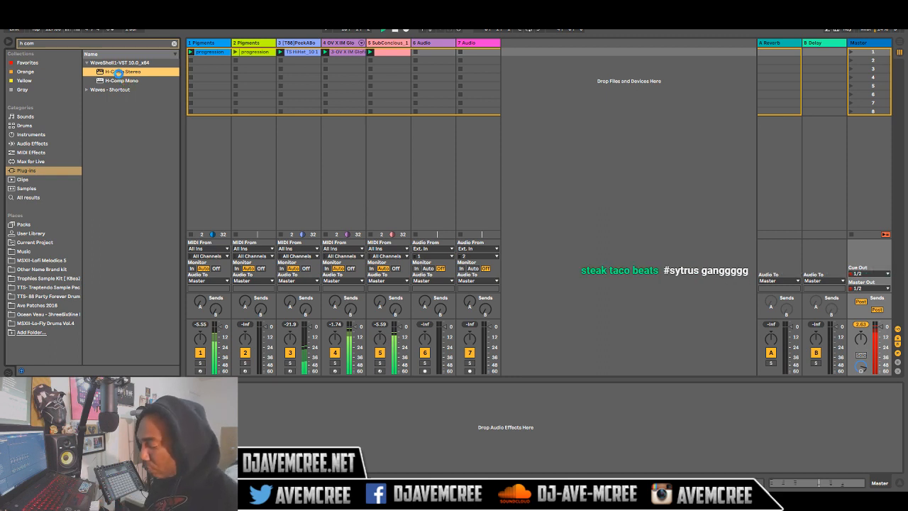
{"action": "double_click", "coordinate": [118, 72]}
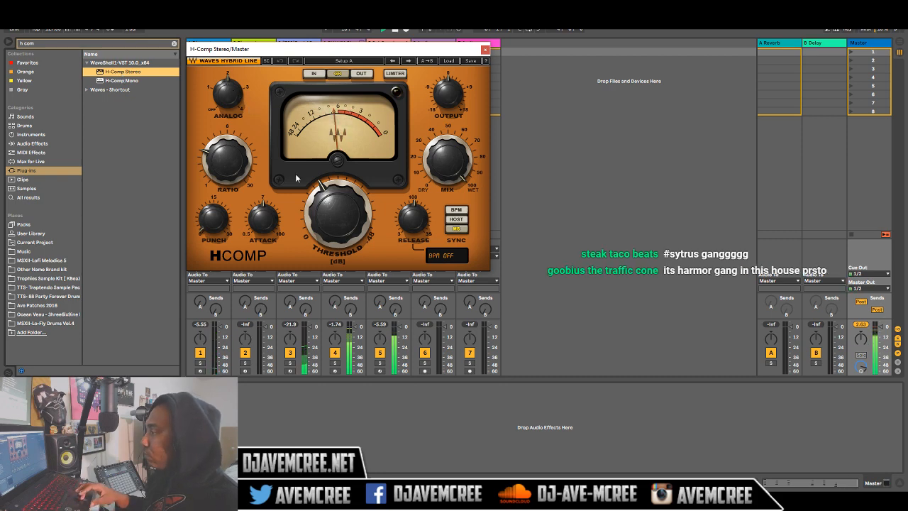
Set H-Comp's Mix to 50, adjust its Analog setting and close the plug-in window.
{"action": "left_click_drag", "start_coordinate": [433, 150], "coordinate": [433, 201]}
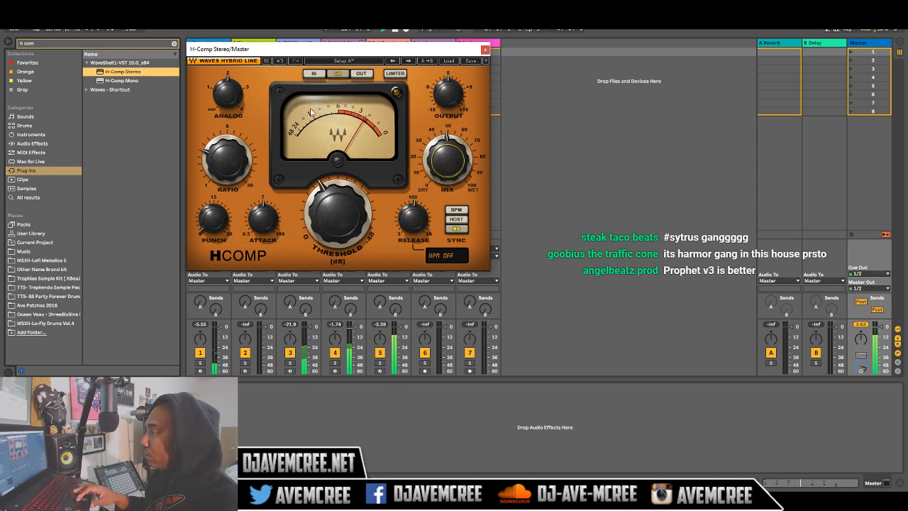
{"action": "left_click_drag", "start_coordinate": [233, 91], "coordinate": [232, 90]}
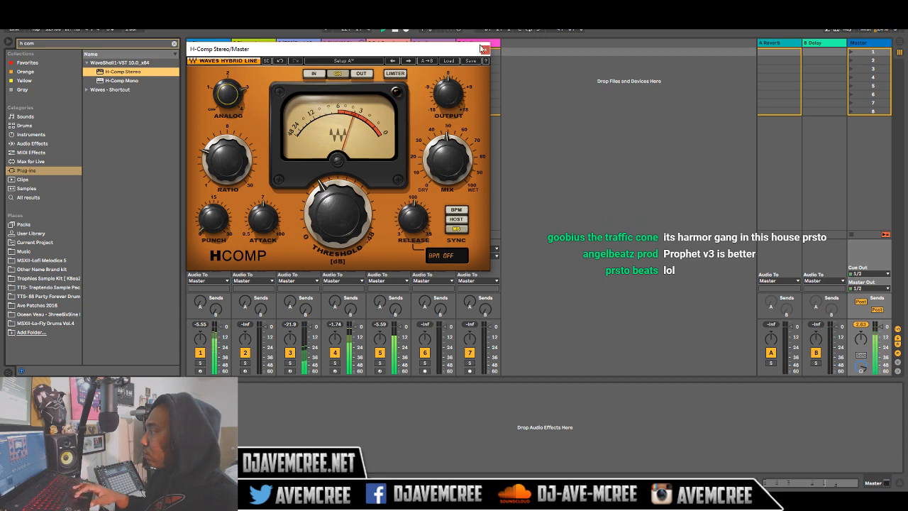
{"action": "left_click", "coordinate": [485, 50]}
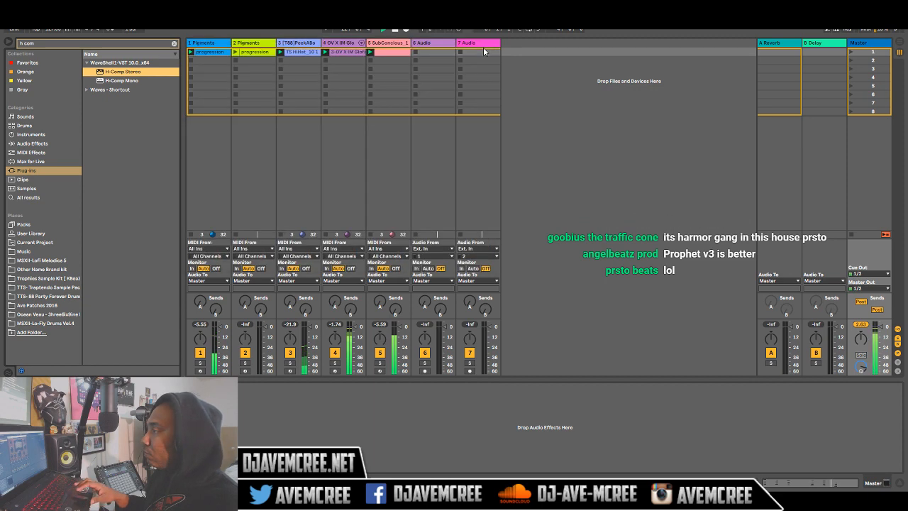
Duplicate the lime green Pigments track and delete the progression clip from the copy.
{"action": "right_click", "coordinate": [244, 44]}
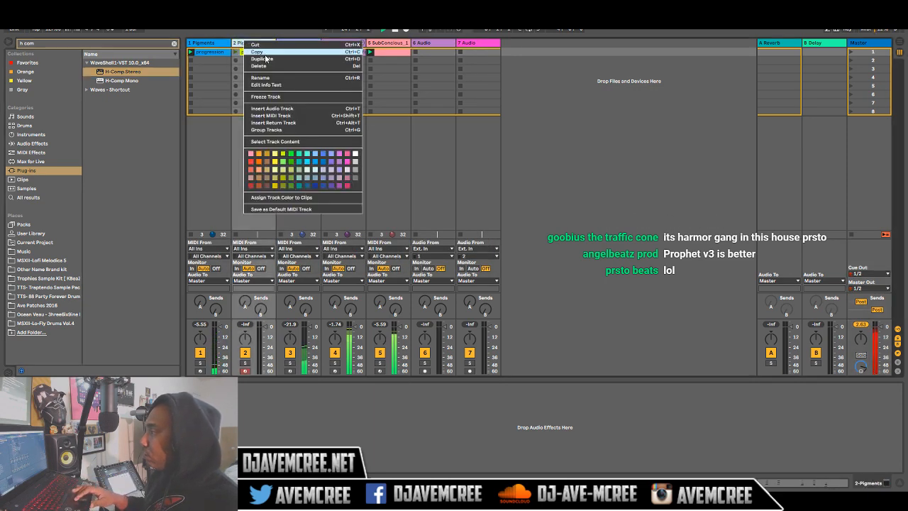
{"action": "left_click", "coordinate": [266, 60]}
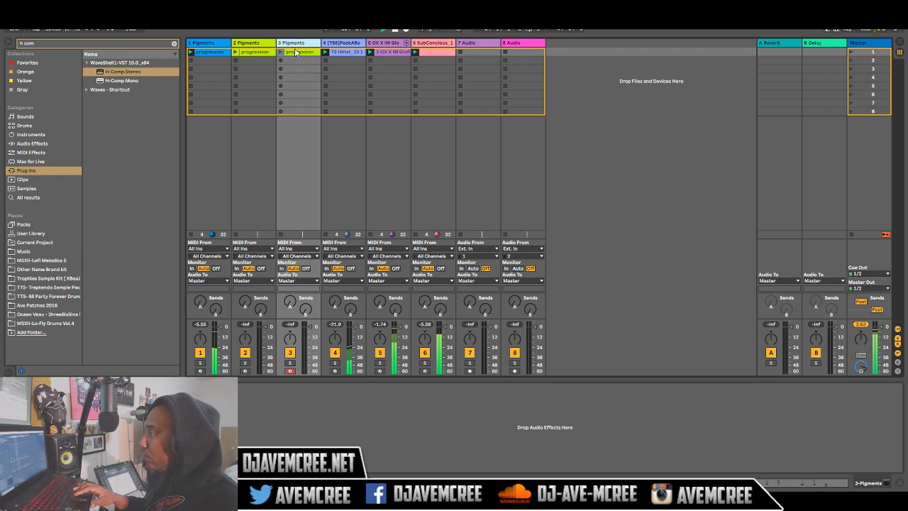
{"action": "left_click", "coordinate": [296, 52]}
{"action": "key", "text": "Delete"}
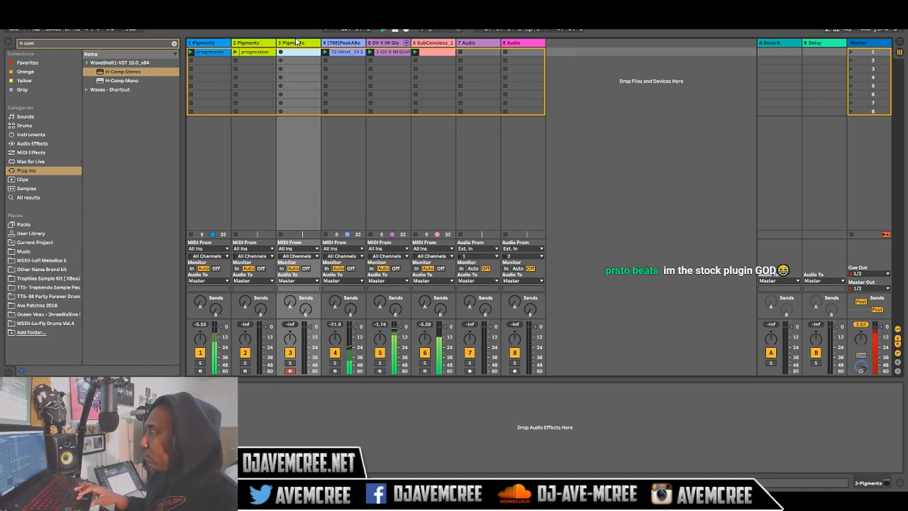
Recolour the third Pigments track, trying bright pink and purple shades before choosing dark pink.
{"action": "left_click", "coordinate": [296, 45]}
{"action": "right_click", "coordinate": [297, 45]}
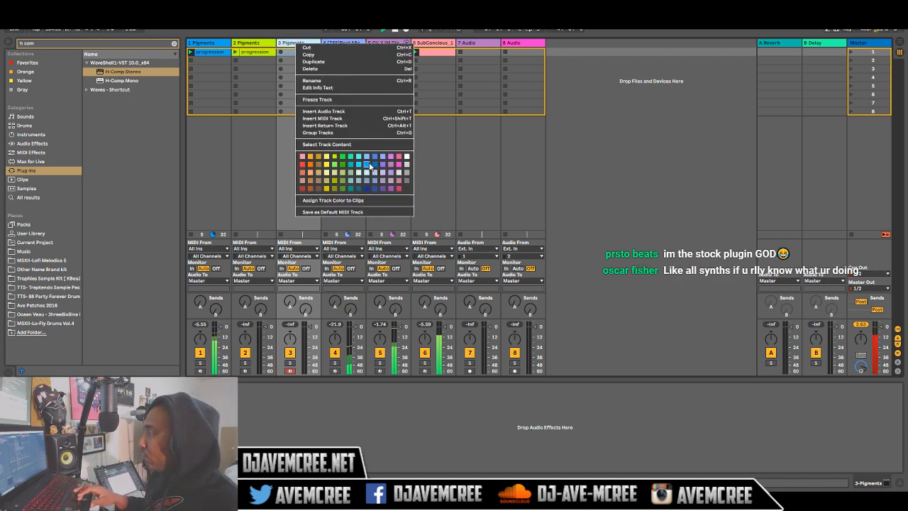
{"action": "left_click", "coordinate": [399, 165]}
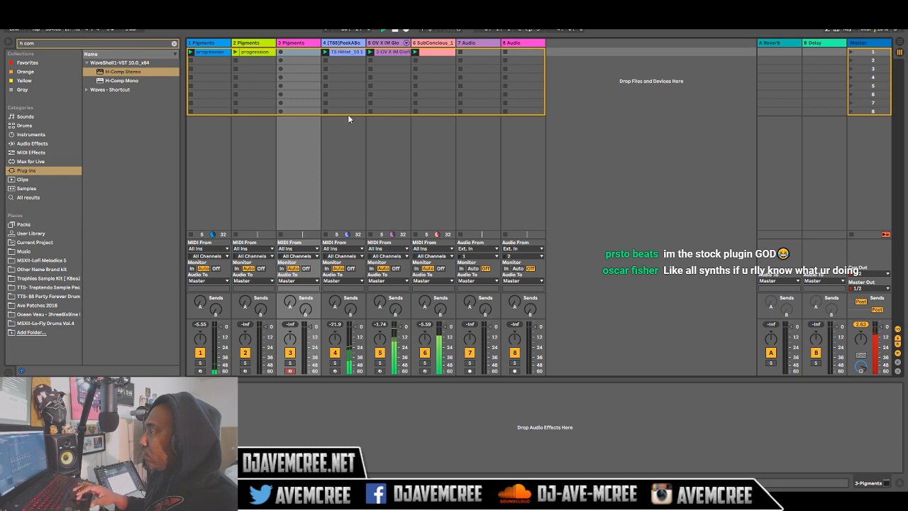
{"action": "right_click", "coordinate": [305, 48]}
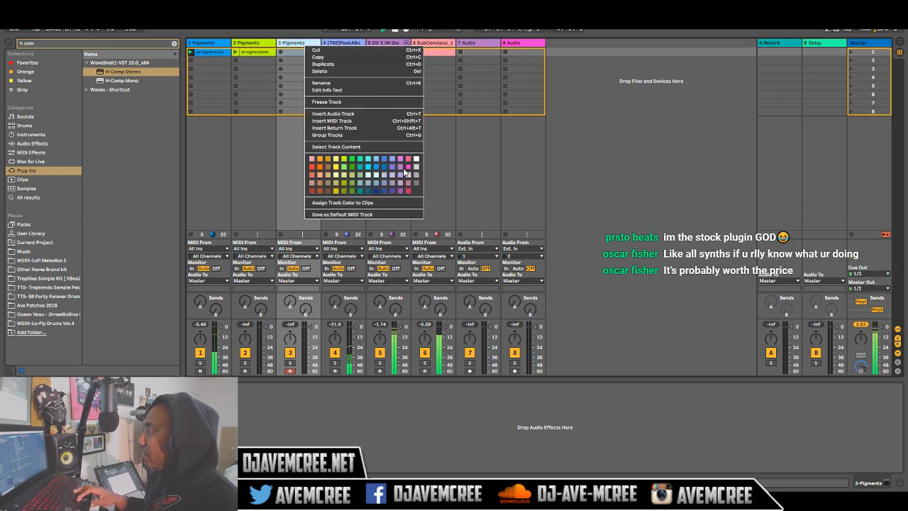
{"action": "left_click", "coordinate": [403, 168]}
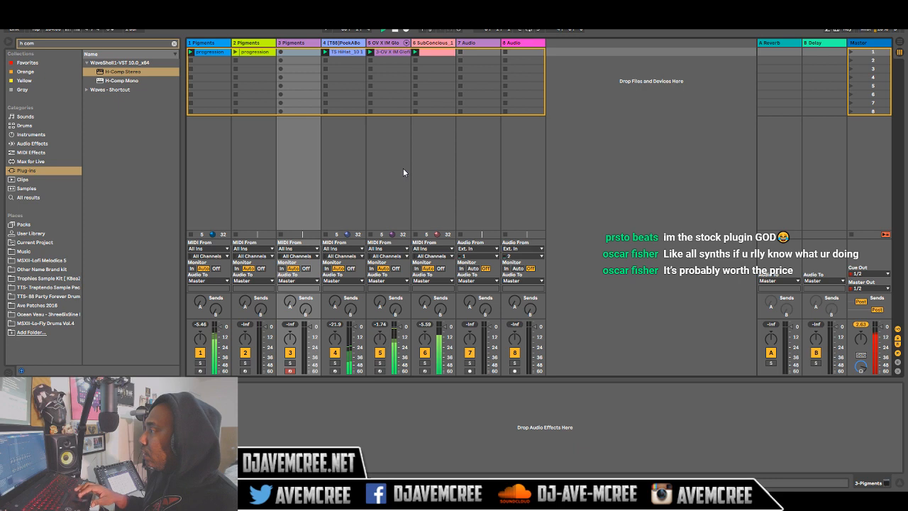
{"action": "right_click", "coordinate": [308, 44]}
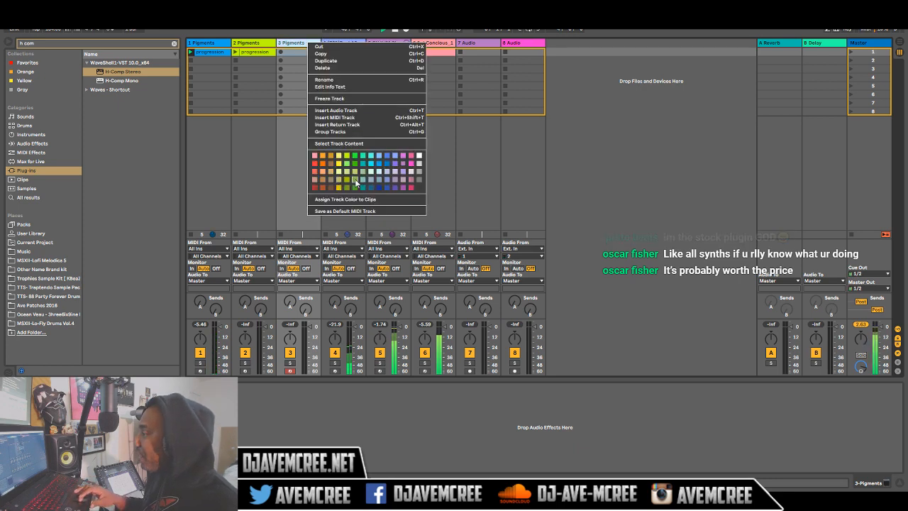
{"action": "left_click", "coordinate": [394, 184]}
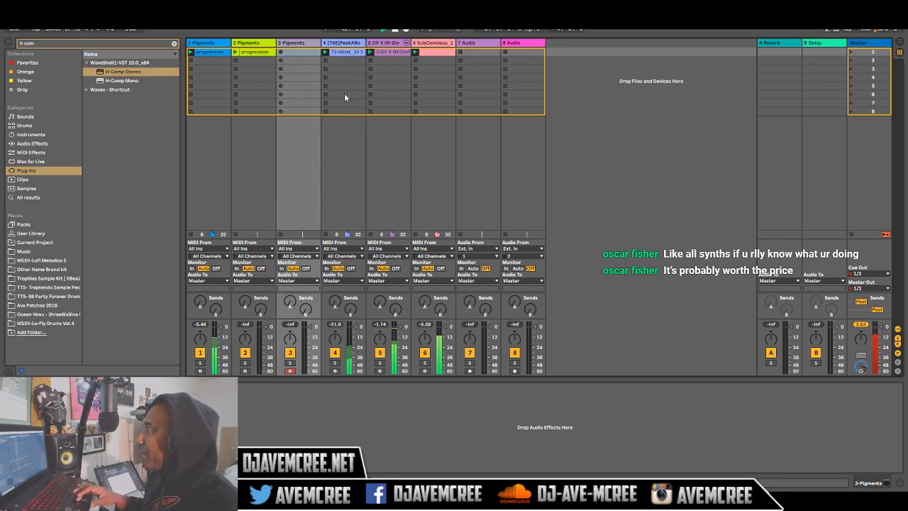
{"action": "right_click", "coordinate": [300, 44]}
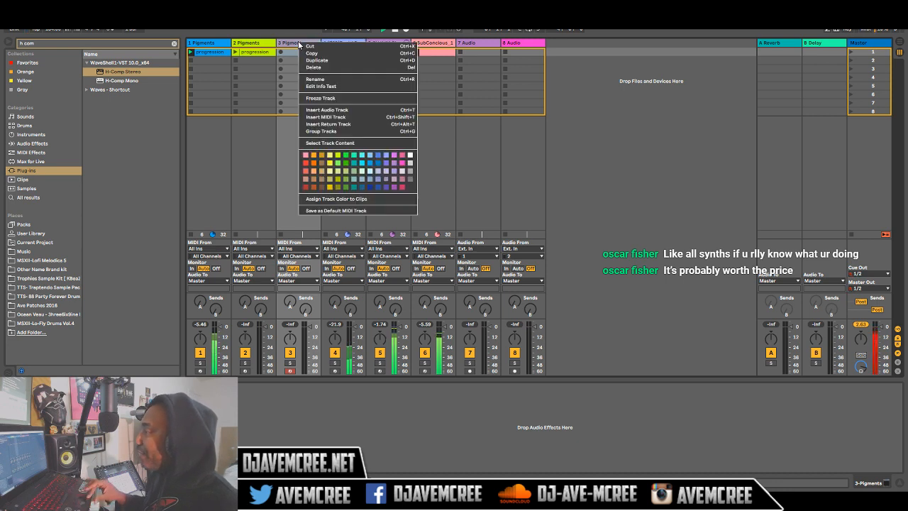
{"action": "left_click", "coordinate": [403, 184]}
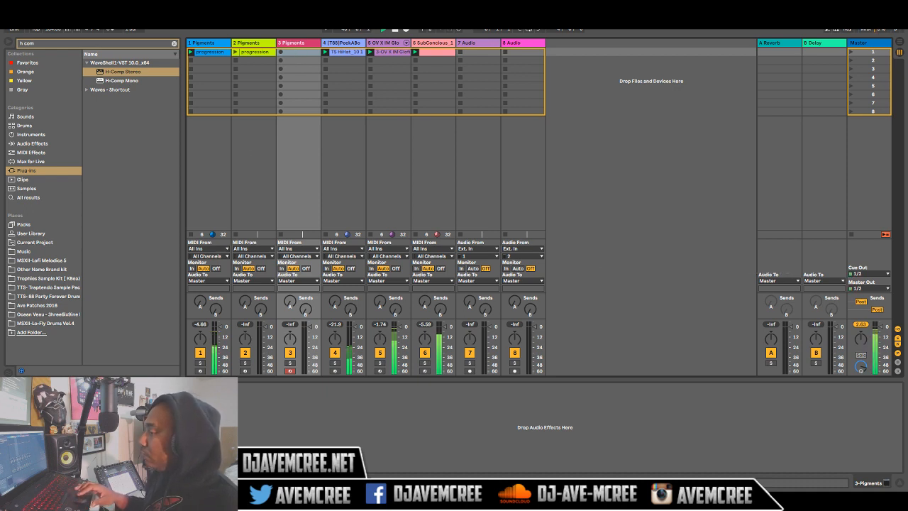
Load the Basstastica preset from the Sequence category in the third track's Pigments and record a clip with it.
{"action": "left_click", "coordinate": [28, 389]}
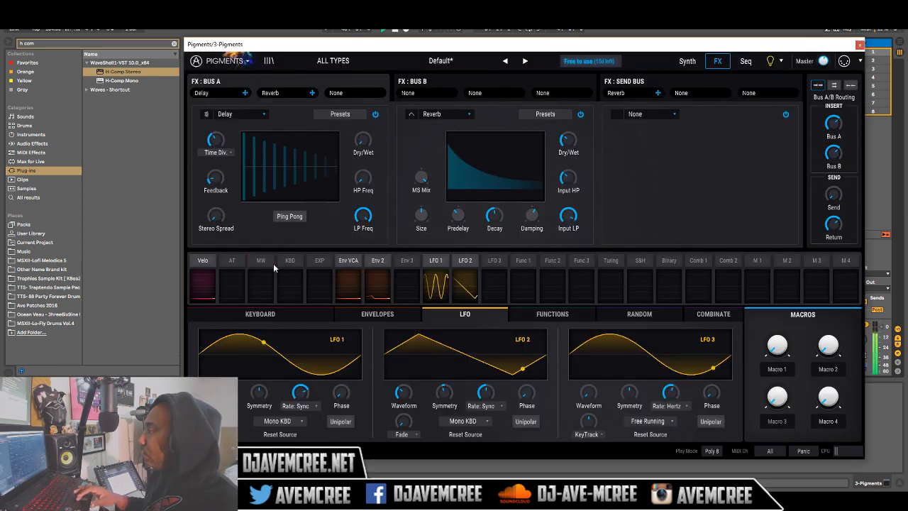
{"action": "left_click", "coordinate": [334, 61]}
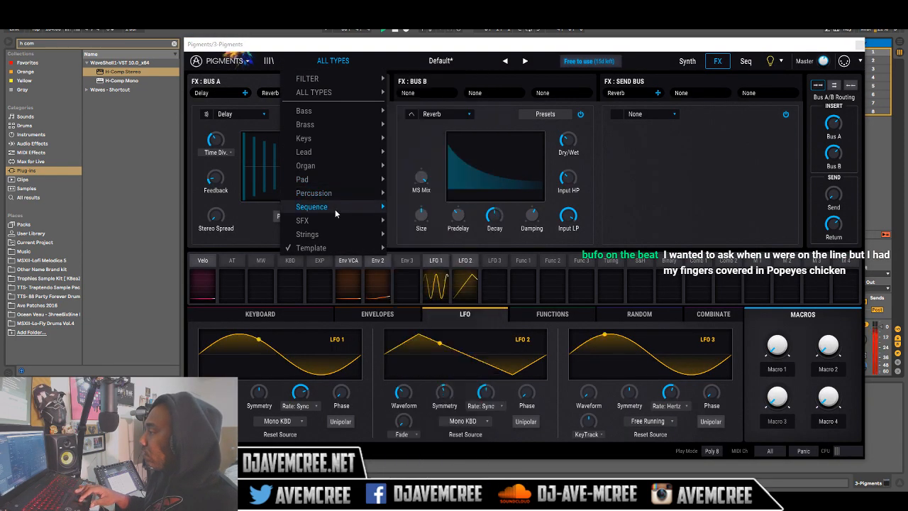
{"action": "mouse_move", "coordinate": [339, 210]}
{"action": "left_click", "coordinate": [423, 199]}
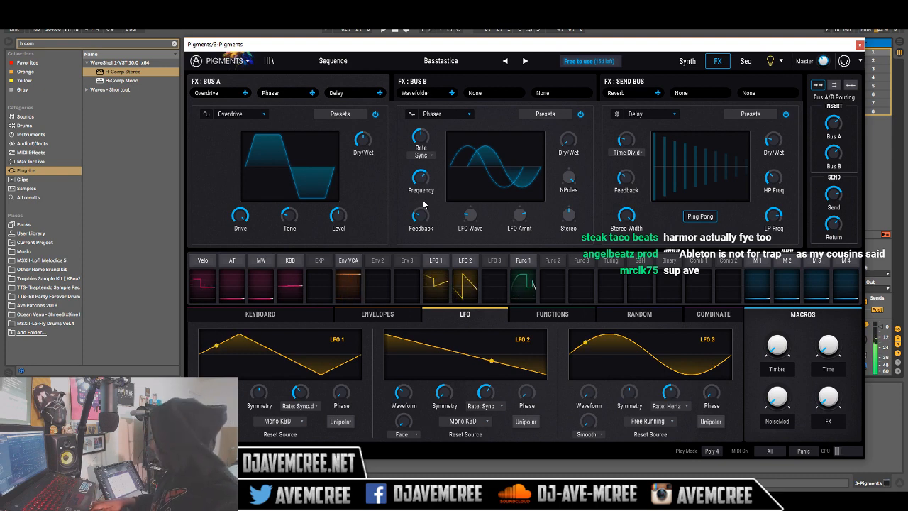
{"action": "key", "text": "shift+Tab"}
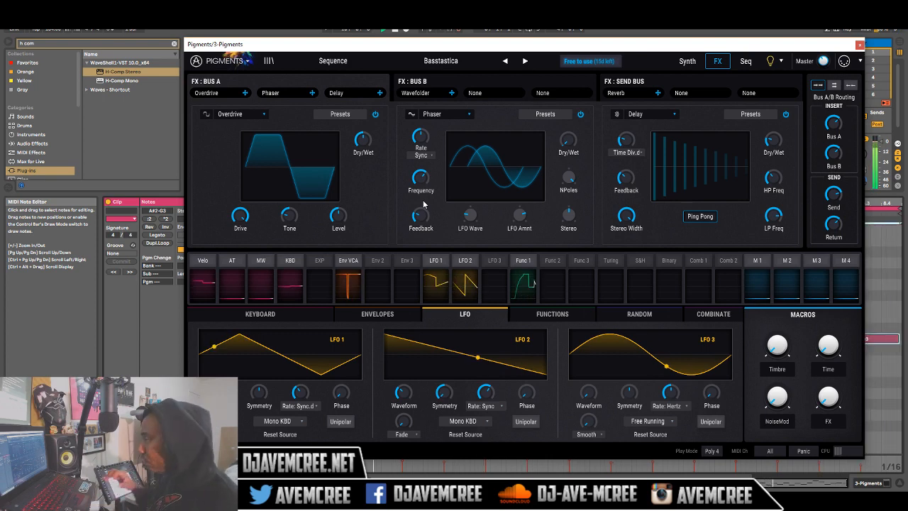
Audition the Sequence presets after Basstastica in the third track's Pigments, from Bell Sequence through Borg Machine.
{"action": "left_click", "coordinate": [524, 62]}
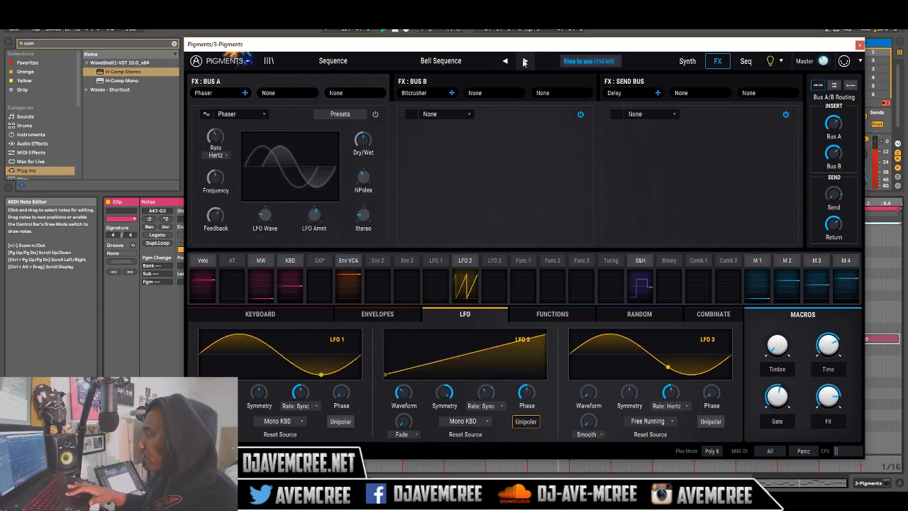
{"action": "left_click", "coordinate": [524, 62]}
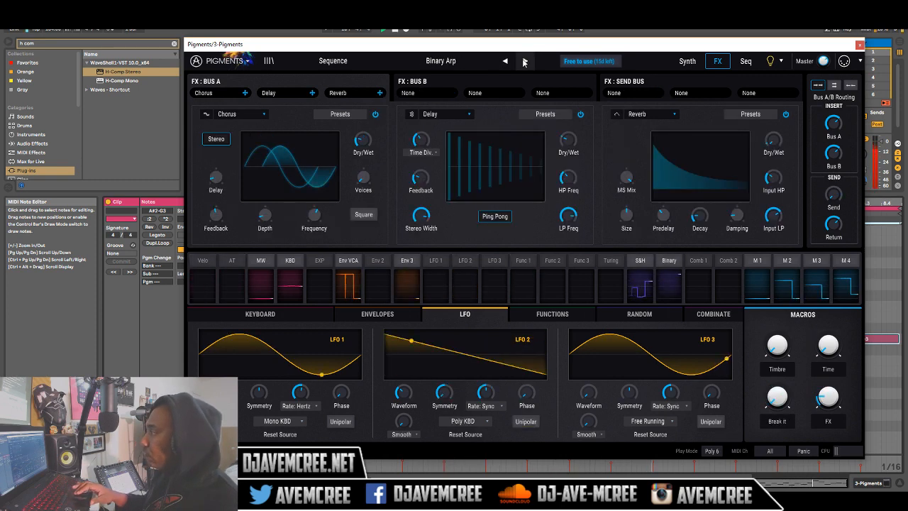
{"action": "left_click", "coordinate": [524, 62]}
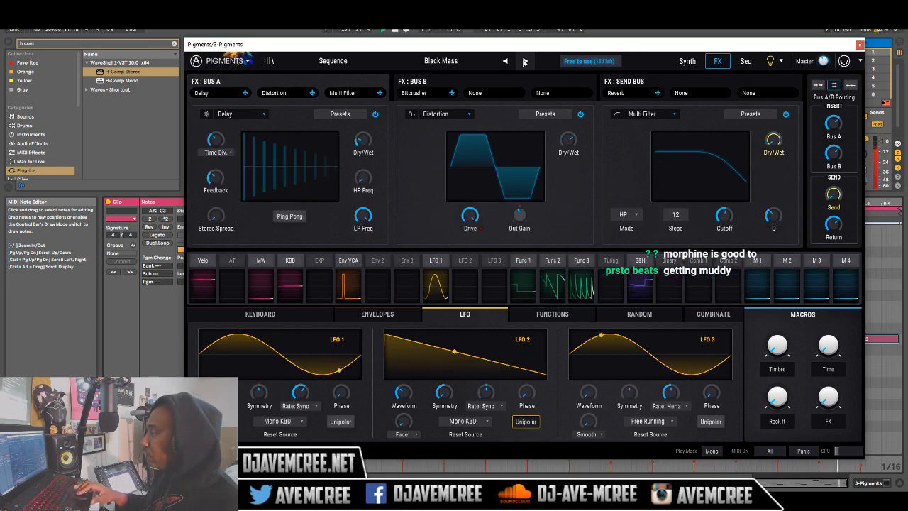
{"action": "left_click", "coordinate": [524, 61]}
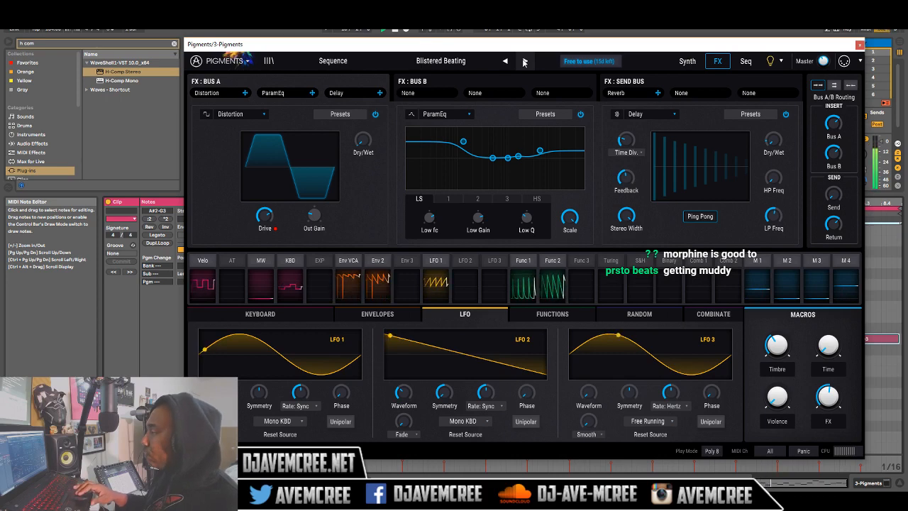
{"action": "left_click", "coordinate": [524, 61]}
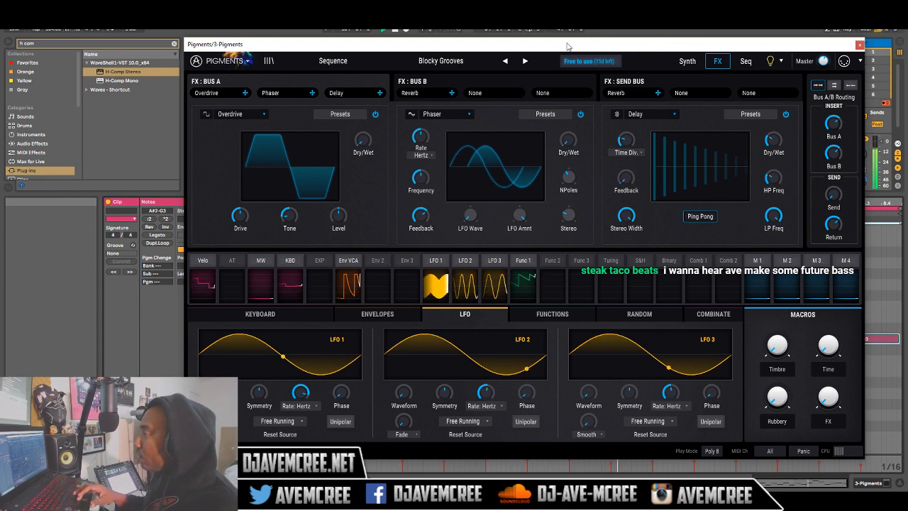
{"action": "left_click", "coordinate": [525, 64]}
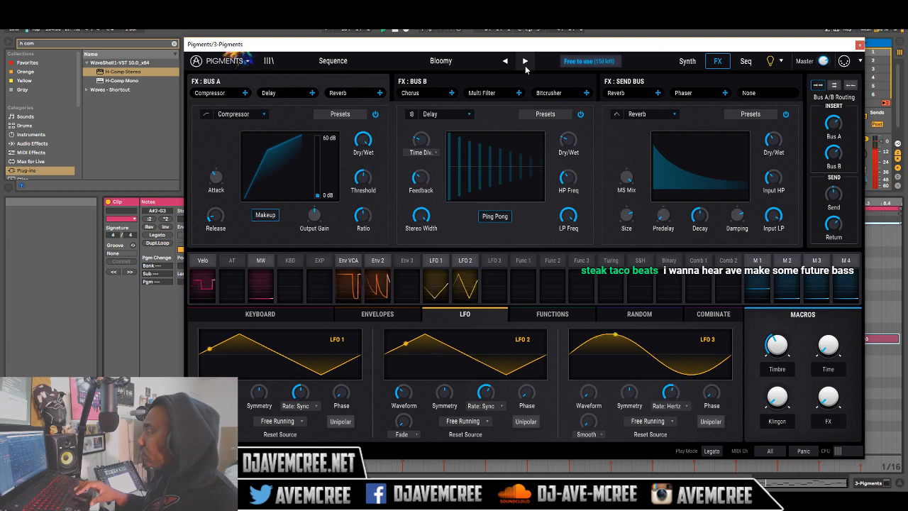
{"action": "left_click", "coordinate": [525, 68]}
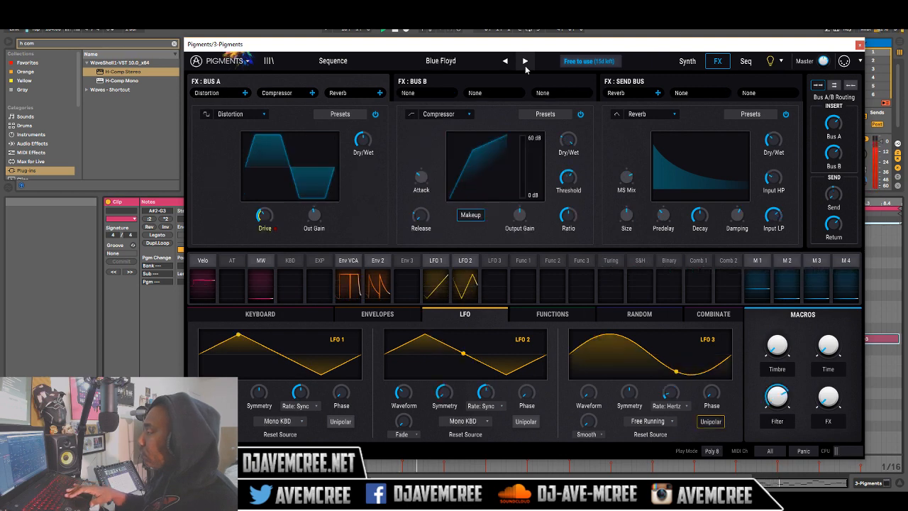
{"action": "left_click", "coordinate": [525, 62]}
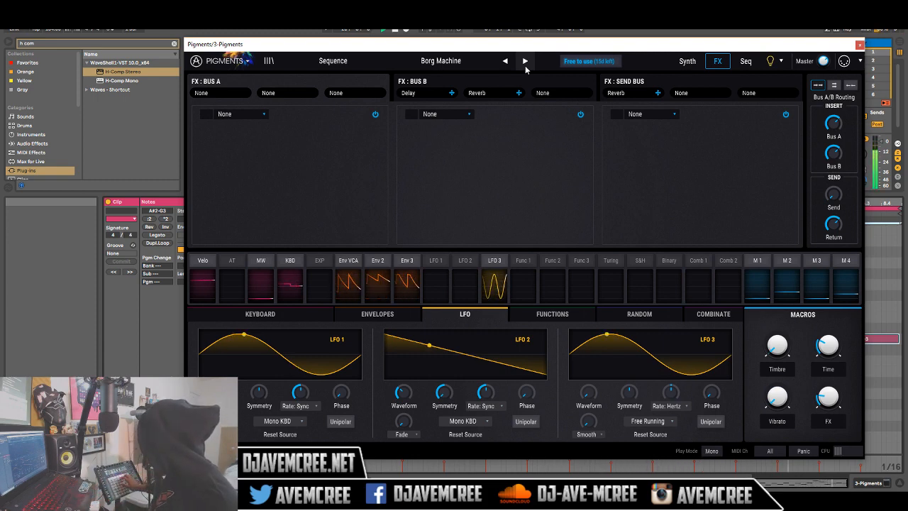
Return to the third track's Pigments and audition the Sequence presets from Brainstorm through Drumomatix 2000.
{"action": "key", "text": "ctrl+alt+p"}
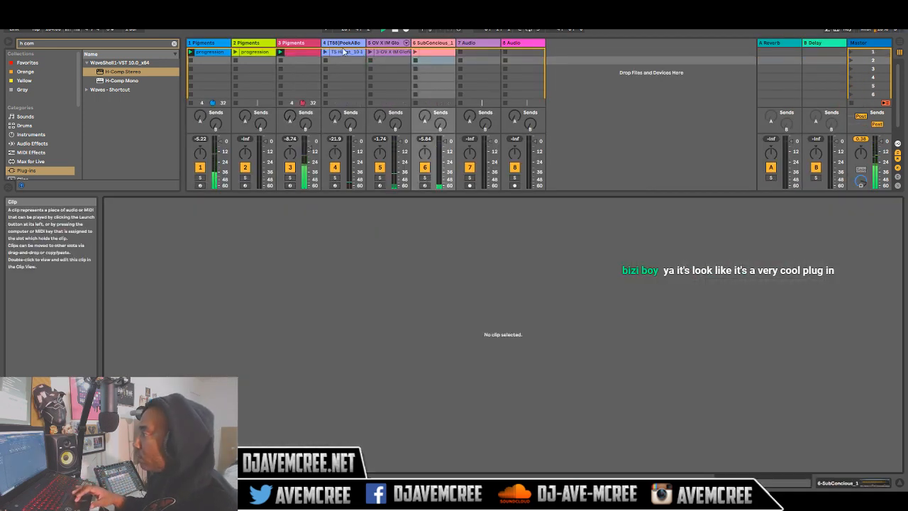
{"action": "left_click", "coordinate": [293, 44]}
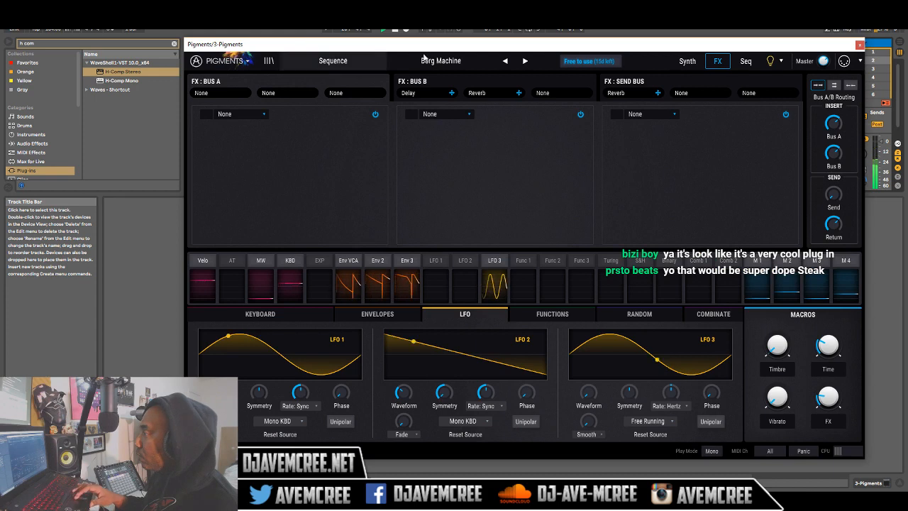
{"action": "left_click", "coordinate": [525, 61]}
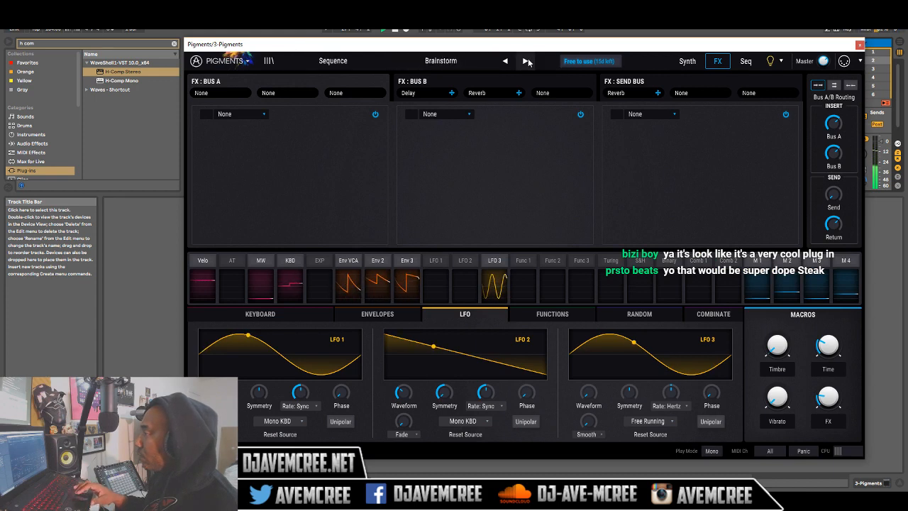
{"action": "left_click", "coordinate": [525, 61]}
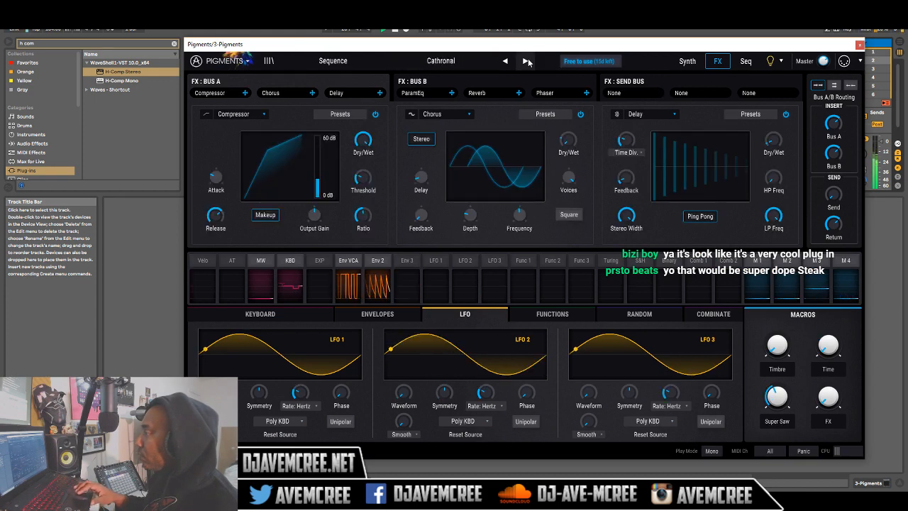
{"action": "left_click", "coordinate": [528, 62]}
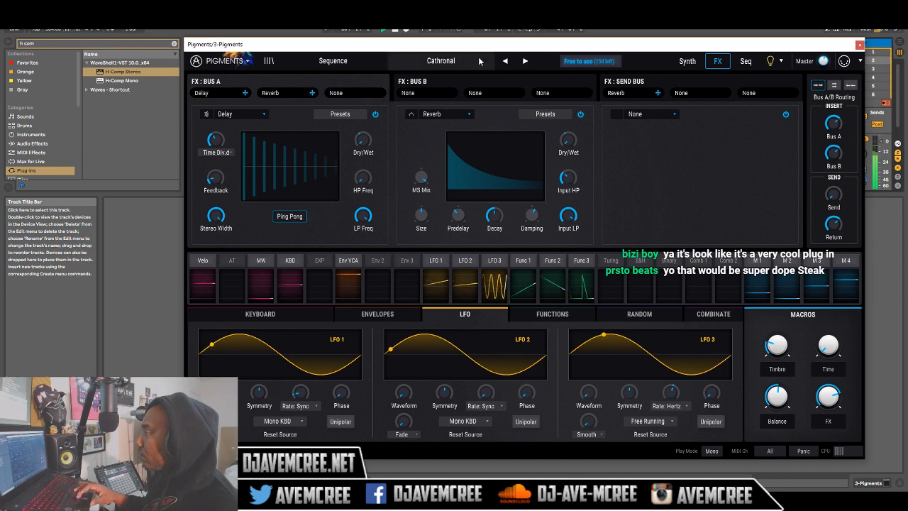
{"action": "left_click", "coordinate": [525, 61]}
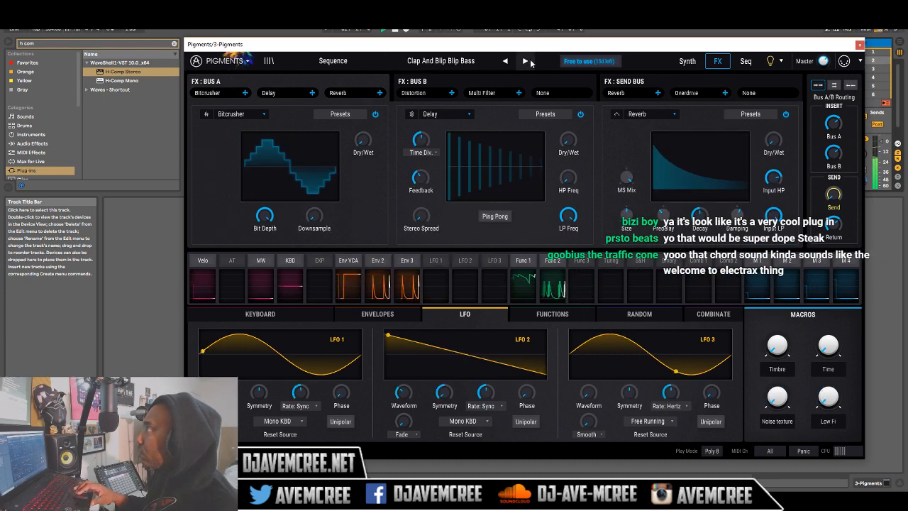
{"action": "left_click", "coordinate": [525, 61]}
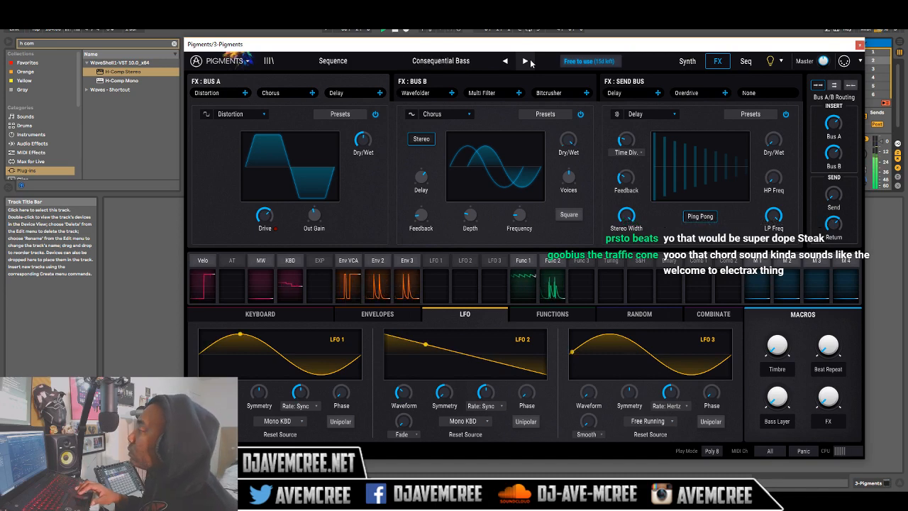
{"action": "left_click", "coordinate": [525, 61]}
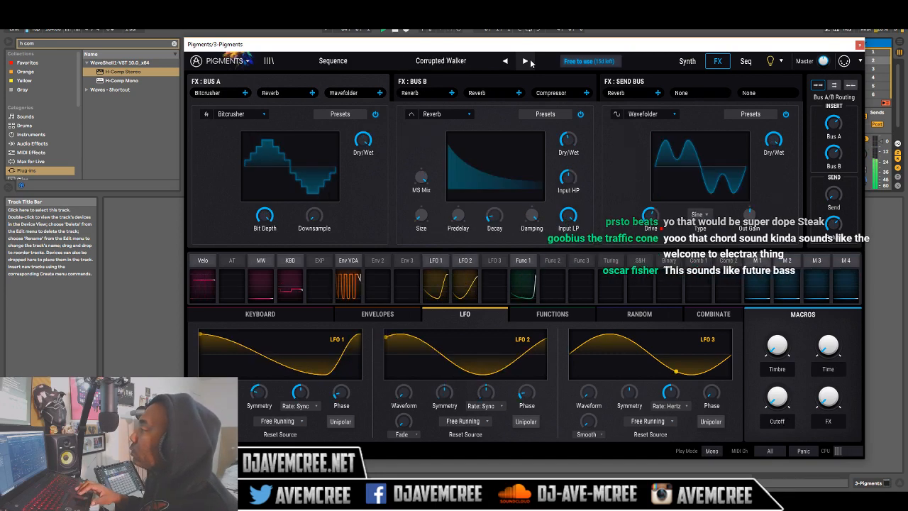
{"action": "left_click", "coordinate": [526, 61]}
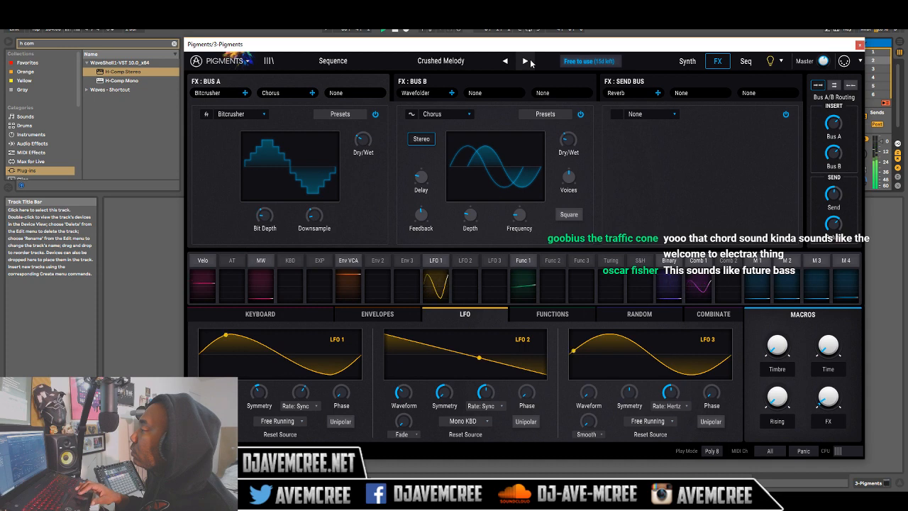
{"action": "left_click", "coordinate": [525, 61]}
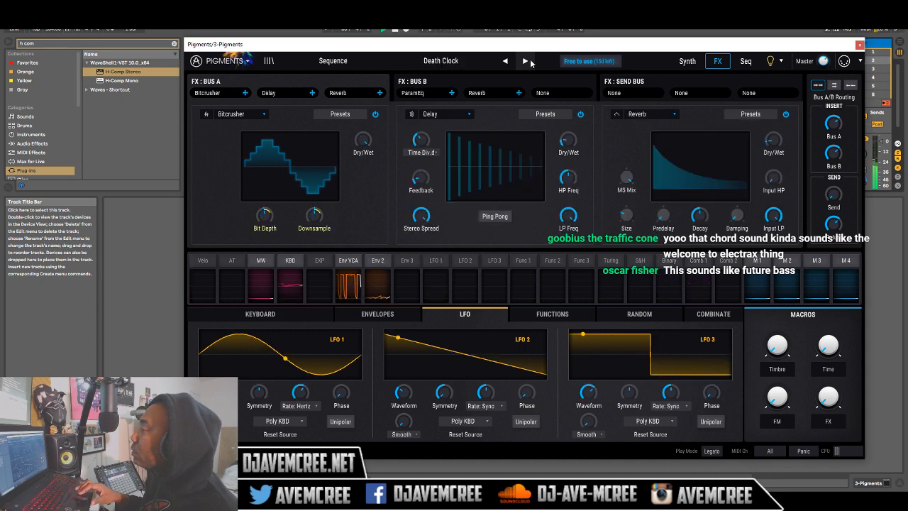
{"action": "left_click", "coordinate": [525, 61]}
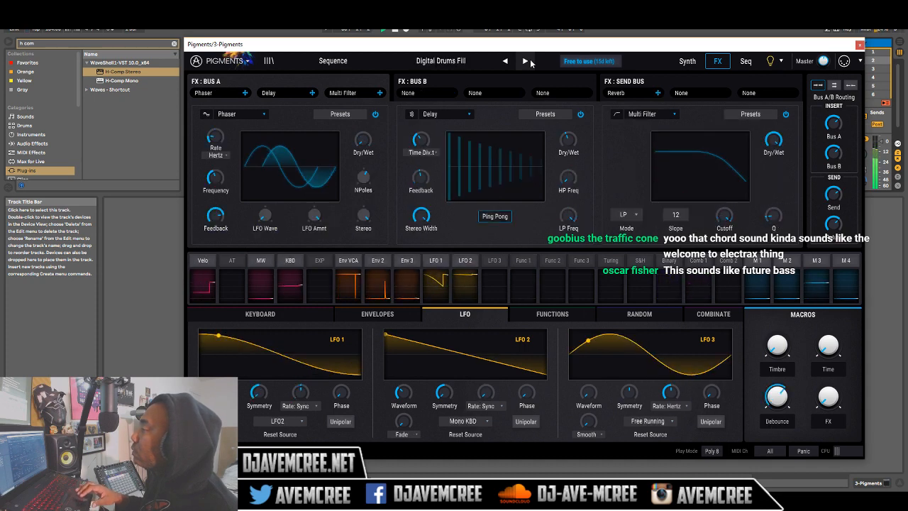
{"action": "left_click", "coordinate": [525, 61]}
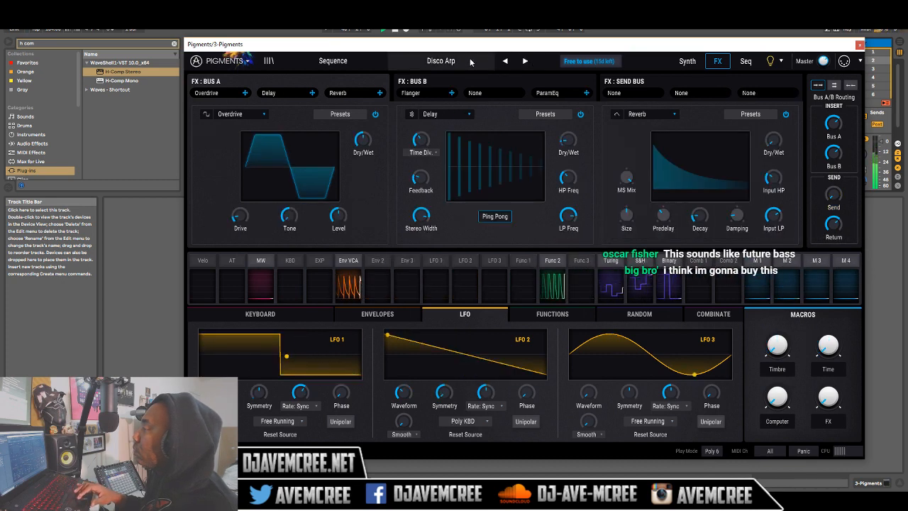
{"action": "left_click", "coordinate": [525, 61]}
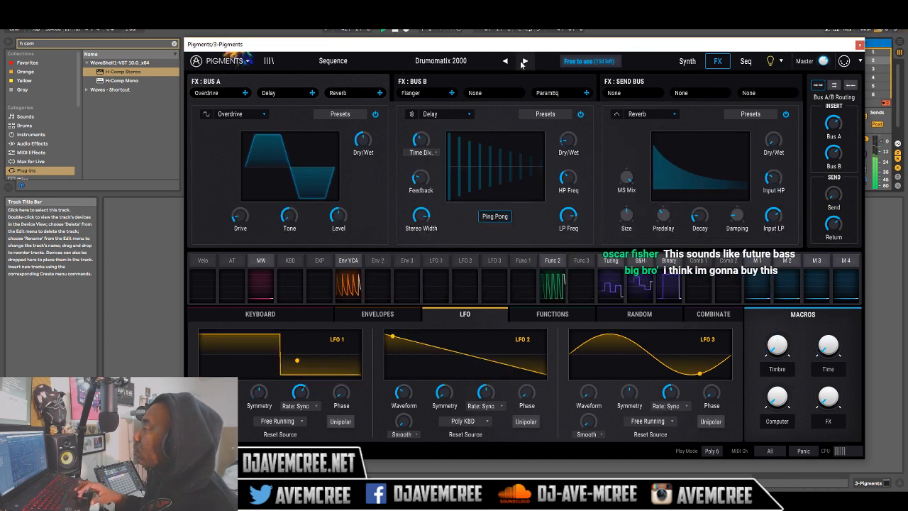
Try the S&H Melody Maker preset, load Starpeggio in the third track's Pigments and close the plug-in window.
{"action": "left_click", "coordinate": [448, 61]}
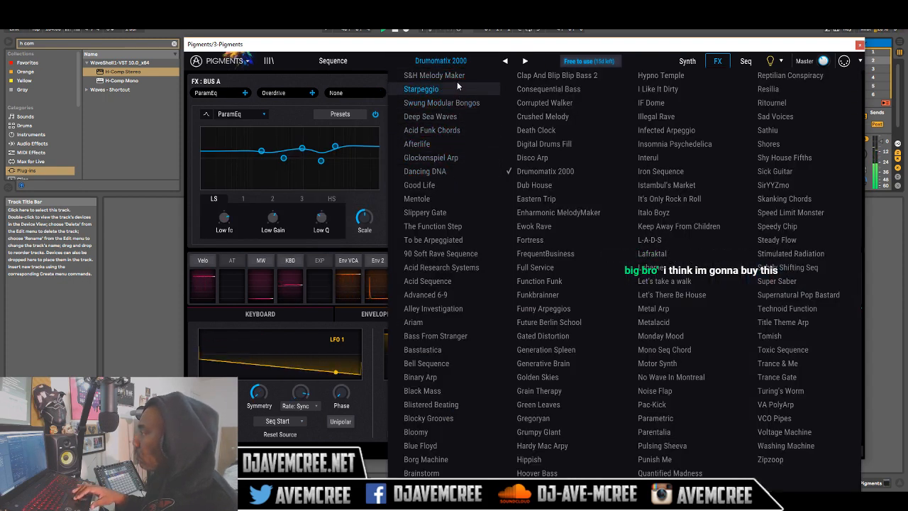
{"action": "left_click", "coordinate": [457, 80]}
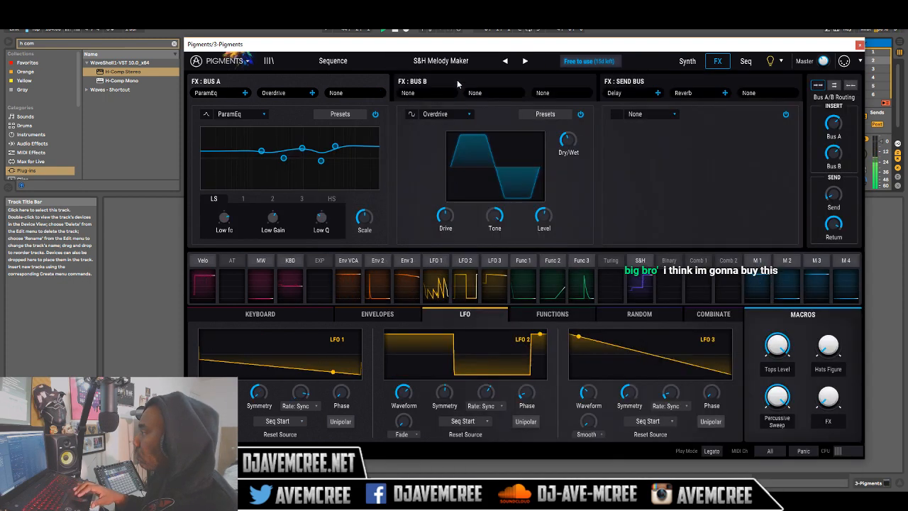
{"action": "left_click", "coordinate": [524, 61]}
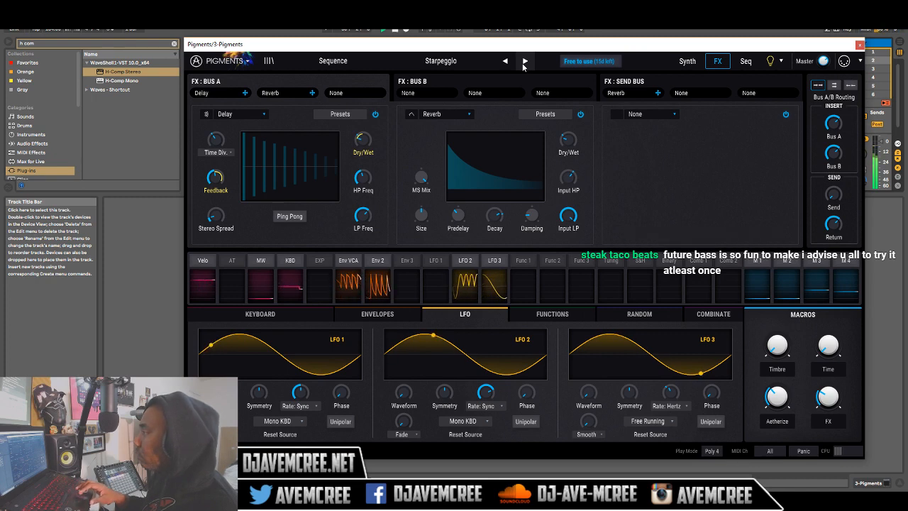
{"action": "left_click", "coordinate": [859, 44]}
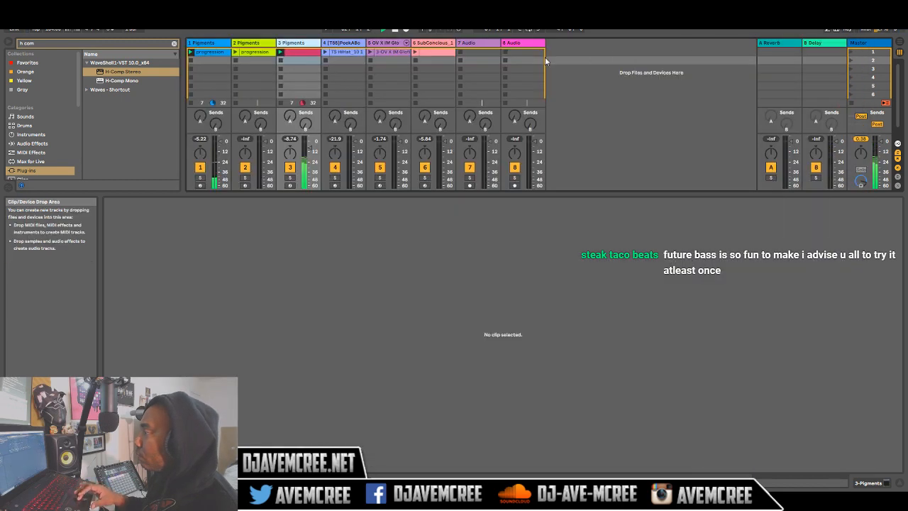
Search the plug-ins for "half", load HalfTime-64bit on the second Pigments track and move its window clear of the tracks.
{"action": "left_click", "coordinate": [272, 44]}
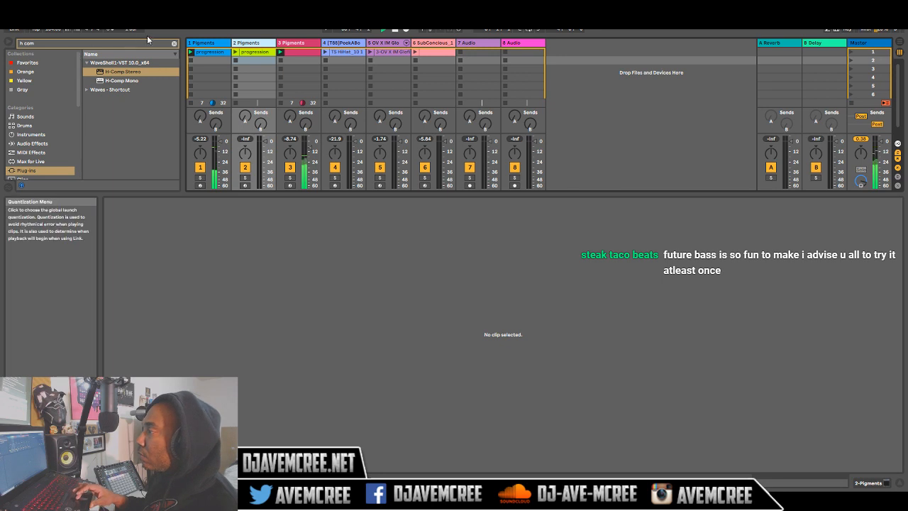
{"action": "left_click", "coordinate": [174, 44]}
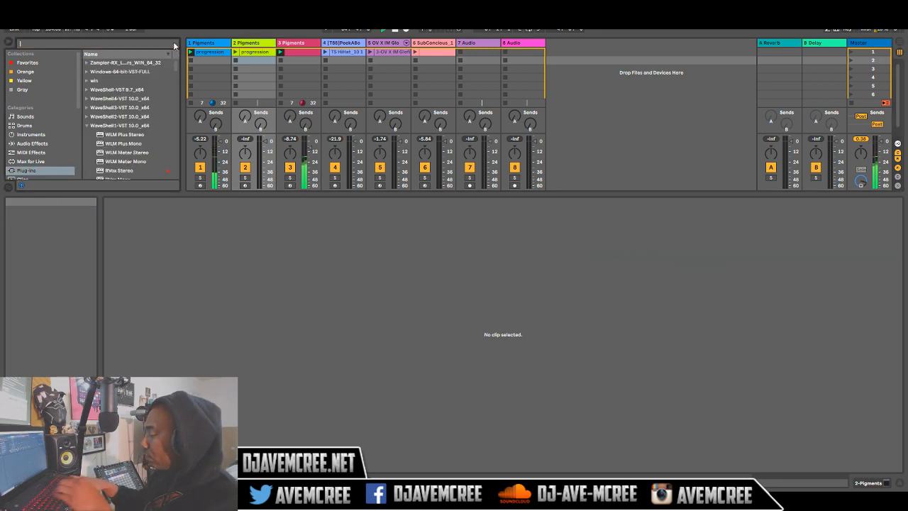
{"action": "type", "text": "half"}
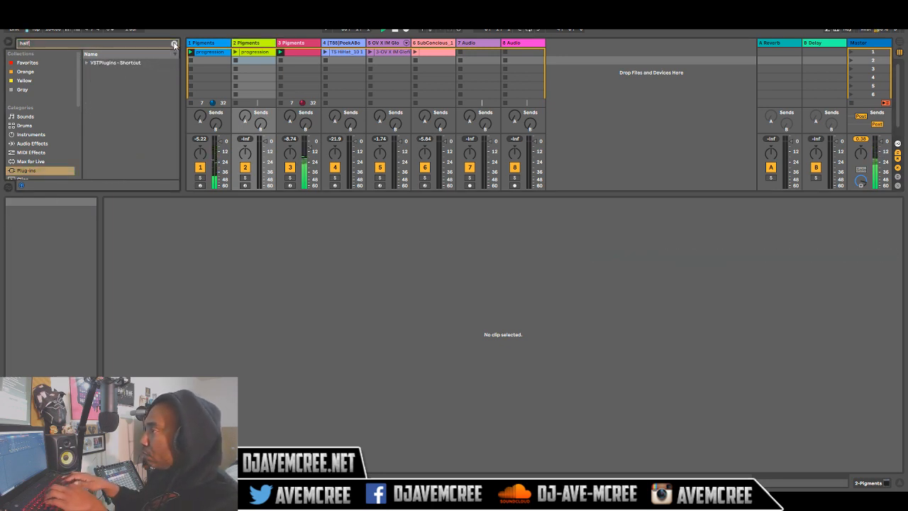
{"action": "left_click", "coordinate": [86, 61]}
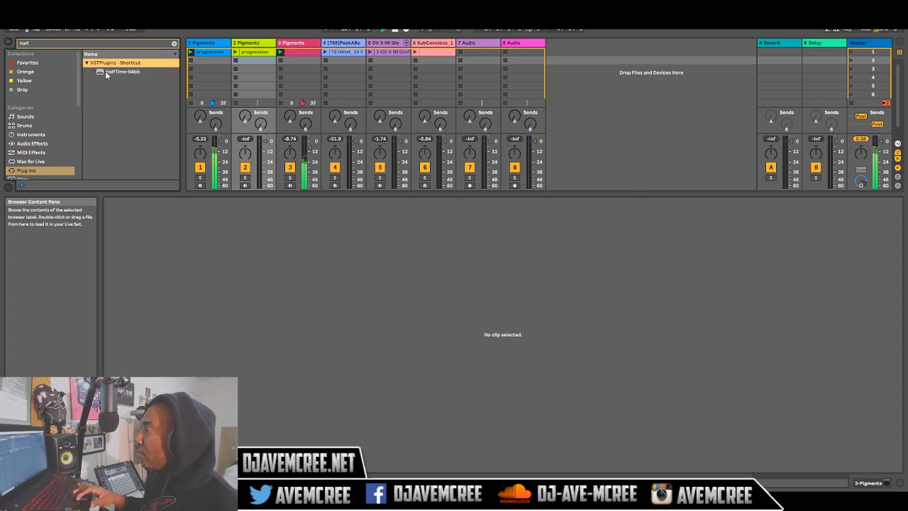
{"action": "double_click", "coordinate": [104, 70]}
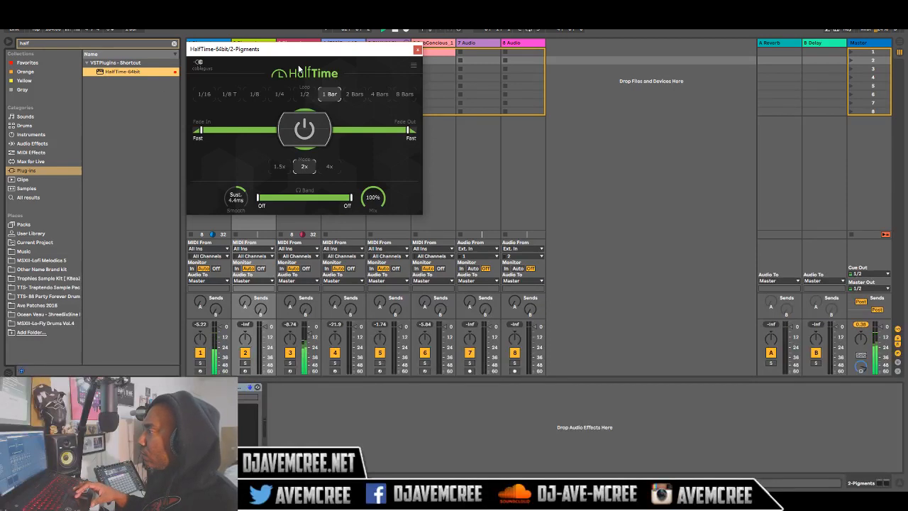
{"action": "left_click_drag", "start_coordinate": [299, 48], "coordinate": [553, 140]}
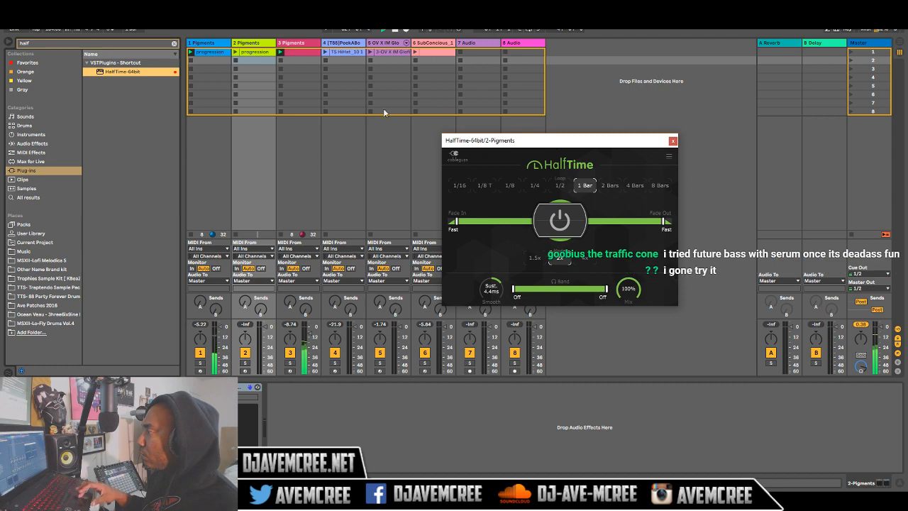
Copy the HalfTime effect from the second Pigments track and paste it onto the third Pigments track.
{"action": "left_click", "coordinate": [293, 45]}
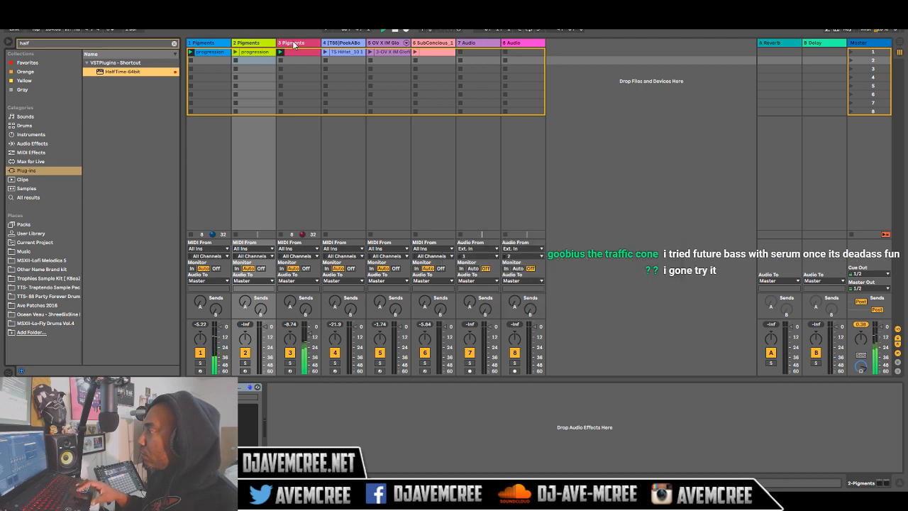
{"action": "left_click", "coordinate": [250, 45]}
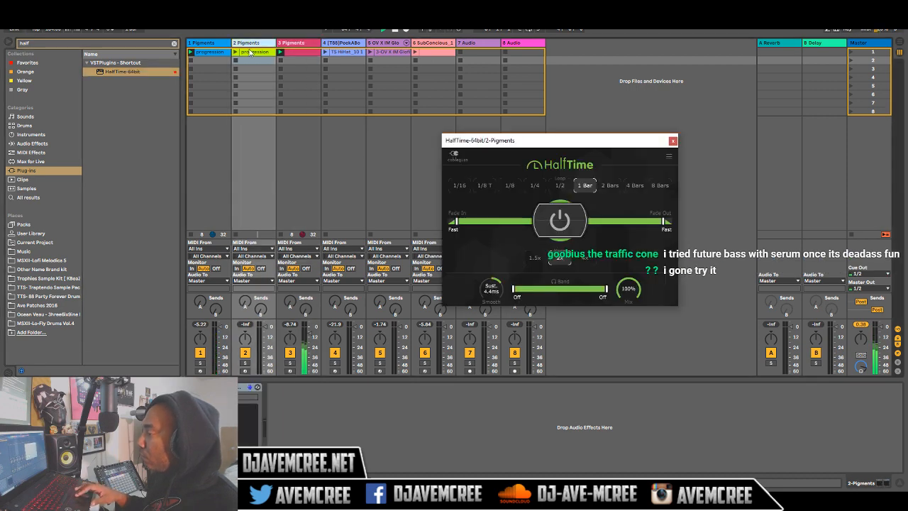
{"action": "right_click", "coordinate": [242, 386]}
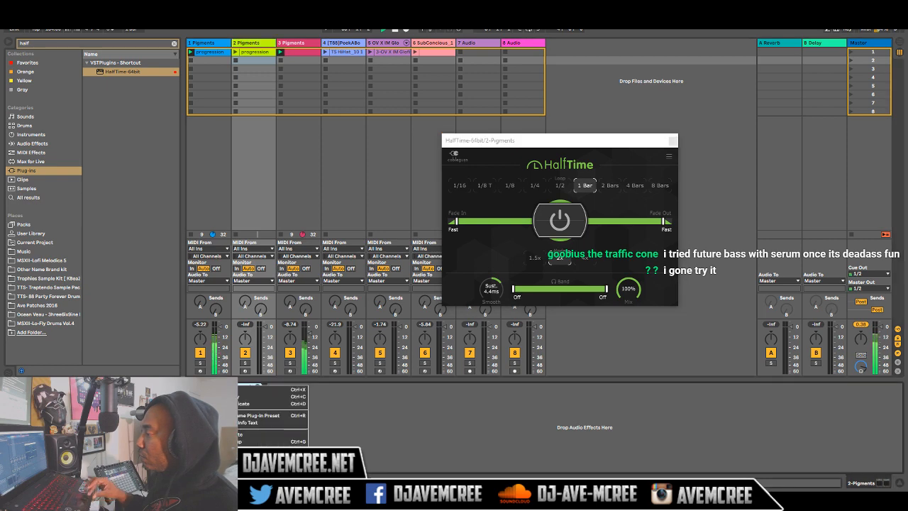
{"action": "left_click", "coordinate": [247, 398]}
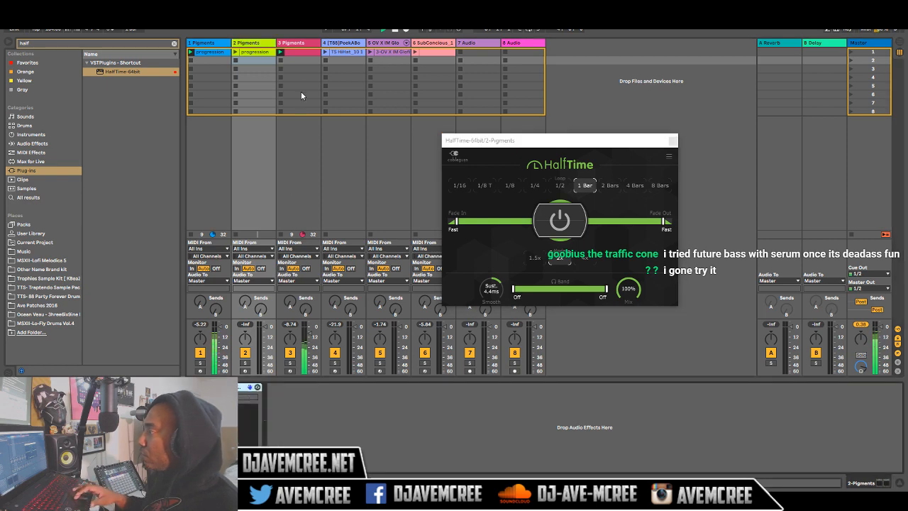
{"action": "left_click", "coordinate": [303, 45]}
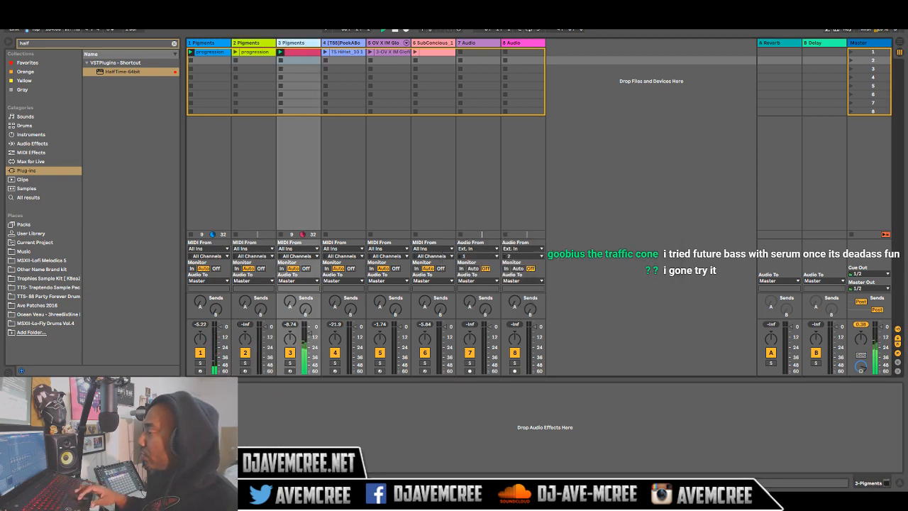
{"action": "right_click", "coordinate": [238, 431]}
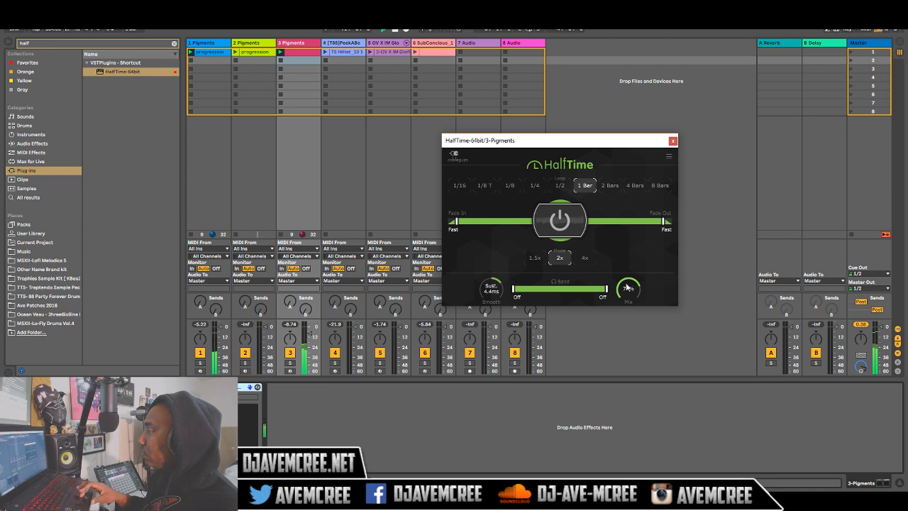
Set the third track's HalfTime to a 1/4 loop at 4x, with the band's low cutoff at 172 Hz and the mix at 98%.
{"action": "left_click", "coordinate": [491, 183]}
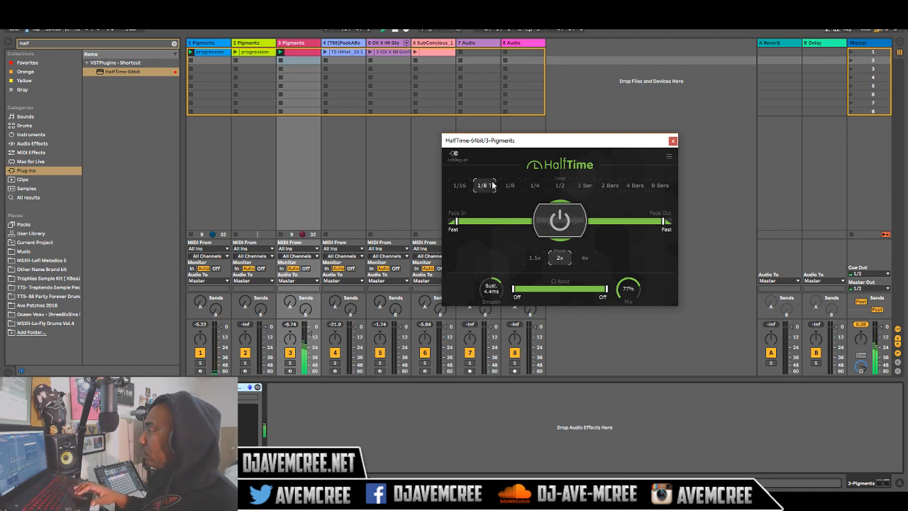
{"action": "left_click", "coordinate": [536, 186]}
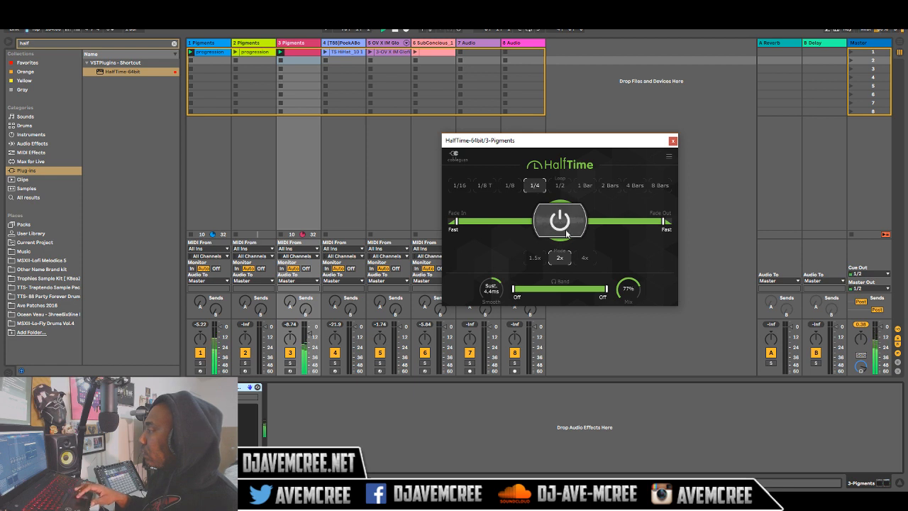
{"action": "left_click", "coordinate": [582, 257]}
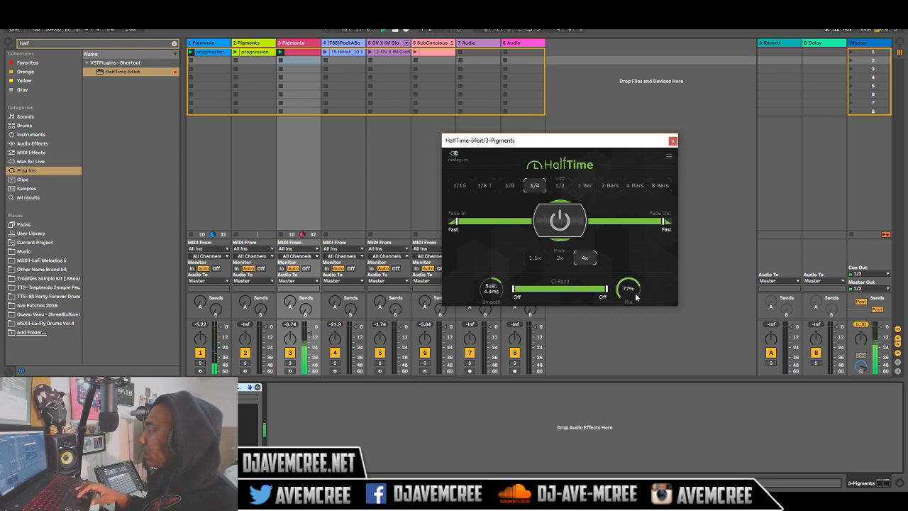
{"action": "left_click_drag", "start_coordinate": [628, 288], "coordinate": [628, 289]}
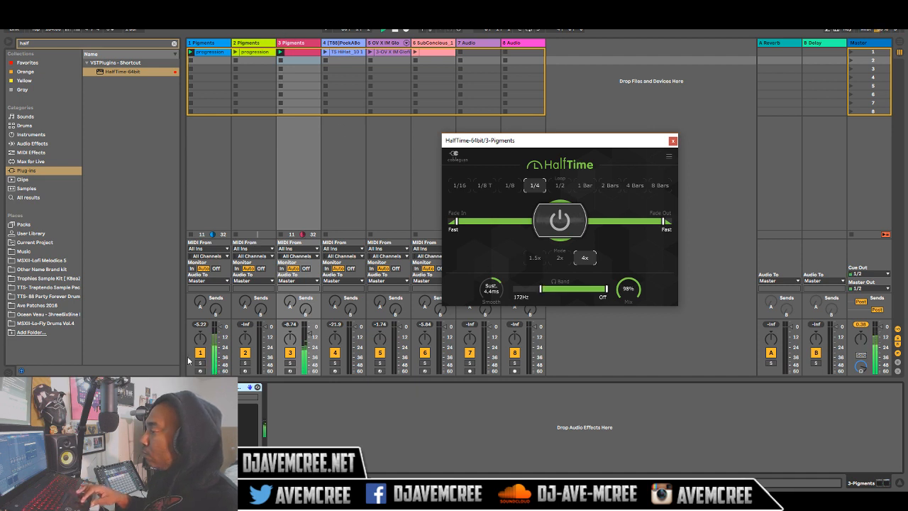
Open the third track's Pigments and audition the Sequence presets Swung Modular Bongos, Deep Sea Waves, Acid Funk Chords and Afterlife.
{"action": "left_click", "coordinate": [165, 387]}
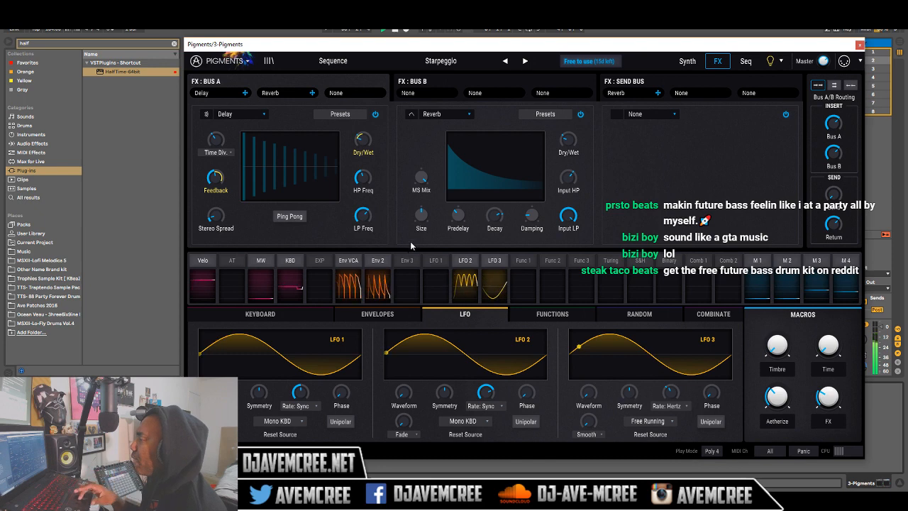
{"action": "left_click", "coordinate": [524, 62]}
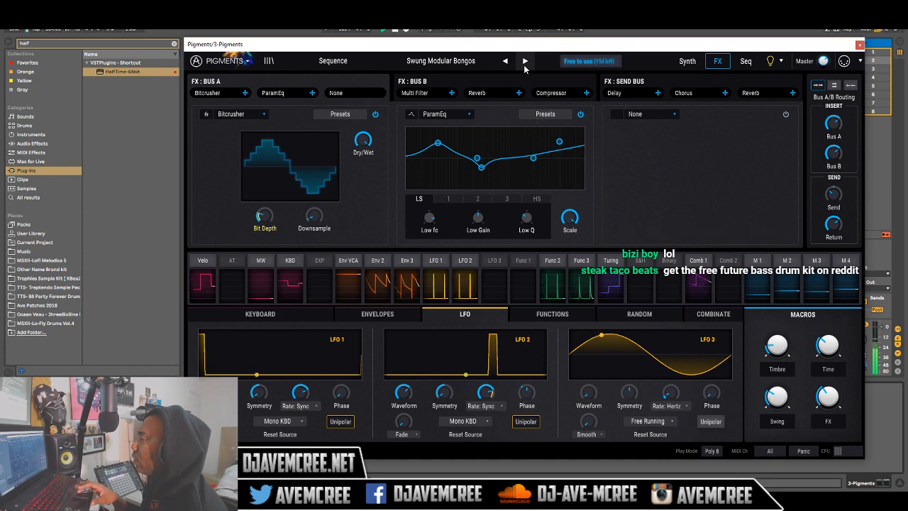
{"action": "left_click", "coordinate": [525, 62]}
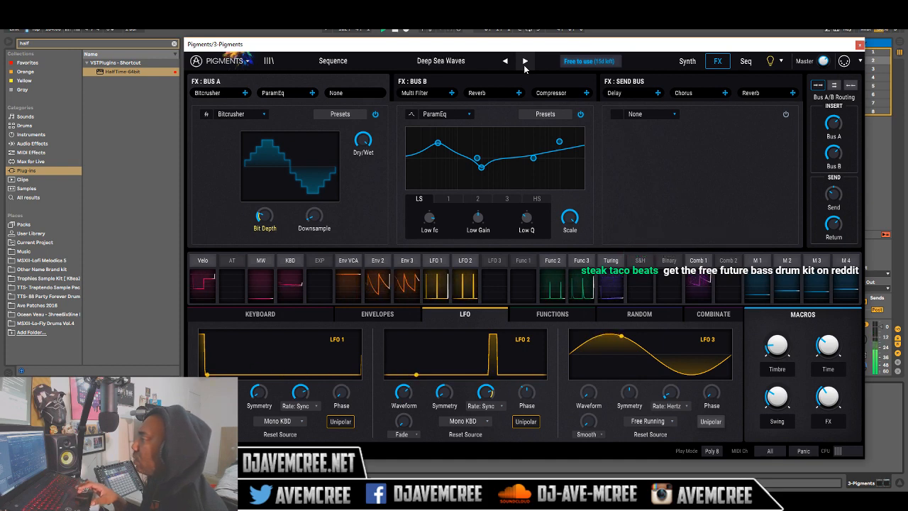
{"action": "left_click", "coordinate": [505, 62]}
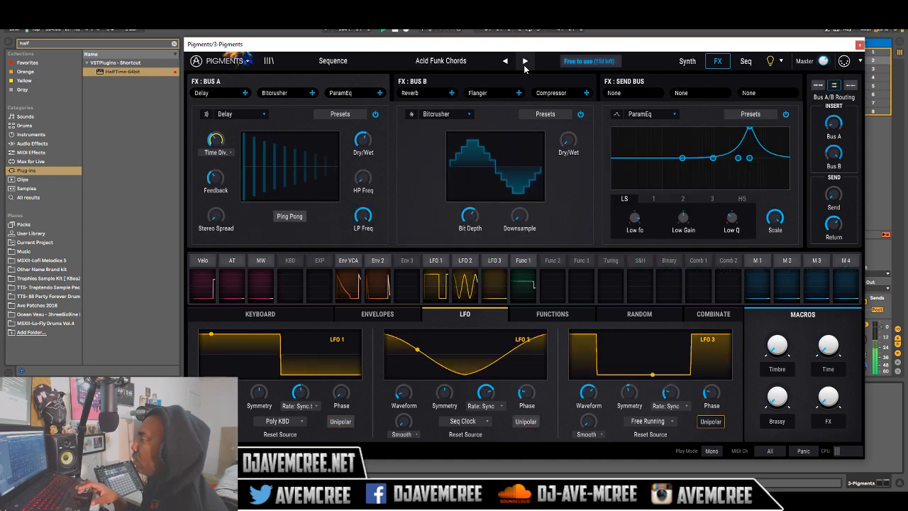
{"action": "left_click", "coordinate": [506, 63]}
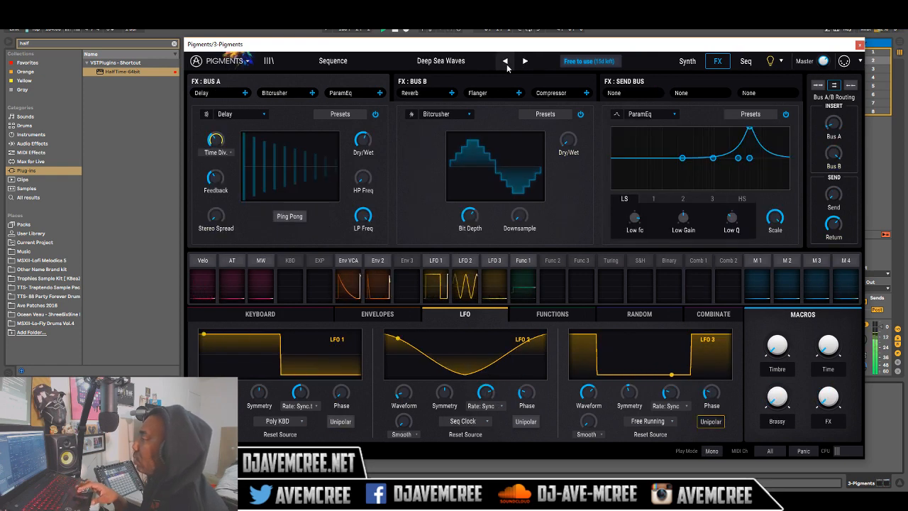
{"action": "left_click", "coordinate": [525, 62]}
{"action": "left_click", "coordinate": [525, 62]}
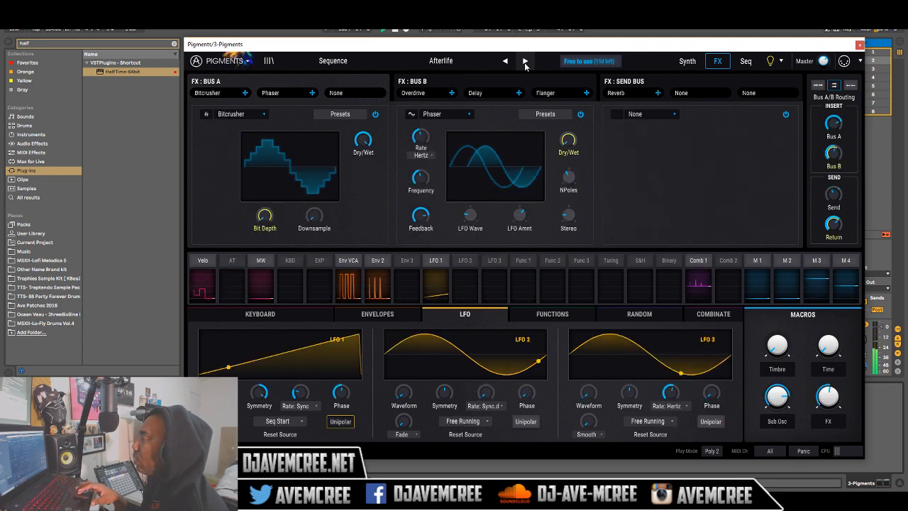
Audition the Sequence presets from Good Life through 90 Soft Rave Sequence, load To be Arpeggiated in the third track's Pigments and close the plug-in window.
{"action": "left_click", "coordinate": [525, 61]}
{"action": "left_click", "coordinate": [525, 62]}
{"action": "left_click", "coordinate": [525, 62]}
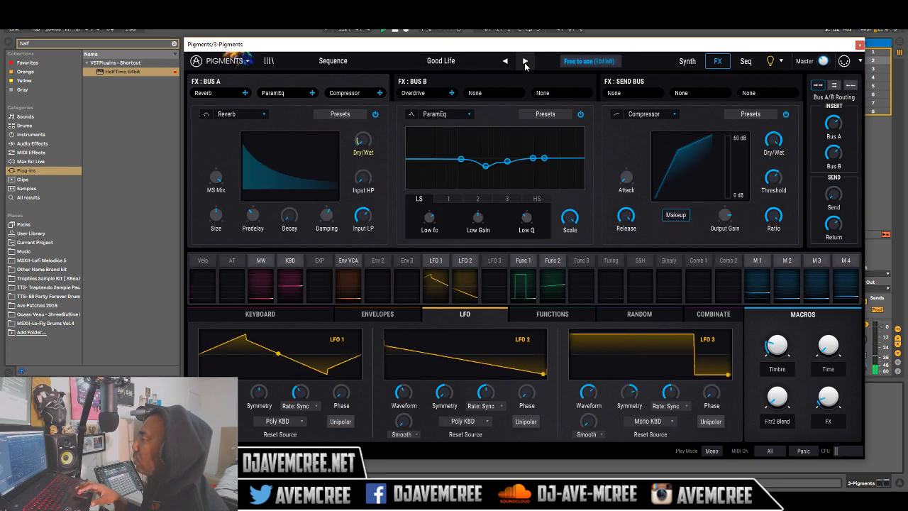
{"action": "left_click", "coordinate": [525, 61]}
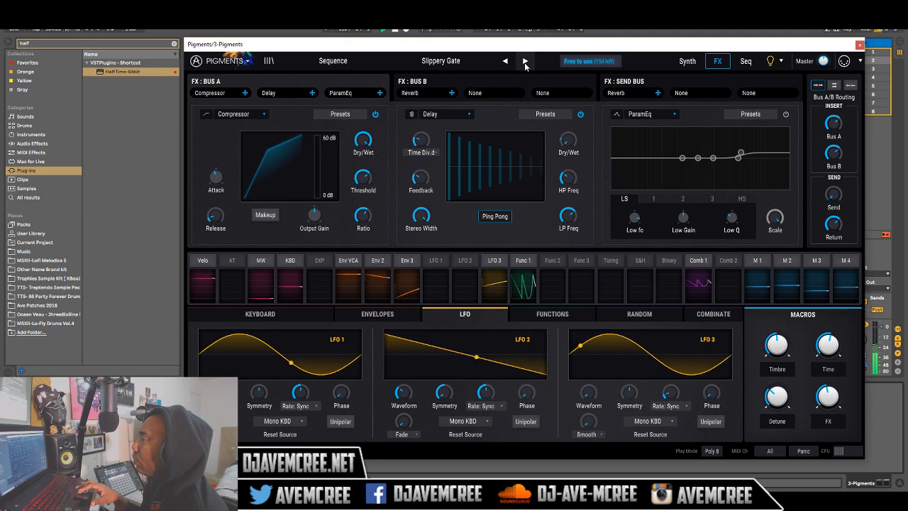
{"action": "left_click", "coordinate": [524, 61]}
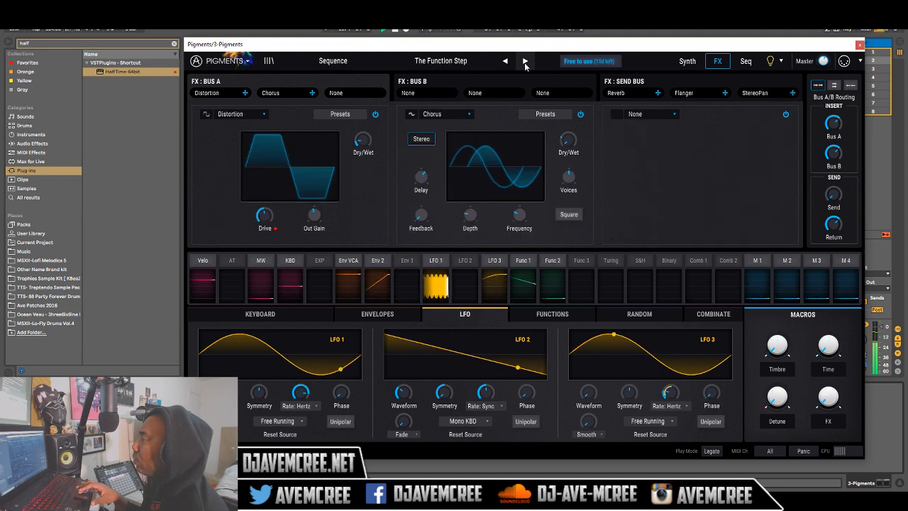
{"action": "left_click", "coordinate": [525, 62]}
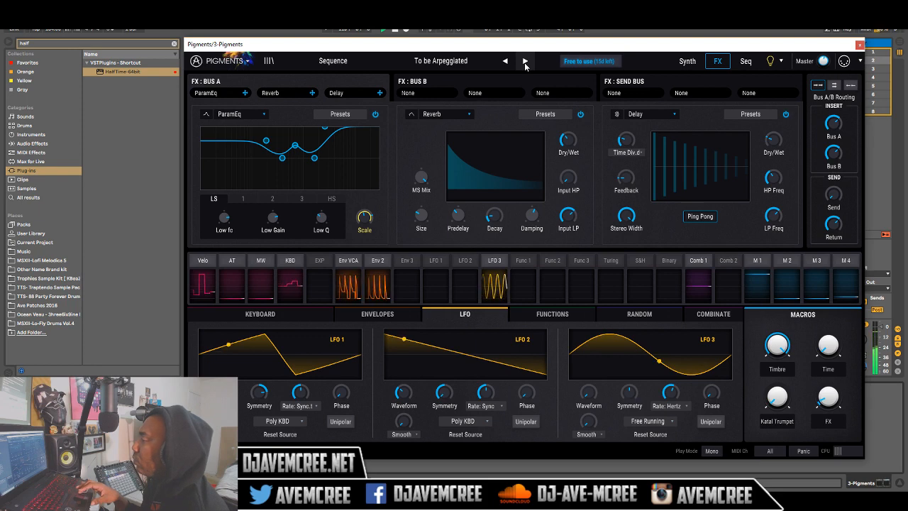
{"action": "left_click", "coordinate": [524, 61]}
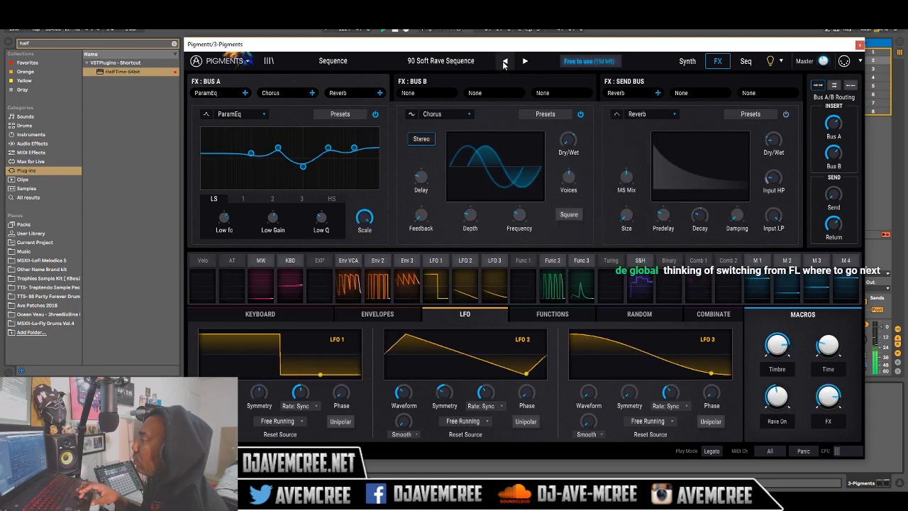
{"action": "left_click", "coordinate": [505, 61]}
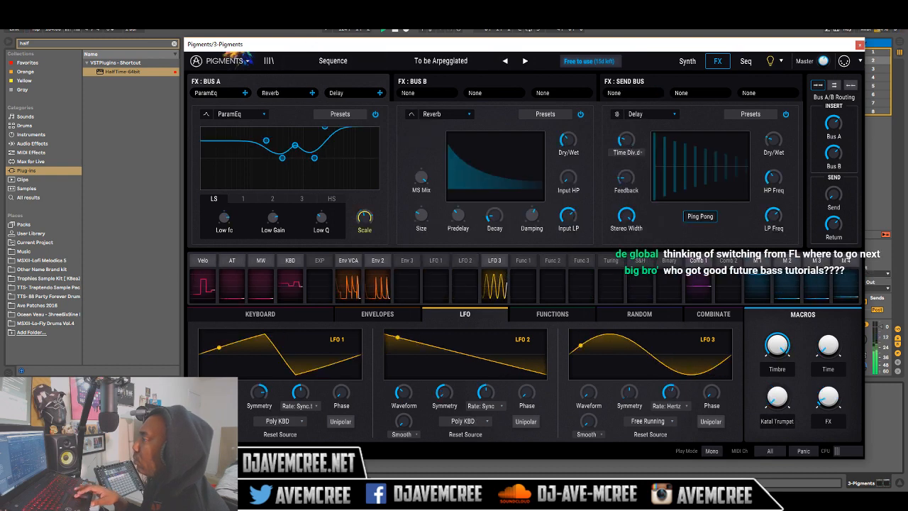
{"action": "left_click", "coordinate": [860, 45]}
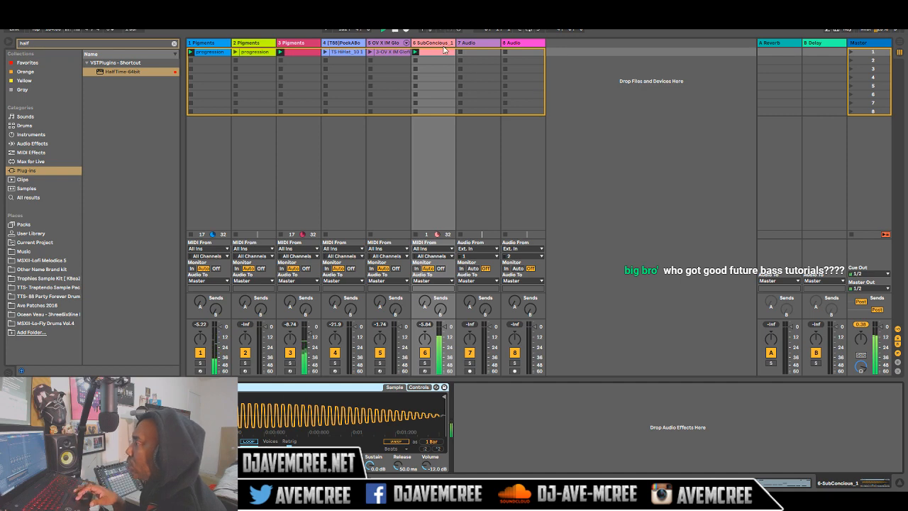
Open the SubConcious_1 clip's notes and shift the first A#2 note slightly earlier to the start of bar 3.
{"action": "double_click", "coordinate": [439, 51]}
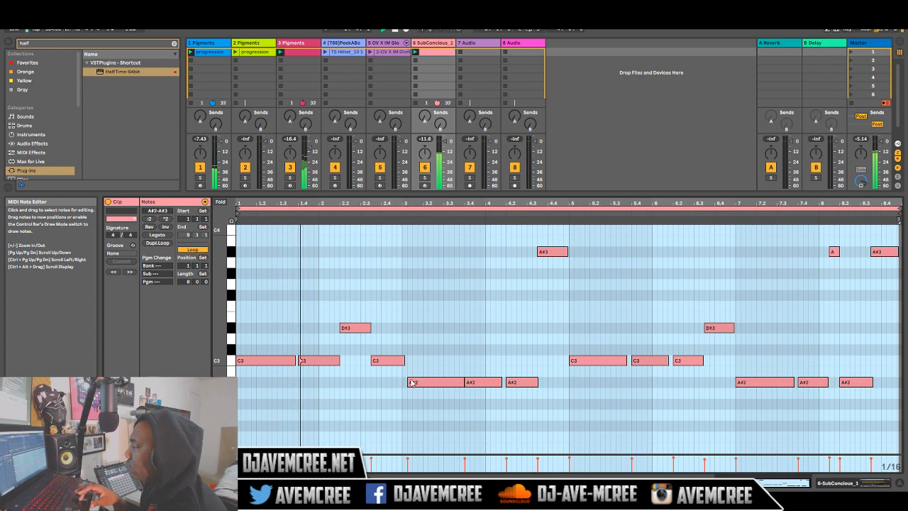
{"action": "left_click_drag", "start_coordinate": [416, 387], "coordinate": [414, 387]}
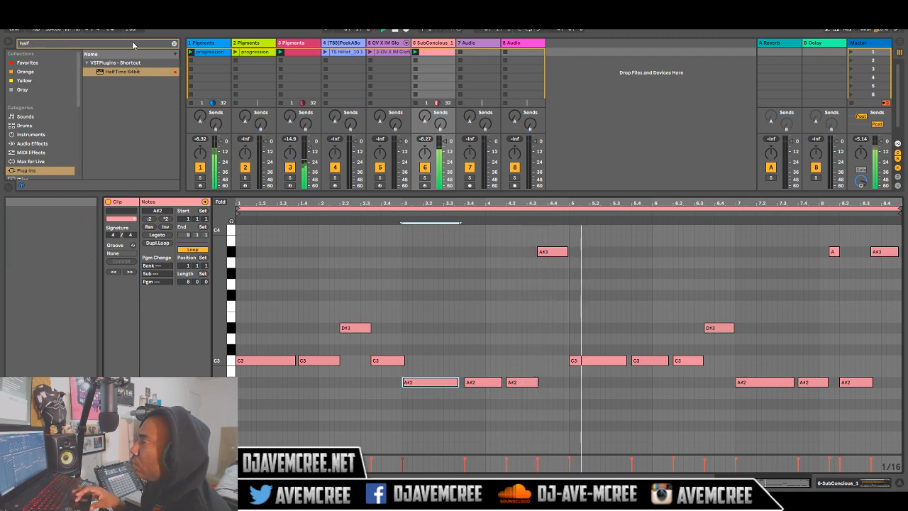
Search the plug-ins for "Rbass", load RBass Stereo on the SubConcious_1 track and move its window clear of the clips.
{"action": "left_click", "coordinate": [174, 45]}
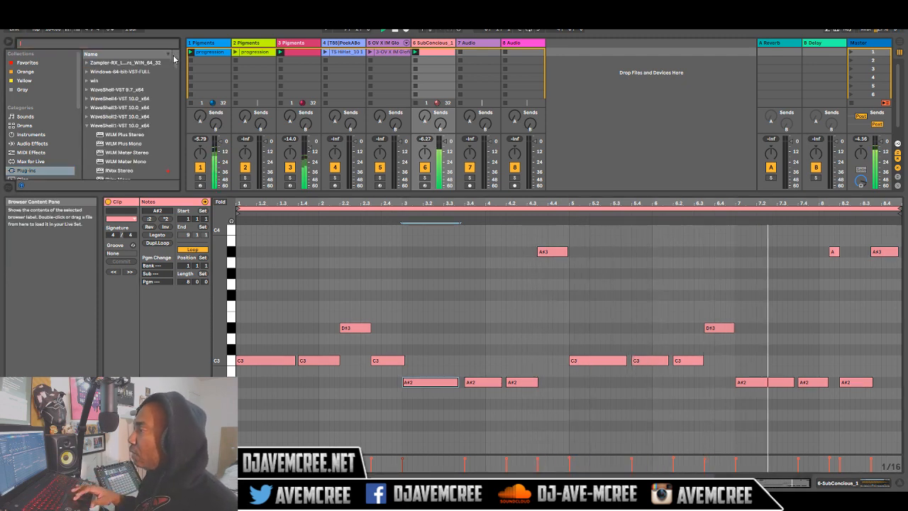
{"action": "scroll", "coordinate": [174, 63], "scroll_direction": "down", "scroll_amount": 4}
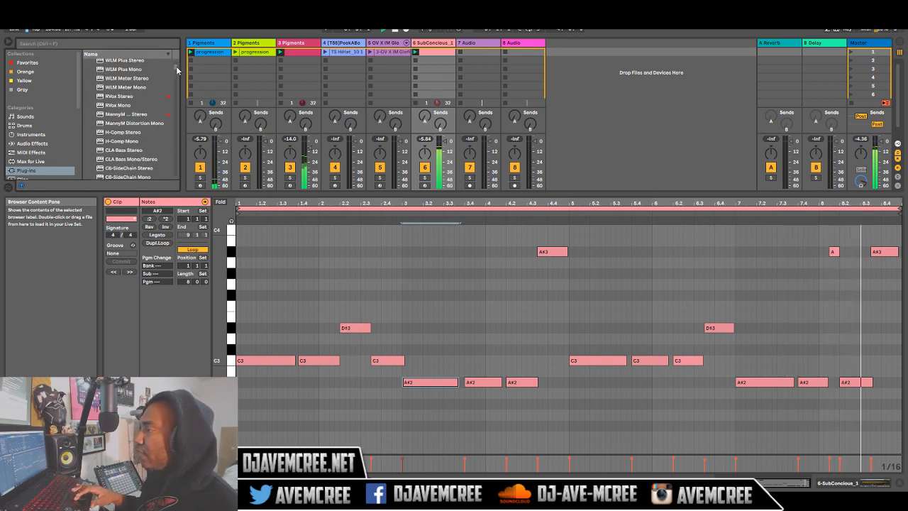
{"action": "left_click", "coordinate": [113, 44]}
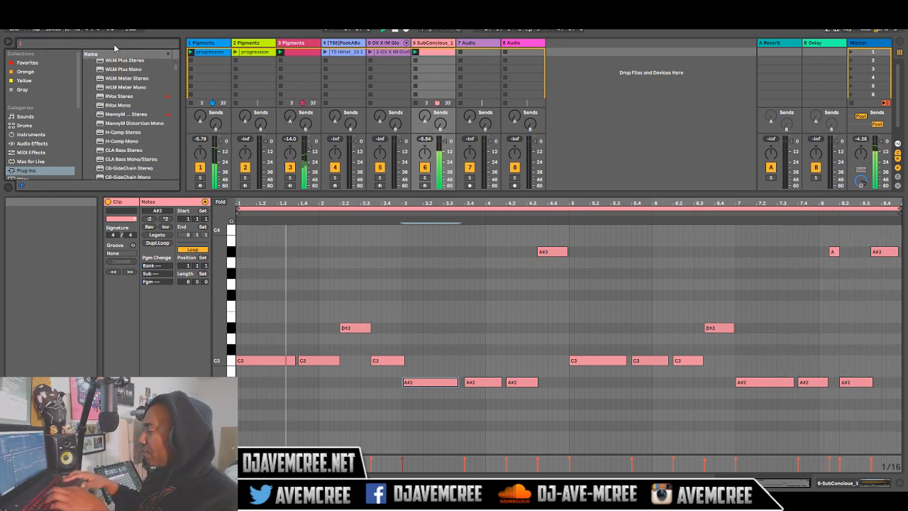
{"action": "type", "text": "Rbass"}
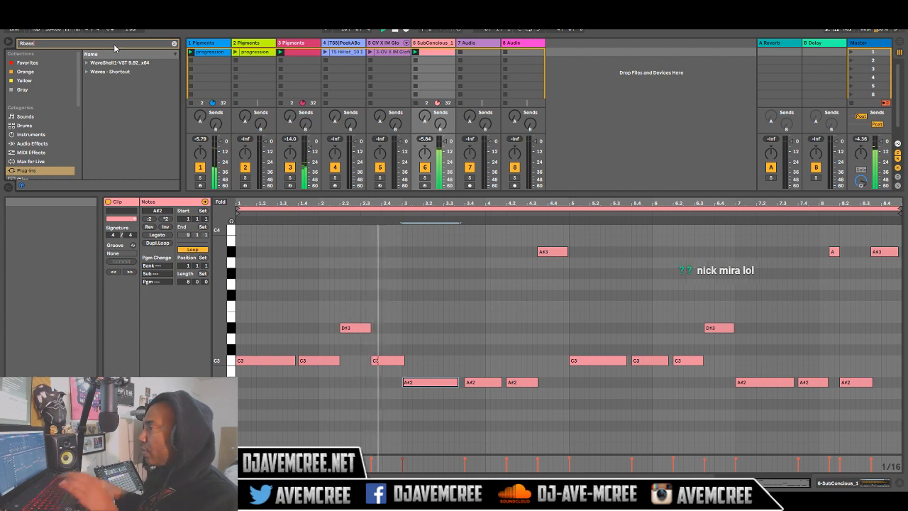
{"action": "left_click", "coordinate": [88, 72]}
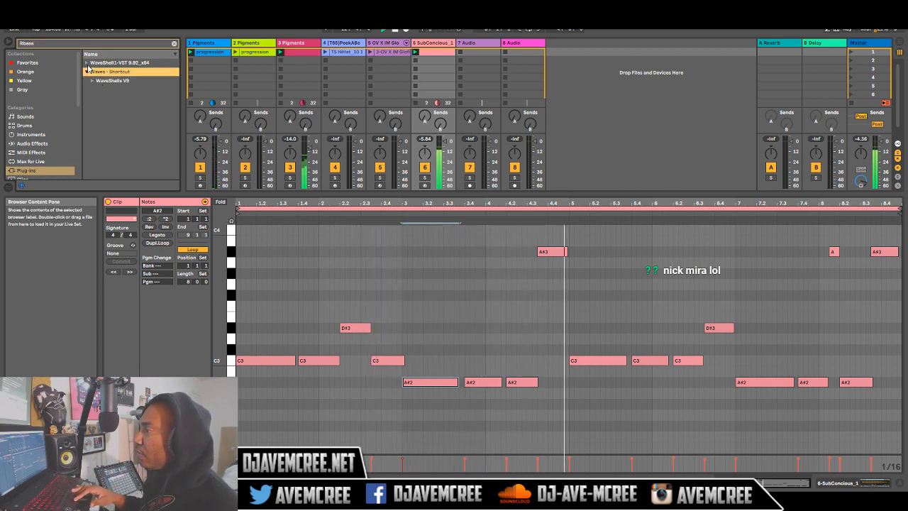
{"action": "left_click", "coordinate": [87, 63]}
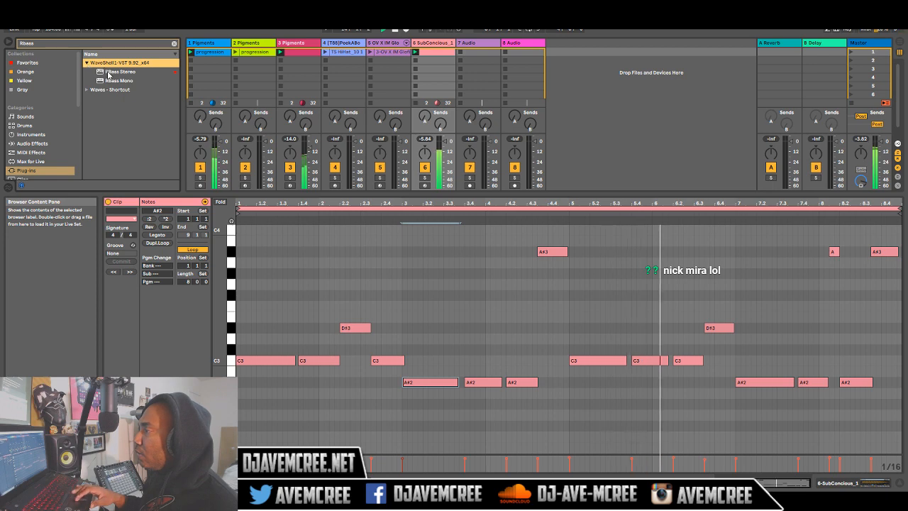
{"action": "left_click", "coordinate": [106, 72]}
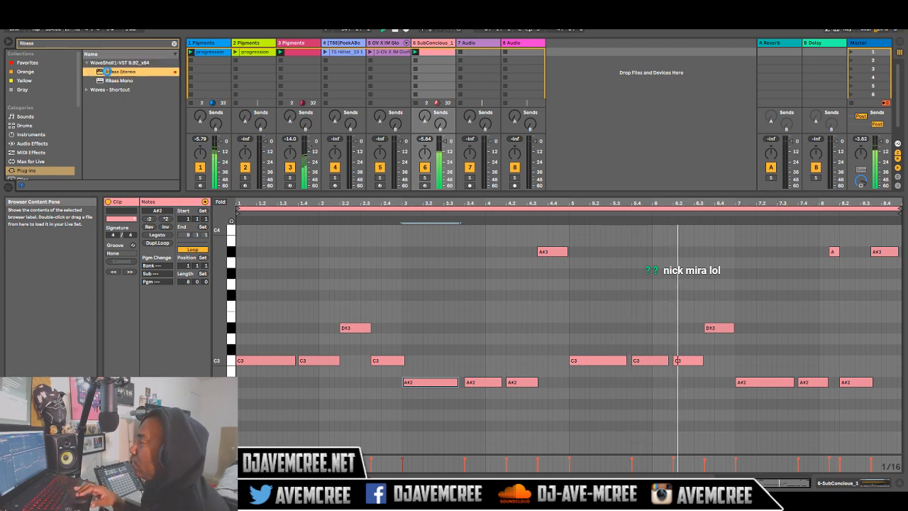
{"action": "double_click", "coordinate": [108, 72]}
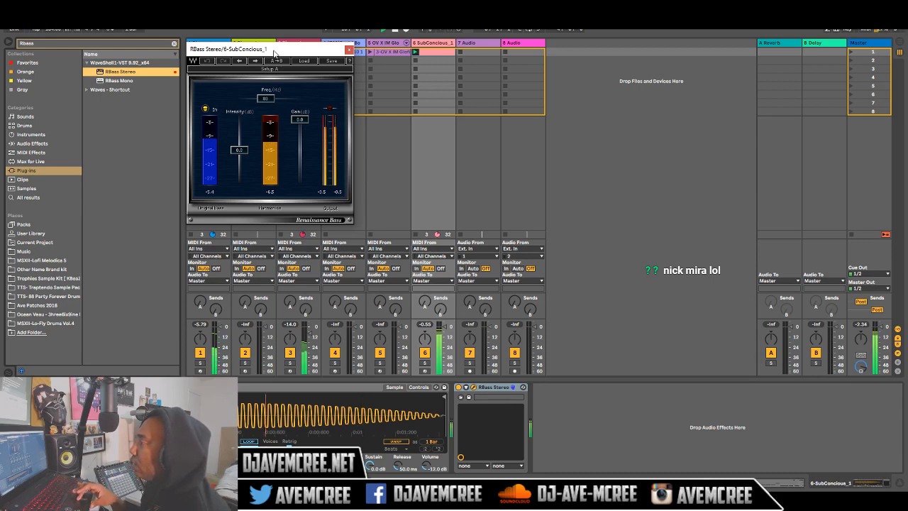
{"action": "left_click_drag", "start_coordinate": [274, 53], "coordinate": [458, 144]}
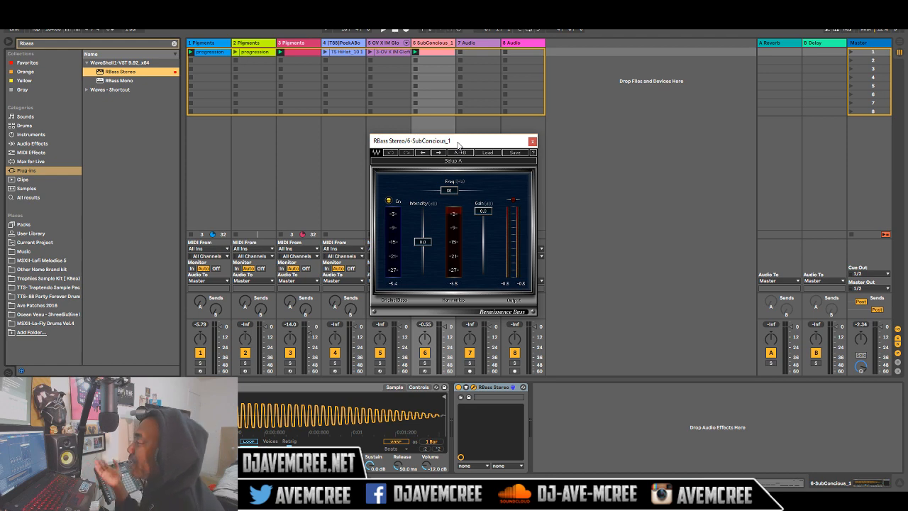
{"action": "left_click_drag", "start_coordinate": [458, 145], "coordinate": [458, 132]}
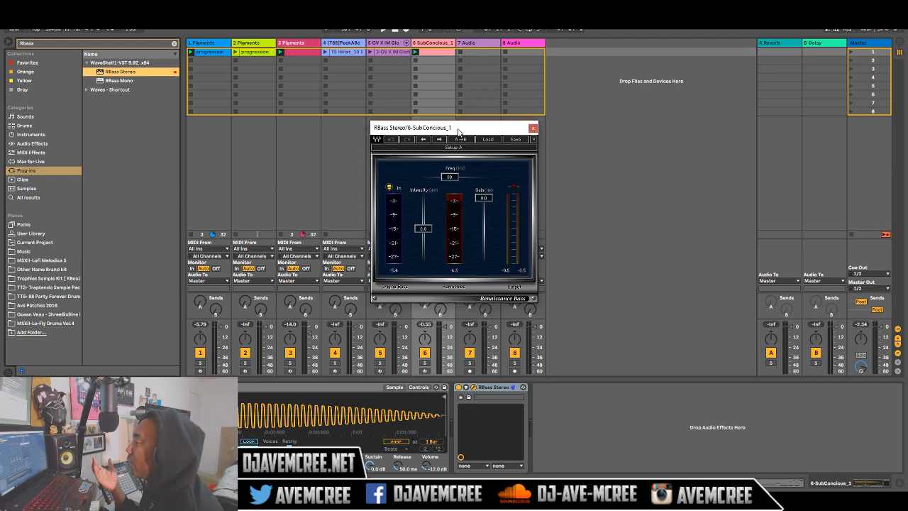
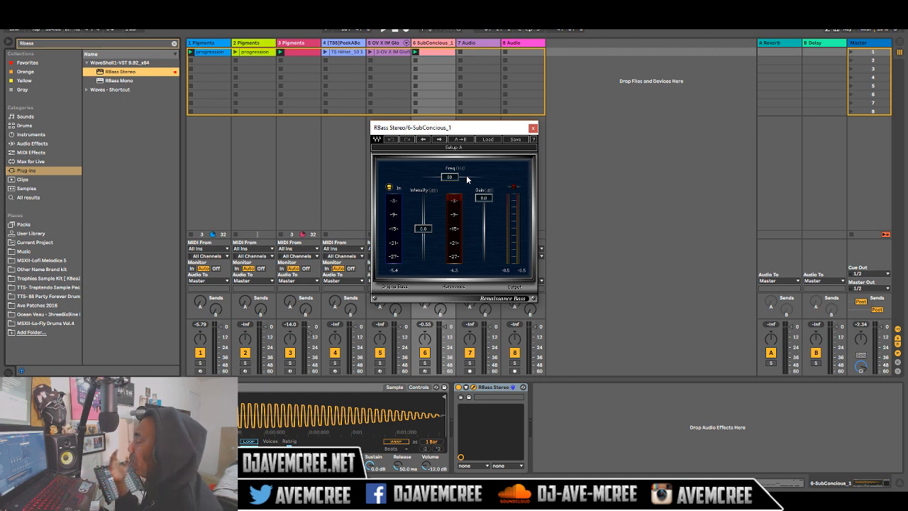
Play the beat and compare the bass with RBass Stereo bypassed and active on the SubConcious_1 track.
{"action": "left_click", "coordinate": [458, 387]}
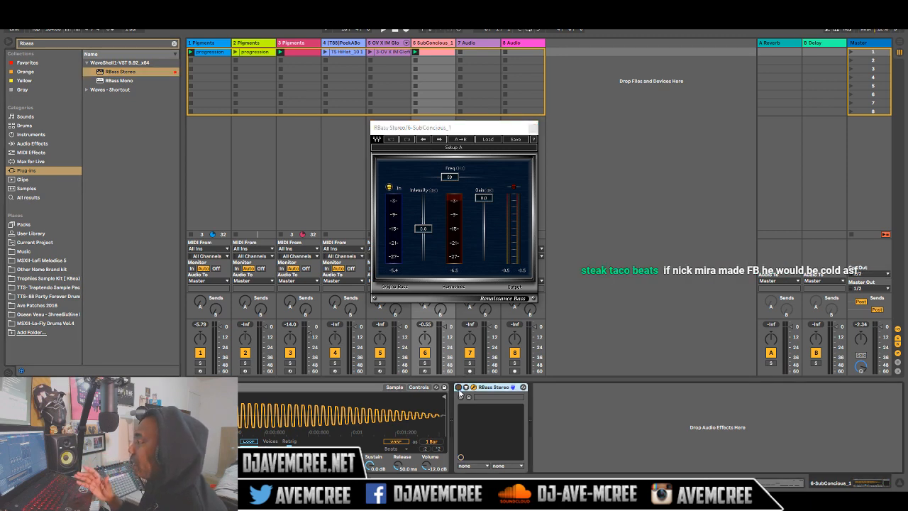
{"action": "key", "text": "space"}
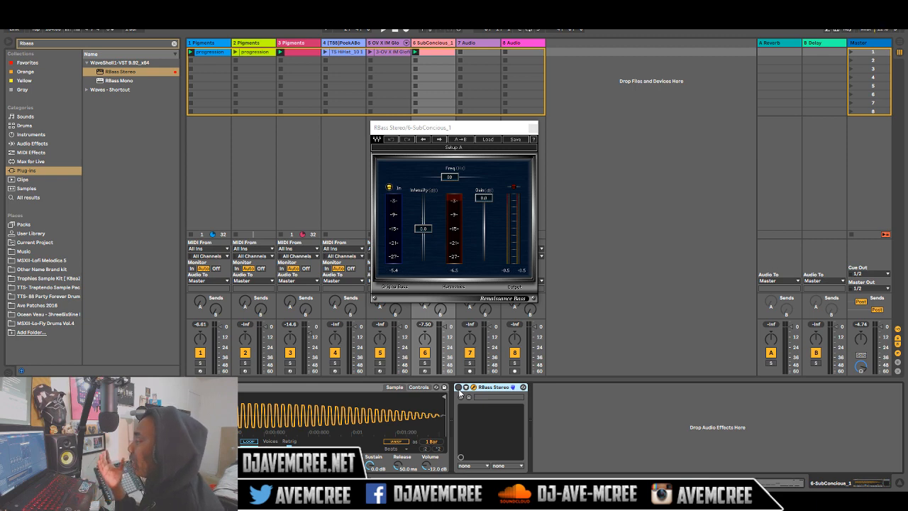
{"action": "left_click", "coordinate": [458, 386]}
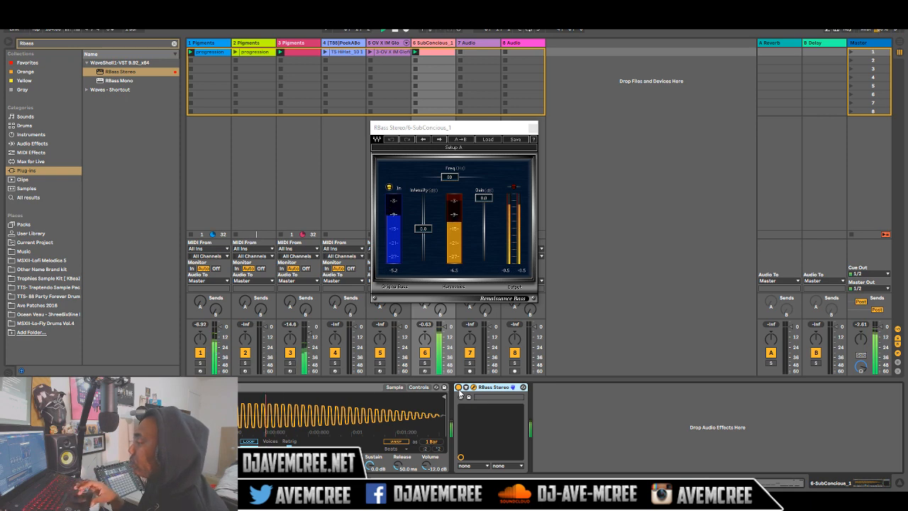
{"action": "left_click", "coordinate": [458, 387]}
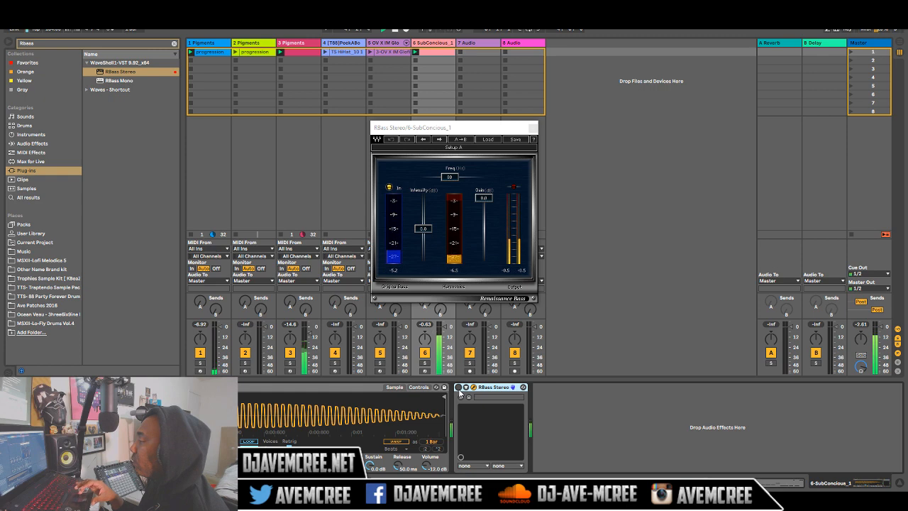
{"action": "left_click", "coordinate": [459, 390]}
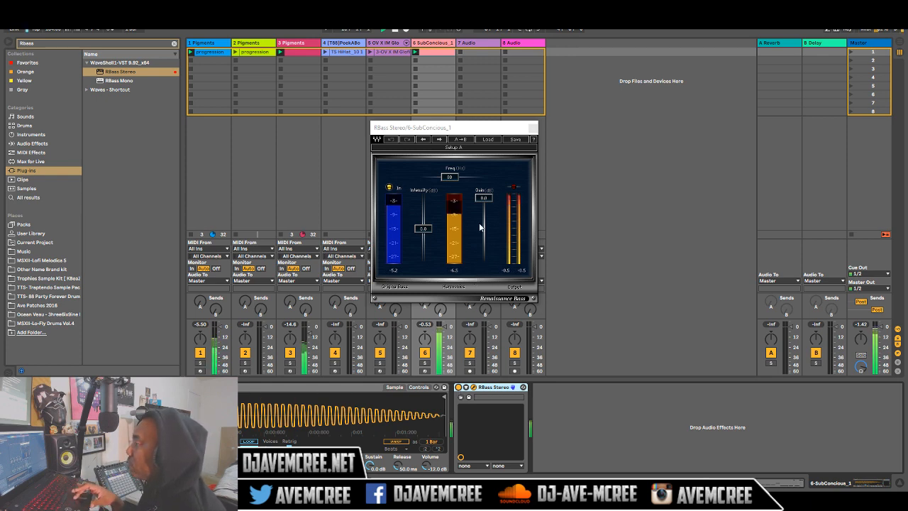
{"action": "left_click", "coordinate": [483, 199]}
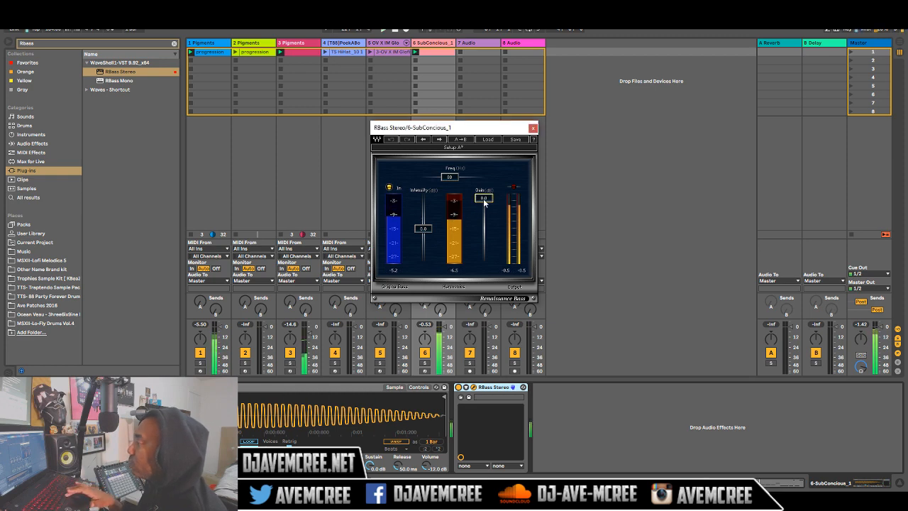
Open the OV X IM Glofi clip's notes around bar 4 of the Sneaker_7 row, enable Draw Mode and play the beat.
{"action": "left_click", "coordinate": [385, 44]}
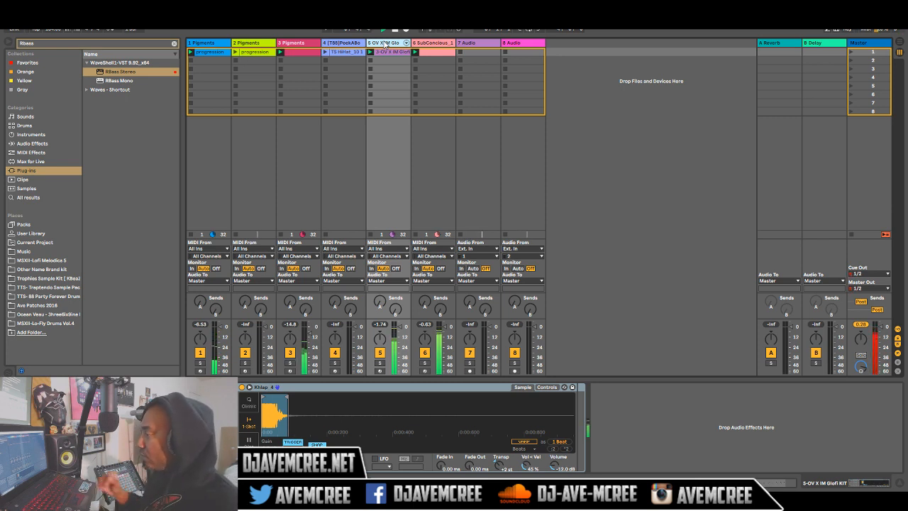
{"action": "double_click", "coordinate": [386, 53]}
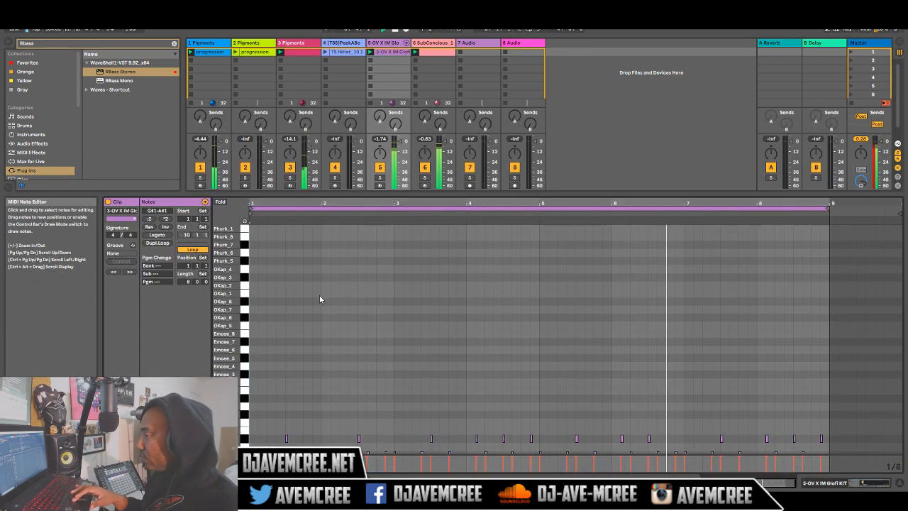
{"action": "scroll", "coordinate": [225, 340], "scroll_direction": "down", "scroll_amount": 5}
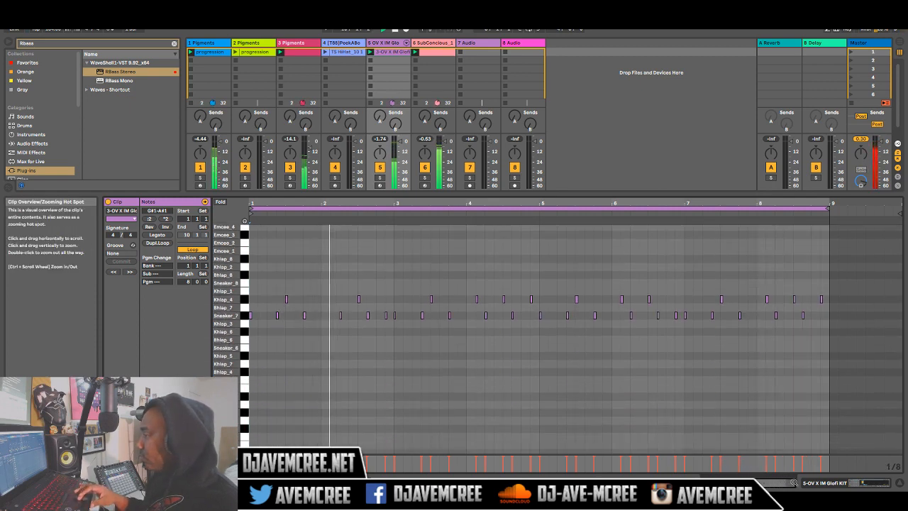
{"action": "mouse_move", "coordinate": [752, 483]}
{"action": "left_mouse_down"}
{"action": "mouse_move", "coordinate": [752, 505]}
{"action": "mouse_move", "coordinate": [781, 483]}
{"action": "mouse_move", "coordinate": [749, 490]}
{"action": "mouse_move", "coordinate": [749, 467]}
{"action": "left_mouse_up"}
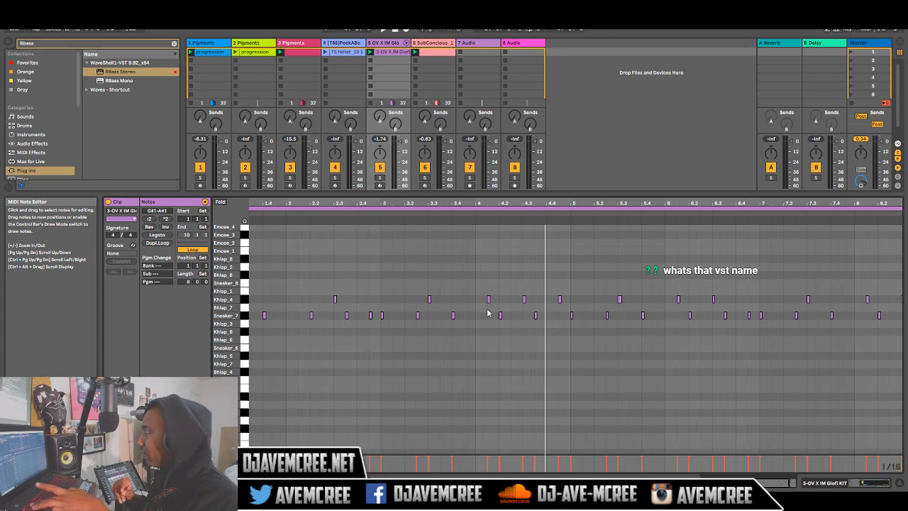
{"action": "key", "text": "b"}
{"action": "key", "text": "space"}
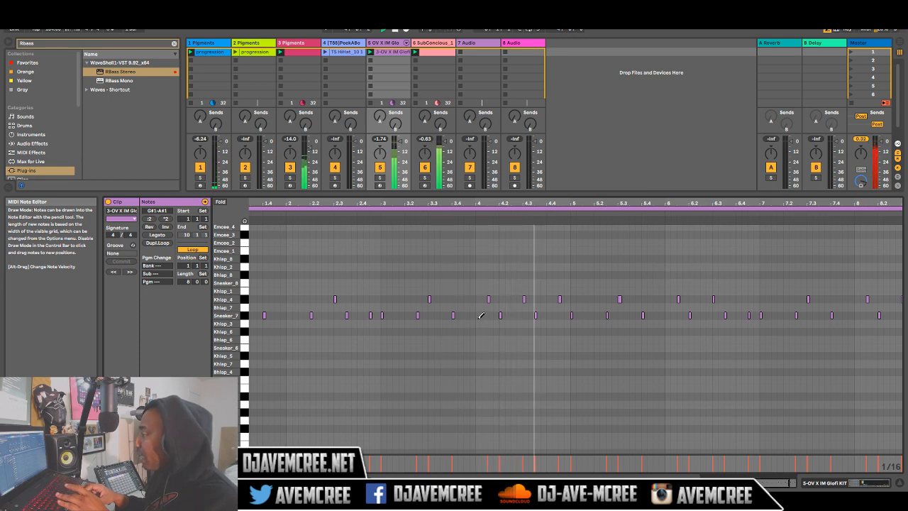
Try a roll on the Sneaker_7 row at the start of bar 4, replacing two 1/16-grid notes with three shorter ones, and play it.
{"action": "key", "text": "space"}
{"action": "left_click", "coordinate": [479, 315]}
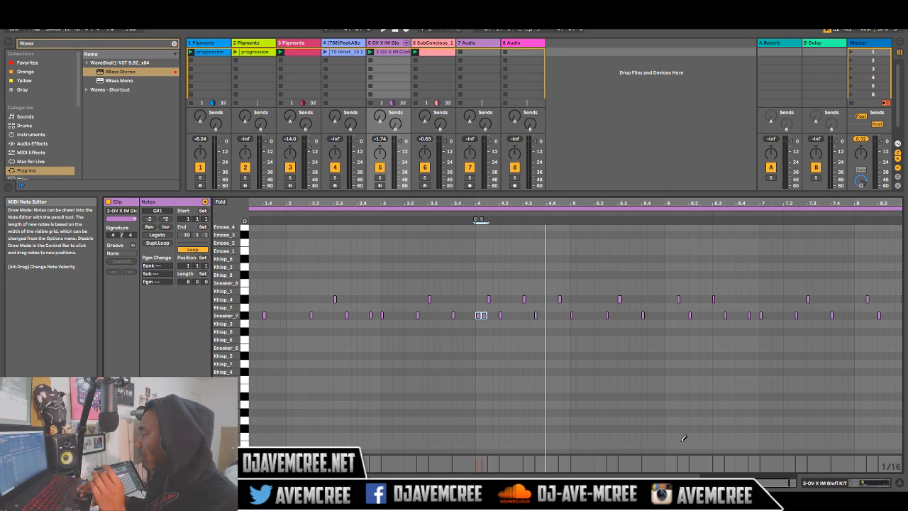
{"action": "left_click_drag", "start_coordinate": [751, 484], "coordinate": [743, 486]}
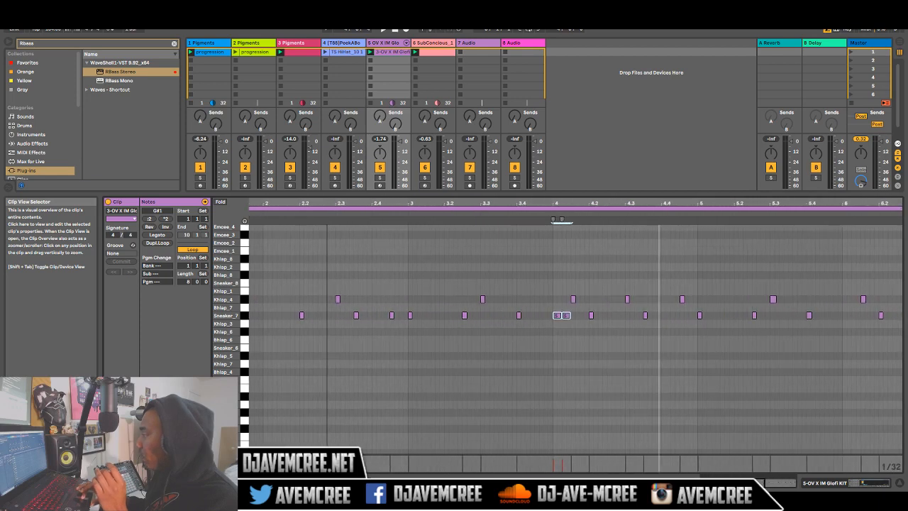
{"action": "right_click", "coordinate": [568, 315]}
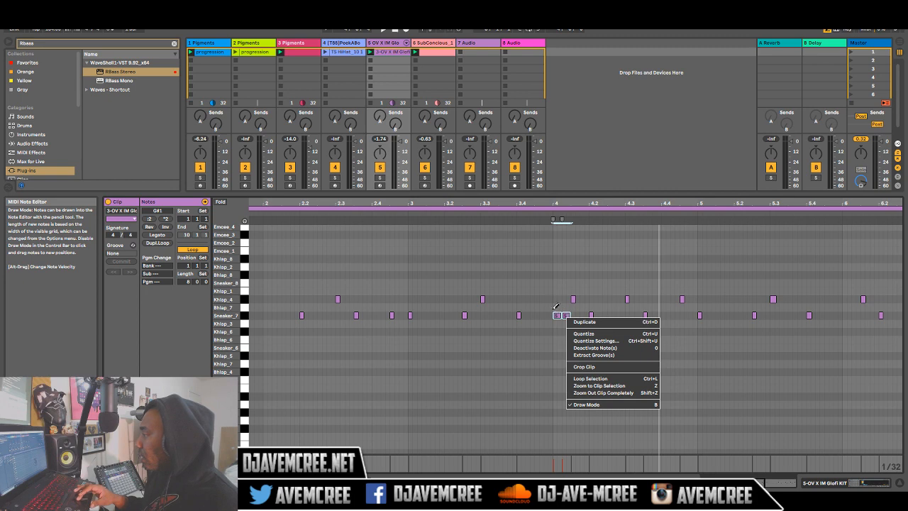
{"action": "key", "text": "Escape"}
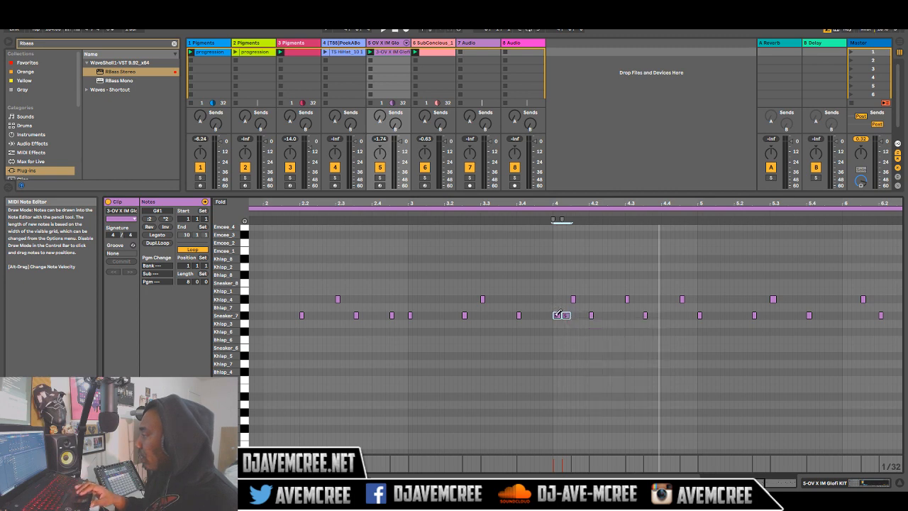
{"action": "left_click", "coordinate": [558, 314]}
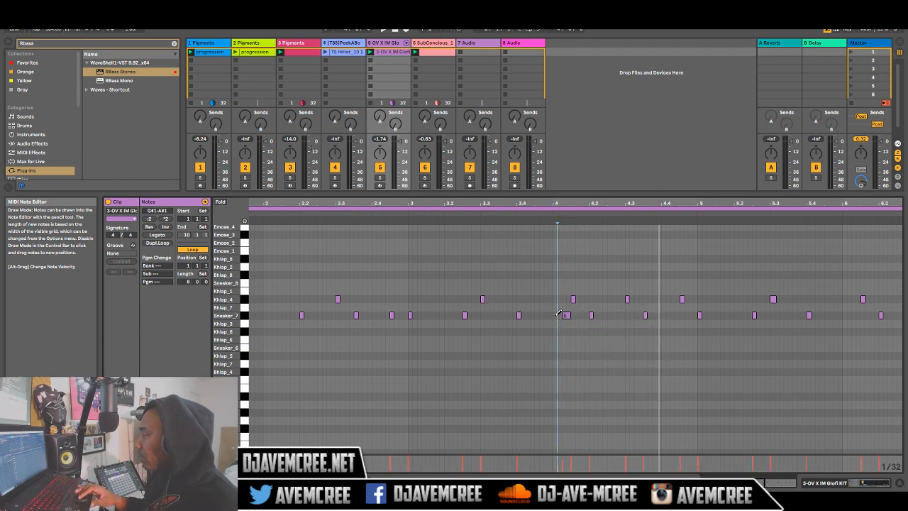
{"action": "left_click", "coordinate": [560, 315]}
{"action": "left_click", "coordinate": [558, 315]}
{"action": "key", "text": "space"}
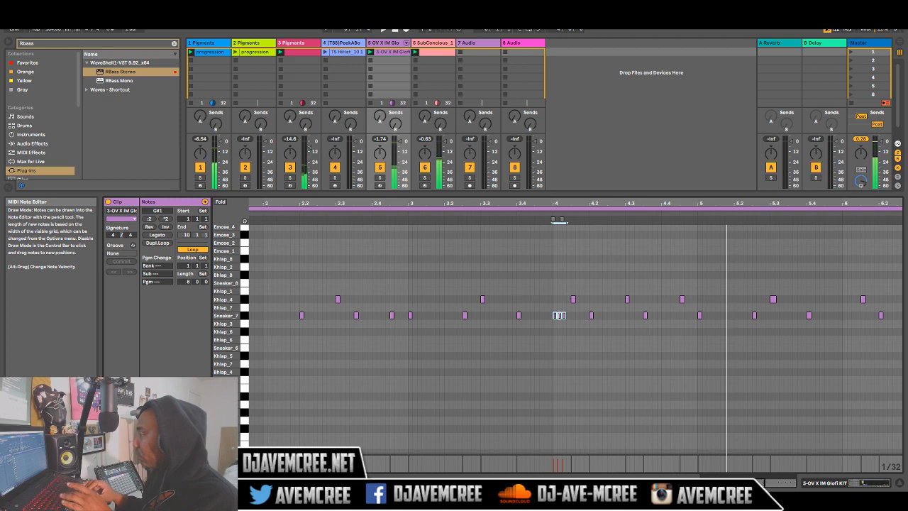
Add a fourth short note to the Sneaker_7 roll at bar 4, erase the second one and play the beat.
{"action": "right_click", "coordinate": [557, 316]}
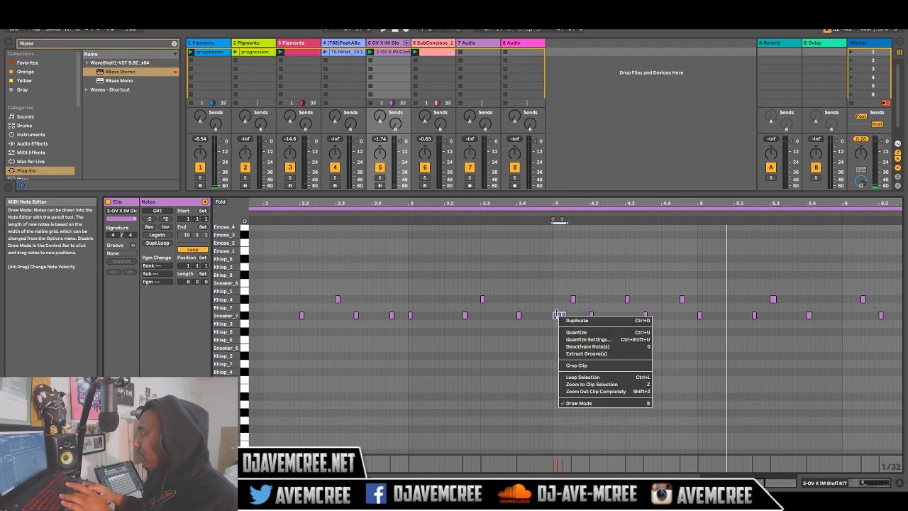
{"action": "left_click", "coordinate": [544, 306]}
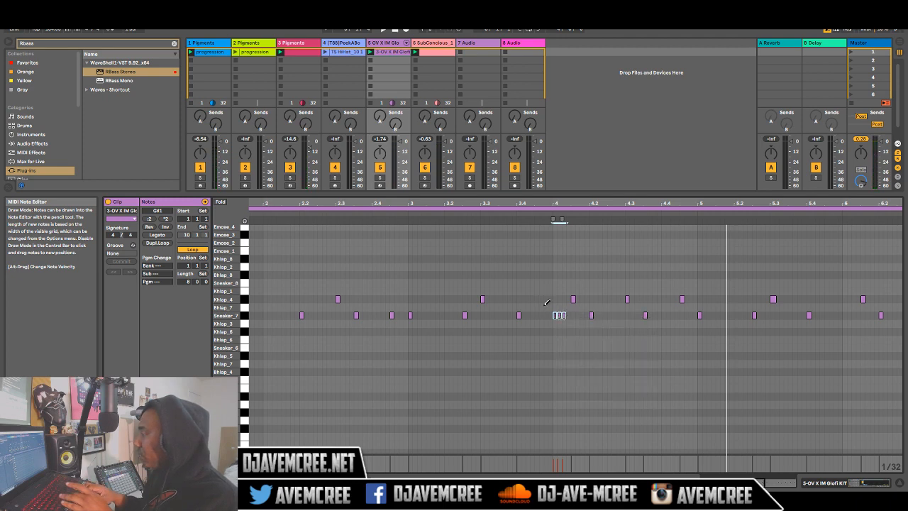
{"action": "left_click", "coordinate": [566, 315]}
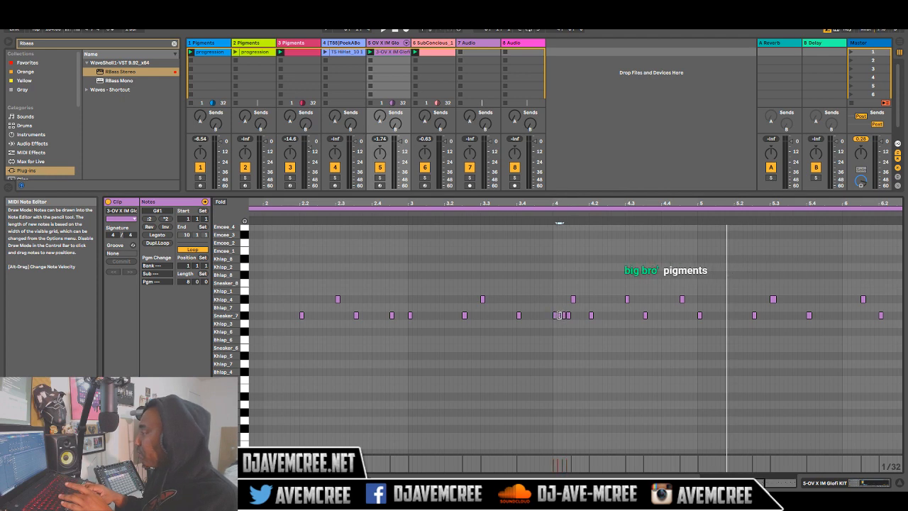
{"action": "key", "text": "ctrl+a"}
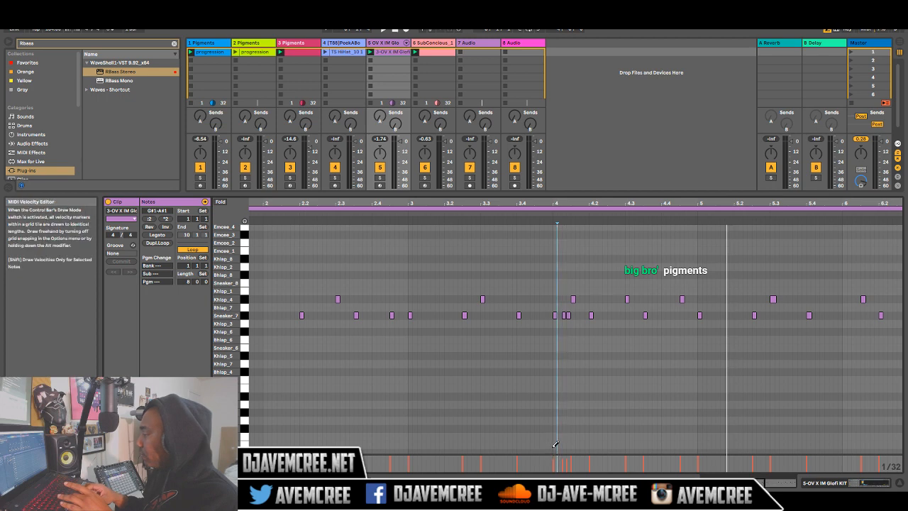
{"action": "key", "text": "space"}
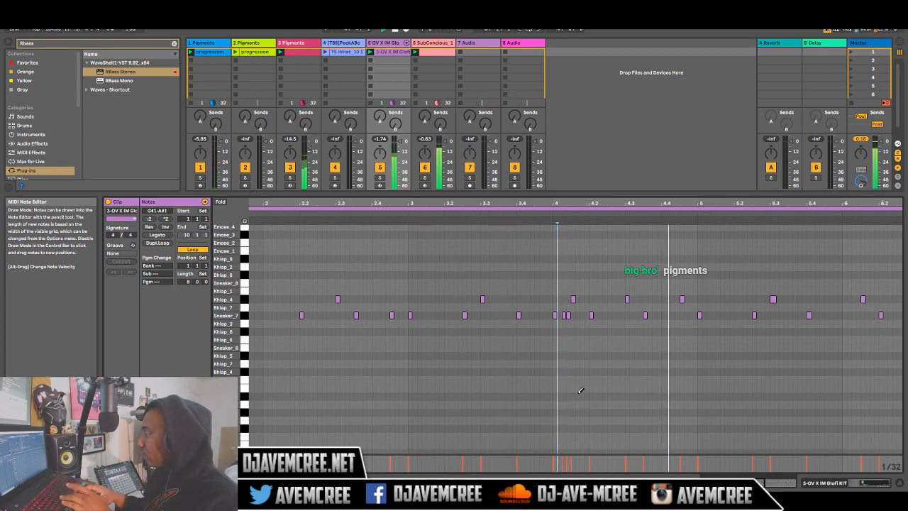
Try other hit placements in the Sneaker_7 roll during playback, erasing its notes up to the last one.
{"action": "left_click", "coordinate": [558, 316]}
{"action": "left_click", "coordinate": [556, 316]}
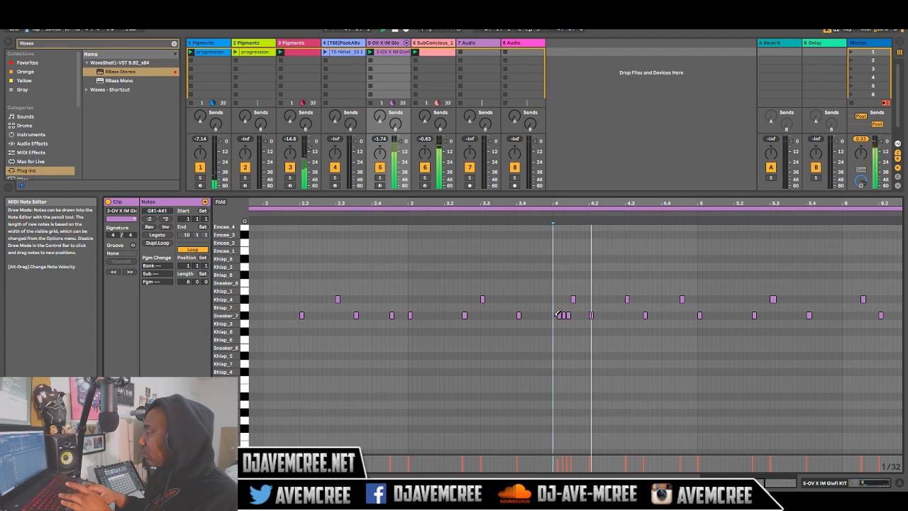
{"action": "left_click", "coordinate": [559, 316]}
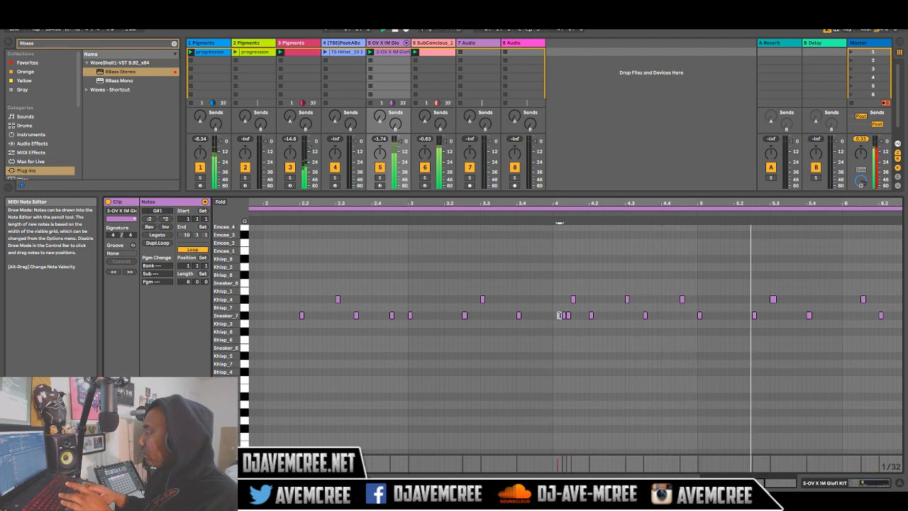
{"action": "left_click", "coordinate": [559, 316]}
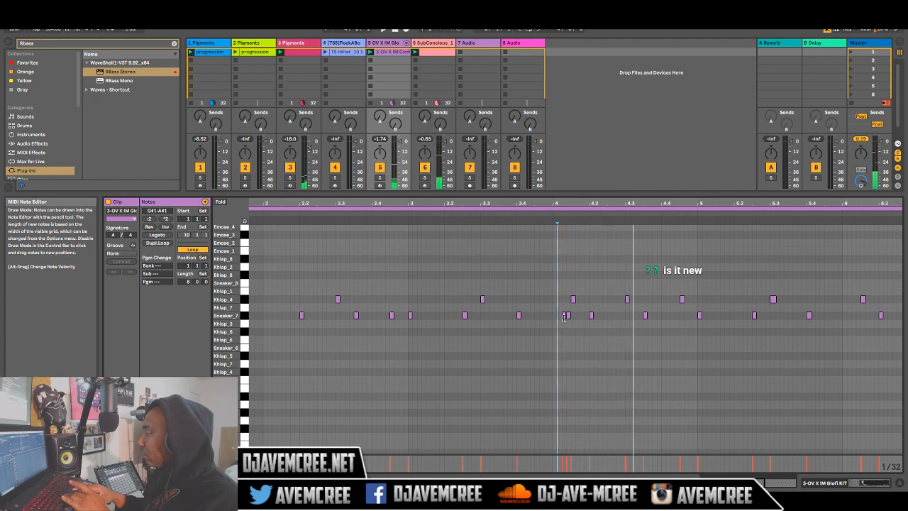
{"action": "left_click", "coordinate": [564, 317]}
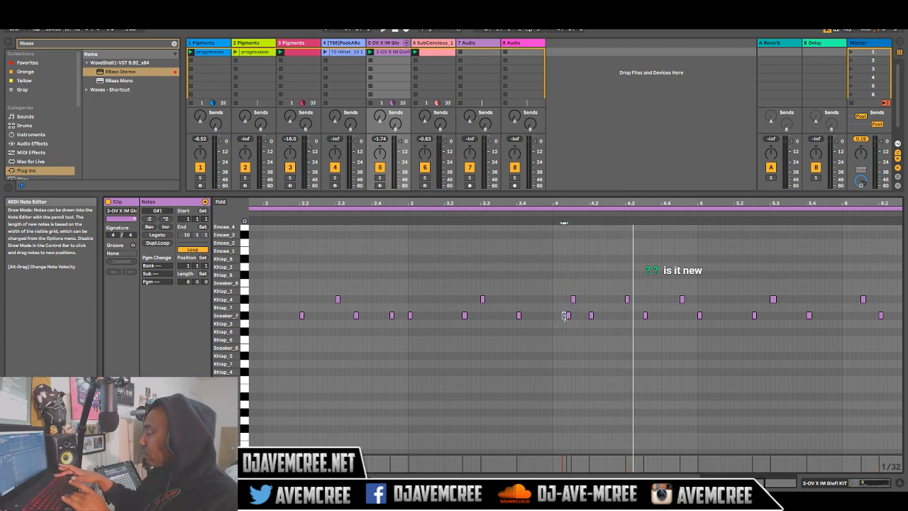
{"action": "left_click", "coordinate": [564, 316]}
{"action": "key", "text": "space"}
{"action": "left_click", "coordinate": [568, 315]}
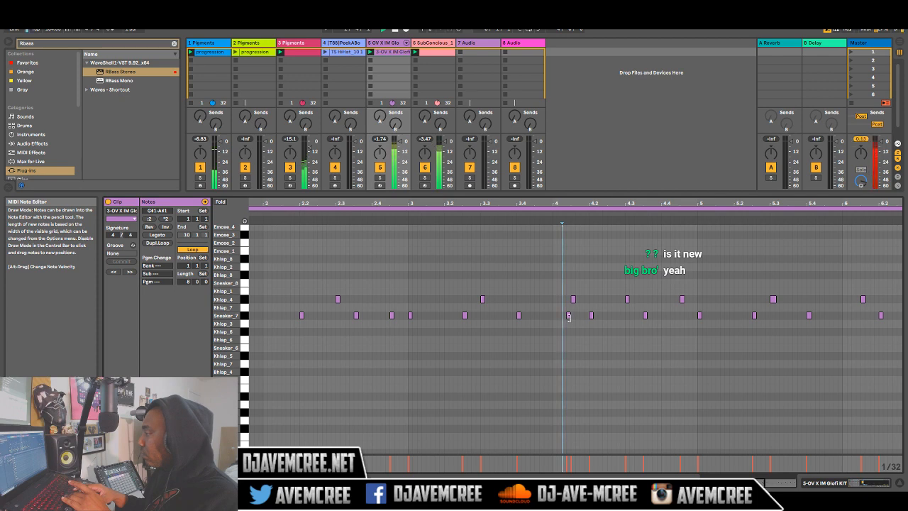
Draw two adjacent short notes on the Sneaker_7 row just before beat 4.2 and erase the leftover roll note before them.
{"action": "left_click", "coordinate": [578, 315]}
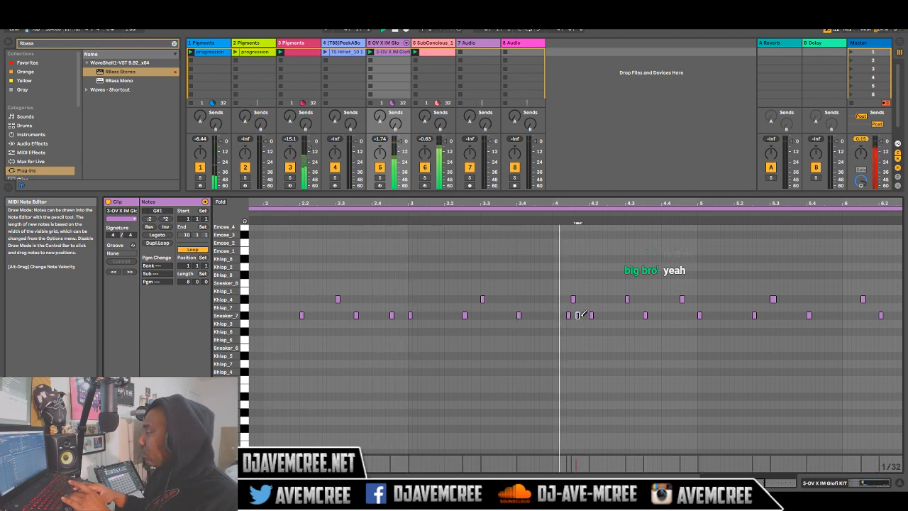
{"action": "left_click", "coordinate": [583, 315]}
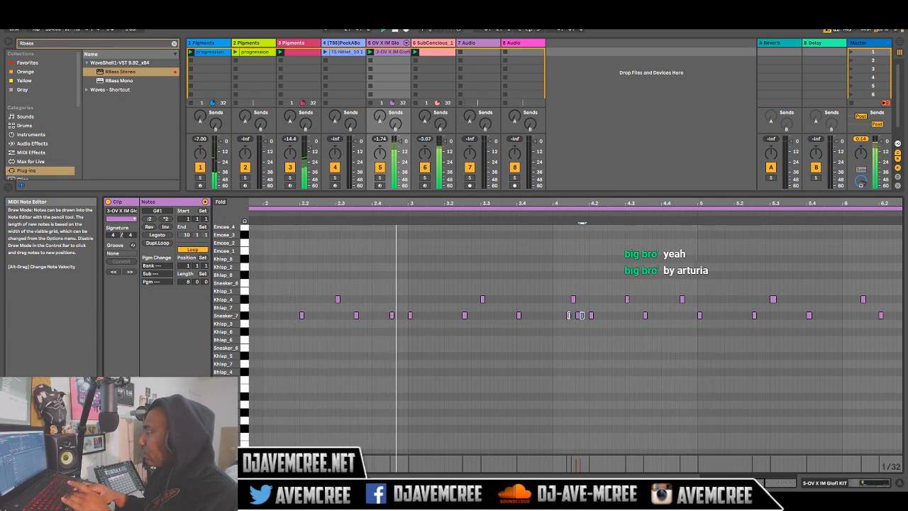
{"action": "left_click", "coordinate": [569, 315]}
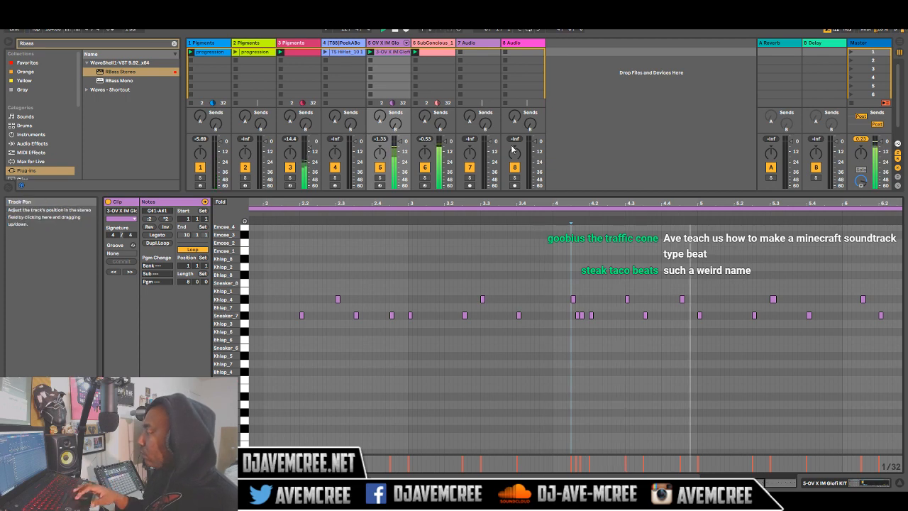
Add a Glue Compressor from the audio effects to the SubConcious_1 track and place it before RBass Stereo.
{"action": "double_click", "coordinate": [439, 44]}
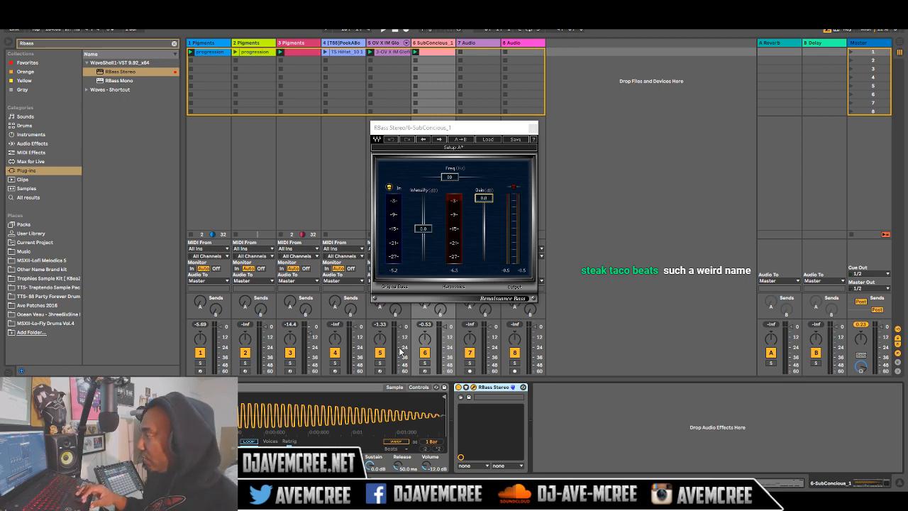
{"action": "right_click", "coordinate": [562, 402]}
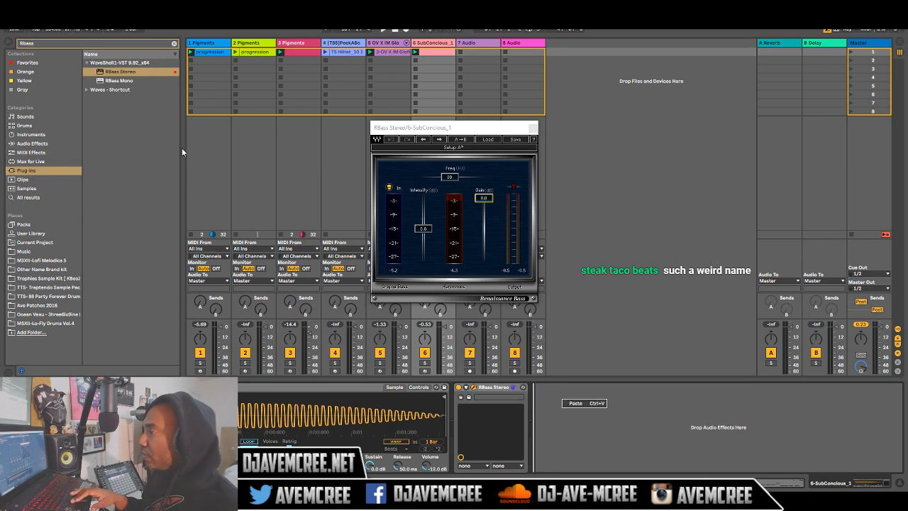
{"action": "key", "text": "Escape"}
{"action": "left_click", "coordinate": [32, 143]}
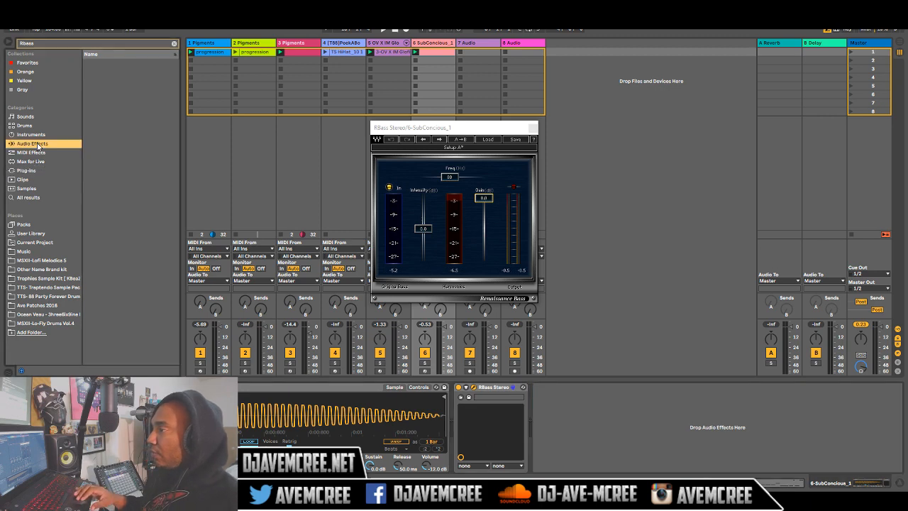
{"action": "left_click", "coordinate": [175, 44]}
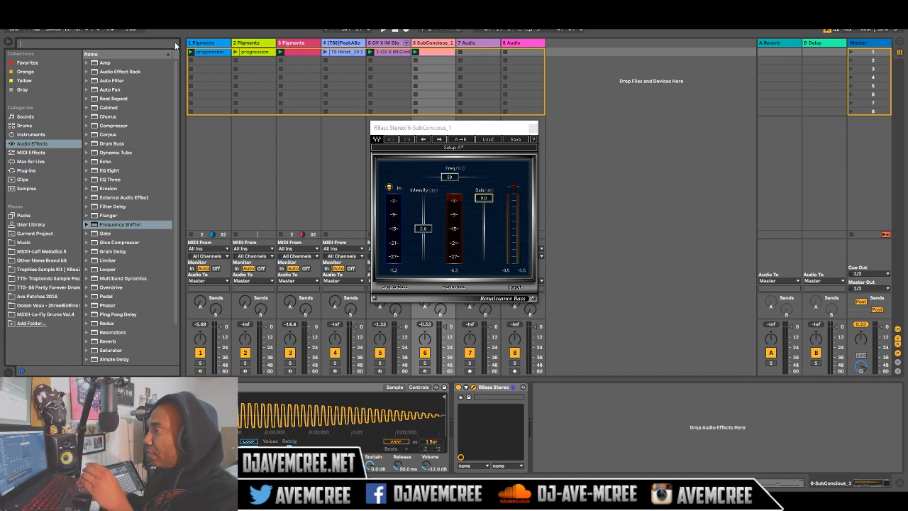
{"action": "left_click", "coordinate": [105, 242]}
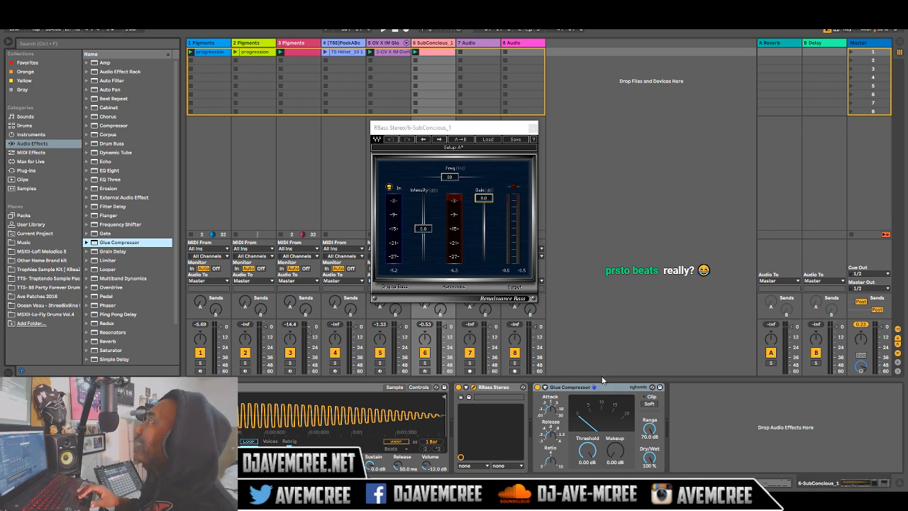
{"action": "left_click_drag", "start_coordinate": [599, 389], "coordinate": [479, 389]}
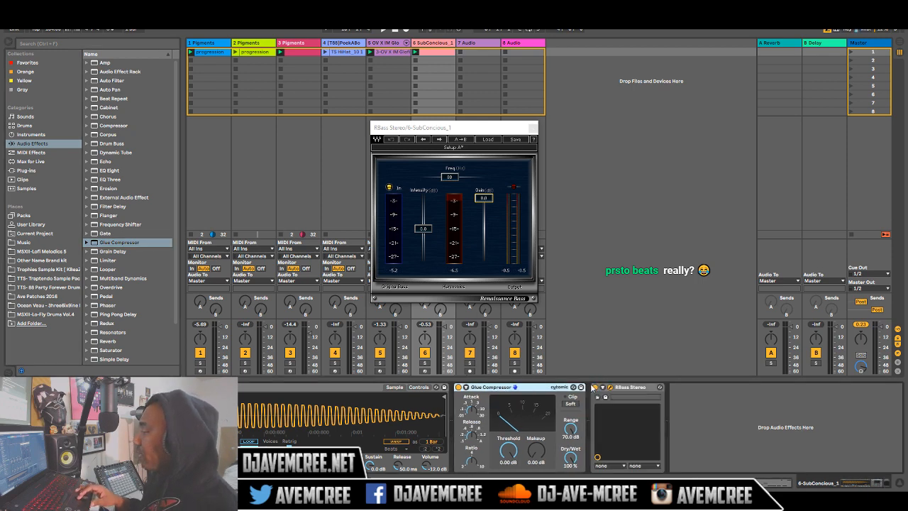
Sidechain the Glue Compressor from 5-OV X IM Glofi KIT, picking Sneaker 7 Post FX, and set its threshold to -16.8 dB during playback.
{"action": "left_click", "coordinate": [465, 389]}
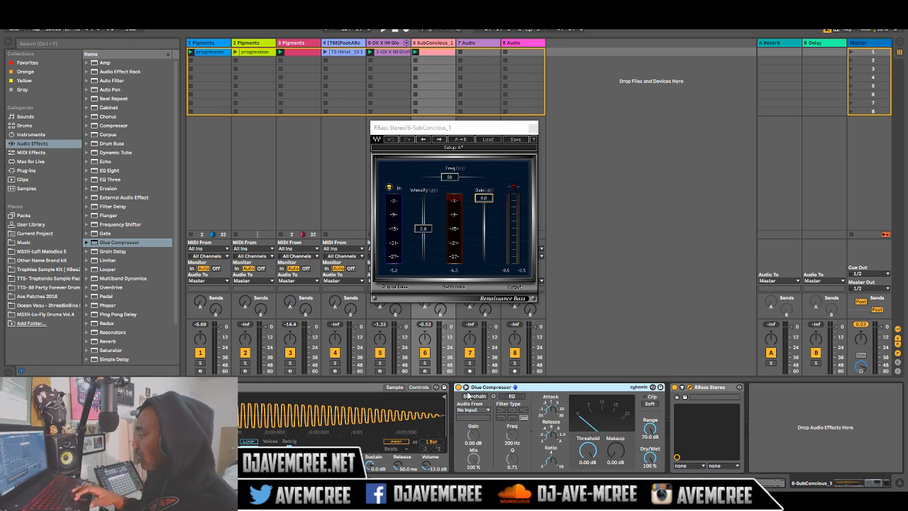
{"action": "left_click", "coordinate": [469, 397]}
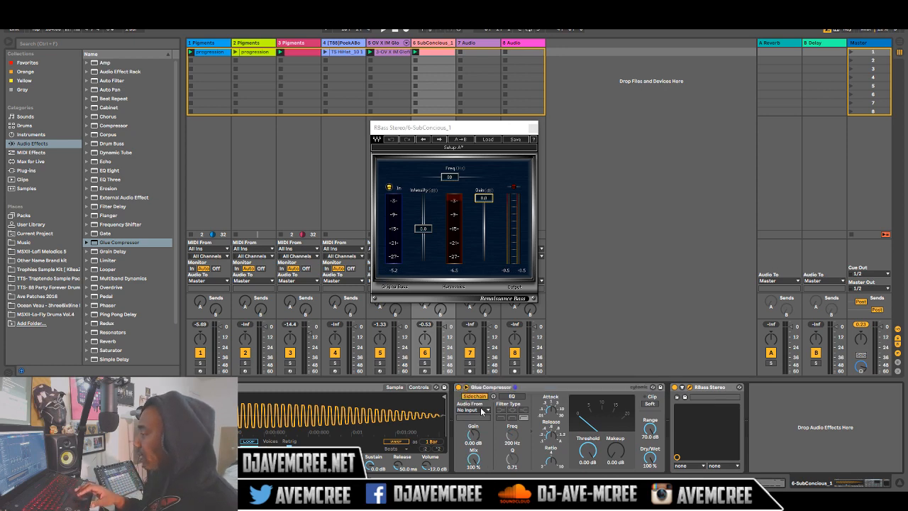
{"action": "left_click", "coordinate": [481, 410]}
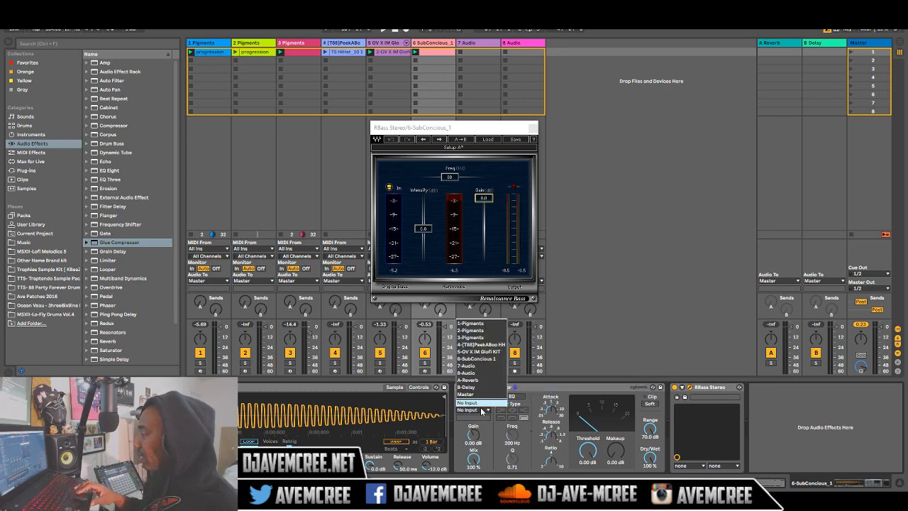
{"action": "left_click", "coordinate": [496, 352]}
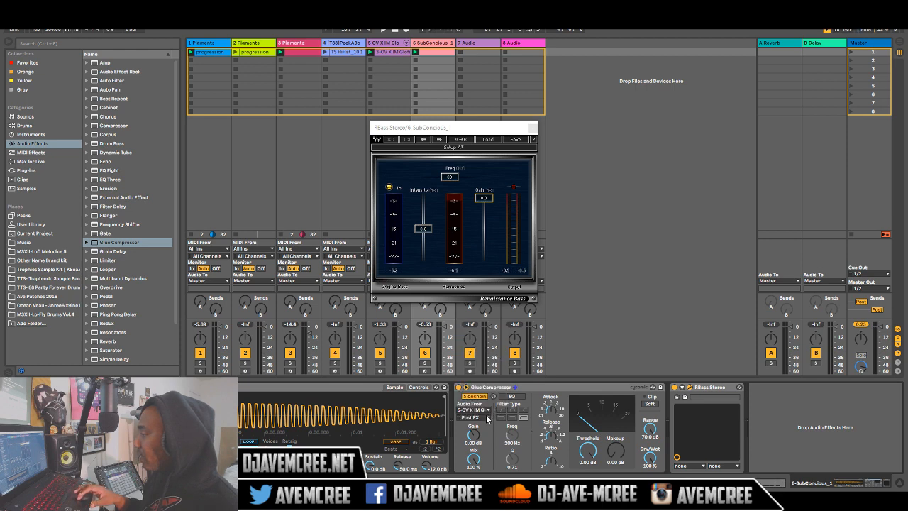
{"action": "left_click", "coordinate": [487, 418]}
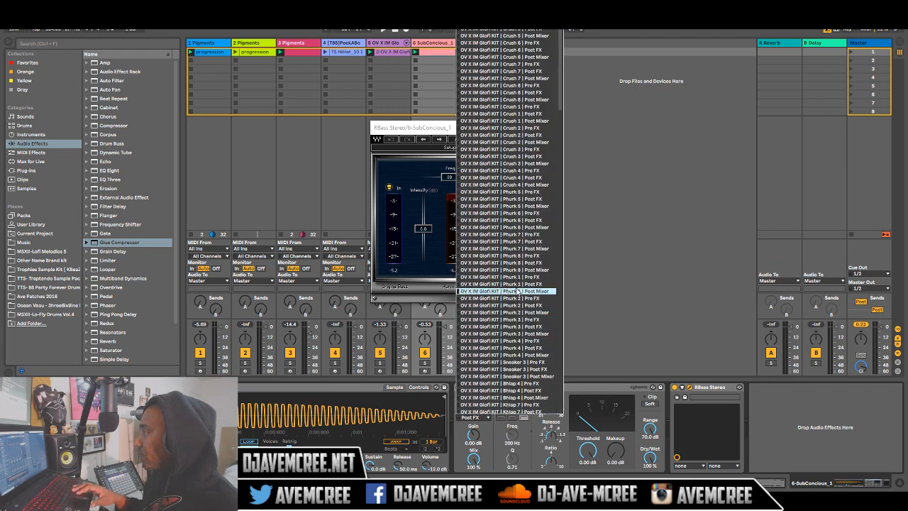
{"action": "key", "text": "space"}
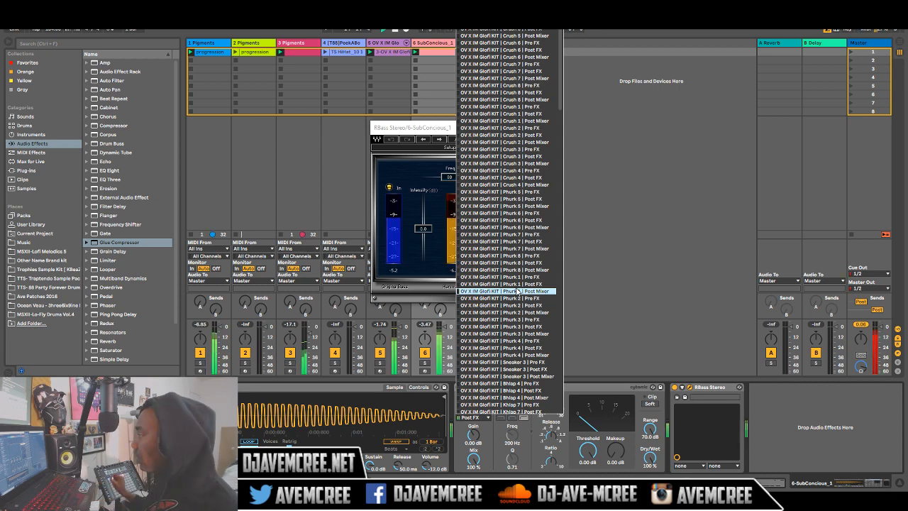
{"action": "left_click_drag", "start_coordinate": [560, 92], "coordinate": [561, 178]}
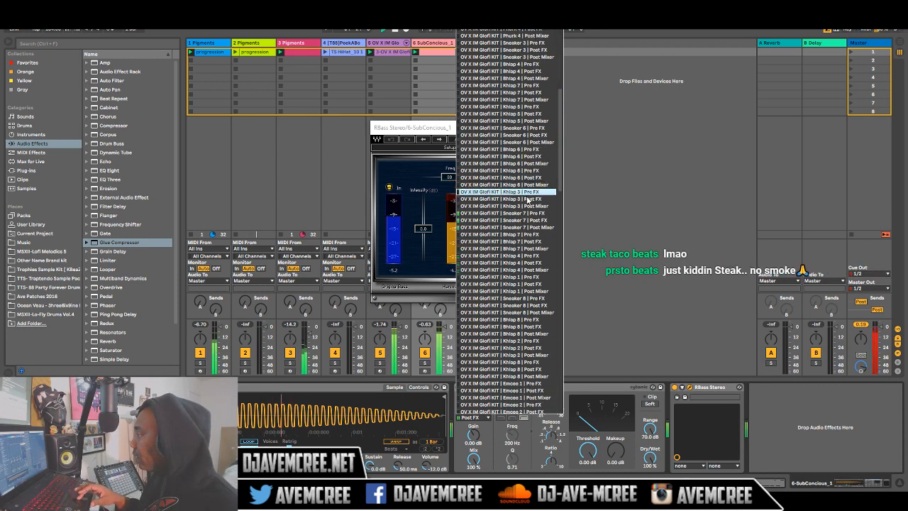
{"action": "left_click", "coordinate": [523, 222]}
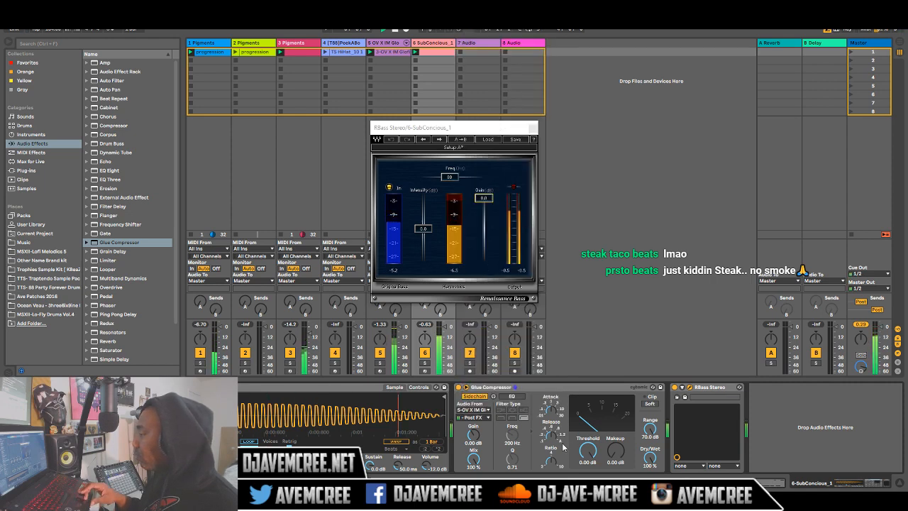
{"action": "left_click_drag", "start_coordinate": [591, 452], "coordinate": [590, 487]}
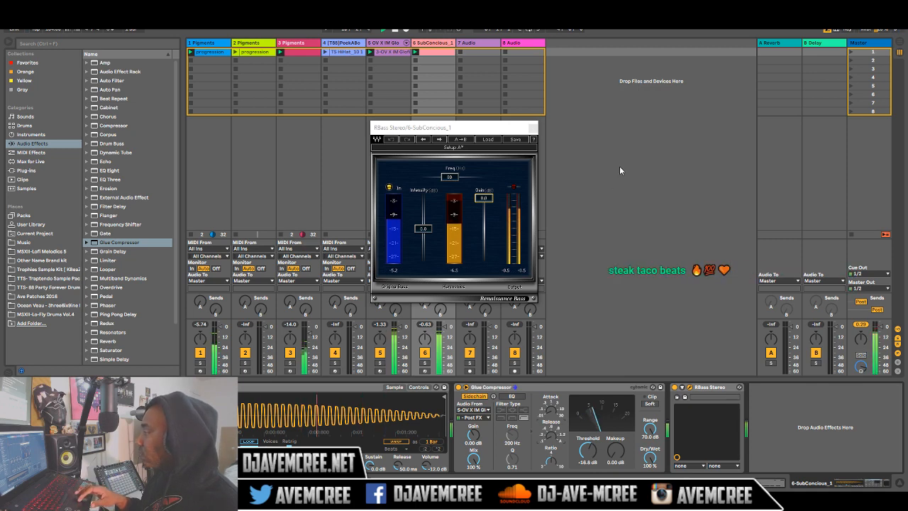
On the Master's H-Comp, bring the threshold closer to 0 dB and adjust the release with sync set to Host.
{"action": "left_click", "coordinate": [858, 45]}
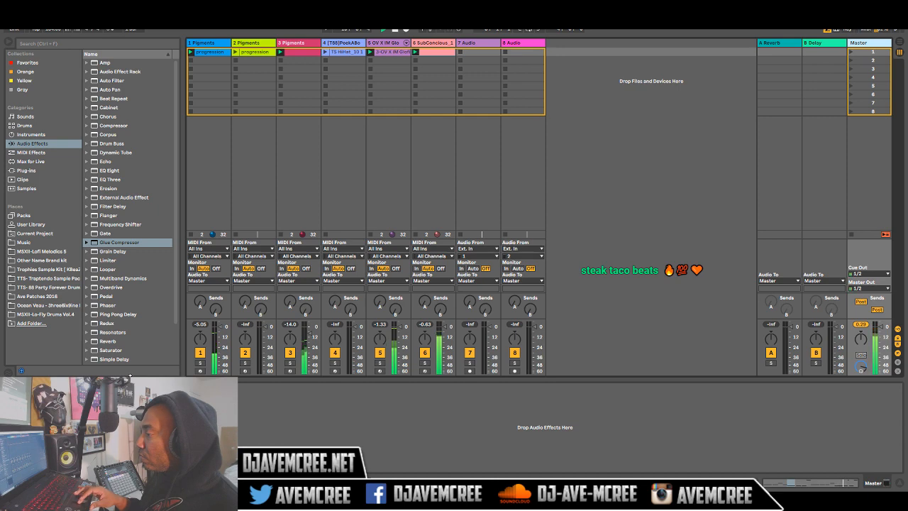
{"action": "left_click", "coordinate": [27, 388]}
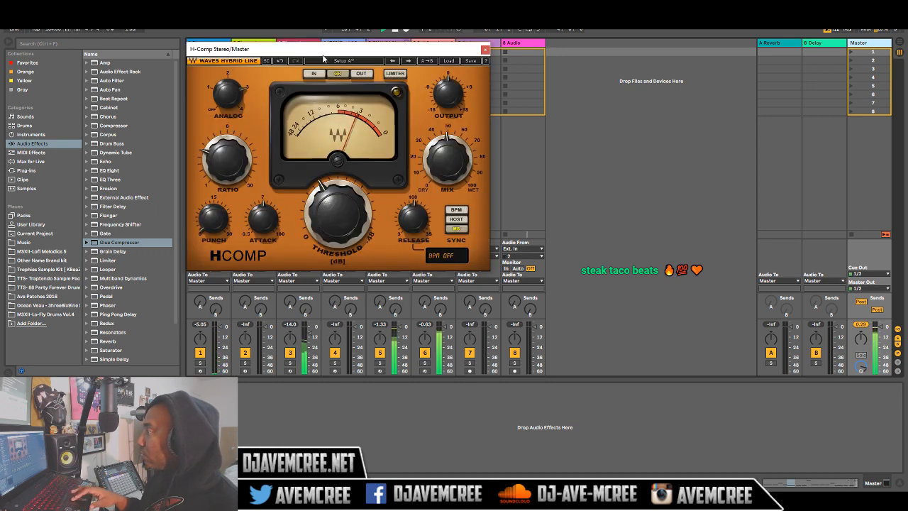
{"action": "left_click_drag", "start_coordinate": [324, 56], "coordinate": [471, 92]}
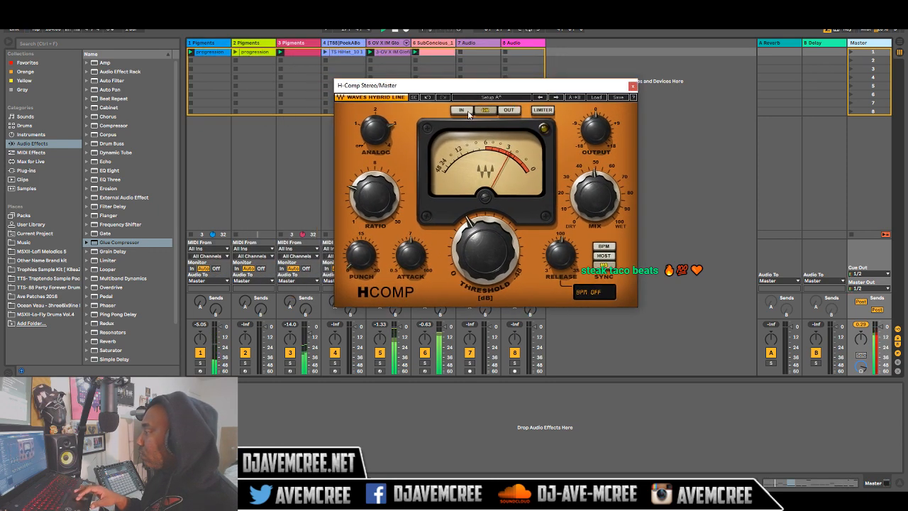
{"action": "left_click_drag", "start_coordinate": [467, 223], "coordinate": [447, 252]}
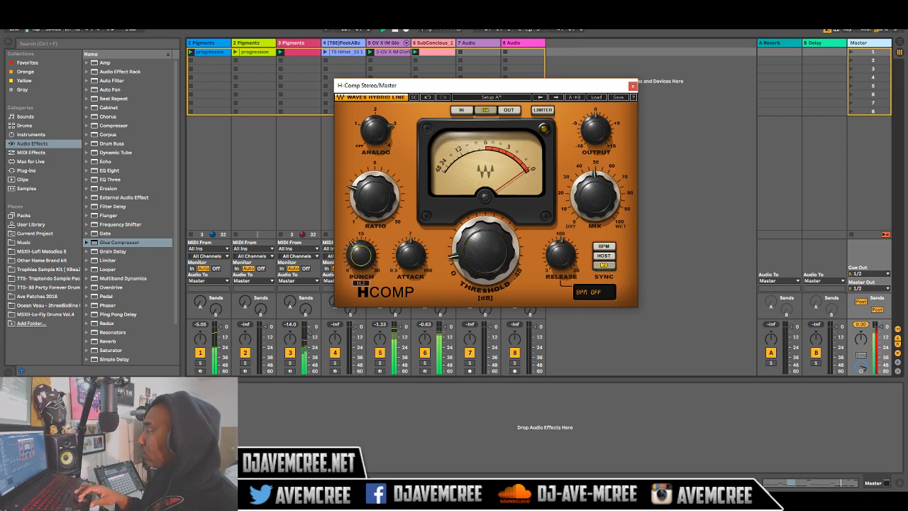
{"action": "left_click", "coordinate": [596, 257]}
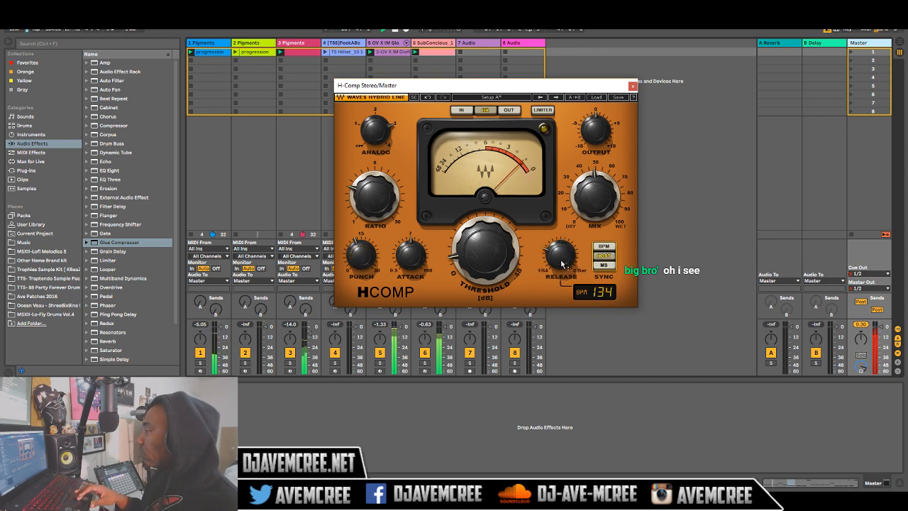
{"action": "left_click_drag", "start_coordinate": [559, 255], "coordinate": [559, 259]}
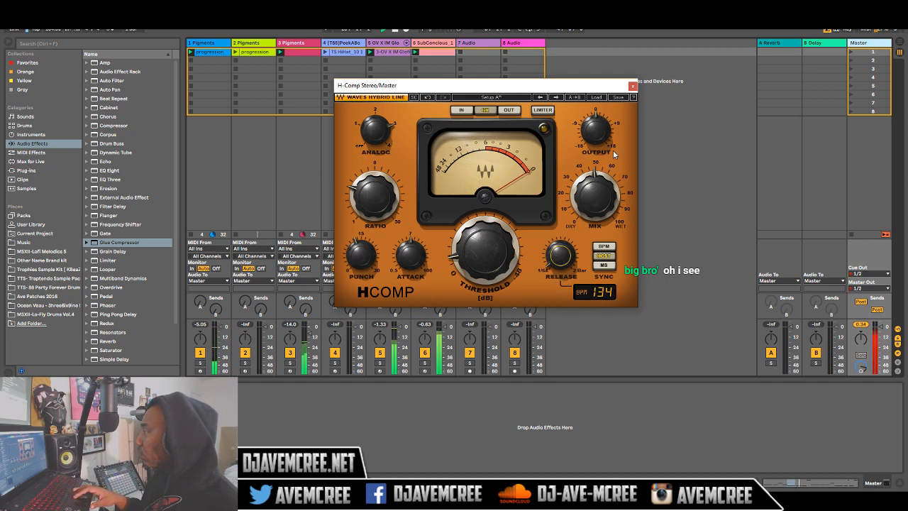
Enable the H-Comp limiter with the mix fully wet, and fine-tune the threshold by ear.
{"action": "left_click", "coordinate": [543, 110]}
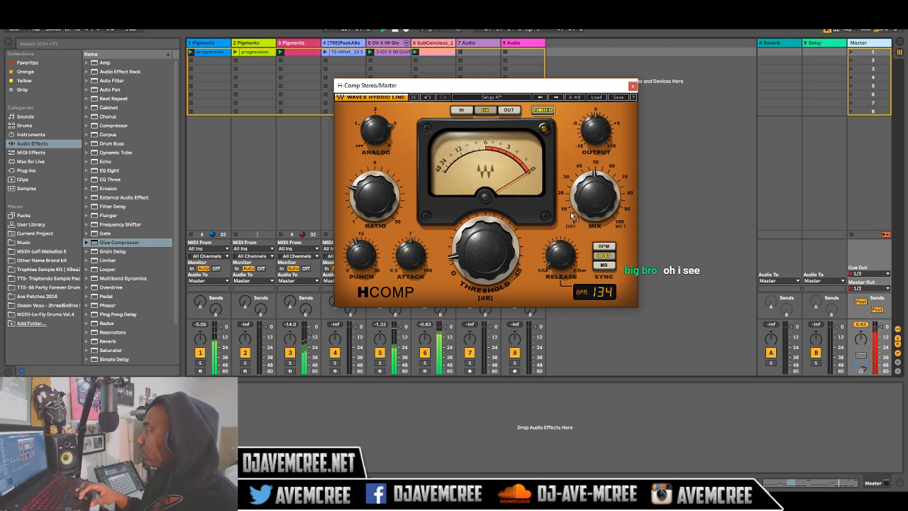
{"action": "left_click_drag", "start_coordinate": [594, 199], "coordinate": [593, 168]}
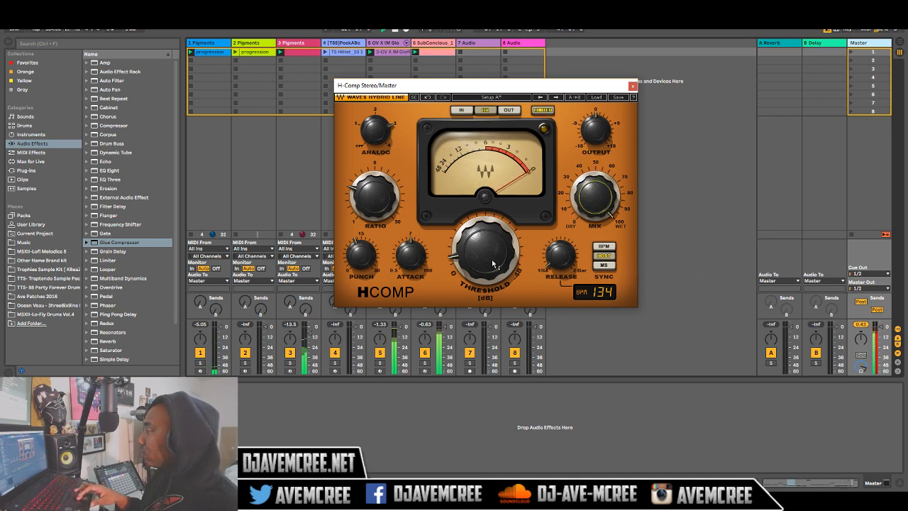
{"action": "mouse_move", "coordinate": [479, 258]}
{"action": "left_mouse_down"}
{"action": "mouse_move", "coordinate": [474, 227]}
{"action": "mouse_move", "coordinate": [474, 246]}
{"action": "left_mouse_up"}
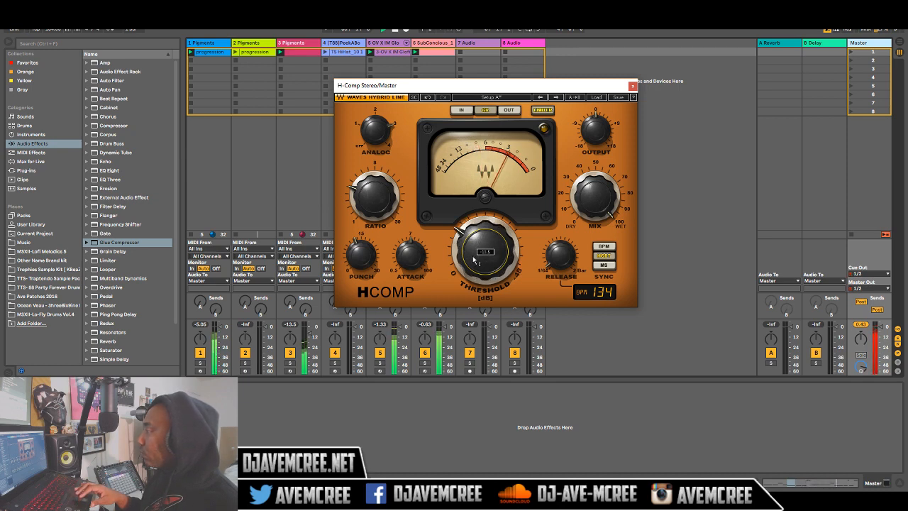
{"action": "left_click_drag", "start_coordinate": [473, 257], "coordinate": [474, 270]}
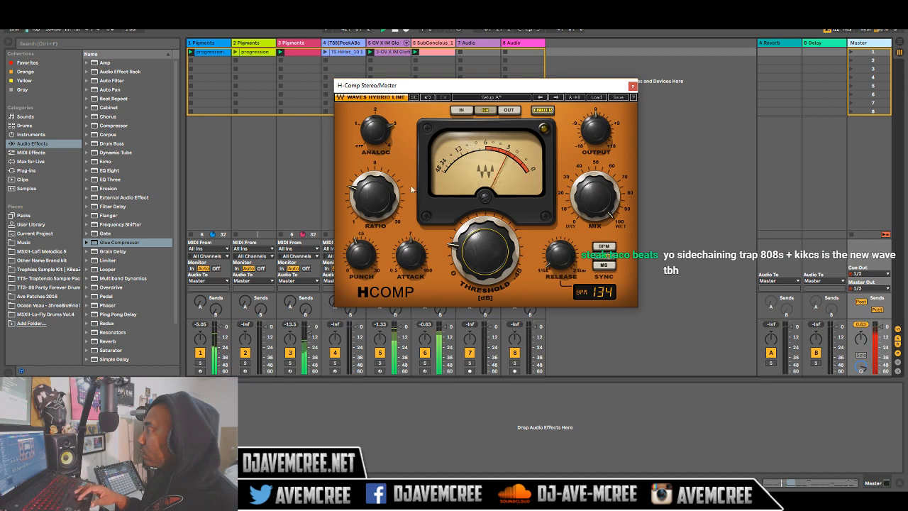
Launch the TS HiHat clip on the PeekABoo hi-hat track.
{"action": "left_click", "coordinate": [325, 53]}
{"action": "left_click", "coordinate": [325, 53]}
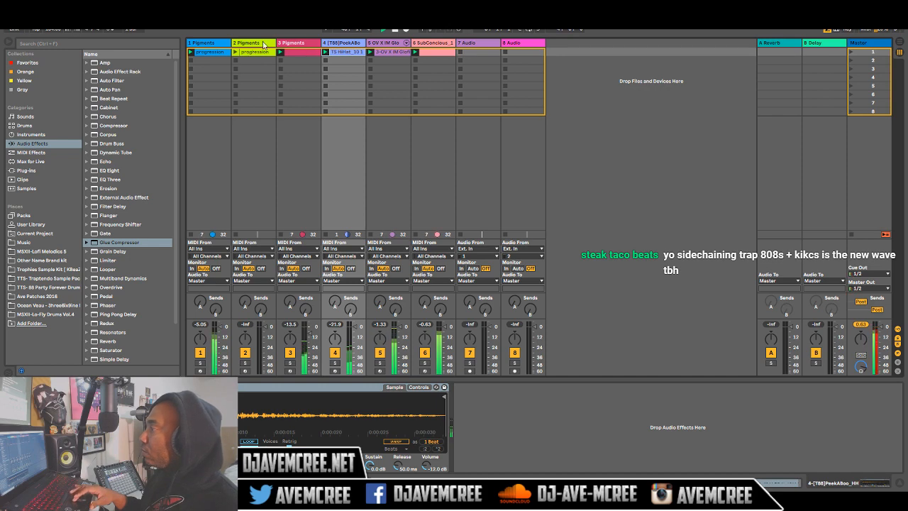
Duplicate the 3 Pigments track and cut the copied clip from the duplicate.
{"action": "left_click", "coordinate": [289, 43]}
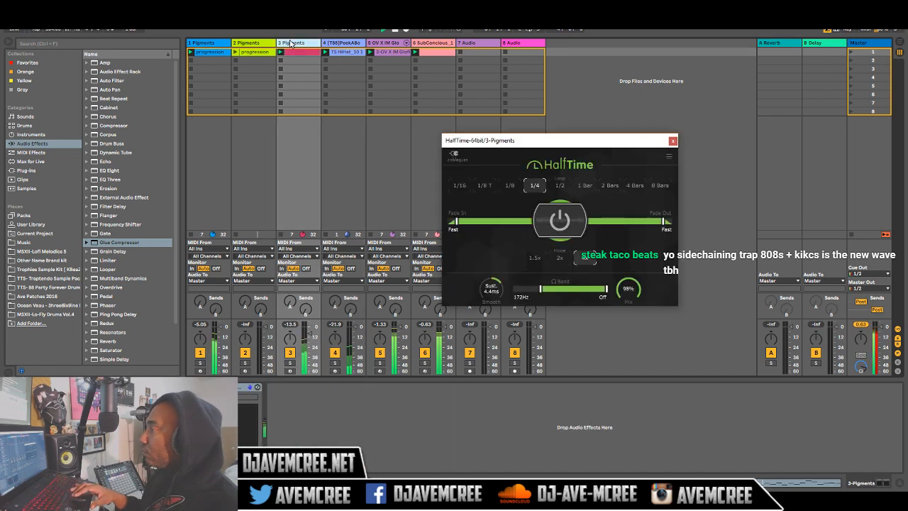
{"action": "right_click", "coordinate": [290, 43]}
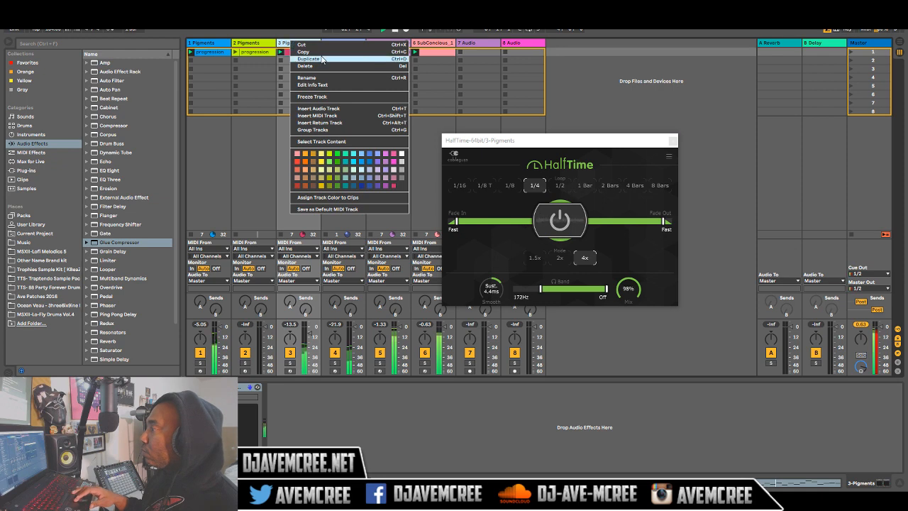
{"action": "left_click", "coordinate": [321, 54]}
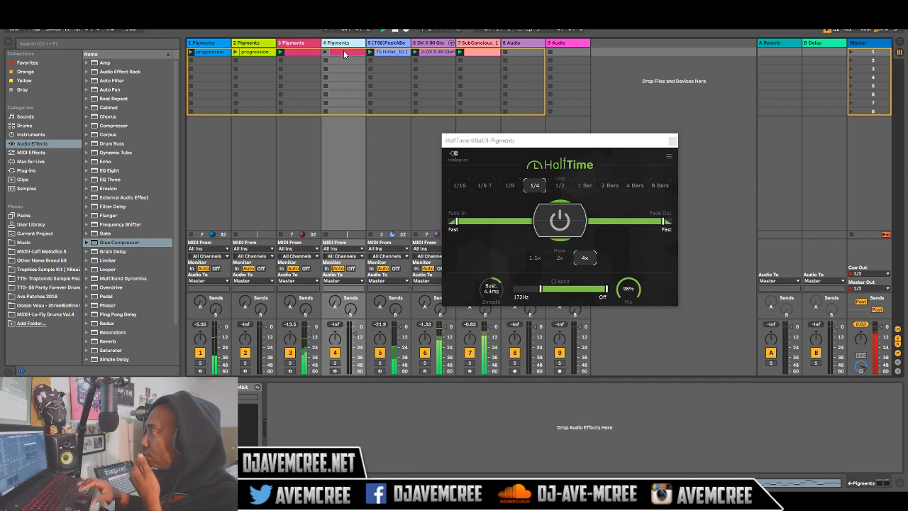
{"action": "right_click", "coordinate": [344, 54]}
{"action": "left_click", "coordinate": [353, 56]}
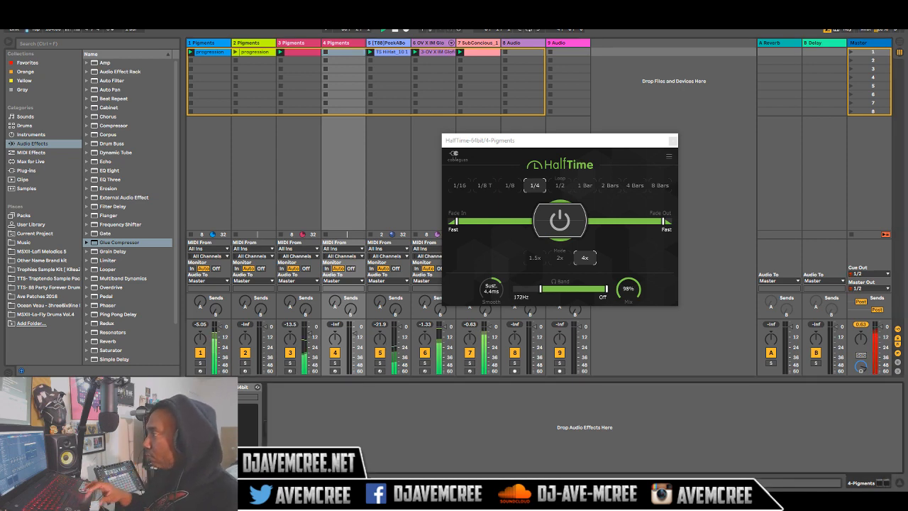
Color the duplicated Pigments track yellow and show its Pigments synth window.
{"action": "right_click", "coordinate": [339, 46]}
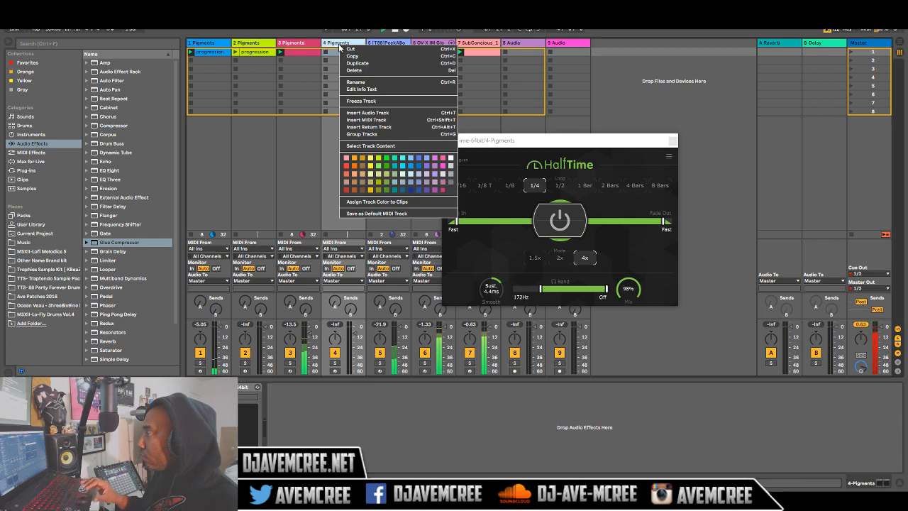
{"action": "left_click", "coordinate": [371, 159]}
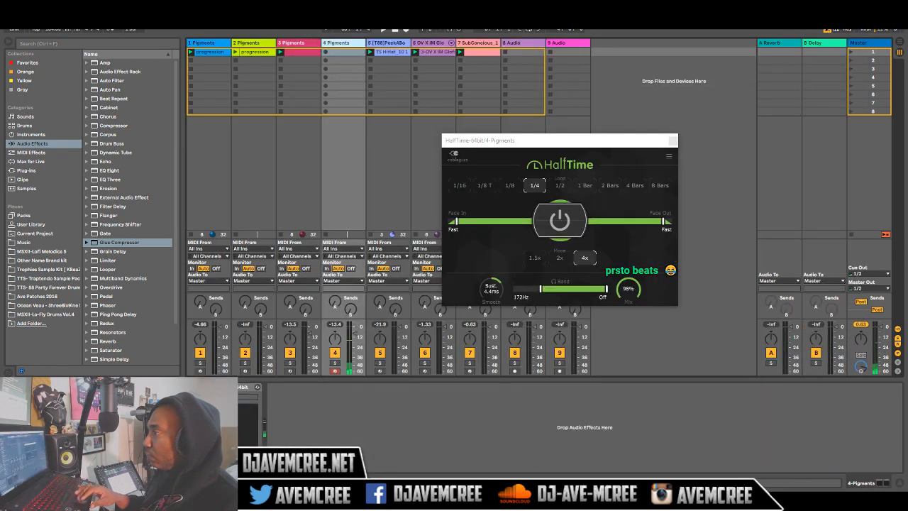
{"action": "left_click", "coordinate": [26, 387]}
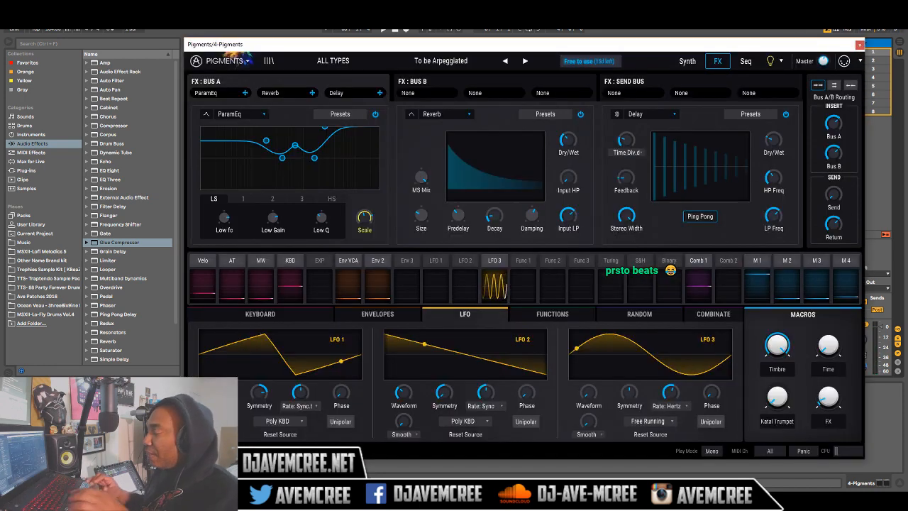
Save the Live set under the file name "Traptendo- Skin Pigments".
{"action": "key", "text": "ctrl+s"}
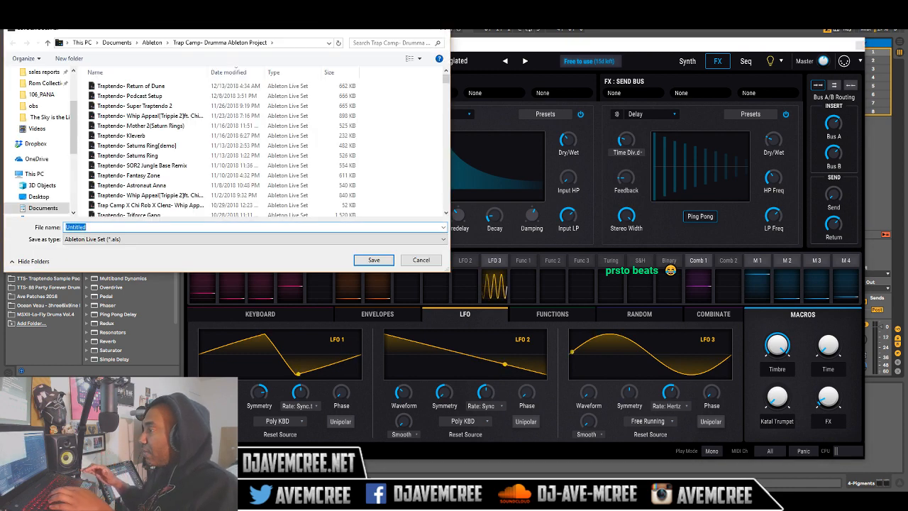
{"action": "type", "text": "Traptendo-"}
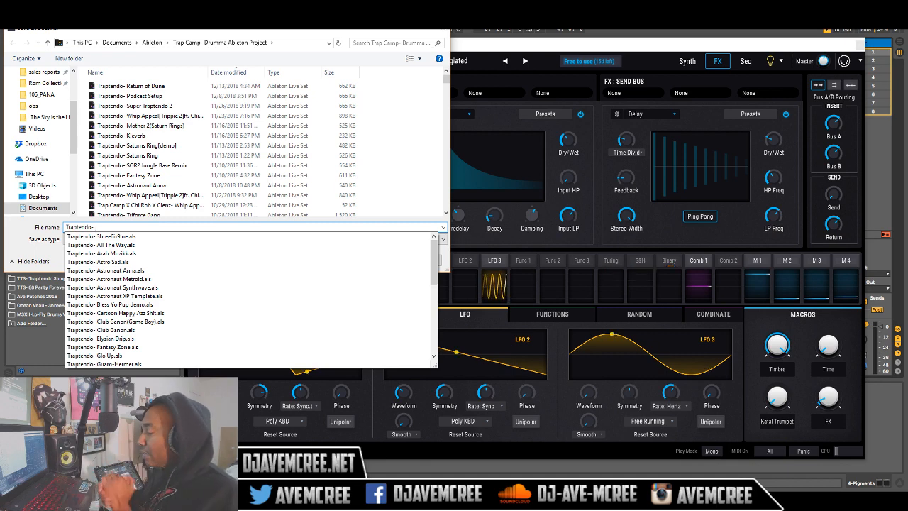
{"action": "type", "text": "Pi"}
{"action": "key", "text": "BackSpace"}
{"action": "key", "text": "BackSpace"}
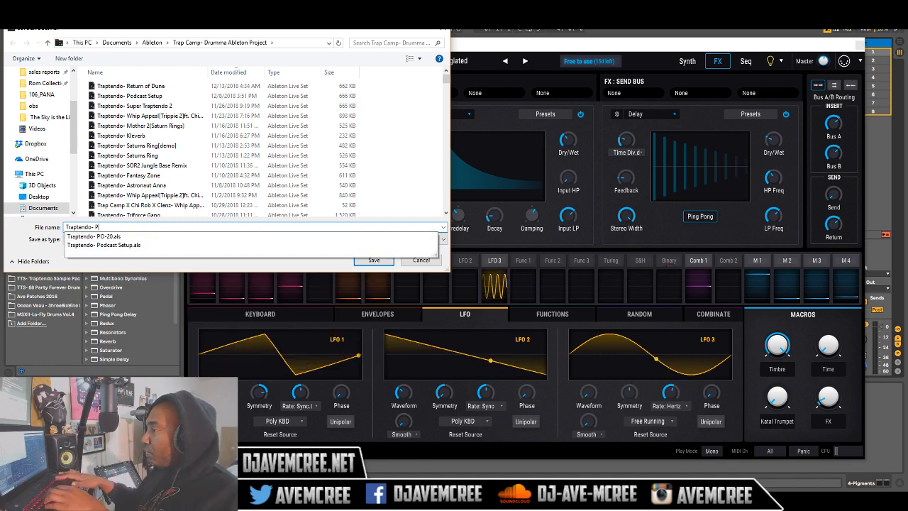
{"action": "type", "text": "Skin Pigments"}
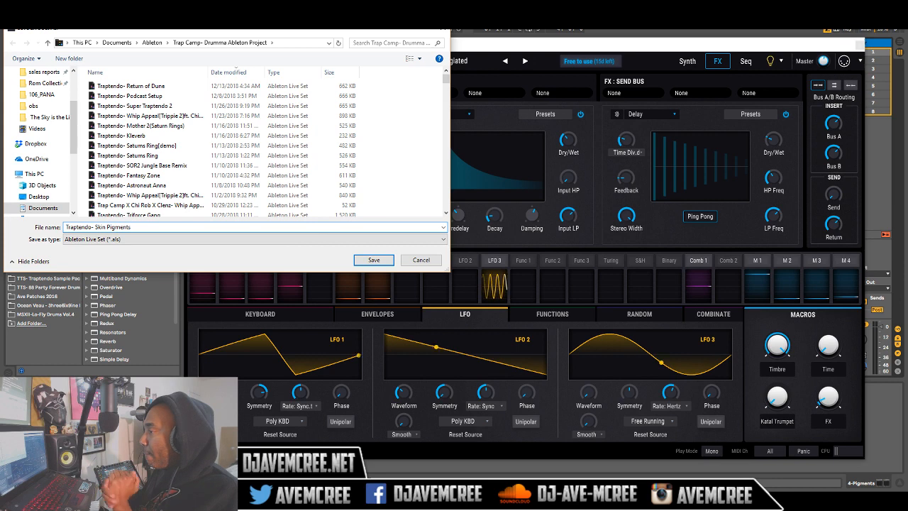
{"action": "key", "text": "Return"}
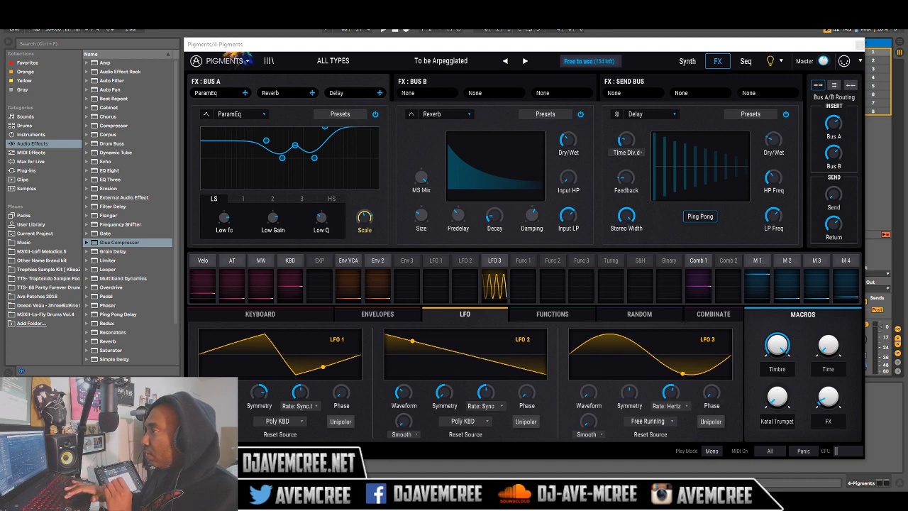
Start playback, try the 2 Sharp preset, and load Glockenspiel Arp from the Sequence presets on the duplicated Pigments track.
{"action": "key", "text": "space"}
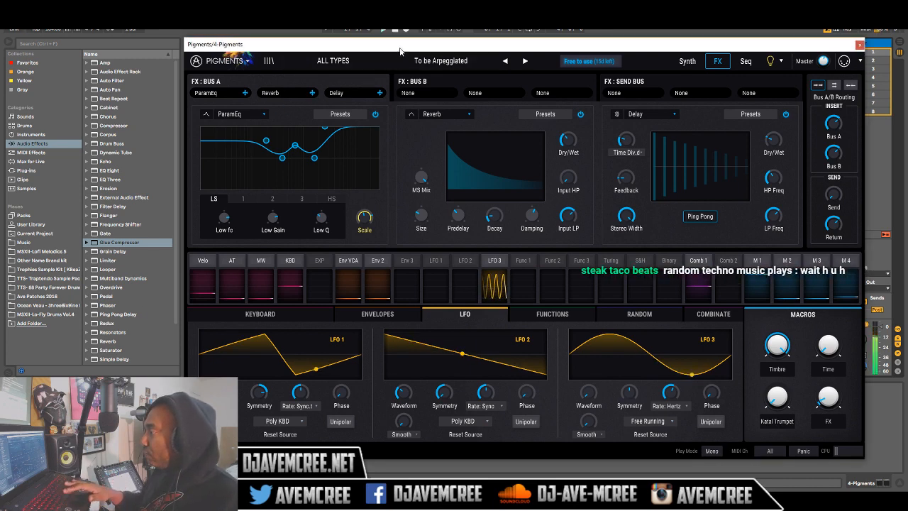
{"action": "left_click", "coordinate": [524, 61]}
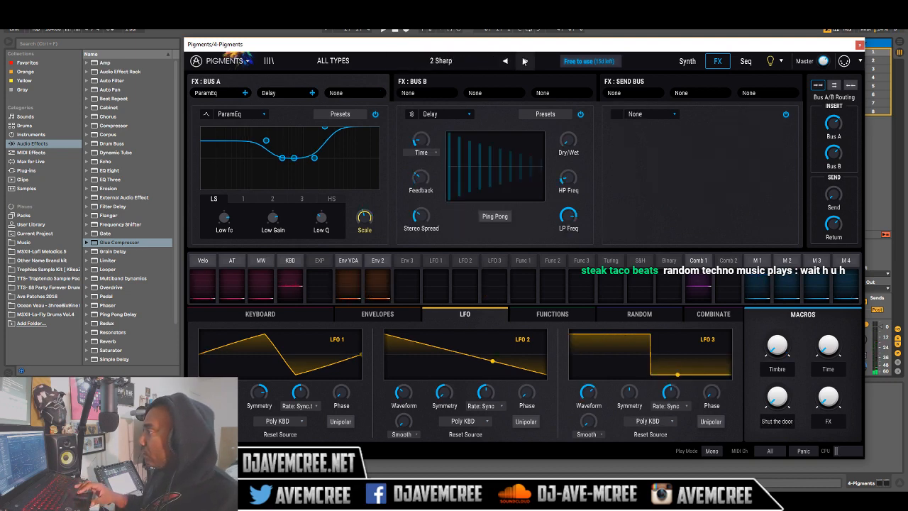
{"action": "left_click", "coordinate": [345, 61]}
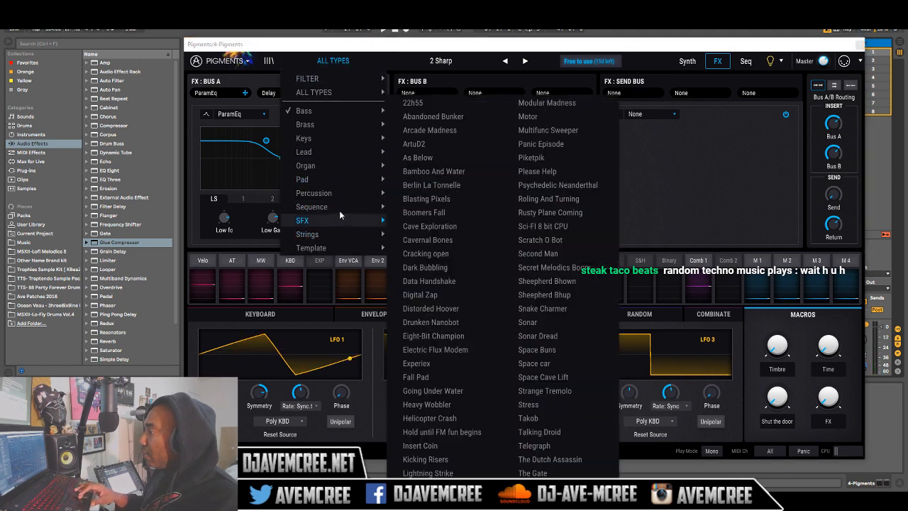
{"action": "mouse_move", "coordinate": [340, 205]}
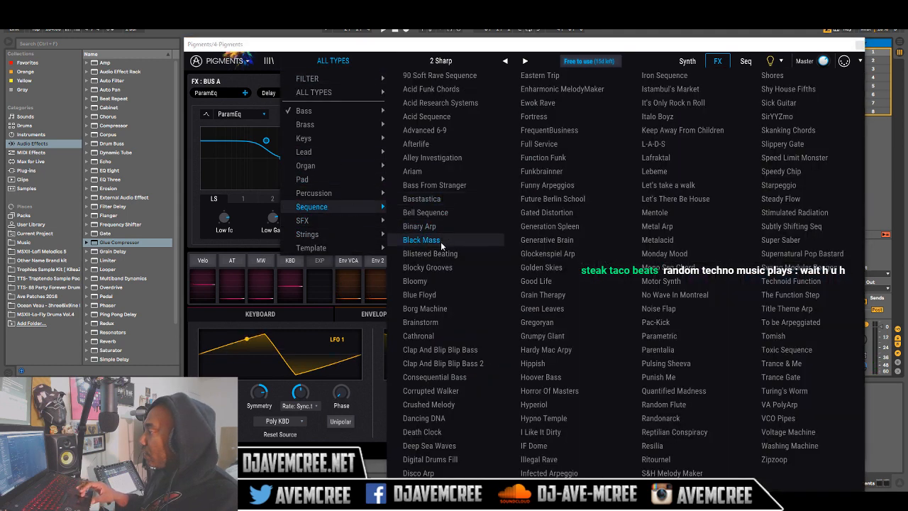
{"action": "left_click", "coordinate": [532, 257]}
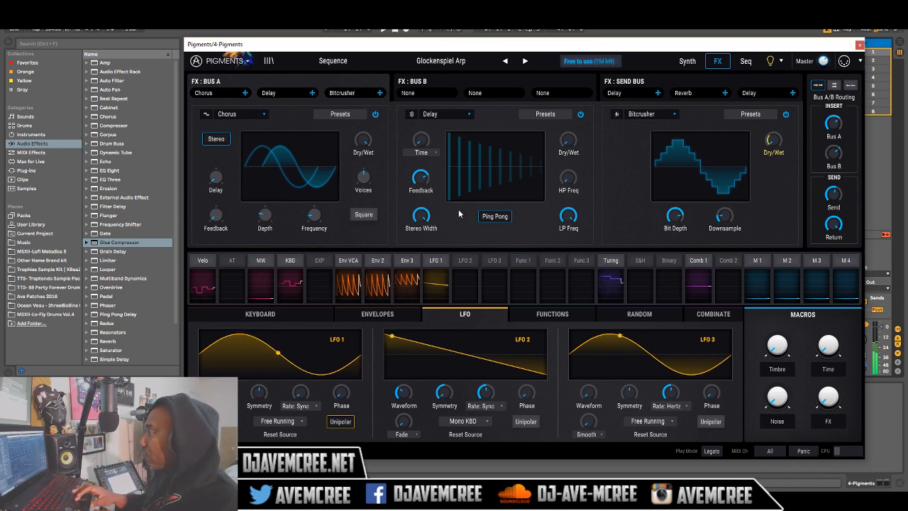
Audition the Sequence presets one after another during playback, from Dancing DNA through to Ariam.
{"action": "left_click", "coordinate": [526, 61]}
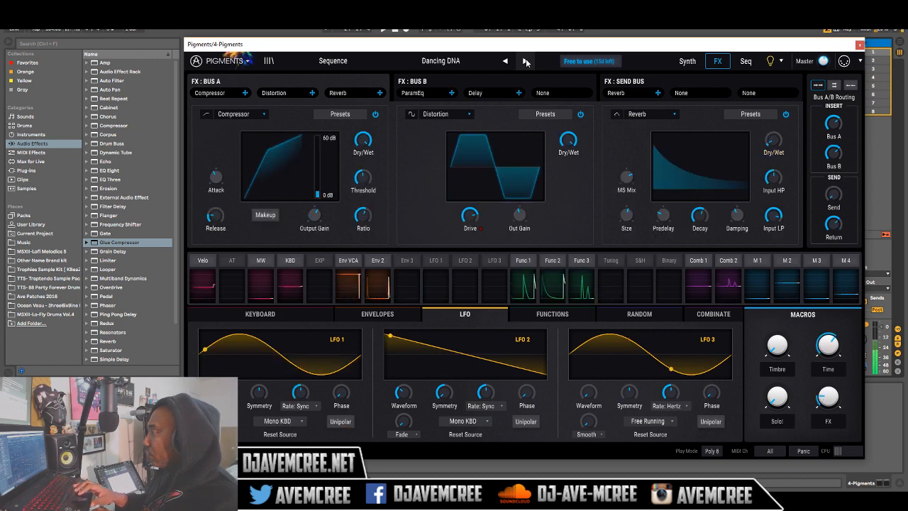
{"action": "left_click", "coordinate": [525, 61]}
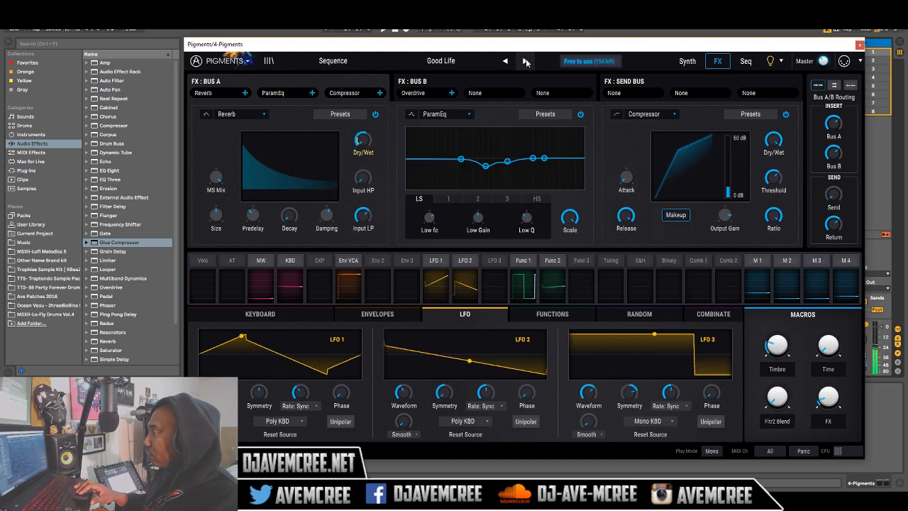
{"action": "left_click", "coordinate": [526, 61]}
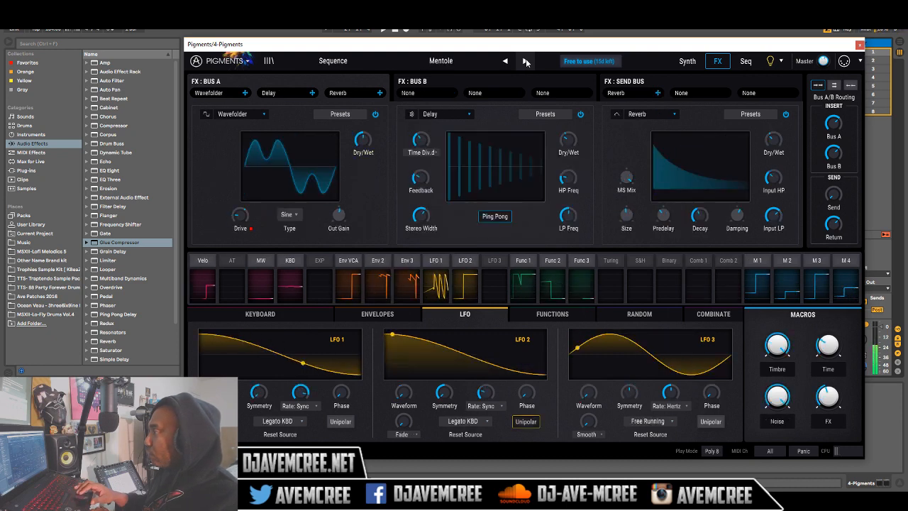
{"action": "left_click", "coordinate": [525, 61]}
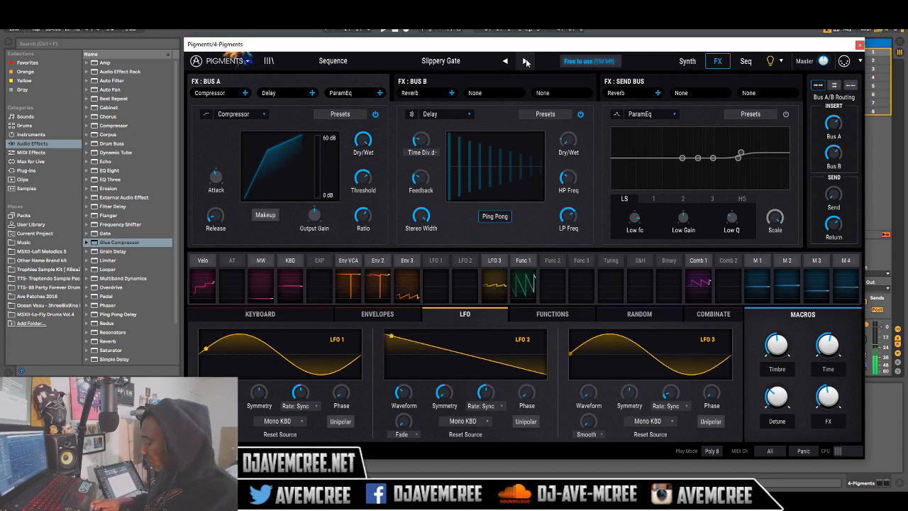
{"action": "left_click", "coordinate": [526, 61]}
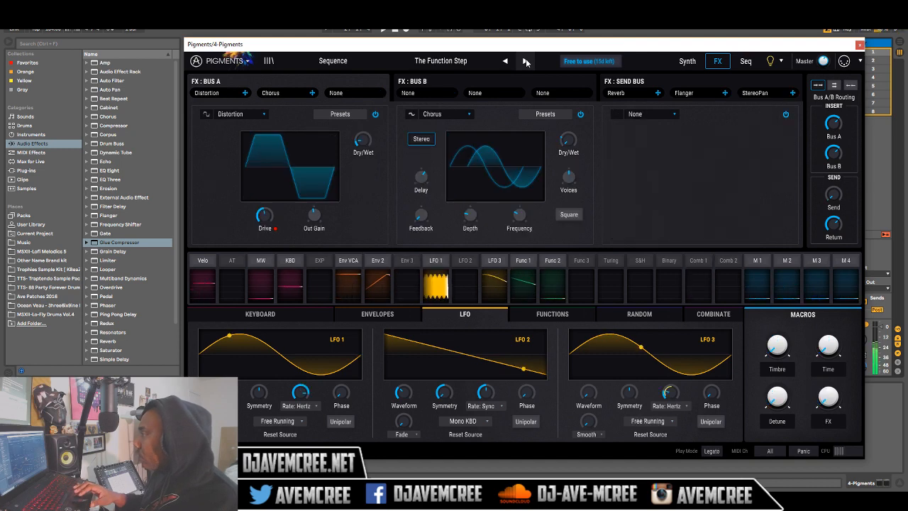
{"action": "left_click", "coordinate": [526, 62]}
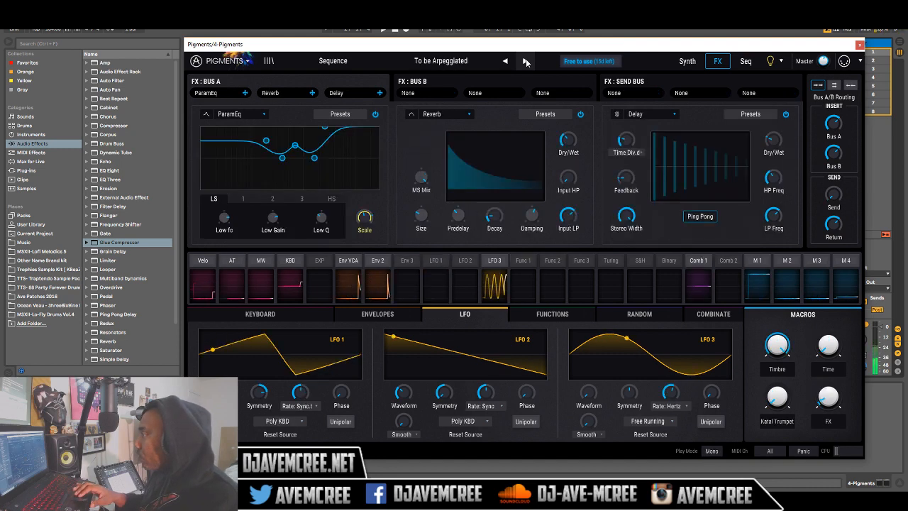
{"action": "left_click", "coordinate": [526, 62]}
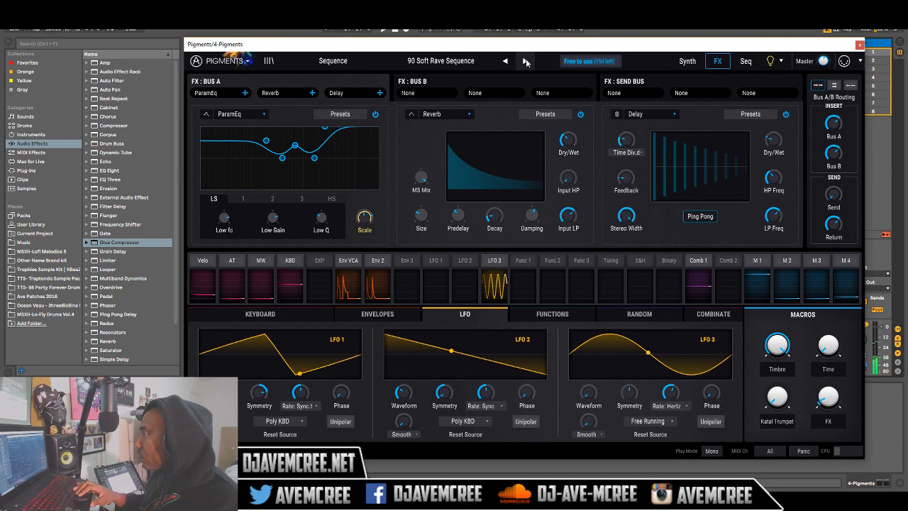
{"action": "left_click", "coordinate": [525, 61]}
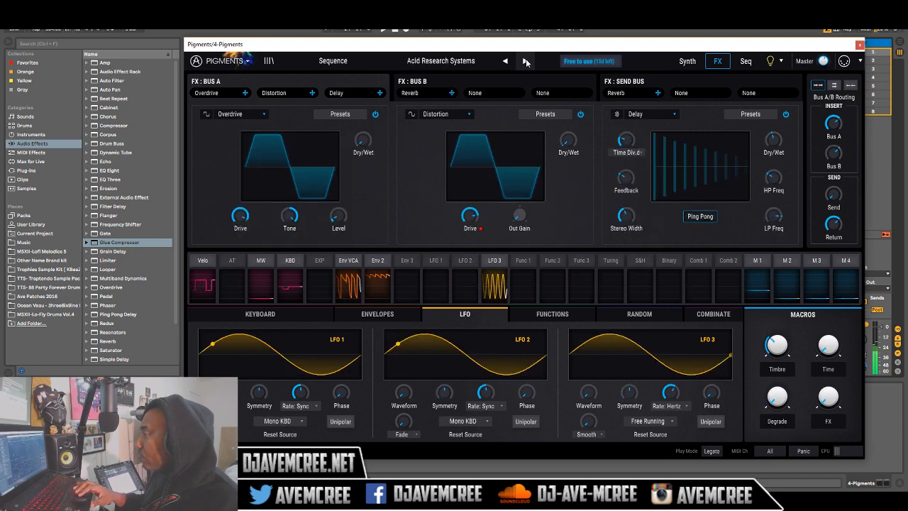
{"action": "left_click", "coordinate": [526, 62]}
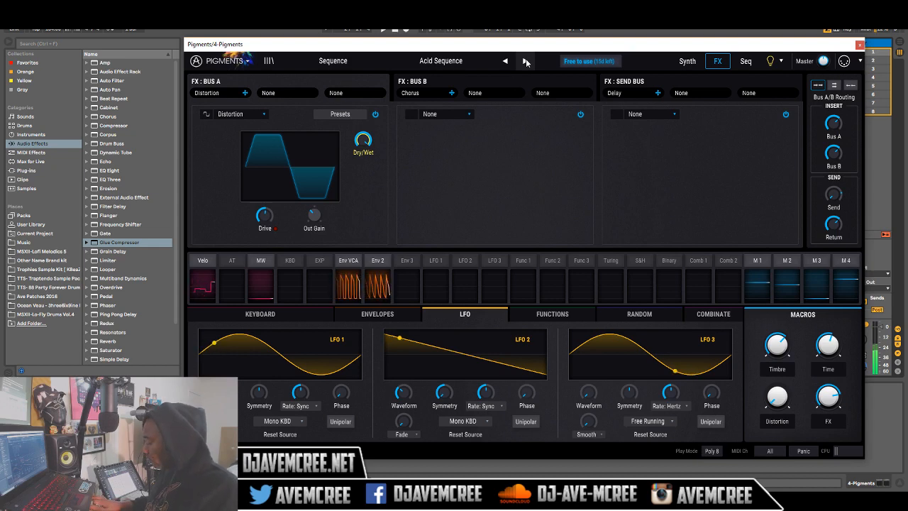
{"action": "left_click", "coordinate": [525, 61]}
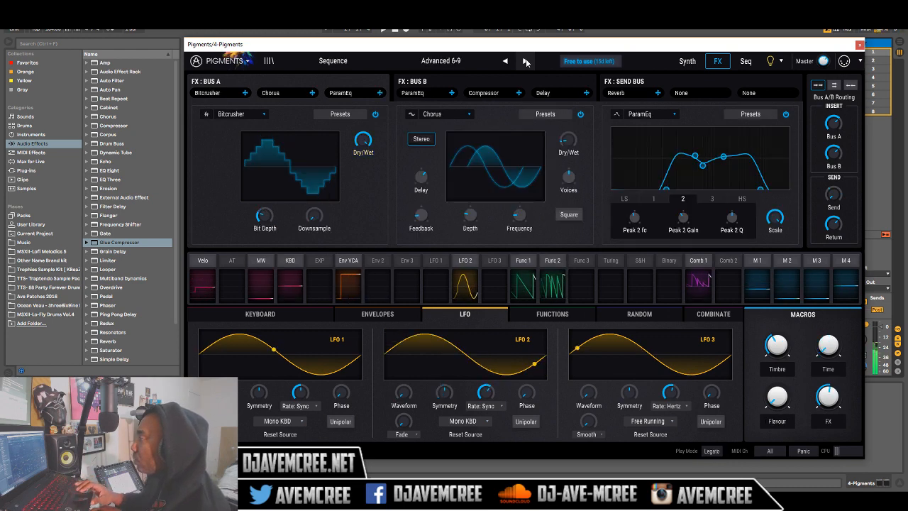
{"action": "left_click", "coordinate": [526, 61]}
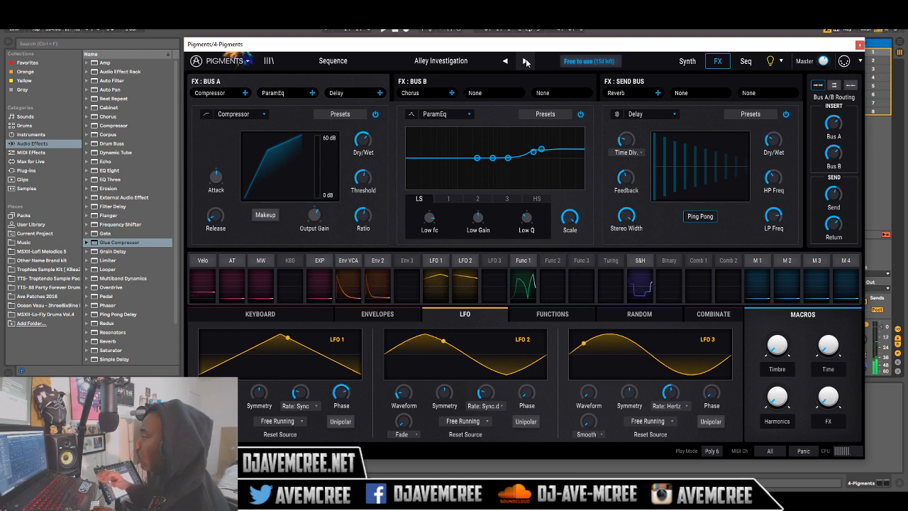
{"action": "left_click", "coordinate": [526, 61]}
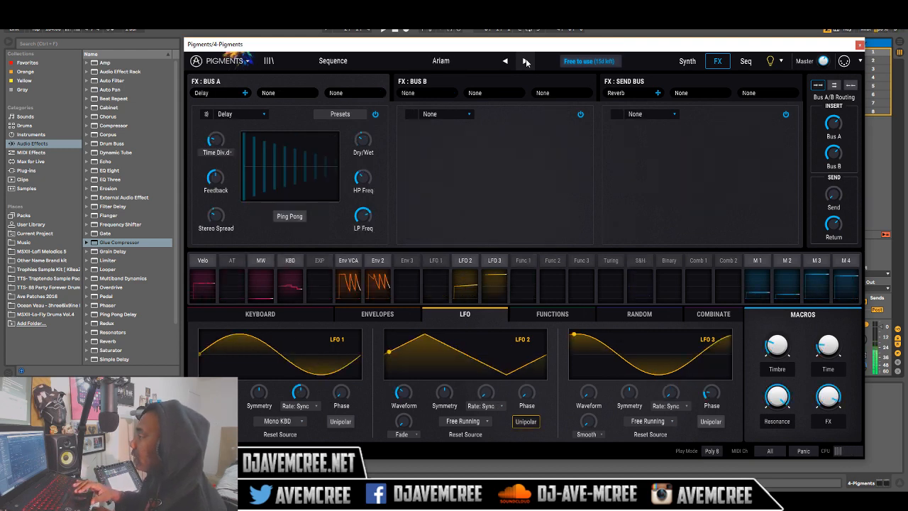
Load the Default preset from the Template category in the duplicated Pigments synth.
{"action": "left_click", "coordinate": [437, 61]}
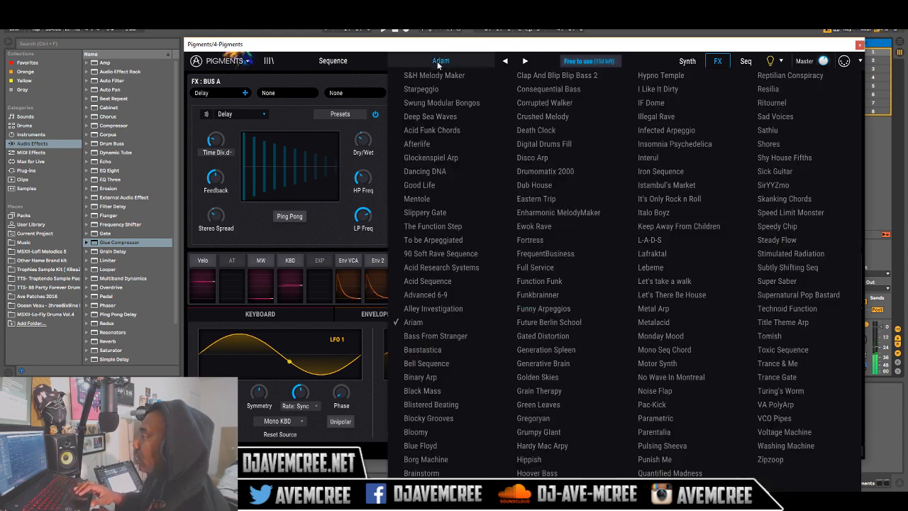
{"action": "left_click", "coordinate": [352, 62]}
{"action": "mouse_move", "coordinate": [340, 249]}
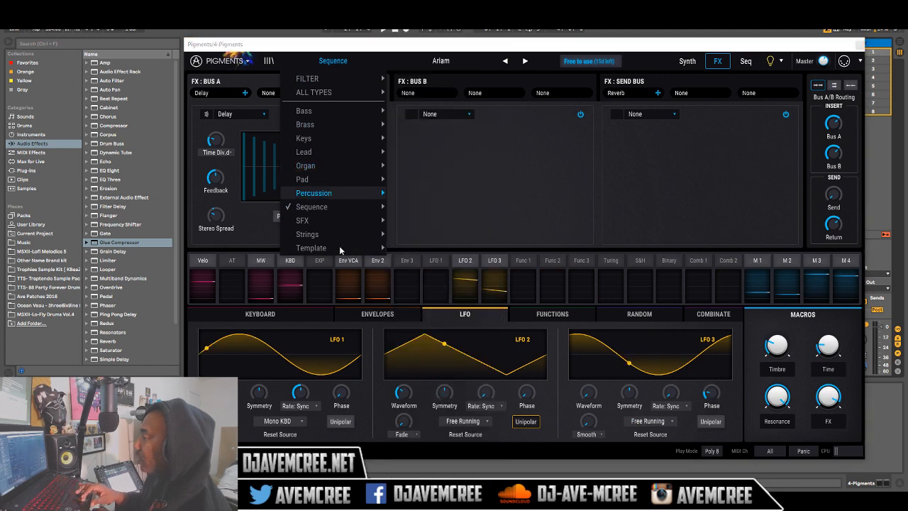
{"action": "left_click", "coordinate": [424, 277]}
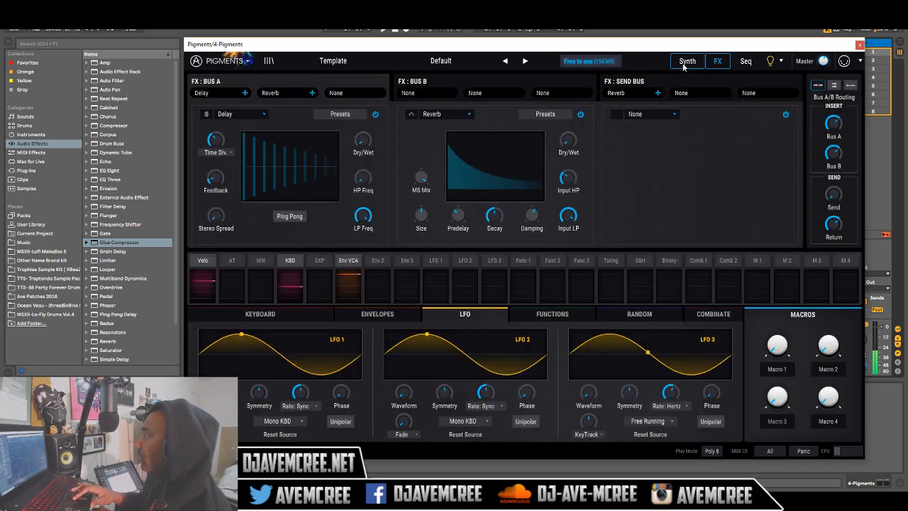
Load the Additive Twin wavetable in Engine 1, return its frequency modulation to 0.00 and raise the wavetable position.
{"action": "left_click", "coordinate": [686, 63]}
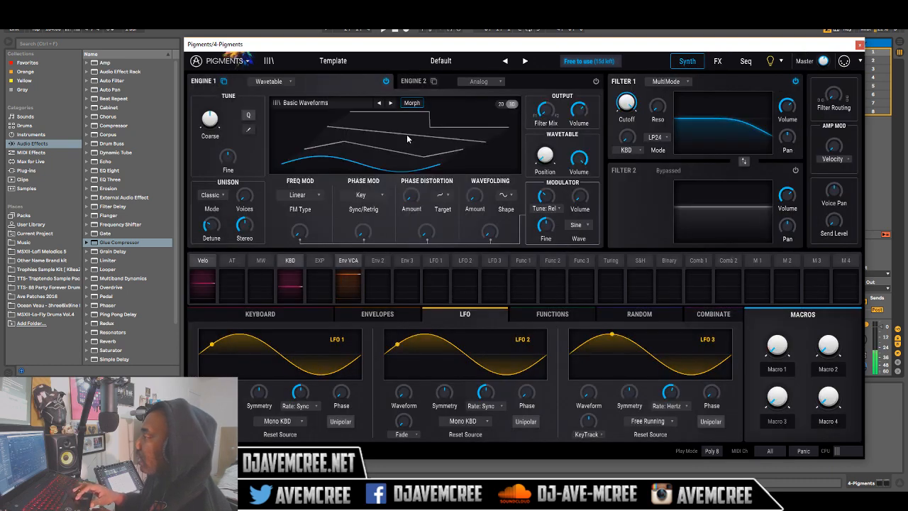
{"action": "left_click_drag", "start_coordinate": [309, 230], "coordinate": [302, 233]}
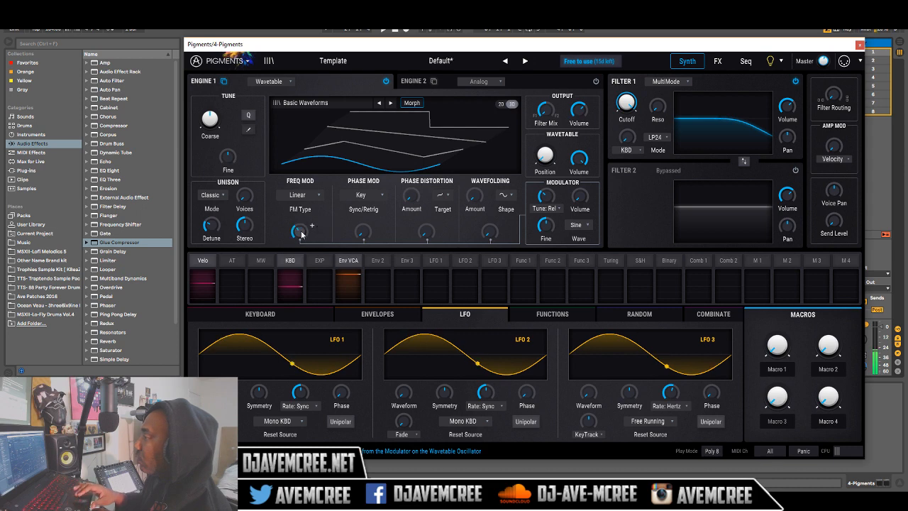
{"action": "left_click", "coordinate": [391, 104]}
{"action": "left_click", "coordinate": [390, 104]}
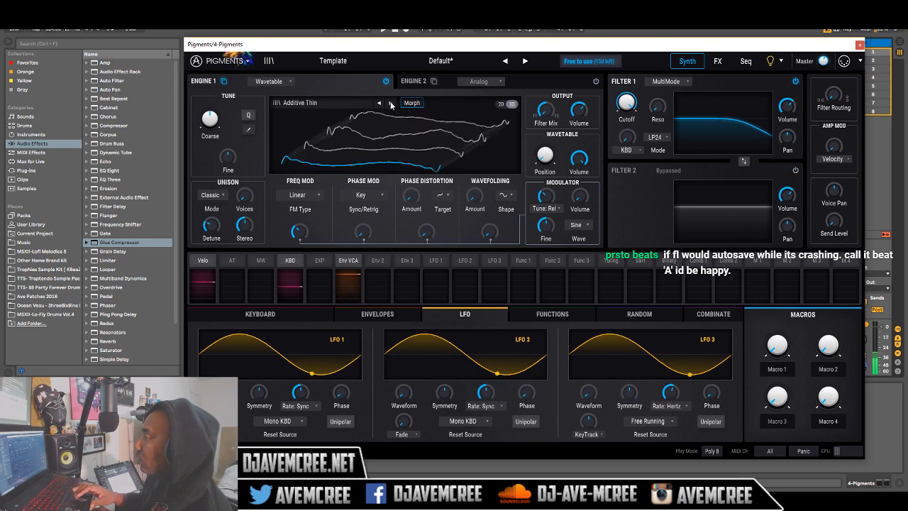
{"action": "left_click", "coordinate": [391, 104]}
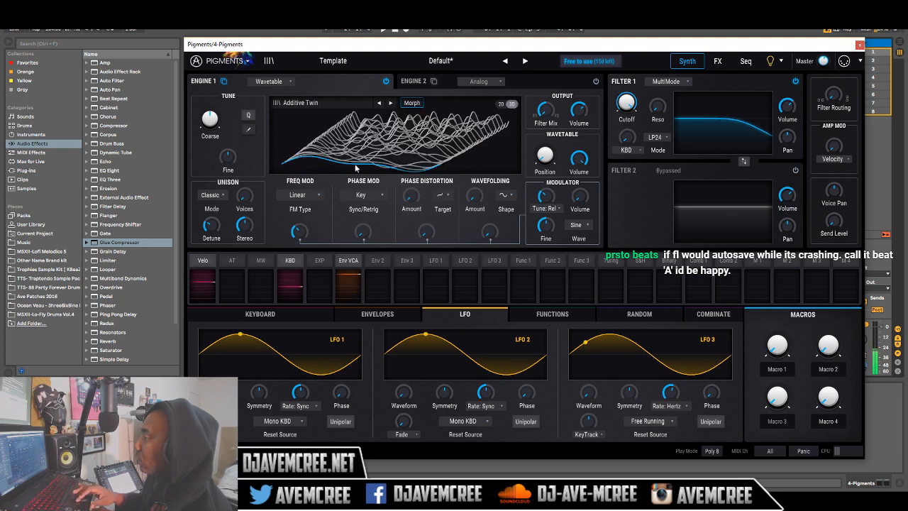
{"action": "left_click_drag", "start_coordinate": [299, 231], "coordinate": [298, 257]}
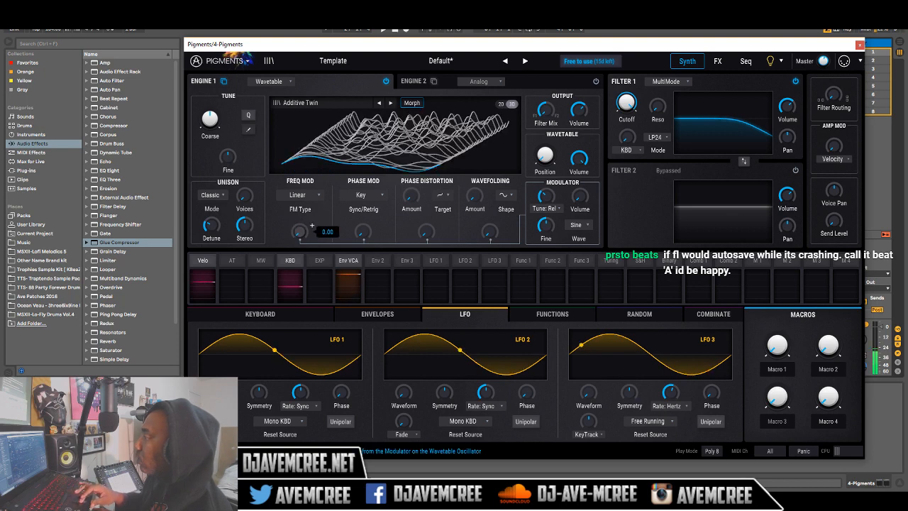
{"action": "mouse_move", "coordinate": [545, 163]}
{"action": "left_mouse_down"}
{"action": "mouse_move", "coordinate": [546, 128]}
{"action": "mouse_move", "coordinate": [545, 149]}
{"action": "left_mouse_up"}
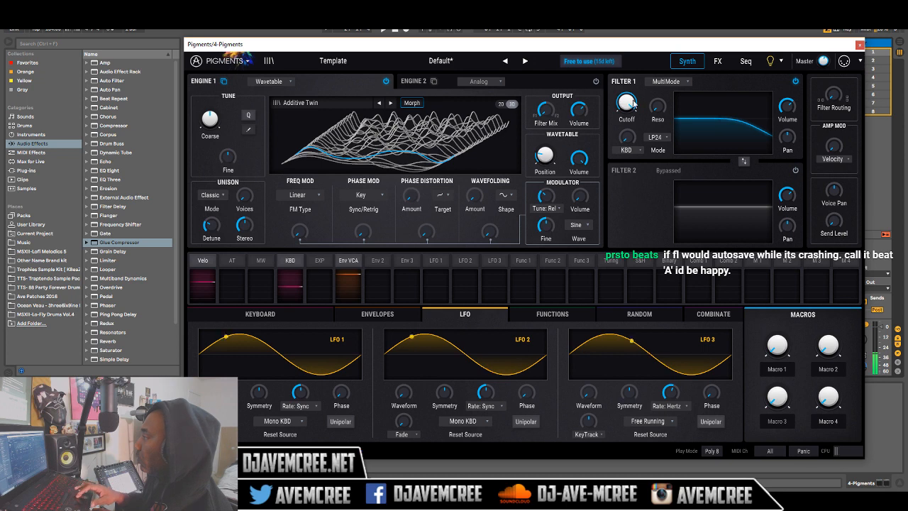
Lower the Filter 1 cutoff and raise its resonance to form a peak at the cutoff.
{"action": "left_click_drag", "start_coordinate": [627, 106], "coordinate": [628, 132]}
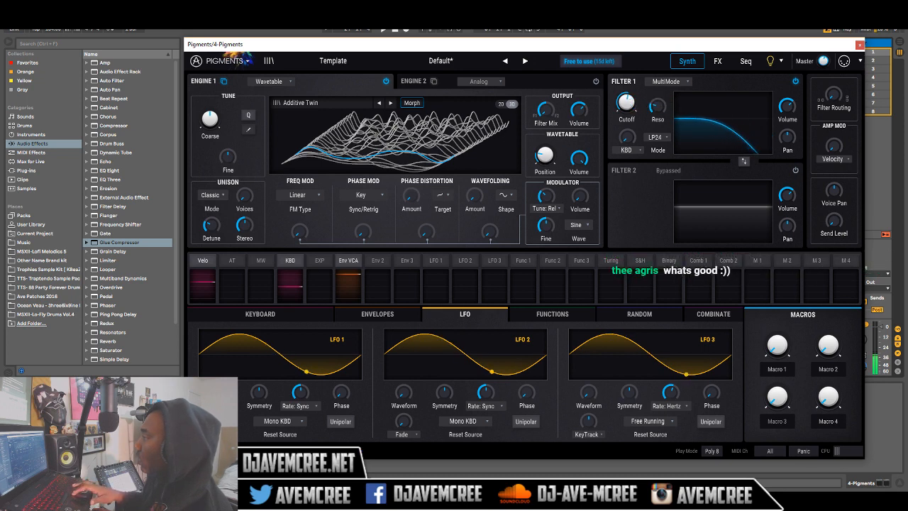
{"action": "left_click_drag", "start_coordinate": [693, 131], "coordinate": [723, 114]}
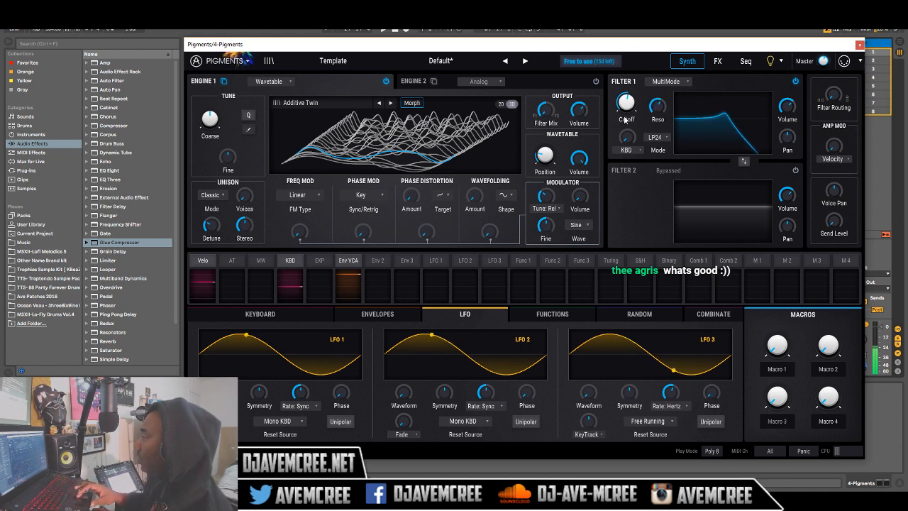
Modulate Engine 1's wavetable position with LFO 1 at an amount of 0.46.
{"action": "left_click", "coordinate": [558, 144]}
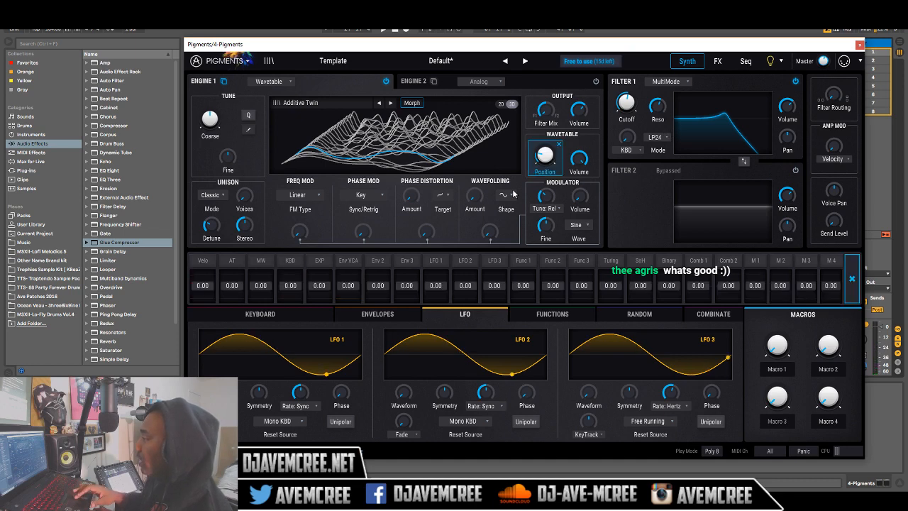
{"action": "left_click_drag", "start_coordinate": [435, 284], "coordinate": [435, 271]}
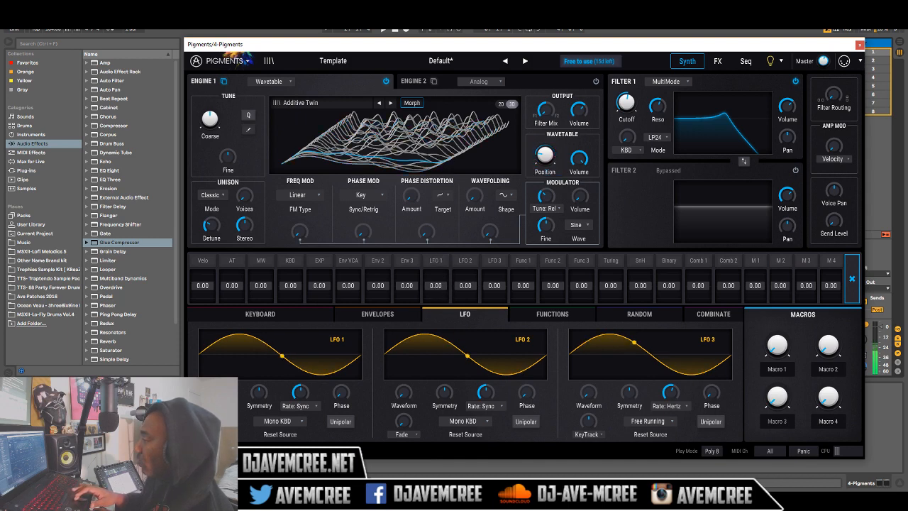
{"action": "left_click_drag", "start_coordinate": [437, 282], "coordinate": [437, 263]}
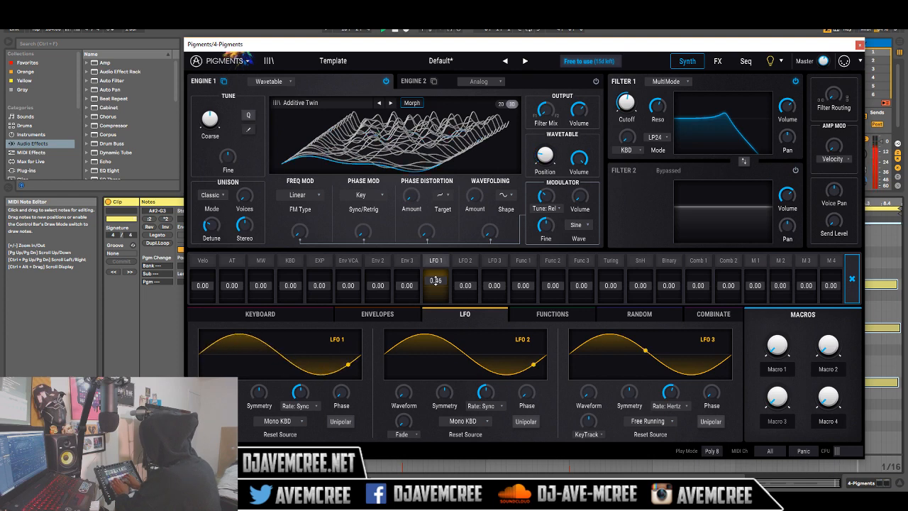
Open the devices of the 4 Pigments track and raise the Bus B reverb's dry/wet mix slightly.
{"action": "key", "text": "Tab"}
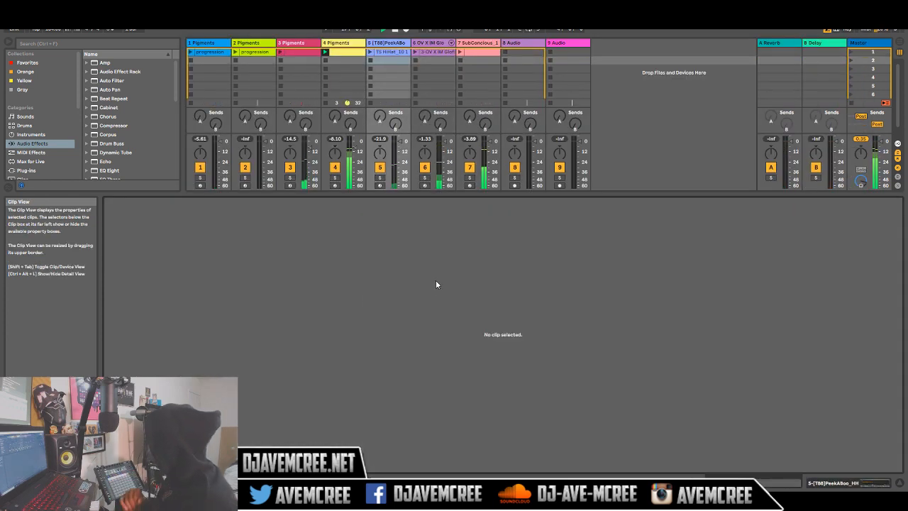
{"action": "double_click", "coordinate": [345, 44]}
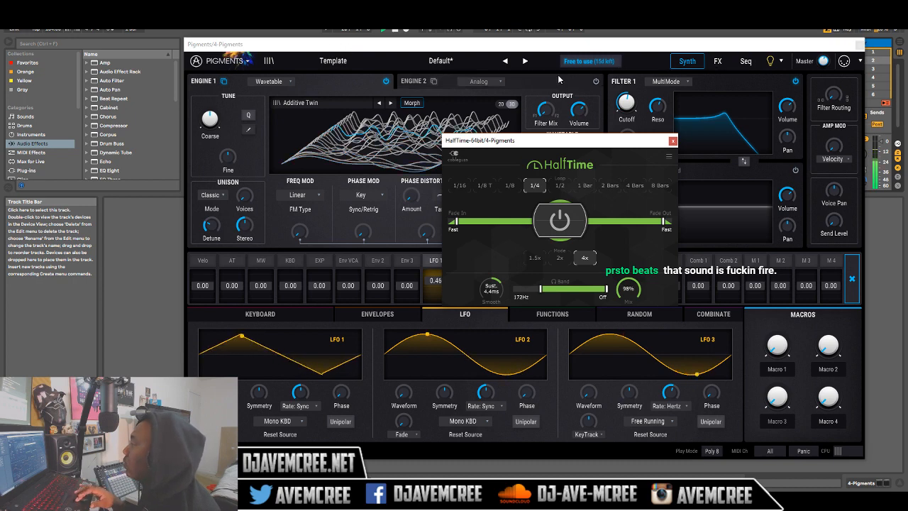
{"action": "left_click", "coordinate": [717, 61]}
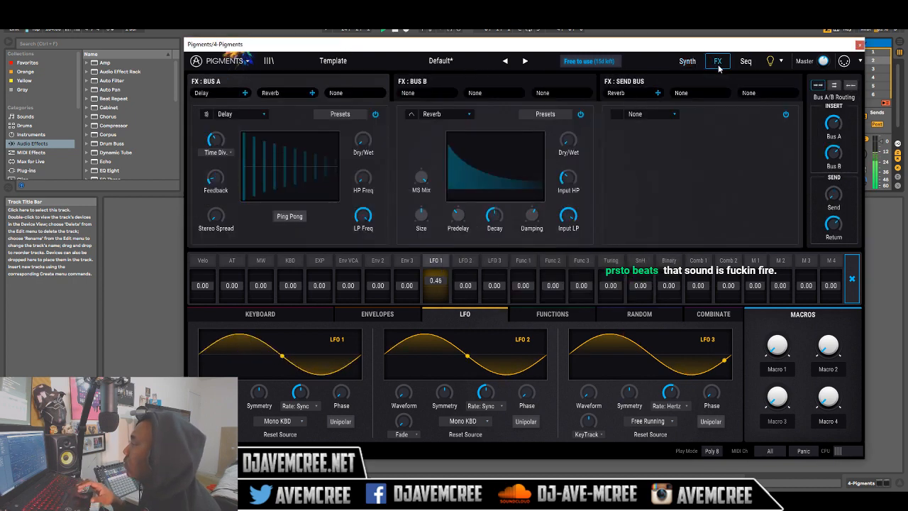
{"action": "mouse_move", "coordinate": [567, 139]}
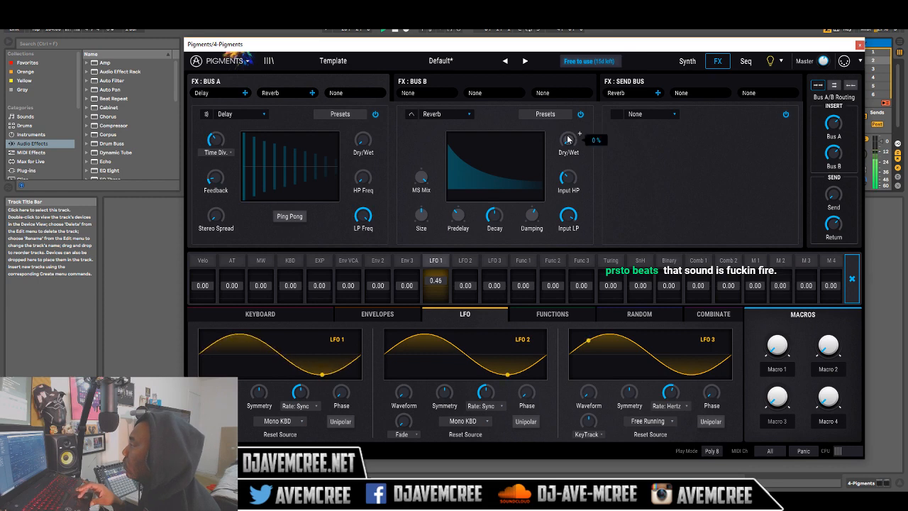
{"action": "scroll", "coordinate": [580, 133], "scroll_direction": "up", "scroll_amount": 3}
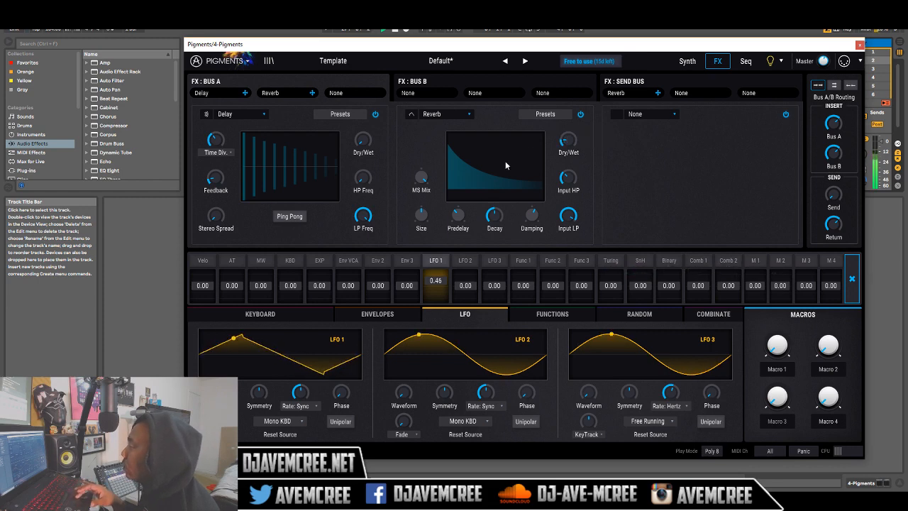
Set the Bus B reverb's size to 1.04 and lower its MS mix to about the midpoint.
{"action": "mouse_move", "coordinate": [426, 219]}
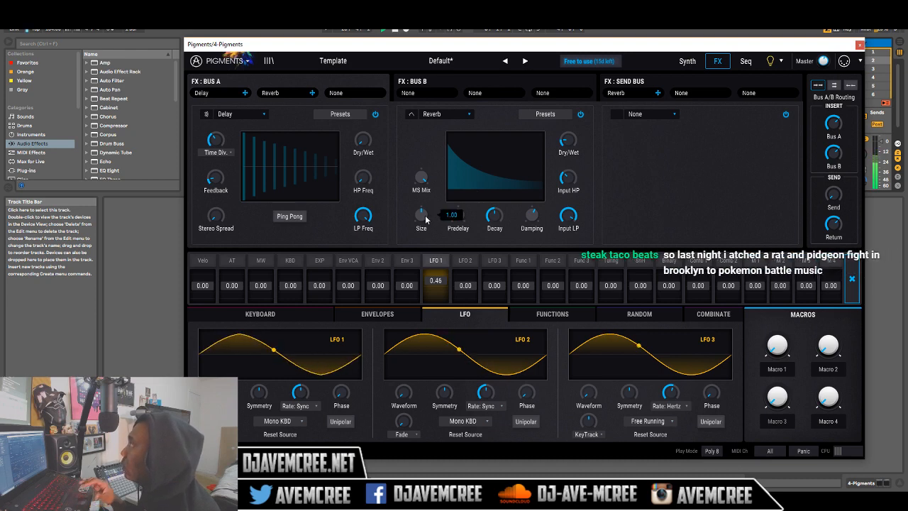
{"action": "mouse_move", "coordinate": [427, 219]}
{"action": "left_mouse_down"}
{"action": "mouse_move", "coordinate": [426, 210]}
{"action": "mouse_move", "coordinate": [422, 230]}
{"action": "mouse_move", "coordinate": [421, 222]}
{"action": "left_mouse_up"}
{"action": "key", "text": "space"}
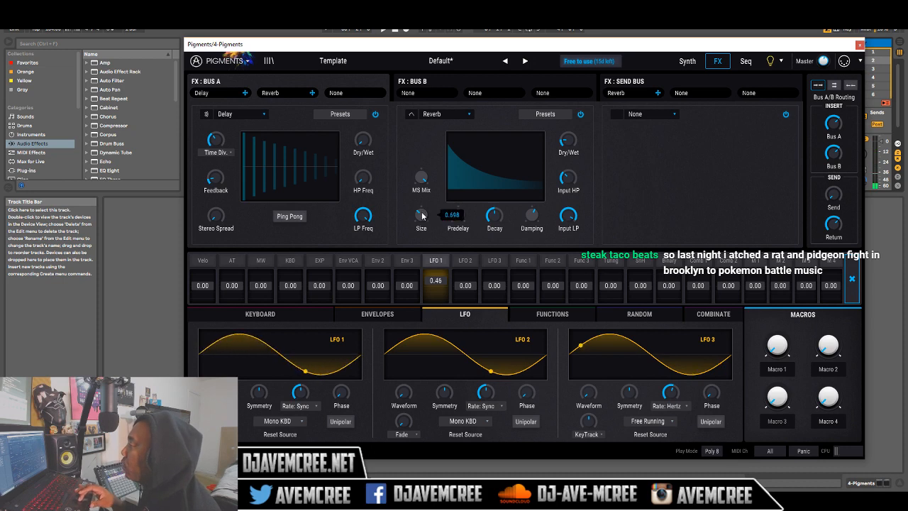
{"action": "mouse_move", "coordinate": [424, 217]}
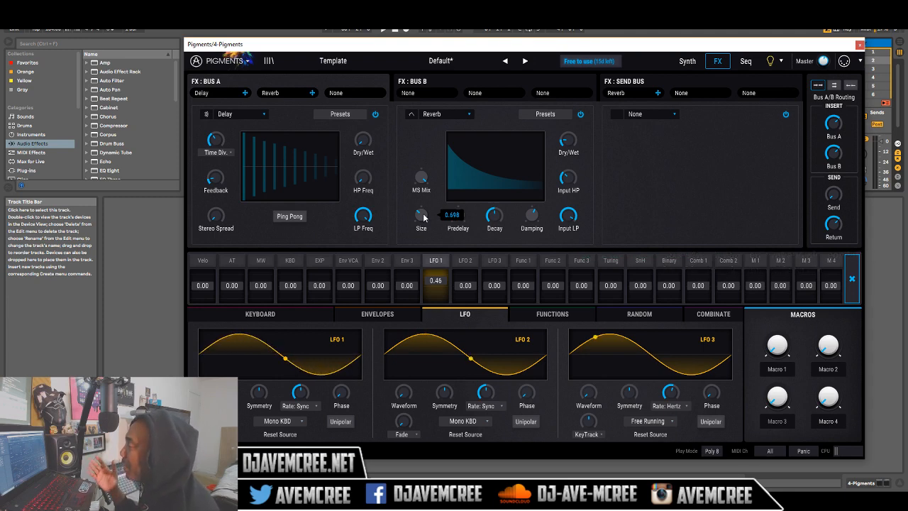
{"action": "left_click_drag", "start_coordinate": [424, 215], "coordinate": [423, 210]}
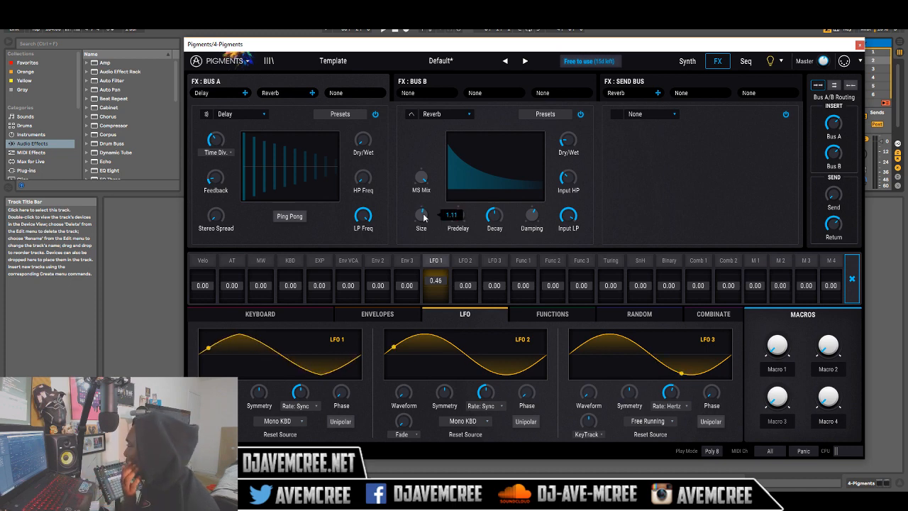
{"action": "left_click_drag", "start_coordinate": [423, 218], "coordinate": [424, 221]}
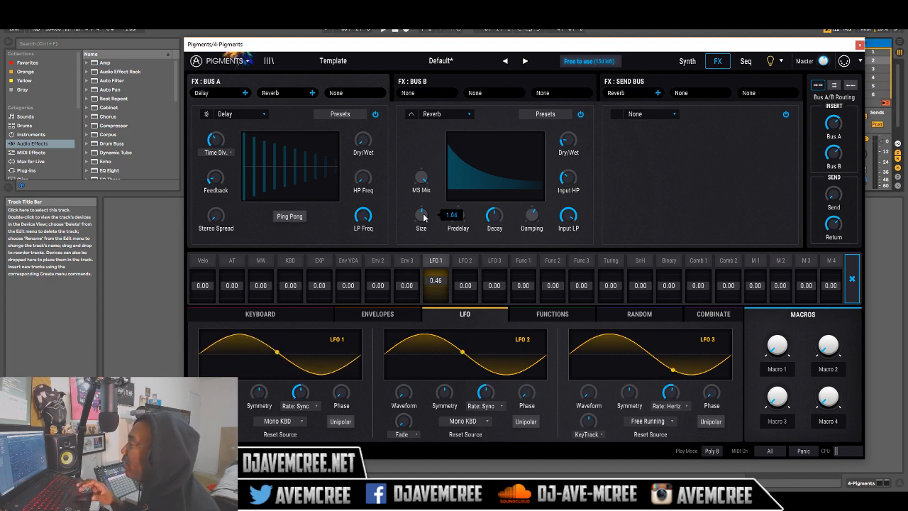
{"action": "mouse_move", "coordinate": [427, 181]}
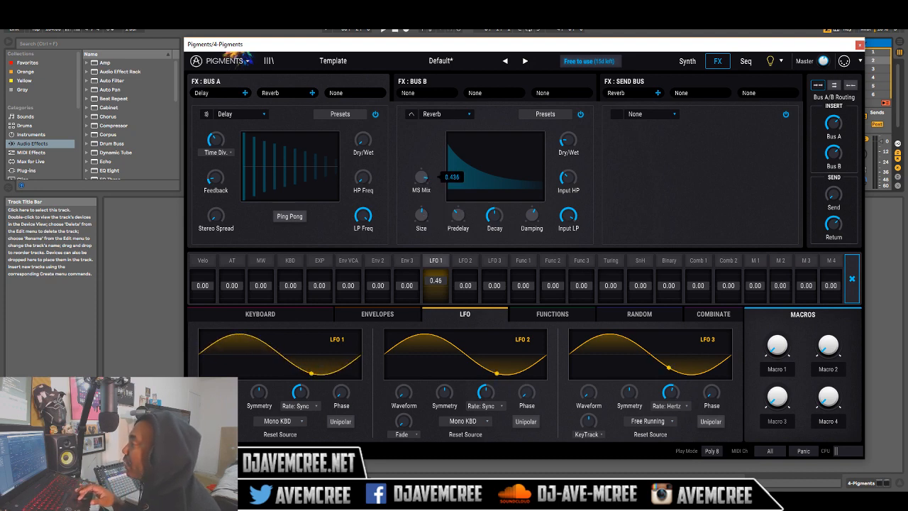
{"action": "scroll", "coordinate": [426, 177], "scroll_direction": "down", "scroll_amount": 5}
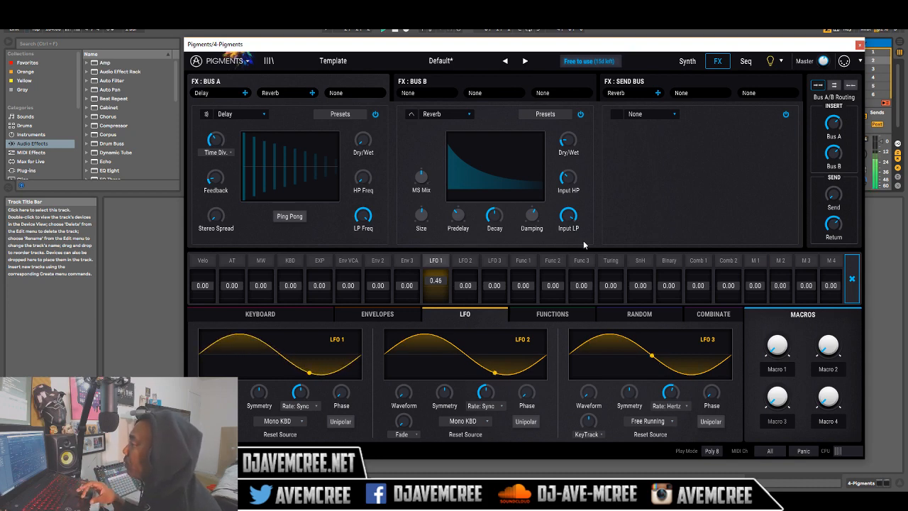
Give the Env VCA envelope a slow attack, slightly below 7.10 s.
{"action": "left_click", "coordinate": [404, 314]}
{"action": "mouse_move", "coordinate": [218, 392]}
{"action": "left_mouse_down"}
{"action": "mouse_move", "coordinate": [218, 365]}
{"action": "mouse_move", "coordinate": [218, 407]}
{"action": "left_mouse_up"}
{"action": "mouse_move", "coordinate": [218, 392]}
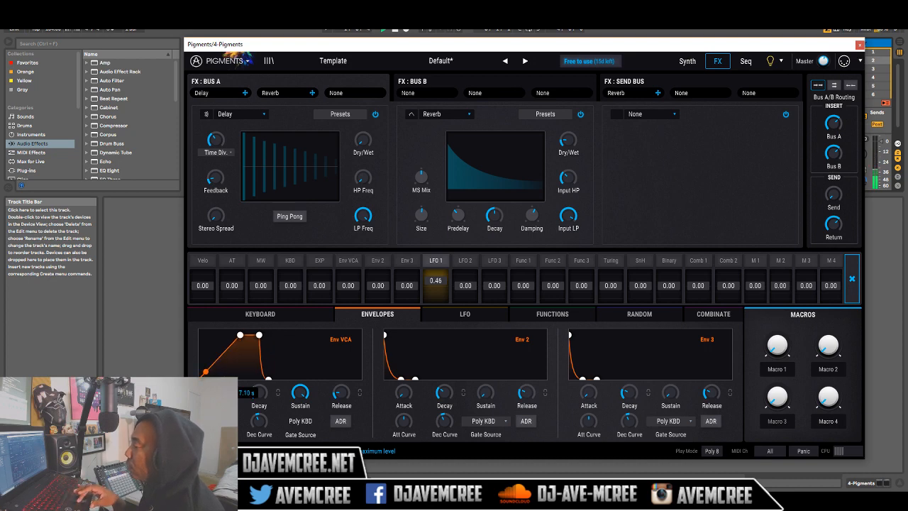
{"action": "left_click_drag", "start_coordinate": [218, 392], "coordinate": [217, 399]}
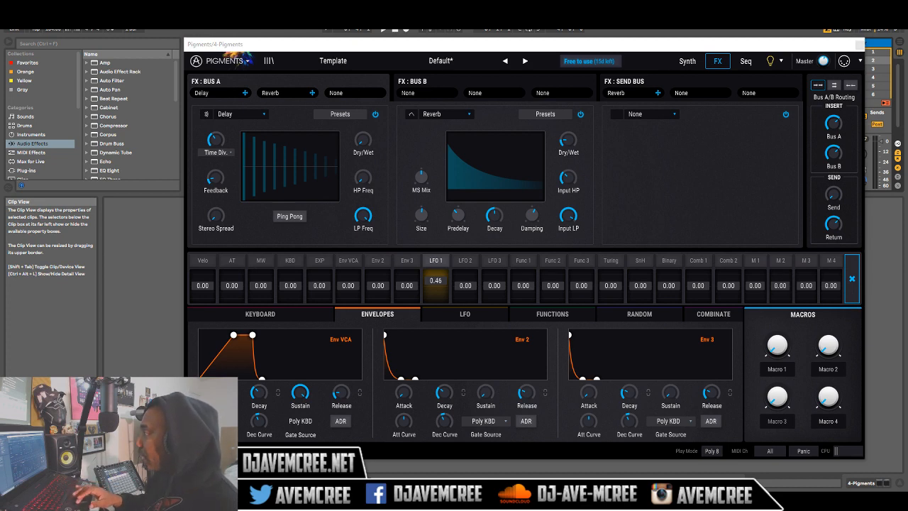
Start playback, replace the Bus A delay with Distortion and set its drive to 4.46 dB.
{"action": "left_click", "coordinate": [652, 48]}
{"action": "key", "text": "space"}
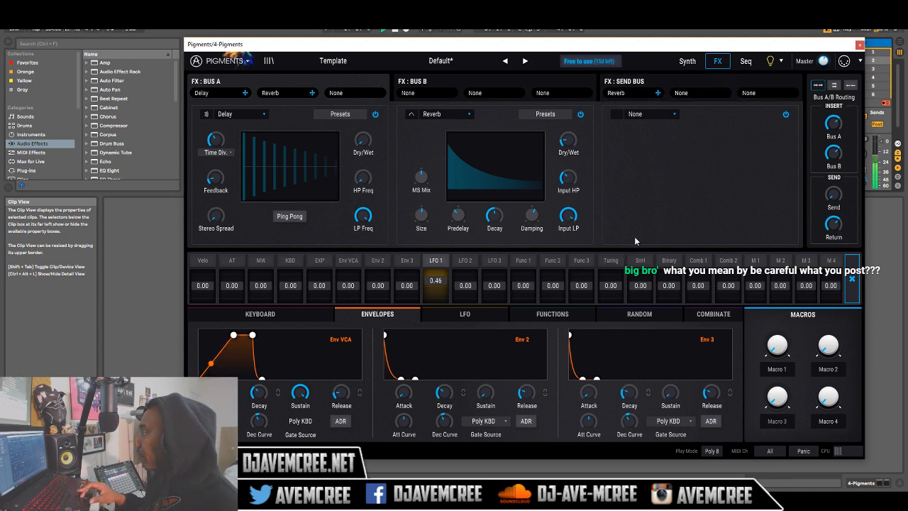
{"action": "left_click", "coordinate": [263, 115]}
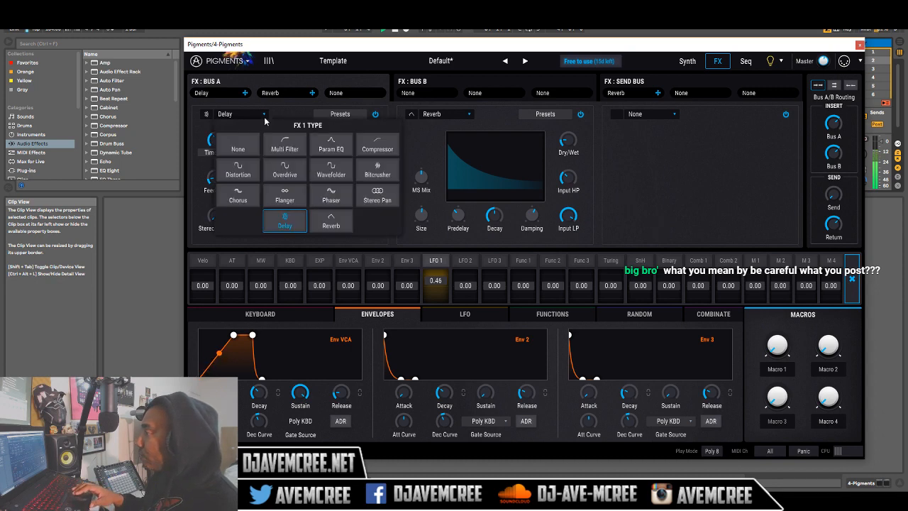
{"action": "left_click", "coordinate": [247, 171]}
{"action": "mouse_move", "coordinate": [276, 210]}
{"action": "left_click_drag", "start_coordinate": [265, 215], "coordinate": [265, 260]}
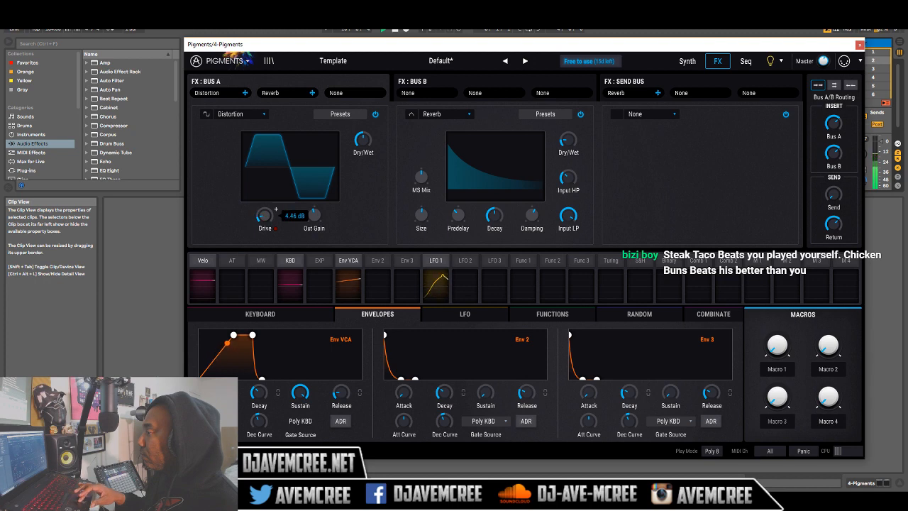
Modulate the Bus A Distortion drive with Env VCA at an amount of 0.29.
{"action": "left_click", "coordinate": [275, 210]}
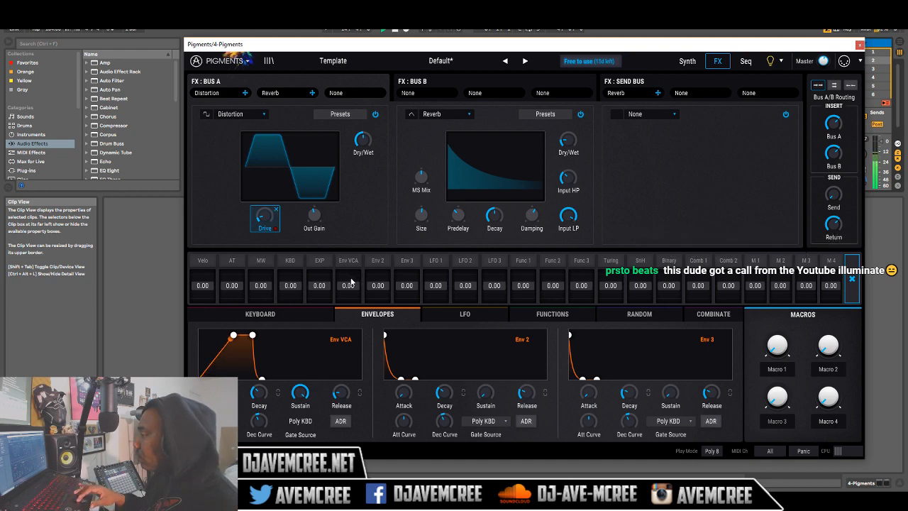
{"action": "left_click_drag", "start_coordinate": [348, 285], "coordinate": [348, 277]}
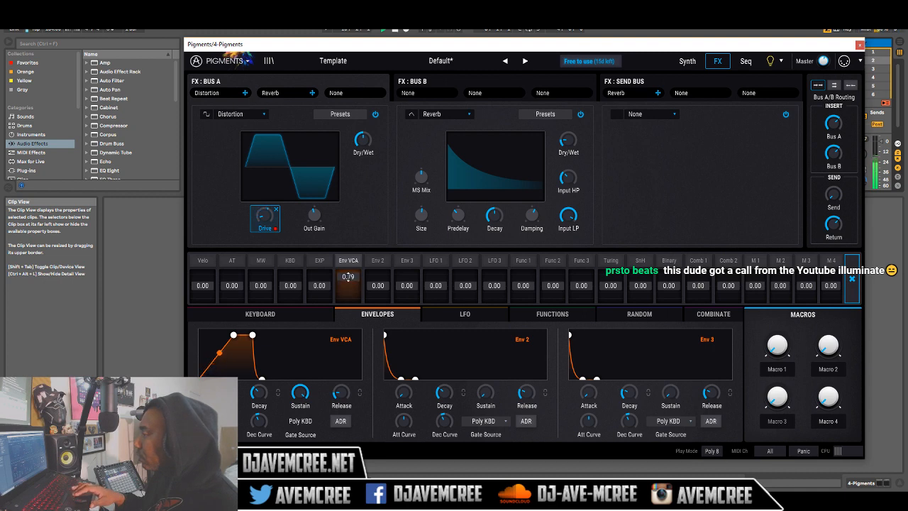
{"action": "left_click_drag", "start_coordinate": [348, 276], "coordinate": [348, 286]}
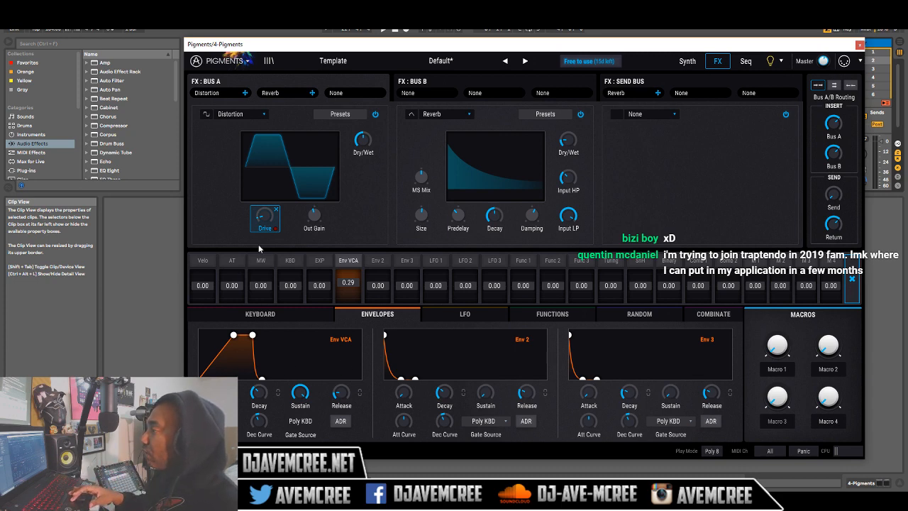
Change the first Bus A effect from Distortion to Overdrive.
{"action": "left_click", "coordinate": [334, 116]}
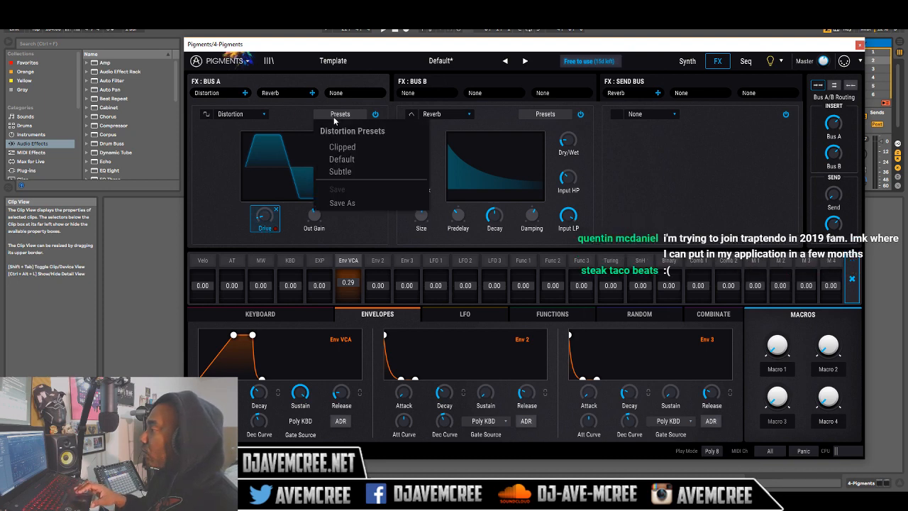
{"action": "left_click", "coordinate": [276, 120]}
{"action": "left_click", "coordinate": [262, 117]}
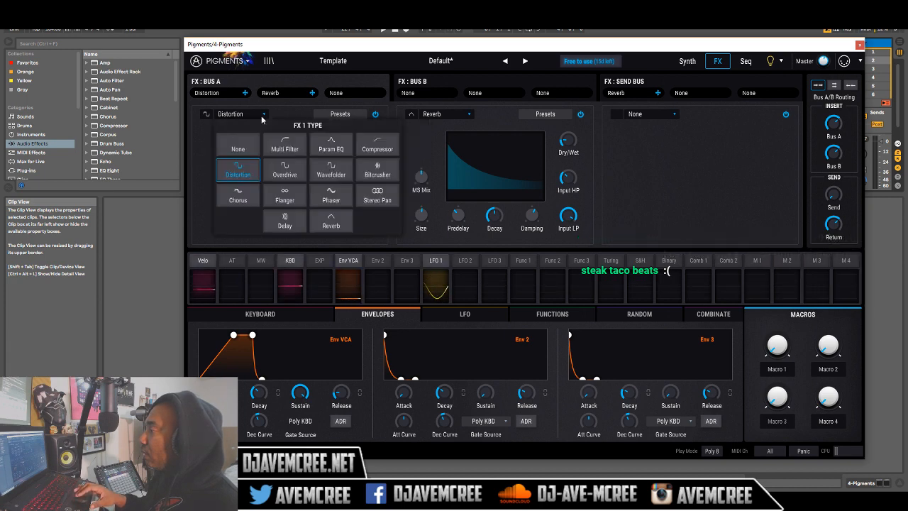
{"action": "left_click", "coordinate": [285, 170]}
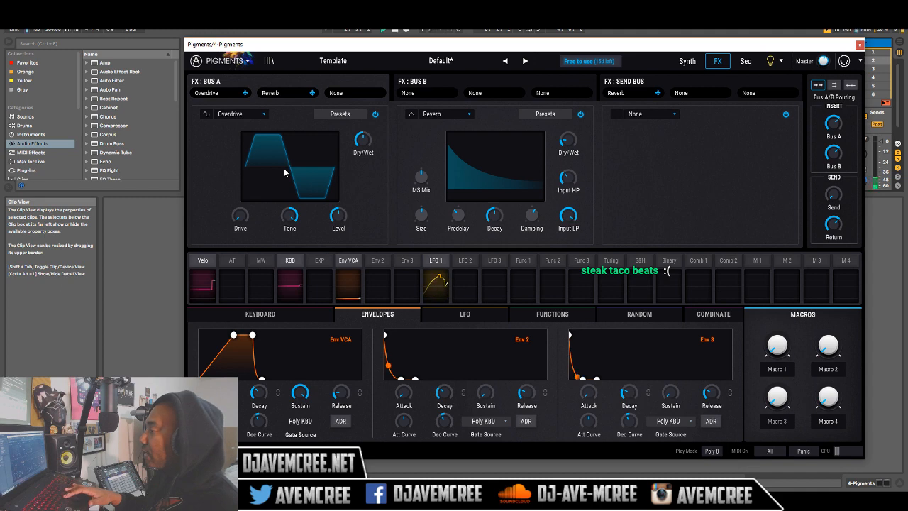
Modulate the Bus A Overdrive's drive with Env VCA at 0.08, and replace the Overdrive with Flanger.
{"action": "left_click", "coordinate": [252, 211]}
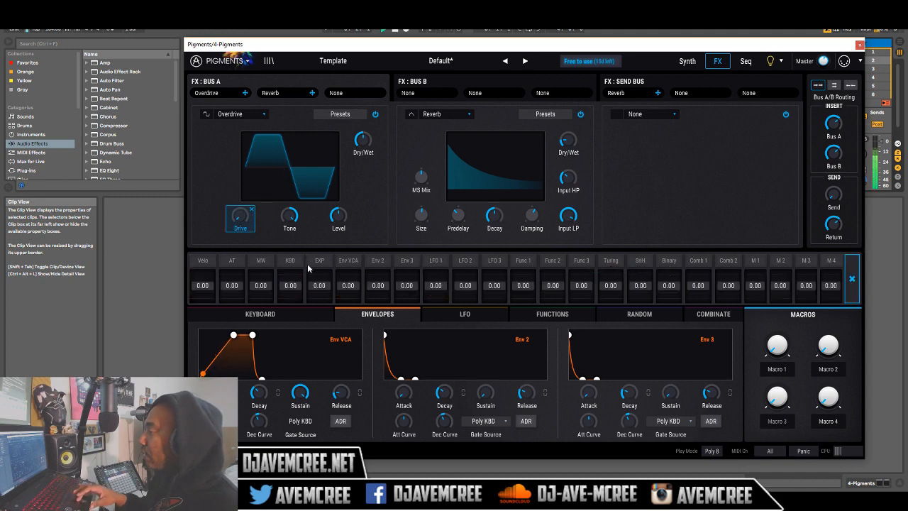
{"action": "left_click_drag", "start_coordinate": [348, 282], "coordinate": [348, 280]}
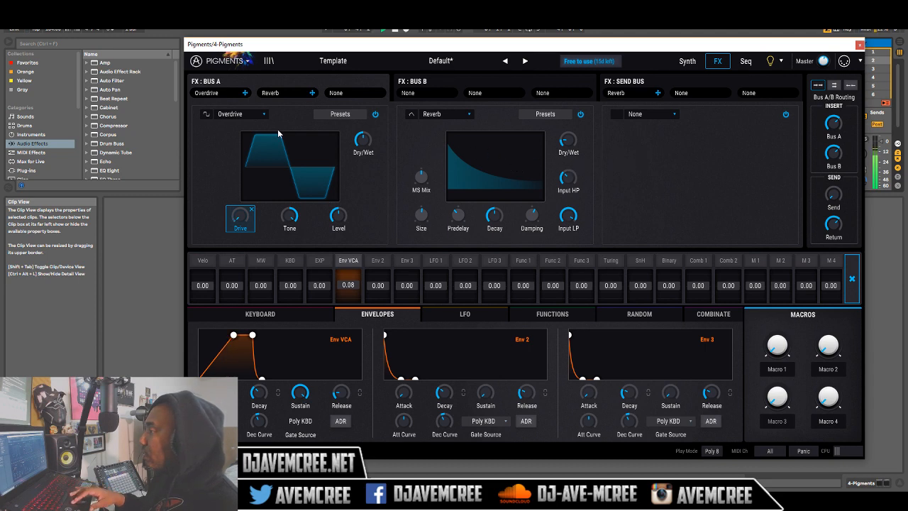
{"action": "left_click", "coordinate": [259, 117]}
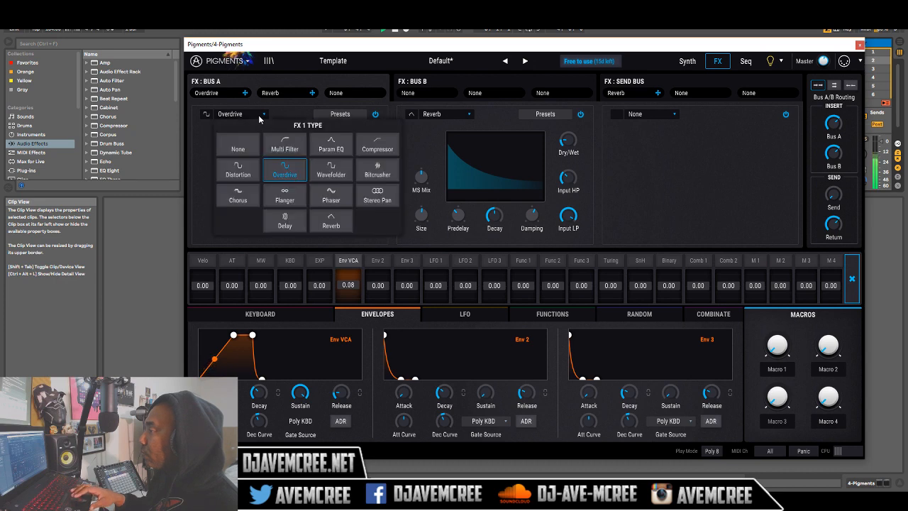
{"action": "left_click", "coordinate": [283, 201]}
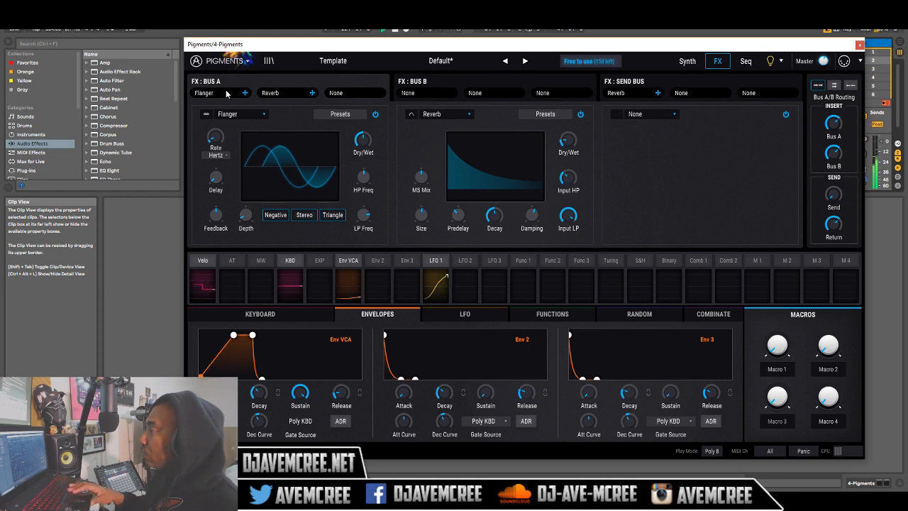
View the effects on Bus B and the send bus, and return to the Bus A effects.
{"action": "left_click", "coordinate": [454, 83]}
{"action": "left_click", "coordinate": [633, 84]}
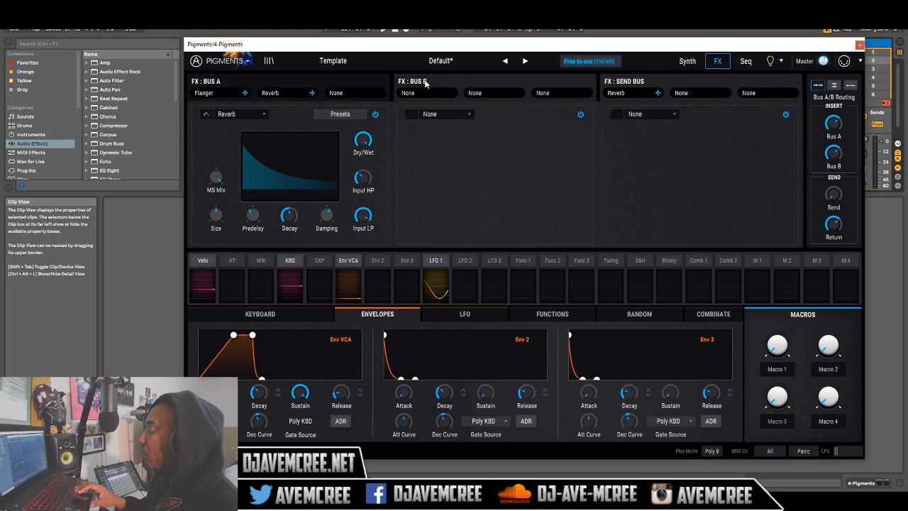
{"action": "left_click", "coordinate": [335, 83]}
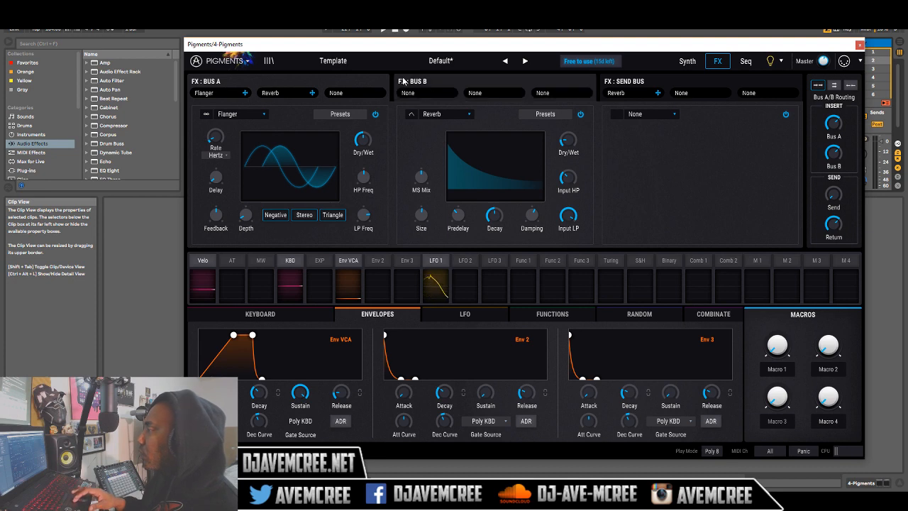
Try switching Engine 2 on and off, check the effects page and return to the Engine 1 wavetable.
{"action": "left_click", "coordinate": [685, 61]}
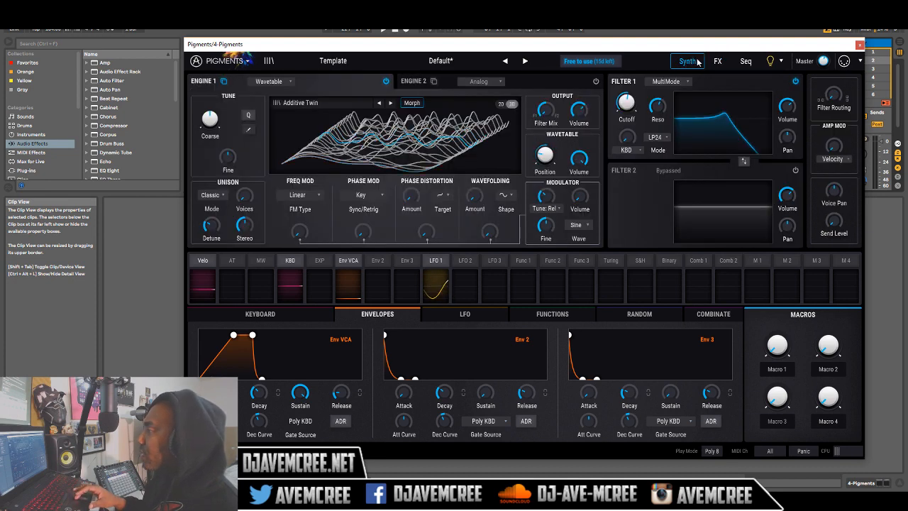
{"action": "left_click", "coordinate": [422, 84]}
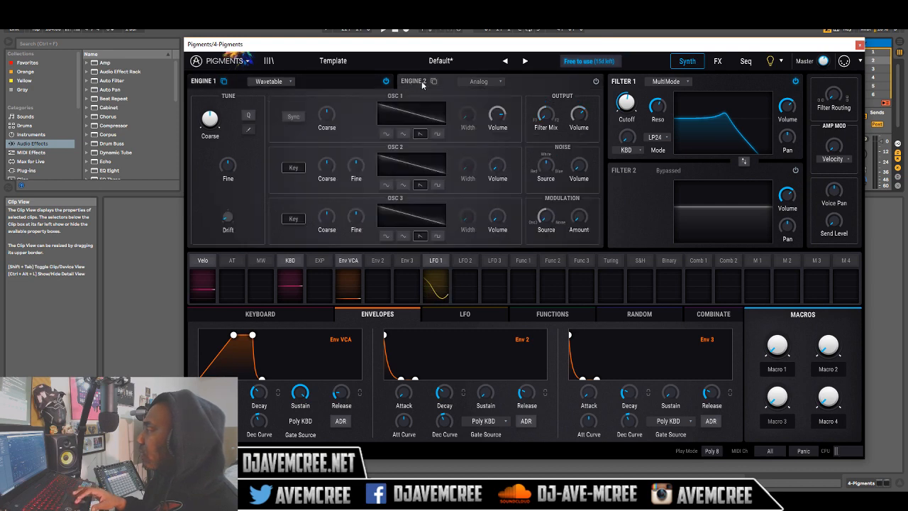
{"action": "left_click", "coordinate": [596, 82]}
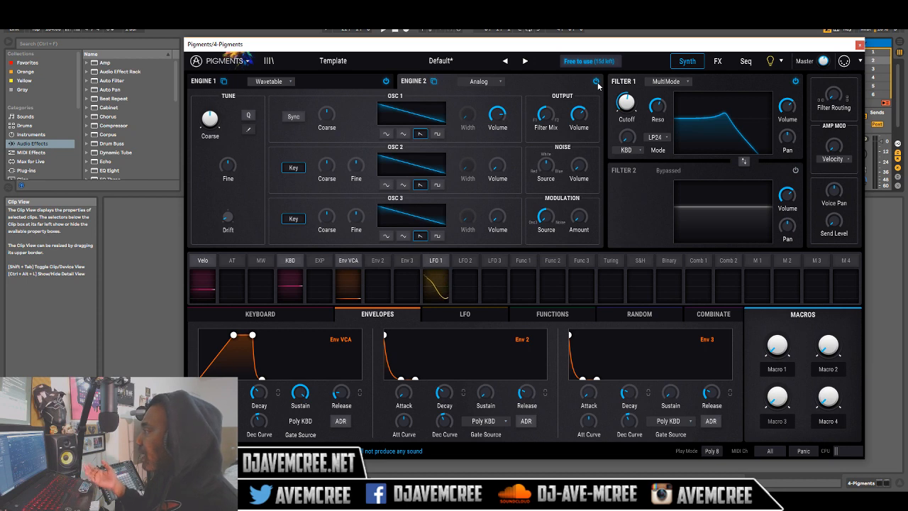
{"action": "left_click", "coordinate": [597, 83]}
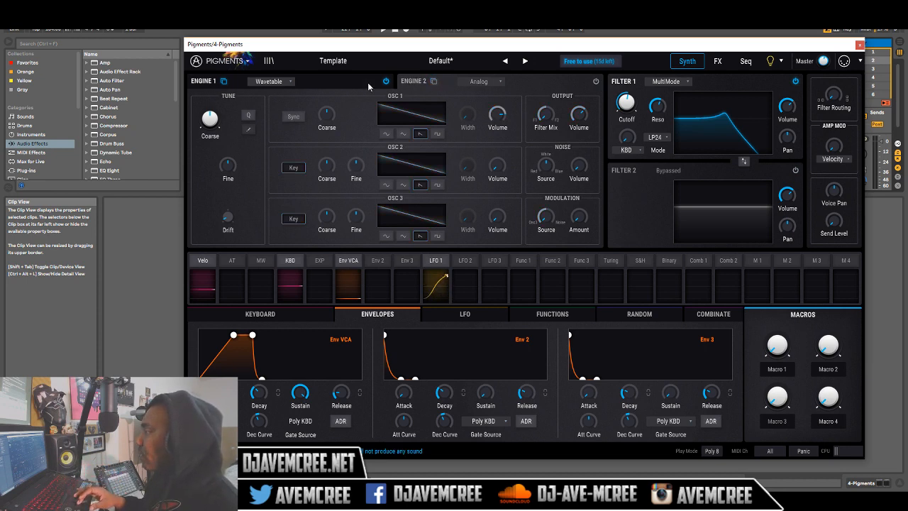
{"action": "left_click", "coordinate": [718, 61]}
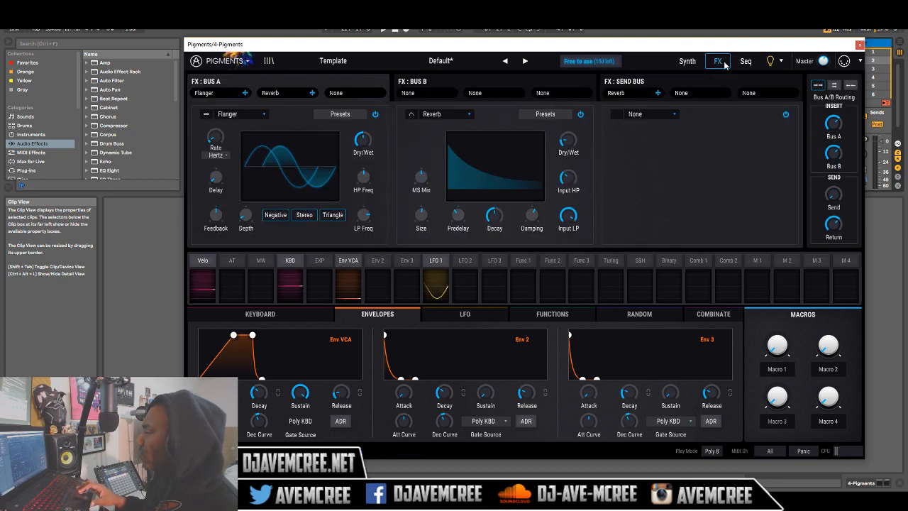
{"action": "left_click", "coordinate": [688, 61]}
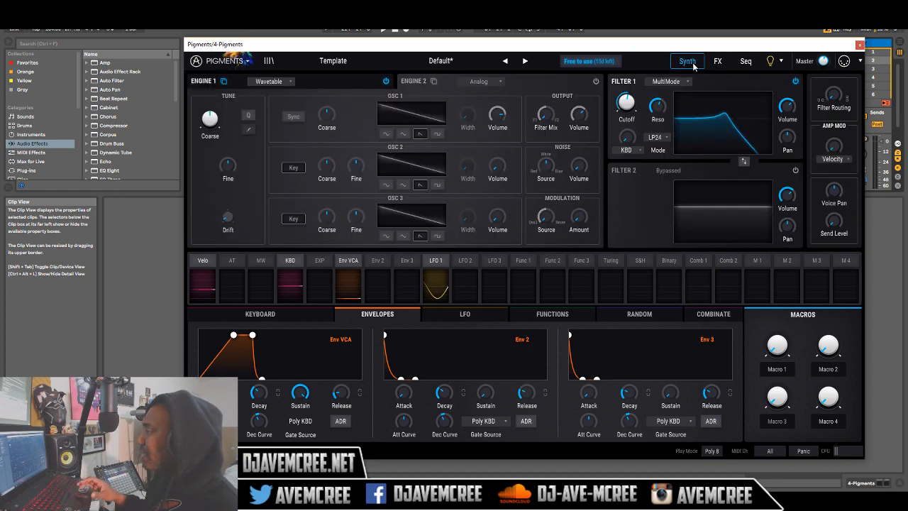
{"action": "left_click", "coordinate": [346, 81]}
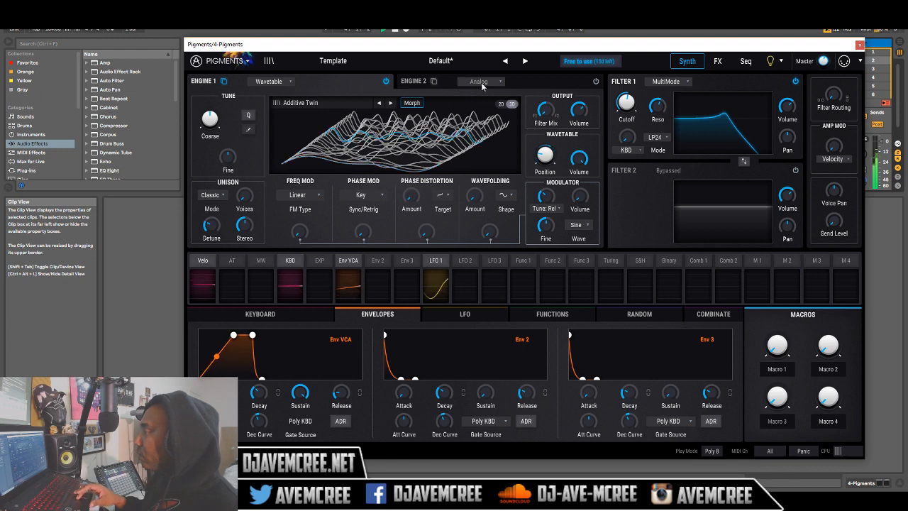
Enable Engine 2 with the Analog engine type.
{"action": "left_click", "coordinate": [548, 84]}
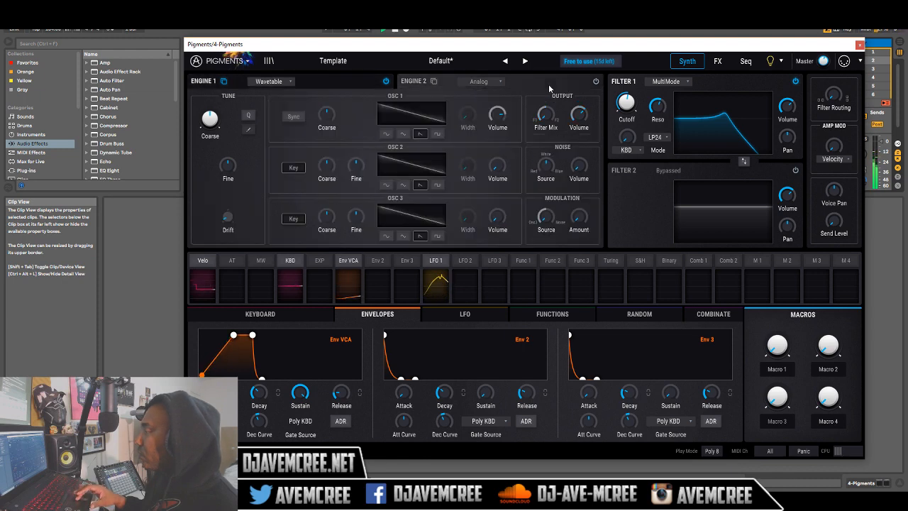
{"action": "left_click", "coordinate": [593, 83]}
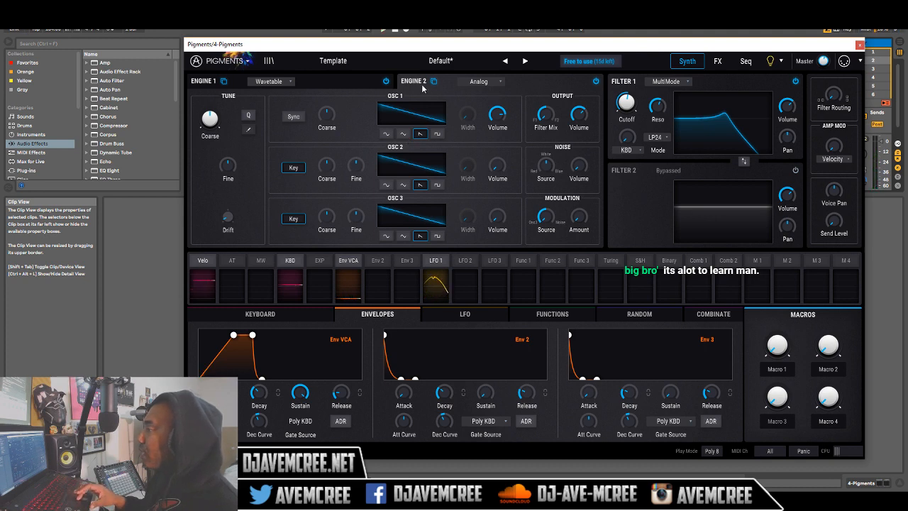
{"action": "left_click", "coordinate": [488, 83]}
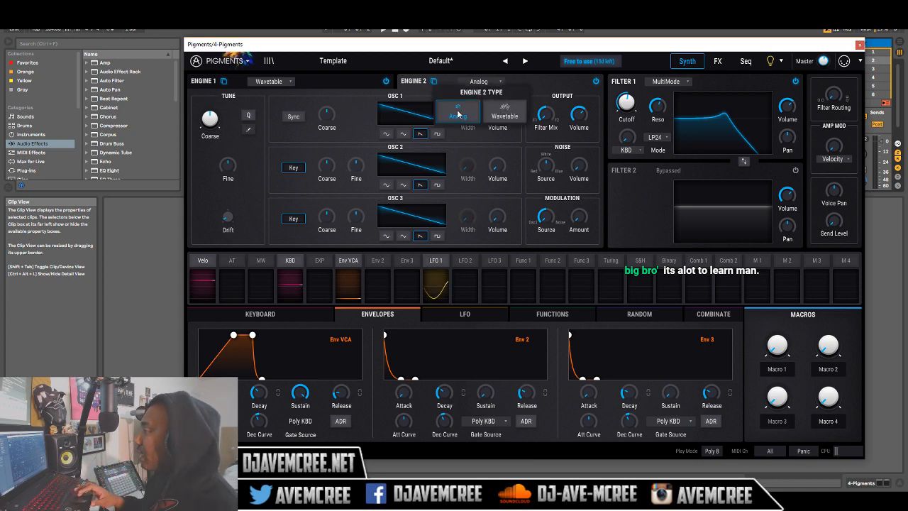
{"action": "left_click", "coordinate": [458, 111]}
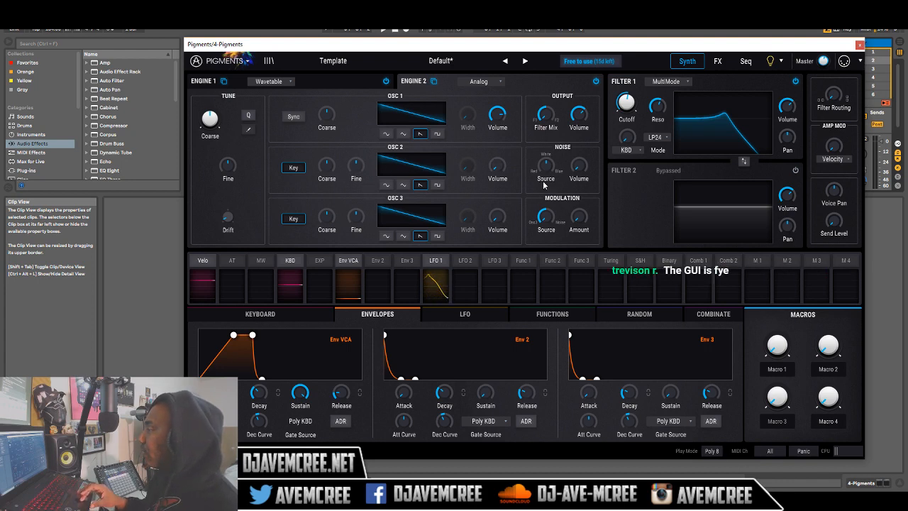
Set the Engine 2 noise source to 1.00 and blend in the noise at a low volume.
{"action": "mouse_move", "coordinate": [579, 173]}
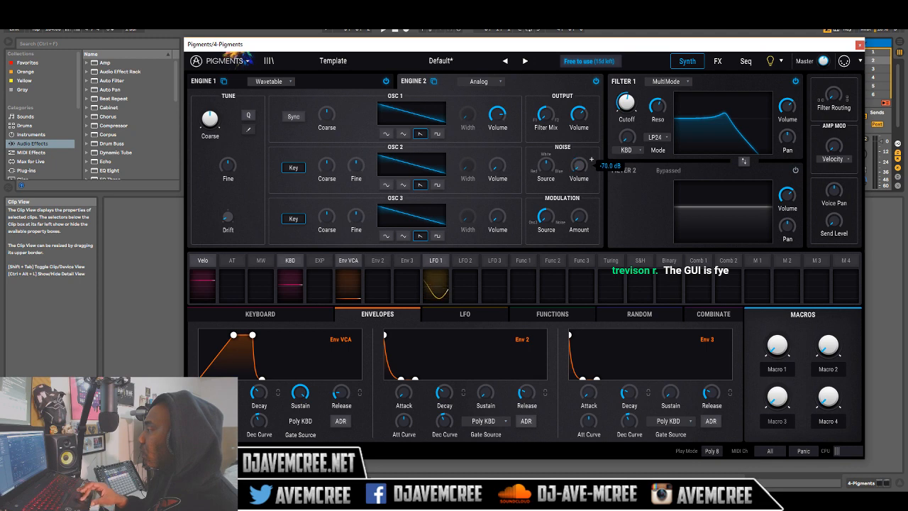
{"action": "mouse_move", "coordinate": [548, 165]}
{"action": "left_click_drag", "start_coordinate": [548, 164], "coordinate": [548, 142]}
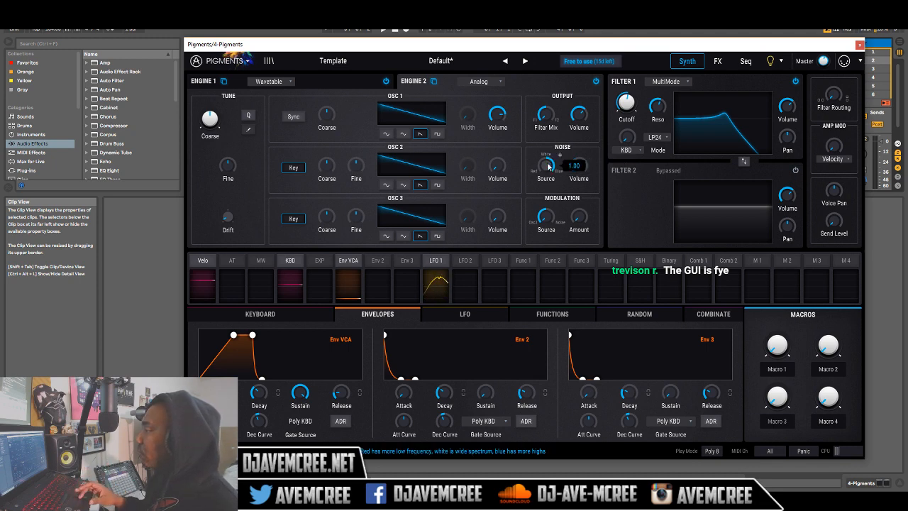
{"action": "mouse_move", "coordinate": [577, 170]}
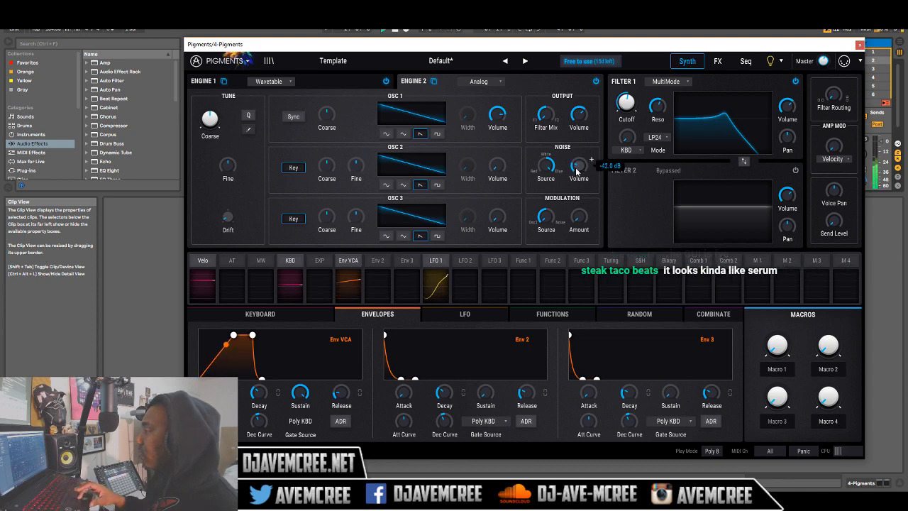
{"action": "left_click_drag", "start_coordinate": [576, 169], "coordinate": [594, 164]}
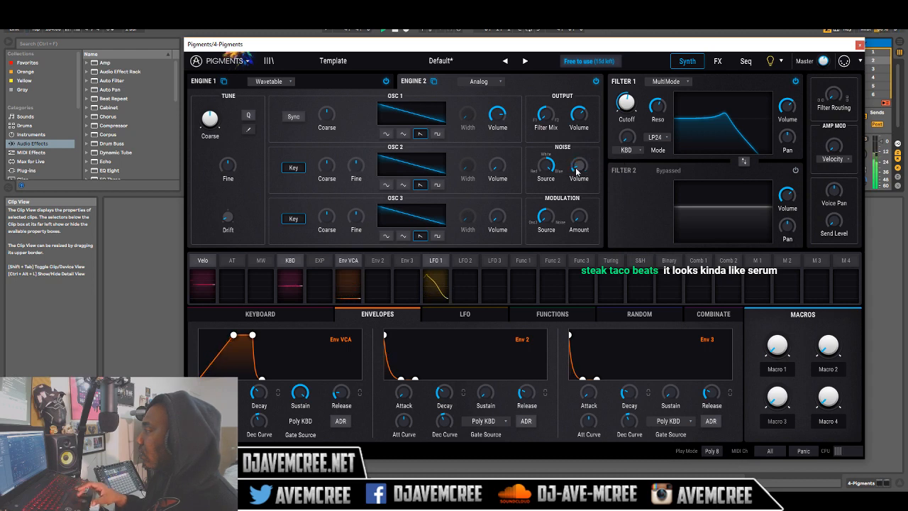
Lower the Filter 1 cutoff to 179 Hz and try modulating it with Env VCA, resetting the amount to 0.00.
{"action": "mouse_move", "coordinate": [638, 91]}
{"action": "left_mouse_down"}
{"action": "mouse_move", "coordinate": [638, 102]}
{"action": "mouse_move", "coordinate": [637, 93]}
{"action": "left_mouse_up"}
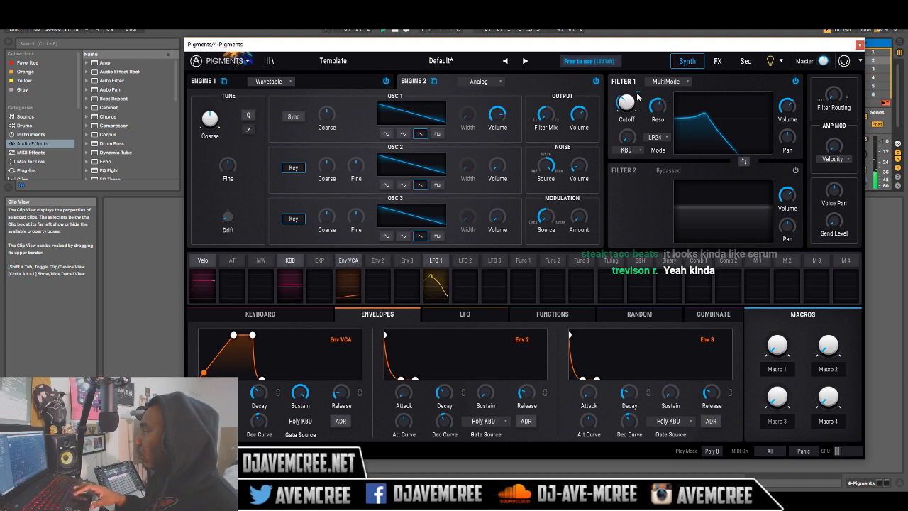
{"action": "left_click", "coordinate": [637, 93]}
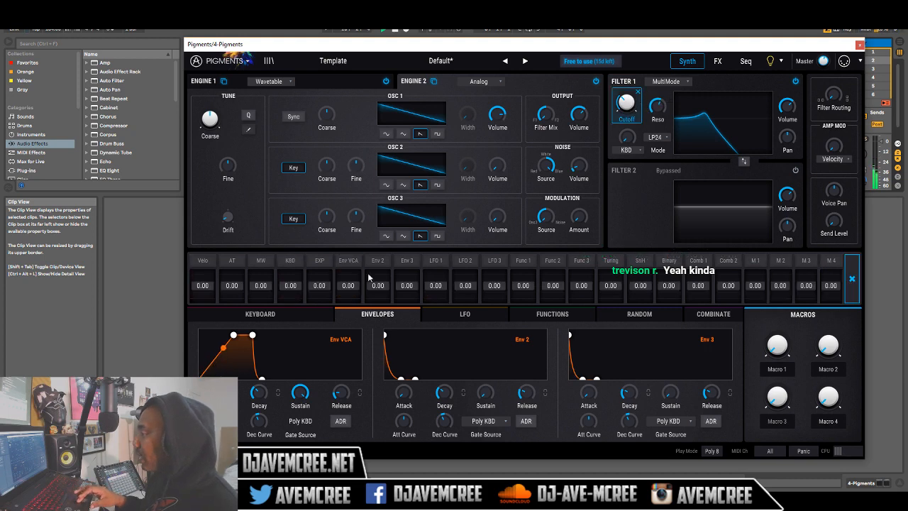
{"action": "left_click_drag", "start_coordinate": [345, 281], "coordinate": [347, 285]}
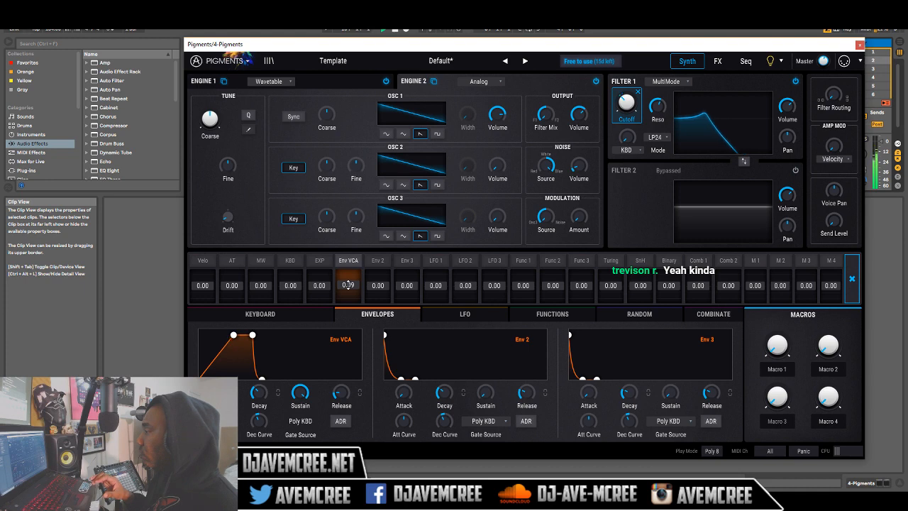
{"action": "double_click", "coordinate": [347, 285]}
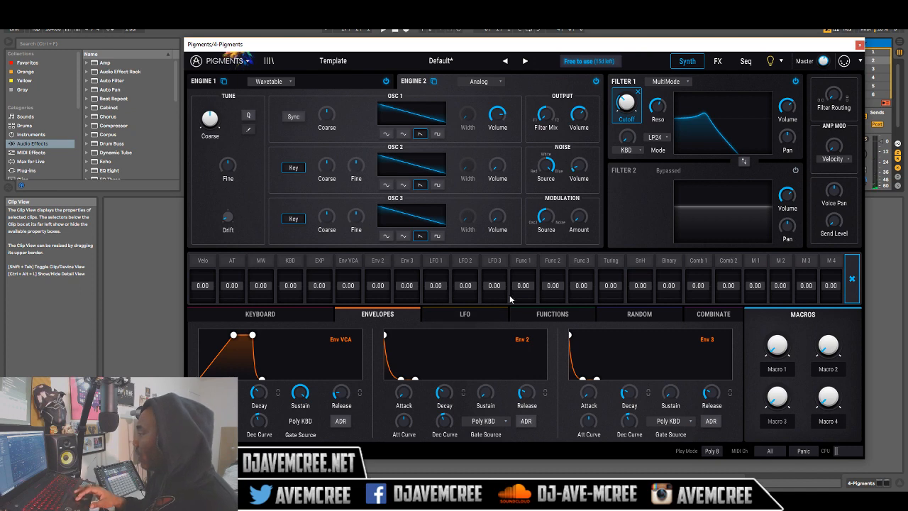
Shape Function 1 into a rising ramp ending at level 1.00, with a Sync Binary rate.
{"action": "left_click", "coordinate": [534, 317]}
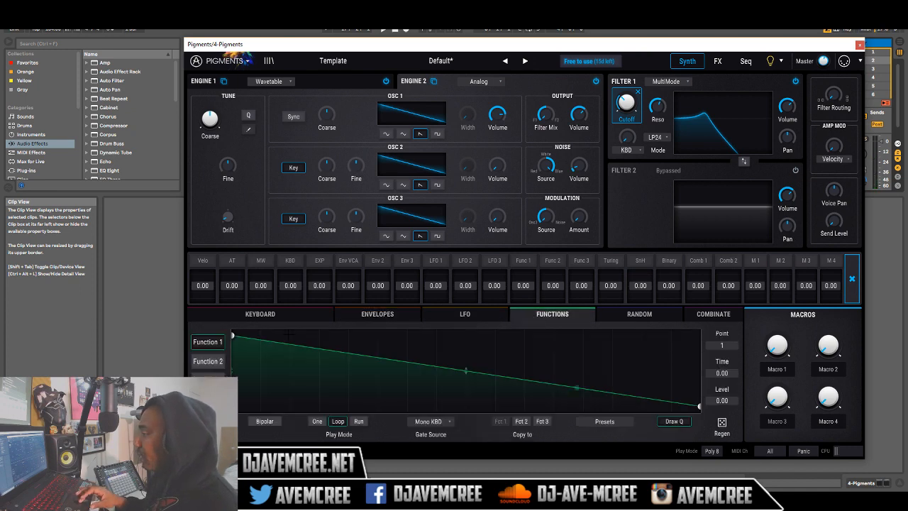
{"action": "left_click_drag", "start_coordinate": [234, 336], "coordinate": [698, 334]}
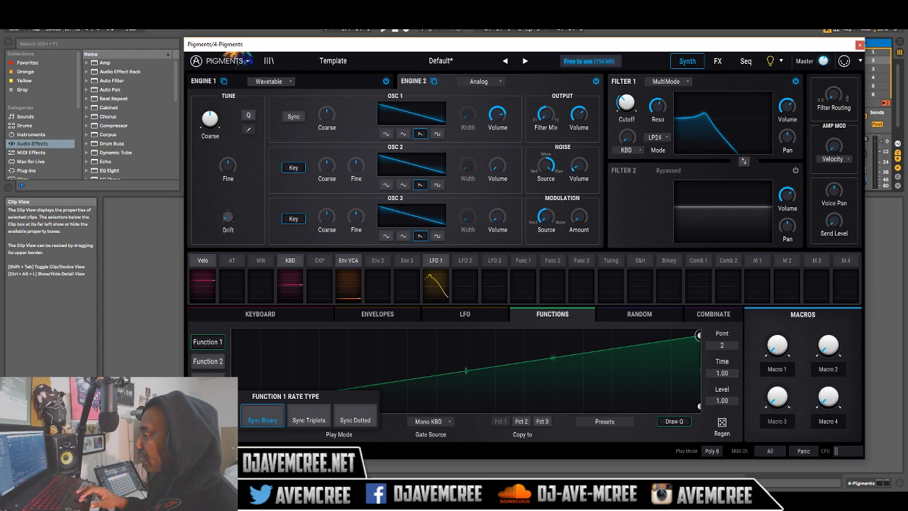
{"action": "left_click", "coordinate": [248, 438]}
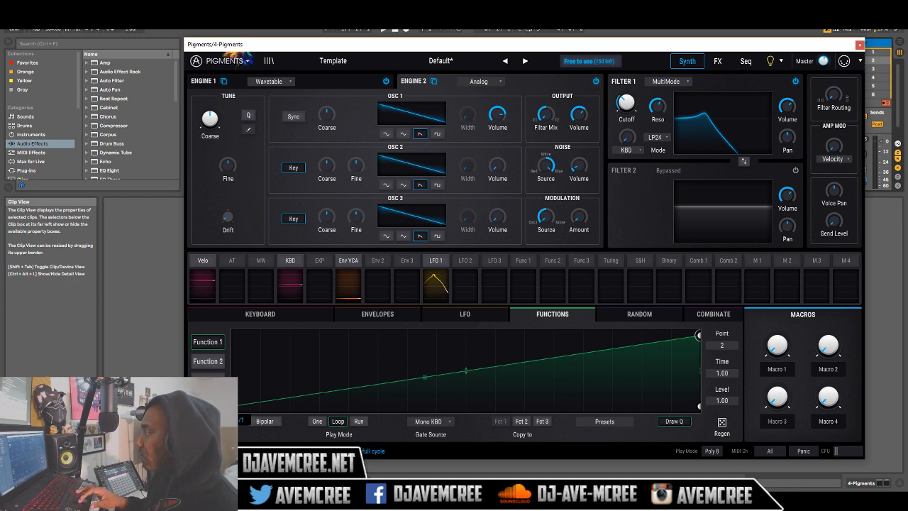
Modulate the Filter 1 cutoff with Func 1 by a positive amount.
{"action": "mouse_move", "coordinate": [638, 98]}
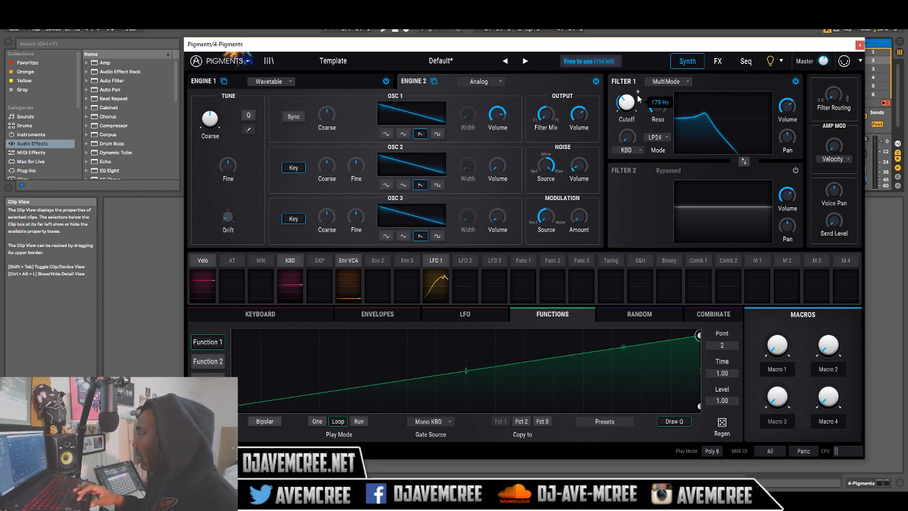
{"action": "left_click", "coordinate": [637, 91]}
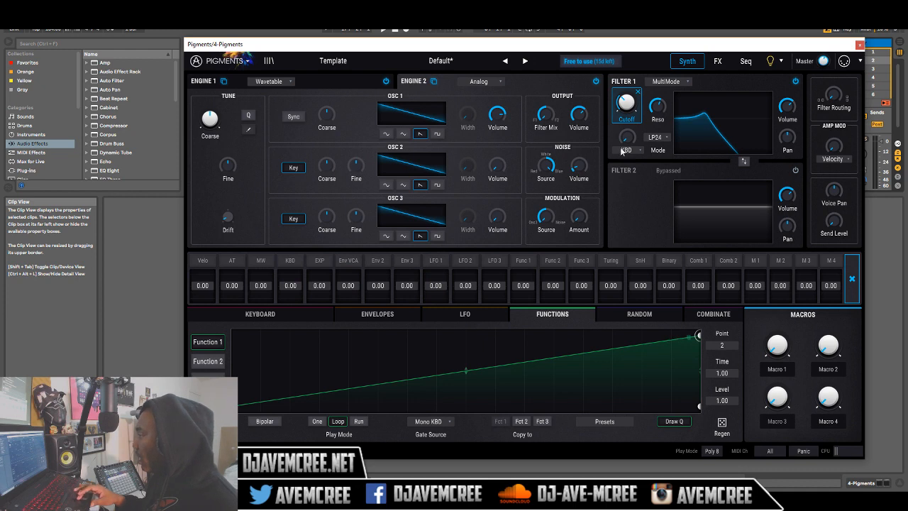
{"action": "left_click_drag", "start_coordinate": [523, 285], "coordinate": [523, 276]}
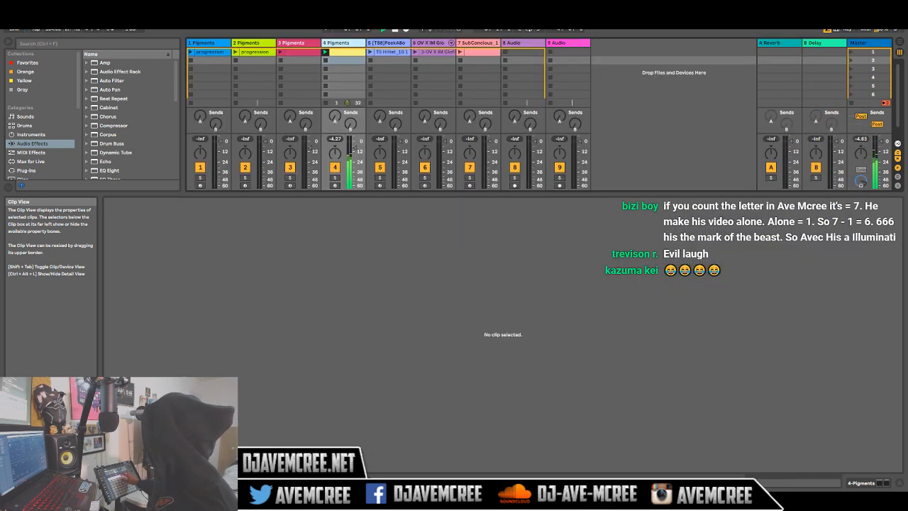
Hide the plug-in window, toggle between clip and device view, and start playback of the beat.
{"action": "key", "text": "ctrl+alt+p"}
{"action": "key", "text": "shift+Tab"}
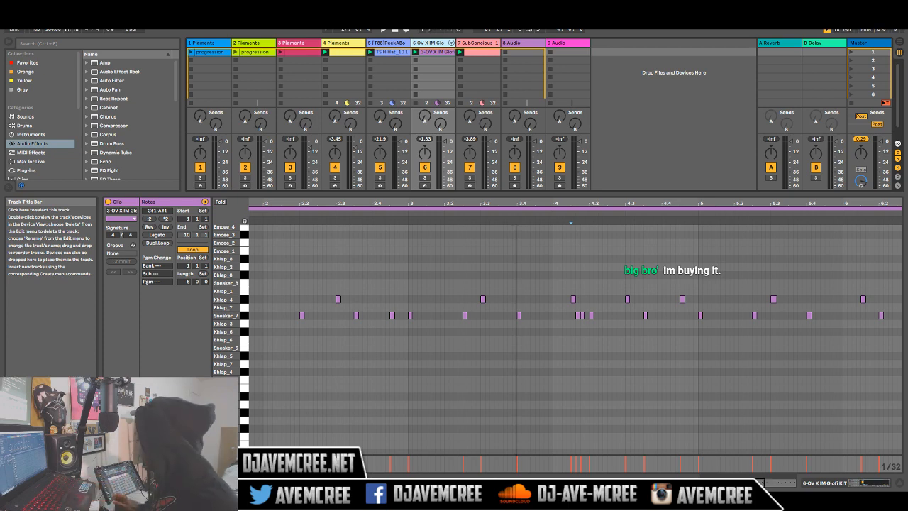
{"action": "key", "text": "space"}
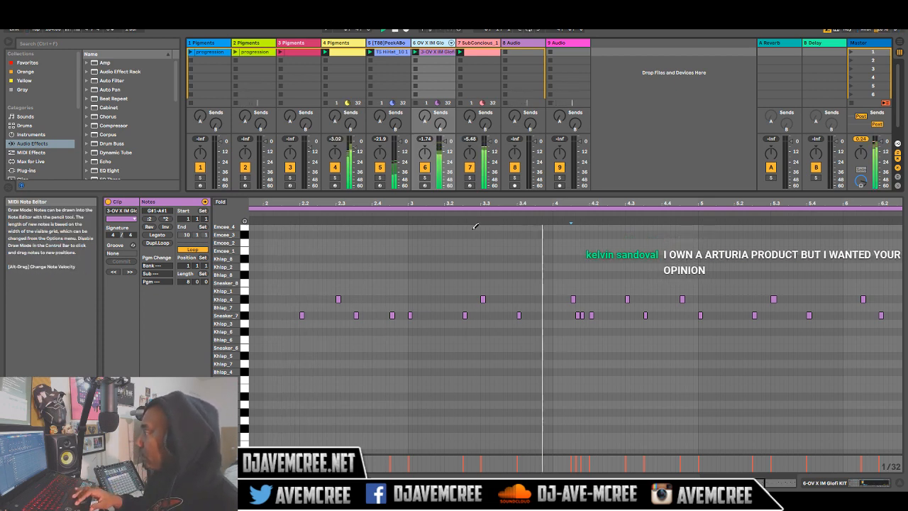
Add a Saturator to the SubConcious_1 bass track and place it before the Glue Compressor.
{"action": "left_click", "coordinate": [474, 44]}
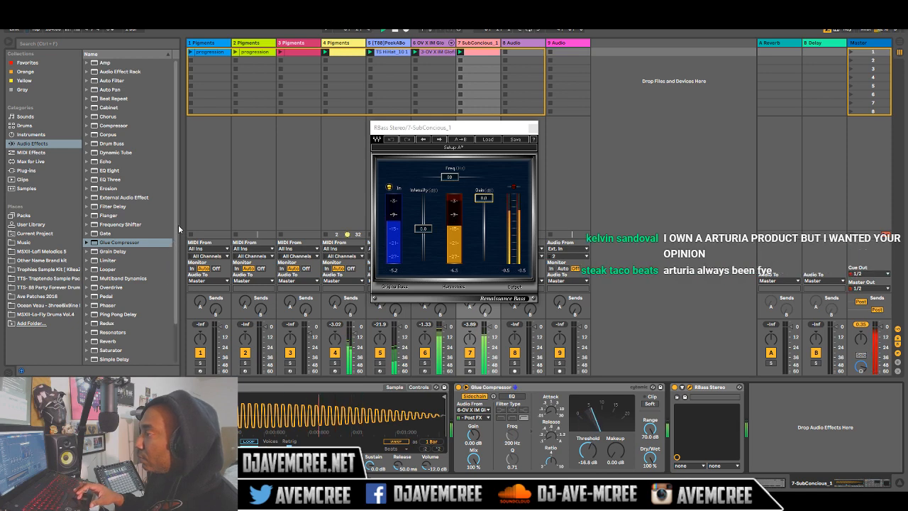
{"action": "left_click_drag", "start_coordinate": [174, 220], "coordinate": [175, 262]}
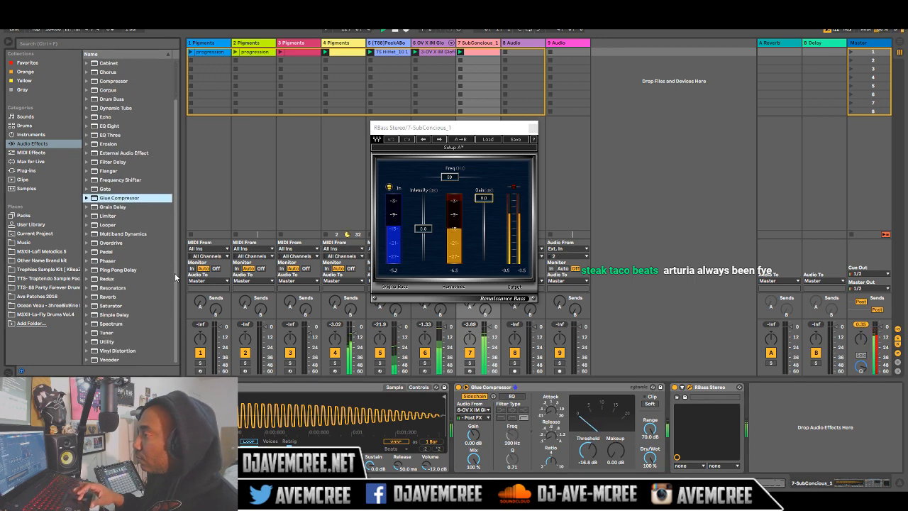
{"action": "left_click_drag", "start_coordinate": [175, 260], "coordinate": [174, 217]}
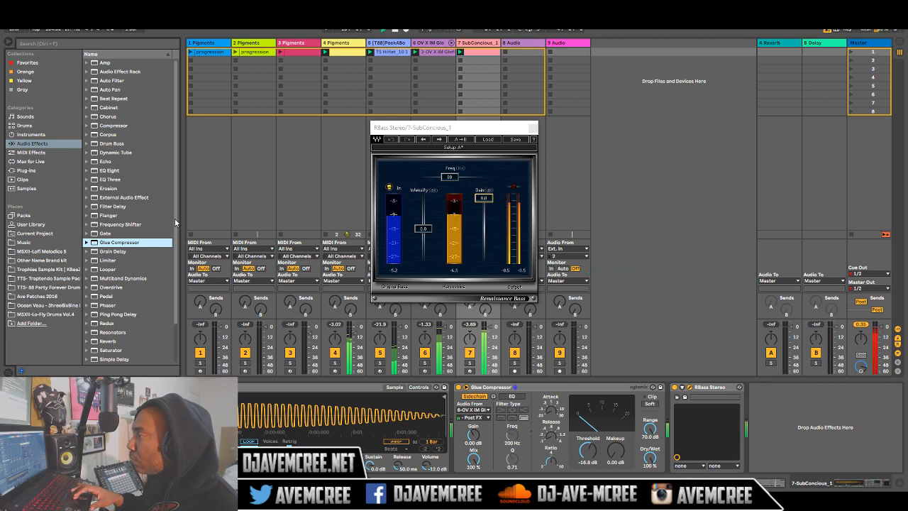
{"action": "left_click_drag", "start_coordinate": [174, 222], "coordinate": [174, 264]}
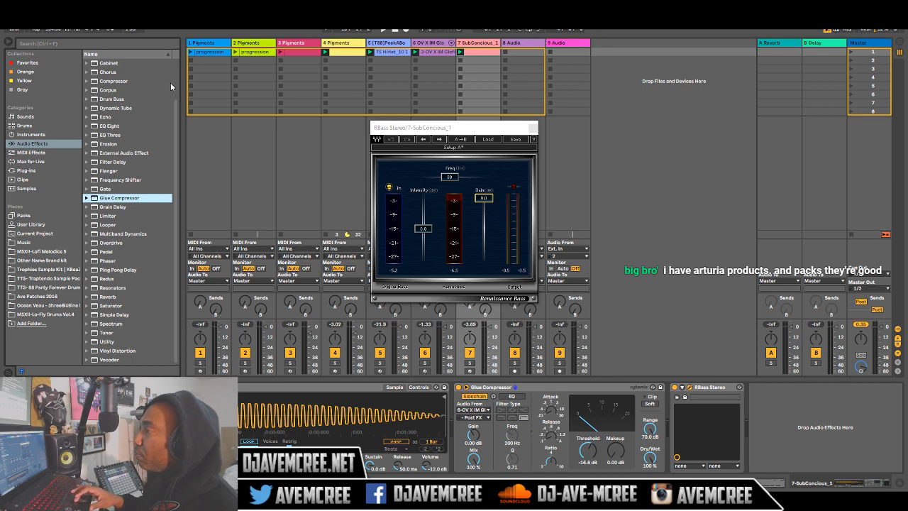
{"action": "left_click_drag", "start_coordinate": [178, 106], "coordinate": [179, 59]}
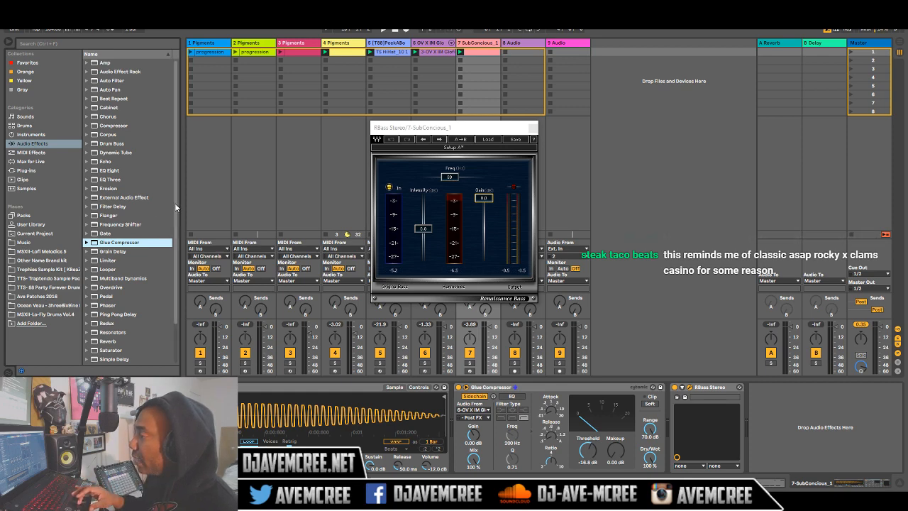
{"action": "left_click_drag", "start_coordinate": [174, 203], "coordinate": [176, 246]}
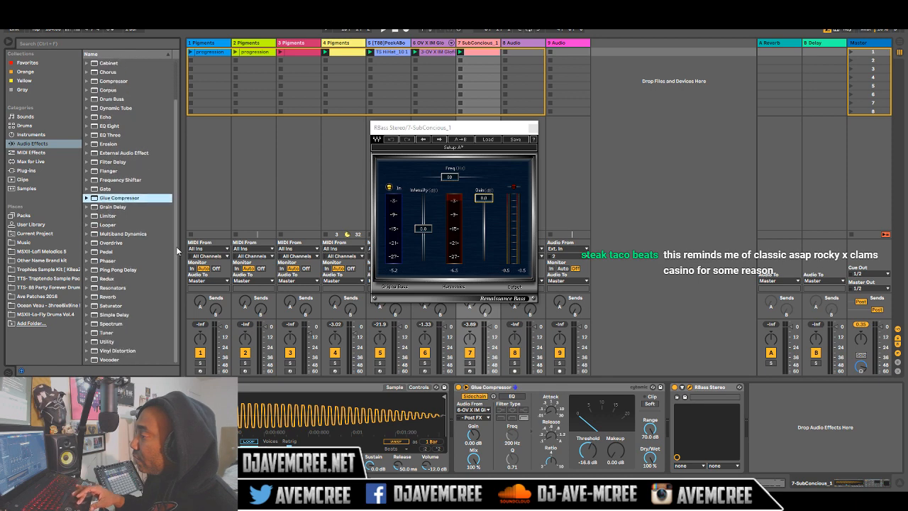
{"action": "left_click", "coordinate": [117, 308]}
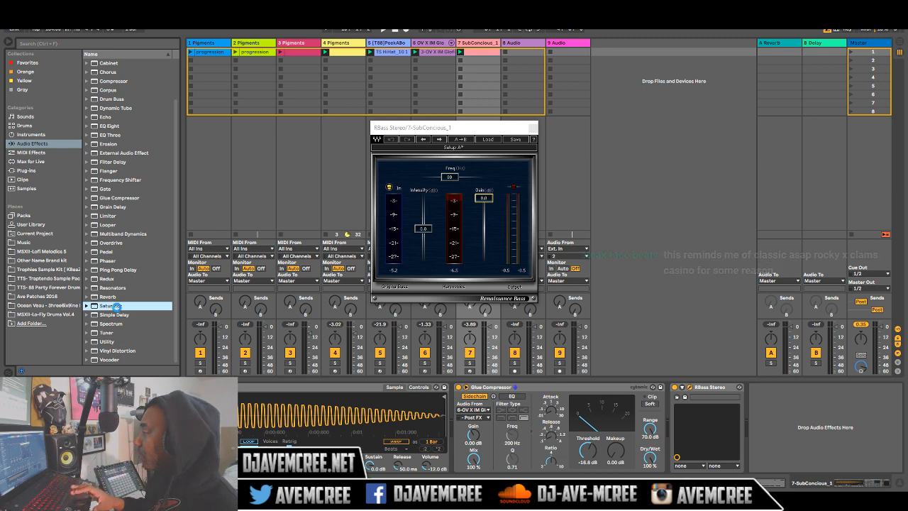
{"action": "double_click", "coordinate": [117, 306]}
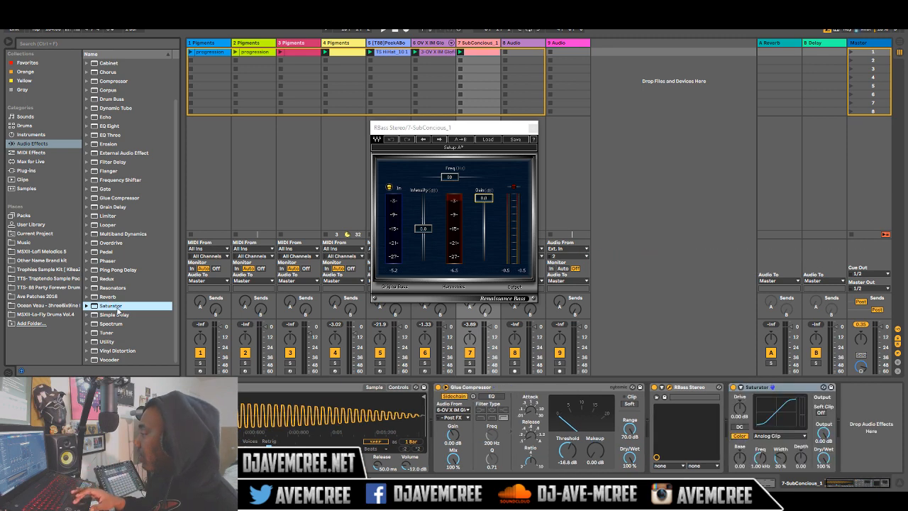
{"action": "left_click", "coordinate": [786, 391]}
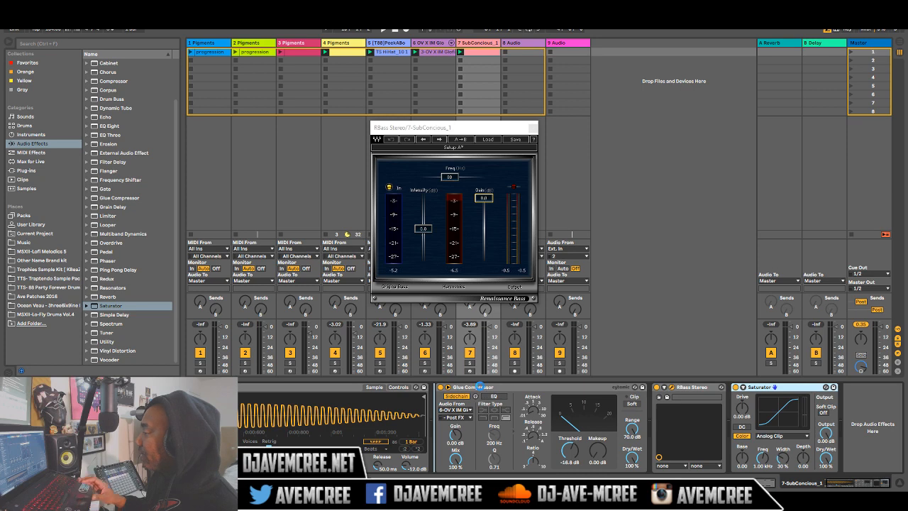
{"action": "left_click_drag", "start_coordinate": [480, 387], "coordinate": [480, 390]}
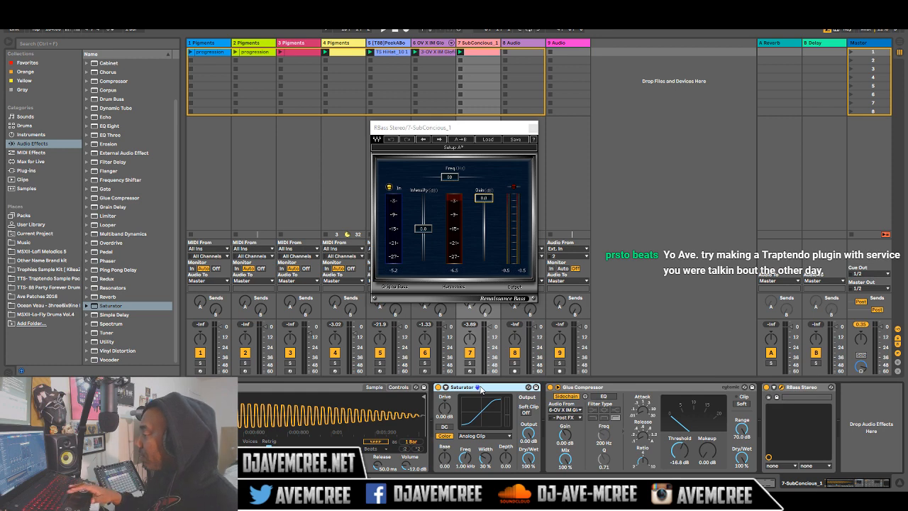
Compare the Saturator on and off during playback, and set Base to 14.9, Freq to 639 Hz, Width to 70% and Depth to 9.90.
{"action": "key", "text": "space"}
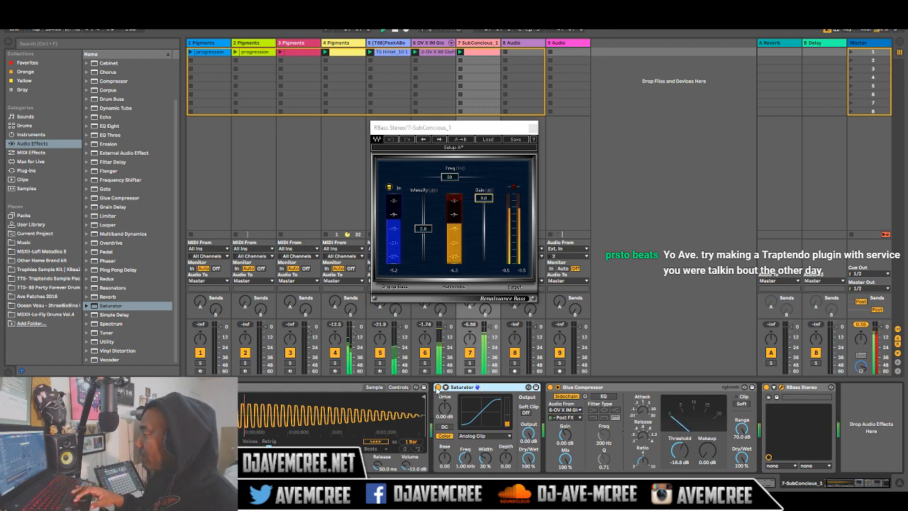
{"action": "left_click", "coordinate": [438, 388]}
{"action": "left_click", "coordinate": [438, 388]}
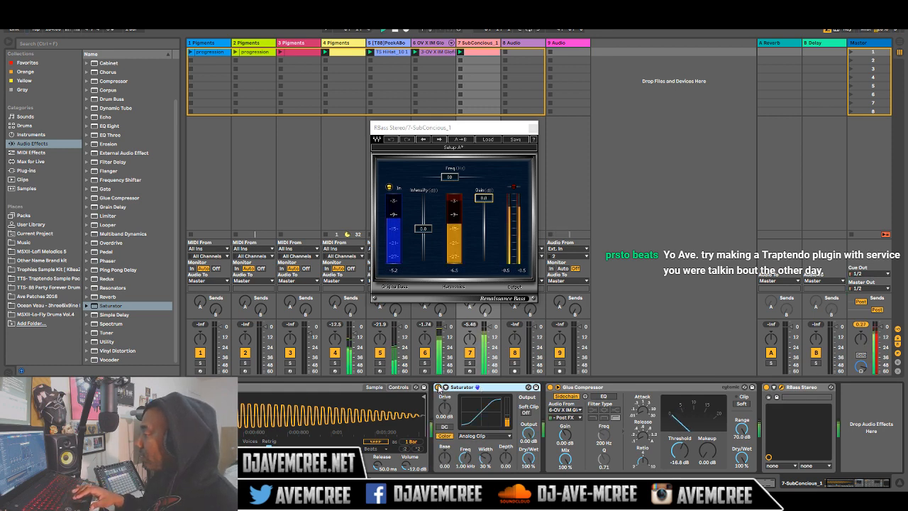
{"action": "left_click_drag", "start_coordinate": [446, 459], "coordinate": [485, 429]}
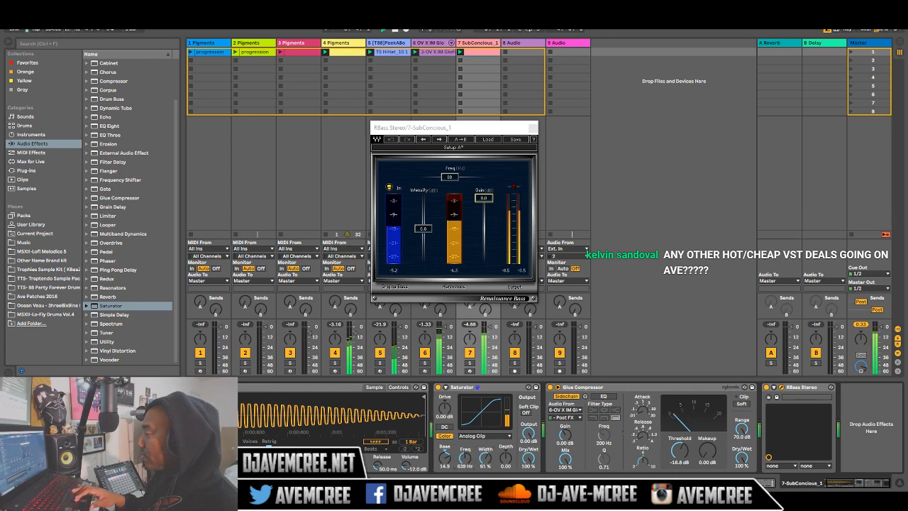
{"action": "left_click_drag", "start_coordinate": [500, 459], "coordinate": [499, 455]}
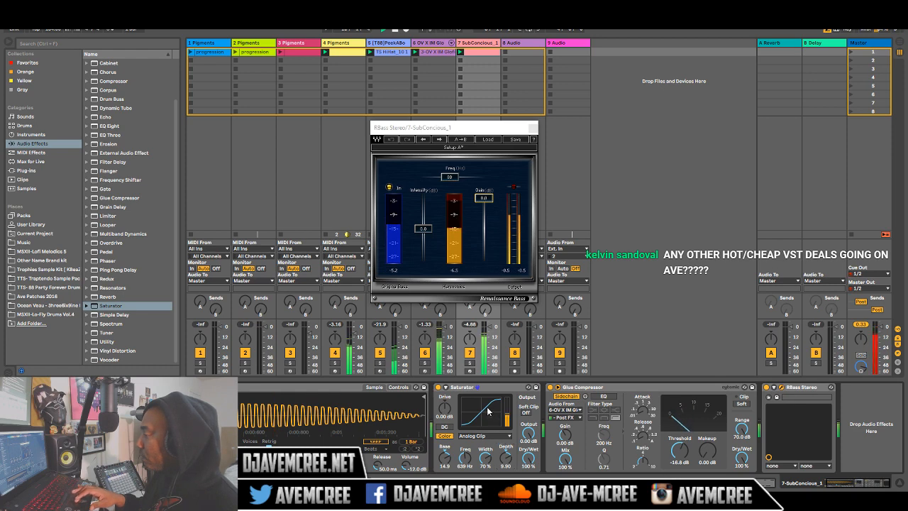
Try the Saturator at 8.00 dB drive with the Soft Sine curve, and the Waveshaper curve at 4.00 dB drive.
{"action": "left_click_drag", "start_coordinate": [447, 409], "coordinate": [447, 395]}
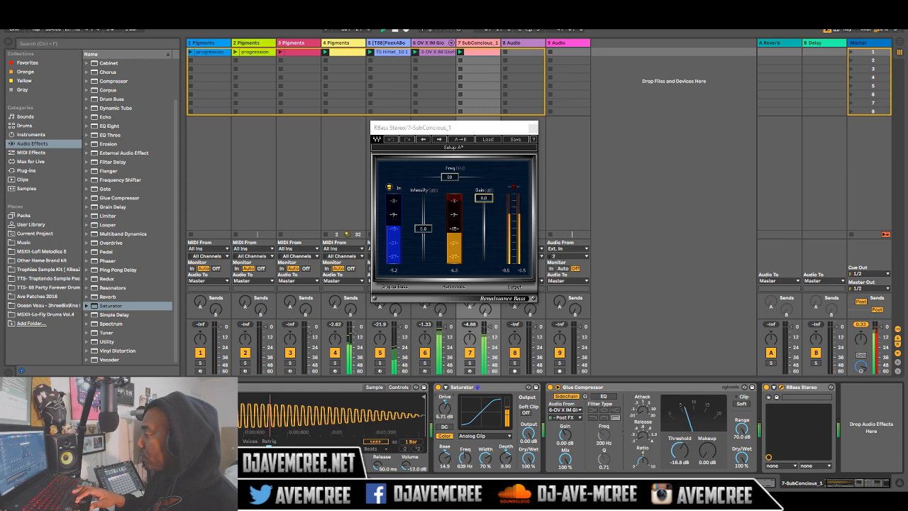
{"action": "left_click_drag", "start_coordinate": [445, 408], "coordinate": [445, 380]}
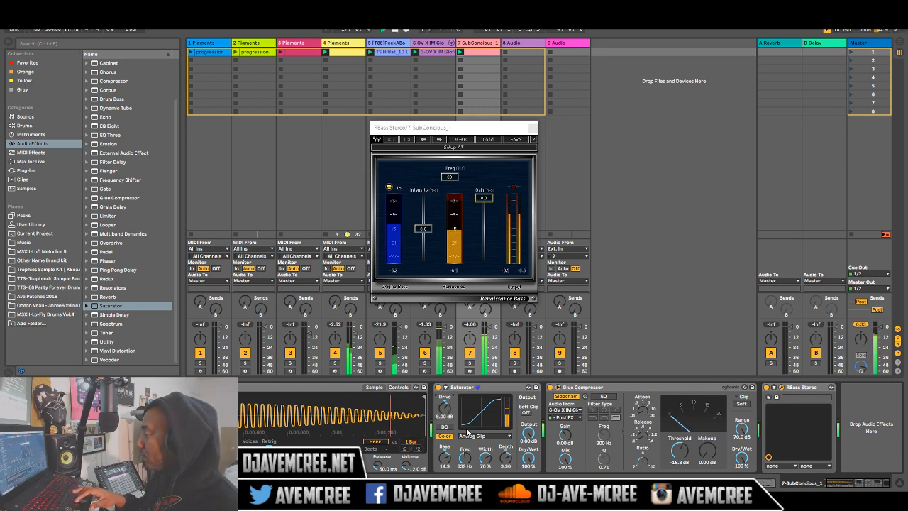
{"action": "left_click", "coordinate": [471, 436]}
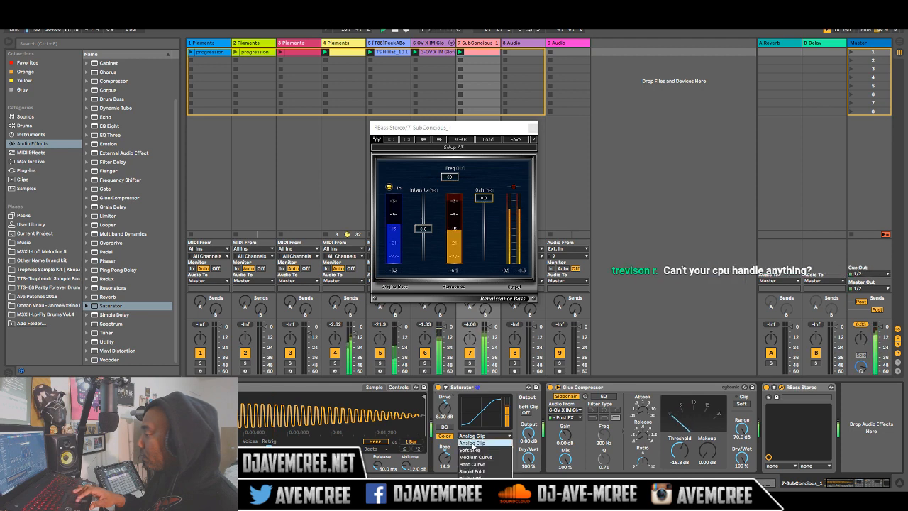
{"action": "left_click", "coordinate": [472, 449]}
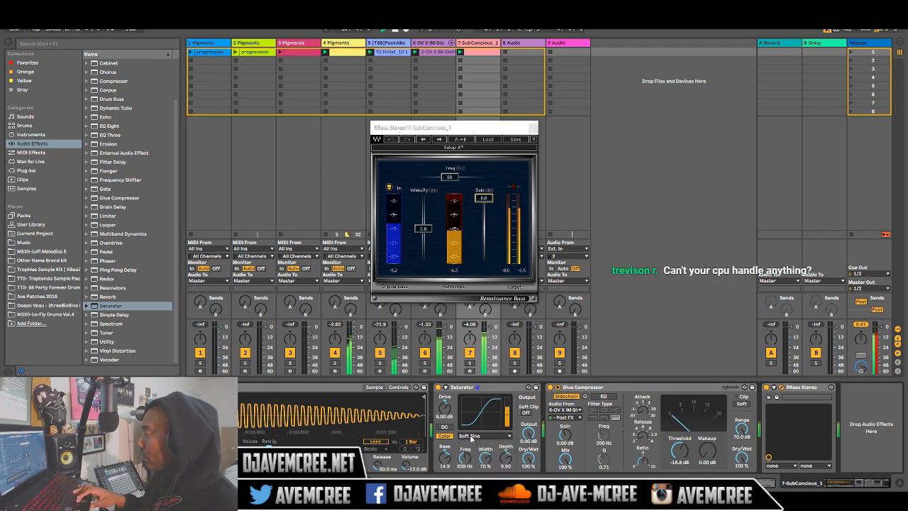
{"action": "left_click", "coordinate": [471, 435]}
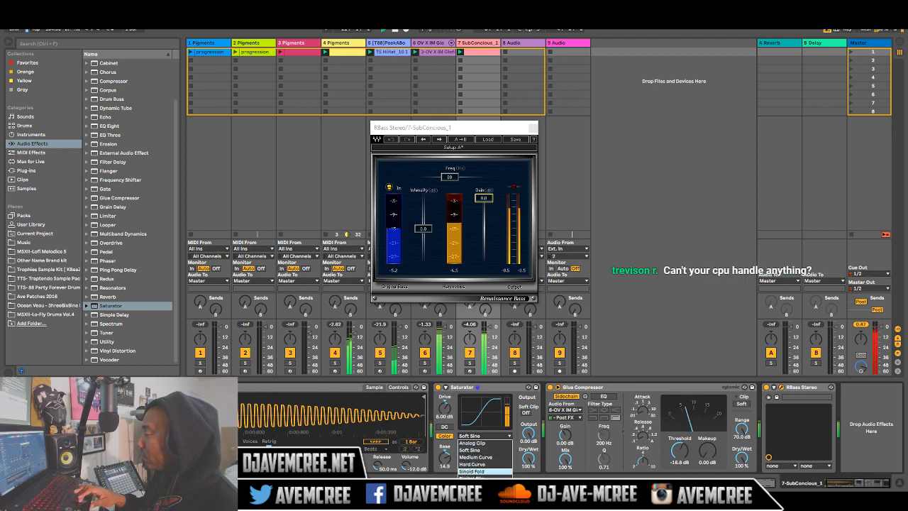
{"action": "left_click", "coordinate": [472, 485]}
{"action": "mouse_move", "coordinate": [438, 419]}
{"action": "left_mouse_down"}
{"action": "mouse_move", "coordinate": [437, 385]}
{"action": "mouse_move", "coordinate": [445, 410]}
{"action": "left_mouse_up"}
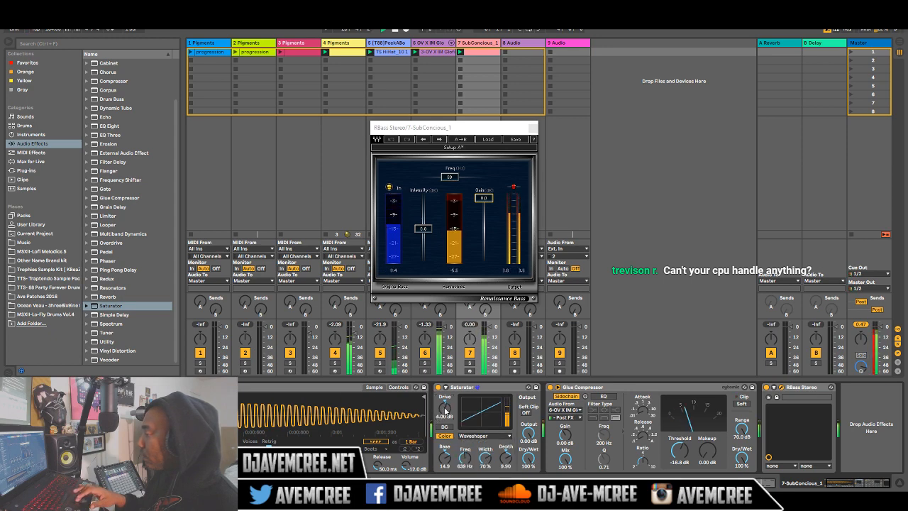
Try the Digital Clip curve, lower the Saturator's Drive to 2.86 dB and Base to 6.86, and switch back to Analog Clip.
{"action": "left_click", "coordinate": [483, 435]}
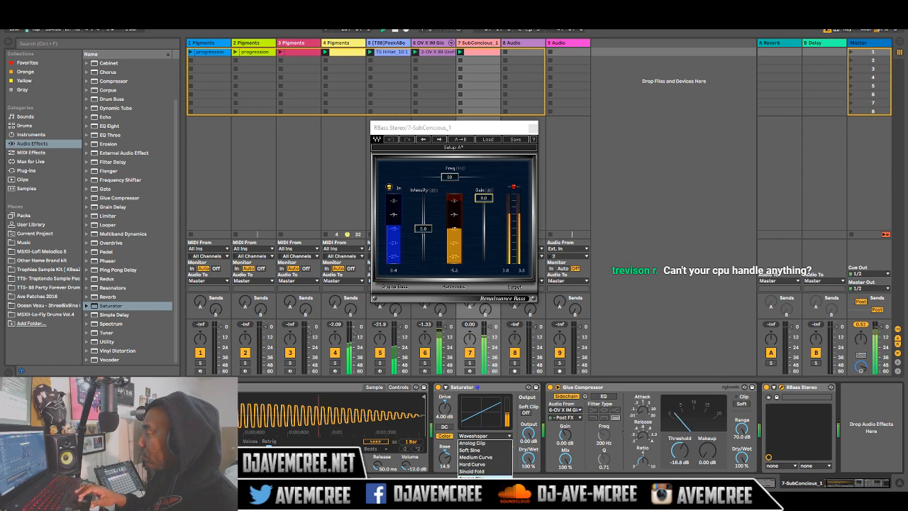
{"action": "left_click", "coordinate": [473, 478]}
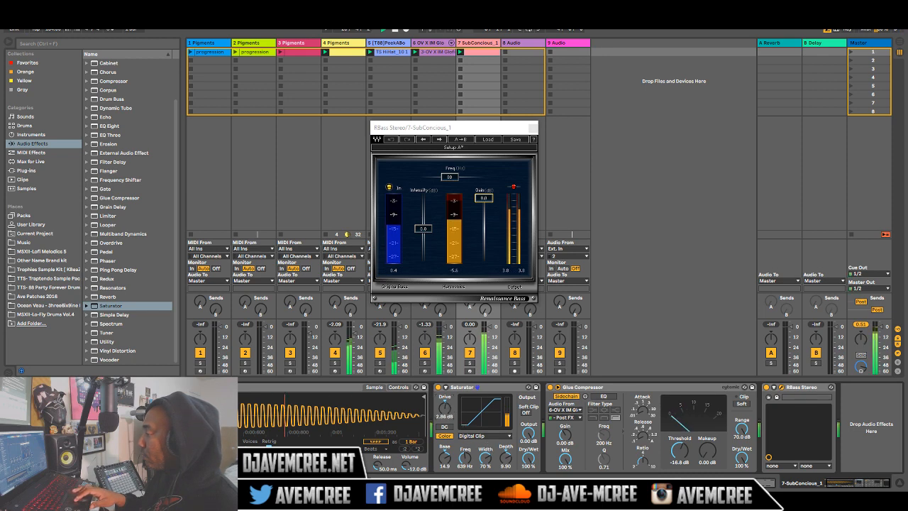
{"action": "left_click_drag", "start_coordinate": [445, 461], "coordinate": [446, 477]}
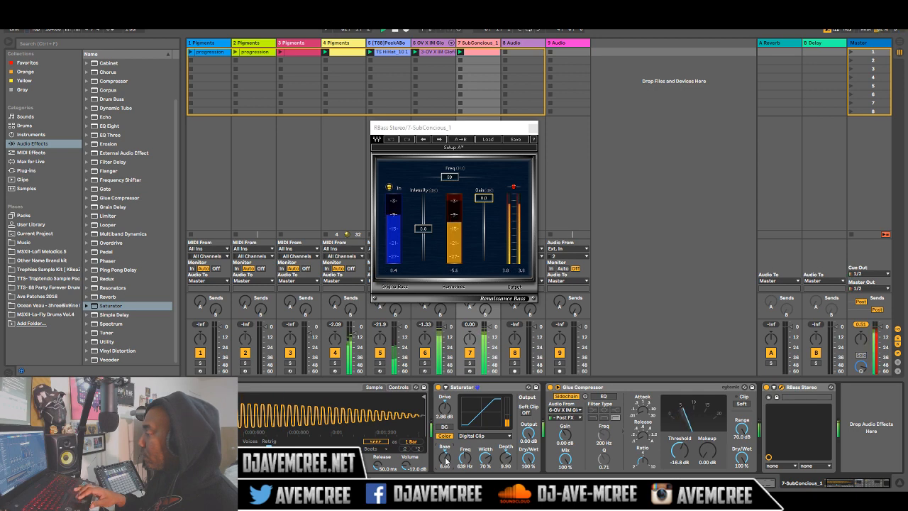
{"action": "left_click", "coordinate": [482, 435]}
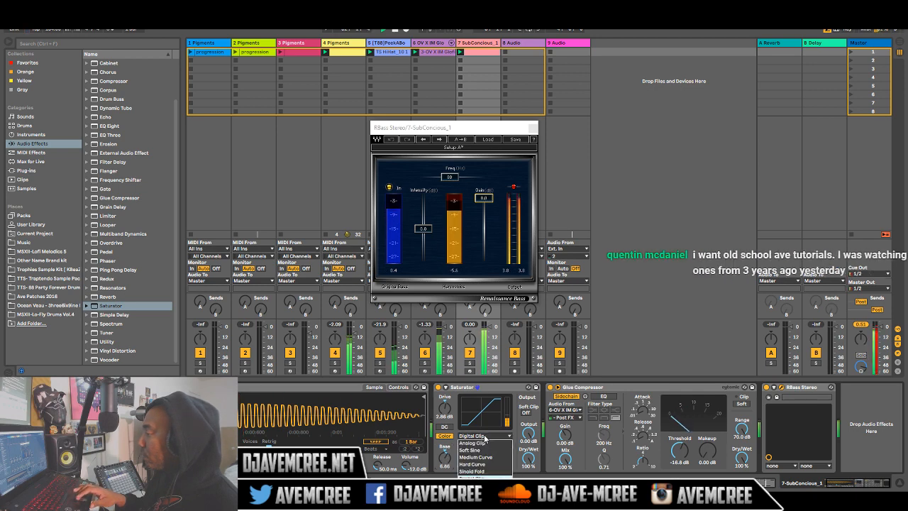
{"action": "left_click", "coordinate": [481, 444]}
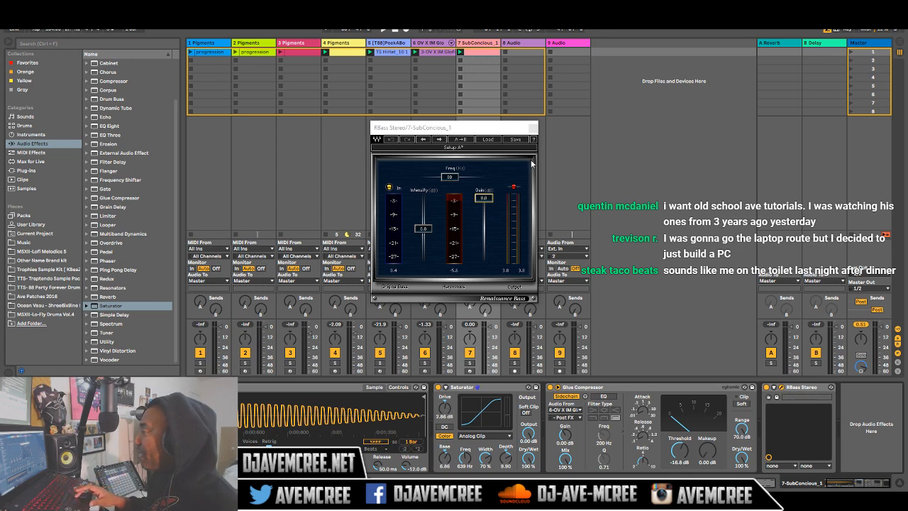
Reset the clip indicator in RBass and lower its output gain slightly.
{"action": "left_click", "coordinate": [517, 188]}
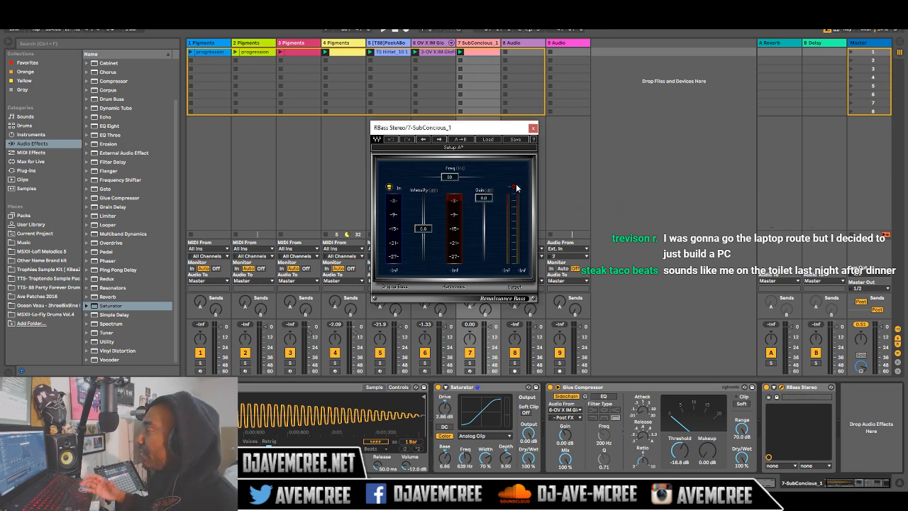
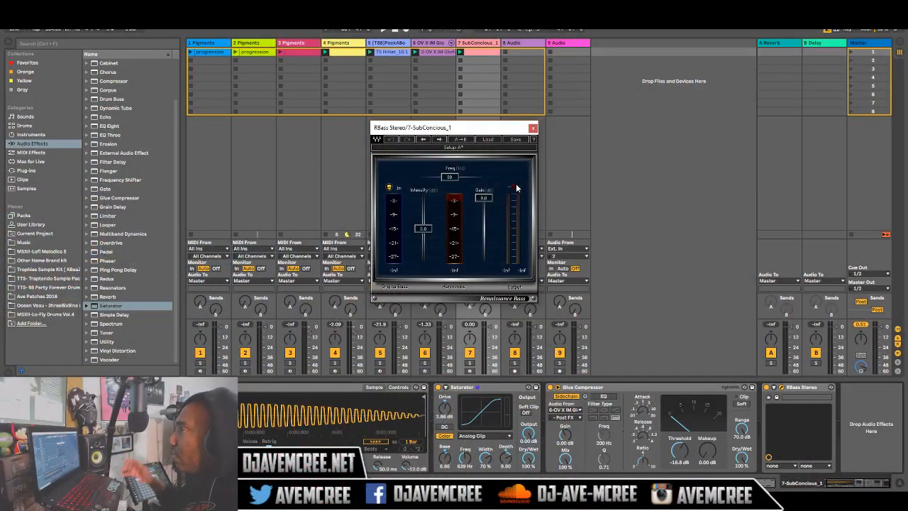
{"action": "left_click_drag", "start_coordinate": [486, 198], "coordinate": [487, 207]}
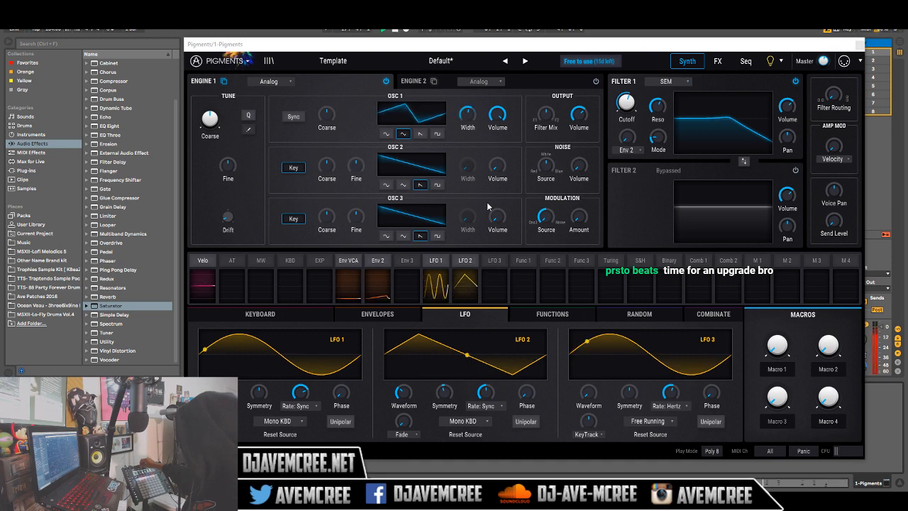
Go through the Pigments tracks to the third one and lower its HalfTime mix to 34%.
{"action": "key", "text": "Right"}
{"action": "key", "text": "Right"}
{"action": "key", "text": "Right"}
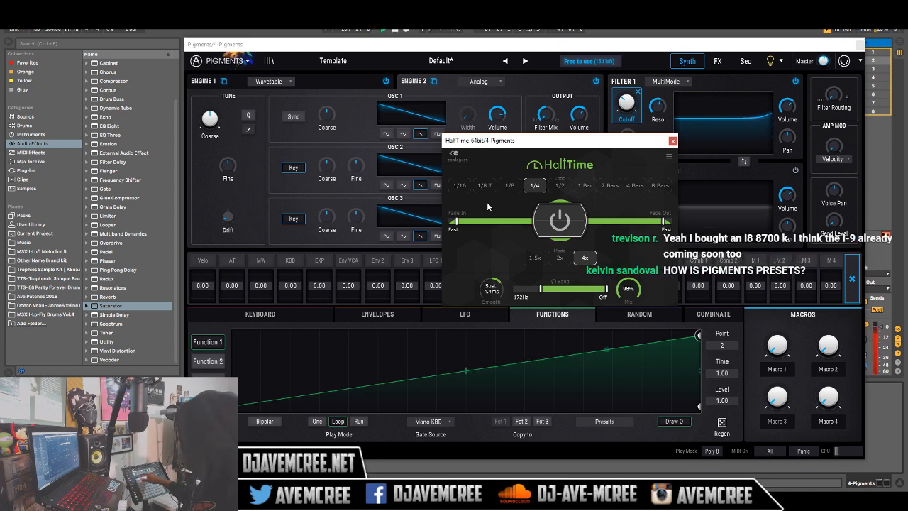
{"action": "key", "text": "Left"}
{"action": "key", "text": "Left"}
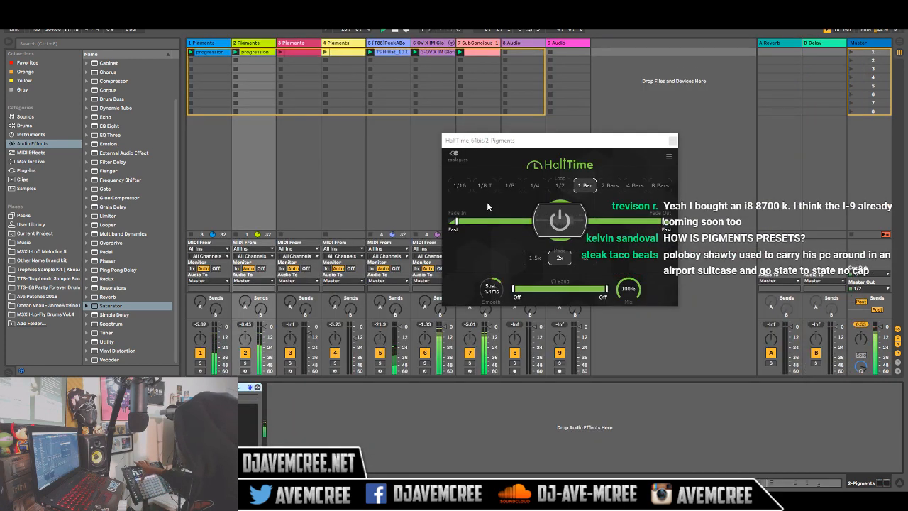
{"action": "key", "text": "Right"}
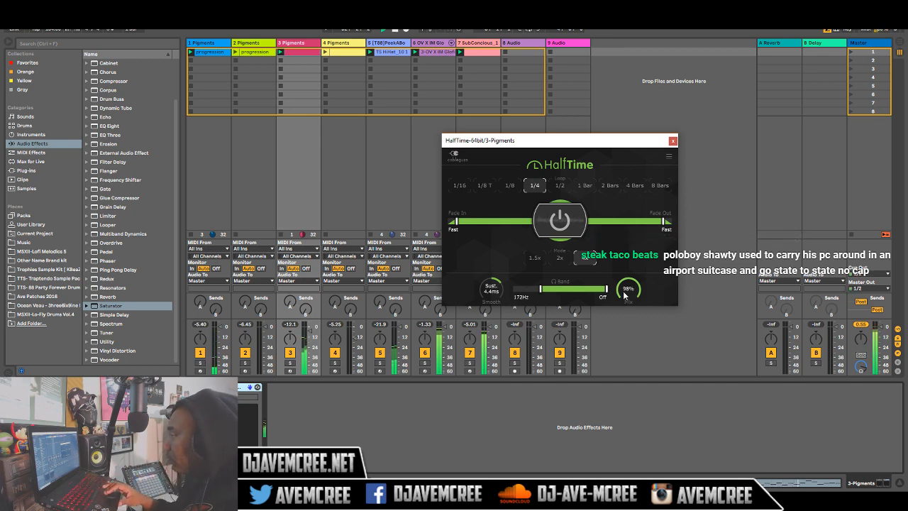
{"action": "left_click_drag", "start_coordinate": [628, 288], "coordinate": [629, 290]}
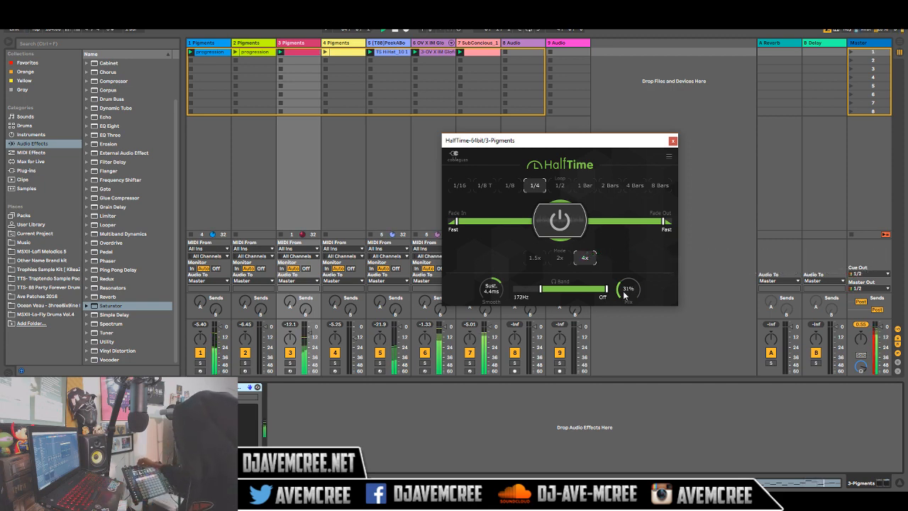
{"action": "left_click_drag", "start_coordinate": [623, 291], "coordinate": [623, 289]}
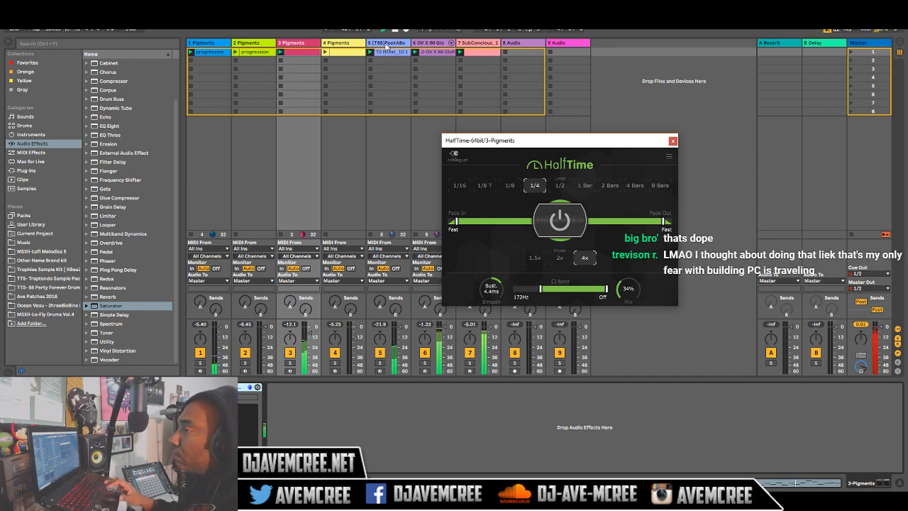
Load Looperator from the favourite plug-ins onto the PeekABoo hi-hat track.
{"action": "left_click", "coordinate": [42, 171]}
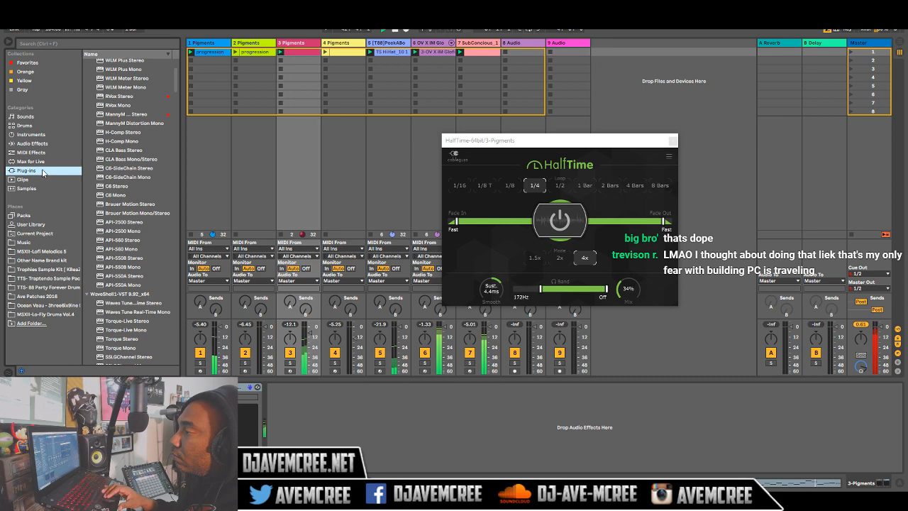
{"action": "left_click", "coordinate": [27, 63]}
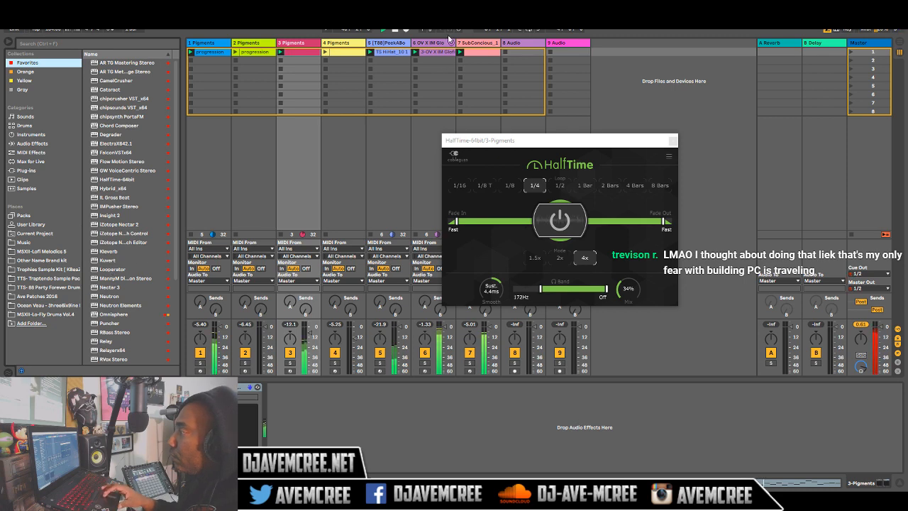
{"action": "left_click", "coordinate": [398, 42]}
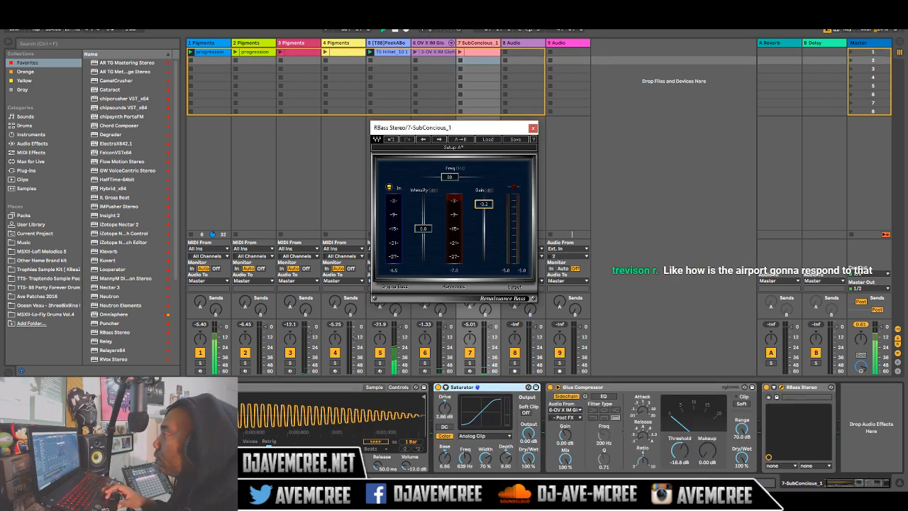
{"action": "left_click", "coordinate": [388, 44]}
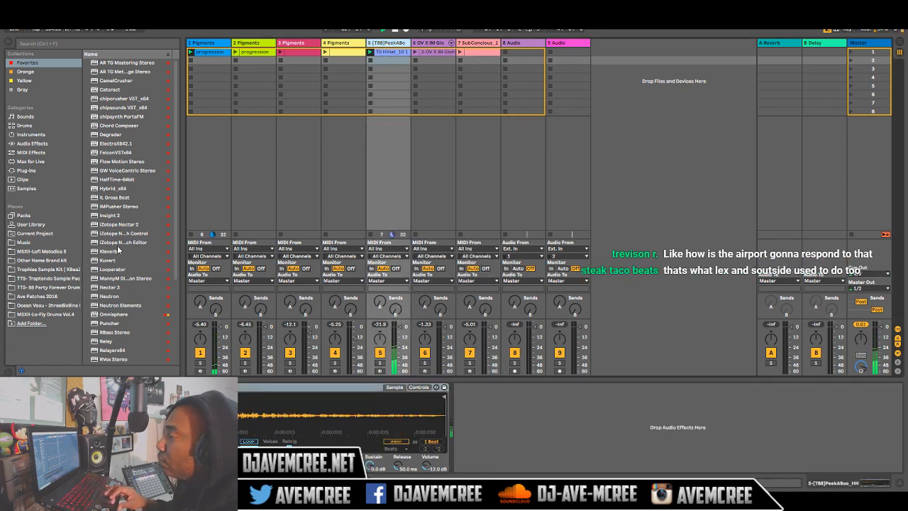
{"action": "left_click", "coordinate": [113, 269]}
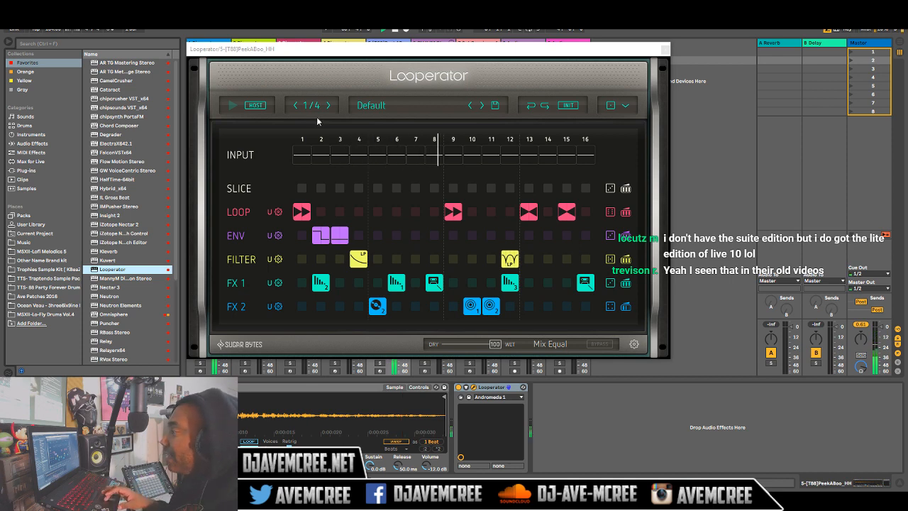
Audition Looperator's Stutter presets Bauhaus, Abnormal Stutter and Space Stutter 3, and settle on Space Stutter 1.
{"action": "left_click", "coordinate": [366, 106]}
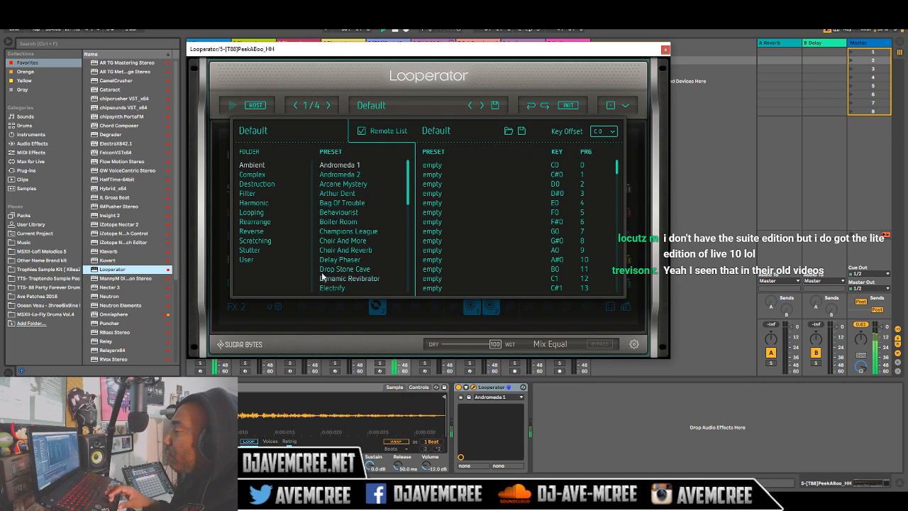
{"action": "left_click", "coordinate": [268, 252]}
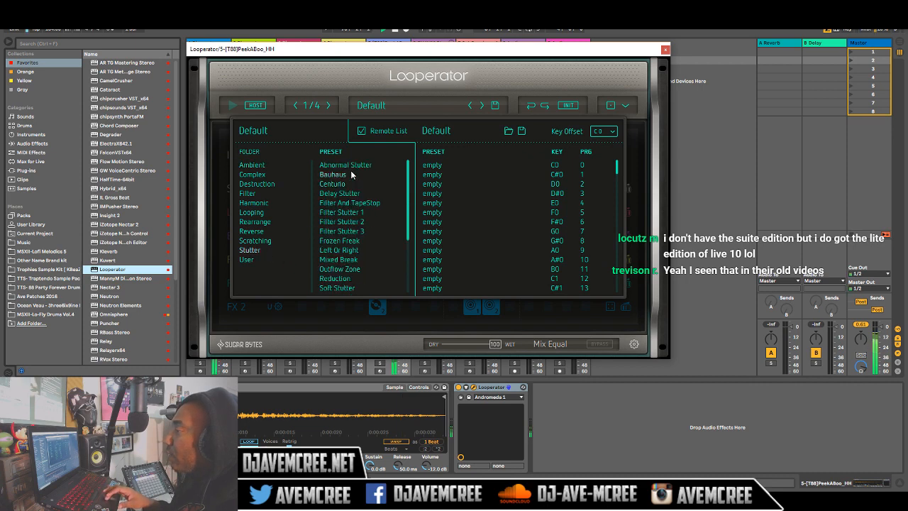
{"action": "left_click", "coordinate": [350, 173]}
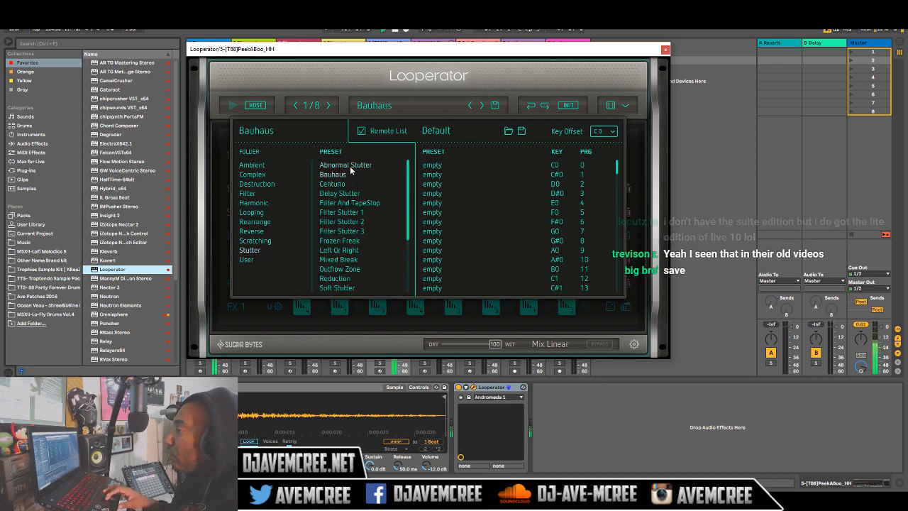
{"action": "left_click", "coordinate": [351, 167]}
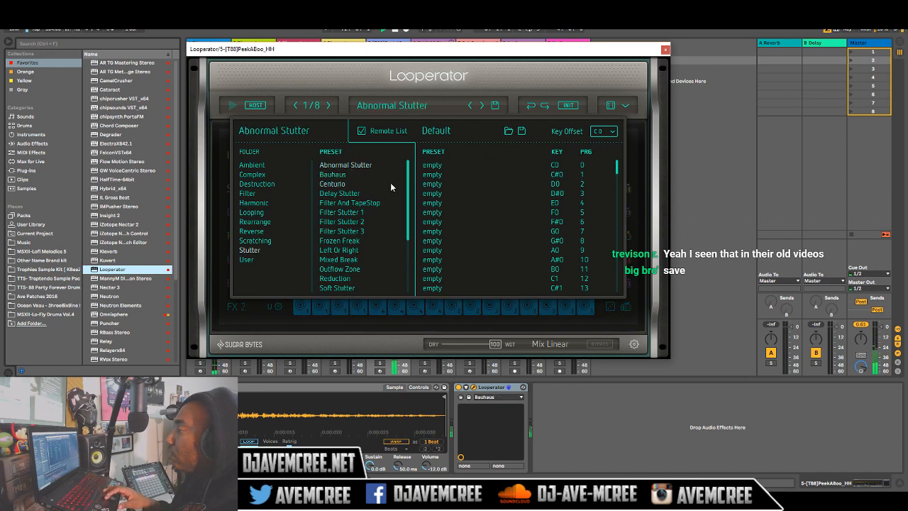
{"action": "left_click_drag", "start_coordinate": [408, 182], "coordinate": [410, 222]}
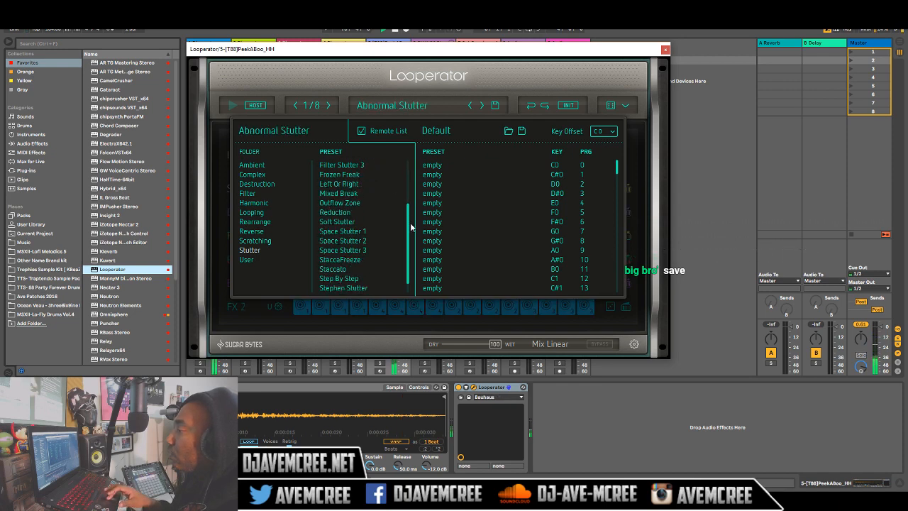
{"action": "left_click", "coordinate": [362, 251]}
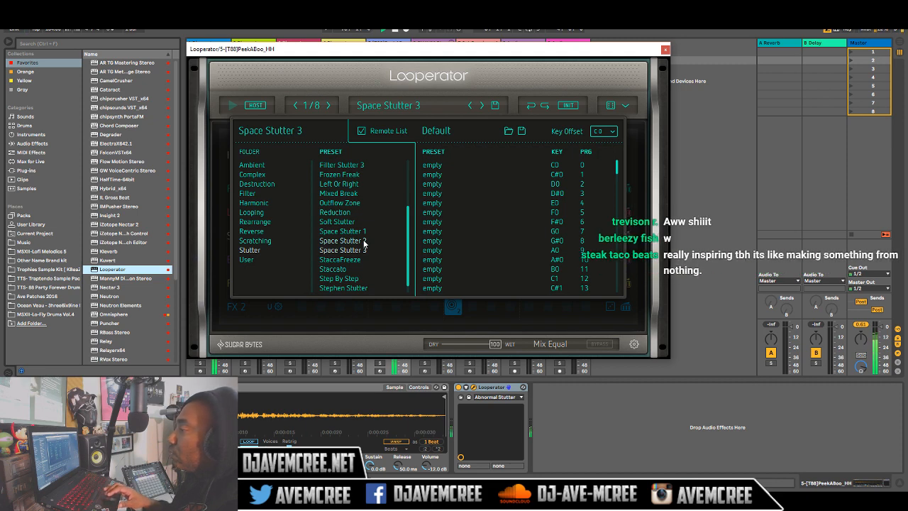
{"action": "left_click", "coordinate": [362, 233]}
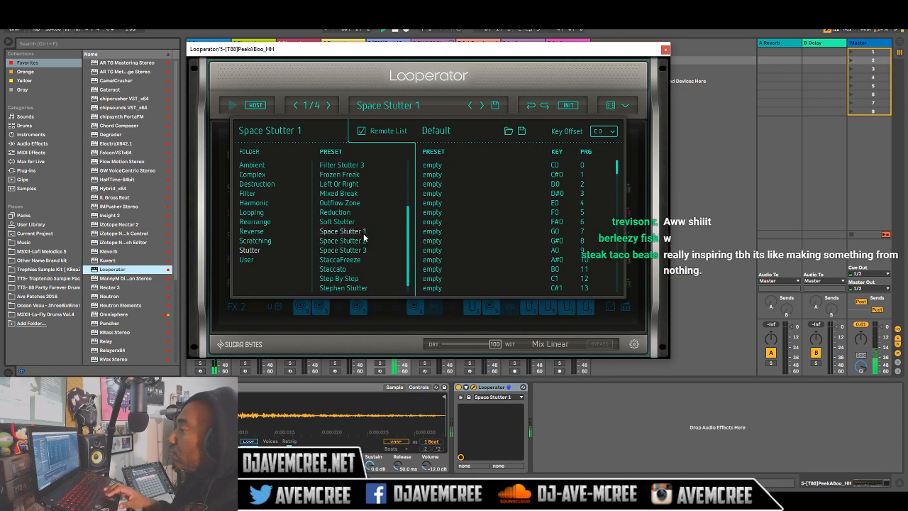
Lower Looperator's dry/wet mix to 40 and close the plug-in window.
{"action": "left_click", "coordinate": [485, 346]}
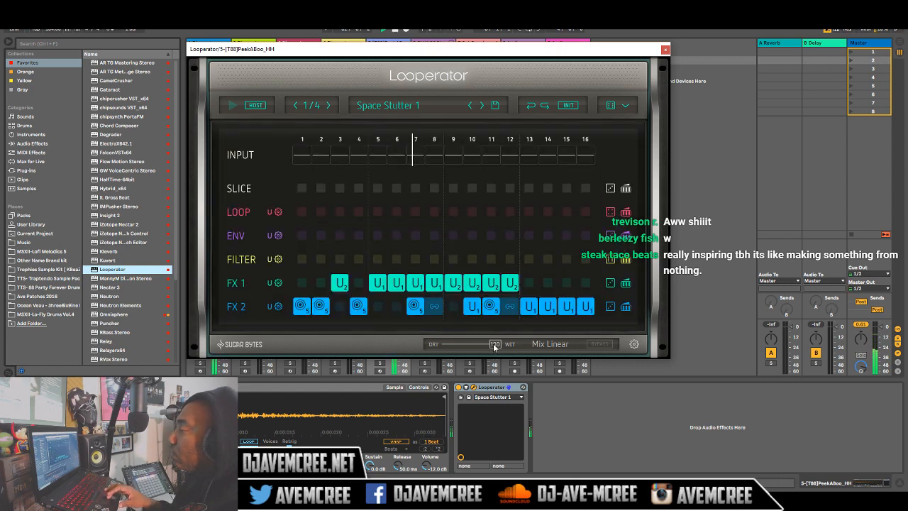
{"action": "left_click_drag", "start_coordinate": [493, 344], "coordinate": [469, 347]}
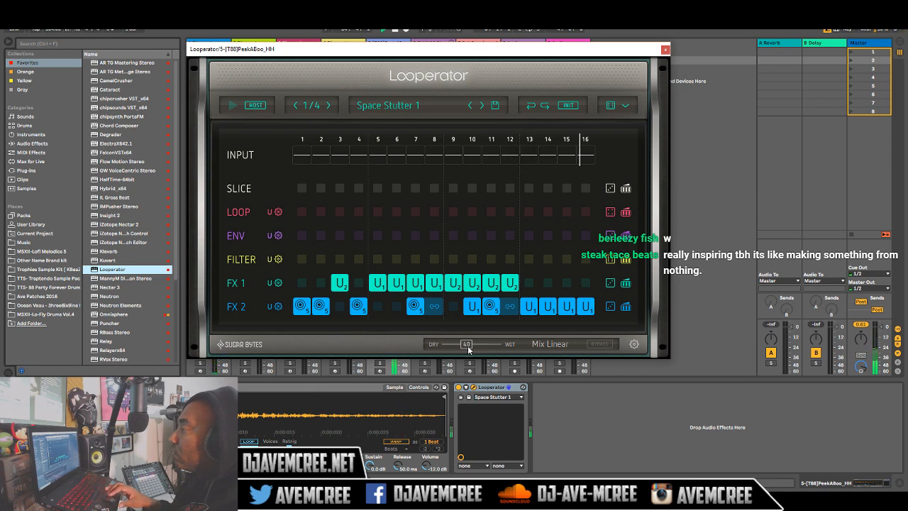
{"action": "left_click", "coordinate": [665, 50]}
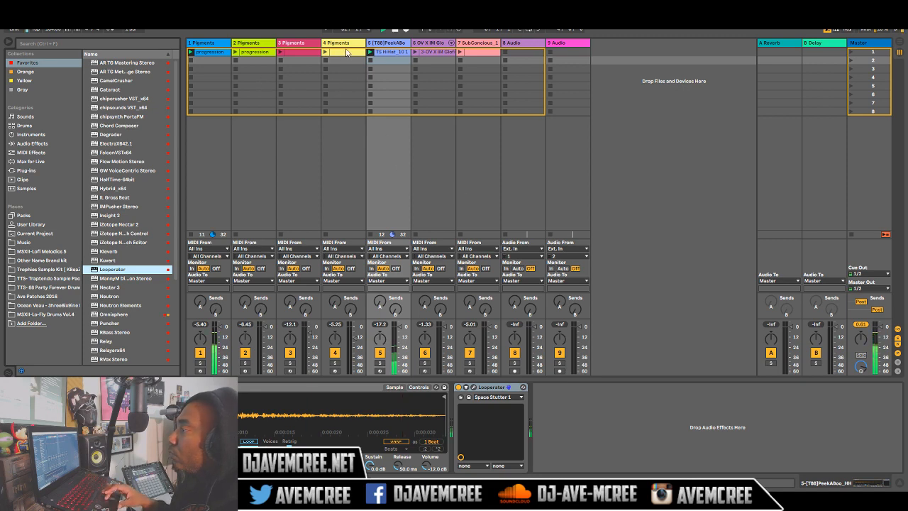
In the first Pigments track, set Filter 1 to Matrix 12 in Phase+LP6 mode and lower its cutoff slightly.
{"action": "left_click", "coordinate": [211, 44]}
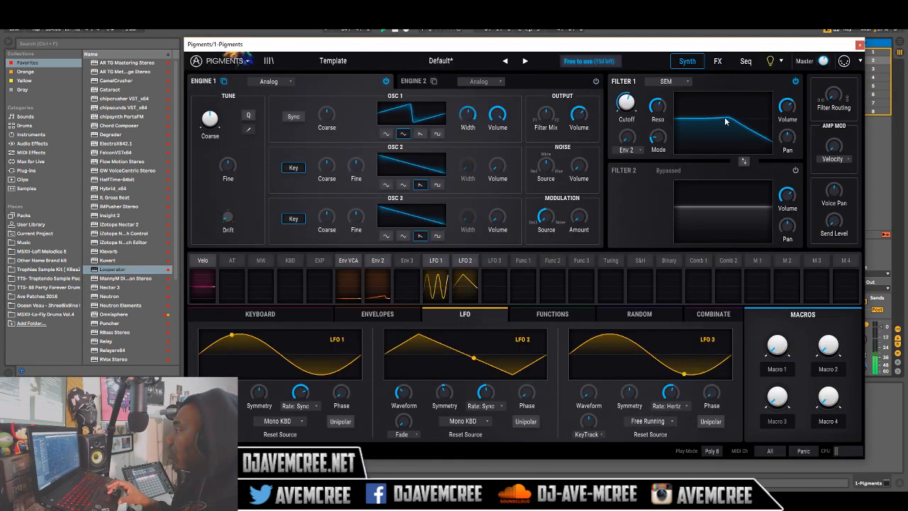
{"action": "left_click", "coordinate": [681, 83]}
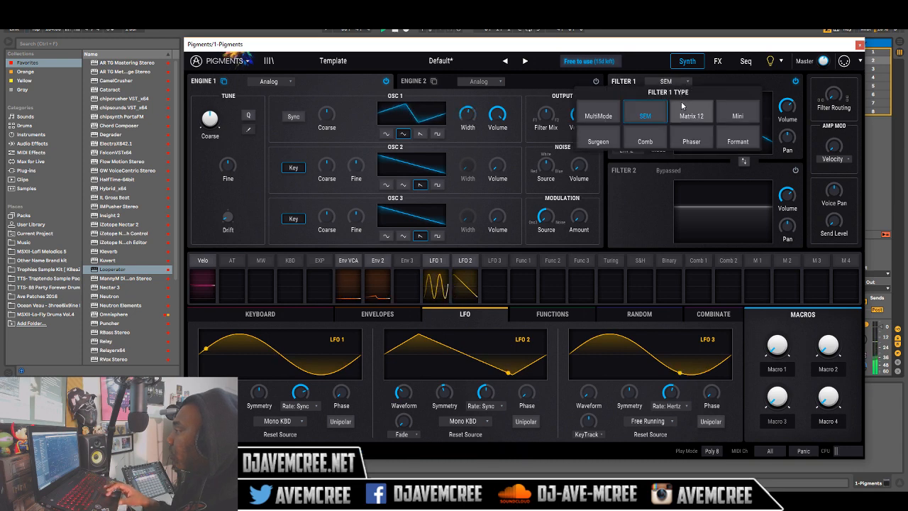
{"action": "left_click", "coordinate": [692, 116]}
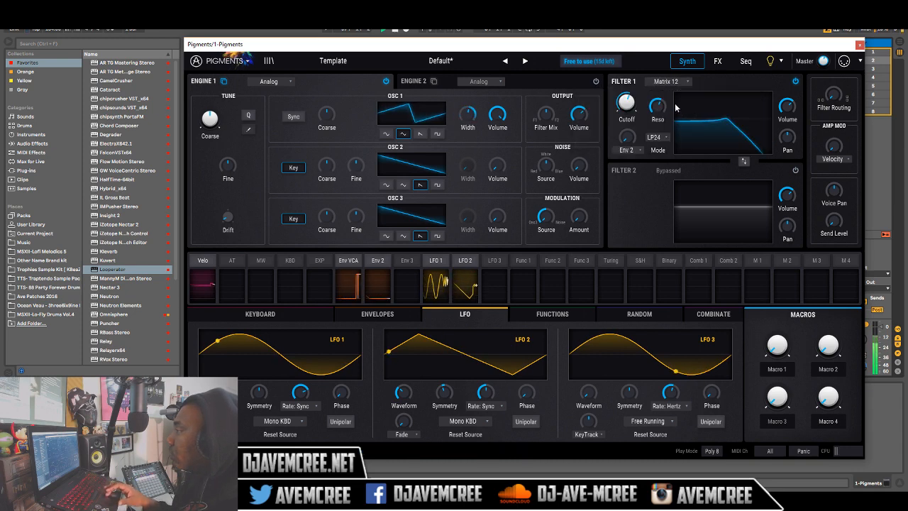
{"action": "left_click", "coordinate": [684, 83]}
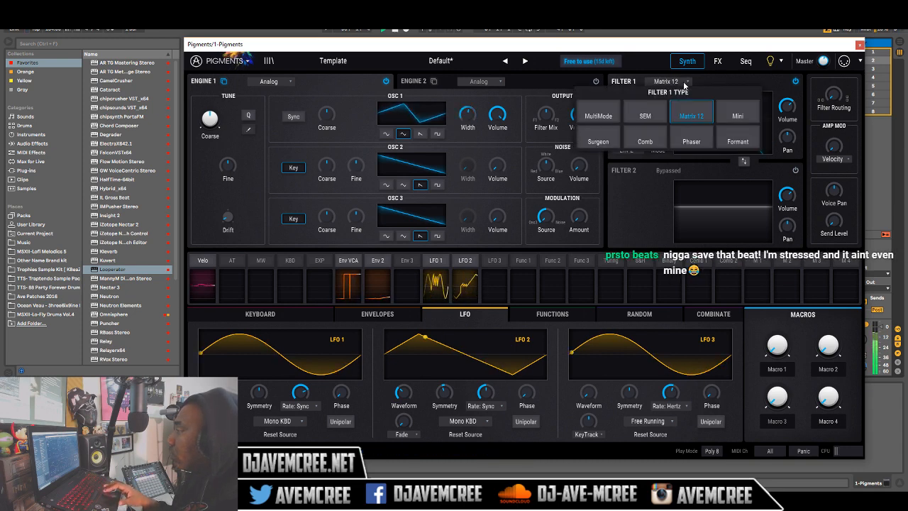
{"action": "left_click", "coordinate": [729, 80]}
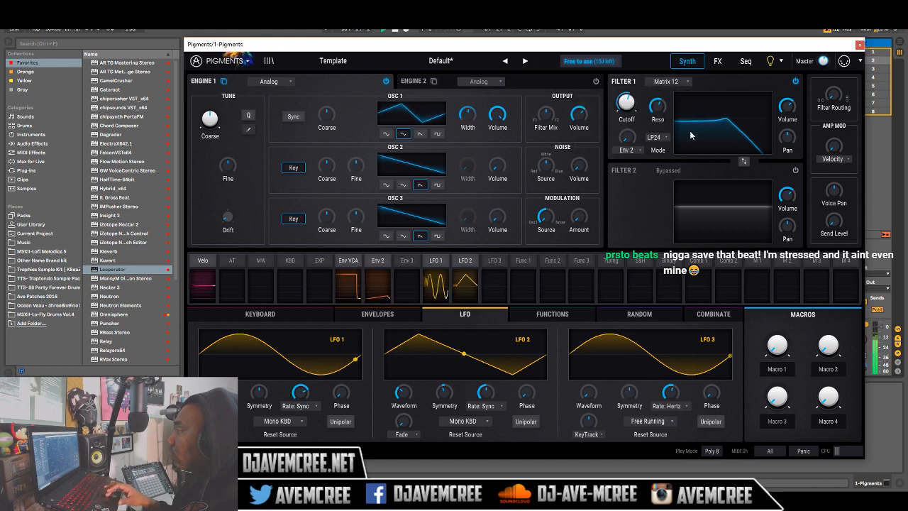
{"action": "left_click", "coordinate": [668, 138]}
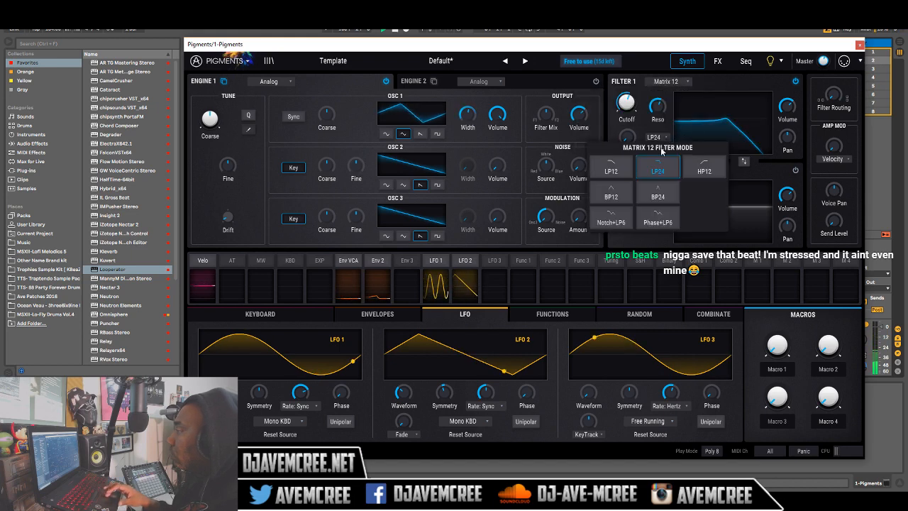
{"action": "left_click", "coordinate": [650, 210]}
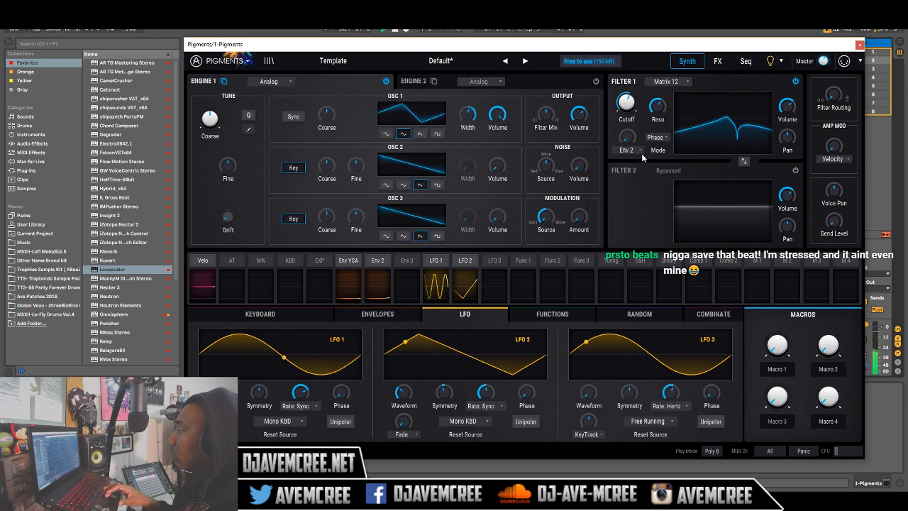
{"action": "mouse_move", "coordinate": [627, 102]}
{"action": "left_mouse_down"}
{"action": "mouse_move", "coordinate": [637, 92]}
{"action": "mouse_move", "coordinate": [628, 110]}
{"action": "left_mouse_up"}
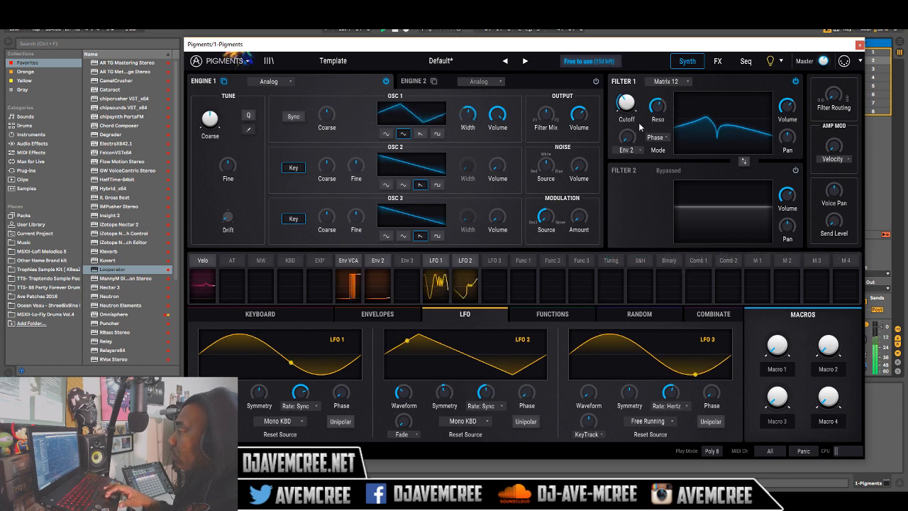
Try StereoPan with its Leslie preset, and the Wavefolder, in place of the Delay in FX Bus A's first slot.
{"action": "left_click", "coordinate": [711, 64]}
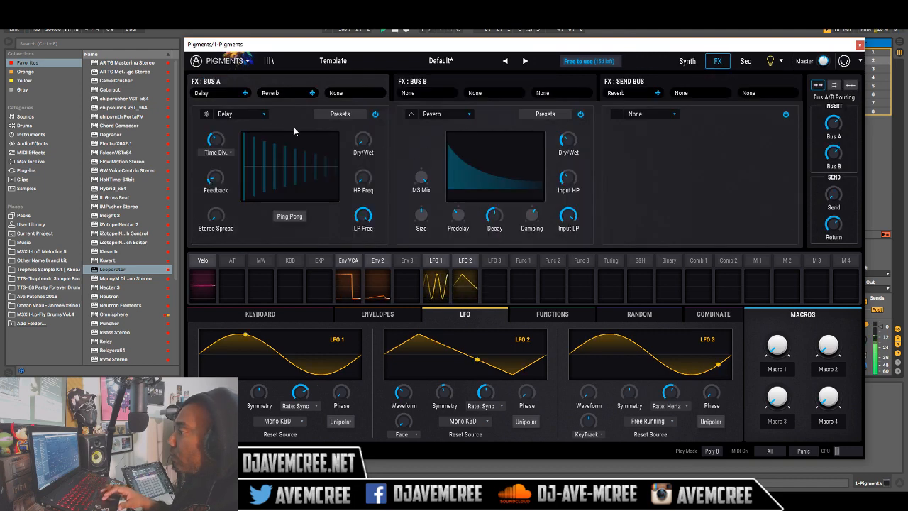
{"action": "left_click", "coordinate": [248, 114]}
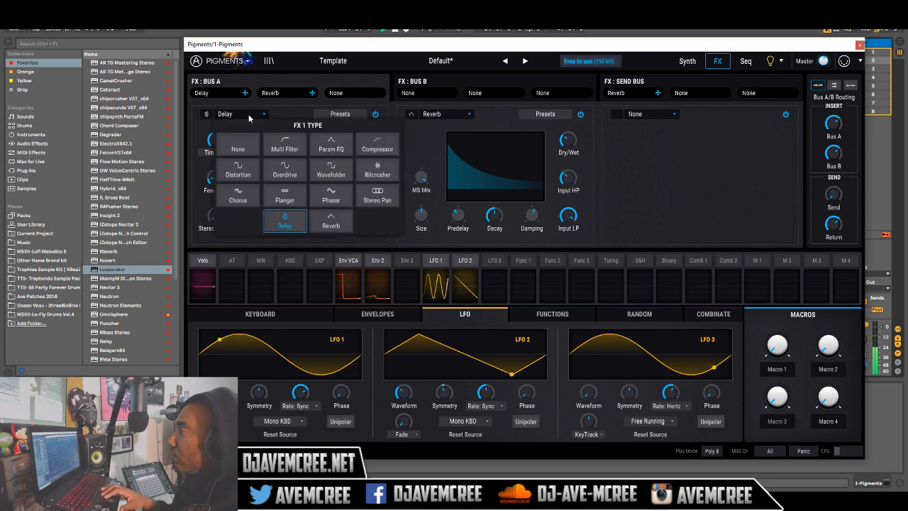
{"action": "left_click", "coordinate": [375, 194]}
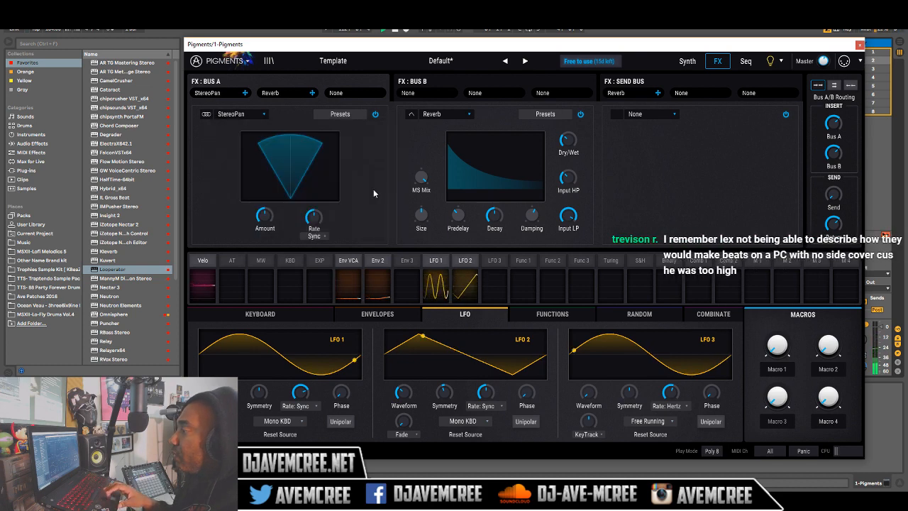
{"action": "mouse_move", "coordinate": [317, 221]}
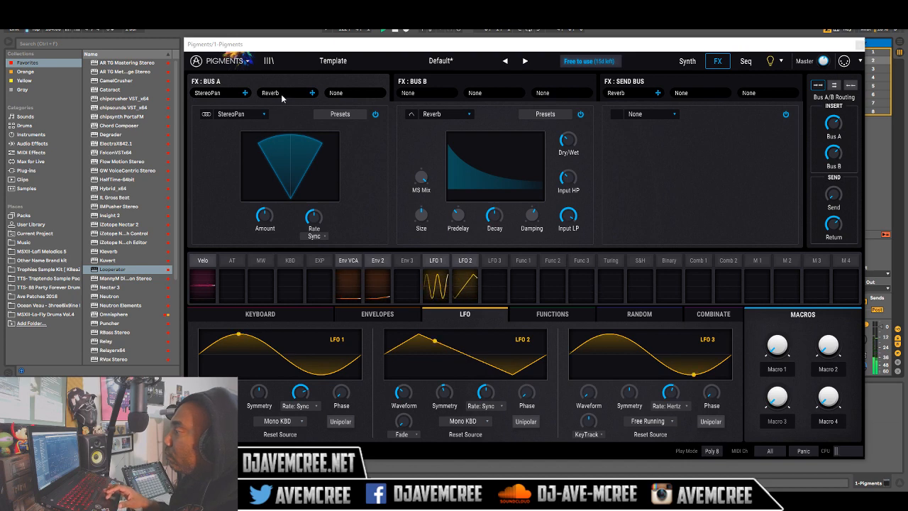
{"action": "left_click", "coordinate": [331, 115]}
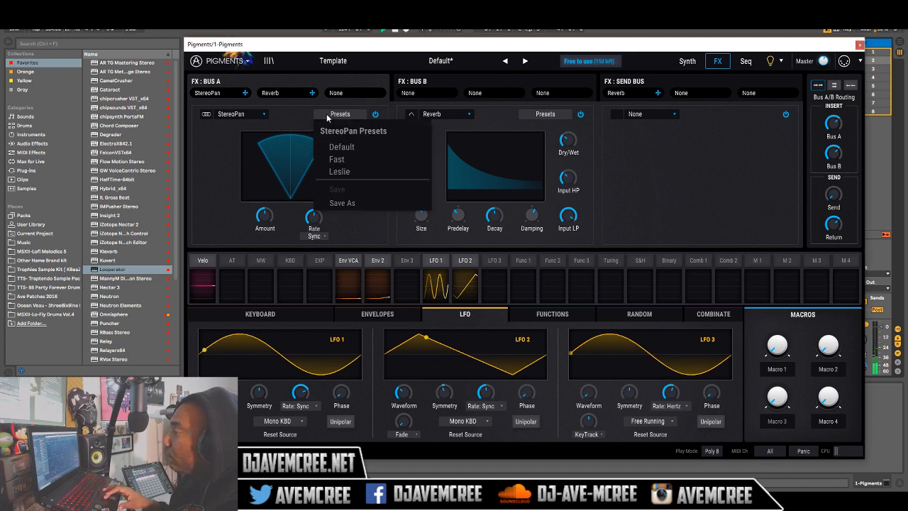
{"action": "left_click", "coordinate": [340, 171]}
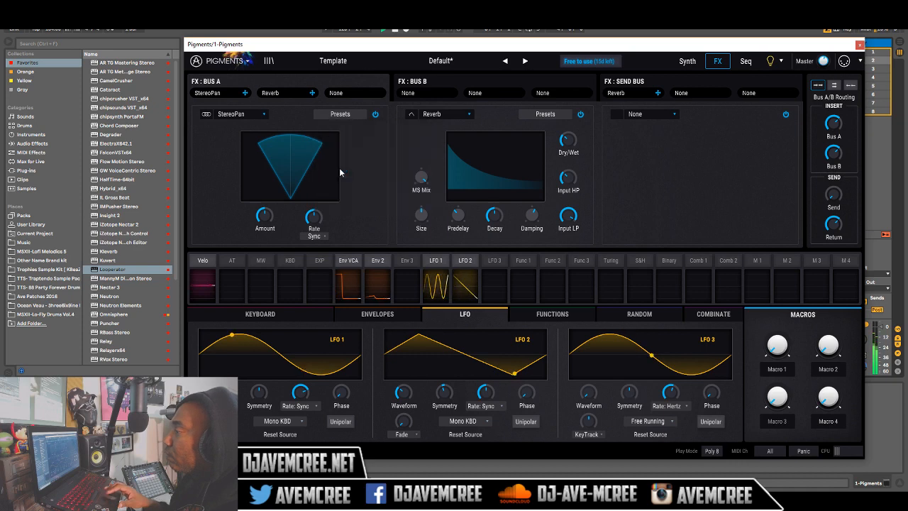
{"action": "left_click", "coordinate": [248, 113]}
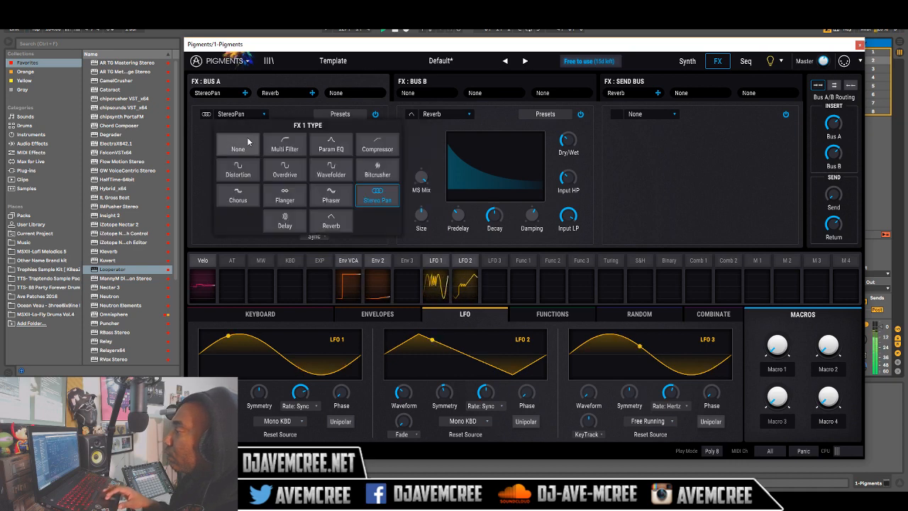
{"action": "left_click", "coordinate": [332, 172]}
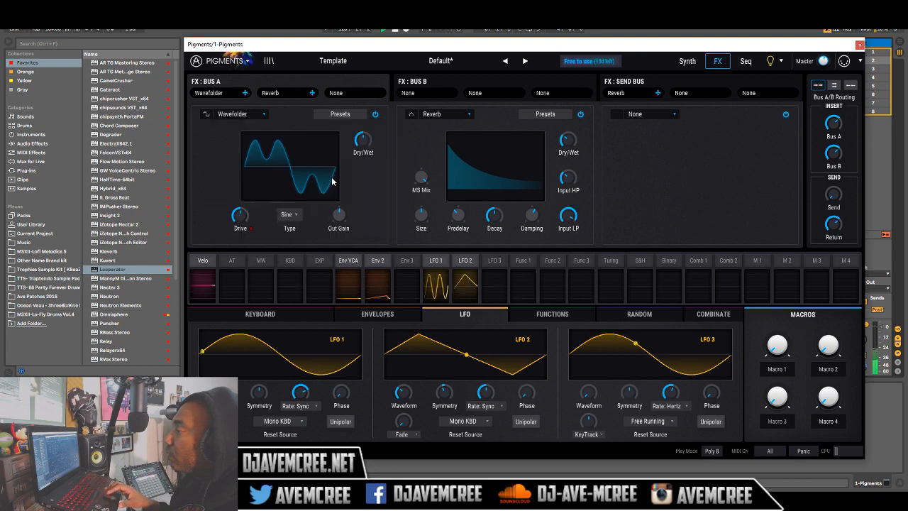
Change Bus A's first effect to Param EQ, cut the low shelf, shift peak 1 lower at nearly flat gain and boost peak 3.
{"action": "left_click", "coordinate": [245, 114]}
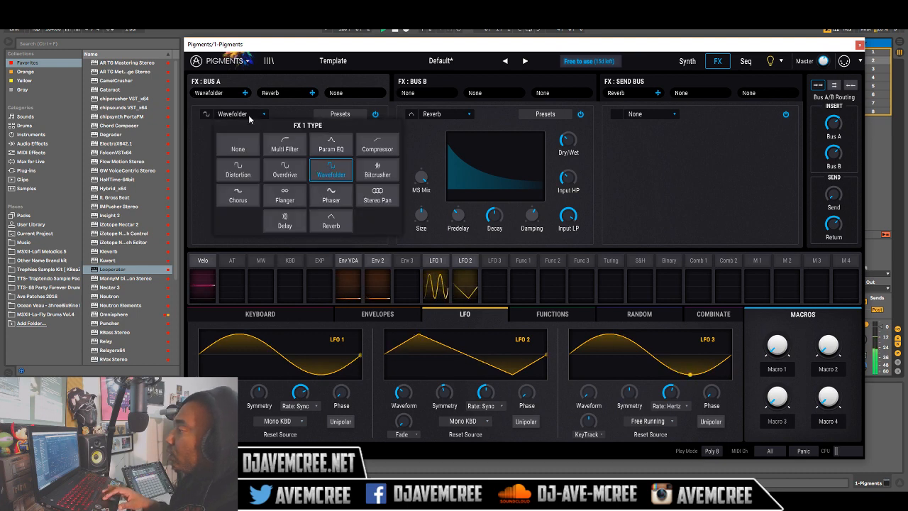
{"action": "left_click", "coordinate": [320, 144]}
{"action": "left_click_drag", "start_coordinate": [272, 161], "coordinate": [236, 176]}
{"action": "left_click_drag", "start_coordinate": [287, 158], "coordinate": [244, 154]}
{"action": "mouse_move", "coordinate": [331, 160]}
{"action": "left_mouse_down"}
{"action": "mouse_move", "coordinate": [329, 129]}
{"action": "mouse_move", "coordinate": [325, 143]}
{"action": "left_mouse_up"}
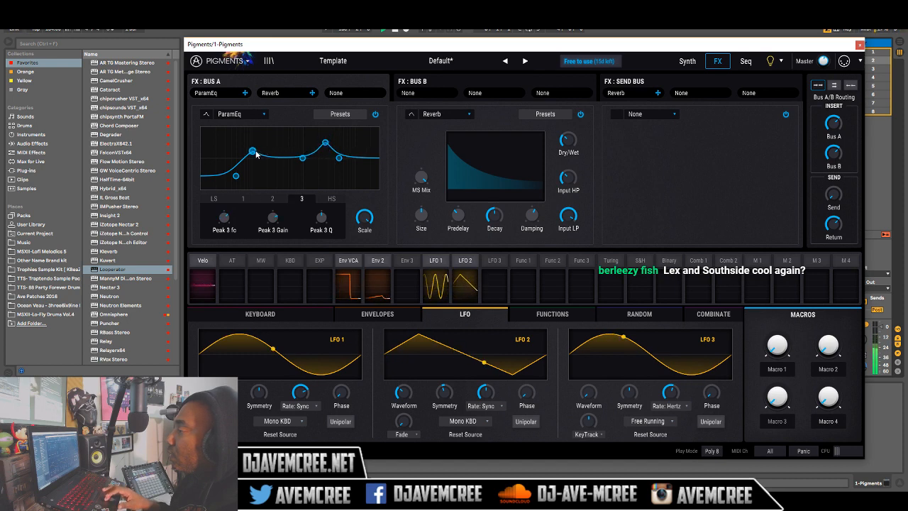
{"action": "left_click_drag", "start_coordinate": [252, 152], "coordinate": [257, 160]}
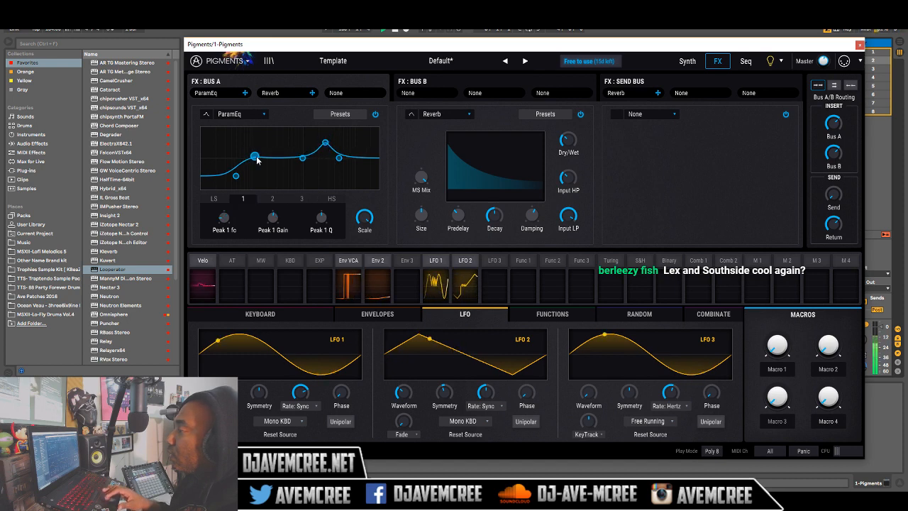
Replace Bus A's Param EQ with a Bitcrusher, set its bit depth to 16 bits, raise the downsampling and adjust the dry/wet mix.
{"action": "left_click", "coordinate": [259, 120]}
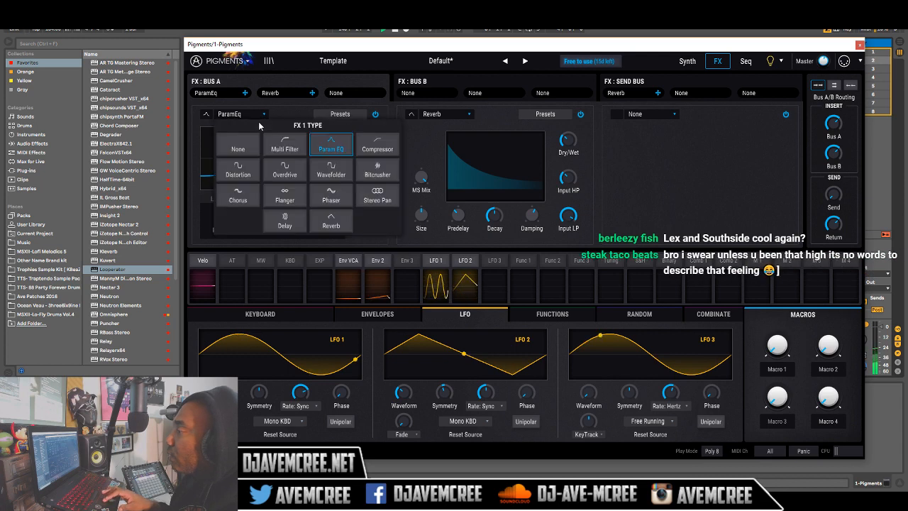
{"action": "left_click", "coordinate": [387, 168]}
{"action": "mouse_move", "coordinate": [263, 218]}
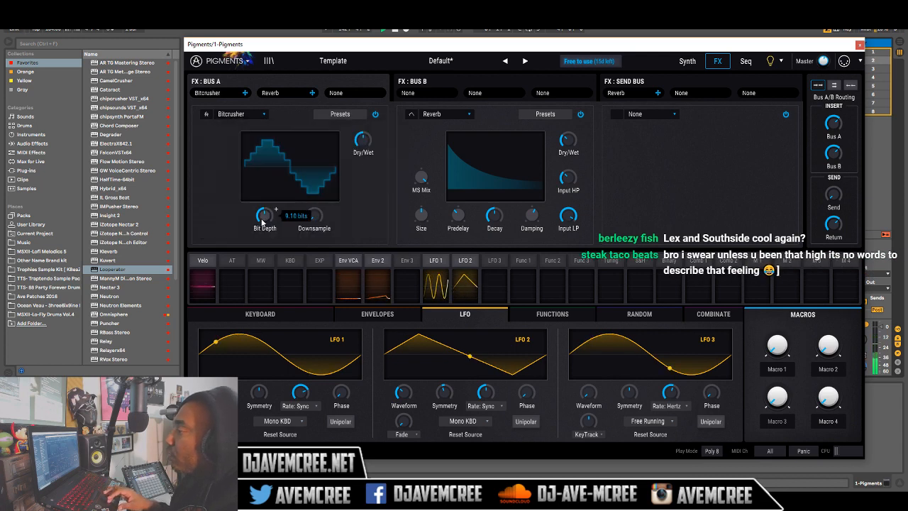
{"action": "mouse_move", "coordinate": [314, 216]}
{"action": "left_click_drag", "start_coordinate": [315, 216], "coordinate": [275, 210]}
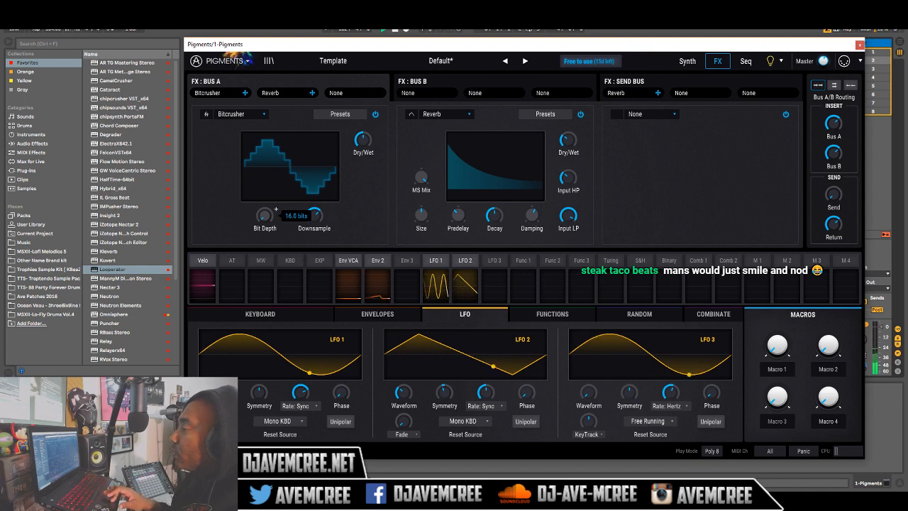
{"action": "left_click_drag", "start_coordinate": [276, 210], "coordinate": [313, 216]}
{"action": "left_click_drag", "start_coordinate": [362, 139], "coordinate": [362, 139]}
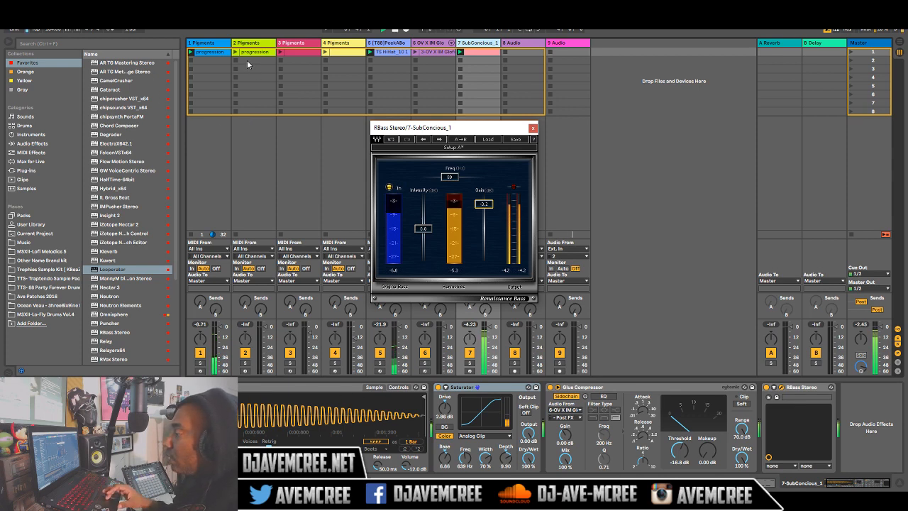
Bypass the Saturator on the SubConcious track and play the beat to hear the bass without it.
{"action": "left_click", "coordinate": [439, 388]}
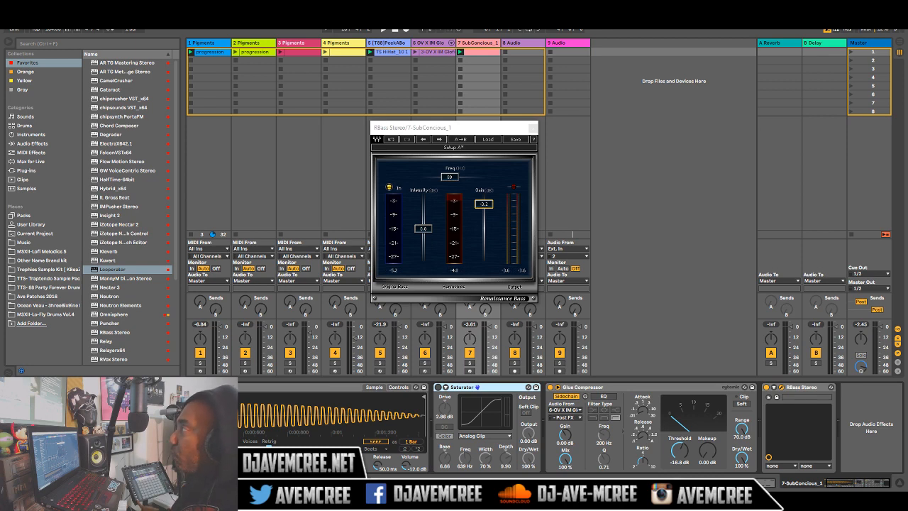
{"action": "key", "text": "space"}
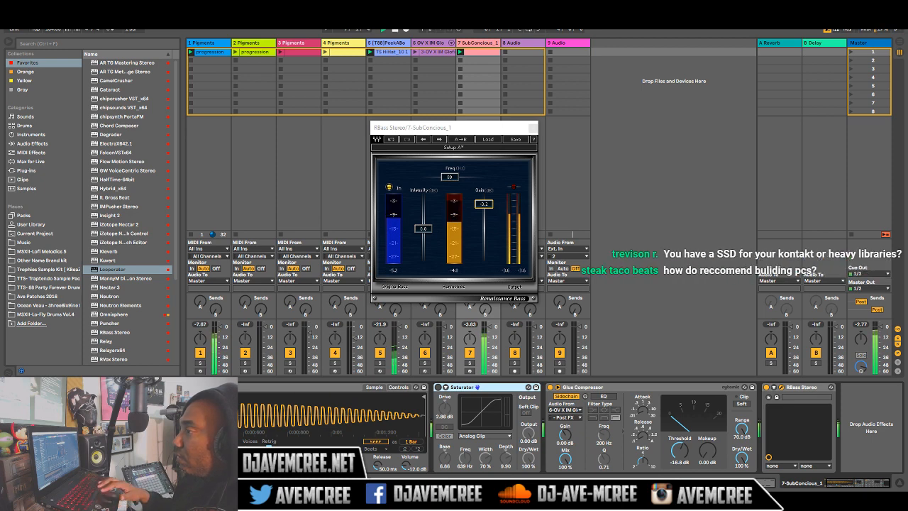
{"action": "left_click", "coordinate": [303, 46]}
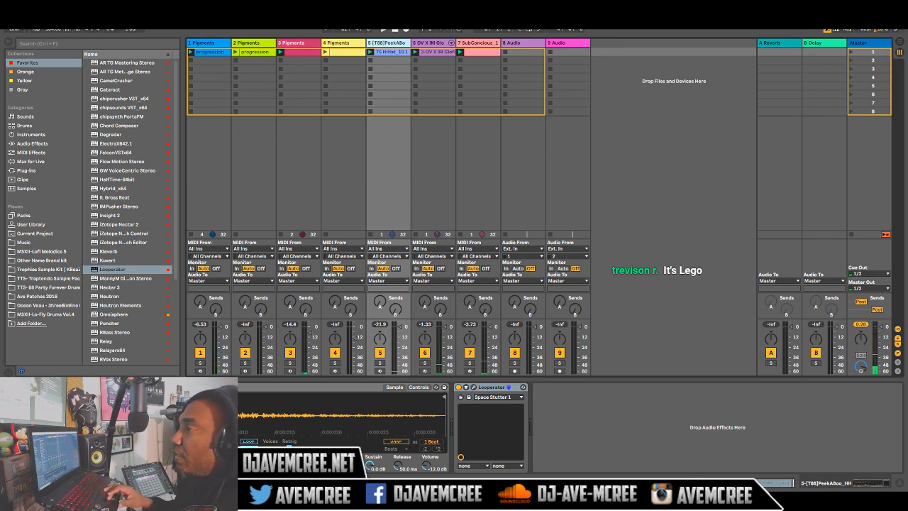
Start a new, empty Live set.
{"action": "left_click", "coordinate": [7, 17]}
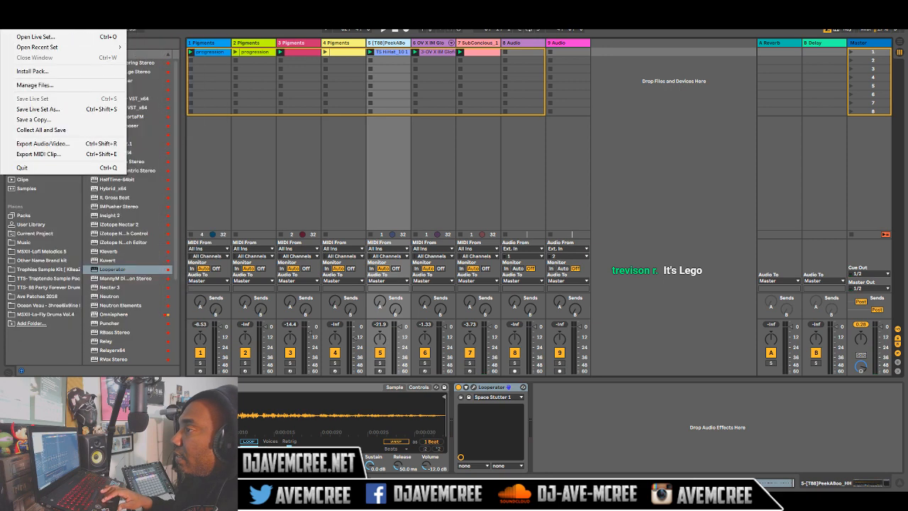
{"action": "left_click", "coordinate": [12, 28]}
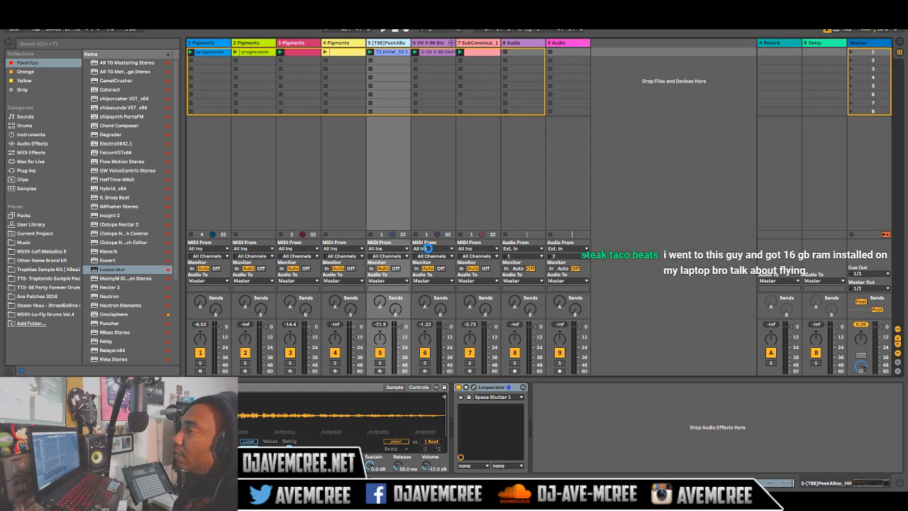
{"action": "key", "text": "alt+Tab"}
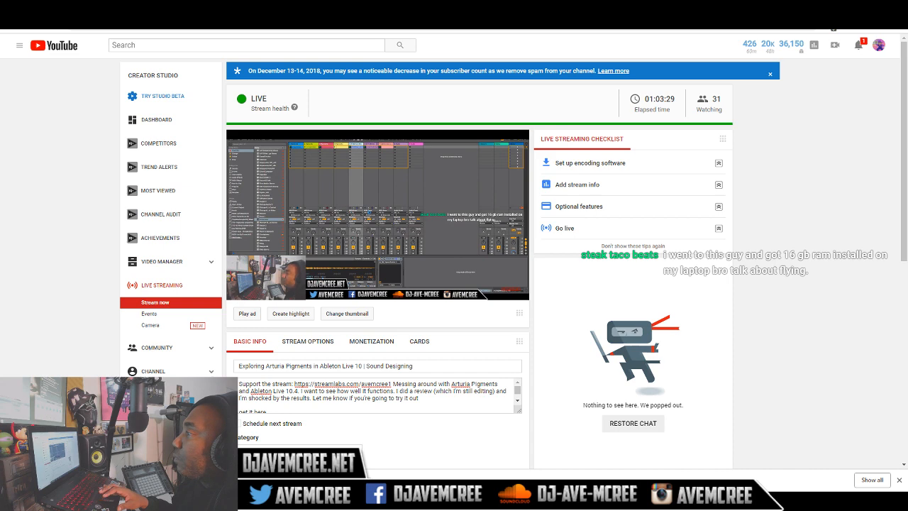
{"action": "key", "text": "ctrl+Tab"}
{"action": "key", "text": "ctrl+Tab"}
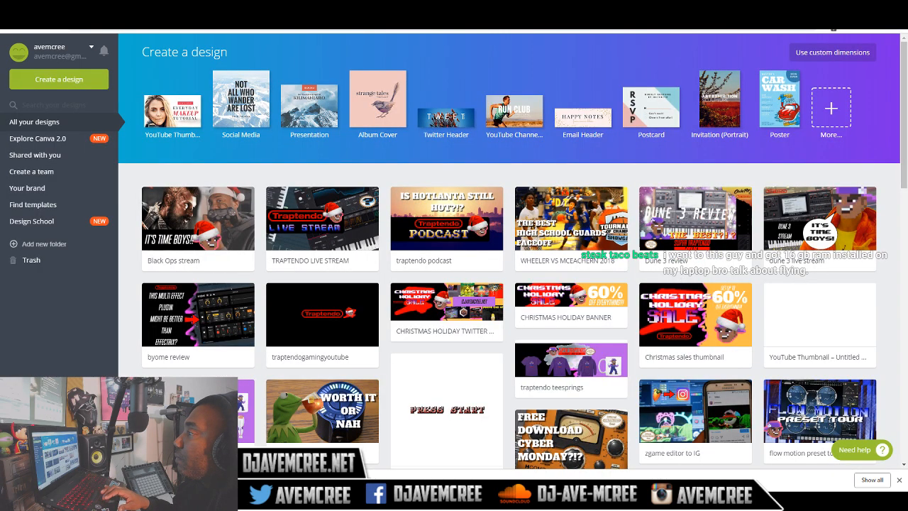
{"action": "key", "text": "ctrl+Tab"}
{"action": "key", "text": "ctrl+Tab"}
{"action": "key", "text": "ctrl+Tab"}
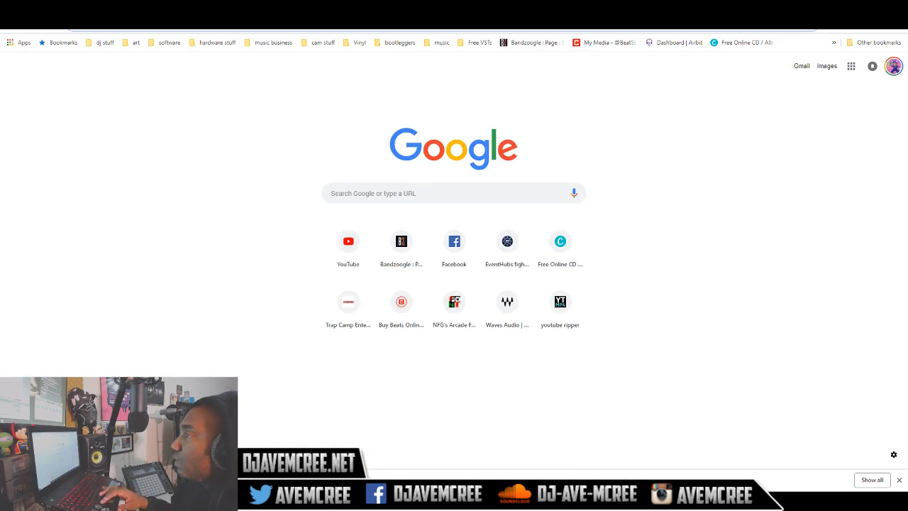
{"action": "key", "text": "ctrl+Tab"}
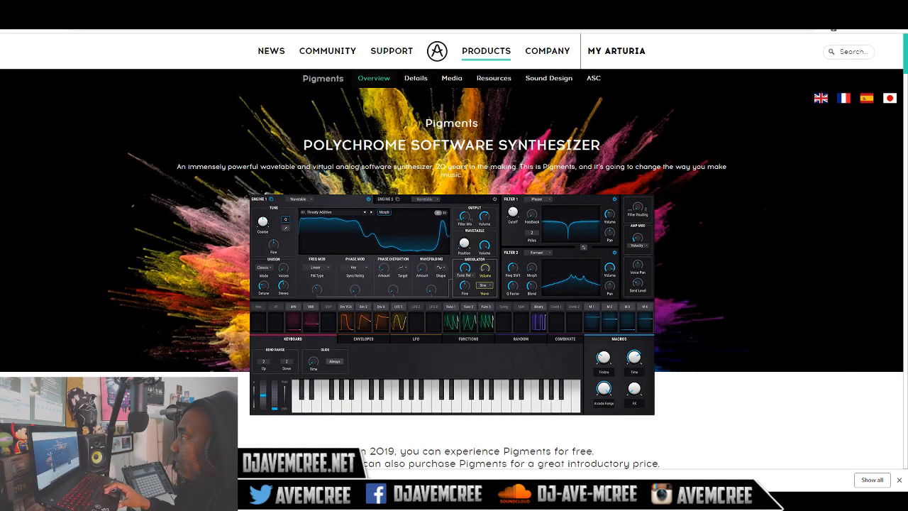
{"action": "key", "text": "super+d"}
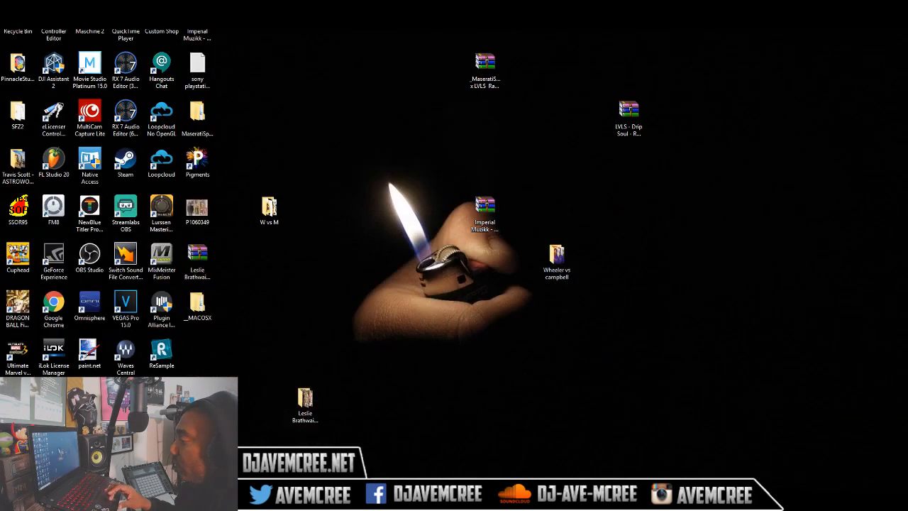
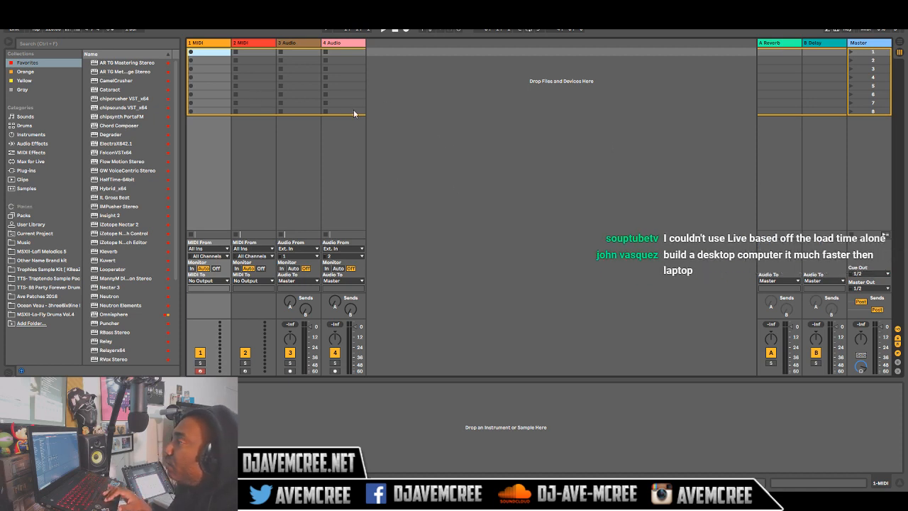
Search the plug-ins for "pigment", load Pigments on the first MIDI track and move its window clear of the browser.
{"action": "left_click", "coordinate": [39, 170]}
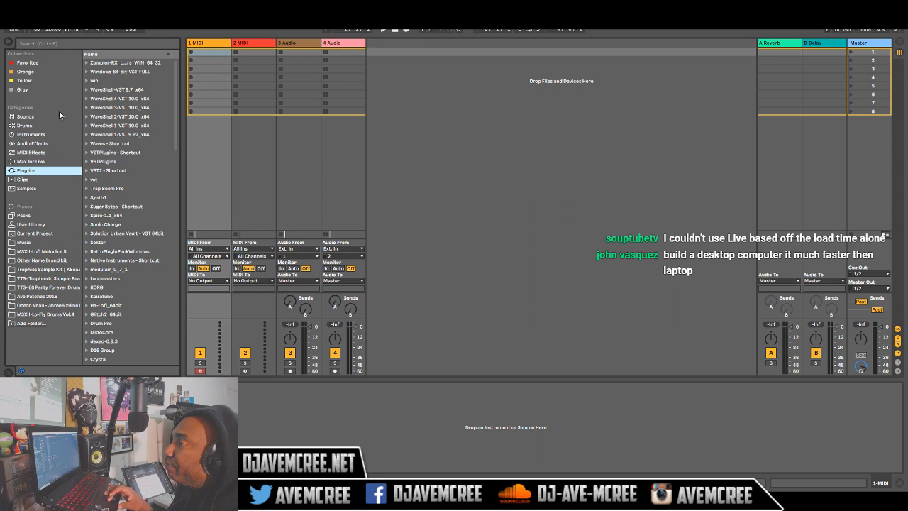
{"action": "left_click", "coordinate": [114, 43]}
{"action": "type", "text": "pl"}
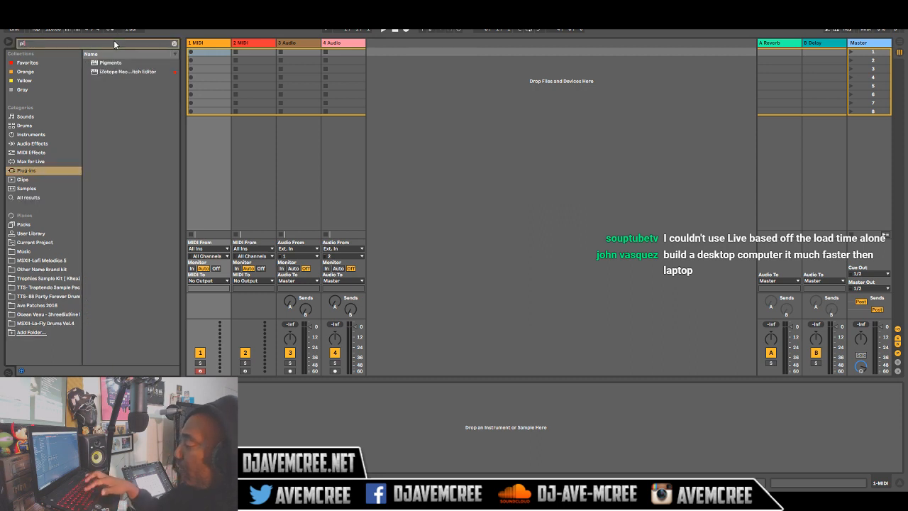
{"action": "type", "text": "gment"}
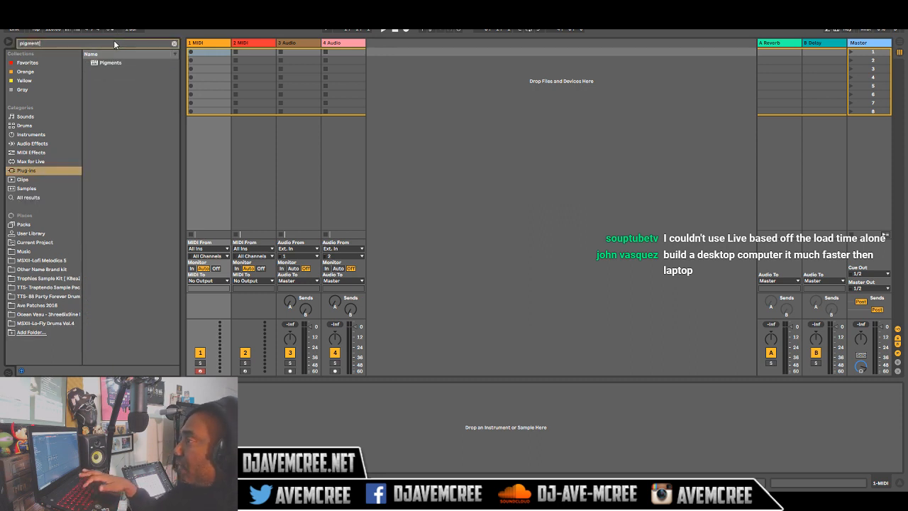
{"action": "left_click", "coordinate": [114, 61]}
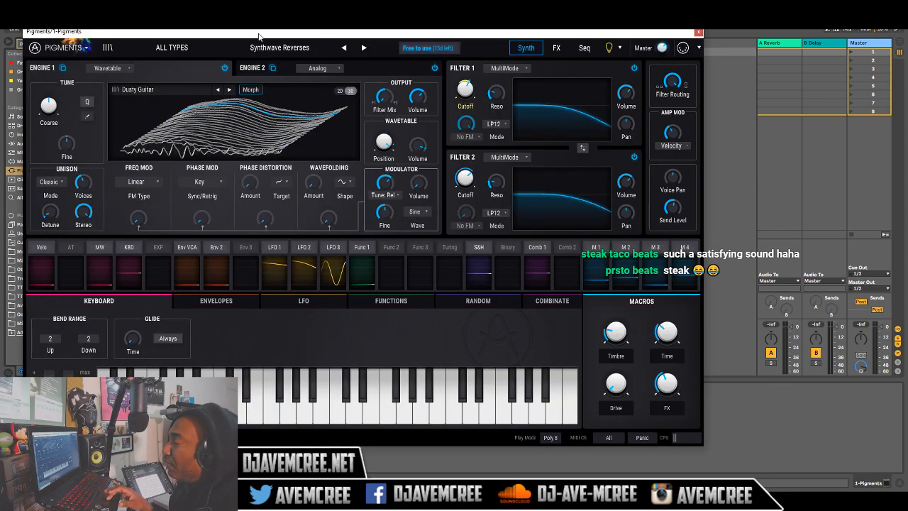
{"action": "left_click_drag", "start_coordinate": [257, 33], "coordinate": [418, 38]}
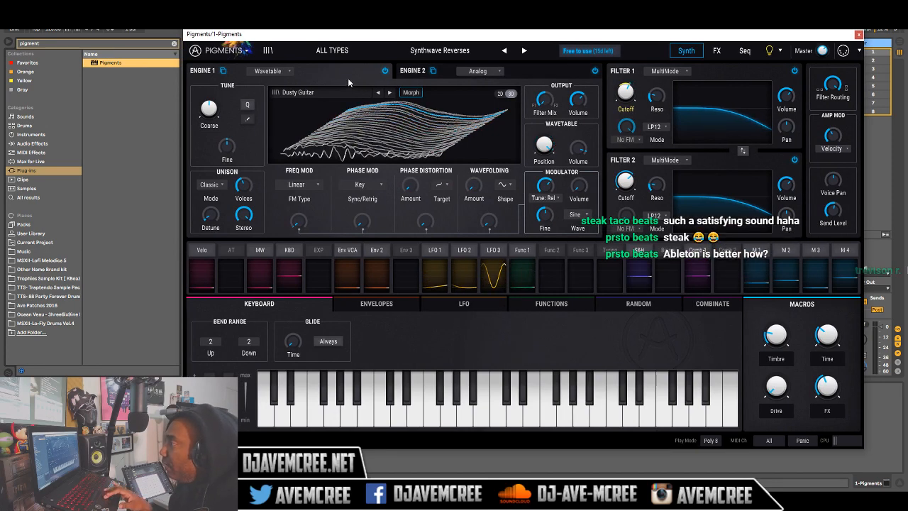
Try Engine 1 as an Analog engine with a square wave on oscillator 1.
{"action": "left_click", "coordinate": [269, 71]}
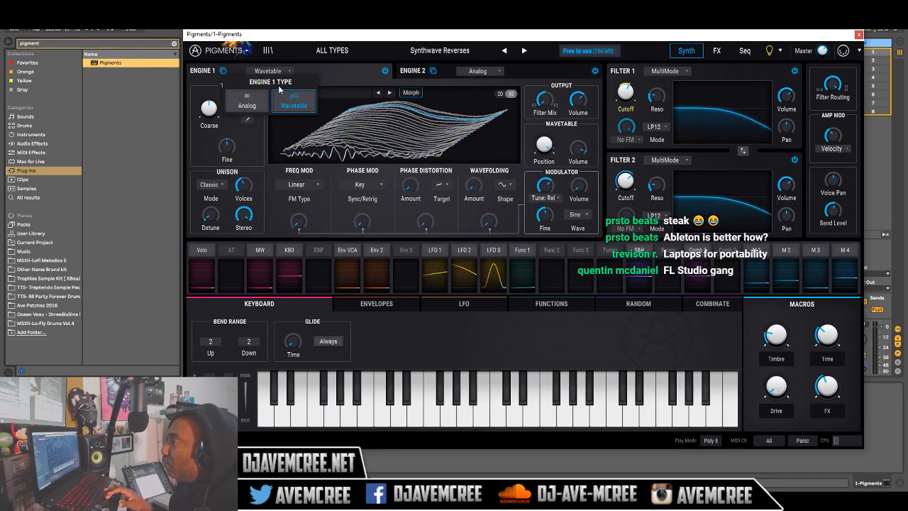
{"action": "left_click", "coordinate": [248, 100]}
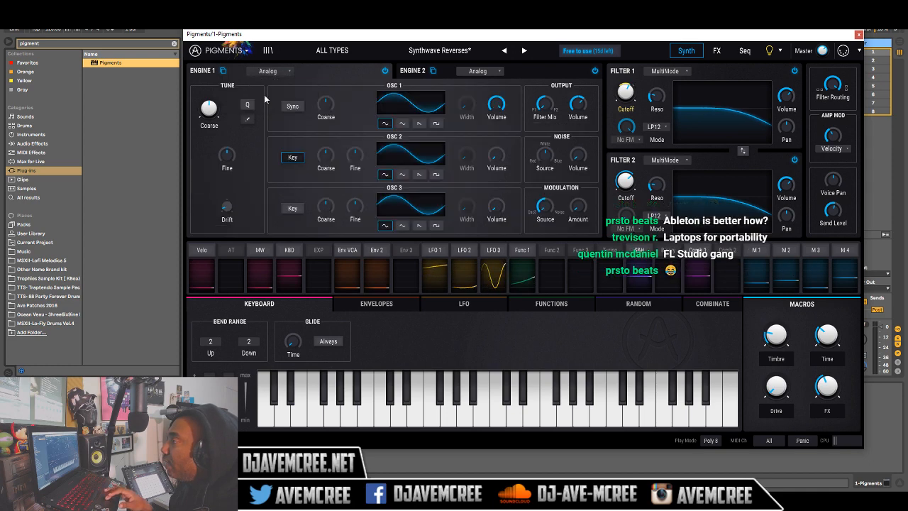
{"action": "left_click", "coordinate": [436, 124]}
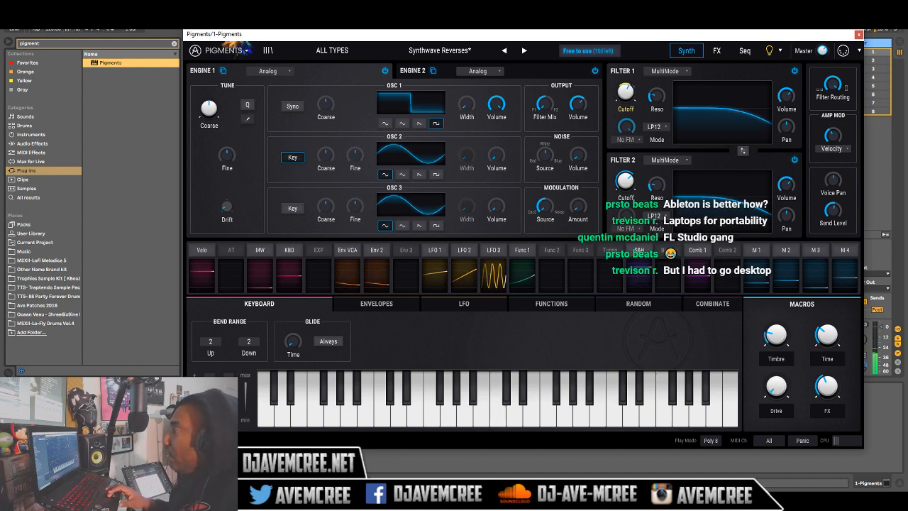
Load the Default preset from the Template category in Pigments.
{"action": "left_click", "coordinate": [441, 51]}
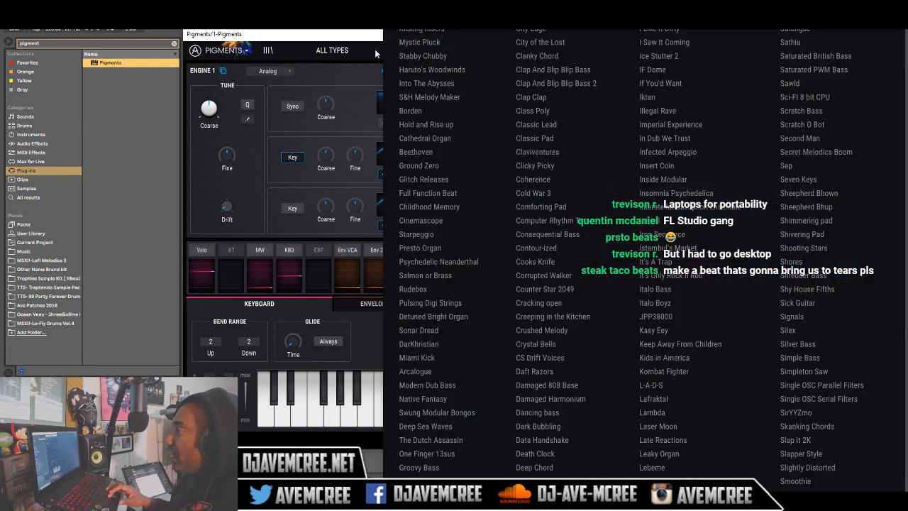
{"action": "left_click", "coordinate": [341, 50]}
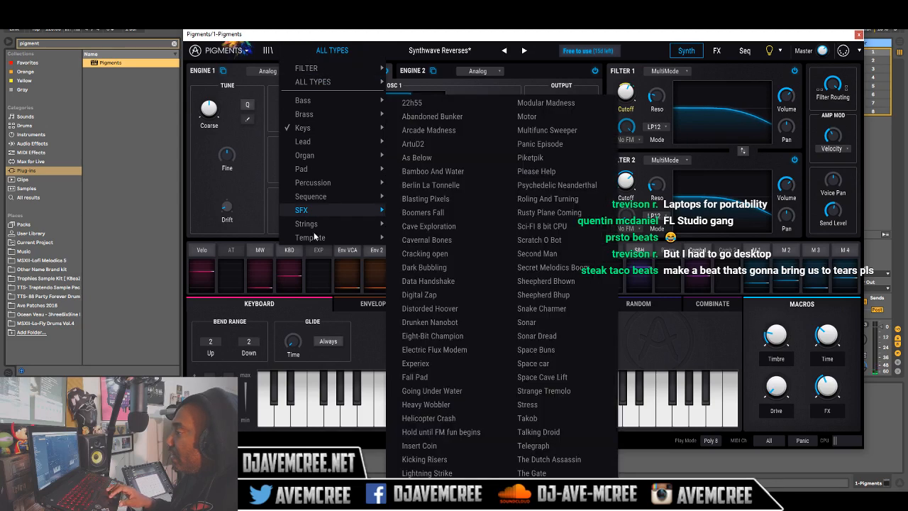
{"action": "mouse_move", "coordinate": [317, 237]}
{"action": "left_click", "coordinate": [413, 266]}
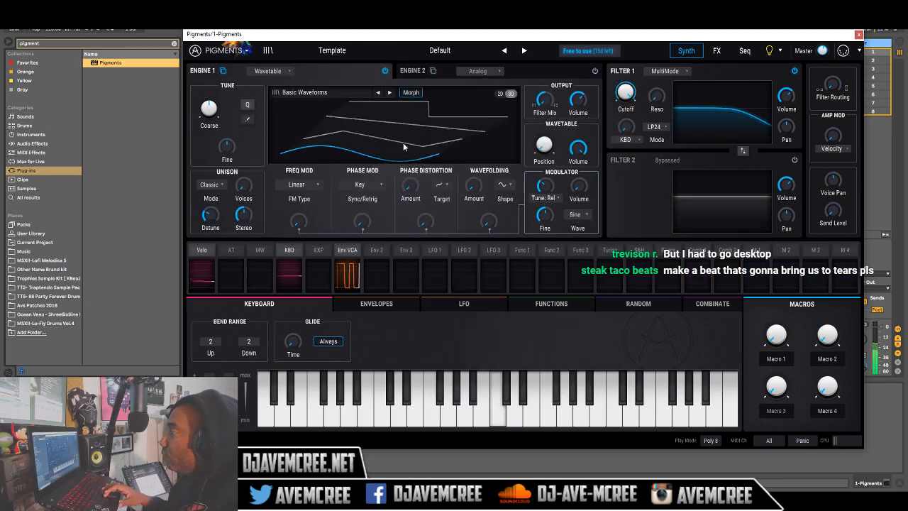
Set Engine 1's wavetable to Sin to Square from the Building Waves category.
{"action": "left_click", "coordinate": [344, 95]}
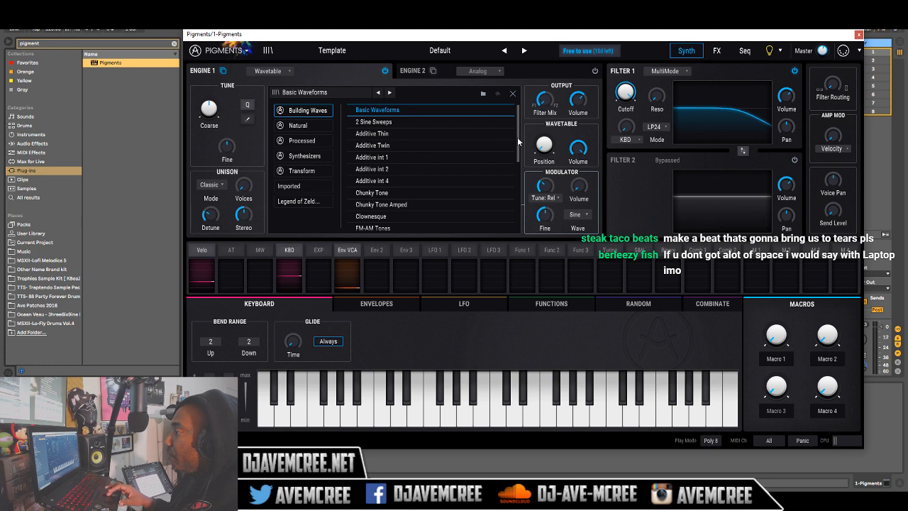
{"action": "left_click_drag", "start_coordinate": [517, 137], "coordinate": [517, 201]}
{"action": "left_click", "coordinate": [417, 195]}
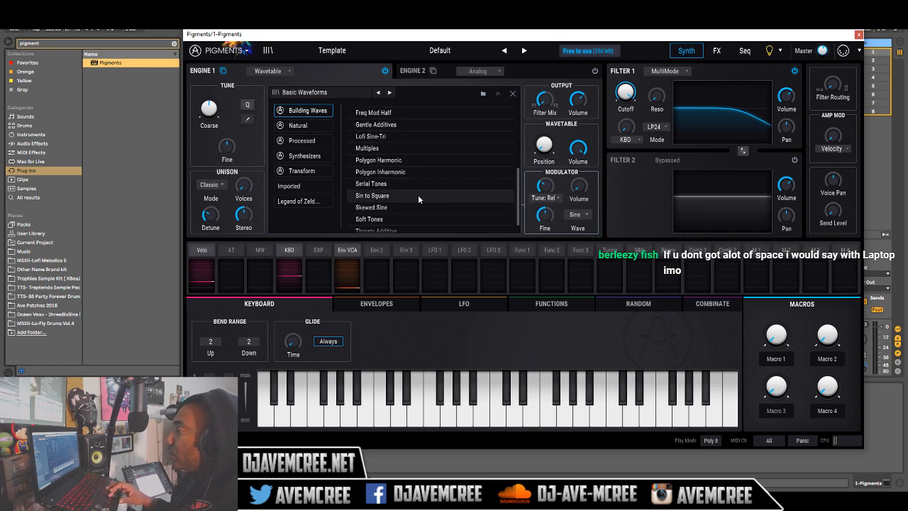
{"action": "left_click", "coordinate": [418, 195]}
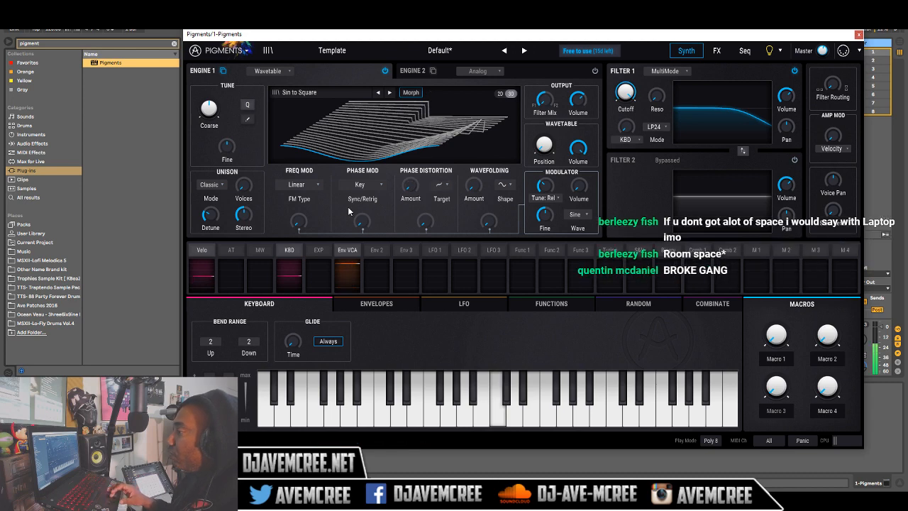
Set the wavetable position to about 0.052 and modulate it with LFO 1 by an amount of 0.60.
{"action": "mouse_move", "coordinate": [542, 154]}
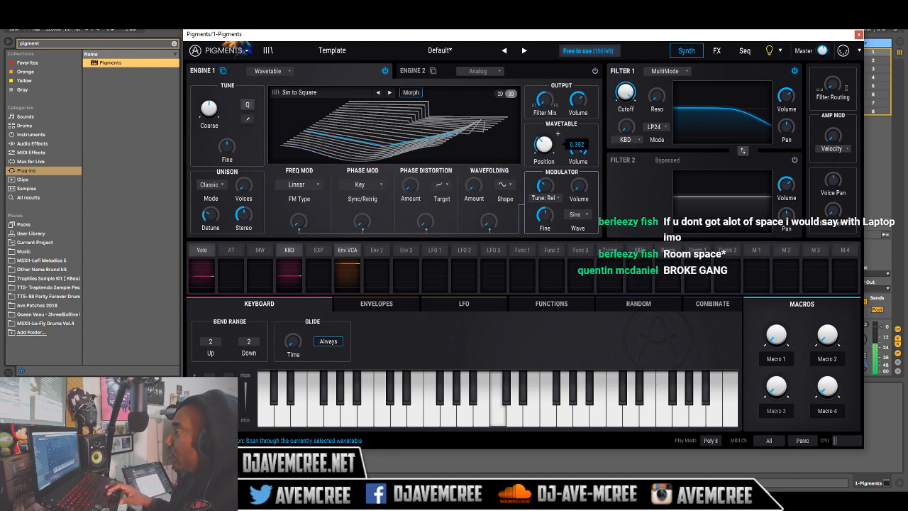
{"action": "mouse_move", "coordinate": [544, 144]}
{"action": "left_mouse_down"}
{"action": "mouse_move", "coordinate": [544, 117]}
{"action": "mouse_move", "coordinate": [544, 154]}
{"action": "mouse_move", "coordinate": [556, 142]}
{"action": "mouse_move", "coordinate": [544, 161]}
{"action": "left_mouse_up"}
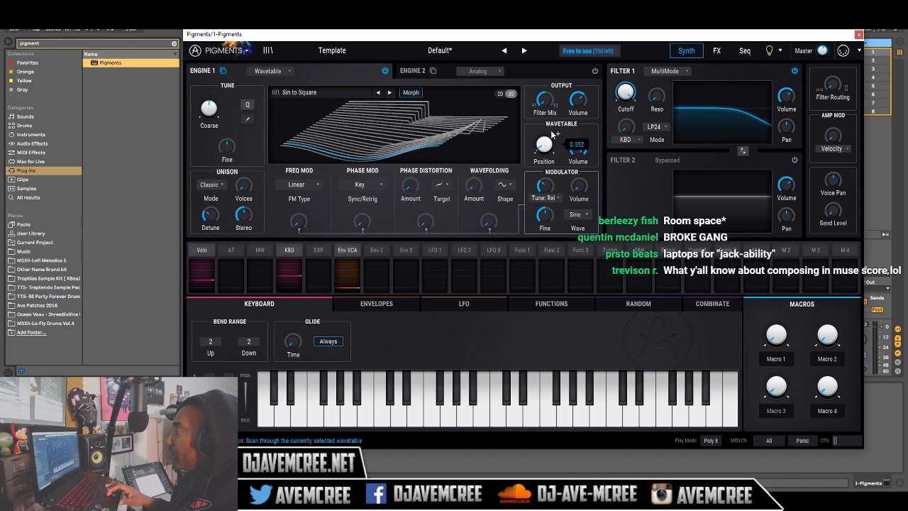
{"action": "left_click", "coordinate": [557, 134]}
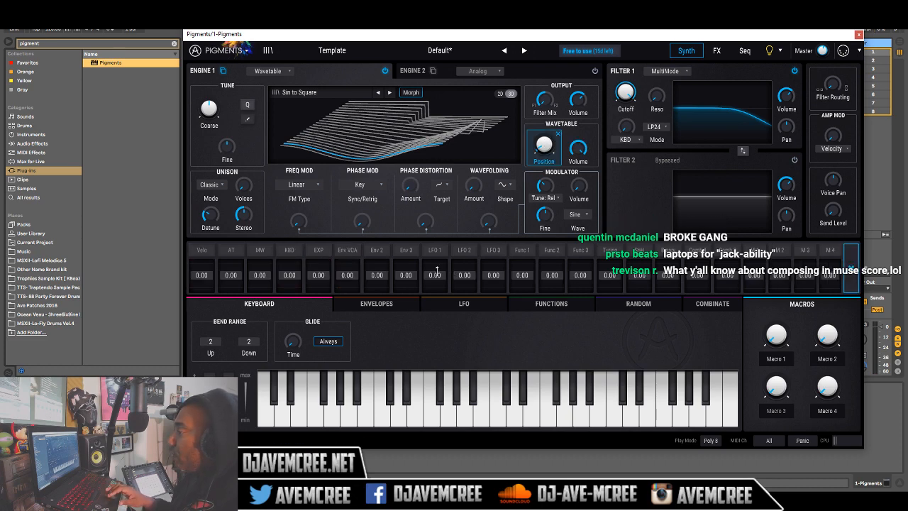
{"action": "left_click_drag", "start_coordinate": [437, 270], "coordinate": [437, 248]}
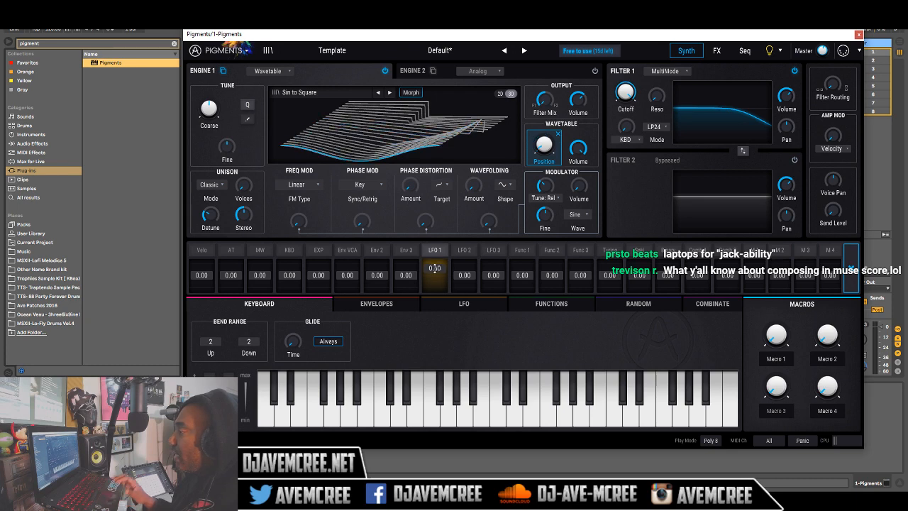
Lower Filter 1's cutoff to about 8294 Hz and lengthen the Env VCA attack to about 0.012 s.
{"action": "left_click", "coordinate": [450, 310]}
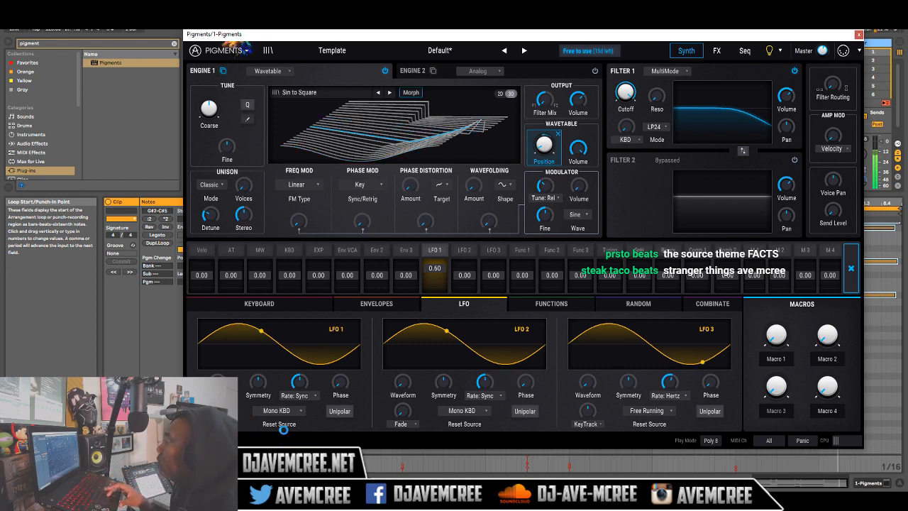
{"action": "left_click_drag", "start_coordinate": [621, 94], "coordinate": [621, 109]}
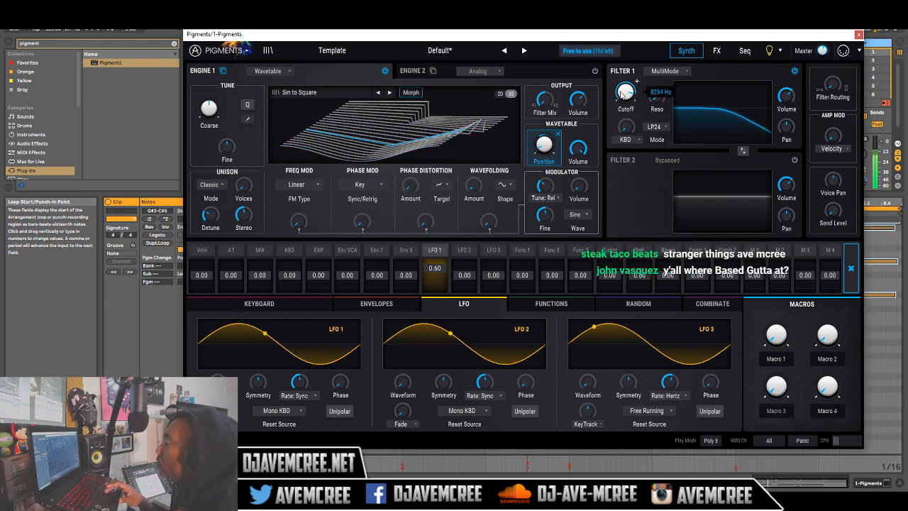
{"action": "left_click", "coordinate": [371, 303]}
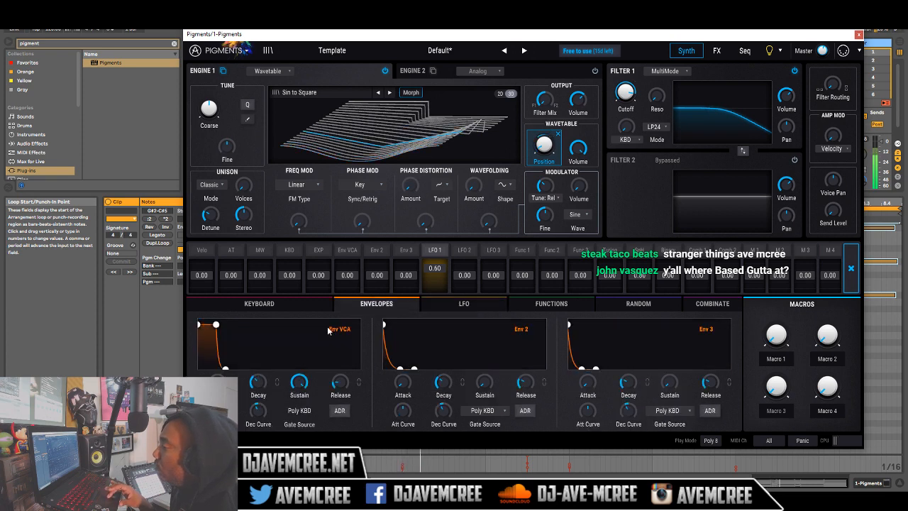
{"action": "left_click_drag", "start_coordinate": [217, 383], "coordinate": [217, 371]}
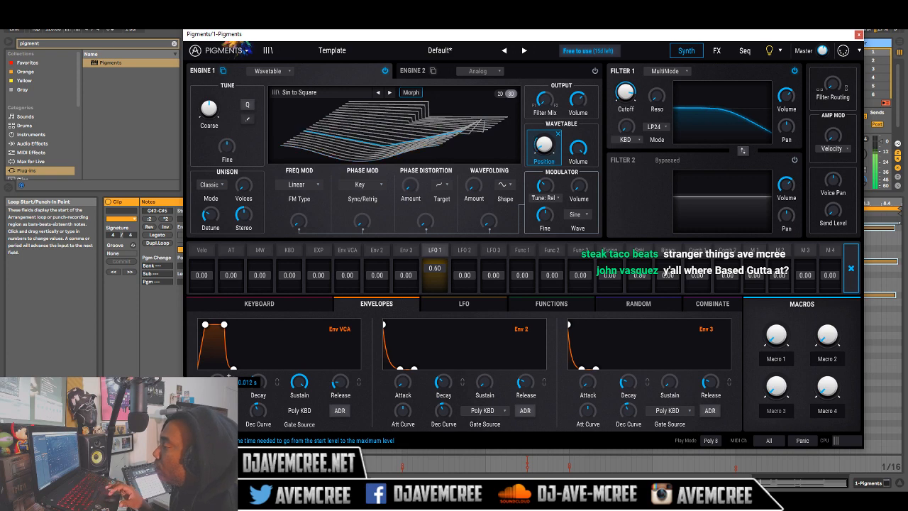
Try detuning Engine 1's modulator with its fine tuning at about -0.536 semitone.
{"action": "mouse_move", "coordinate": [628, 102]}
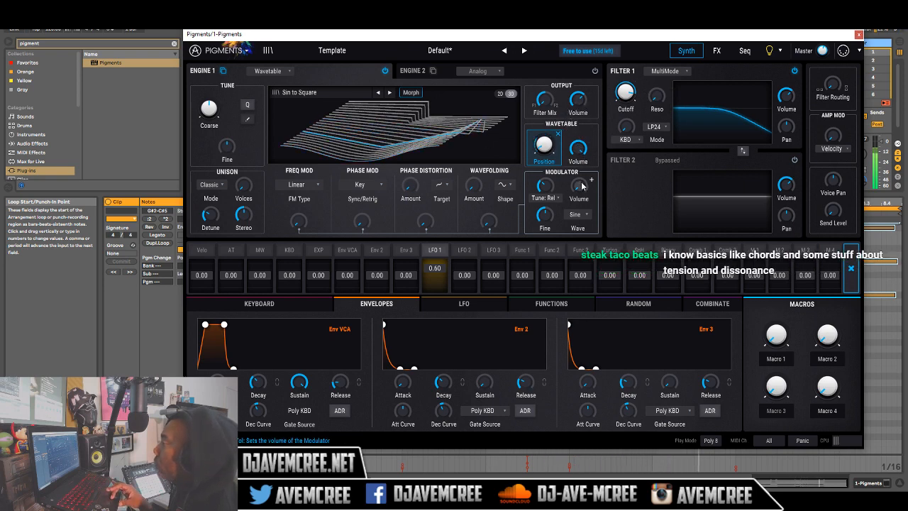
{"action": "mouse_move", "coordinate": [547, 219]}
{"action": "left_click_drag", "start_coordinate": [547, 218], "coordinate": [547, 235]}
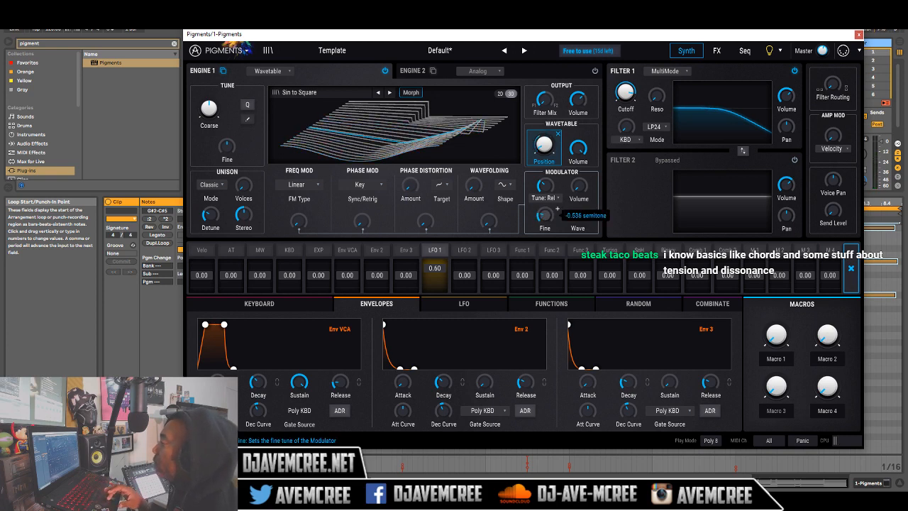
{"action": "left_click_drag", "start_coordinate": [545, 216], "coordinate": [547, 221]}
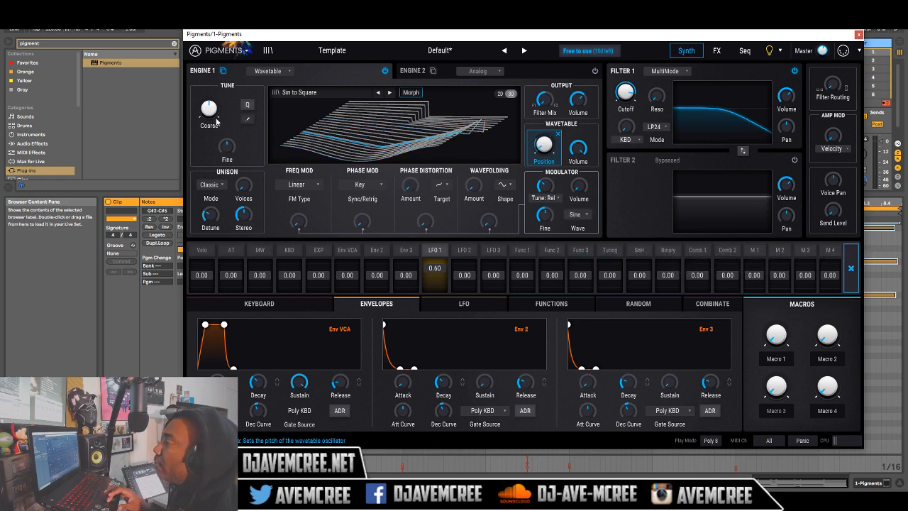
Reshape Function 1 into a rising ramp with its peak at time 1.00 and level 1.00.
{"action": "mouse_move", "coordinate": [213, 114]}
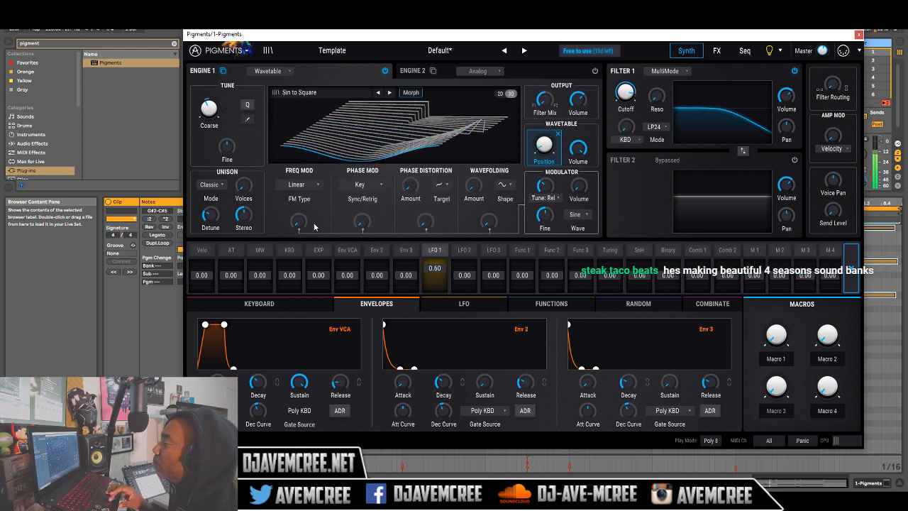
{"action": "mouse_move", "coordinate": [310, 215]}
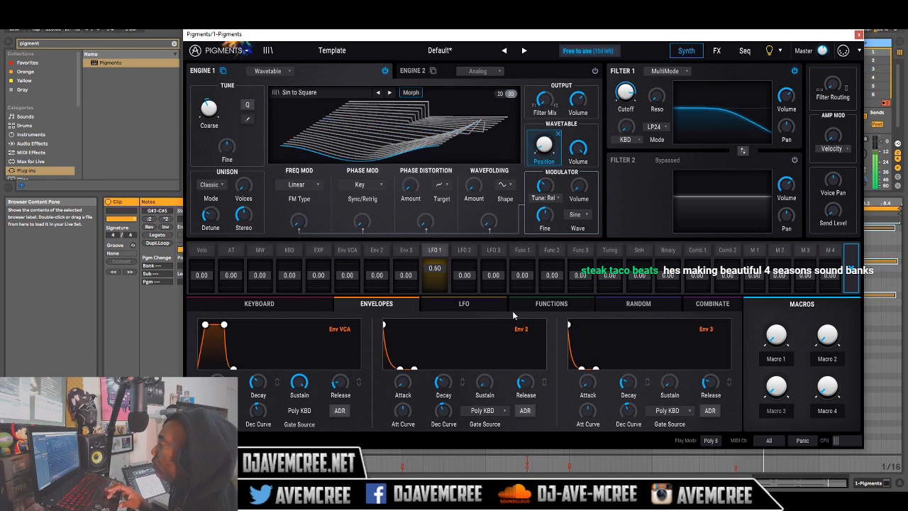
{"action": "left_click", "coordinate": [537, 306]}
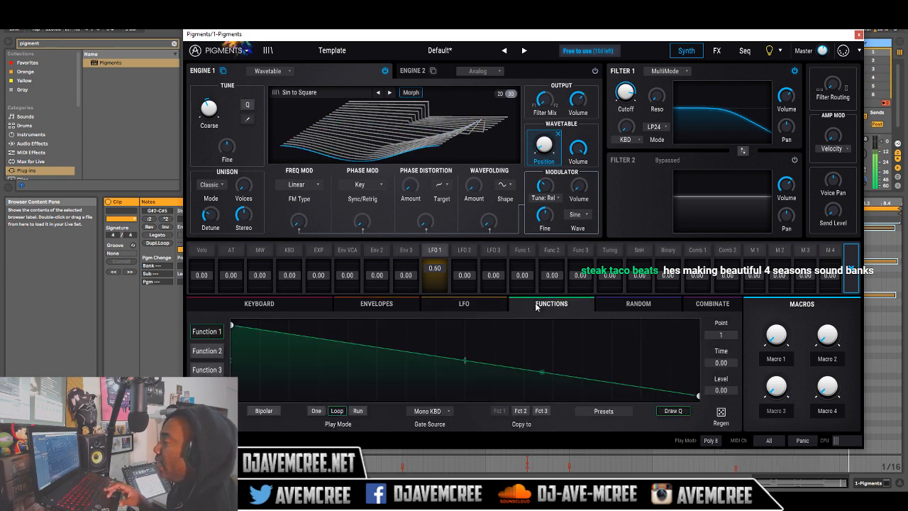
{"action": "left_click", "coordinate": [232, 325]}
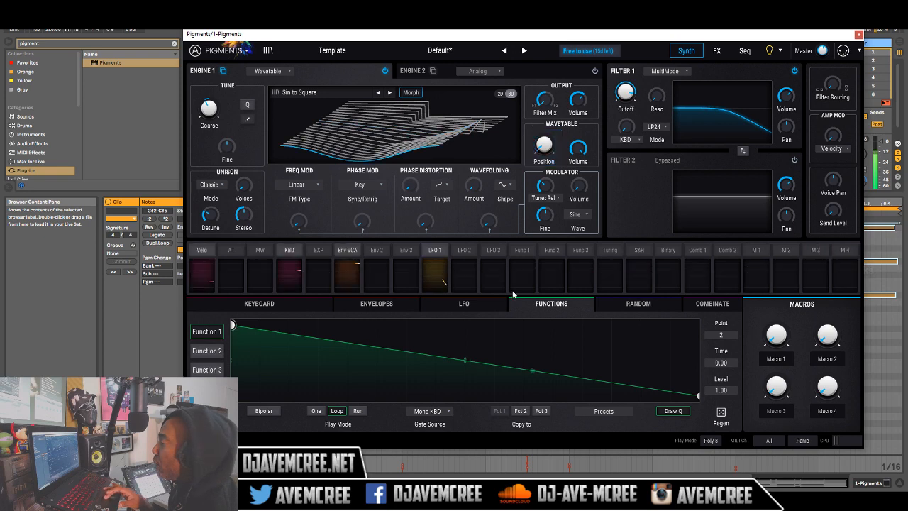
{"action": "left_click_drag", "start_coordinate": [513, 294], "coordinate": [724, 283]}
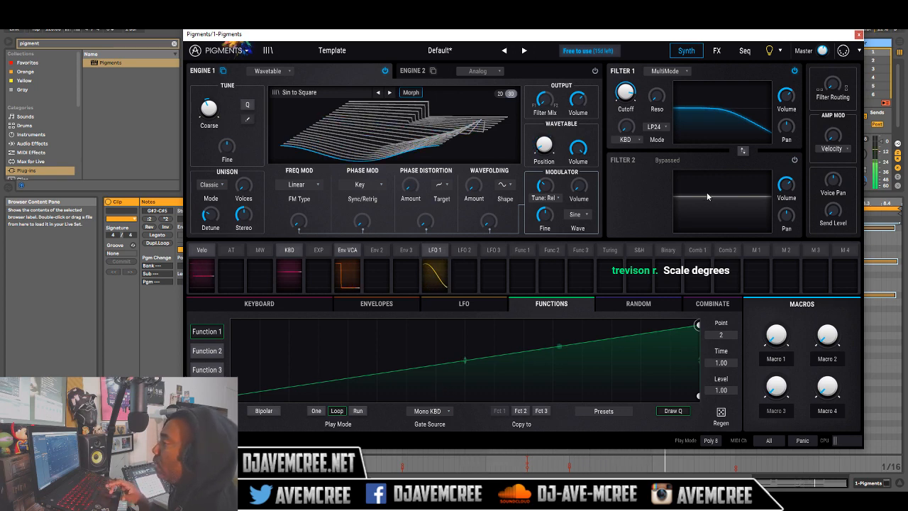
Modulate Engine 1's Freq Mod amount with Function 1 by 1.00 and set the function's play mode to Run.
{"action": "left_click", "coordinate": [313, 216]}
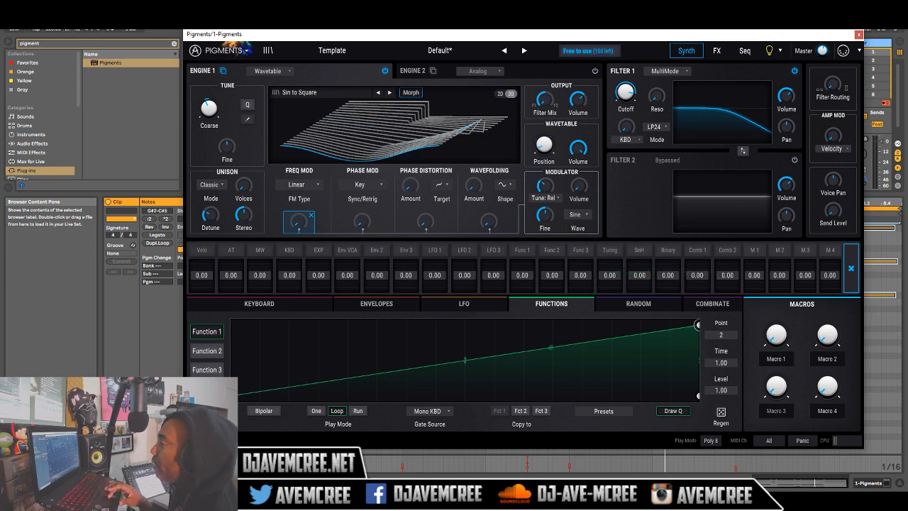
{"action": "left_click_drag", "start_coordinate": [522, 275], "coordinate": [522, 263]}
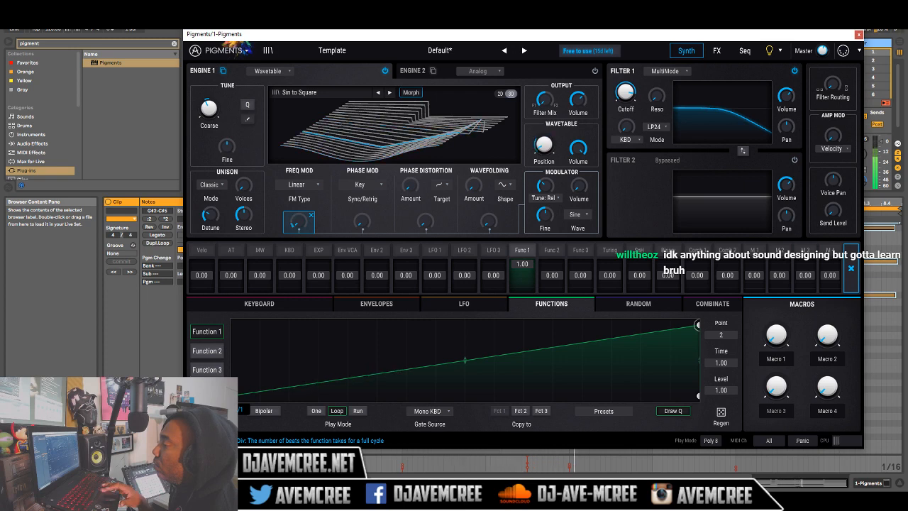
{"action": "left_click", "coordinate": [359, 411]}
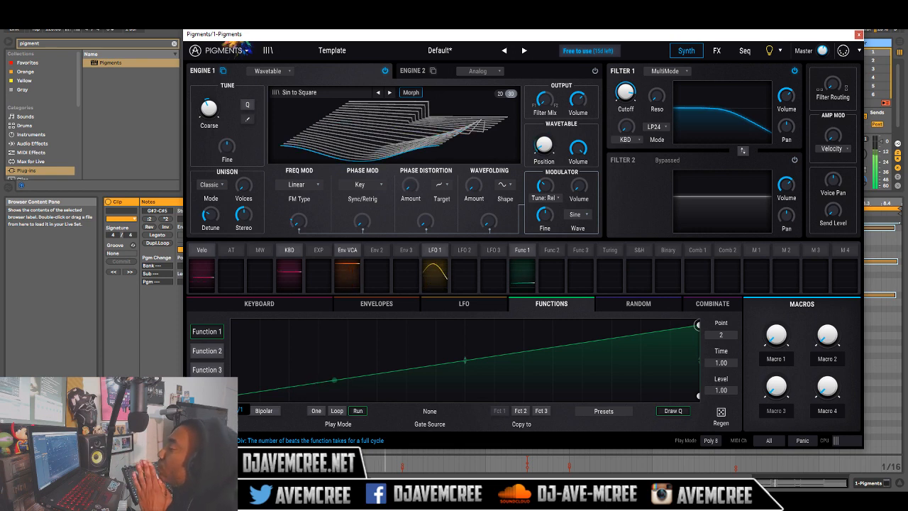
Add a point to Function 1 at time 0.499, level 0.167, and lower the end peak to level 0.693.
{"action": "double_click", "coordinate": [465, 361]}
{"action": "left_click_drag", "start_coordinate": [465, 361], "coordinate": [464, 384]}
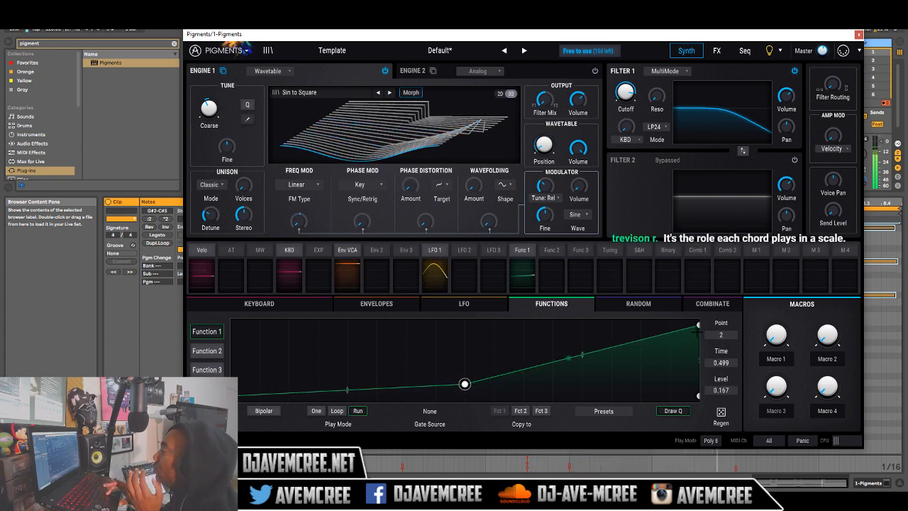
{"action": "left_click_drag", "start_coordinate": [699, 325], "coordinate": [697, 349]}
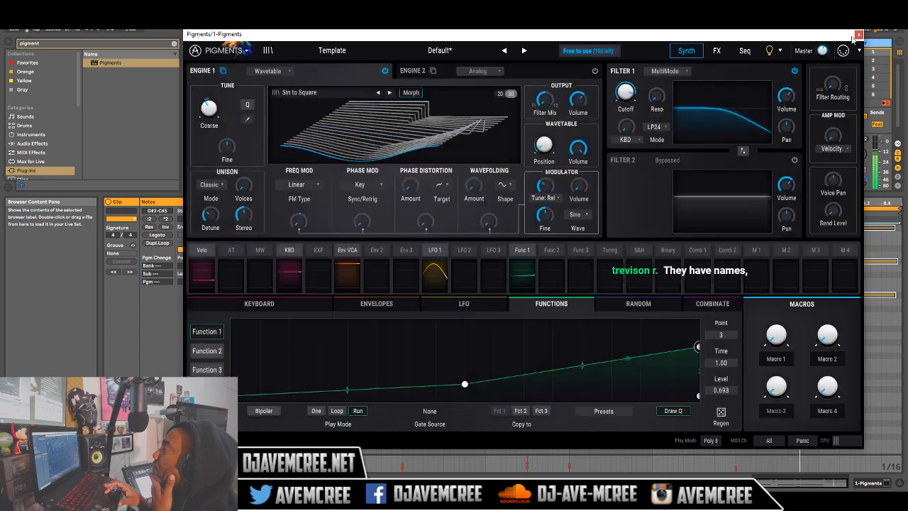
Close the Pigments window and select the empty MIDI track 2 in the Live set.
{"action": "left_click", "coordinate": [858, 36]}
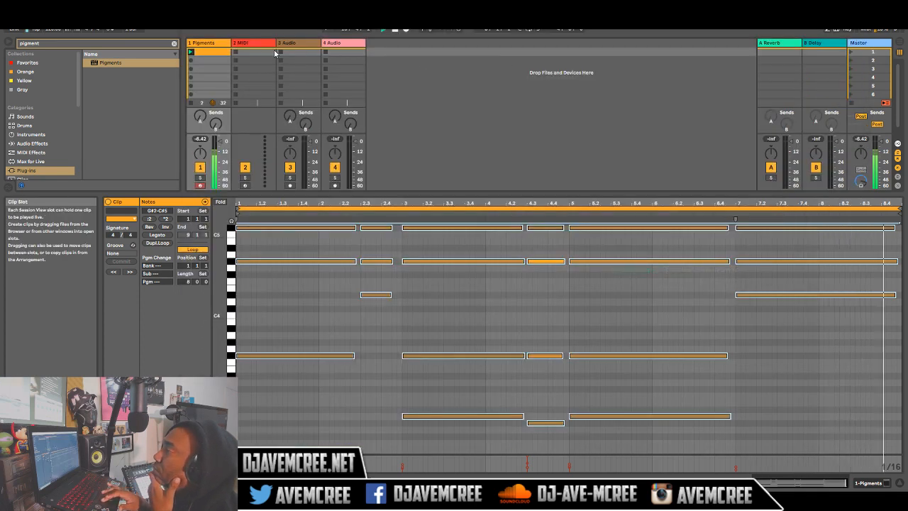
{"action": "left_click", "coordinate": [248, 46]}
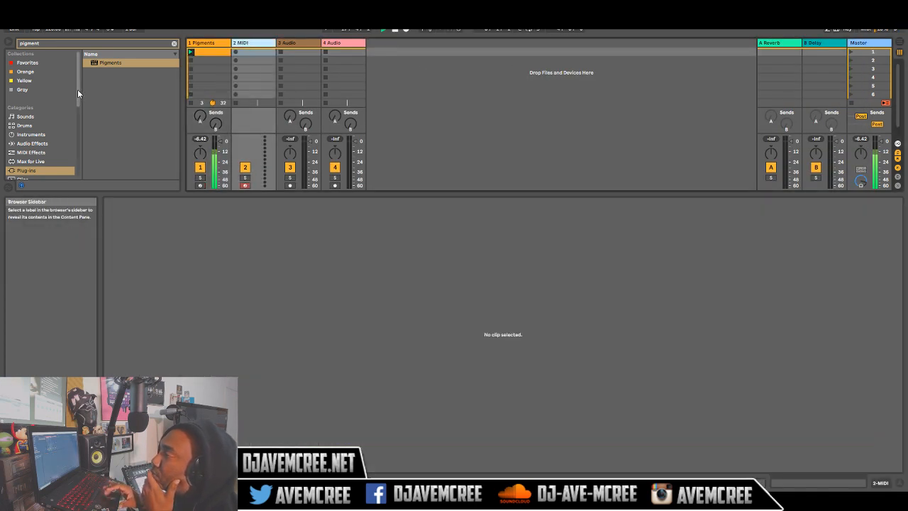
{"action": "left_click_drag", "start_coordinate": [78, 89], "coordinate": [78, 162]}
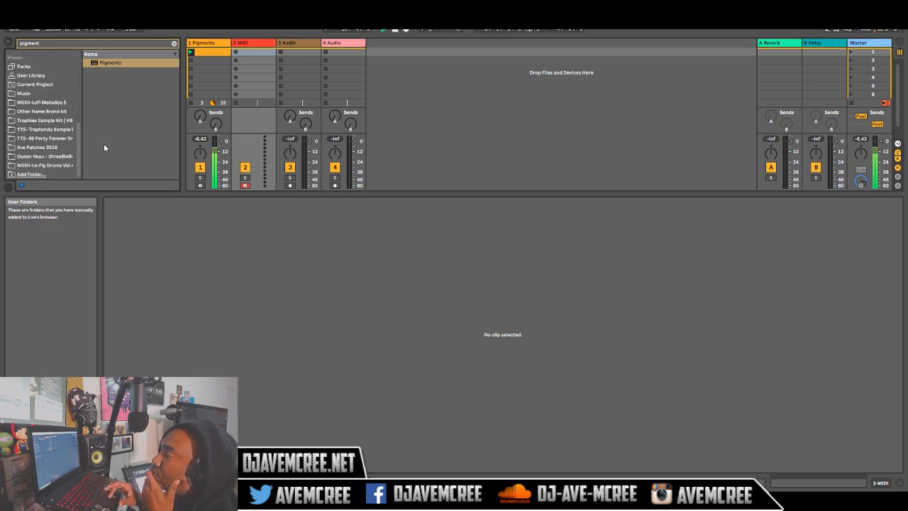
{"action": "left_click", "coordinate": [211, 44]}
{"action": "left_click", "coordinate": [245, 44]}
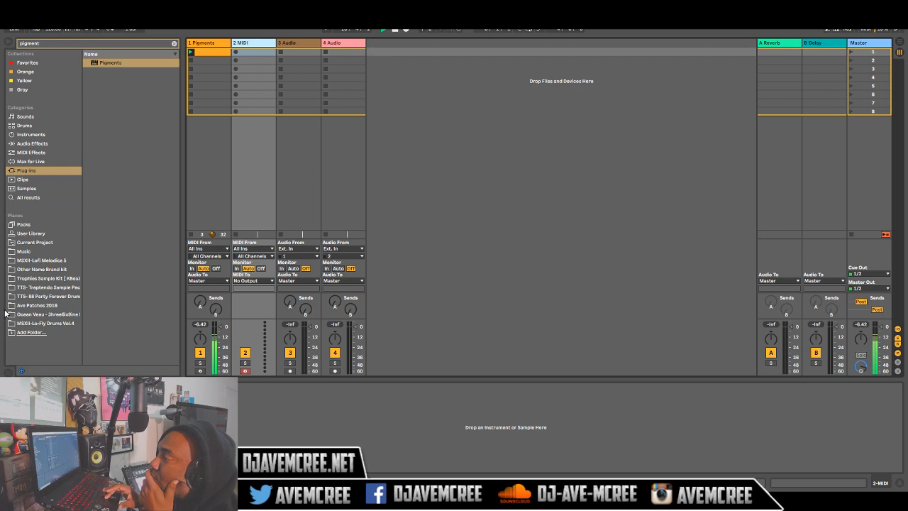
Clear the browser search and open the Perc folder of TTS- 88 Party Forever Drumkit within Ave Patches 2016.
{"action": "left_click", "coordinate": [28, 305]}
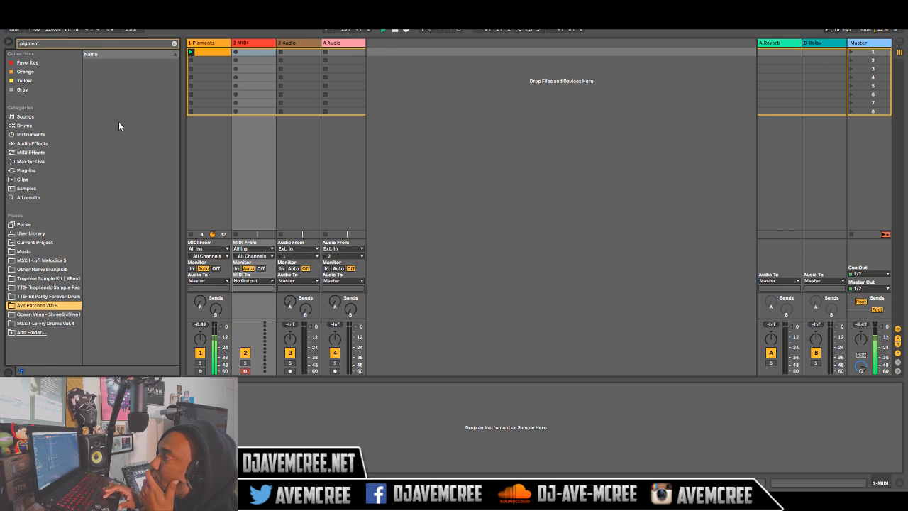
{"action": "left_click", "coordinate": [174, 44]}
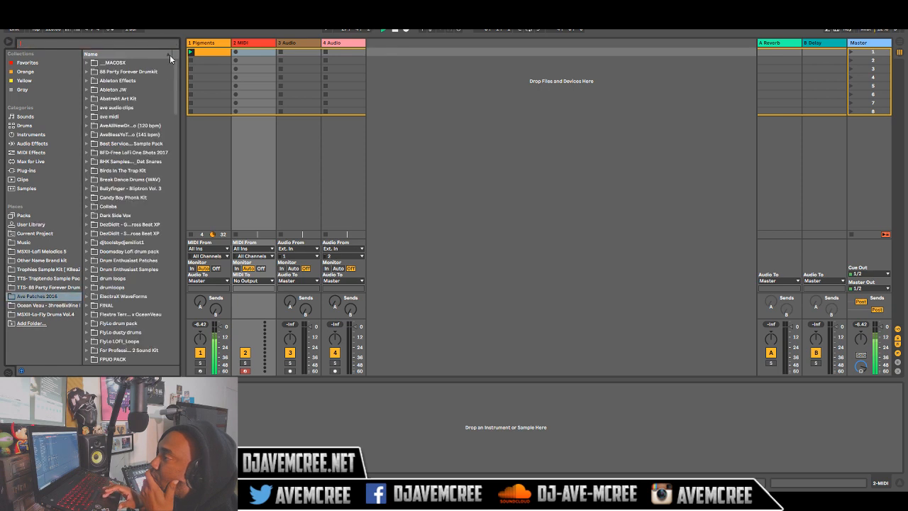
{"action": "left_click_drag", "start_coordinate": [174, 88], "coordinate": [171, 248]}
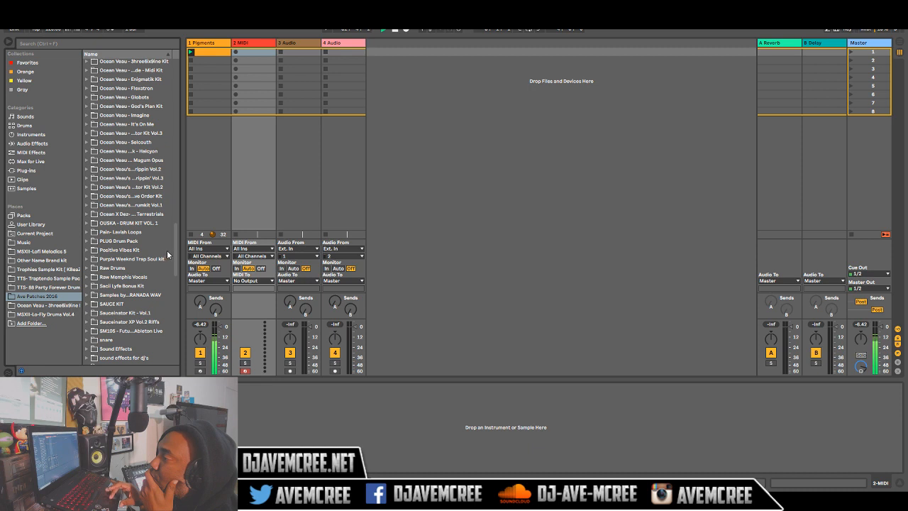
{"action": "left_click_drag", "start_coordinate": [172, 248], "coordinate": [174, 321]}
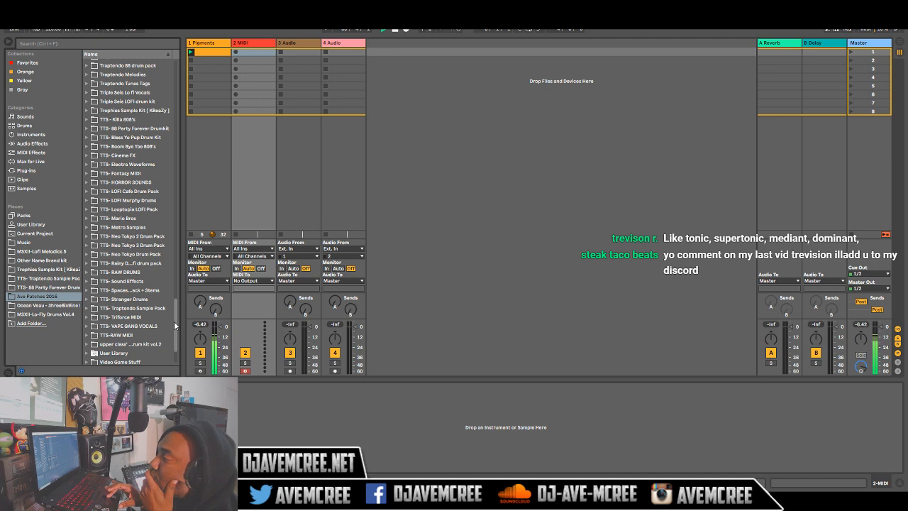
{"action": "scroll", "coordinate": [174, 320], "scroll_direction": "up", "scroll_amount": 1}
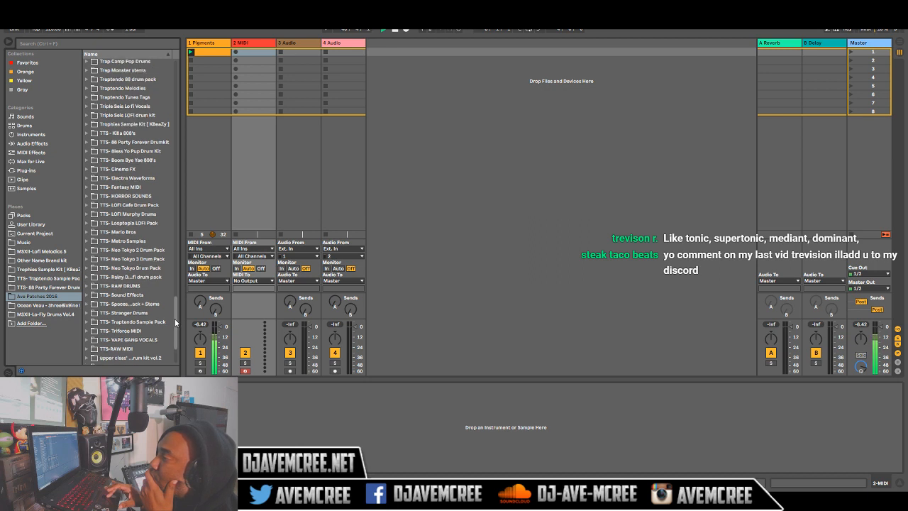
{"action": "scroll", "coordinate": [175, 322], "scroll_direction": "up", "scroll_amount": 1}
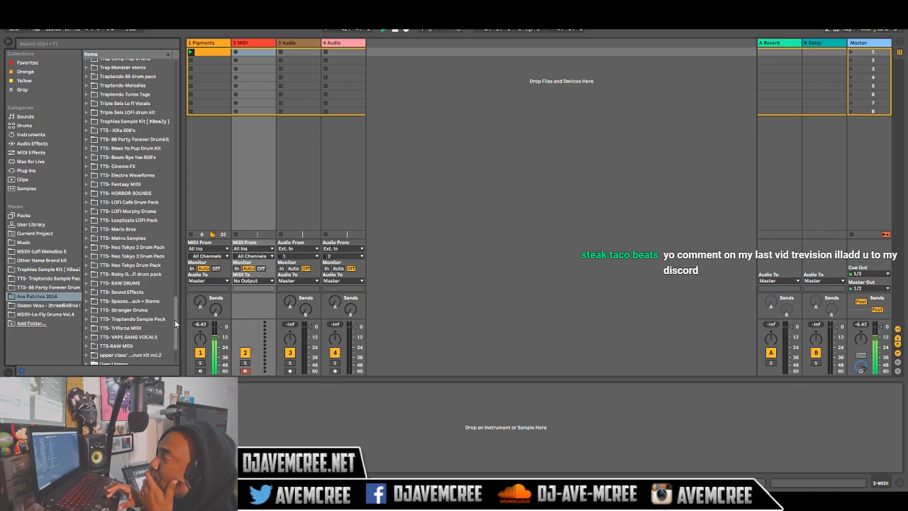
{"action": "scroll", "coordinate": [175, 322], "scroll_direction": "down", "scroll_amount": 2}
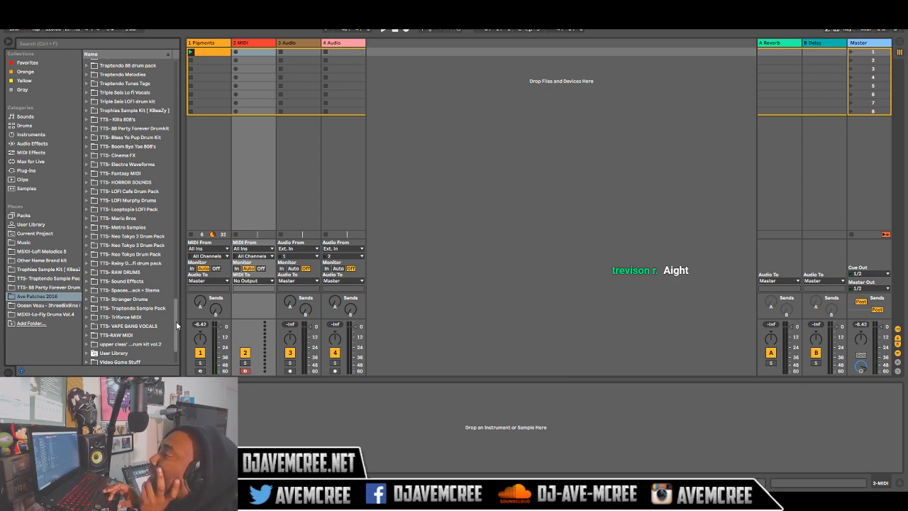
{"action": "scroll", "coordinate": [176, 321], "scroll_direction": "up", "scroll_amount": 2}
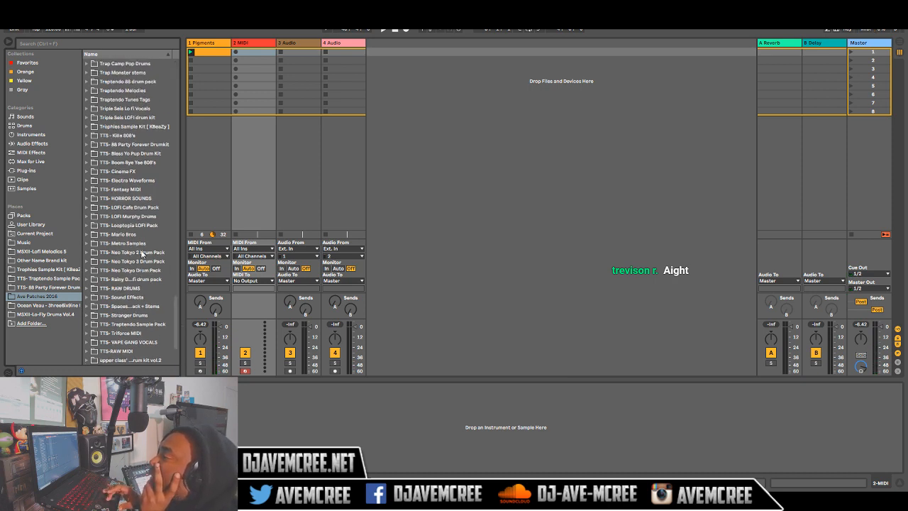
{"action": "left_click", "coordinate": [87, 145]}
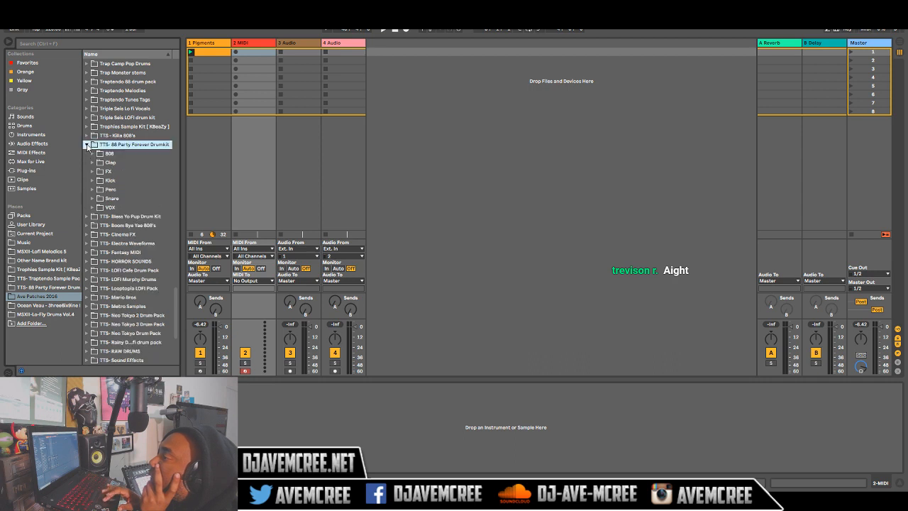
{"action": "left_click", "coordinate": [93, 189]}
Audition the drumkit's percussion samples one after another, starting from [TMPND]Perc_1.wav.
{"action": "key", "text": "Down"}
{"action": "key", "text": "Down"}
{"action": "key", "text": "Down"}
{"action": "key", "text": "Down"}
{"action": "key", "text": "Down"}
{"action": "key", "text": "Down"}
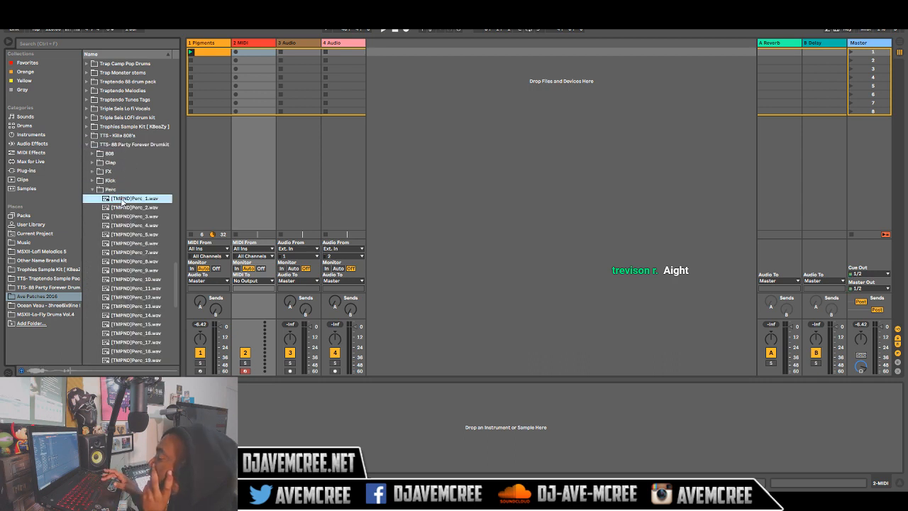
{"action": "key", "text": "Down"}
{"action": "key", "text": "Down"}
{"action": "key", "text": "Down"}
{"action": "key", "text": "Down"}
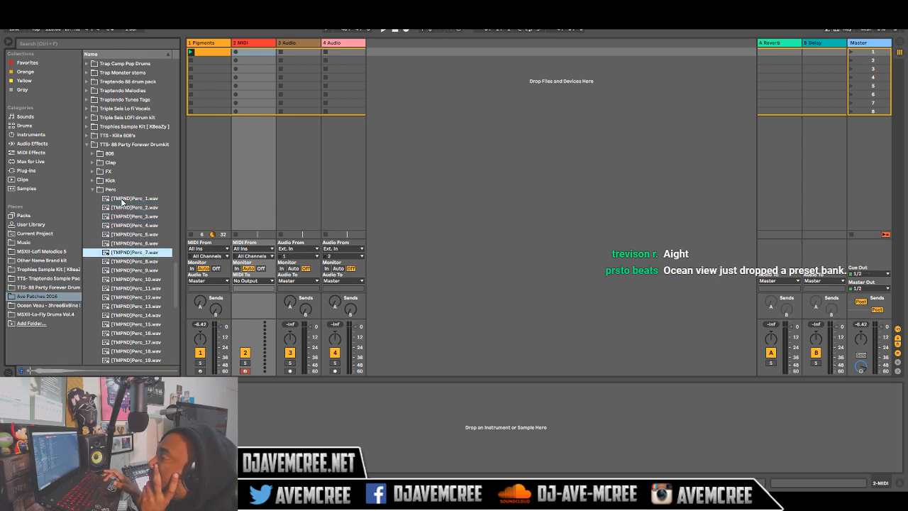
{"action": "key", "text": "Down"}
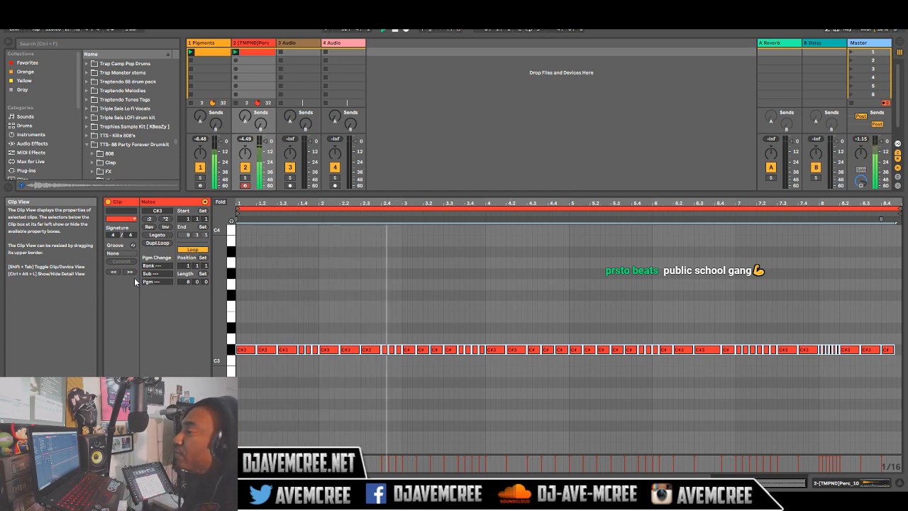
Insert a new MIDI track after the audio track 3.
{"action": "right_click", "coordinate": [307, 44]}
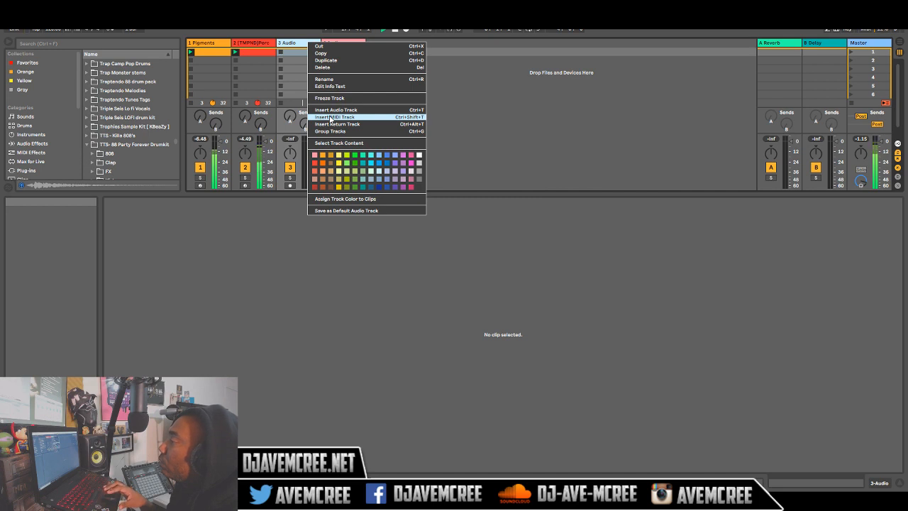
{"action": "left_click", "coordinate": [331, 117]}
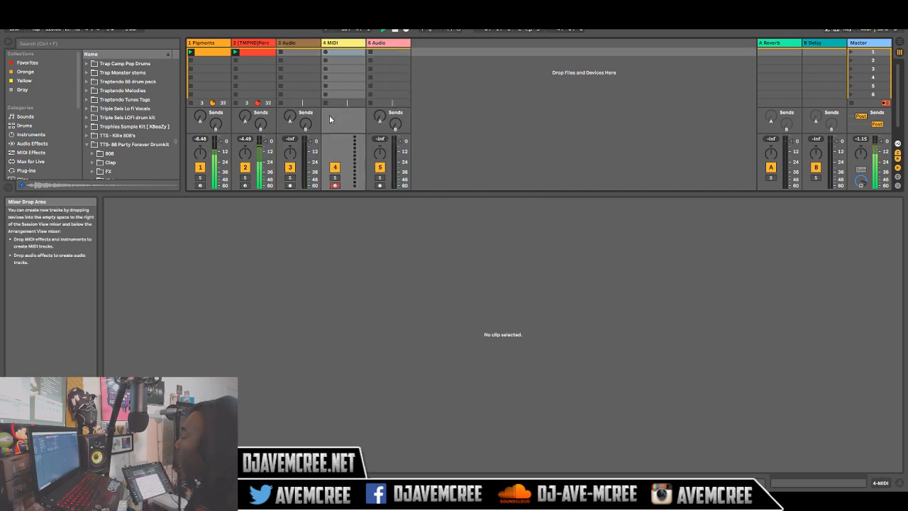
Record an eight-bar drum pattern with the OV 3hree6ix9ine rack on track 4 and insert a MIDI track after audio track 3.
{"action": "key", "text": "shift+Tab"}
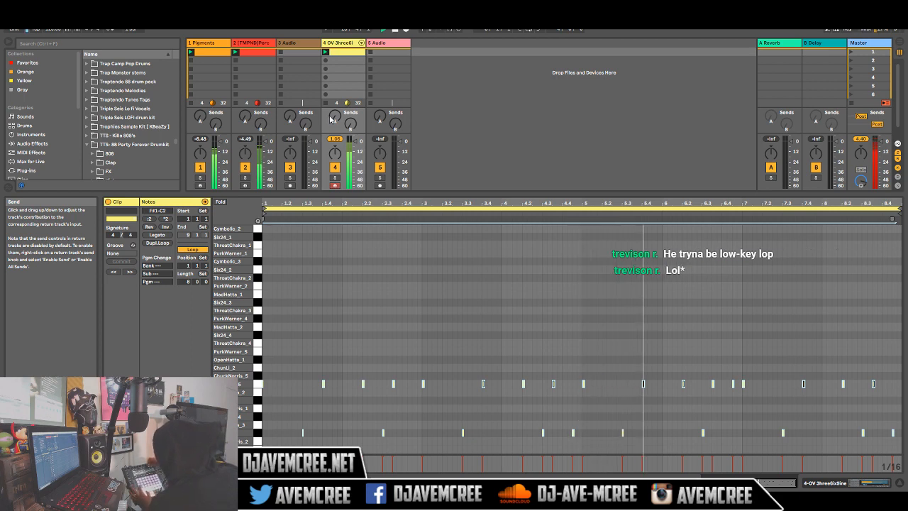
{"action": "right_click", "coordinate": [297, 45]}
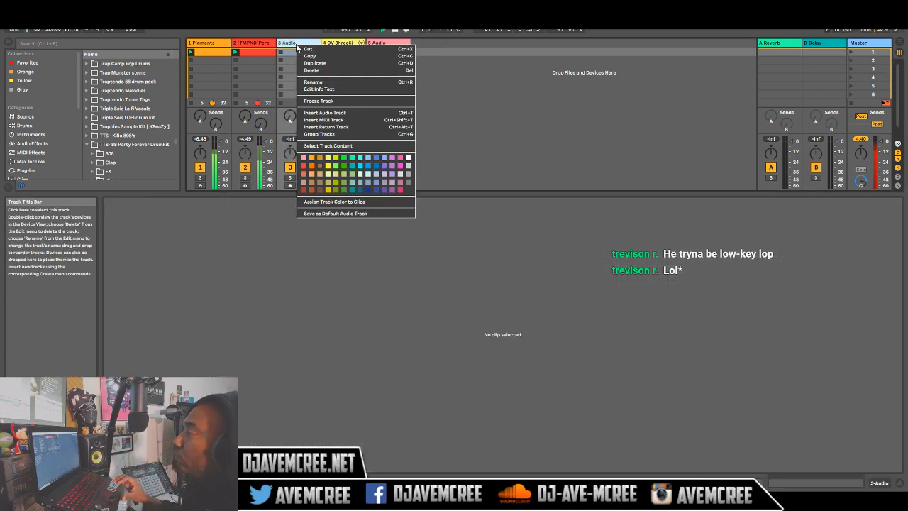
{"action": "left_click", "coordinate": [321, 120]}
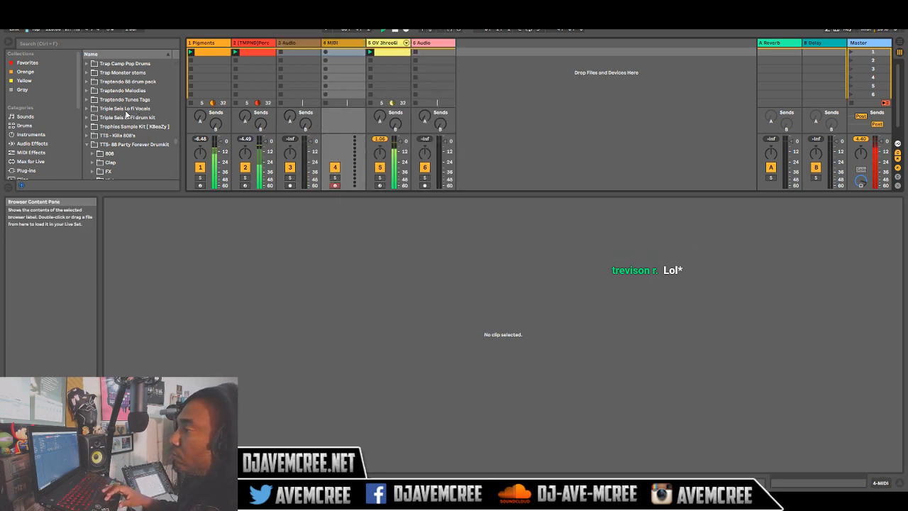
Audition the first two samples in the drumkit's 808 folder and load [TMPND]808_2.wav onto the new MIDI track.
{"action": "left_click", "coordinate": [91, 154]}
{"action": "left_click", "coordinate": [131, 163]}
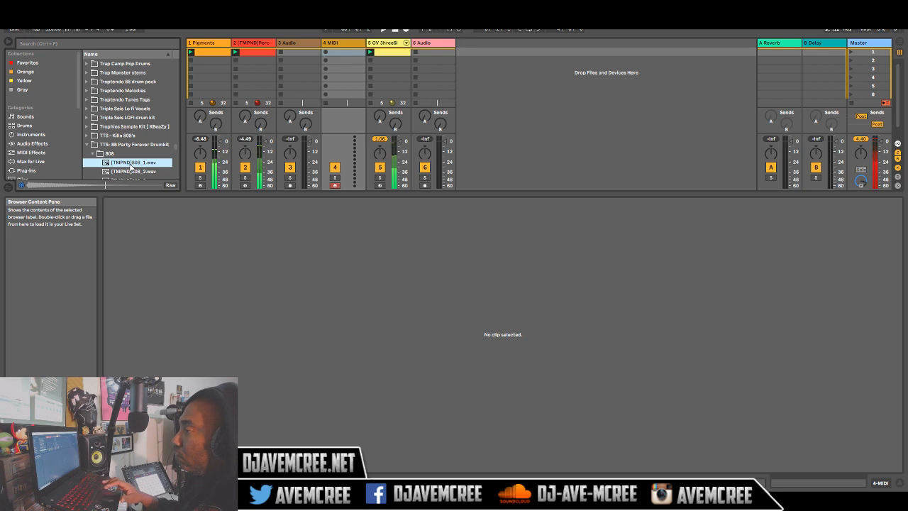
{"action": "left_click", "coordinate": [131, 172]}
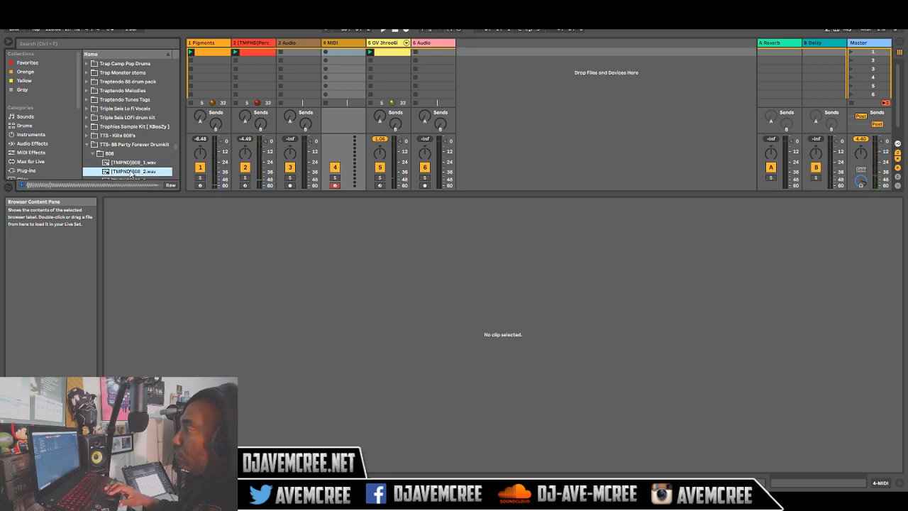
{"action": "double_click", "coordinate": [132, 172]}
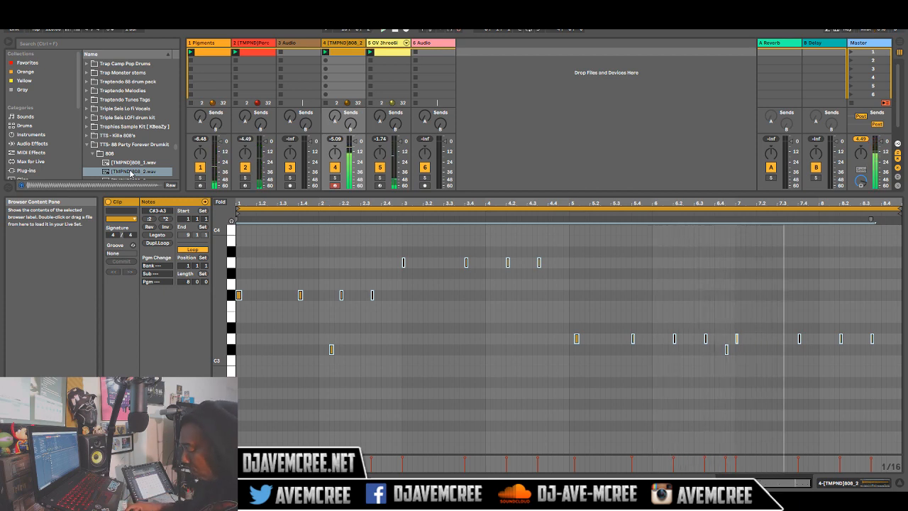
Clear the recorded 808 notes, record a new eight-bar bassline in the clip, and extend its notes with Legato.
{"action": "key", "text": "Delete"}
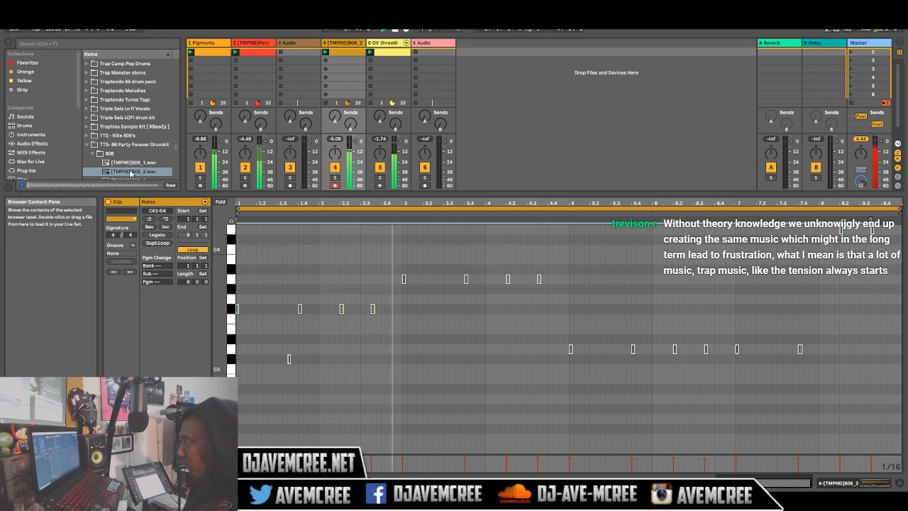
{"action": "left_click", "coordinate": [158, 236]}
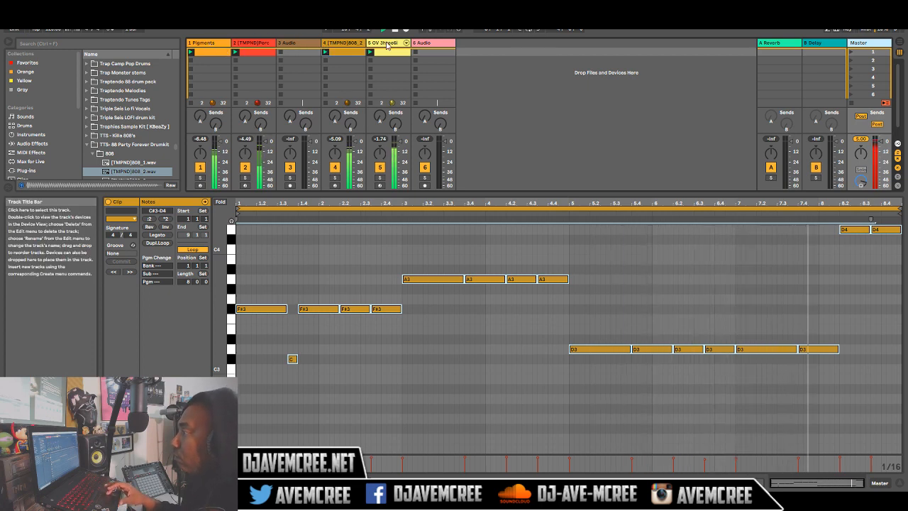
Duplicate the OV 3hree6ix9ine drum track, delete the copy's clip, and colour the duplicated track orange.
{"action": "right_click", "coordinate": [388, 45]}
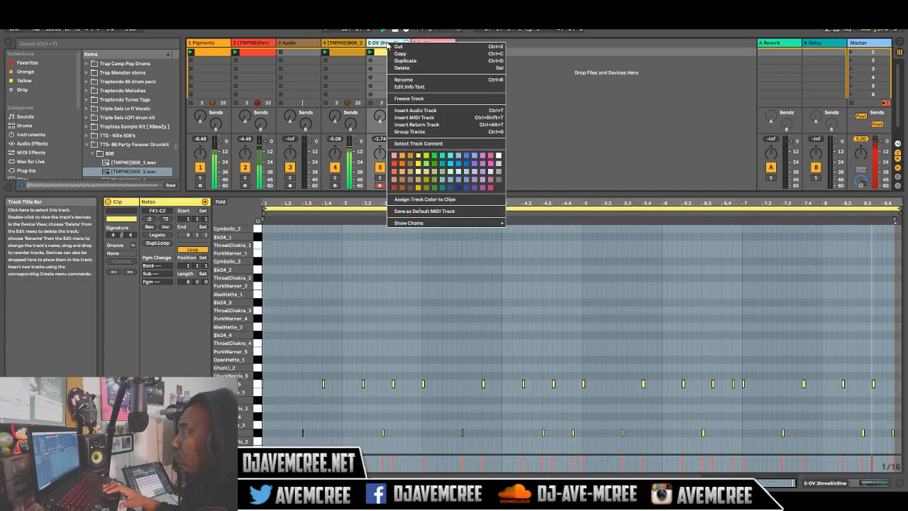
{"action": "left_click", "coordinate": [395, 61]}
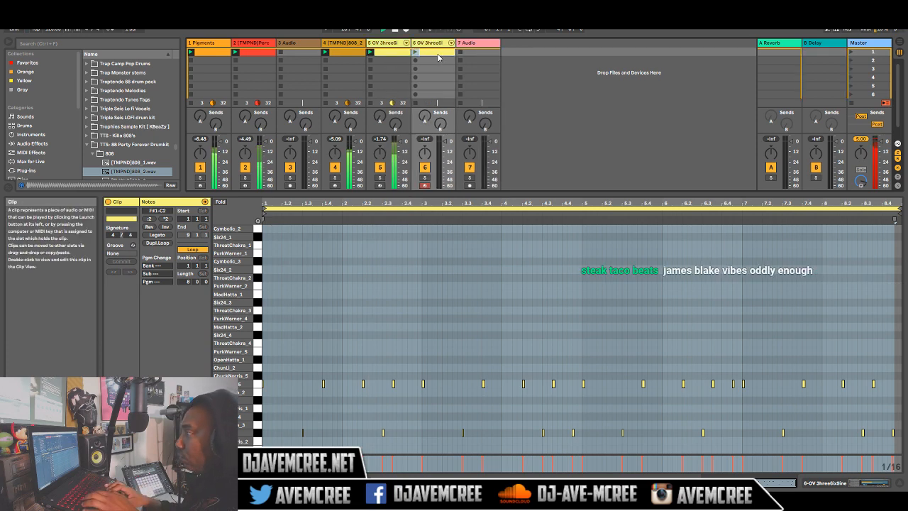
{"action": "left_click", "coordinate": [437, 53]}
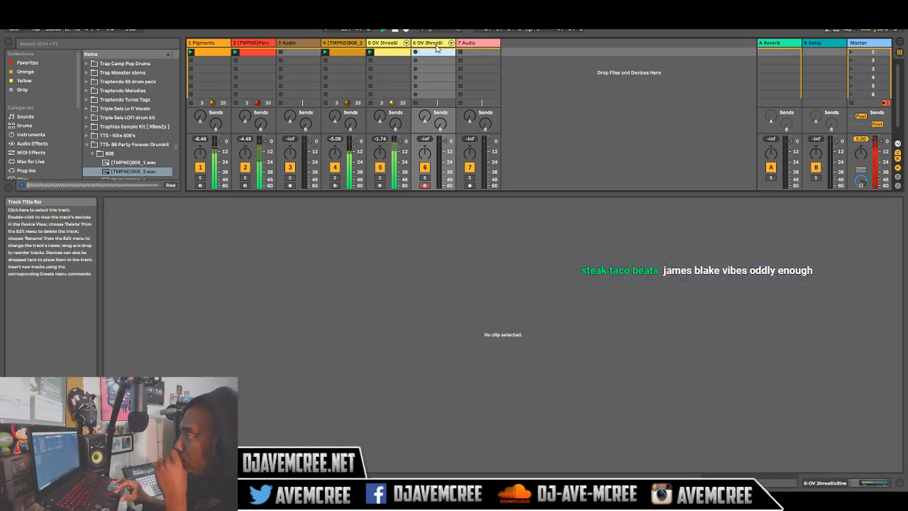
{"action": "right_click", "coordinate": [437, 48]}
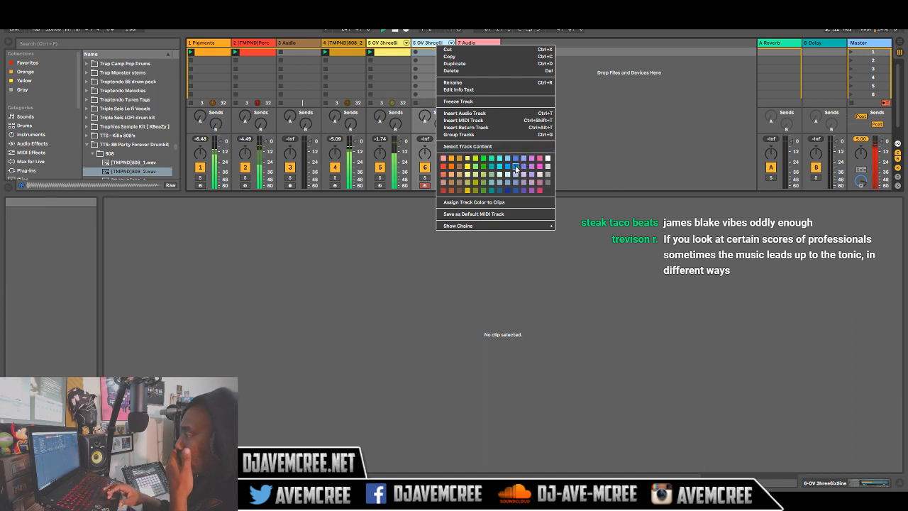
{"action": "left_click", "coordinate": [451, 167]}
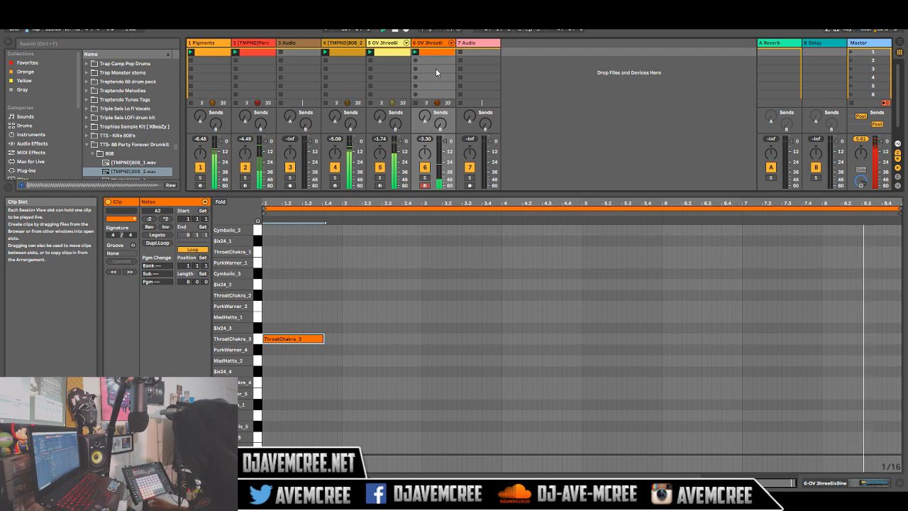
Record additional percussion hits, including PurkWarner_1 and $ix24_3, into the orange drum track's eight-bar clip.
{"action": "key", "text": "space"}
{"action": "key", "text": "ctrl+shift+F9"}
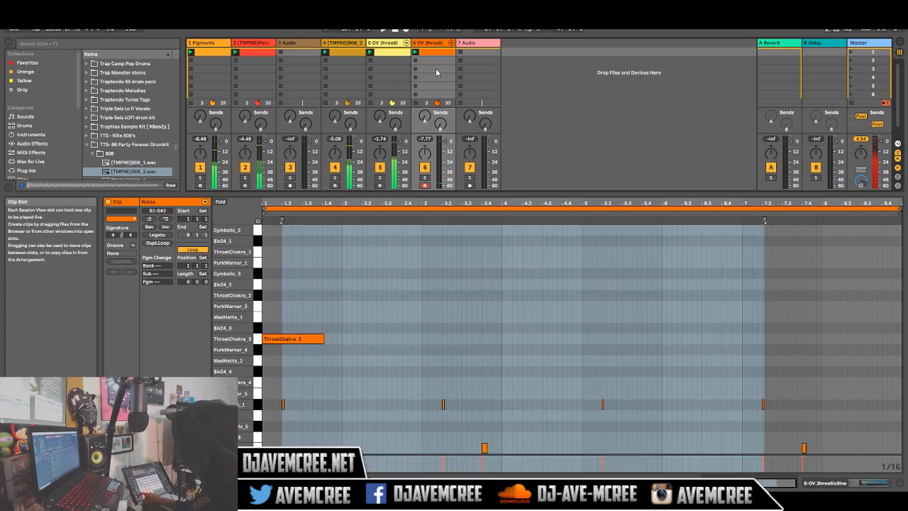
{"action": "key", "text": "ctrl+a"}
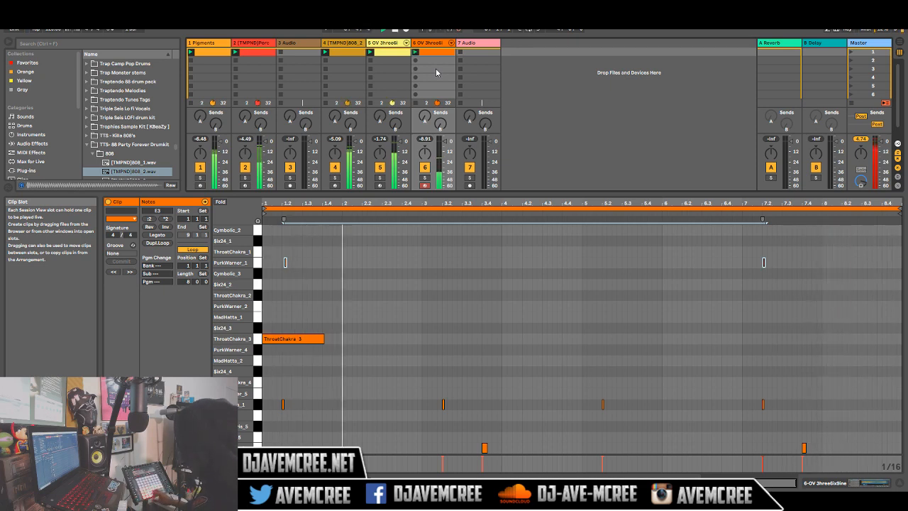
{"action": "key", "text": "ctrl+a"}
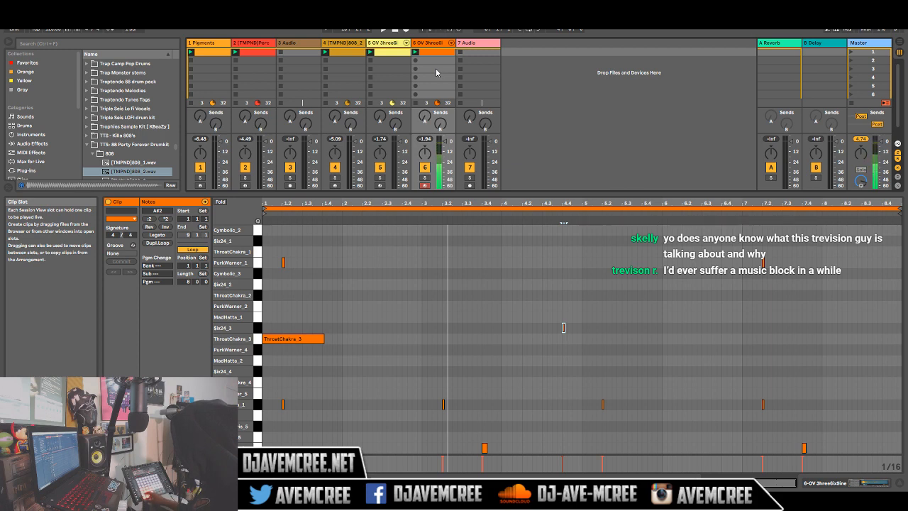
{"action": "key", "text": "space"}
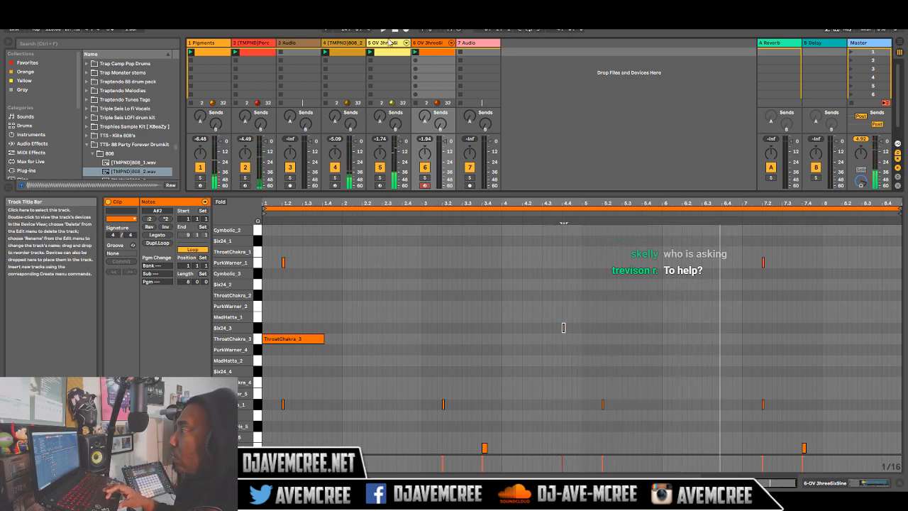
Add a Glue Compressor to the [TMPND]808_2 track and expand its sidechain section.
{"action": "left_click", "coordinate": [353, 44]}
{"action": "double_click", "coordinate": [353, 44]}
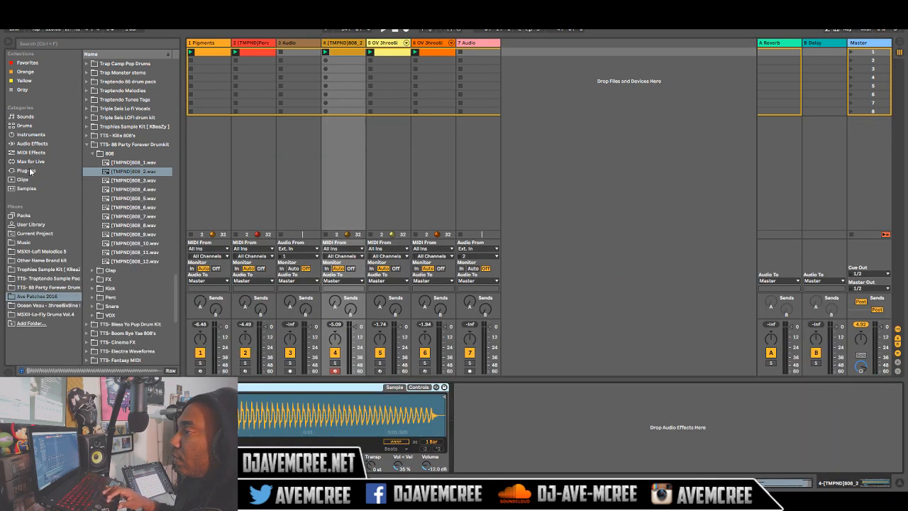
{"action": "left_click", "coordinate": [33, 144]}
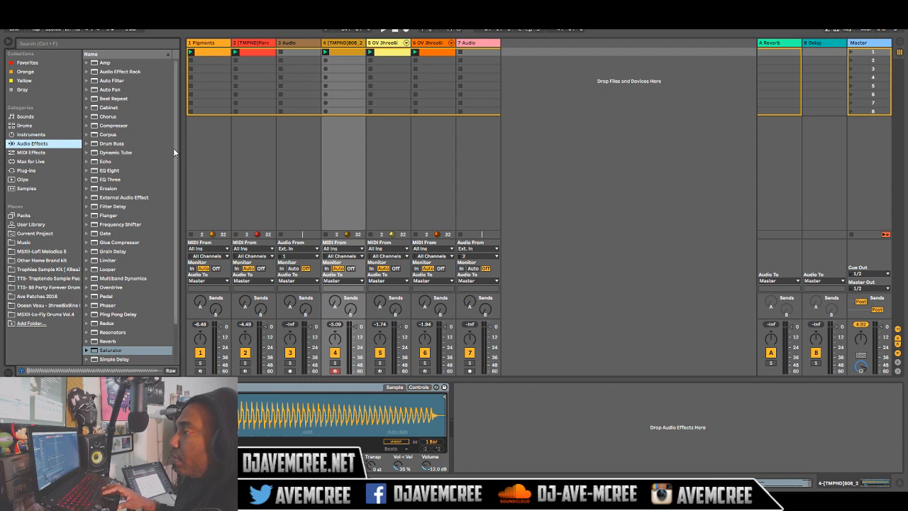
{"action": "scroll", "coordinate": [174, 152], "scroll_direction": "down", "scroll_amount": 2}
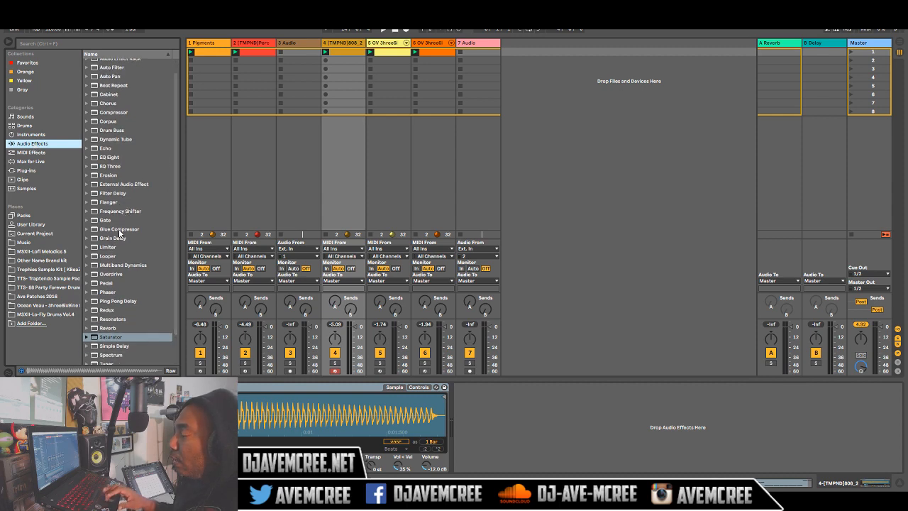
{"action": "left_click", "coordinate": [119, 229]}
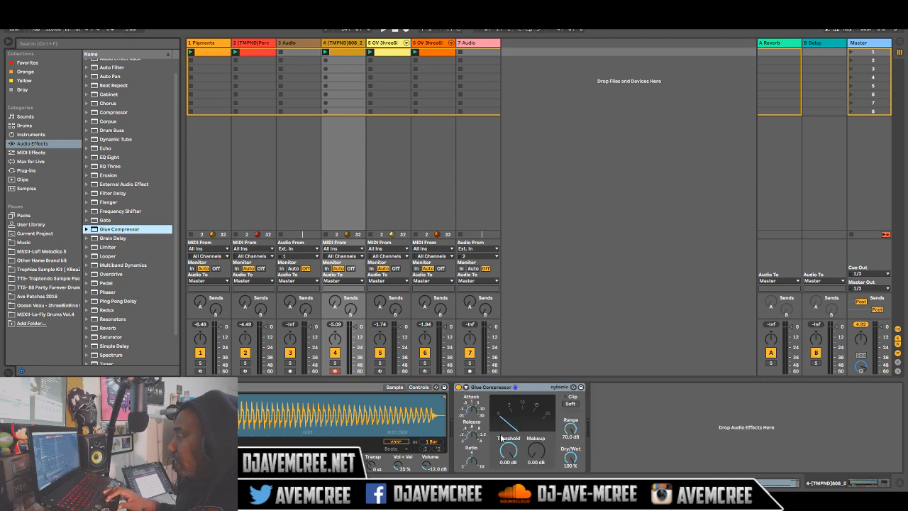
{"action": "left_click", "coordinate": [466, 387]}
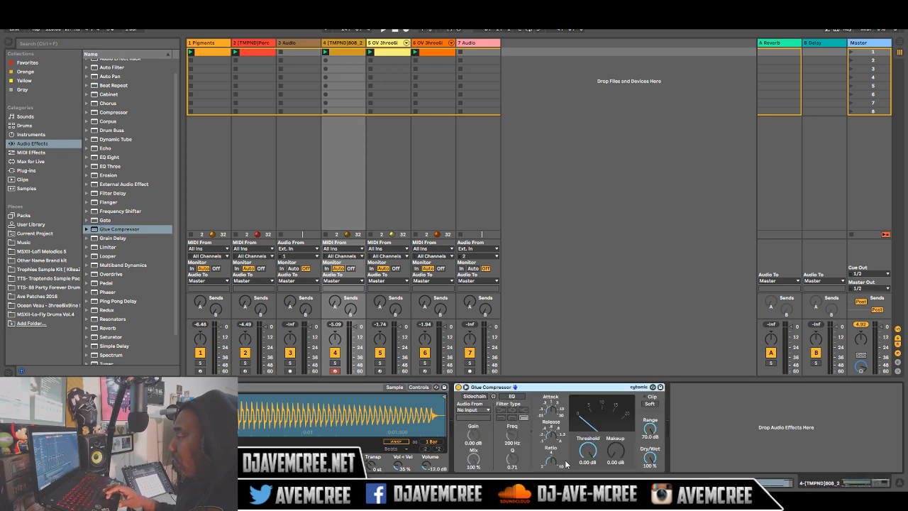
{"action": "left_click_drag", "start_coordinate": [548, 412], "coordinate": [548, 412]}
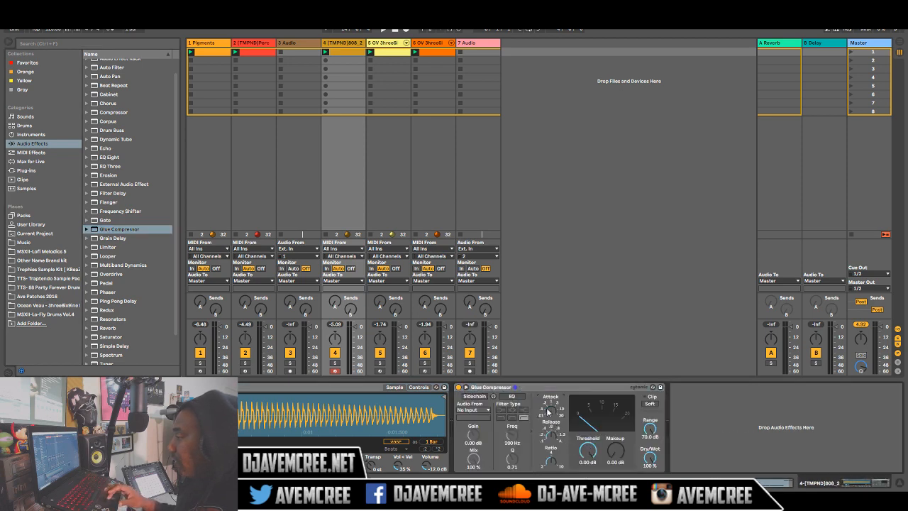
Enable the Glue Compressor's sidechain from 5-OV 3hree6ix9ine, Post FX, and set its threshold to -17.5 dB.
{"action": "left_click", "coordinate": [475, 396]}
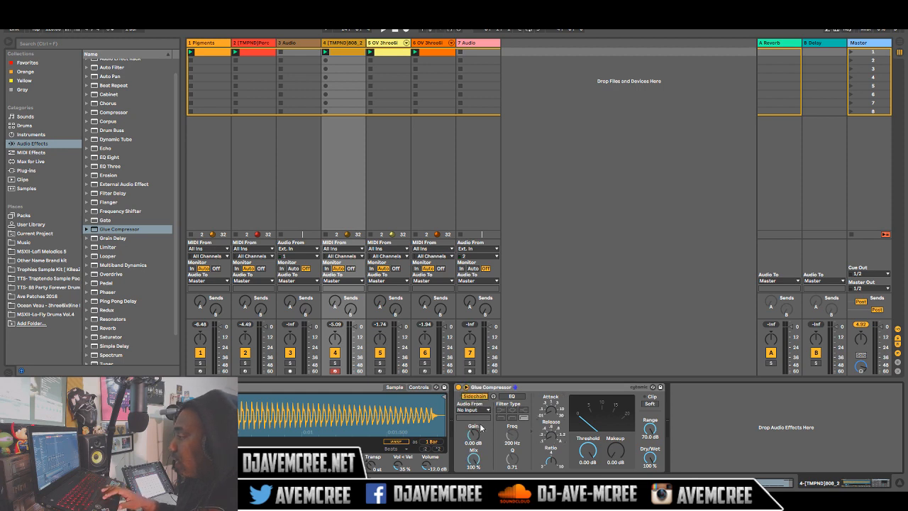
{"action": "left_click", "coordinate": [482, 410]}
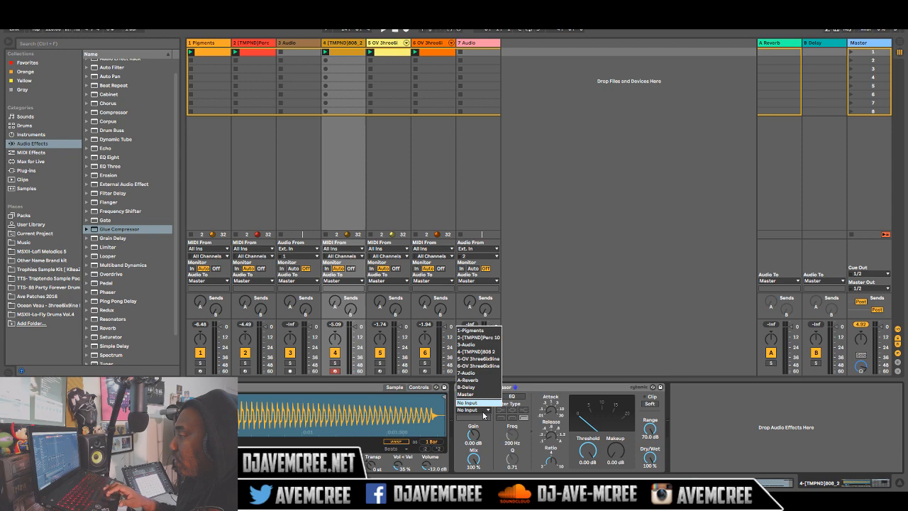
{"action": "left_click", "coordinate": [490, 362]}
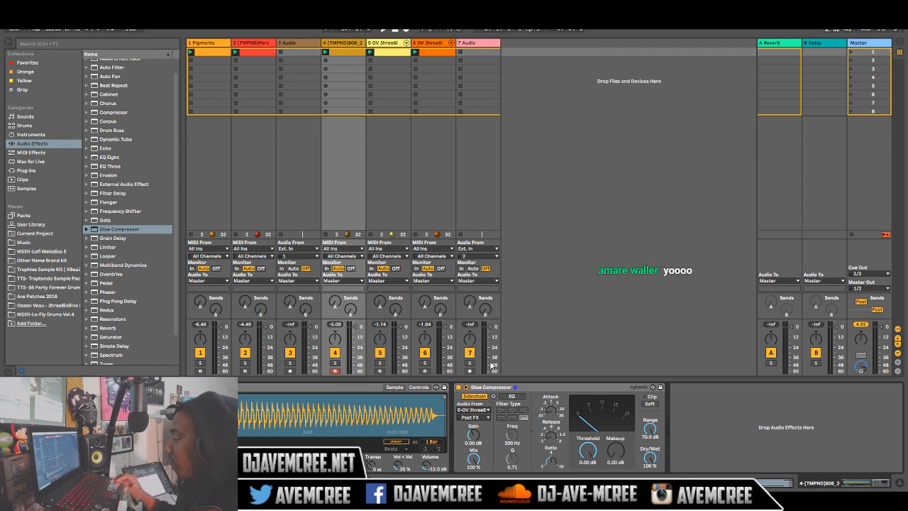
{"action": "left_click", "coordinate": [486, 417]}
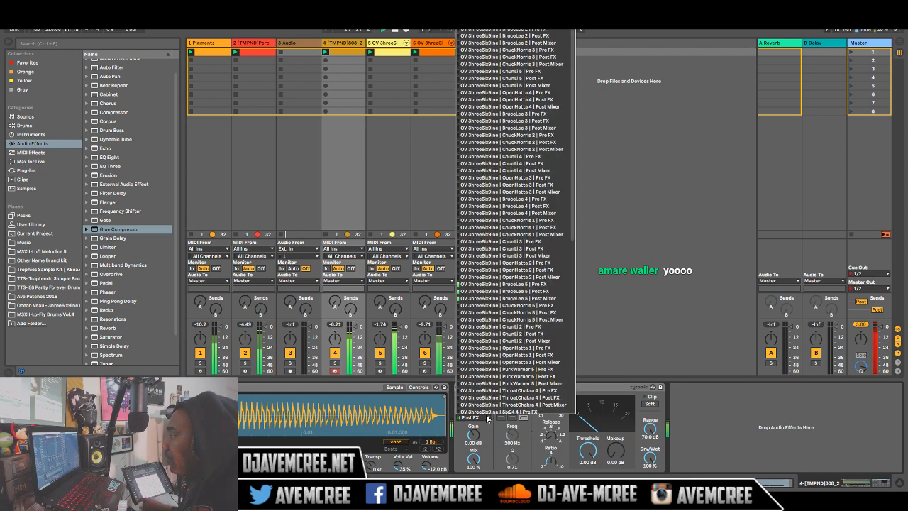
{"action": "left_click", "coordinate": [514, 294]}
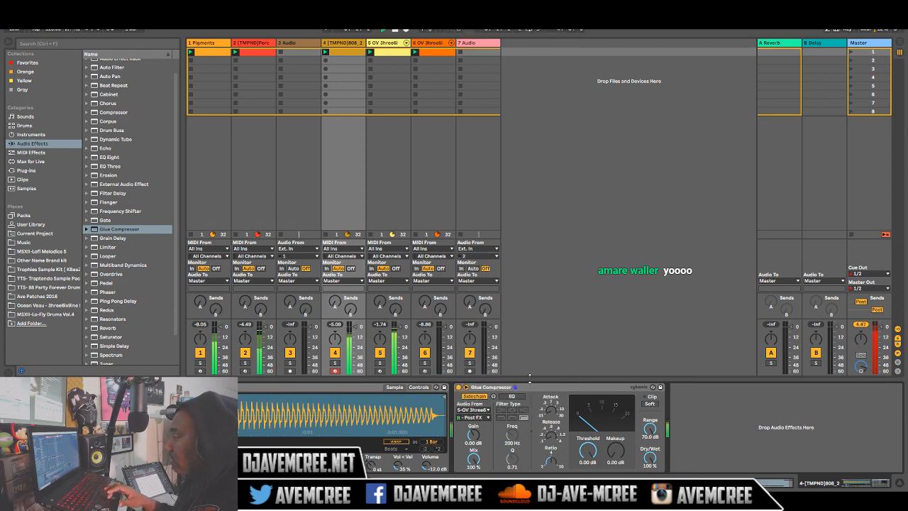
{"action": "left_click_drag", "start_coordinate": [587, 449], "coordinate": [587, 472]}
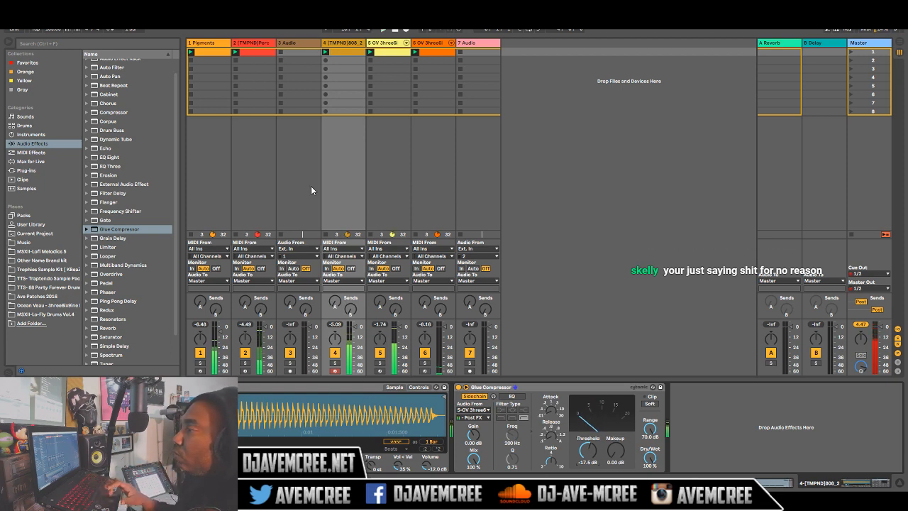
Duplicate the Pigments track, colour the copy's clip light blue, and colour the duplicated track turquoise.
{"action": "right_click", "coordinate": [217, 43]}
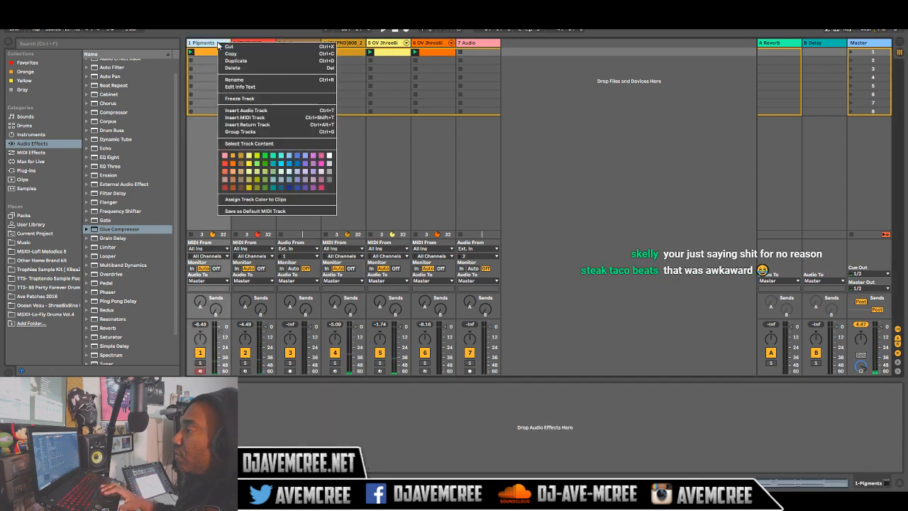
{"action": "left_click", "coordinate": [263, 62]}
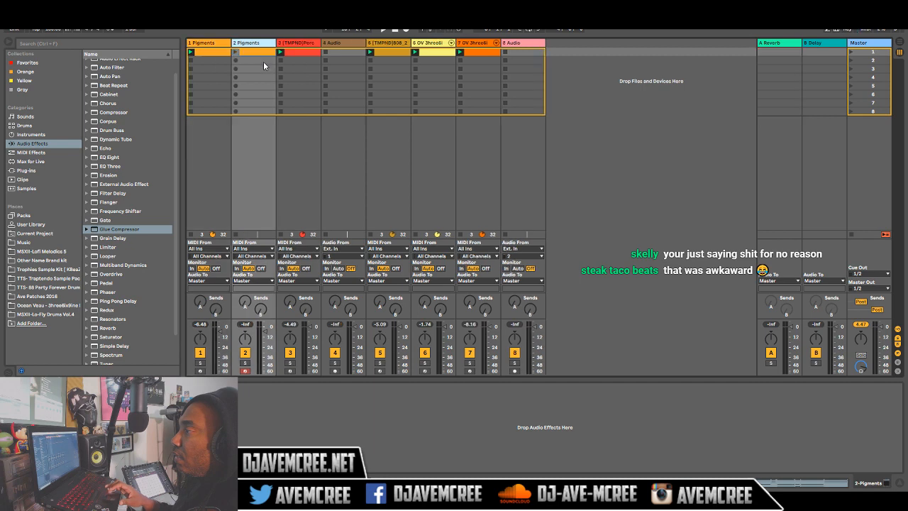
{"action": "right_click", "coordinate": [257, 58]}
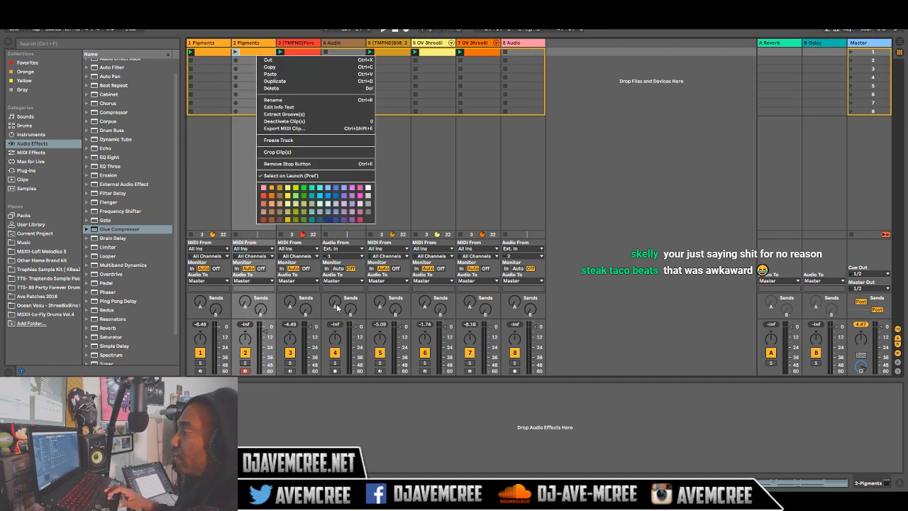
{"action": "left_click", "coordinate": [331, 193]}
{"action": "right_click", "coordinate": [264, 44]}
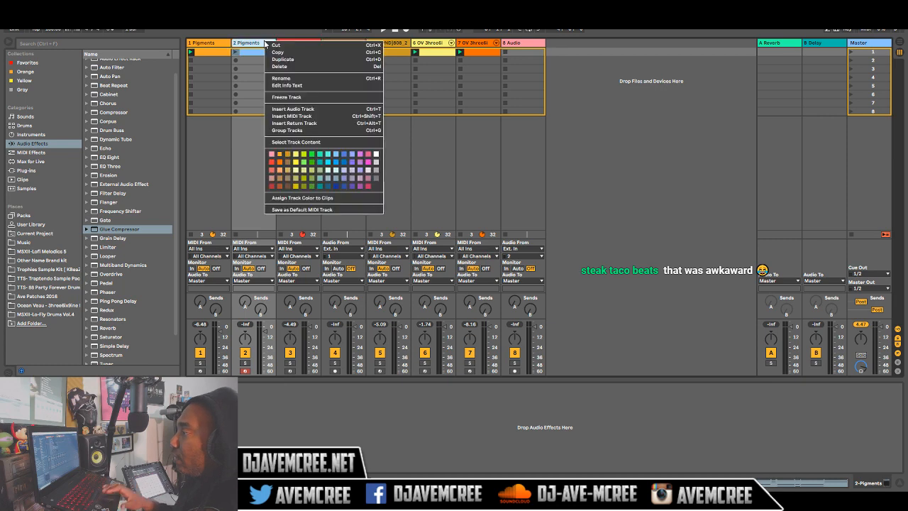
{"action": "left_click", "coordinate": [328, 156]}
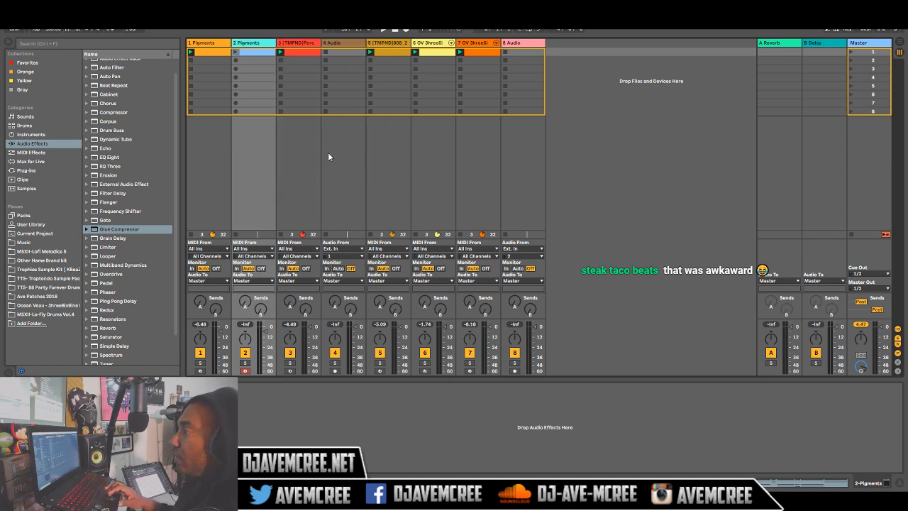
{"action": "left_click", "coordinate": [262, 47]}
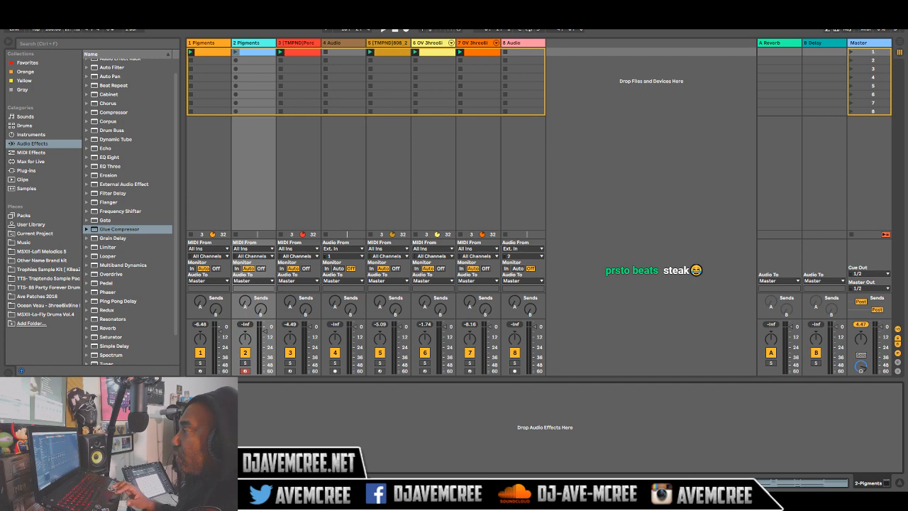
{"action": "key", "text": "ctrl+alt+p"}
{"action": "key", "text": "ctrl+alt+p"}
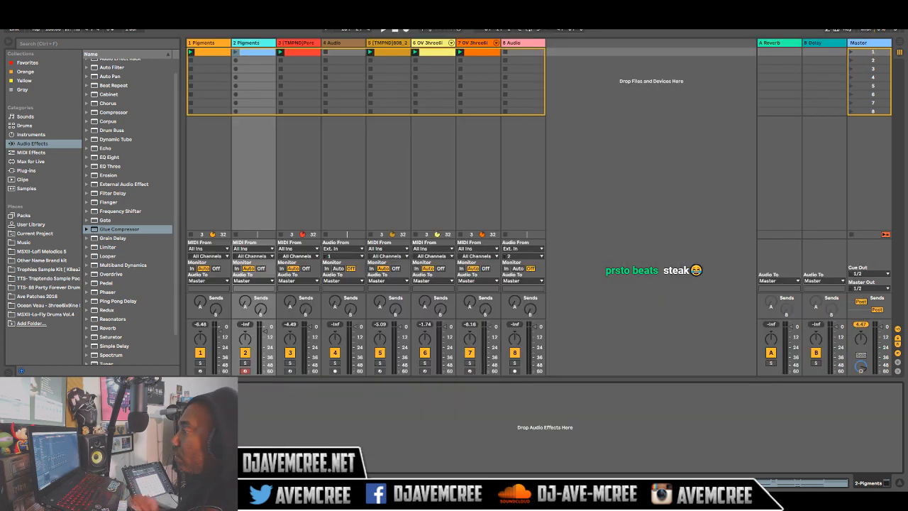
{"action": "key", "text": "ctrl+alt+p"}
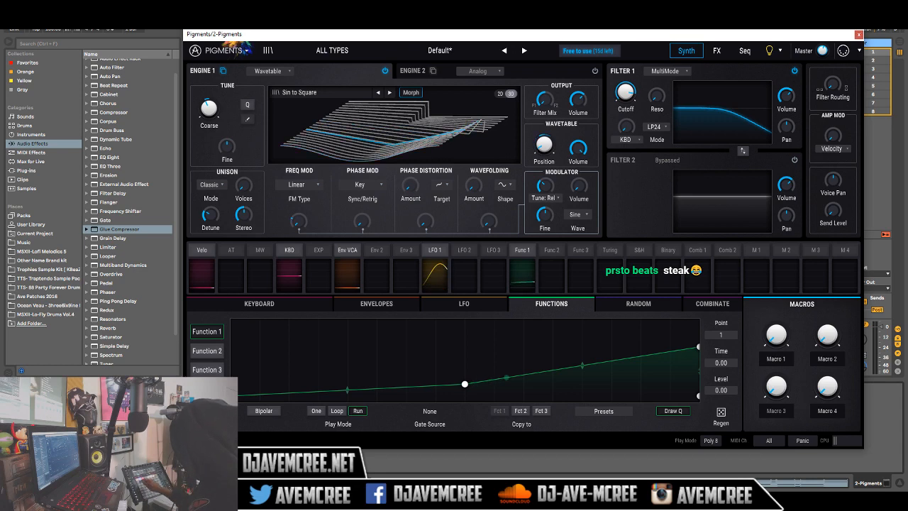
{"action": "key", "text": "ctrl+alt+p"}
Stop the clips playing on the percussion, 808 and both 3hree6ix9ine drum tracks.
{"action": "left_click", "coordinate": [280, 60]}
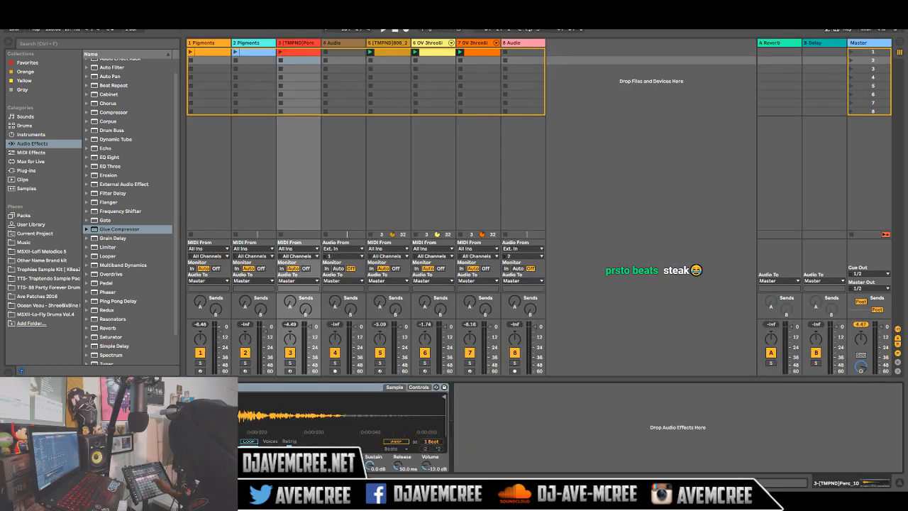
{"action": "left_click", "coordinate": [370, 60]}
{"action": "left_click", "coordinate": [415, 61]}
{"action": "left_click", "coordinate": [460, 60]}
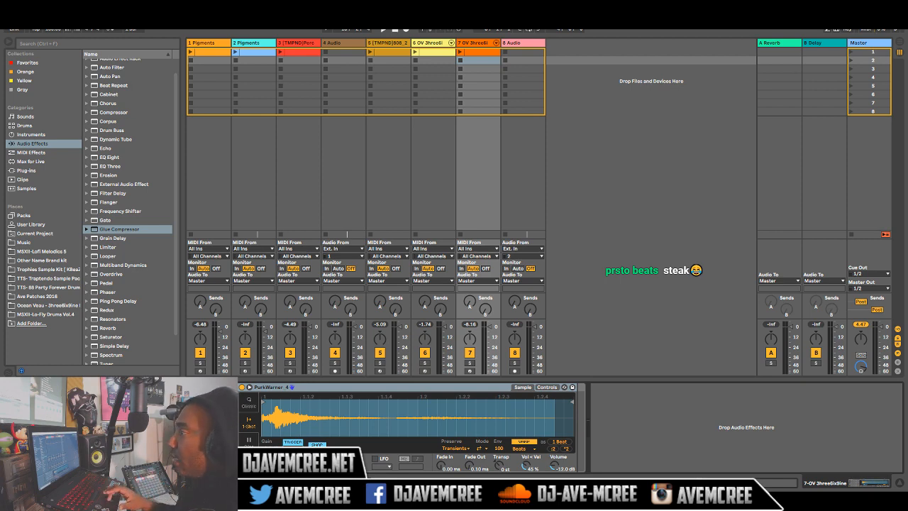
Load the Default preset from the Template category into the duplicated Pigments instance on track 2.
{"action": "left_click", "coordinate": [245, 54]}
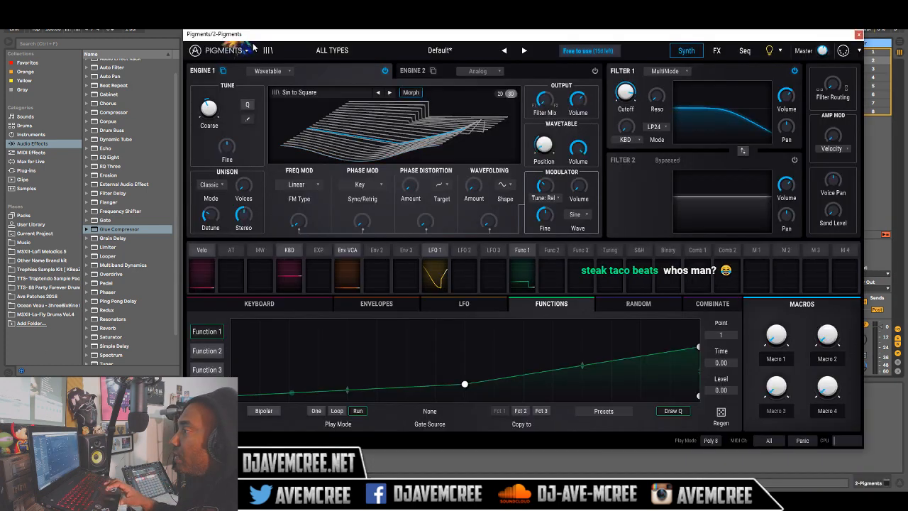
{"action": "left_click", "coordinate": [335, 54]}
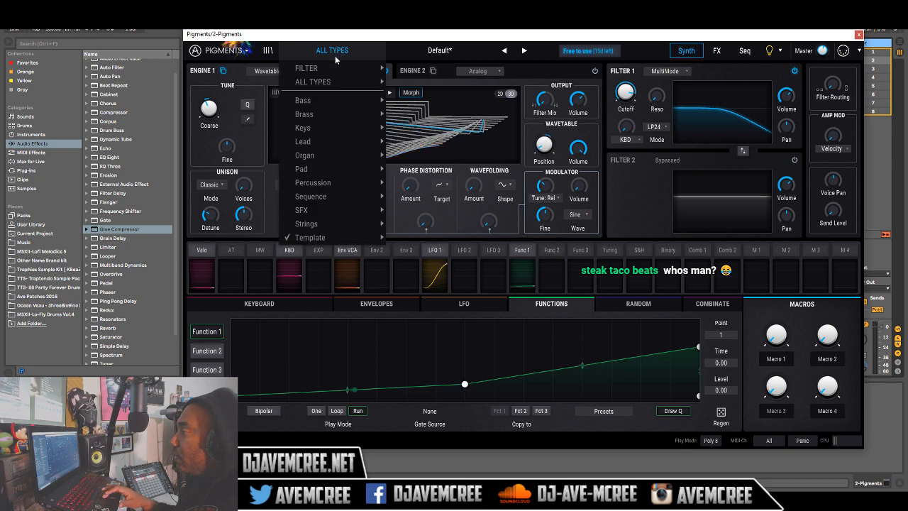
{"action": "mouse_move", "coordinate": [333, 238]}
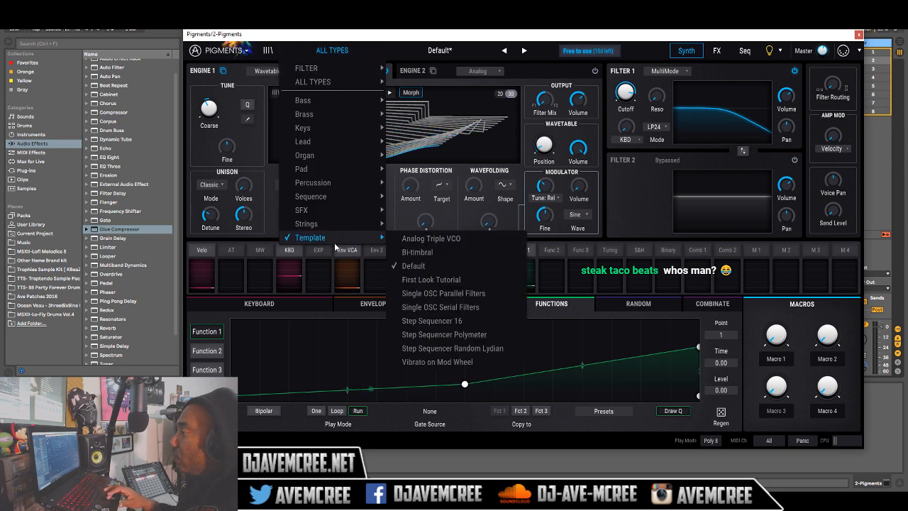
{"action": "left_click", "coordinate": [413, 266]}
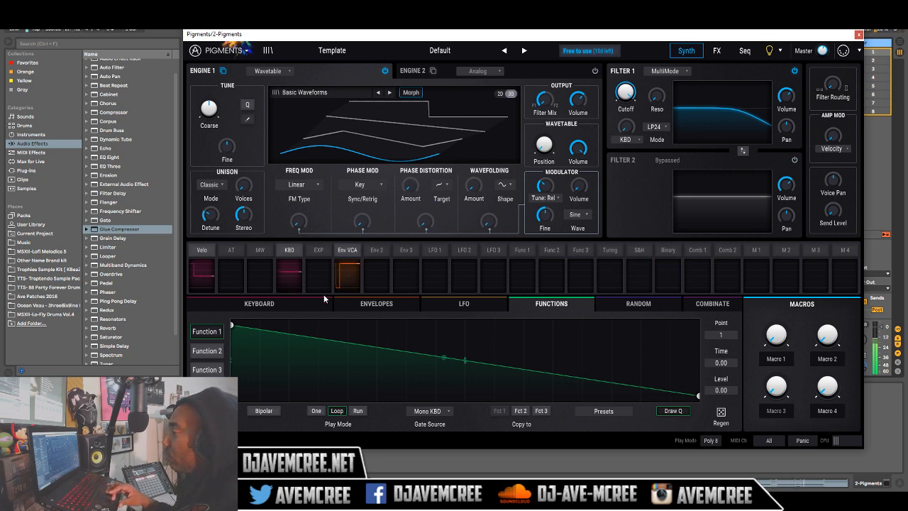
Reduce the Env VCA sustain to its minimum and slightly lengthen its decay.
{"action": "left_click", "coordinate": [343, 299]}
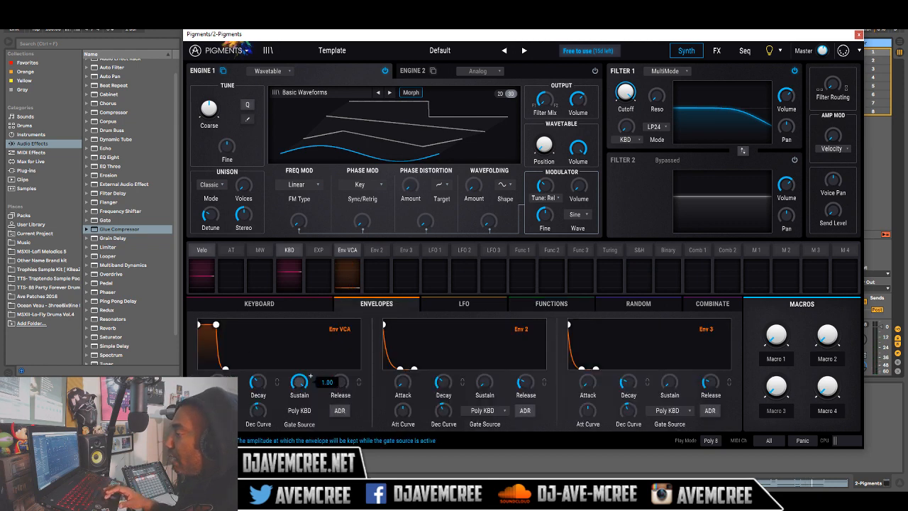
{"action": "left_click_drag", "start_coordinate": [299, 381], "coordinate": [299, 419]}
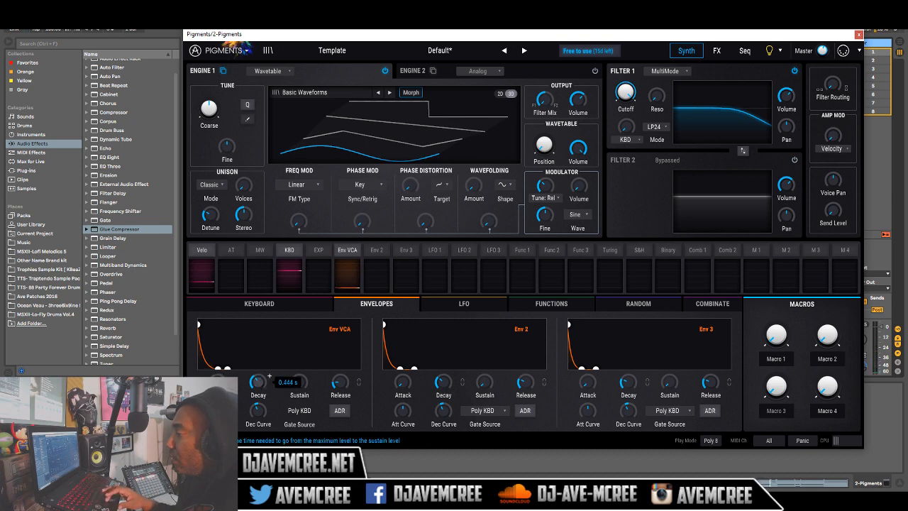
{"action": "left_click_drag", "start_coordinate": [269, 376], "coordinate": [270, 372]}
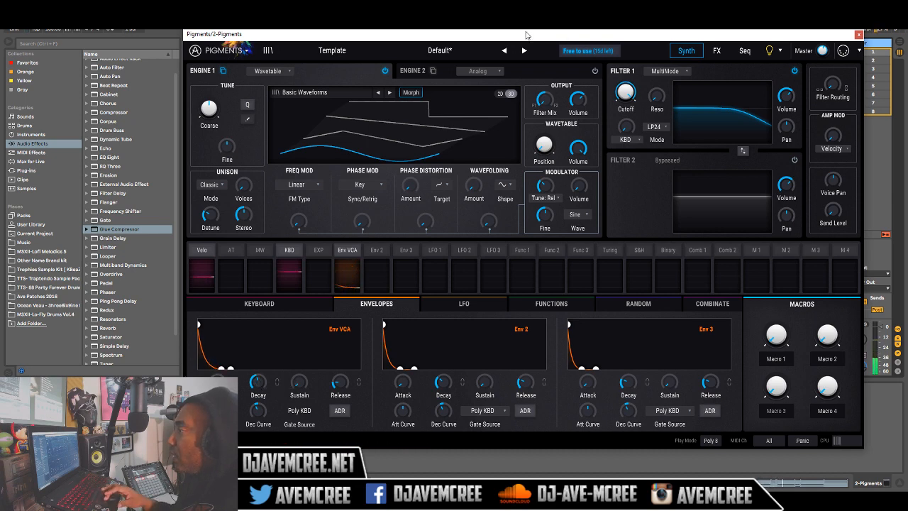
Load the Bass Morph wavetable from the Synthesizers category into Engine 1.
{"action": "left_click", "coordinate": [332, 91]}
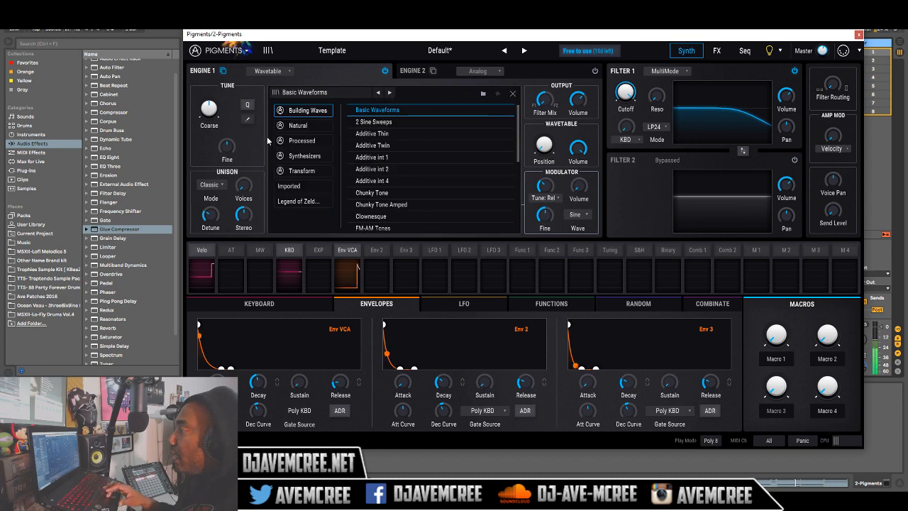
{"action": "left_click", "coordinate": [294, 155]}
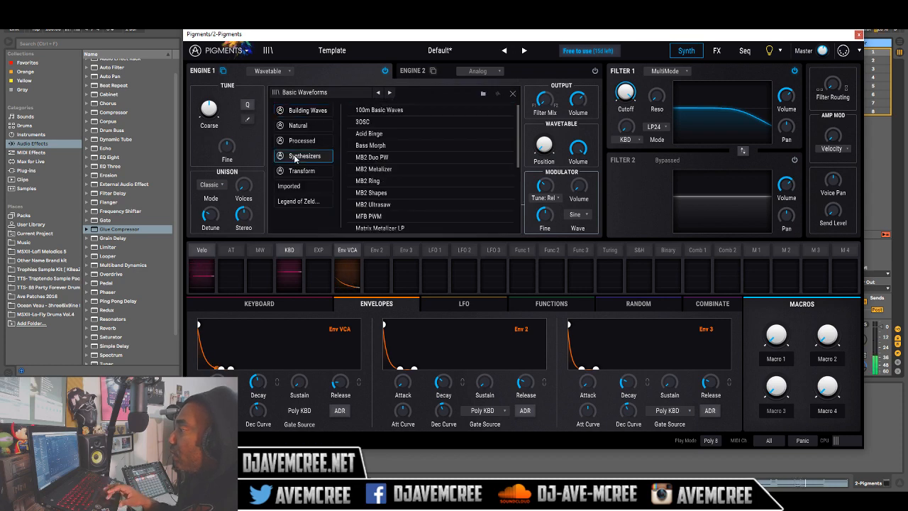
{"action": "left_click", "coordinate": [394, 147]}
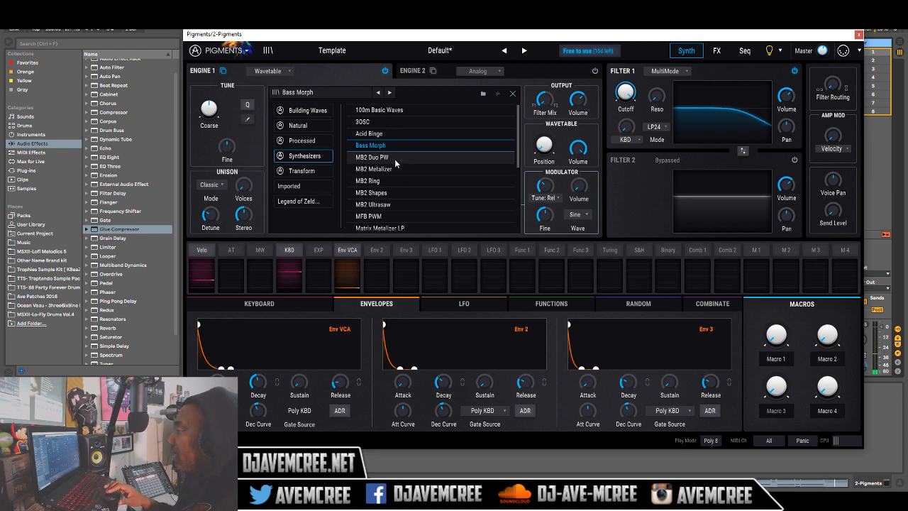
Inspect the Engine 2 oscillators and the effects page, trying out the reverb's dry/wet control.
{"action": "left_click", "coordinate": [547, 69]}
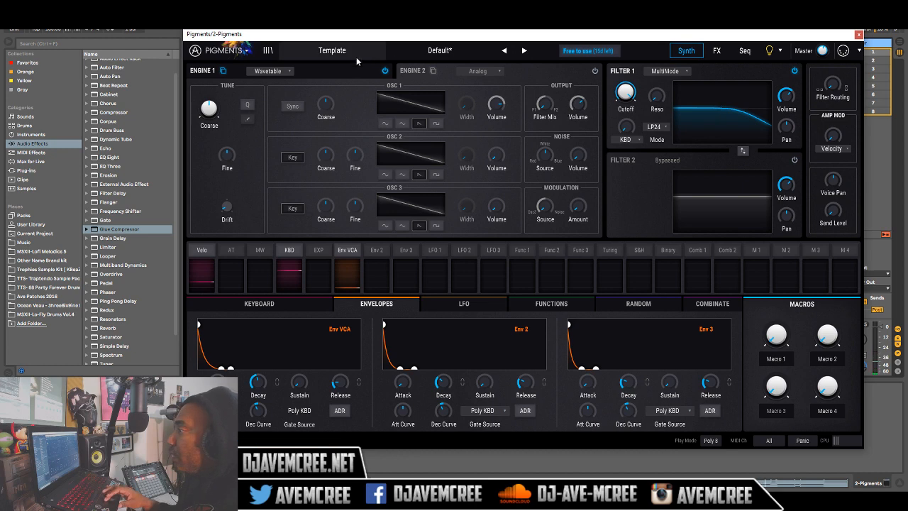
{"action": "left_click", "coordinate": [334, 64]}
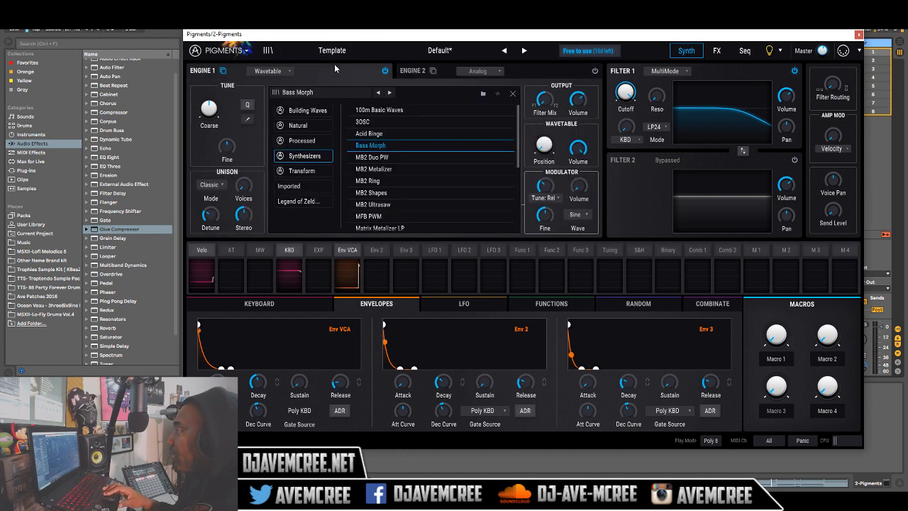
{"action": "left_click", "coordinate": [716, 51]}
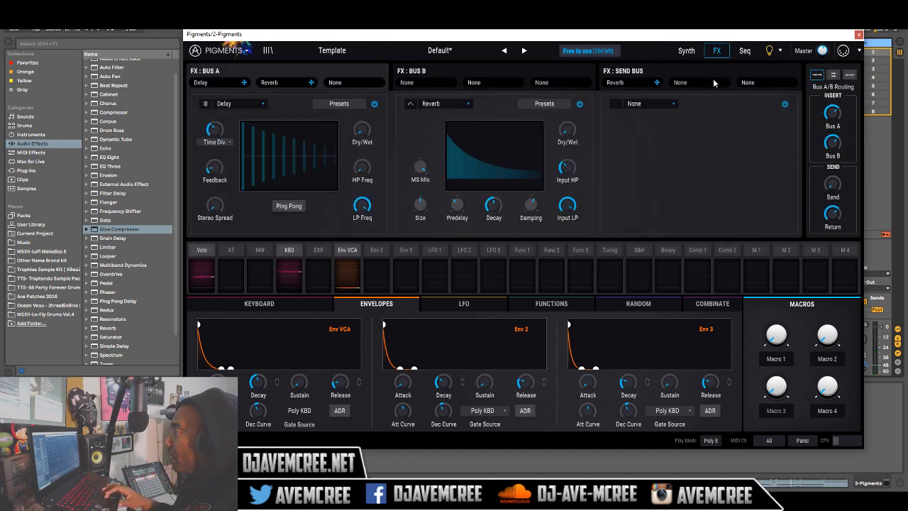
{"action": "left_click_drag", "start_coordinate": [568, 130], "coordinate": [567, 108]}
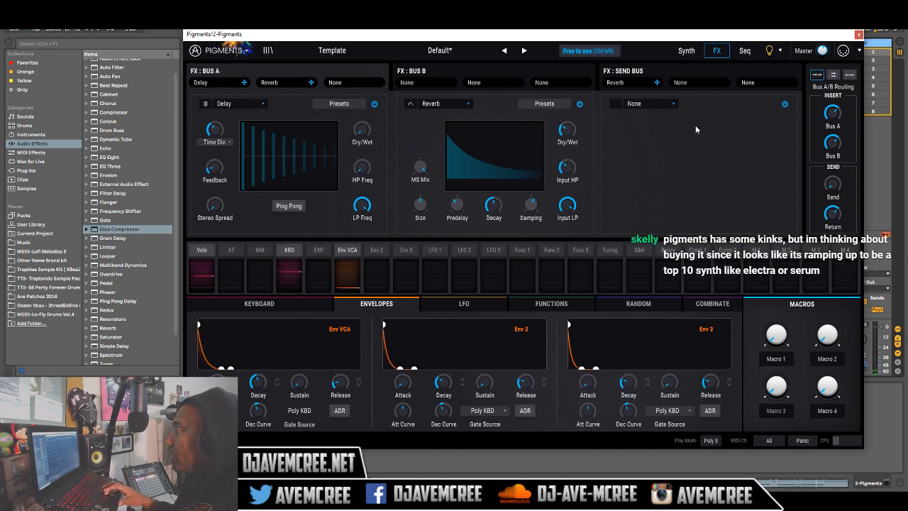
Try the arpeggiator, switch to sequencer mode instead, and set the pitch scale to Natural Minor.
{"action": "left_click", "coordinate": [744, 51]}
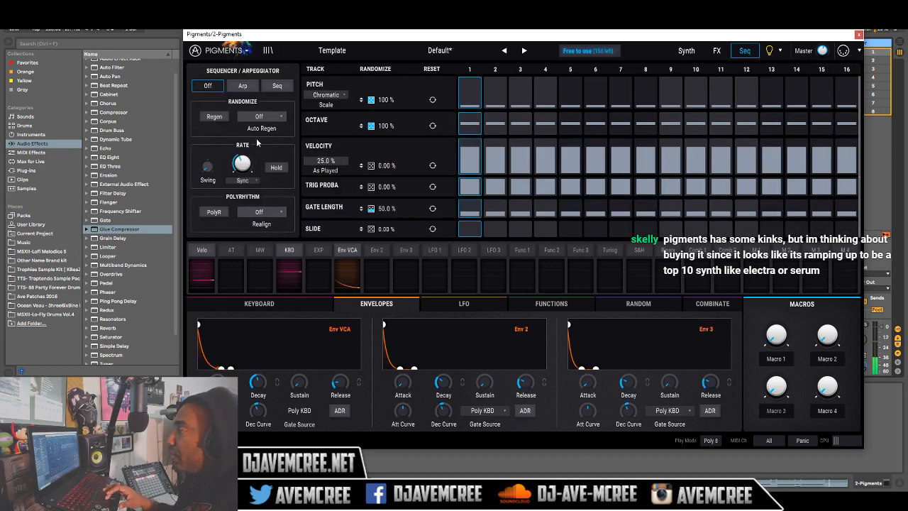
{"action": "left_click", "coordinate": [241, 88]}
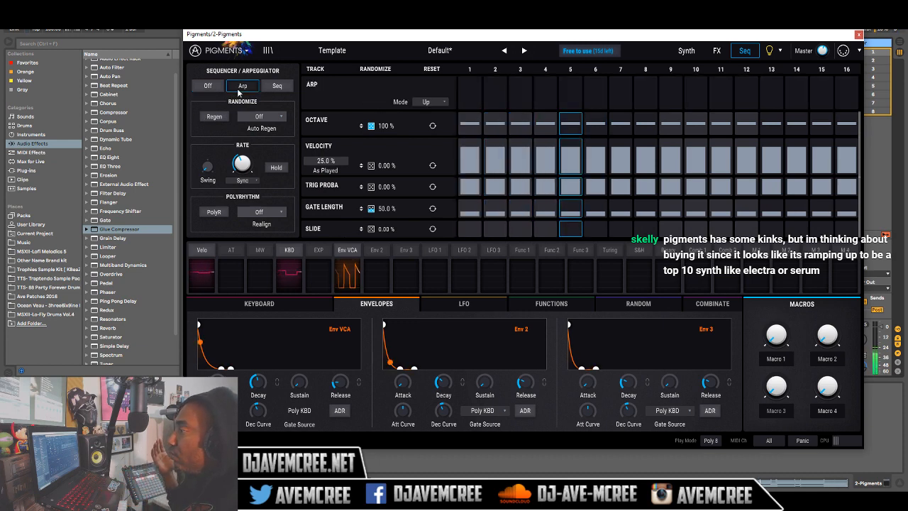
{"action": "left_click", "coordinate": [276, 86]}
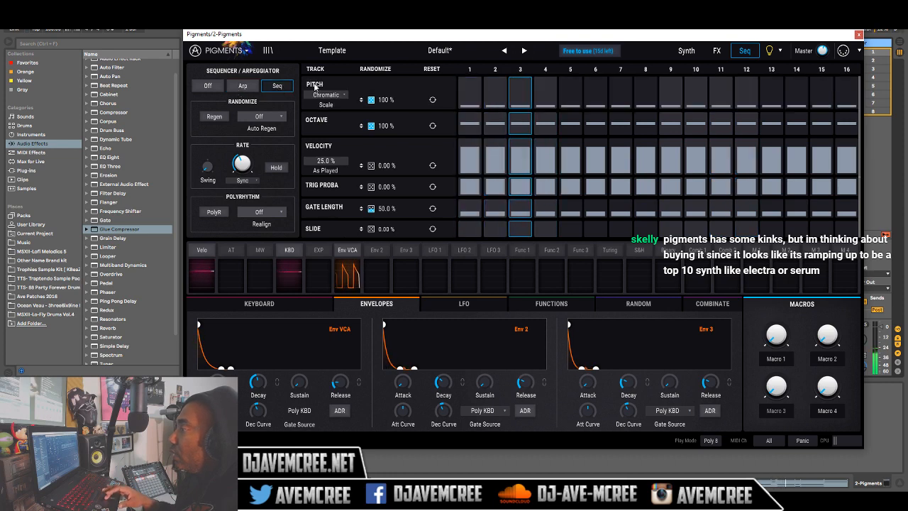
{"action": "left_click", "coordinate": [341, 95]}
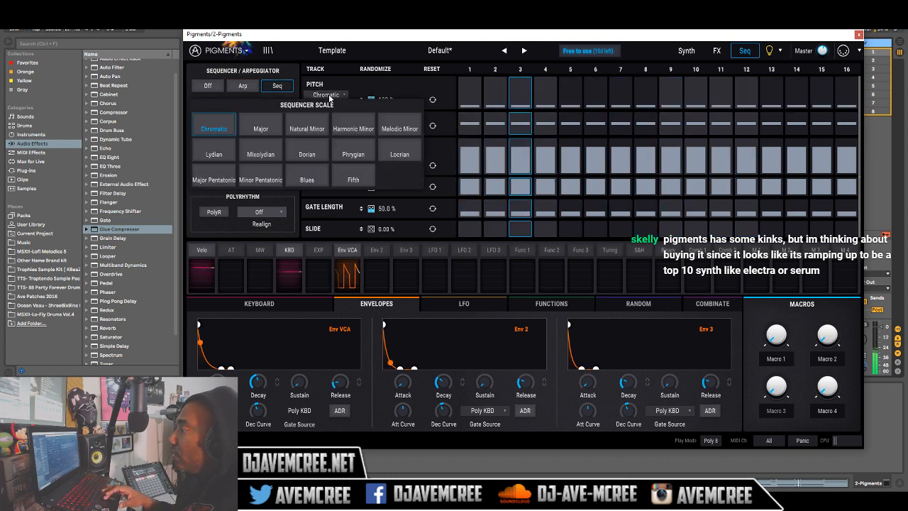
{"action": "left_click", "coordinate": [294, 122]}
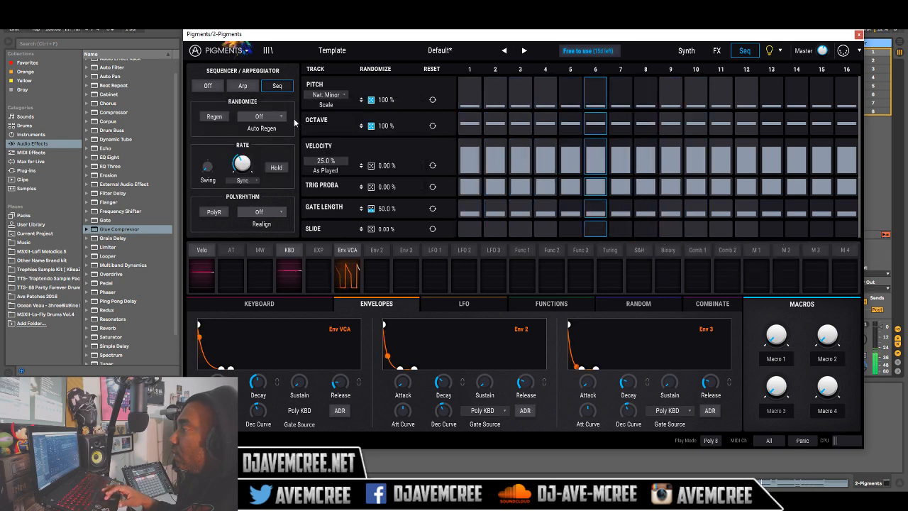
Set the sequencer's auto regen to 1/2 bar and its pitch randomization to 4%.
{"action": "left_click", "coordinate": [257, 115]}
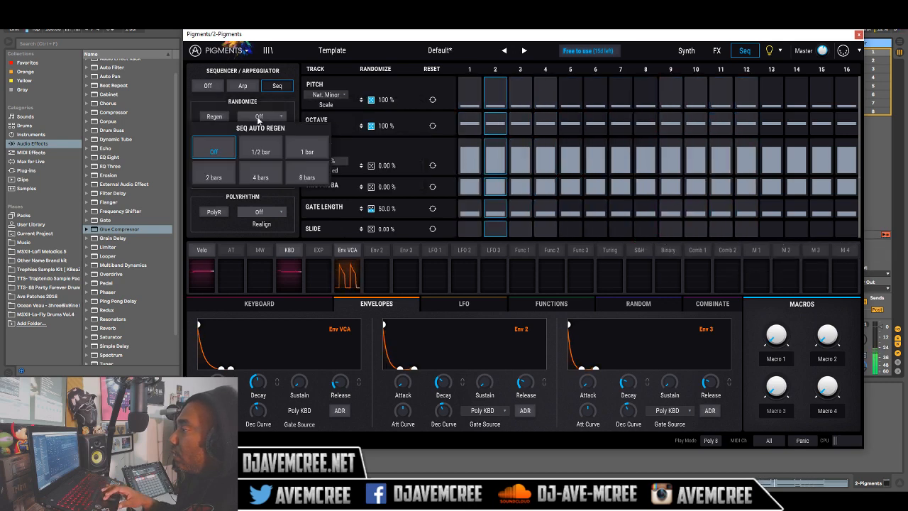
{"action": "left_click", "coordinate": [259, 146]}
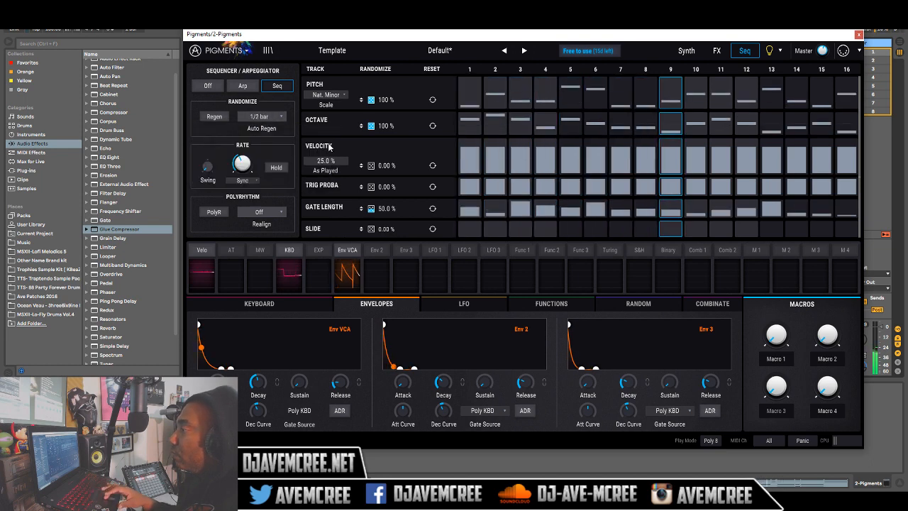
{"action": "left_click_drag", "start_coordinate": [371, 101], "coordinate": [373, 217]}
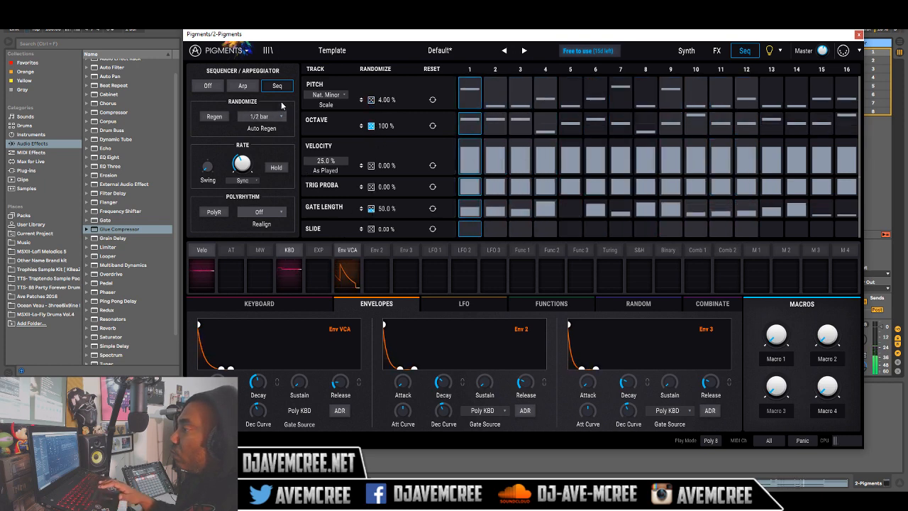
Change the sequencer's pitch scale to Harmonic Minor and audition it alongside the first Pigments track.
{"action": "left_click", "coordinate": [338, 98]}
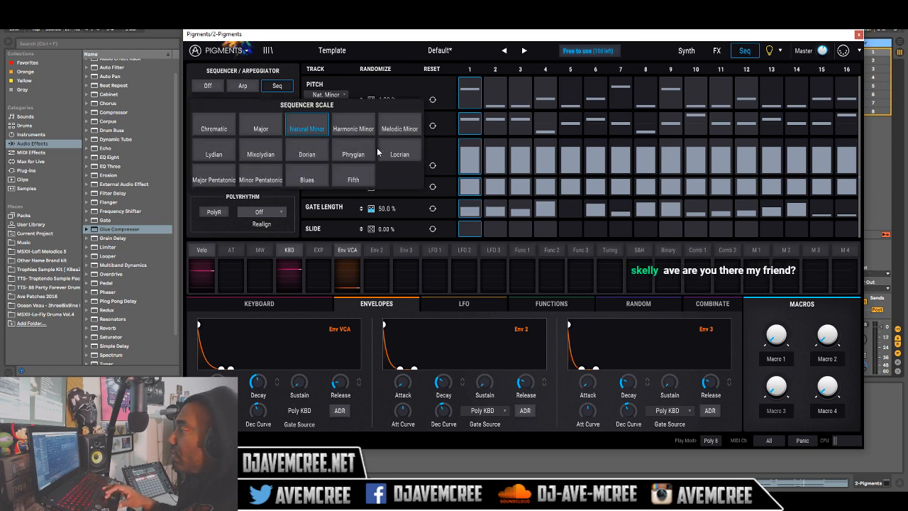
{"action": "left_click", "coordinate": [368, 129]}
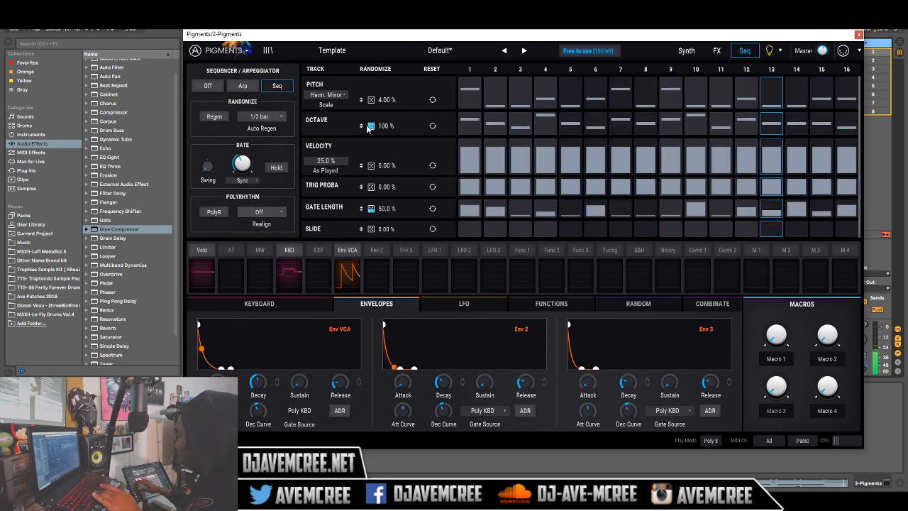
{"action": "key", "text": "Left"}
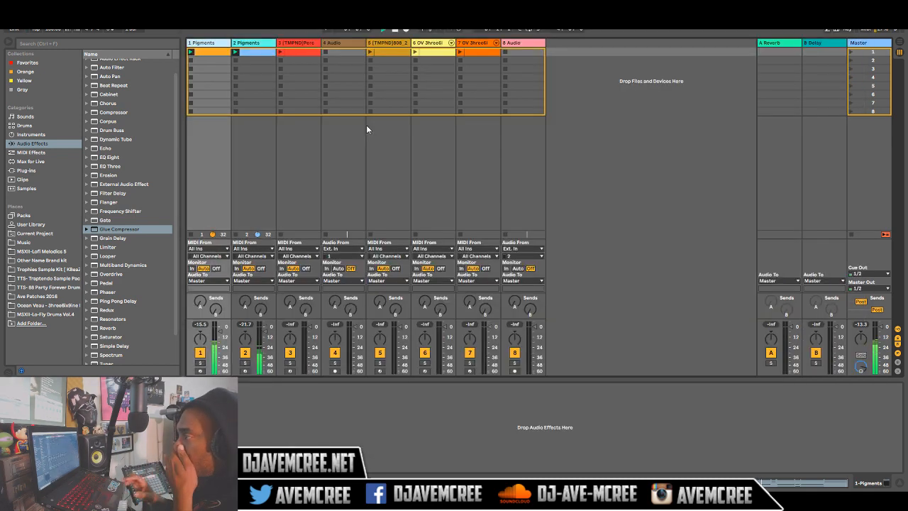
Slow down the synced sequencer rate in the duplicated Pigments instance.
{"action": "left_click", "coordinate": [259, 47]}
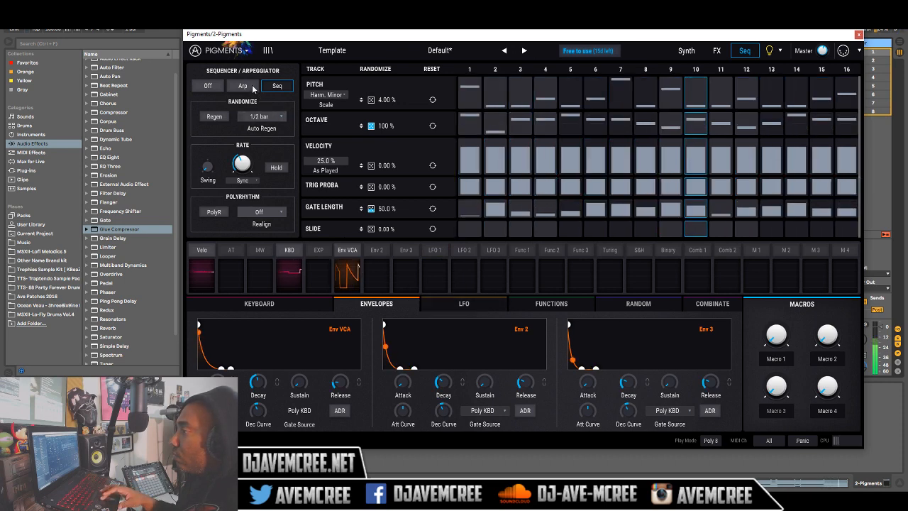
{"action": "mouse_move", "coordinate": [242, 159]}
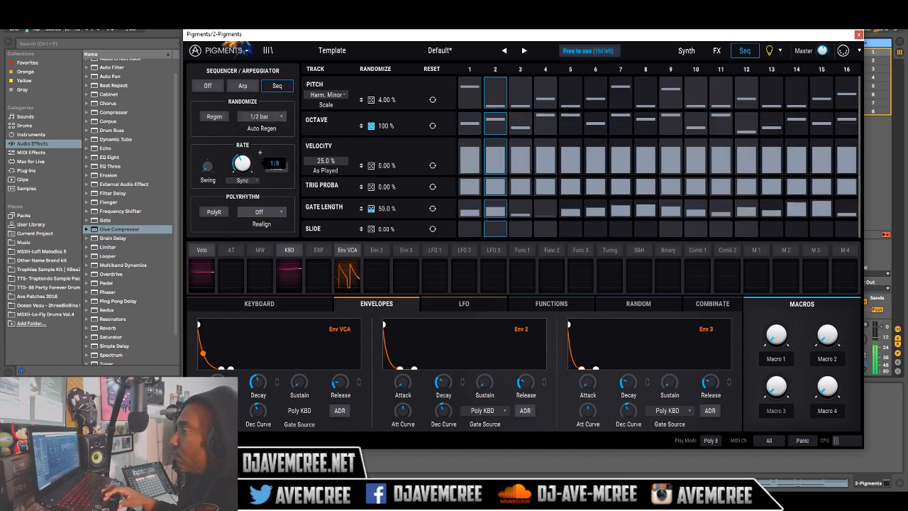
{"action": "left_click_drag", "start_coordinate": [243, 162], "coordinate": [243, 170]}
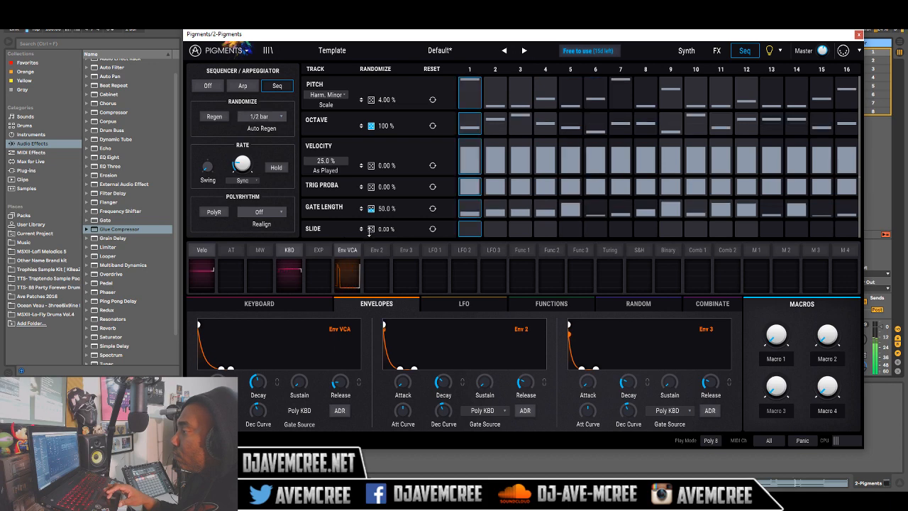
Set the sequencer's pitch randomization to 0% and its slide randomization to 14.8%.
{"action": "left_click_drag", "start_coordinate": [369, 233], "coordinate": [371, 201]}
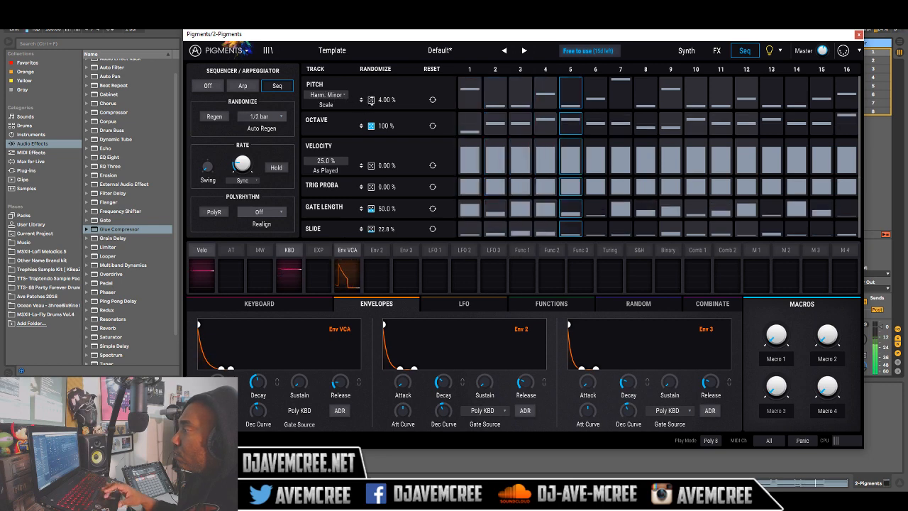
{"action": "left_click_drag", "start_coordinate": [371, 101], "coordinate": [371, 119]}
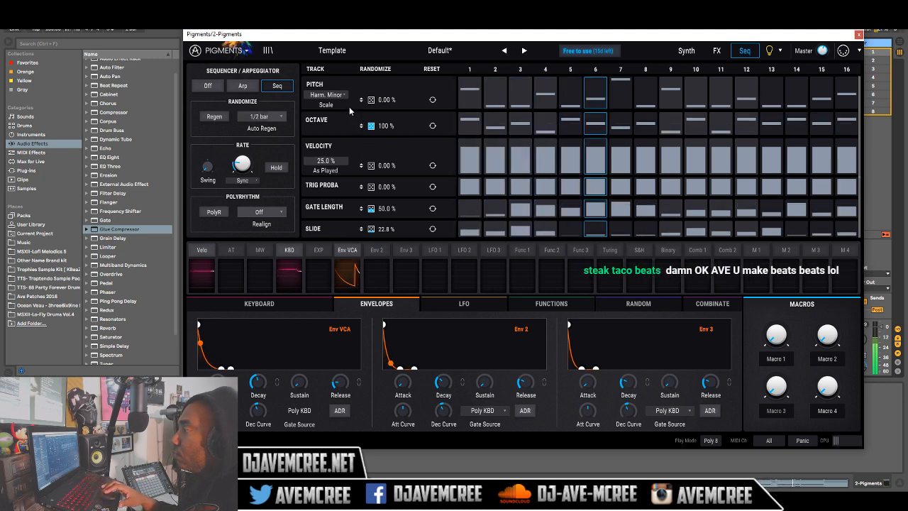
{"action": "left_click_drag", "start_coordinate": [370, 227], "coordinate": [370, 242]}
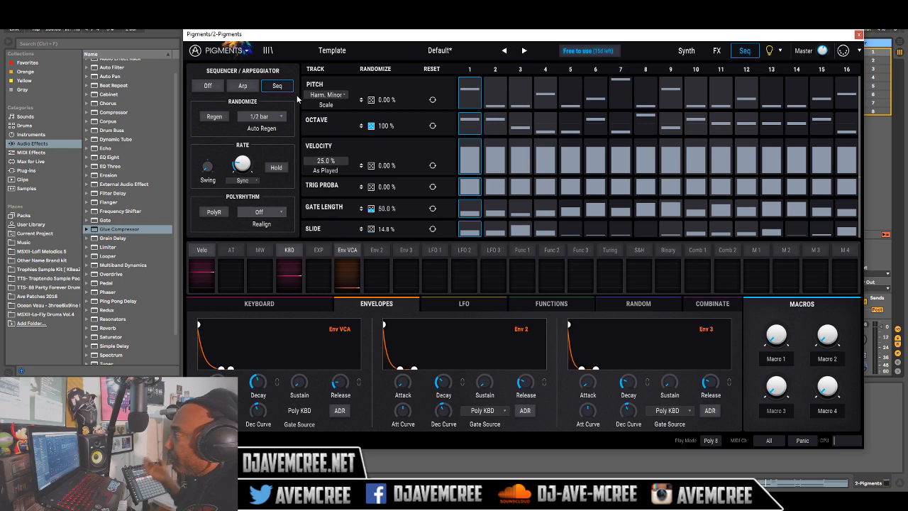
Set the sequencer's pitch scale to Mixolydian and reset the slide track with its randomization at 0.800%.
{"action": "left_click", "coordinate": [333, 95]}
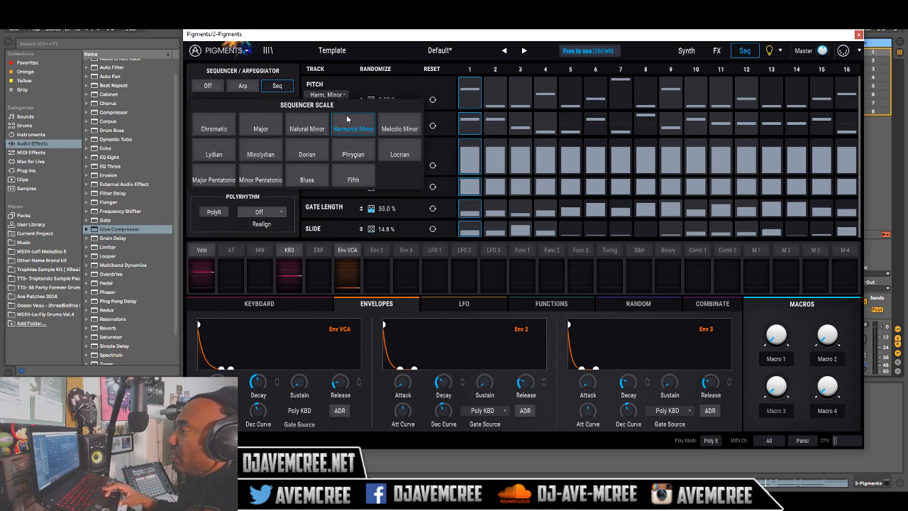
{"action": "left_click", "coordinate": [275, 154]}
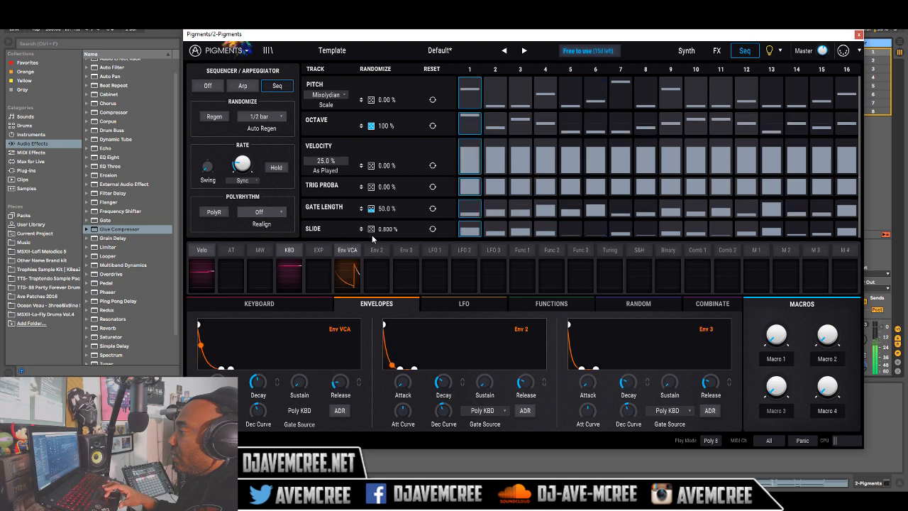
{"action": "left_click", "coordinate": [433, 230]}
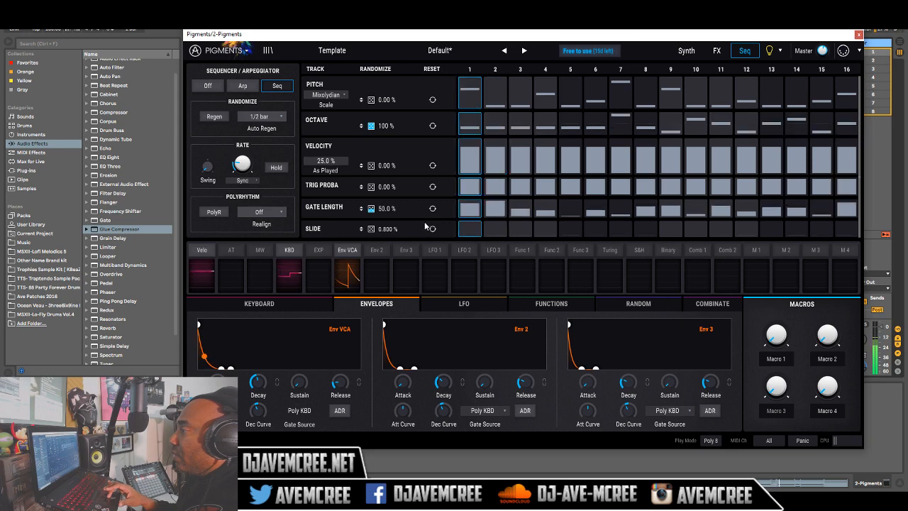
Audition the Natural Minor pitch scale in the sequencer, and switch the scale to Phrygian.
{"action": "left_click", "coordinate": [344, 100]}
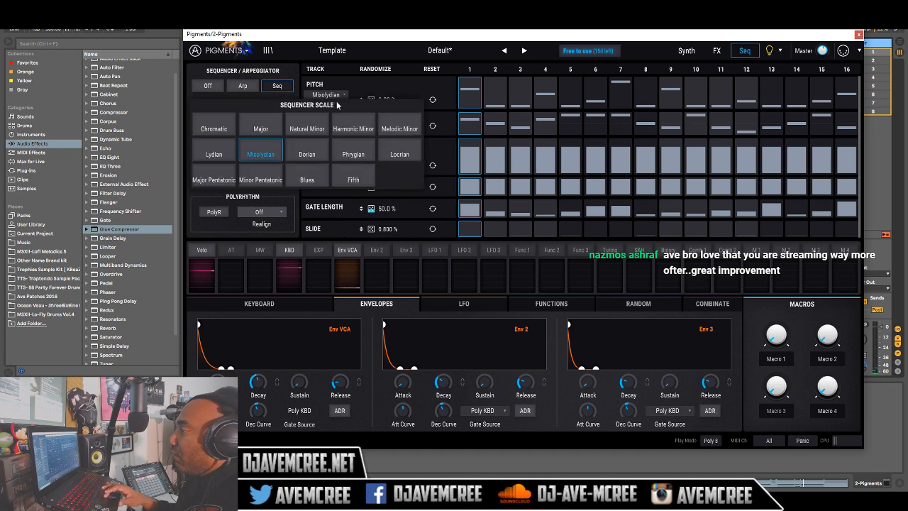
{"action": "left_click", "coordinate": [311, 127]}
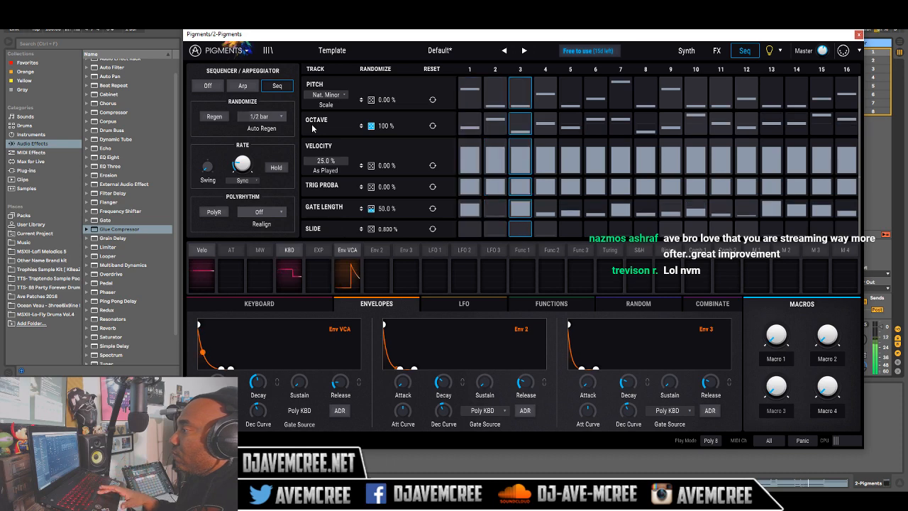
{"action": "left_click", "coordinate": [327, 99]}
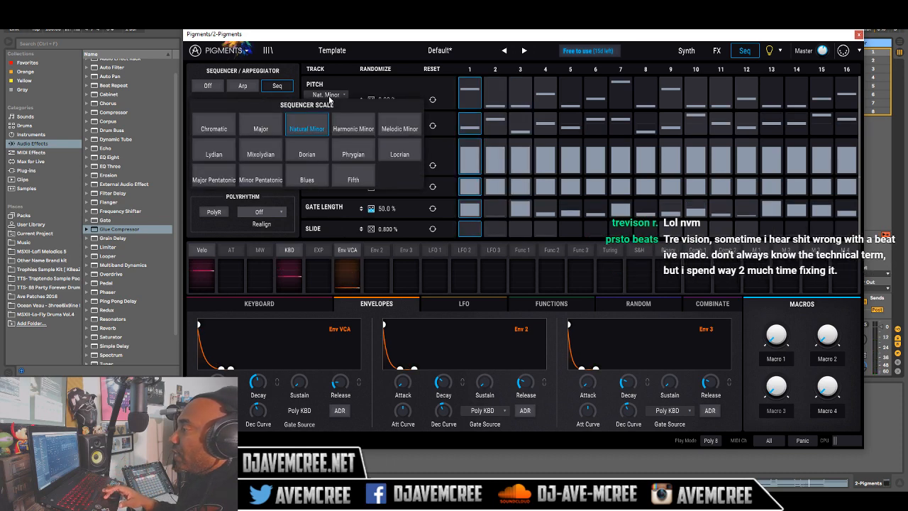
{"action": "left_click", "coordinate": [363, 151]}
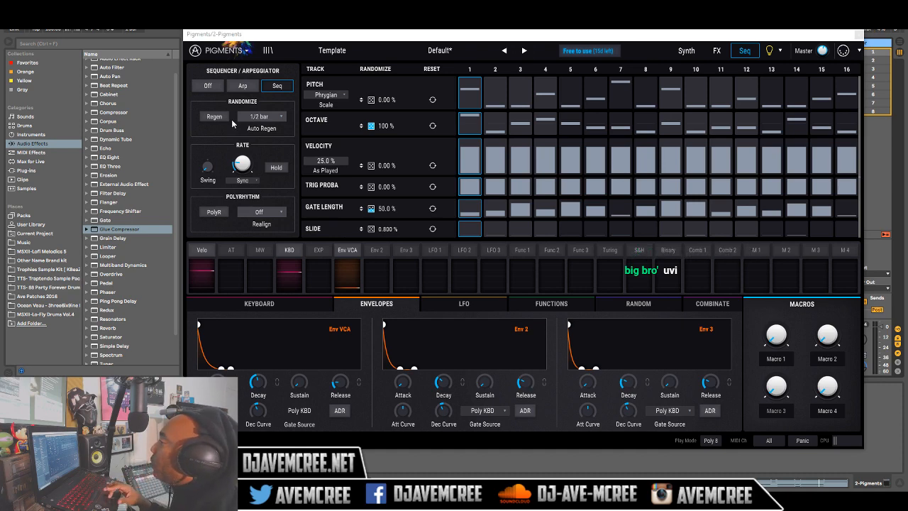
Switch Pigments from the sequencer to the arpeggiator and set the arp mode to Random.
{"action": "left_click", "coordinate": [244, 86]}
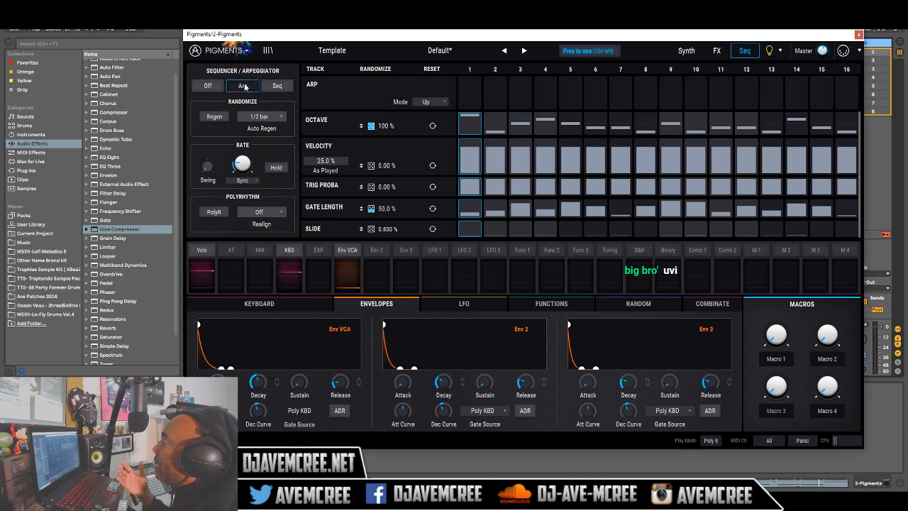
{"action": "left_click", "coordinate": [439, 103]}
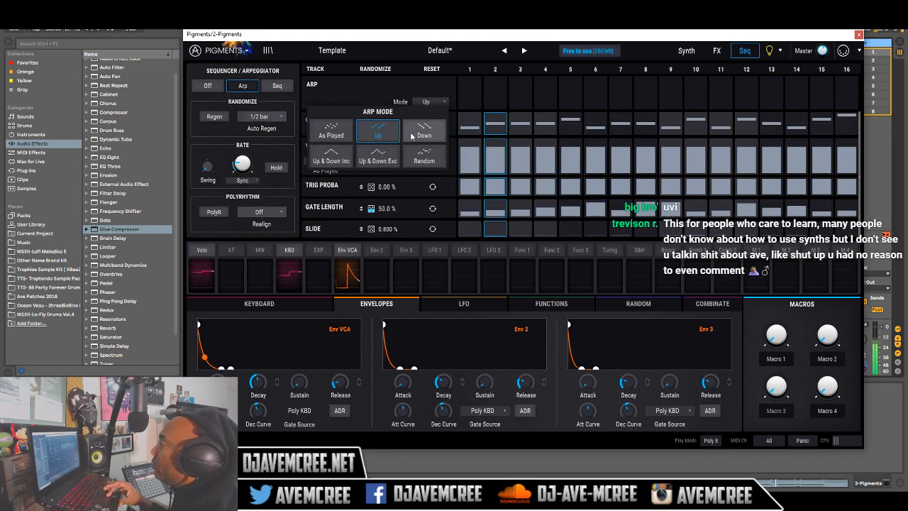
{"action": "left_click", "coordinate": [420, 156]}
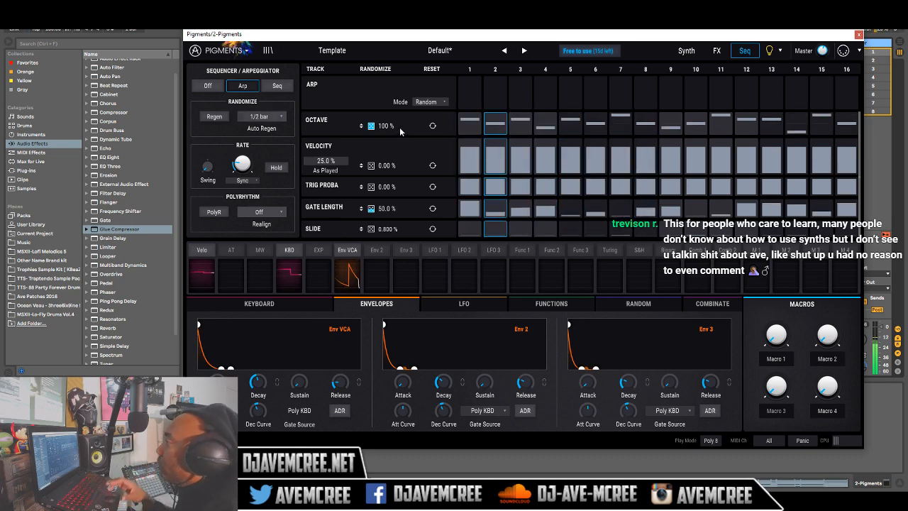
Replace the Delay effect in the first slot of FX Bus A with a Compressor.
{"action": "left_click", "coordinate": [715, 50]}
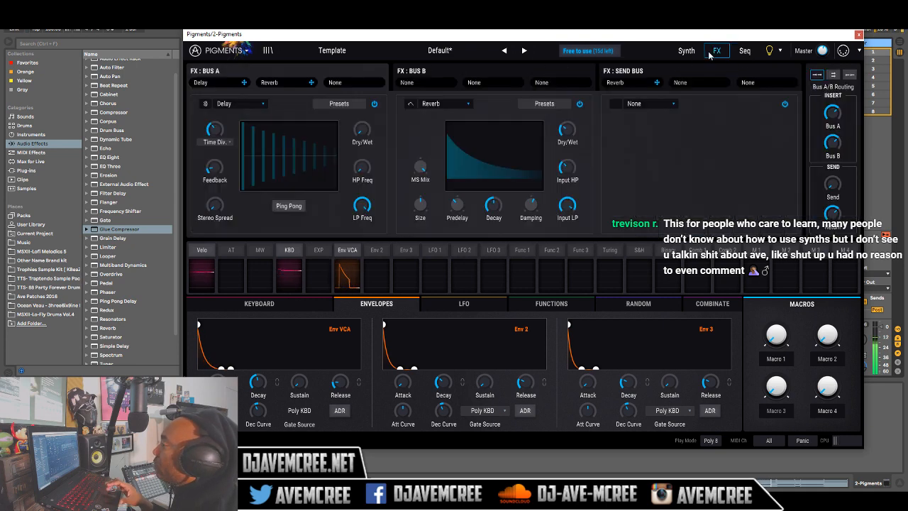
{"action": "left_click", "coordinate": [629, 105]}
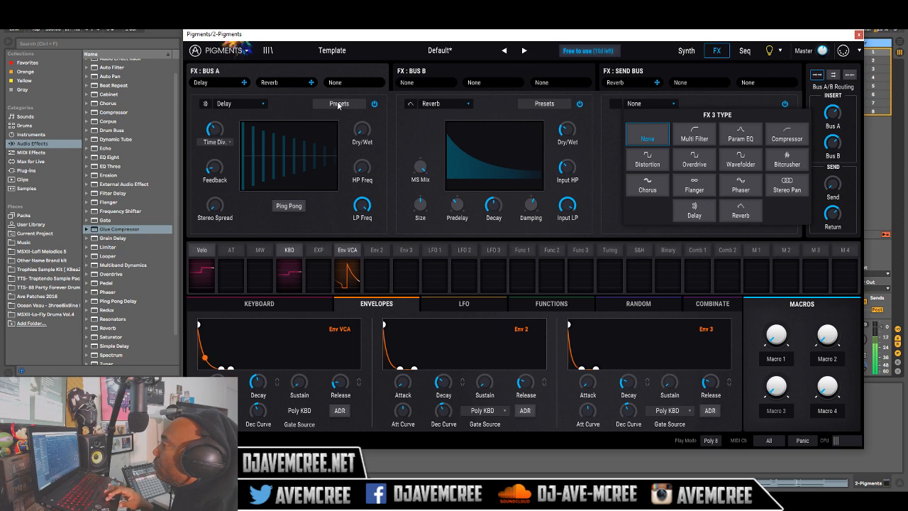
{"action": "left_click", "coordinate": [263, 105]}
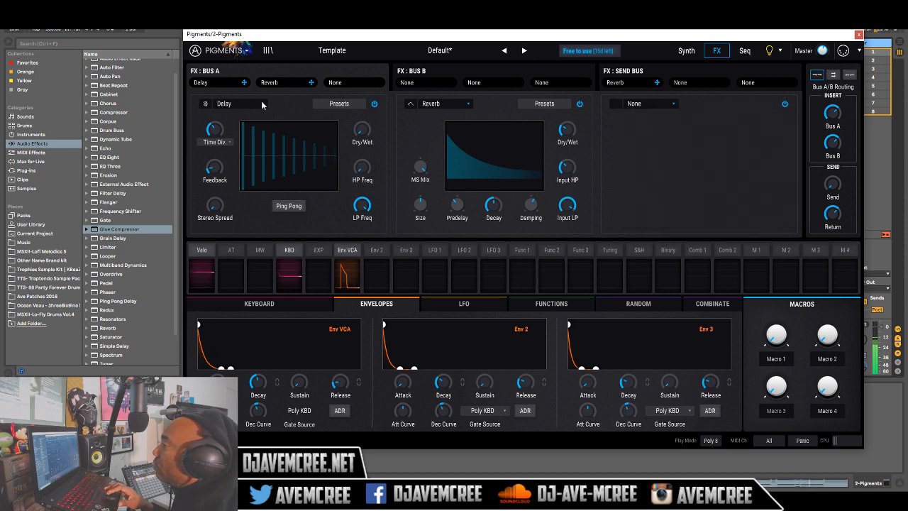
{"action": "left_click", "coordinate": [262, 104]}
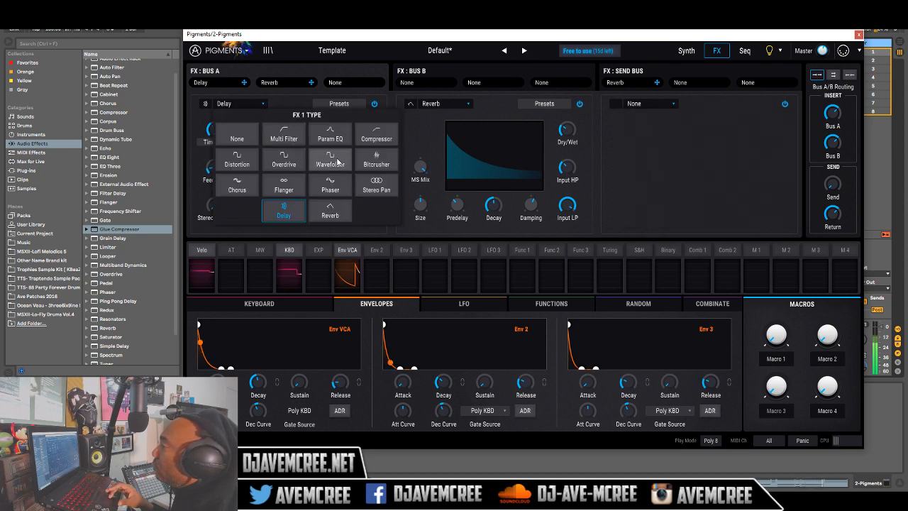
{"action": "left_click", "coordinate": [368, 140]}
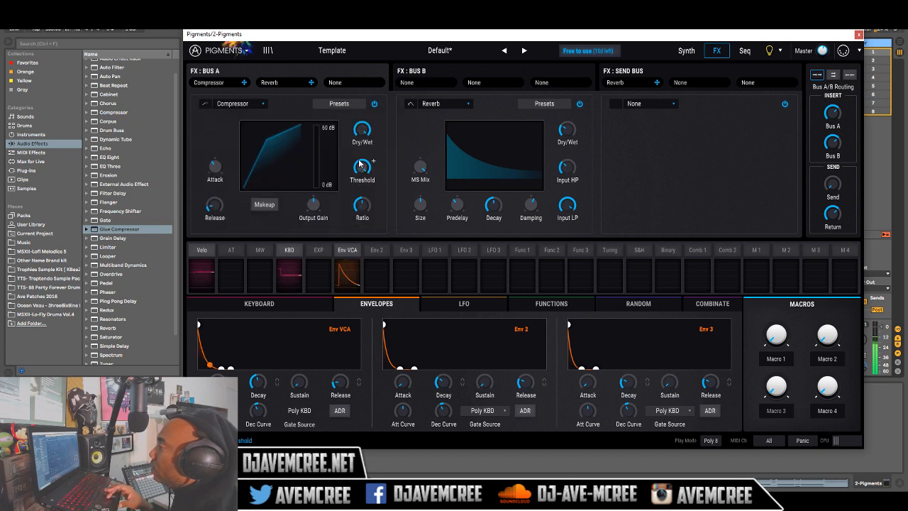
Adjust the Bus A compressor by lowering its threshold, raising the output gain to 12.2 dB and enabling makeup gain.
{"action": "mouse_move", "coordinate": [361, 168]}
{"action": "left_click_drag", "start_coordinate": [361, 168], "coordinate": [361, 220]}
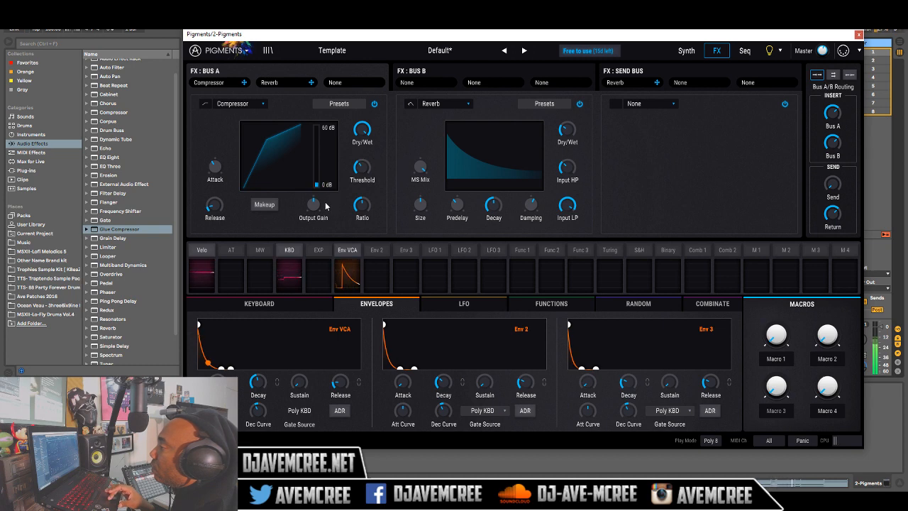
{"action": "left_click_drag", "start_coordinate": [319, 204], "coordinate": [319, 186]}
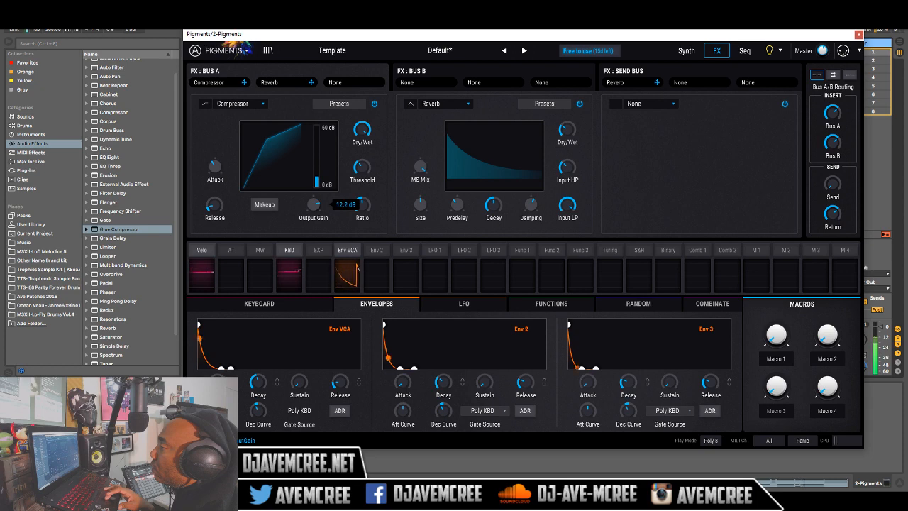
{"action": "left_click", "coordinate": [264, 204]}
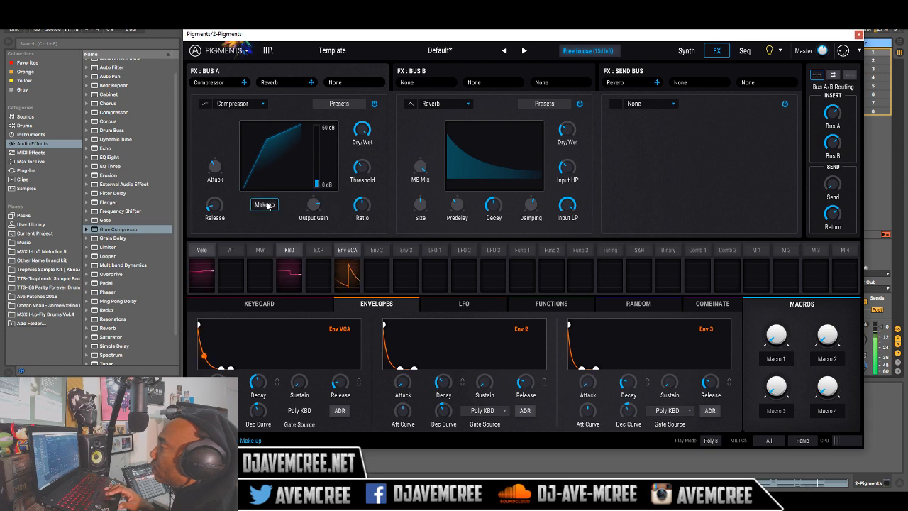
Adjust the output gain of the Bus A Compressor and move the Reverb to the third Bus A effect slot.
{"action": "mouse_move", "coordinate": [313, 204]}
{"action": "left_mouse_down"}
{"action": "mouse_move", "coordinate": [315, 226]}
{"action": "mouse_move", "coordinate": [316, 205]}
{"action": "left_mouse_up"}
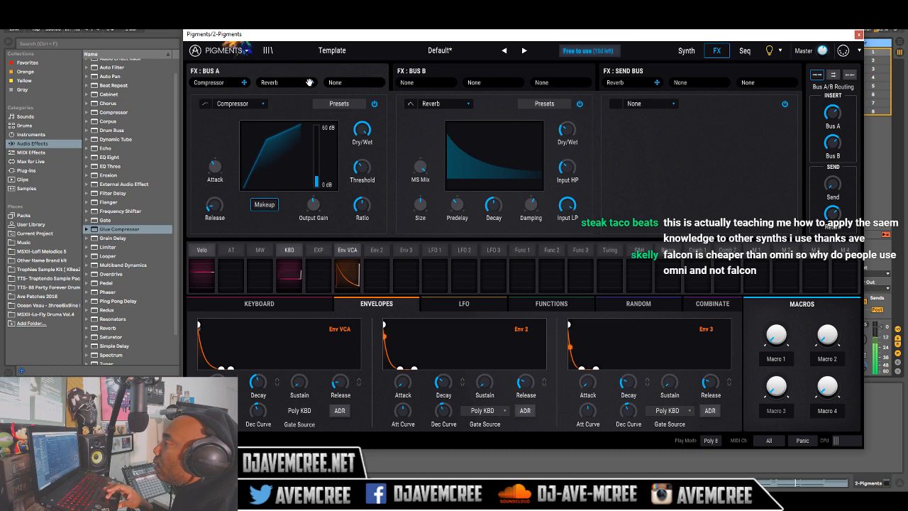
{"action": "left_click_drag", "start_coordinate": [326, 83], "coordinate": [369, 85]}
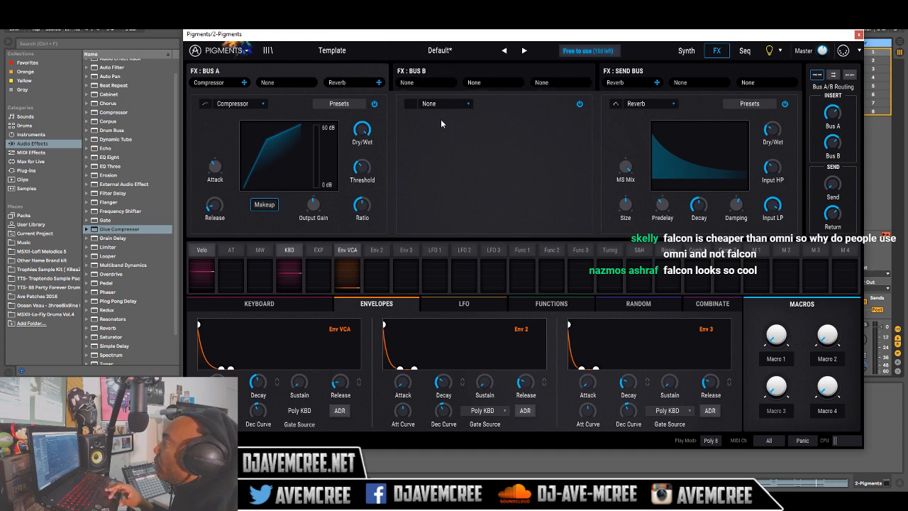
Return to the synth view of the track 2 instrument and load the MB2 Duo PW wavetable into Engine 1.
{"action": "left_click", "coordinate": [685, 51]}
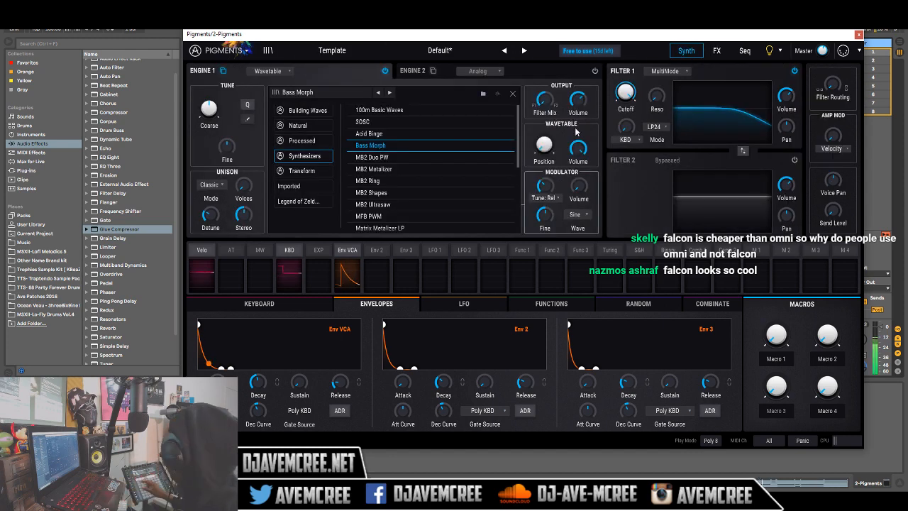
{"action": "key", "text": "Left"}
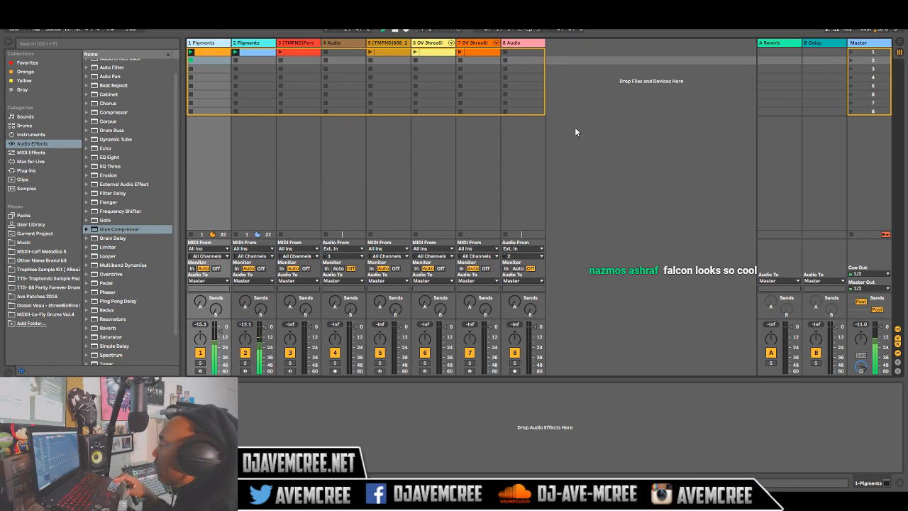
{"action": "key", "text": "Right"}
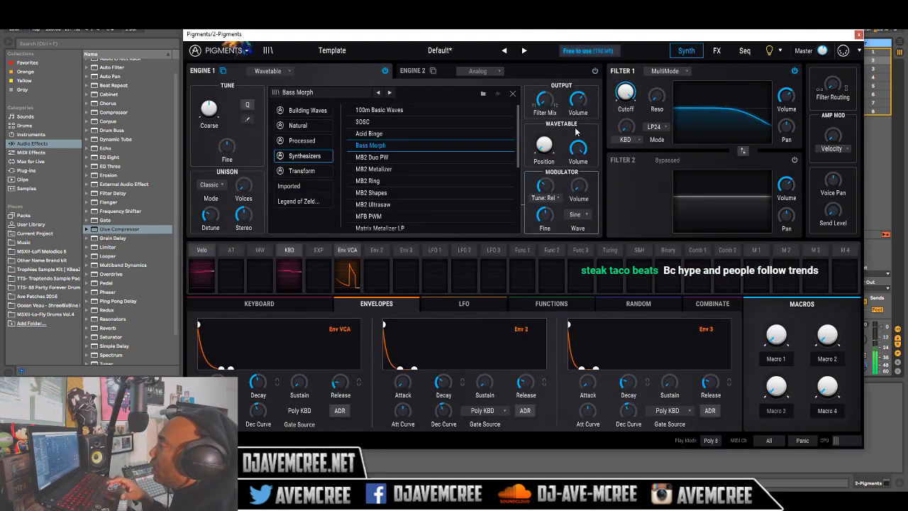
{"action": "left_click", "coordinate": [410, 157]}
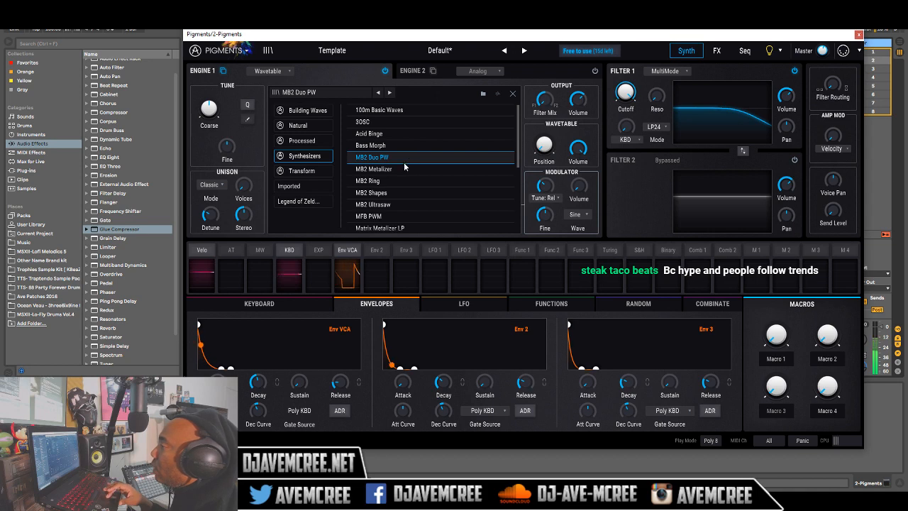
{"action": "double_click", "coordinate": [402, 167]}
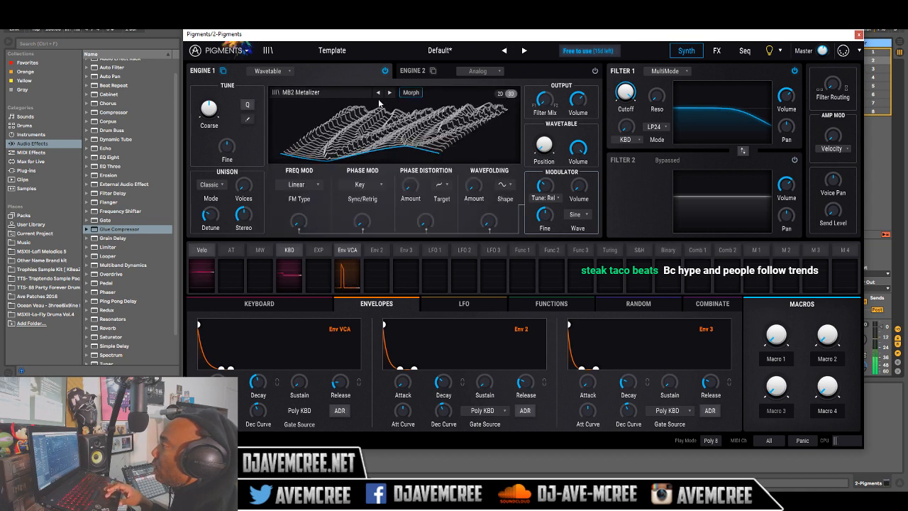
{"action": "left_click", "coordinate": [325, 92]}
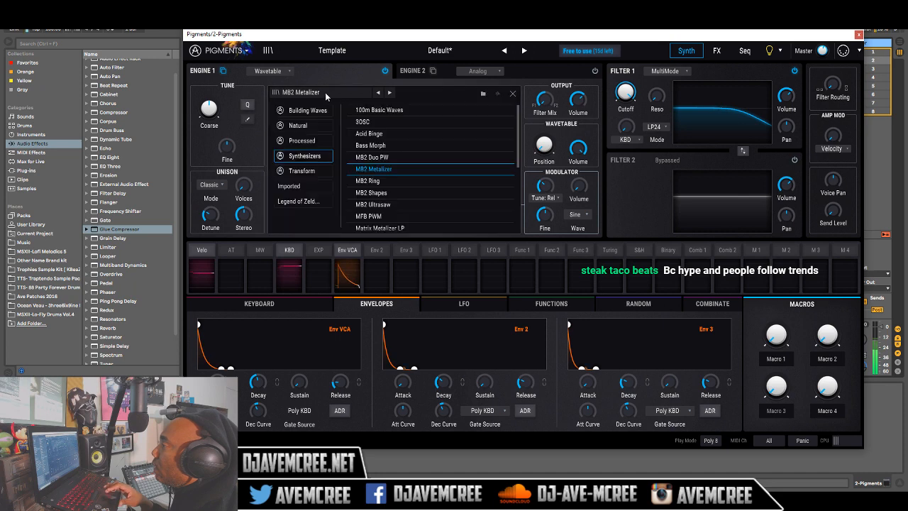
{"action": "left_click", "coordinate": [373, 157]}
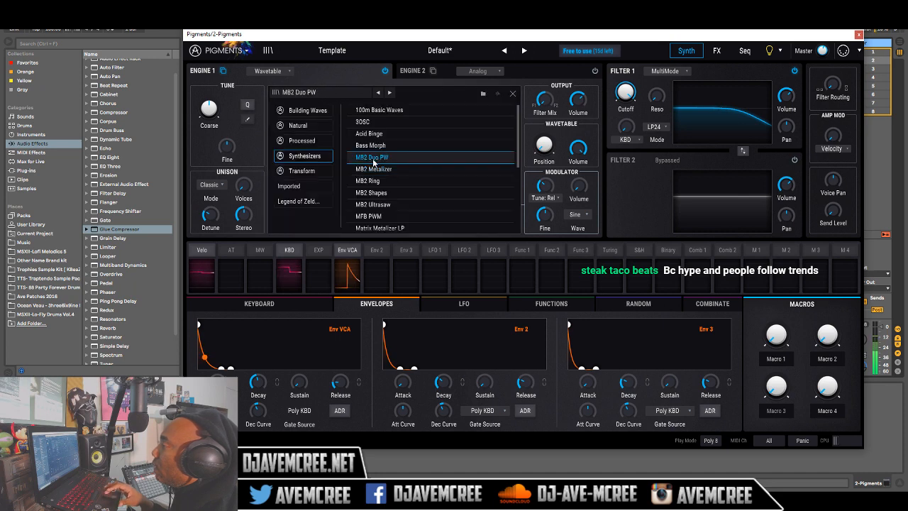
{"action": "double_click", "coordinate": [373, 159]}
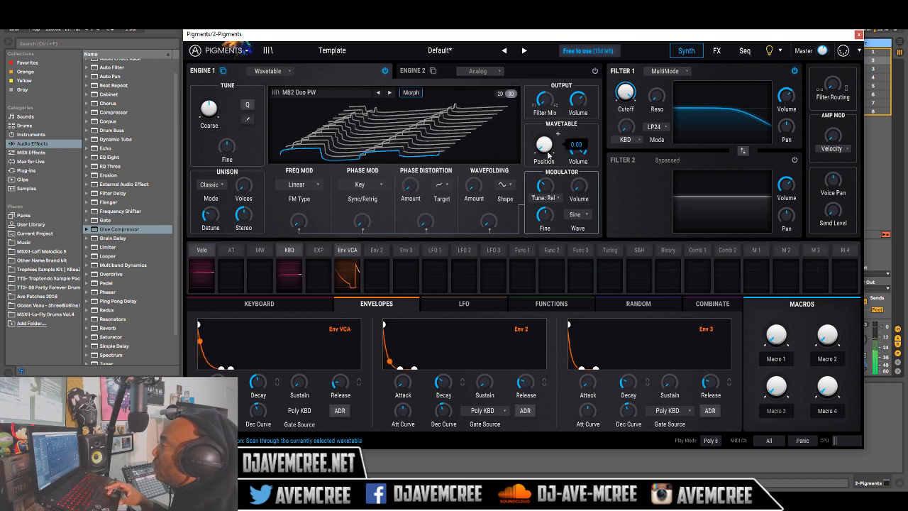
Adjust Engine 1's linear frequency modulation amount and assign Func 1 to modulate it at 0.80.
{"action": "mouse_move", "coordinate": [544, 144]}
{"action": "left_mouse_down"}
{"action": "mouse_move", "coordinate": [544, 86]}
{"action": "mouse_move", "coordinate": [544, 149]}
{"action": "left_mouse_up"}
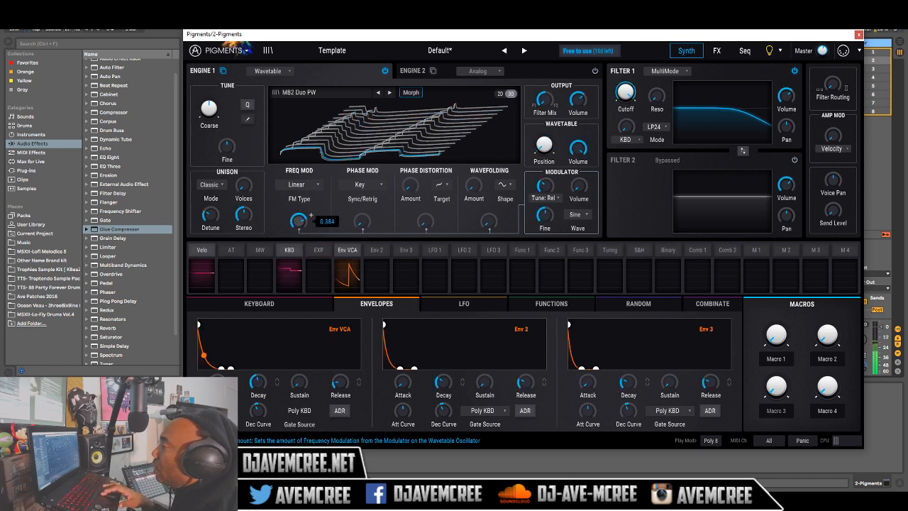
{"action": "scroll", "coordinate": [310, 215], "scroll_direction": "down", "scroll_amount": 2}
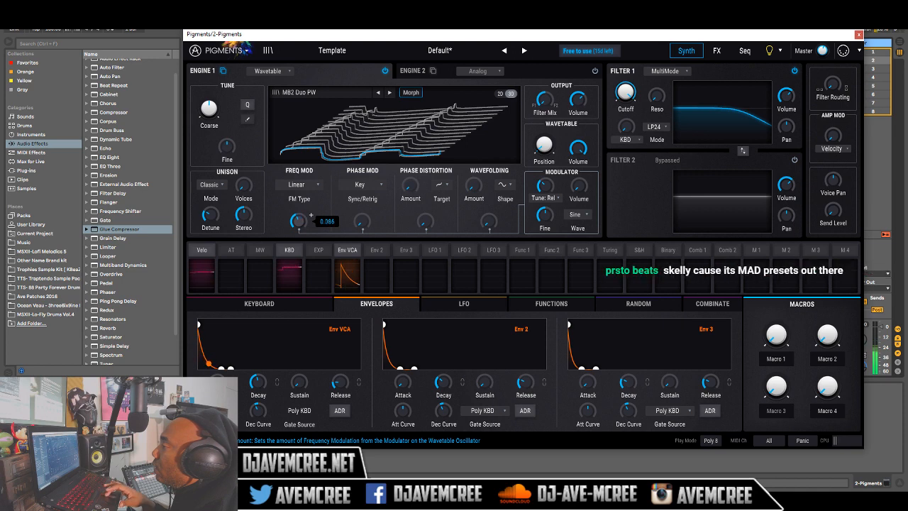
{"action": "left_click", "coordinate": [311, 219]}
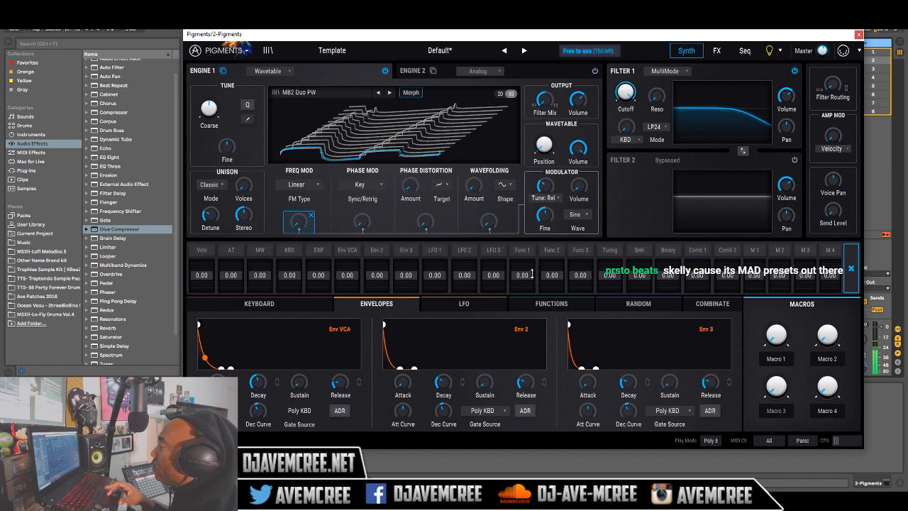
{"action": "left_click_drag", "start_coordinate": [523, 278], "coordinate": [523, 263]}
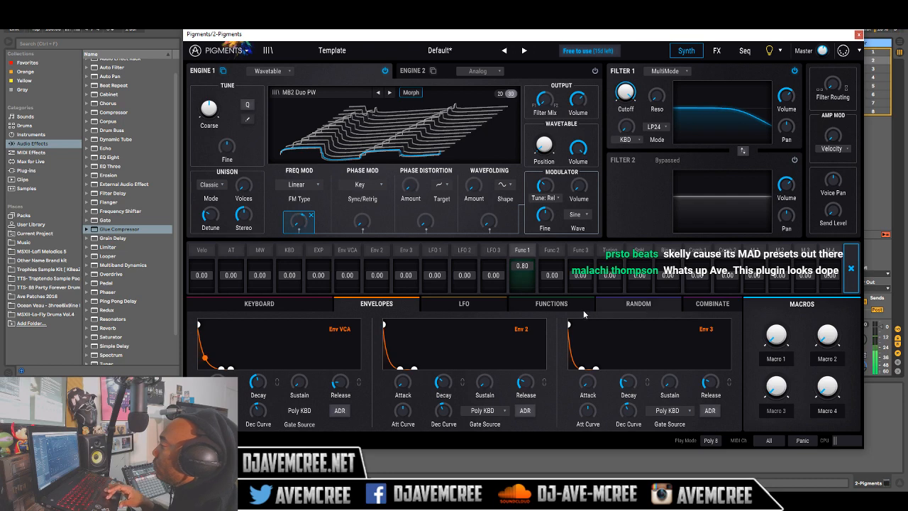
Reshape Function 1 into a ramp rising to level 1.00 at time 1.00 and set its play mode to Run.
{"action": "left_click", "coordinate": [548, 306]}
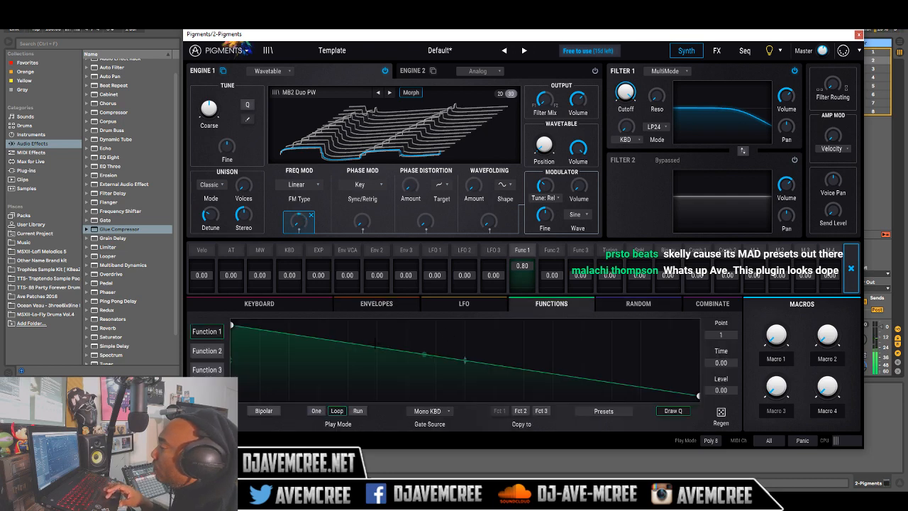
{"action": "left_click", "coordinate": [232, 325]}
{"action": "left_click_drag", "start_coordinate": [232, 326], "coordinate": [713, 319]}
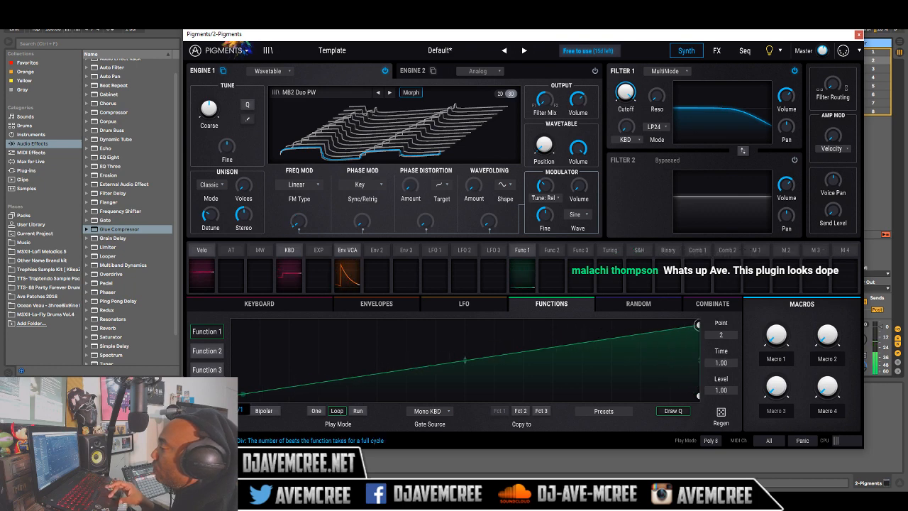
{"action": "left_click", "coordinate": [363, 415]}
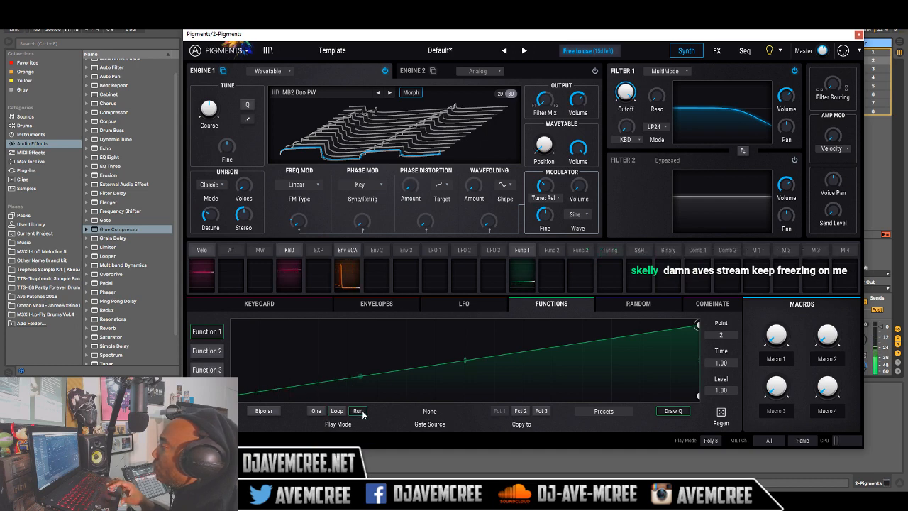
Set the Env VCA decay time to about 2.36 s.
{"action": "left_click", "coordinate": [376, 303]}
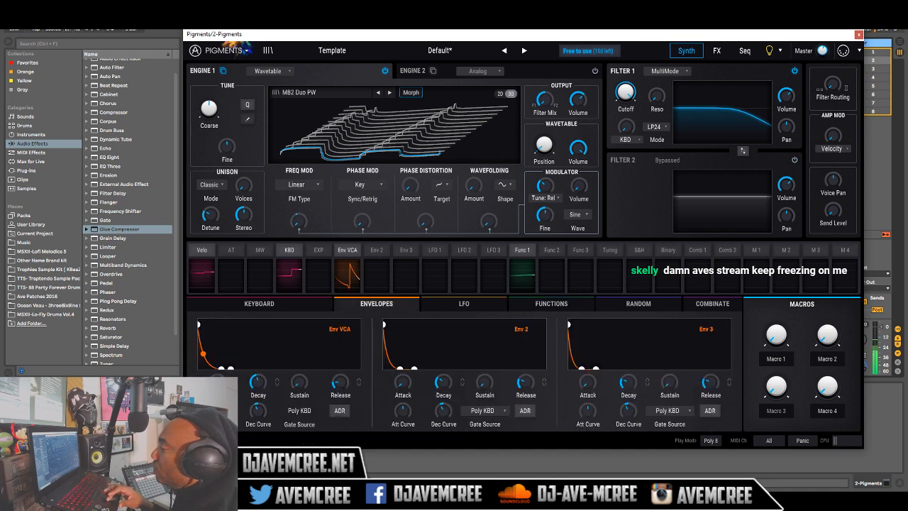
{"action": "left_click_drag", "start_coordinate": [266, 390], "coordinate": [270, 376]}
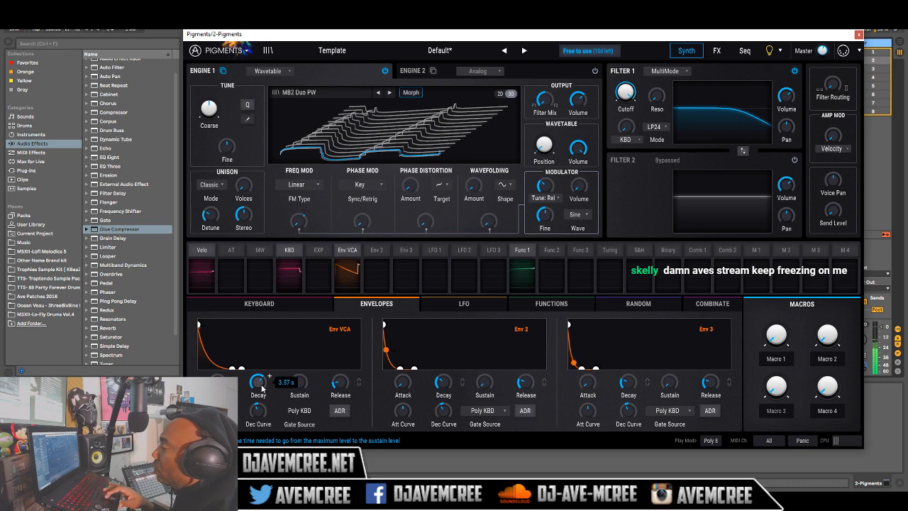
{"action": "left_click_drag", "start_coordinate": [261, 388], "coordinate": [261, 395]}
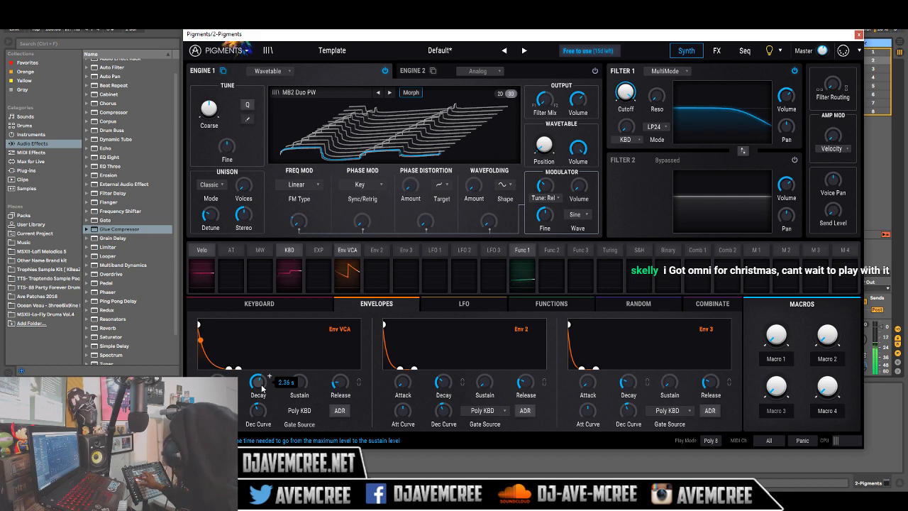
Search the plug-ins for "gross" and load IL Gross Beat onto the 2 Pigments track.
{"action": "key", "text": "Left"}
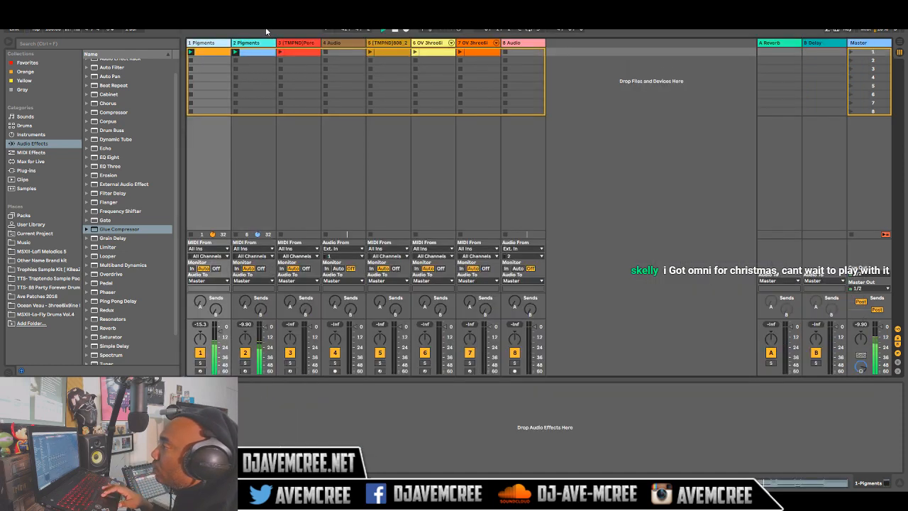
{"action": "left_click", "coordinate": [260, 45]}
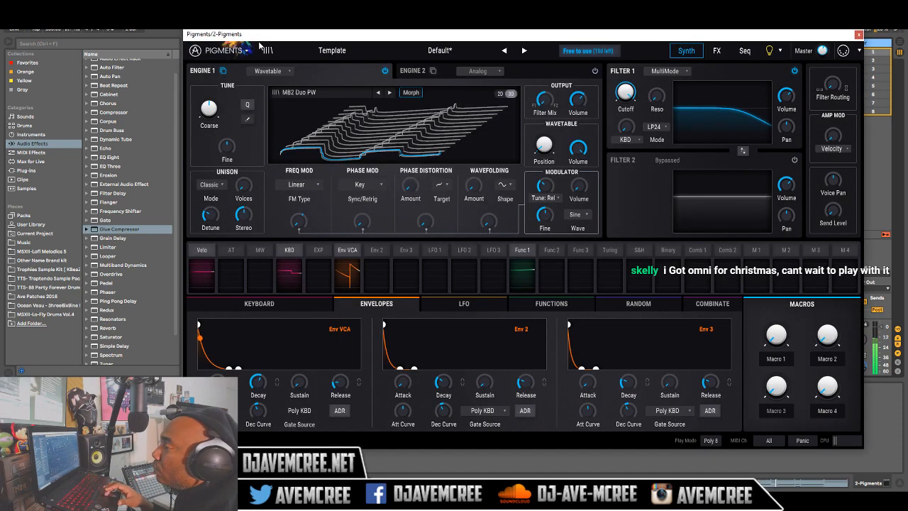
{"action": "left_click", "coordinate": [48, 170]}
{"action": "left_click", "coordinate": [86, 43]}
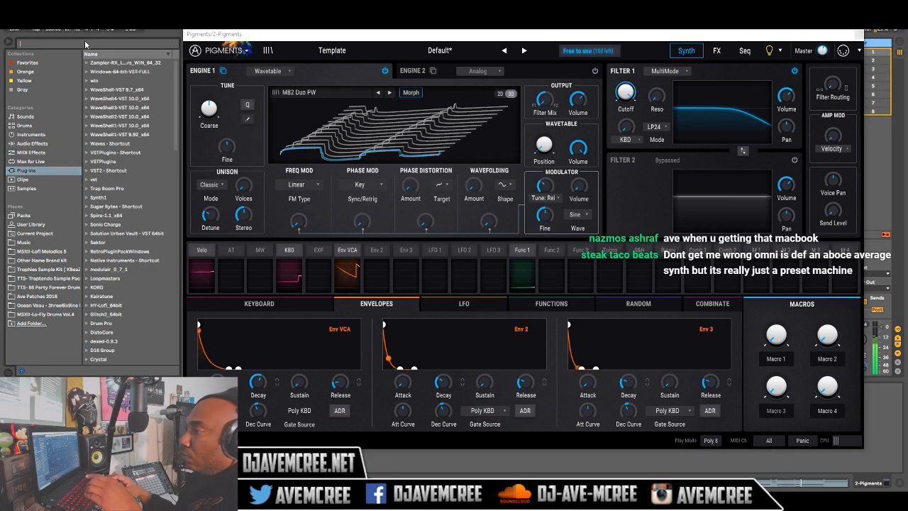
{"action": "type", "text": "grlss"}
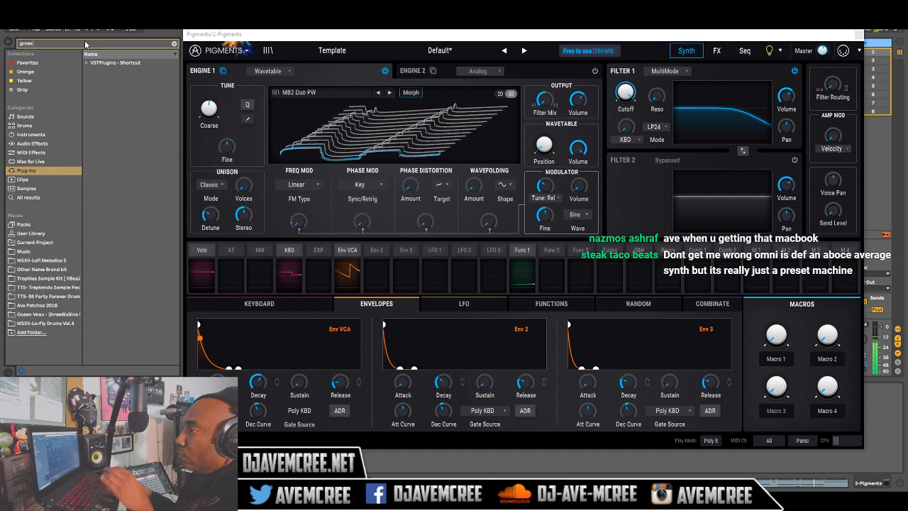
{"action": "left_click", "coordinate": [86, 63]}
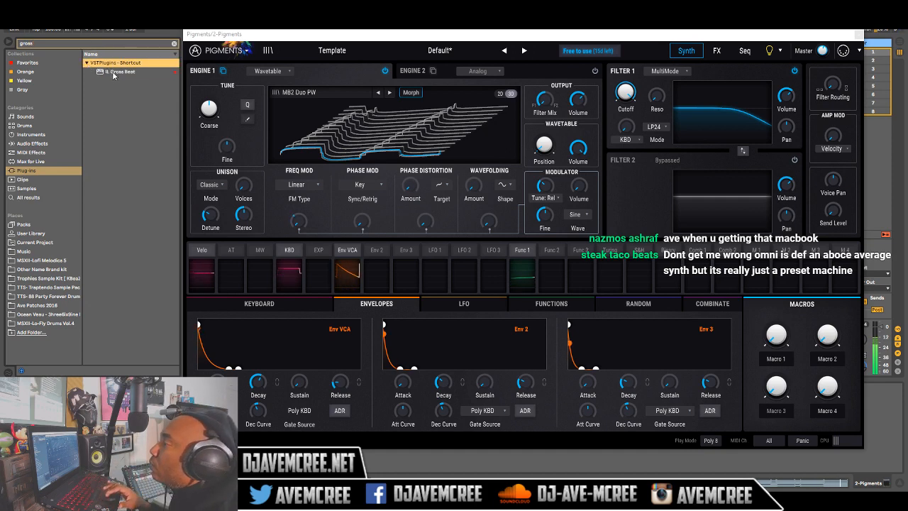
{"action": "double_click", "coordinate": [114, 72]}
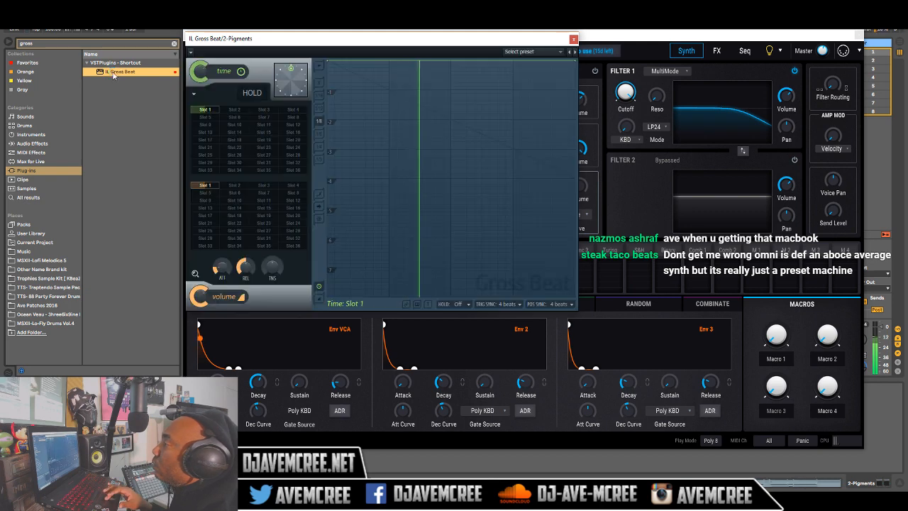
Load the AliensVsRobots preset into Gross Beat from the GrossBeatFX folder of the Ocean Veau - Sauceinator Kit Vol.3.
{"action": "left_click", "coordinate": [194, 52]}
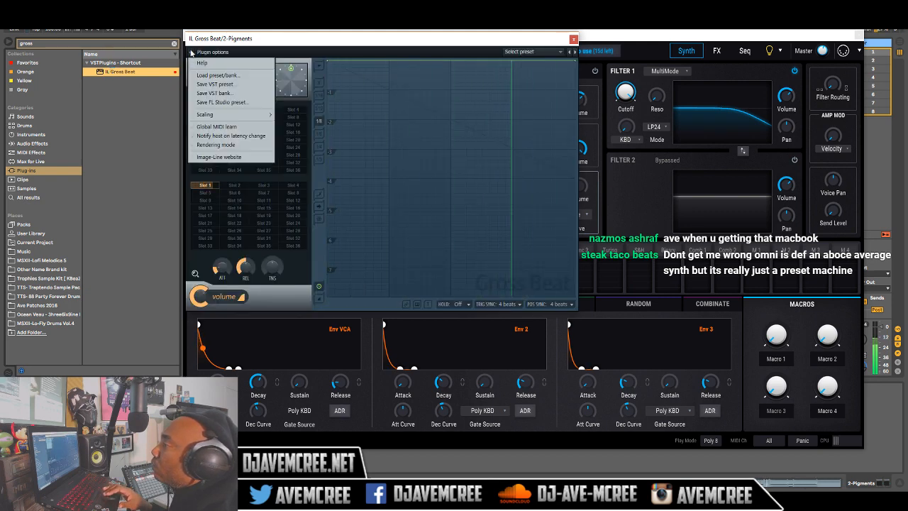
{"action": "left_click", "coordinate": [219, 76]}
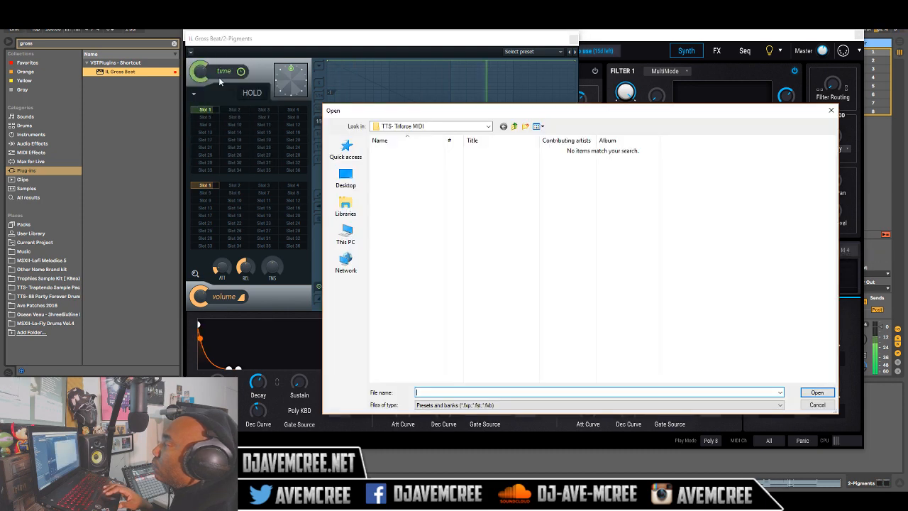
{"action": "left_click", "coordinate": [514, 126]}
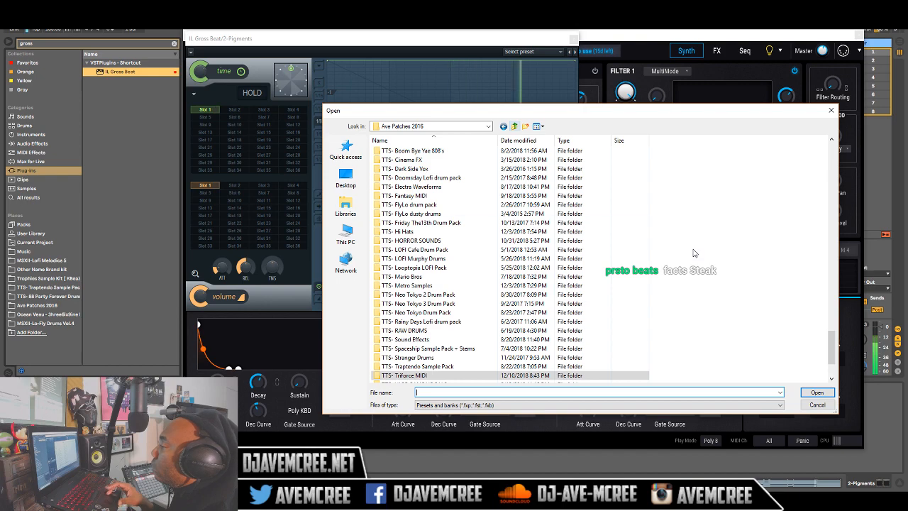
{"action": "left_click_drag", "start_coordinate": [827, 344], "coordinate": [825, 251]}
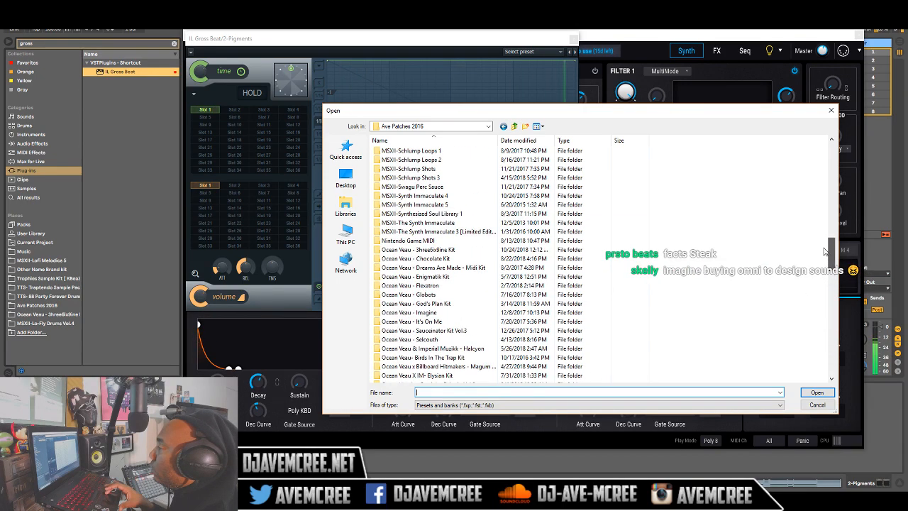
{"action": "double_click", "coordinate": [458, 330]}
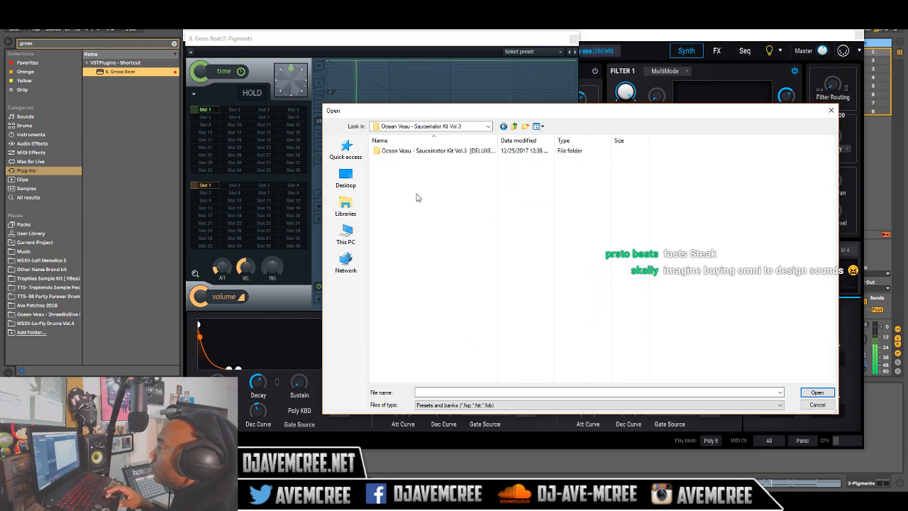
{"action": "double_click", "coordinate": [420, 151]}
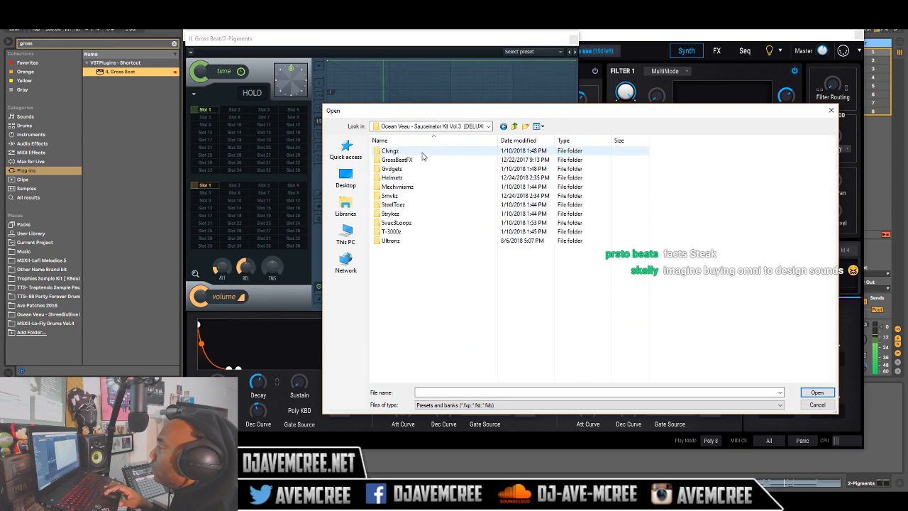
{"action": "double_click", "coordinate": [416, 159]}
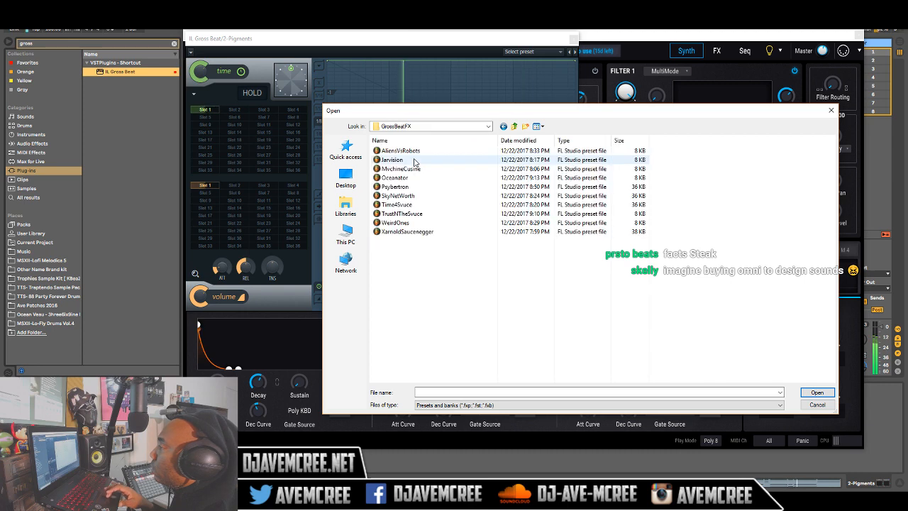
{"action": "left_click", "coordinate": [416, 153]}
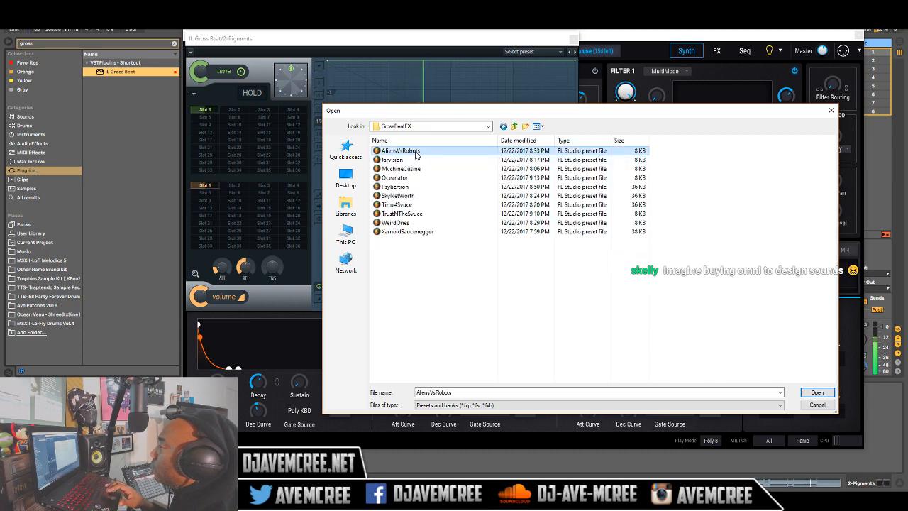
{"action": "double_click", "coordinate": [416, 152]}
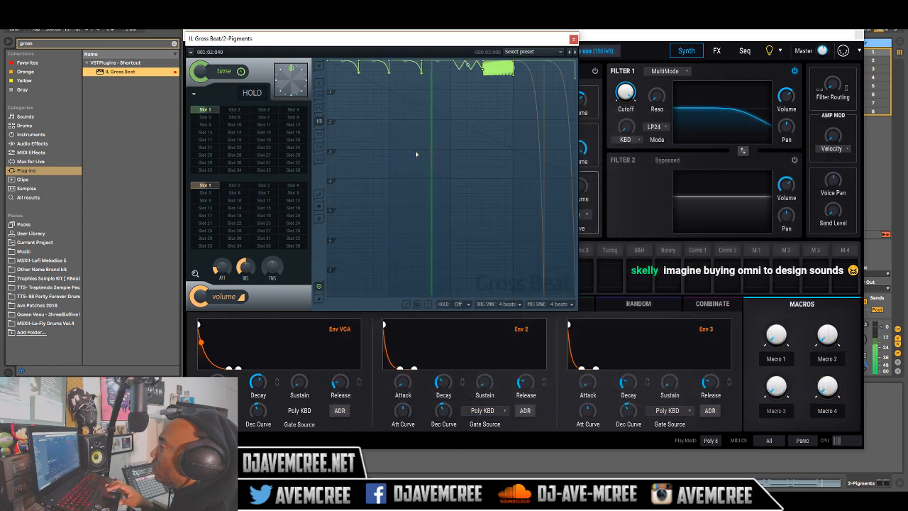
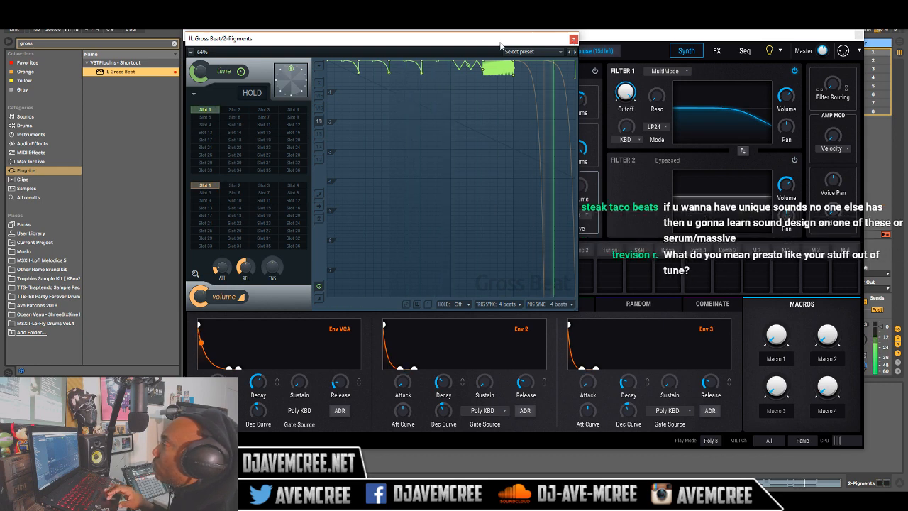
Rearrange the Gross Beat and Pigments windows so that both can be seen and the plug-in browser list is uncovered.
{"action": "left_click_drag", "start_coordinate": [490, 43], "coordinate": [627, 57]}
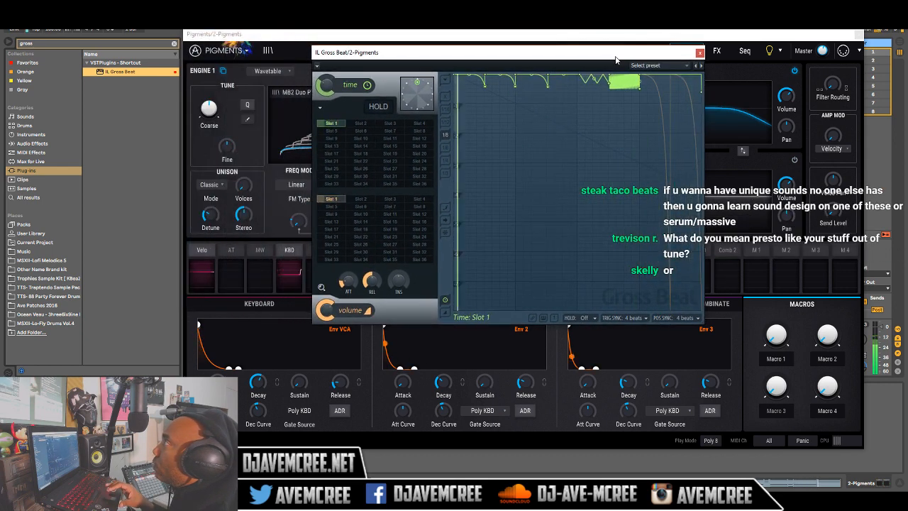
{"action": "left_click", "coordinate": [699, 53]}
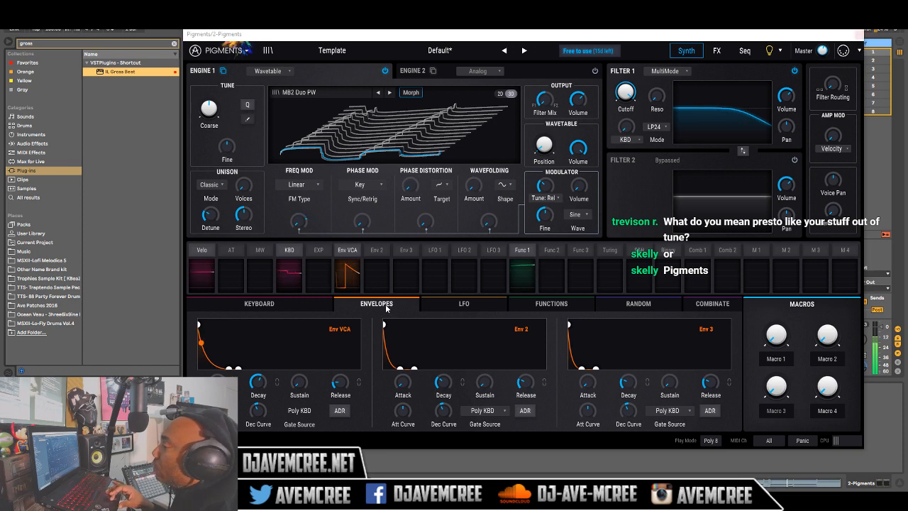
{"action": "left_click_drag", "start_coordinate": [530, 39], "coordinate": [568, 42]}
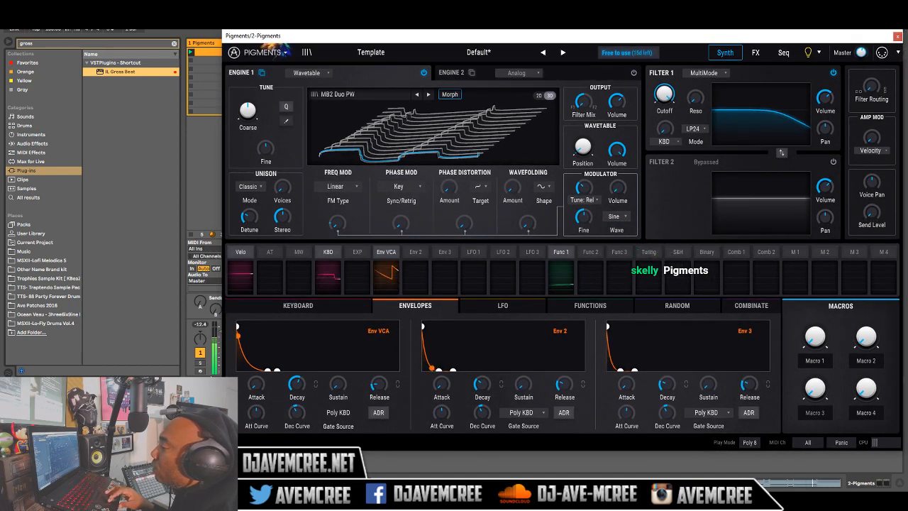
{"action": "key", "text": "Return"}
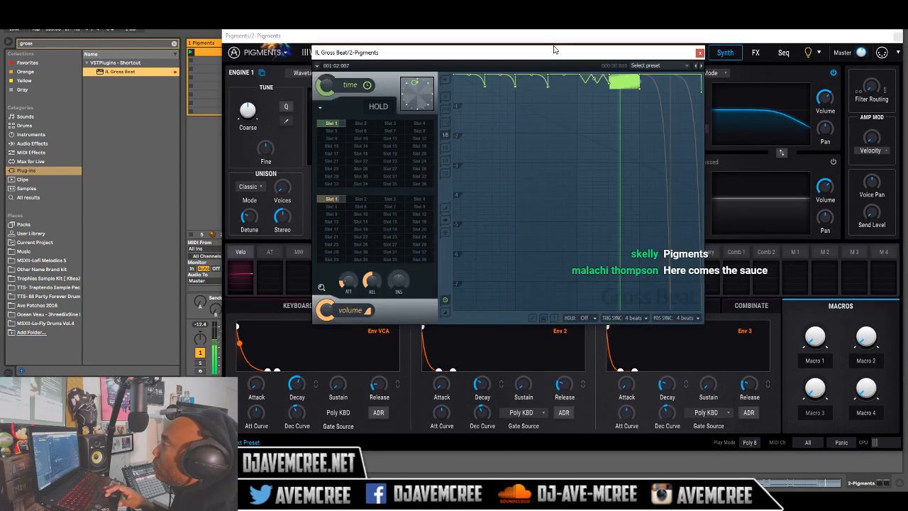
{"action": "left_click_drag", "start_coordinate": [554, 50], "coordinate": [266, 90]}
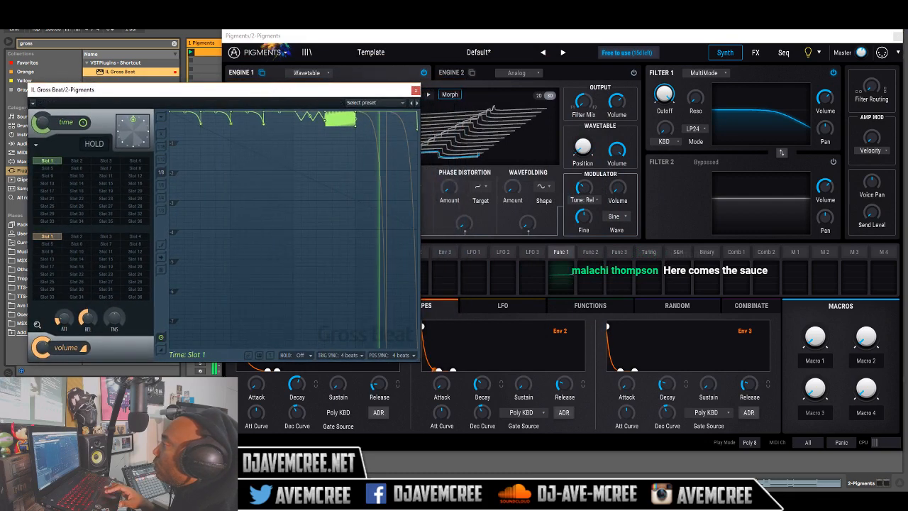
{"action": "left_click", "coordinate": [769, 35]}
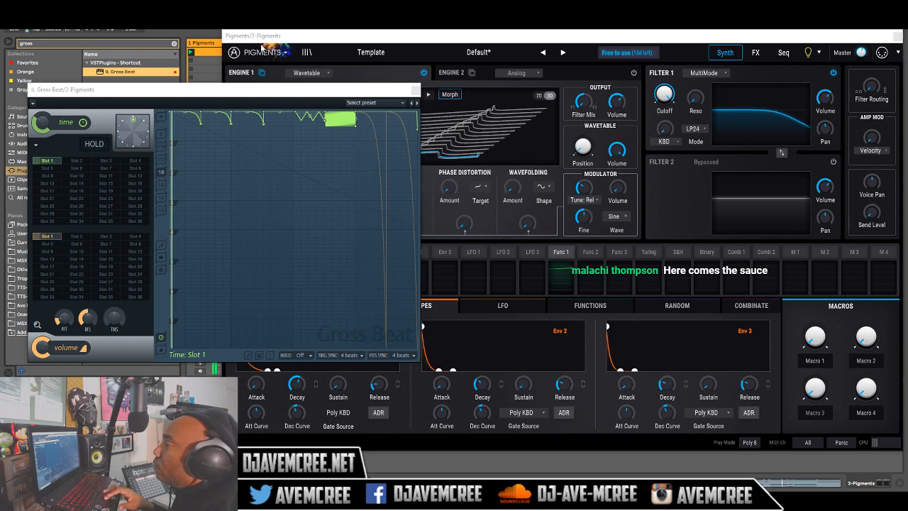
Search the plug-ins for "half" and load HalfTime-64bit onto the 2 Pigments track.
{"action": "left_click", "coordinate": [174, 45]}
{"action": "type", "text": "hall"}
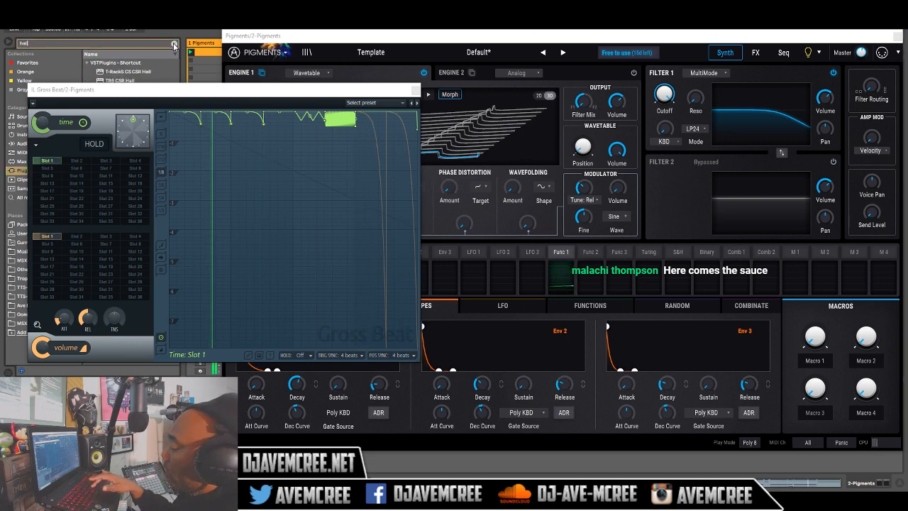
{"action": "type", "text": "f"}
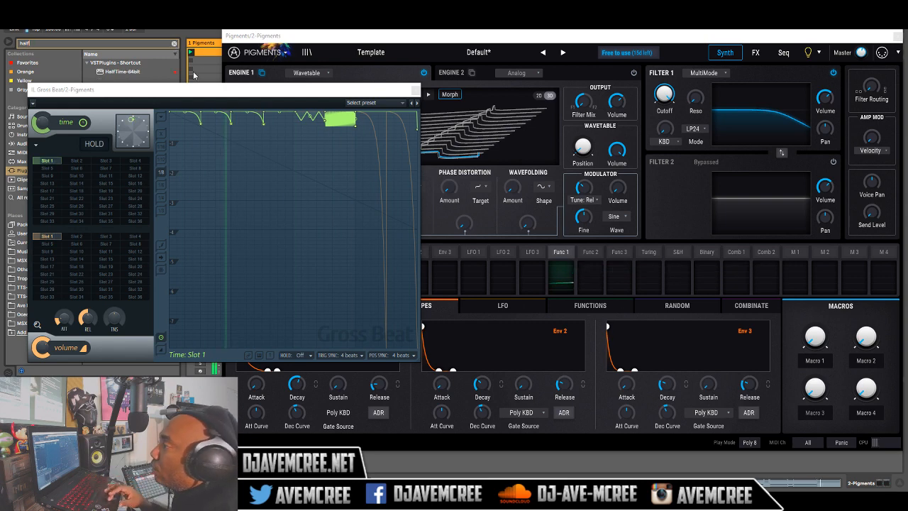
{"action": "double_click", "coordinate": [134, 71]}
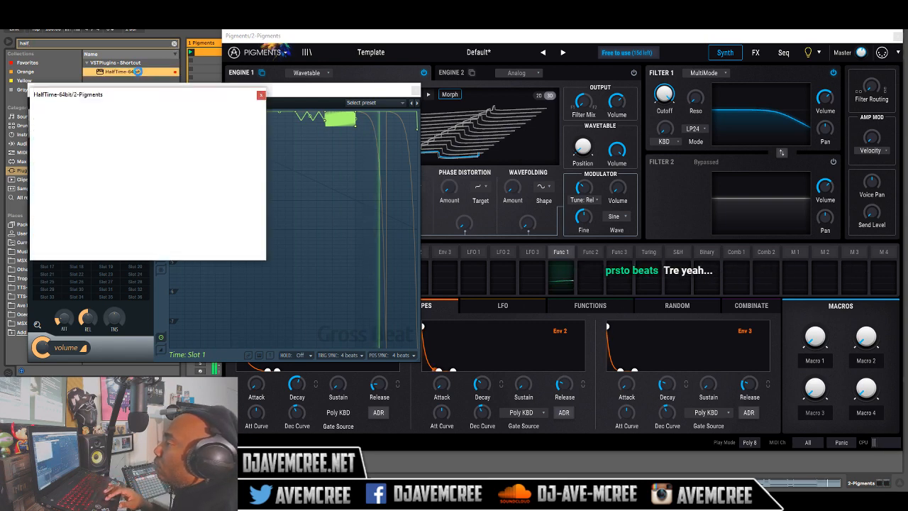
Set HalfTime's loop length to 1/8 T and lower its mix amount.
{"action": "left_click_drag", "start_coordinate": [175, 97], "coordinate": [683, 119]}
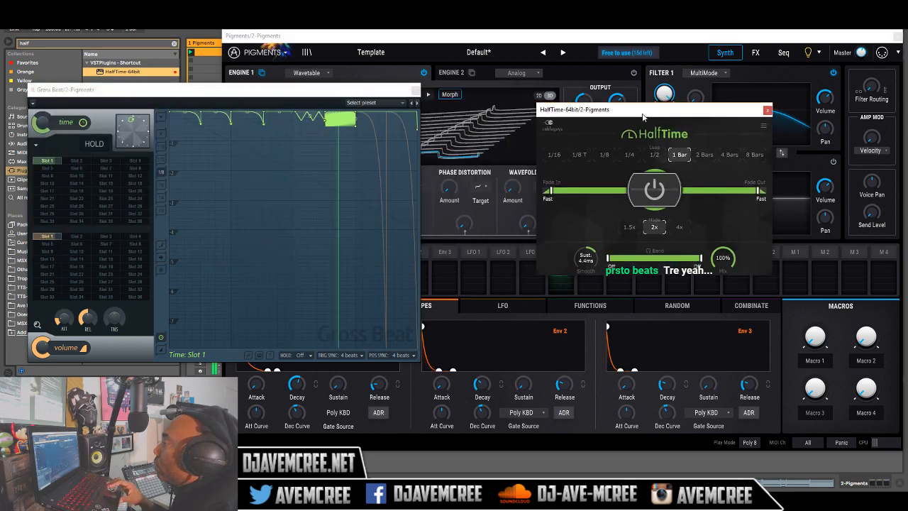
{"action": "left_click", "coordinate": [584, 159]}
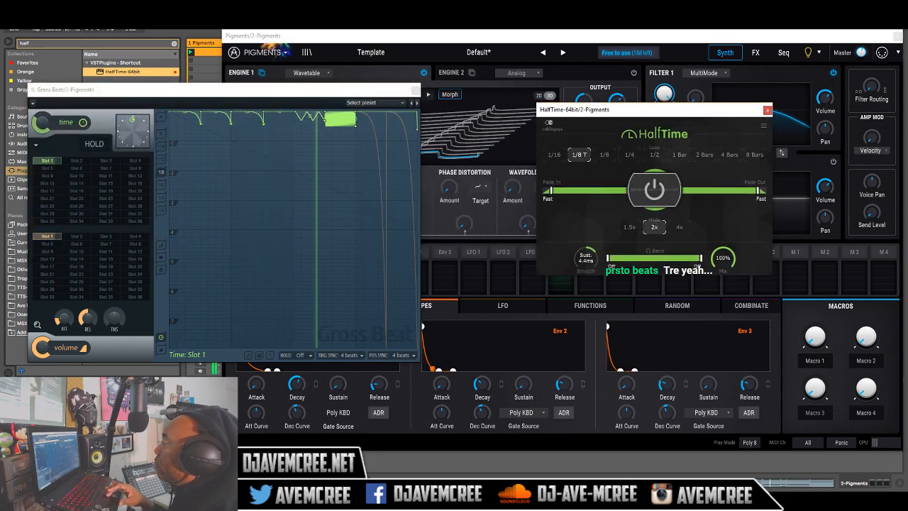
{"action": "left_click_drag", "start_coordinate": [723, 258], "coordinate": [723, 288]}
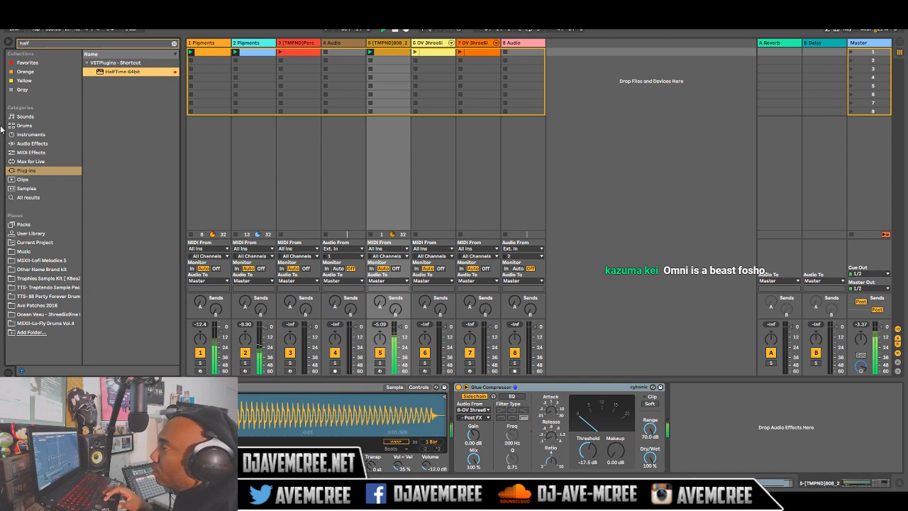
Search the plug-ins for "manny", load MannyM Distortion Stereo onto the 808 track and place it before the Glue Compressor.
{"action": "left_click", "coordinate": [175, 43]}
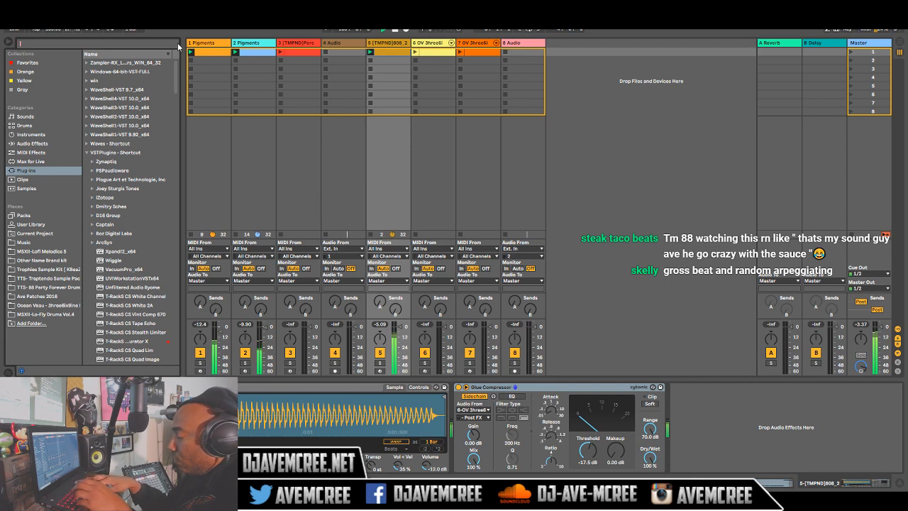
{"action": "type", "text": "manny"}
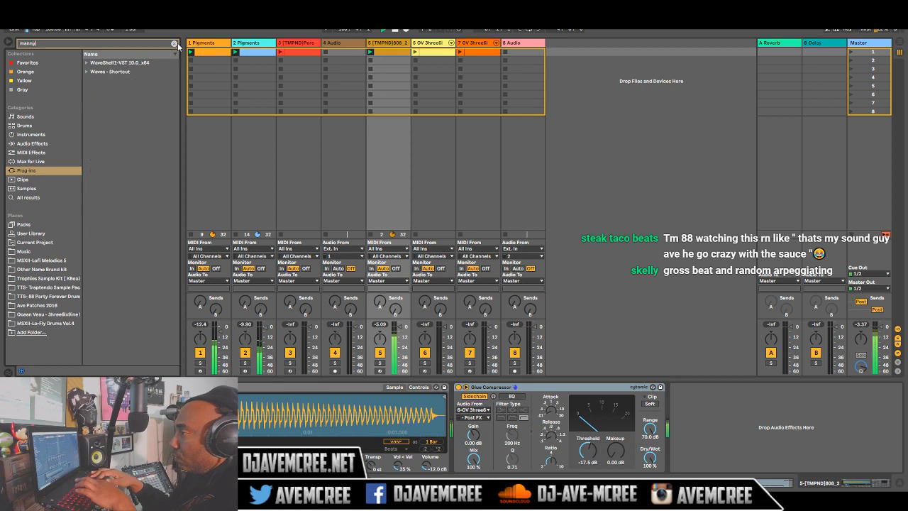
{"action": "left_click", "coordinate": [87, 64]}
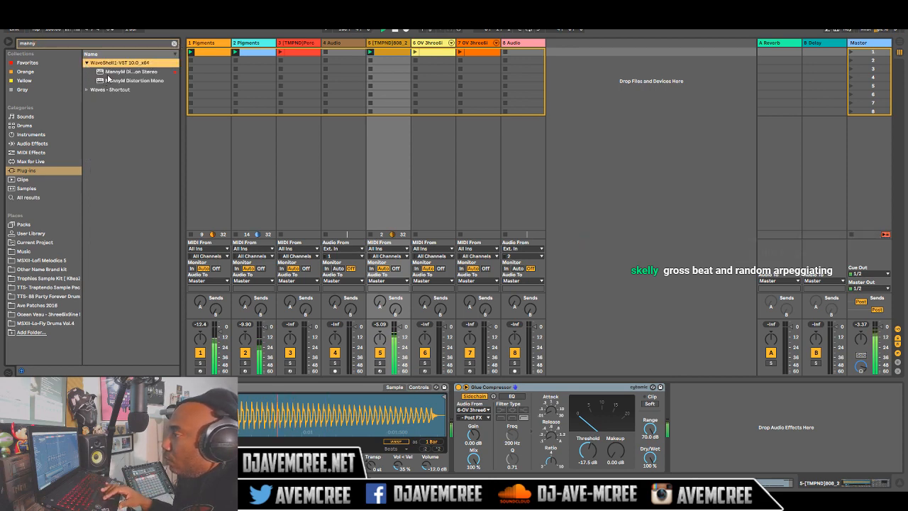
{"action": "left_click", "coordinate": [108, 73]}
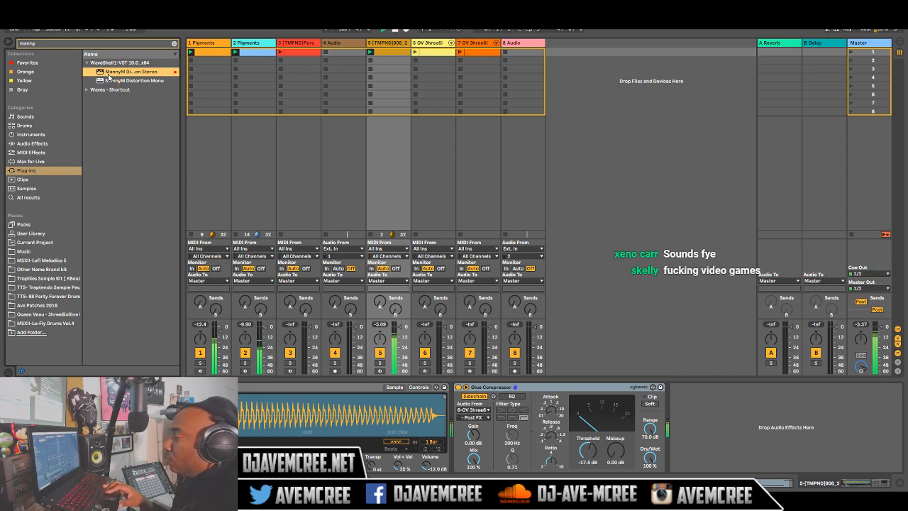
{"action": "double_click", "coordinate": [108, 77]}
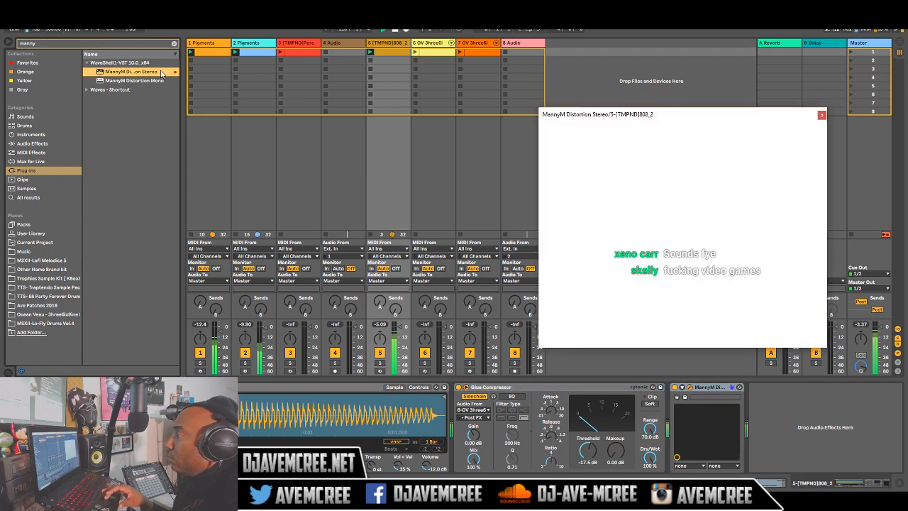
{"action": "left_click", "coordinate": [522, 389]}
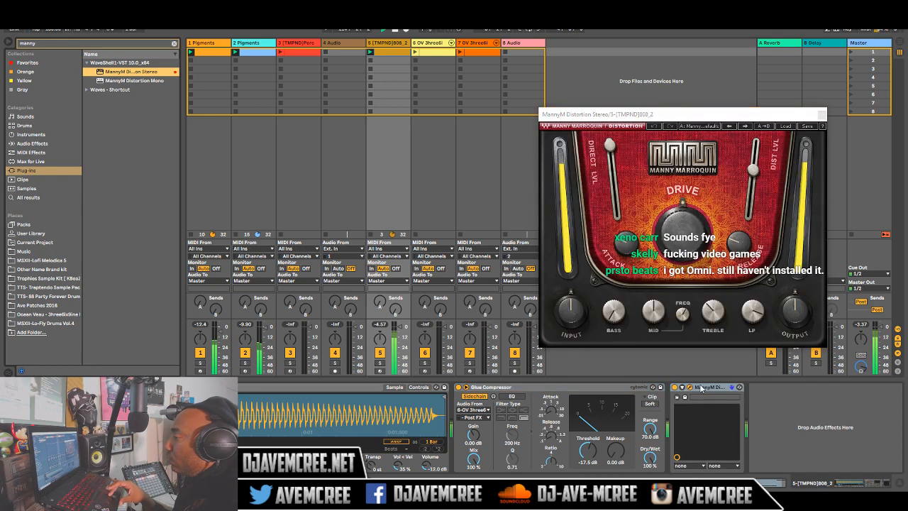
{"action": "left_click_drag", "start_coordinate": [468, 393], "coordinate": [469, 393]}
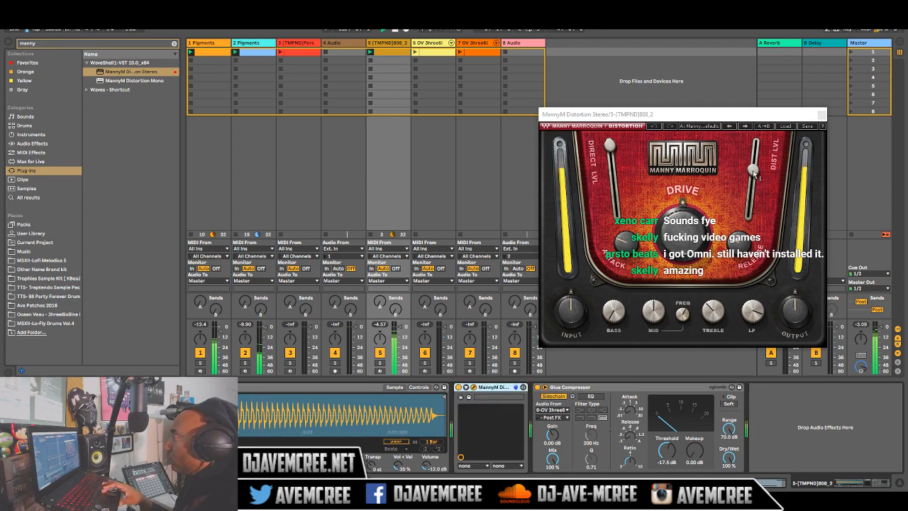
Raise the distortion level, lower the output slightly, and adjust the bass and LP controls in MannyM Distortion.
{"action": "mouse_move", "coordinate": [754, 171]}
{"action": "left_mouse_down"}
{"action": "mouse_move", "coordinate": [754, 150]}
{"action": "mouse_move", "coordinate": [755, 161]}
{"action": "left_mouse_up"}
{"action": "left_click_drag", "start_coordinate": [748, 316], "coordinate": [749, 317]}
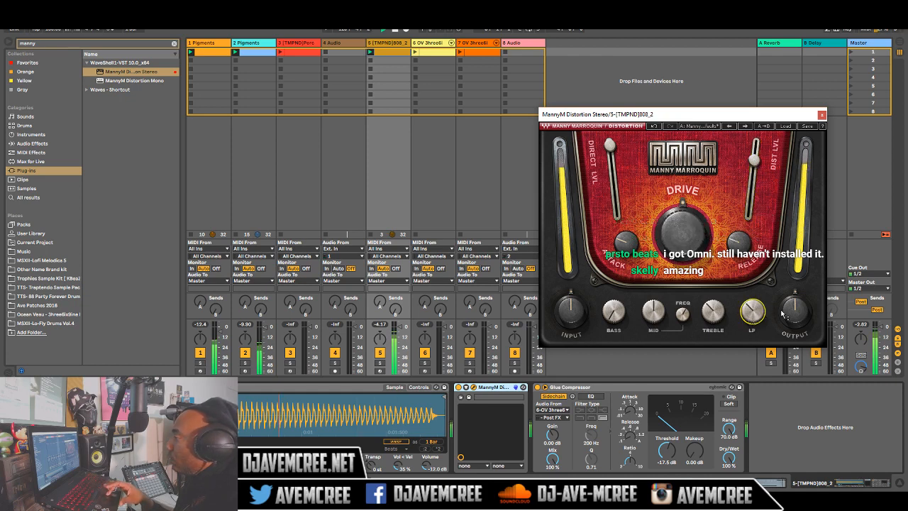
{"action": "left_click_drag", "start_coordinate": [795, 312], "coordinate": [795, 317]}
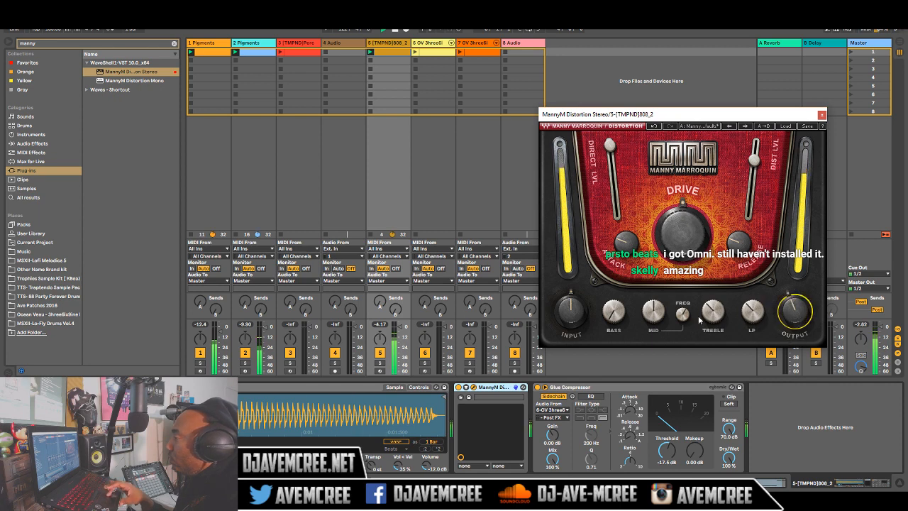
{"action": "left_click_drag", "start_coordinate": [614, 311], "coordinate": [614, 302]}
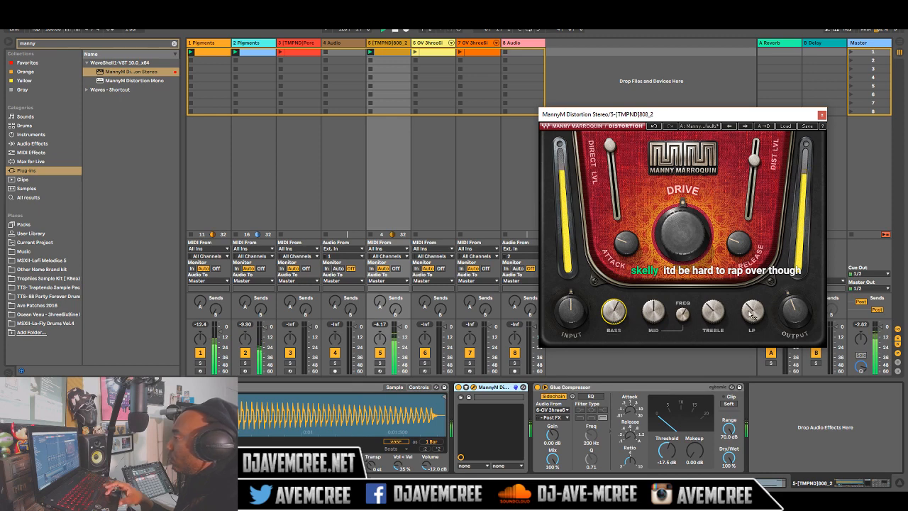
{"action": "left_click_drag", "start_coordinate": [752, 314], "coordinate": [752, 314]}
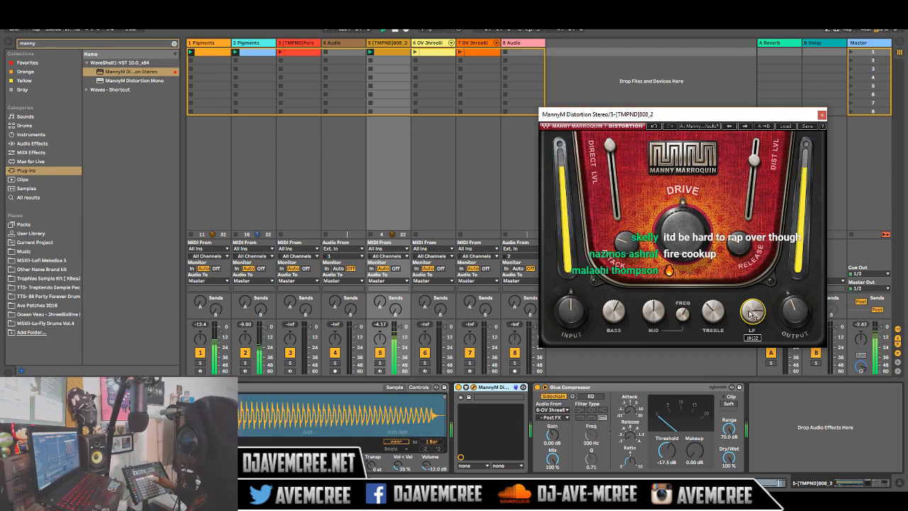
Launch the first clip on track 6, then search the plug-ins for "im" and load IMPusher Stereo onto the Master track.
{"action": "key", "text": "Right"}
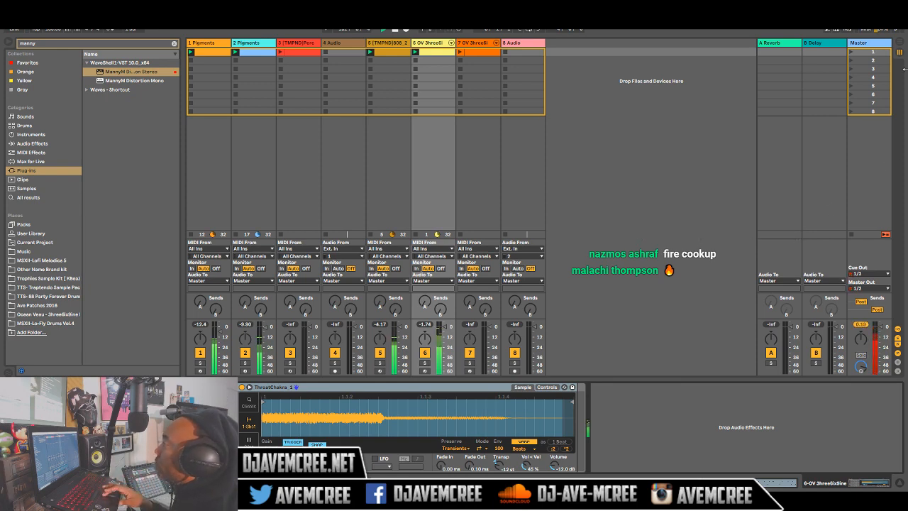
{"action": "left_click", "coordinate": [870, 49]}
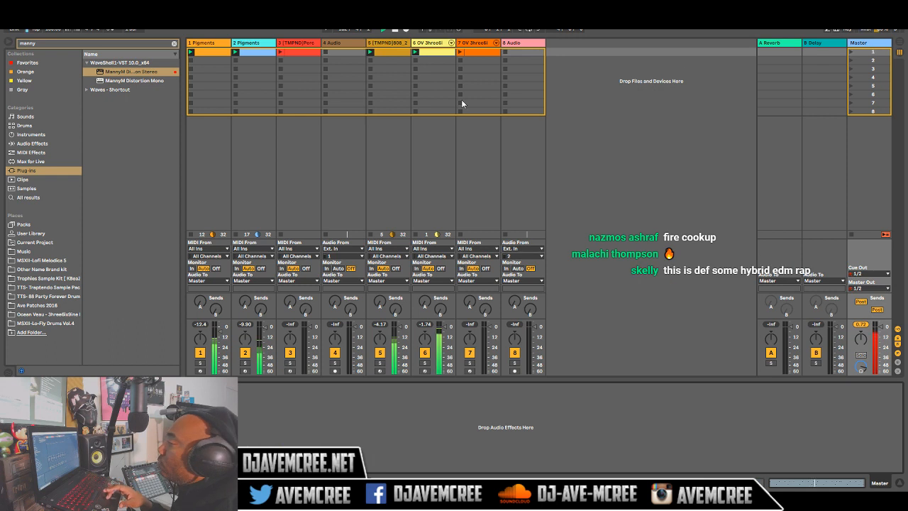
{"action": "left_click", "coordinate": [174, 44]}
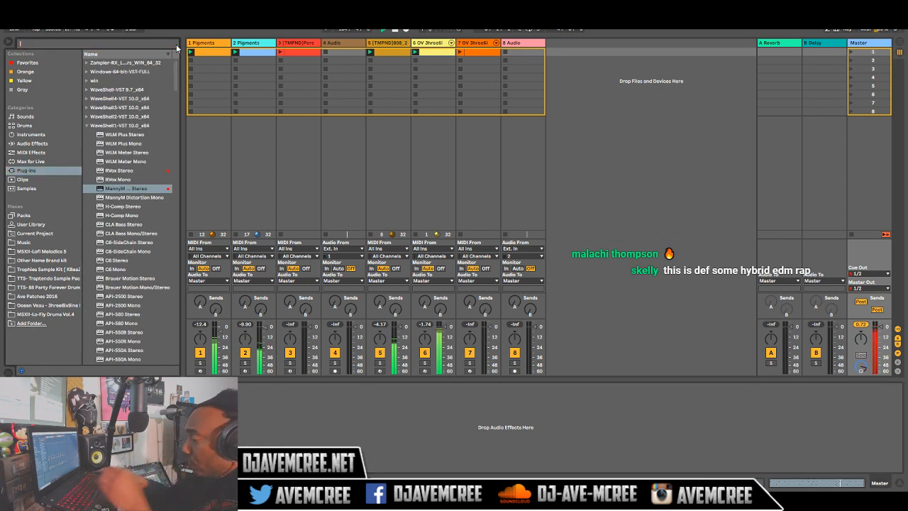
{"action": "type", "text": "im"}
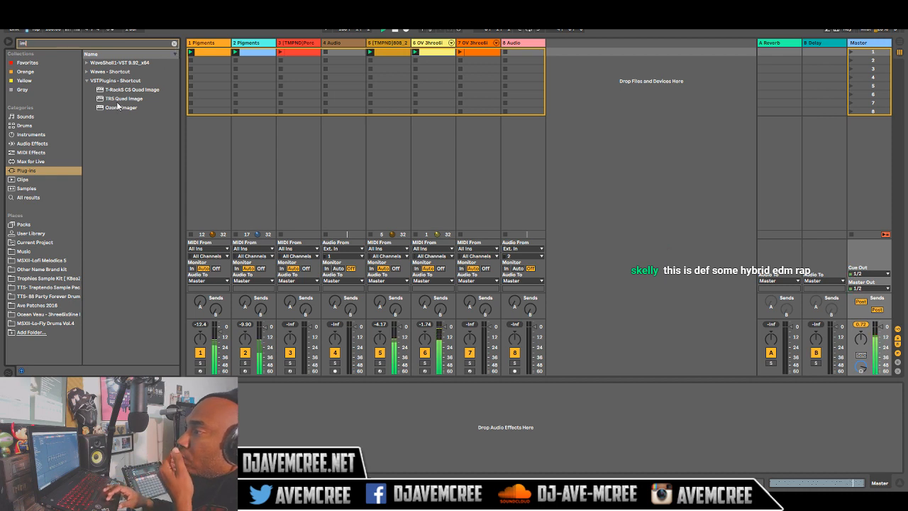
{"action": "left_click", "coordinate": [87, 64]}
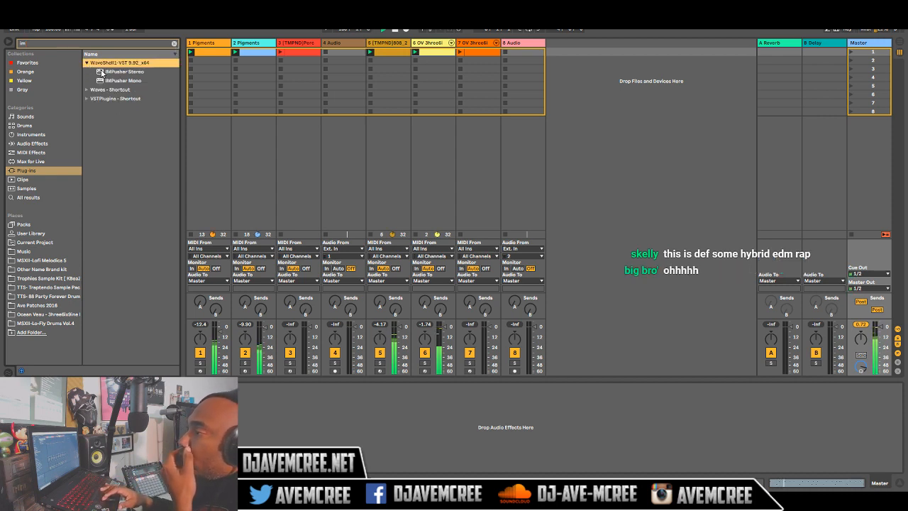
{"action": "left_click", "coordinate": [101, 72]}
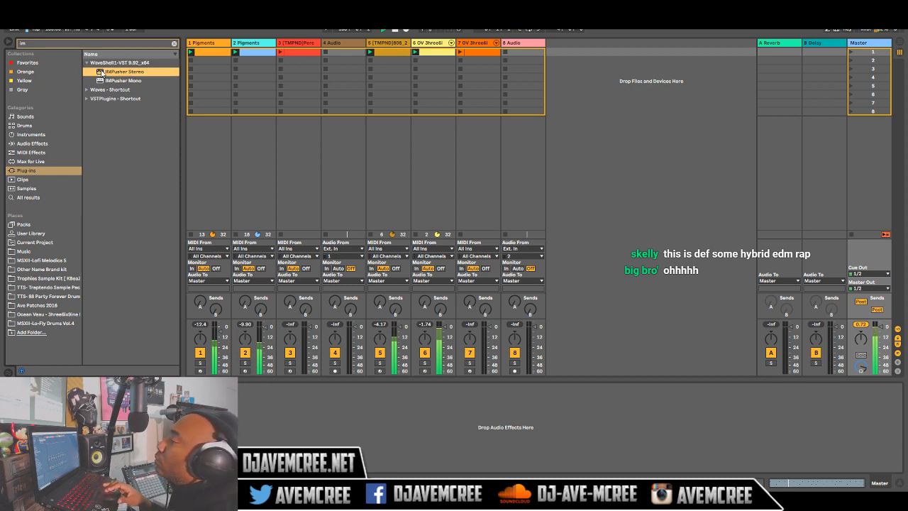
{"action": "double_click", "coordinate": [101, 72]}
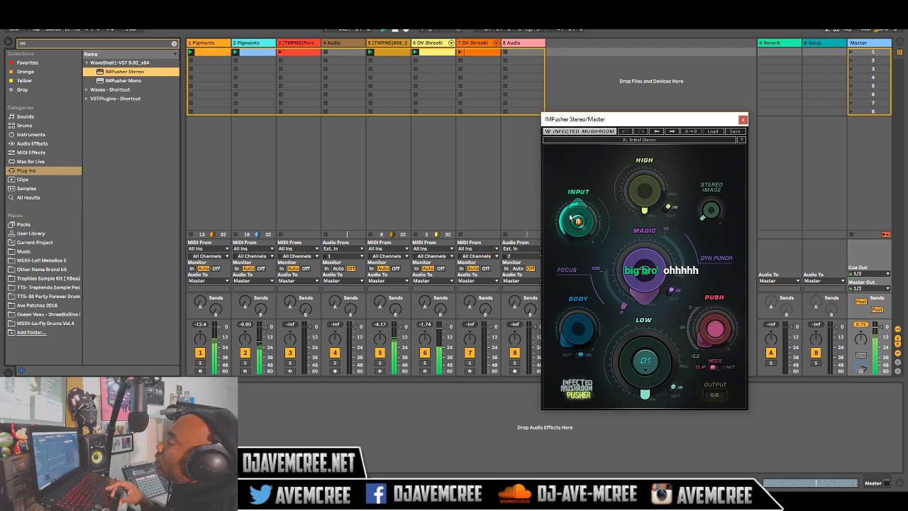
Lower the IMPusher input to about -10.9 and slightly adjust its Push amount.
{"action": "left_click_drag", "start_coordinate": [569, 213], "coordinate": [569, 237]}
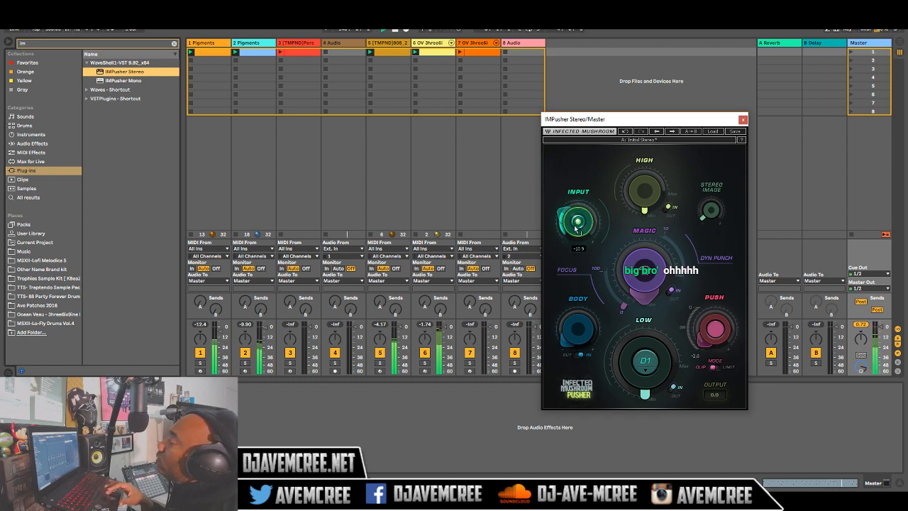
{"action": "mouse_move", "coordinate": [708, 328]}
{"action": "left_mouse_down"}
{"action": "mouse_move", "coordinate": [707, 303]}
{"action": "mouse_move", "coordinate": [710, 320]}
{"action": "left_mouse_up"}
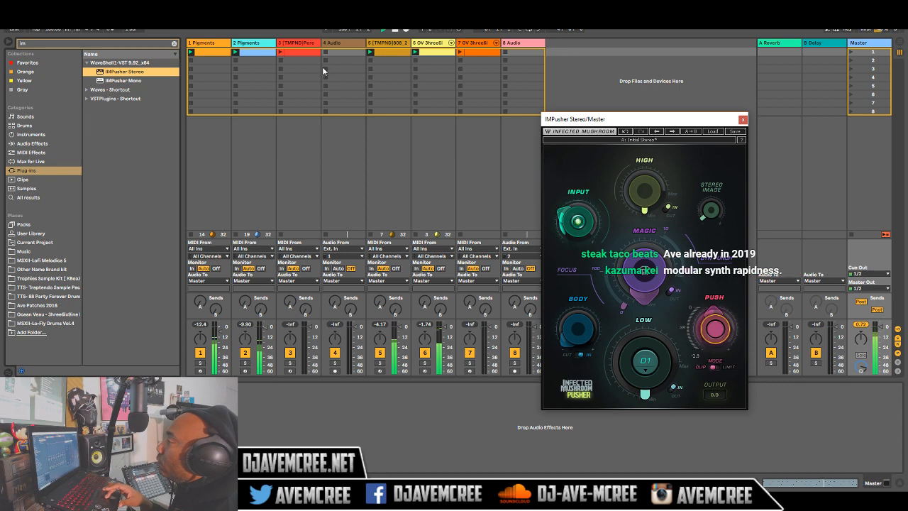
Launch the first clips on track 7 and the 3 [TMPND]Perc track.
{"action": "left_click", "coordinate": [459, 52]}
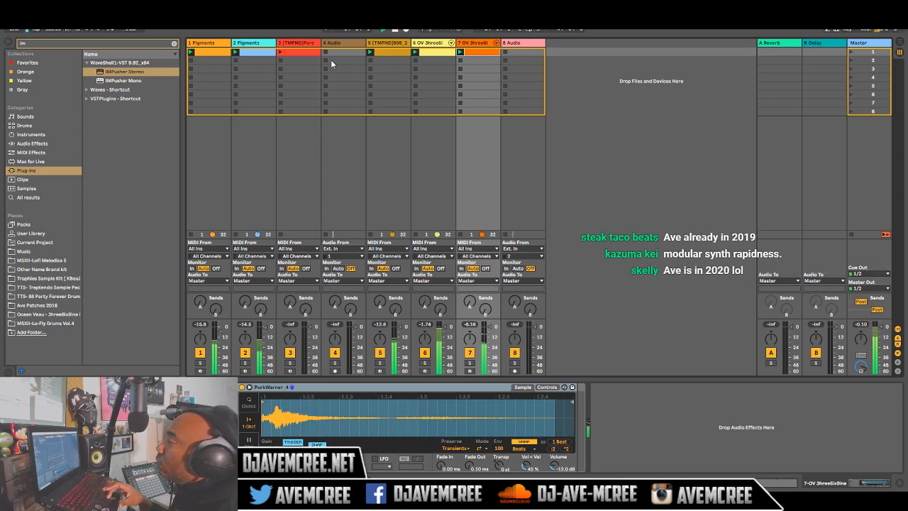
{"action": "left_click", "coordinate": [281, 53]}
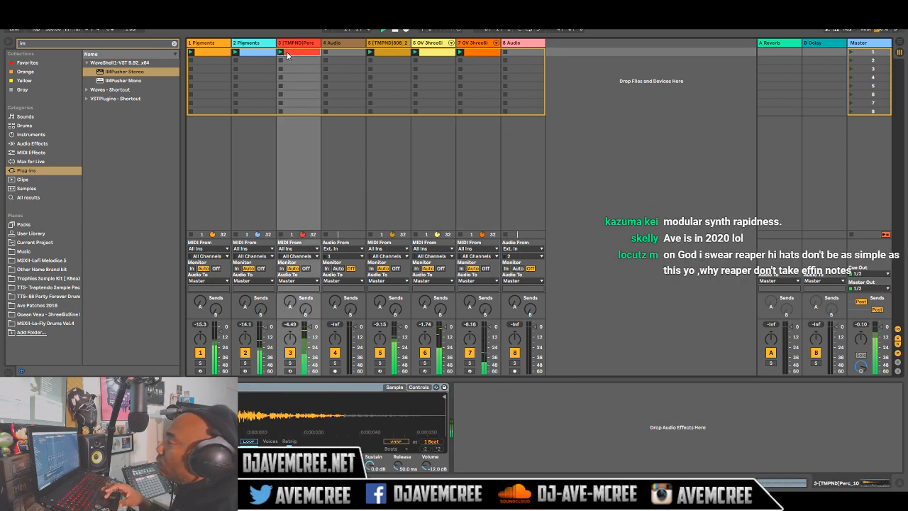
Duplicate the 3 [TMPND]Perc track and delete the clip from the first slot of the copy.
{"action": "right_click", "coordinate": [299, 47]}
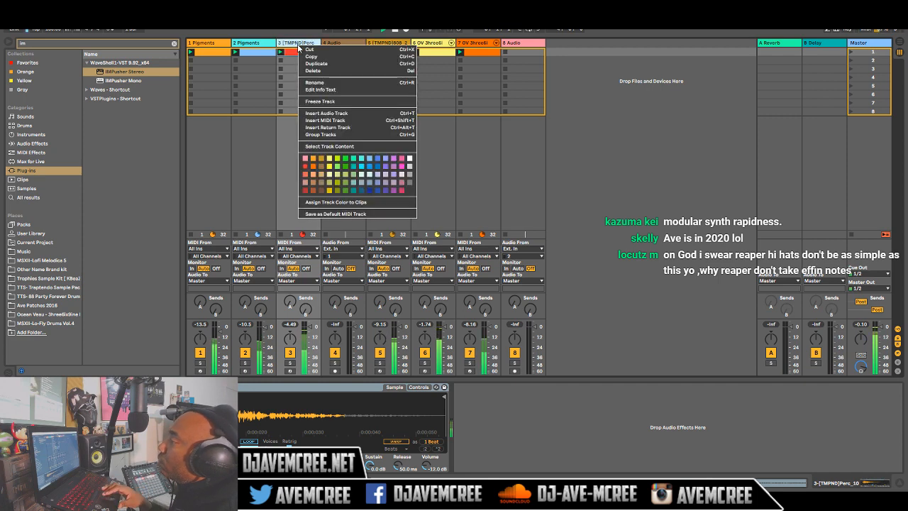
{"action": "left_click", "coordinate": [307, 63]}
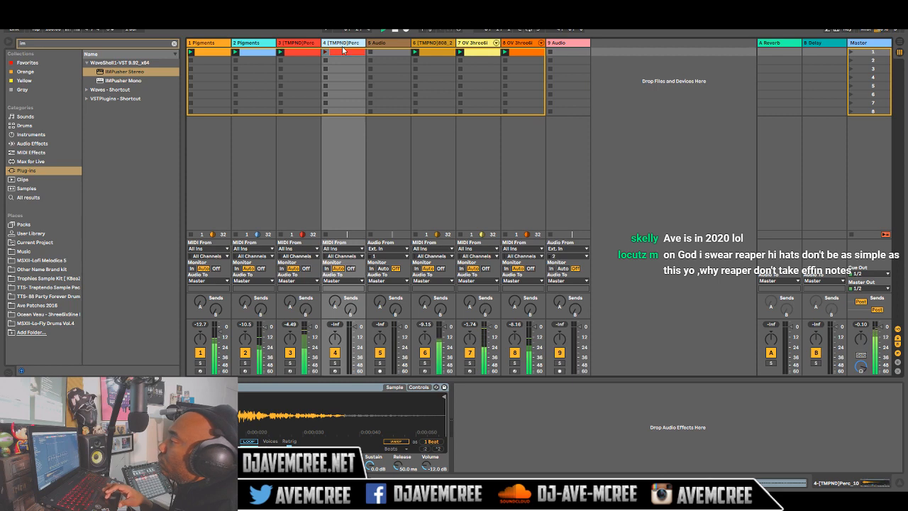
{"action": "left_click", "coordinate": [341, 52]}
{"action": "key", "text": "Delete"}
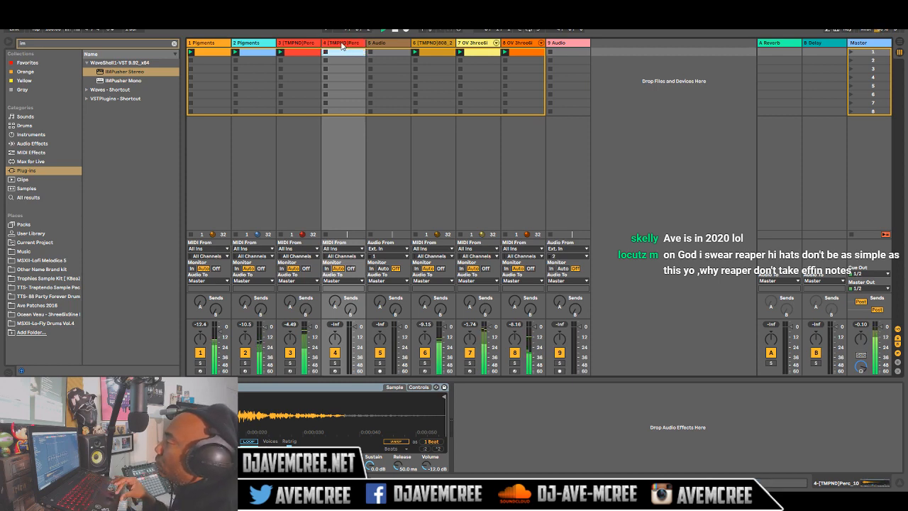
Cut the duplicated Perc track and paste it back in front of the empty Audio track.
{"action": "right_click", "coordinate": [342, 45]}
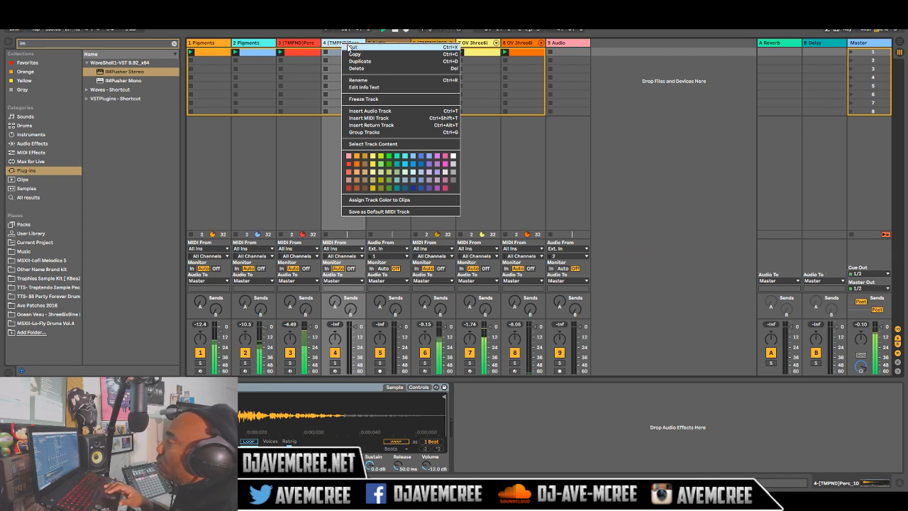
{"action": "left_click", "coordinate": [348, 48]}
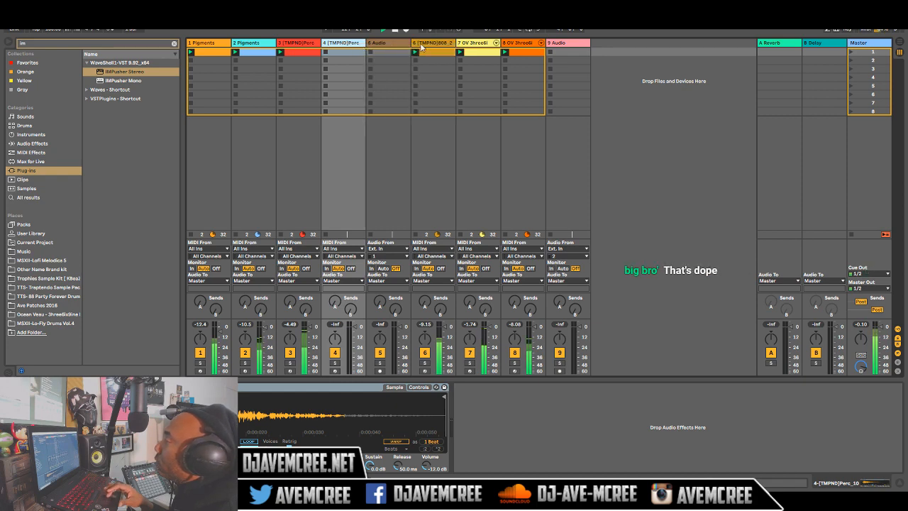
{"action": "left_click", "coordinate": [426, 48]}
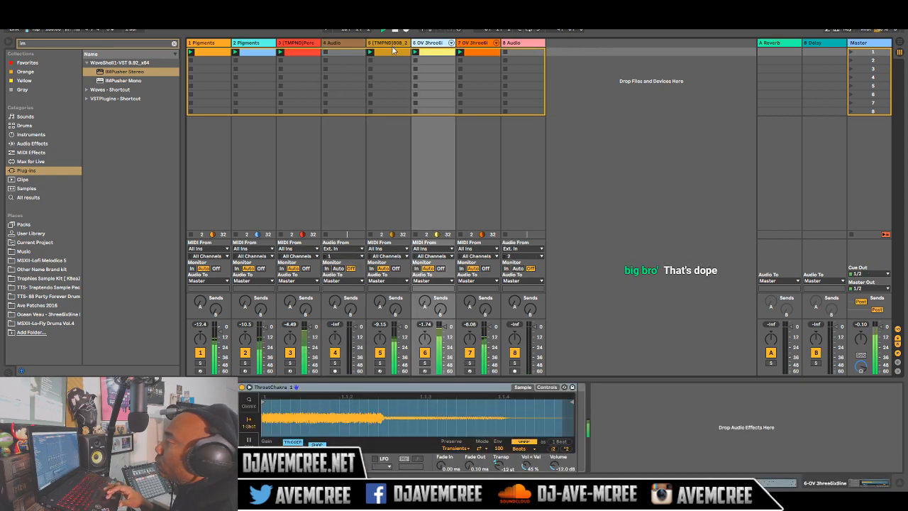
{"action": "left_click", "coordinate": [351, 42]}
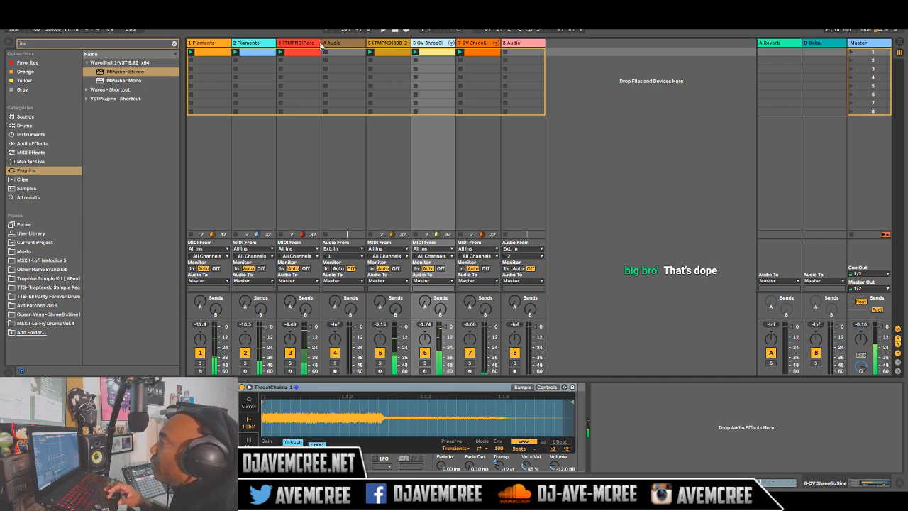
{"action": "key", "text": "ctrl+v"}
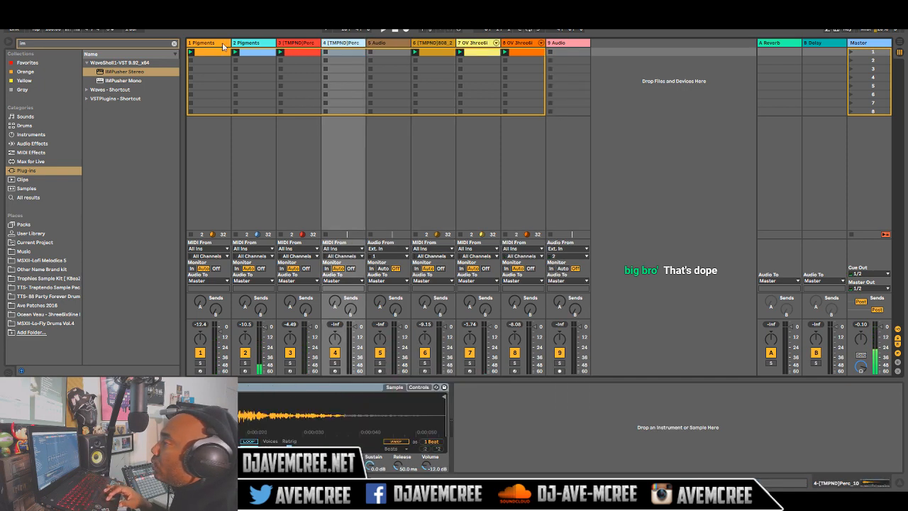
Recolor the duplicated Perc track light orange and delete the empty 5 Audio track.
{"action": "right_click", "coordinate": [347, 45]}
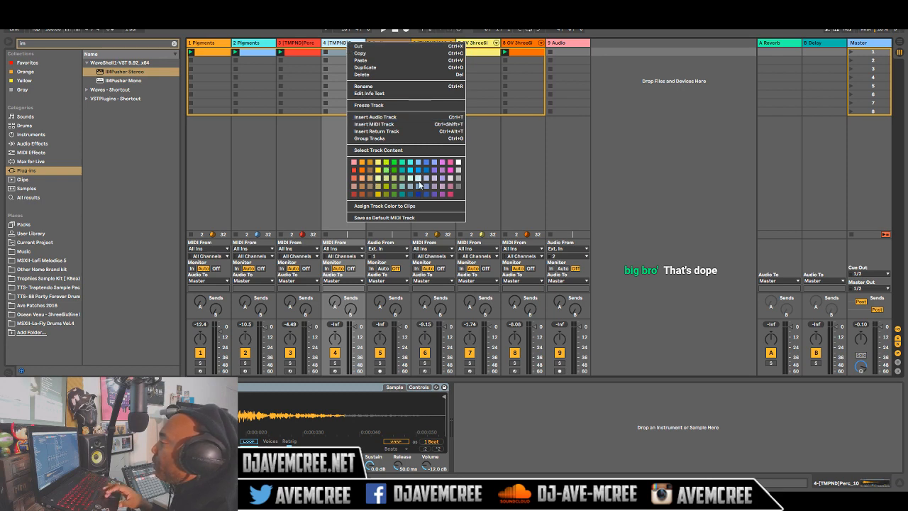
{"action": "left_click", "coordinate": [366, 182]}
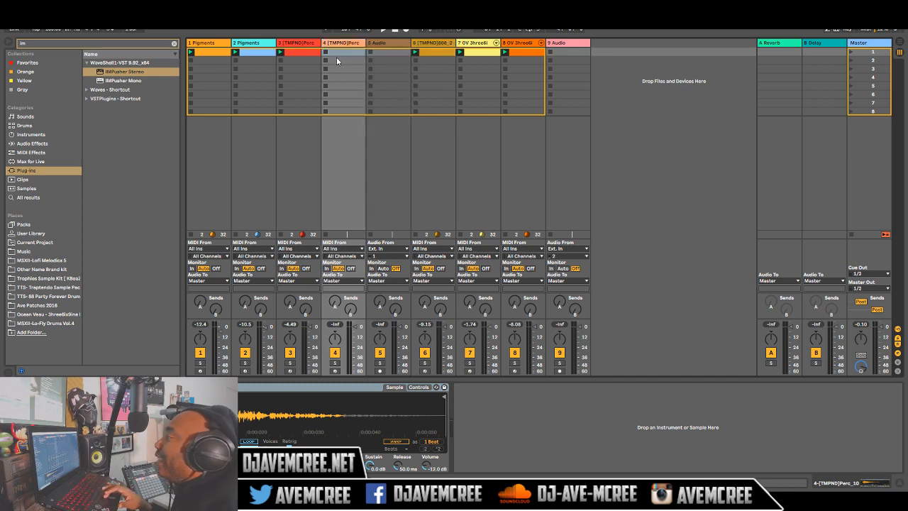
{"action": "right_click", "coordinate": [372, 42]}
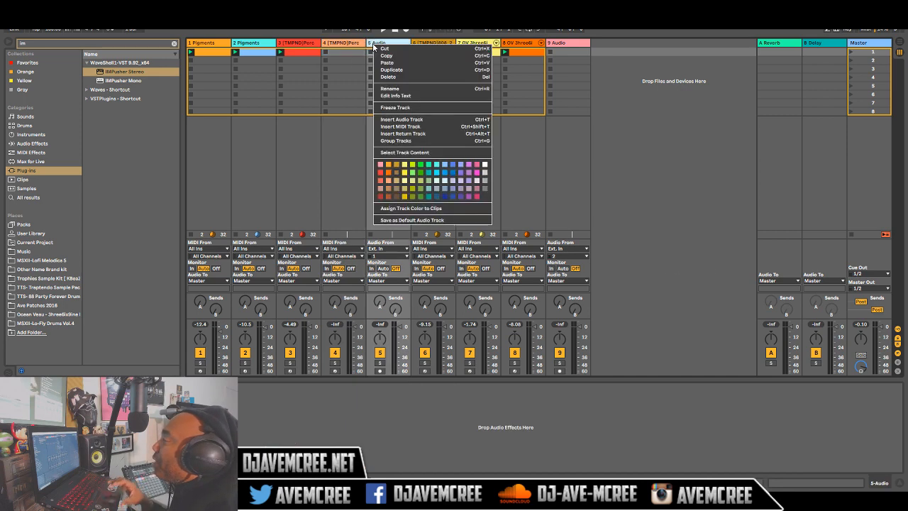
{"action": "left_click", "coordinate": [398, 78]}
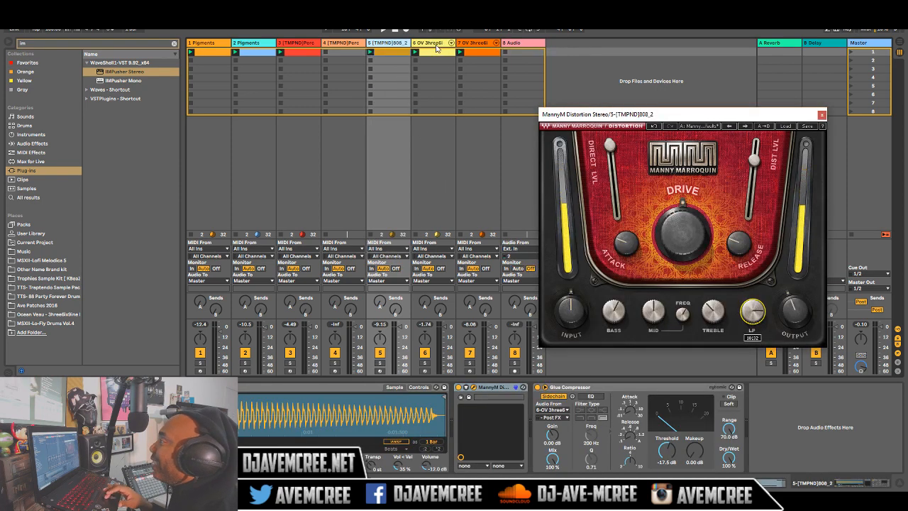
Search the plug-ins for "rbass", load RBass Stereo onto the 5 [TMPND]808_2 track and slightly lower its gain.
{"action": "left_click", "coordinate": [397, 46]}
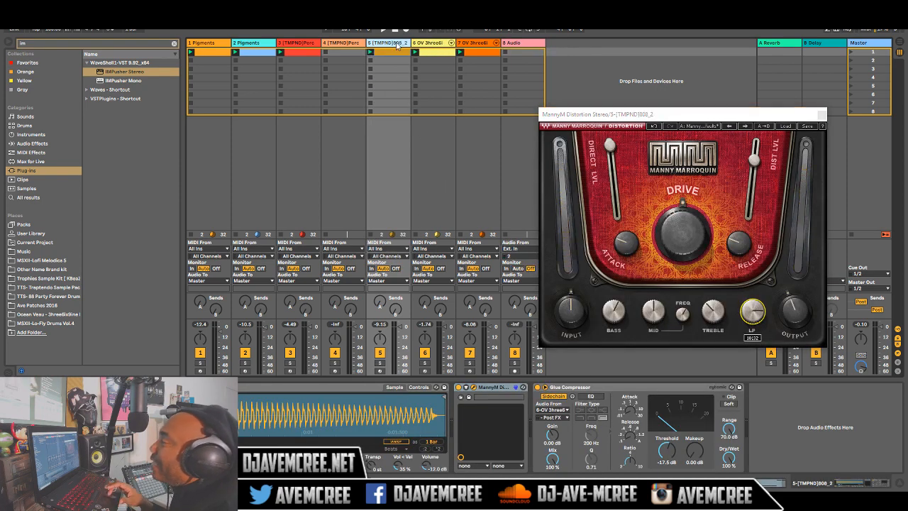
{"action": "left_click", "coordinate": [173, 46]}
{"action": "type", "text": "rbass"}
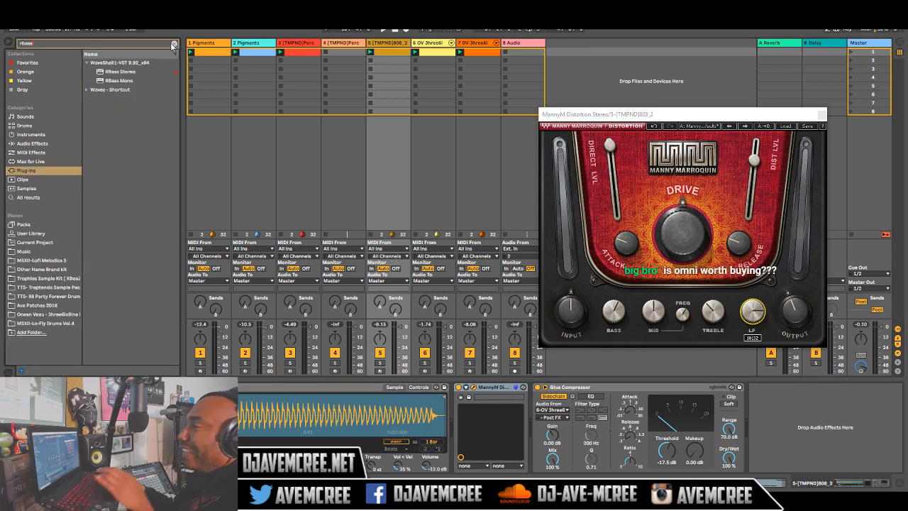
{"action": "double_click", "coordinate": [119, 73]}
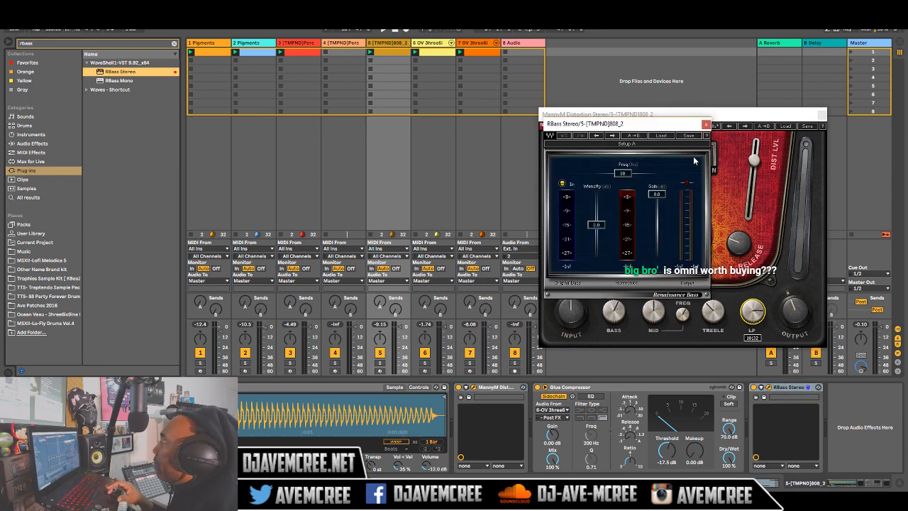
{"action": "mouse_move", "coordinate": [653, 198]}
{"action": "left_mouse_down"}
{"action": "mouse_move", "coordinate": [654, 220]}
{"action": "mouse_move", "coordinate": [653, 204]}
{"action": "left_mouse_up"}
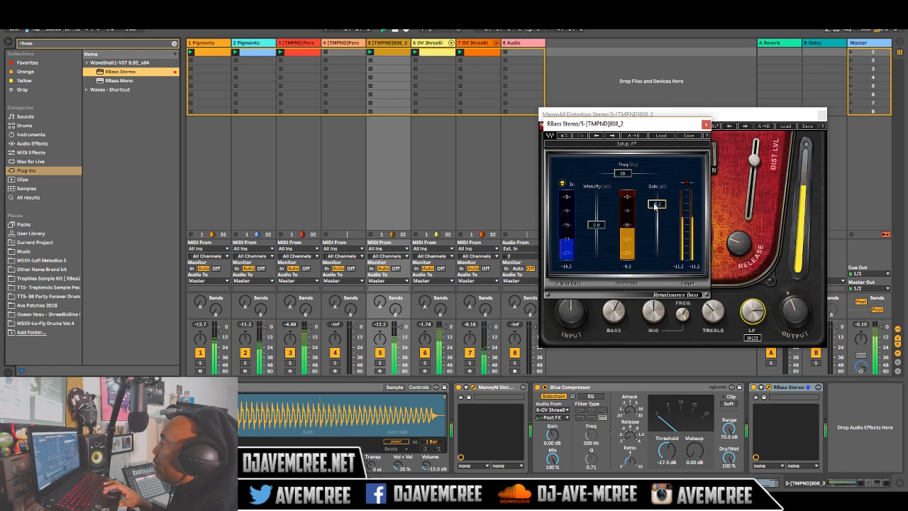
Insert an empty MIDI clip in the first slot of the 4 [TMPND]Perc track.
{"action": "left_click", "coordinate": [342, 44]}
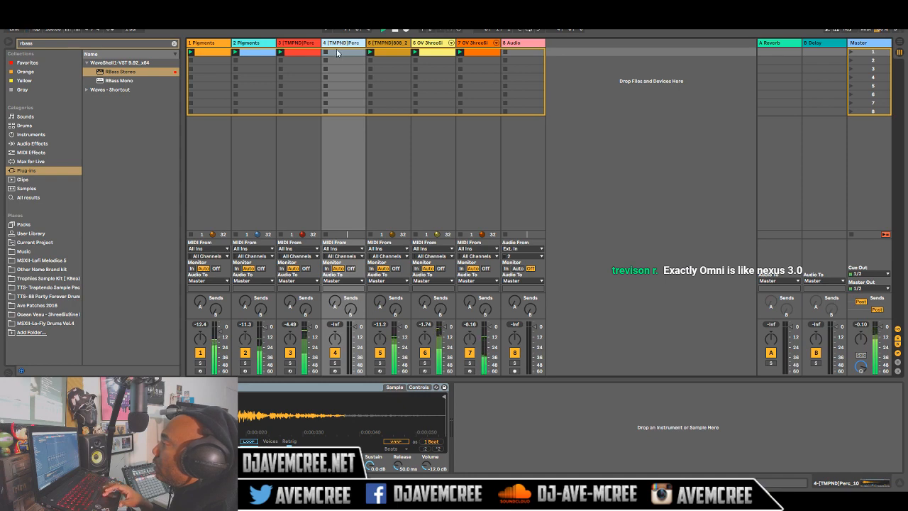
{"action": "right_click", "coordinate": [337, 52]}
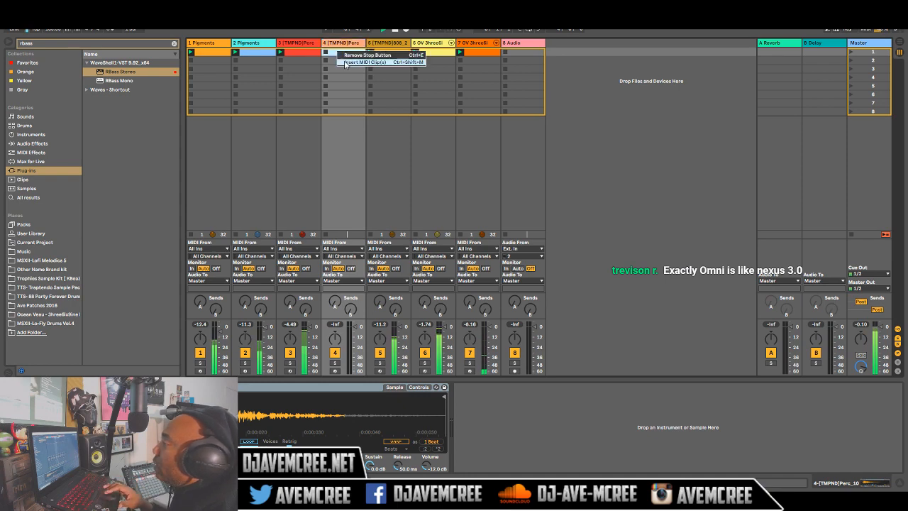
{"action": "left_click", "coordinate": [345, 62]}
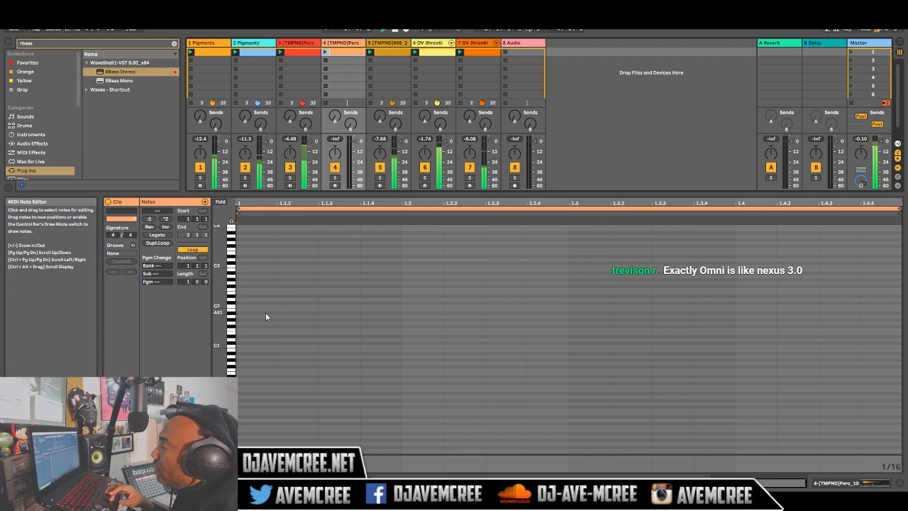
Draw a row of 1/16 notes on D2 from the clip start to beat 1.4, and launch the clip.
{"action": "key", "text": "b"}
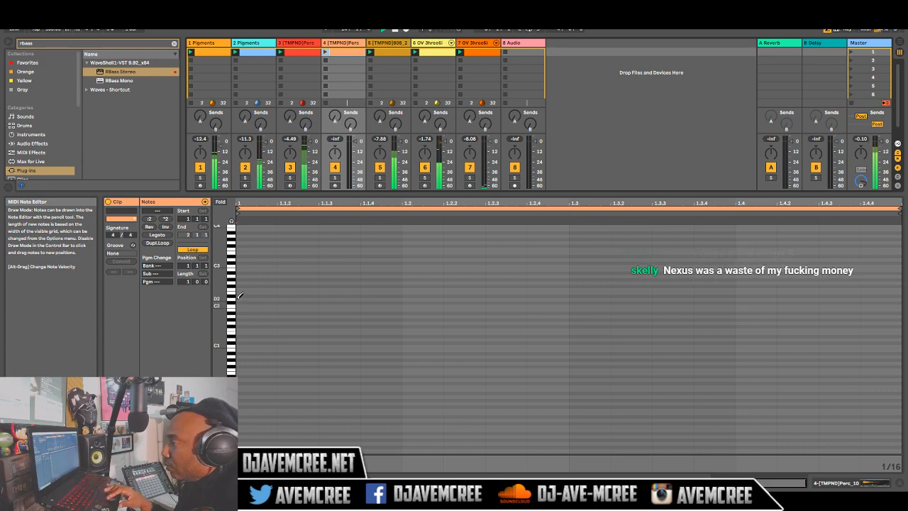
{"action": "left_click_drag", "start_coordinate": [241, 299], "coordinate": [735, 299]}
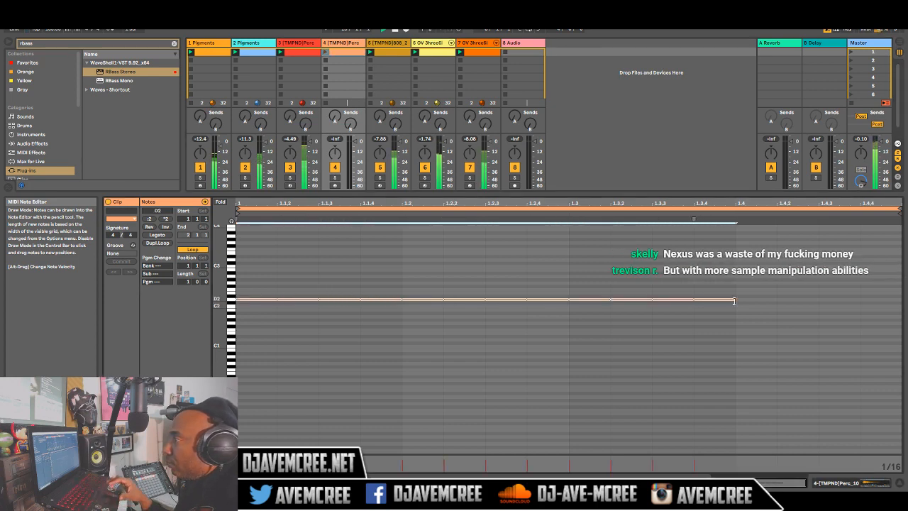
{"action": "left_click", "coordinate": [326, 53]}
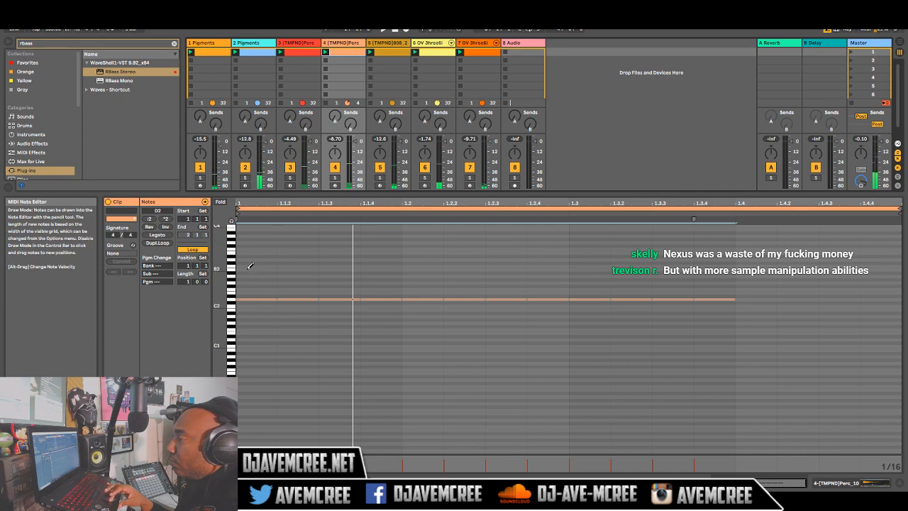
Replace the D2 notes with a row of 1/8 notes on A6 across the whole bar, and start playback.
{"action": "scroll", "coordinate": [220, 246], "scroll_direction": "up", "scroll_amount": 10}
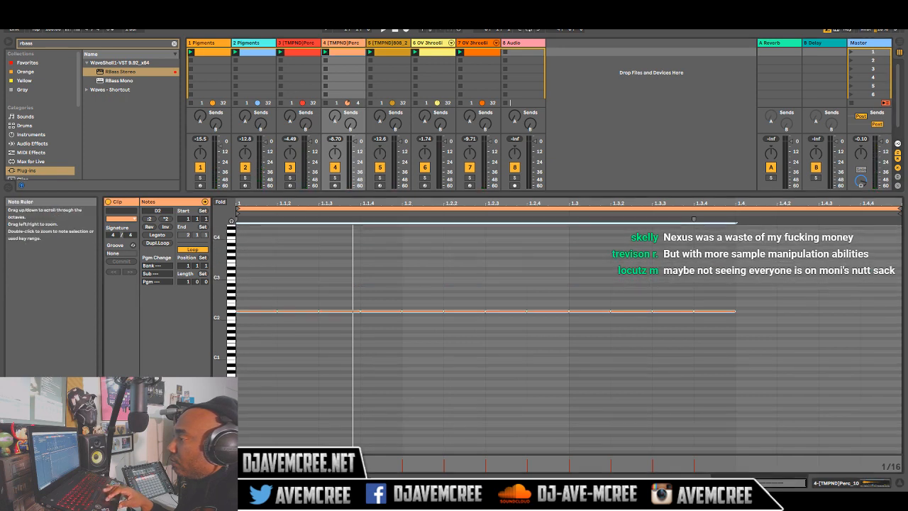
{"action": "scroll", "coordinate": [221, 245], "scroll_direction": "down", "scroll_amount": 3}
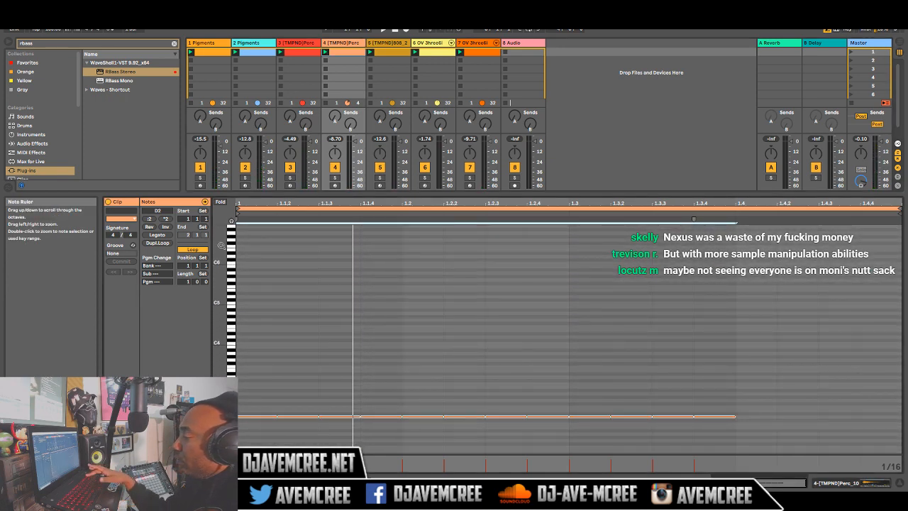
{"action": "scroll", "coordinate": [221, 245], "scroll_direction": "up", "scroll_amount": 3}
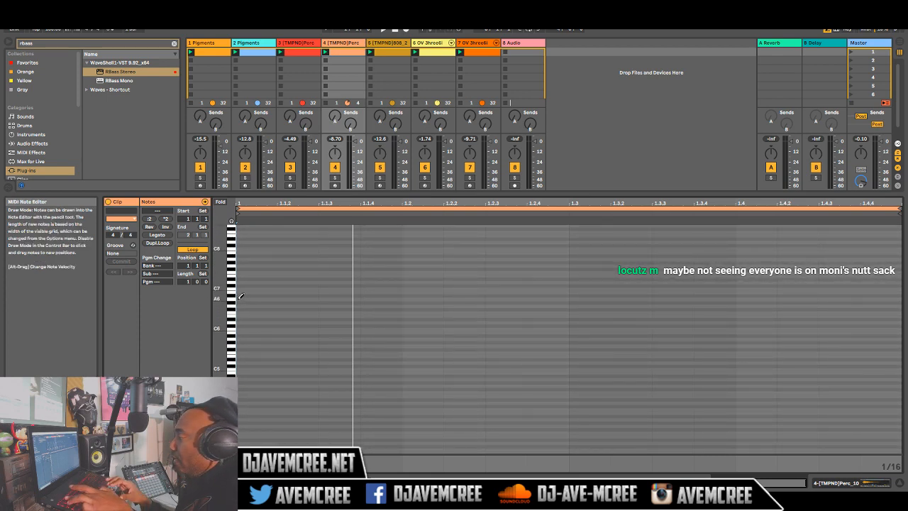
{"action": "left_click_drag", "start_coordinate": [241, 295], "coordinate": [858, 297]}
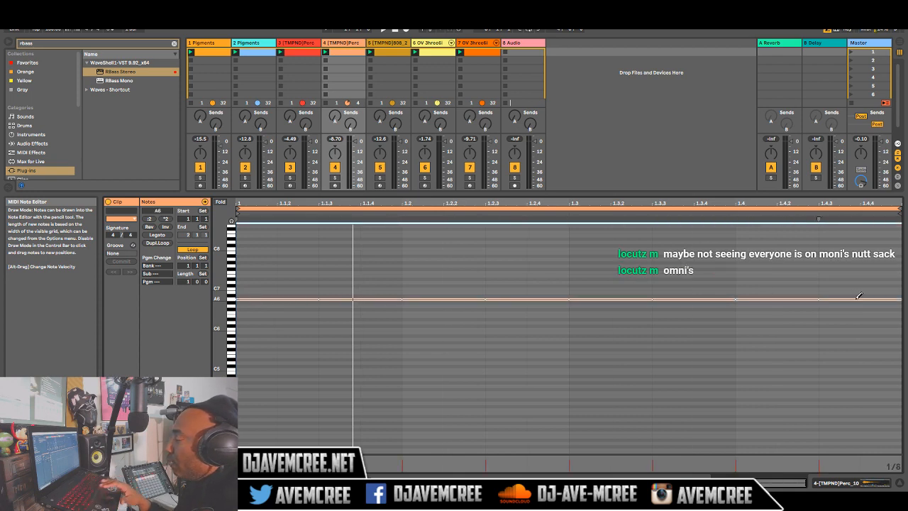
{"action": "key", "text": "space"}
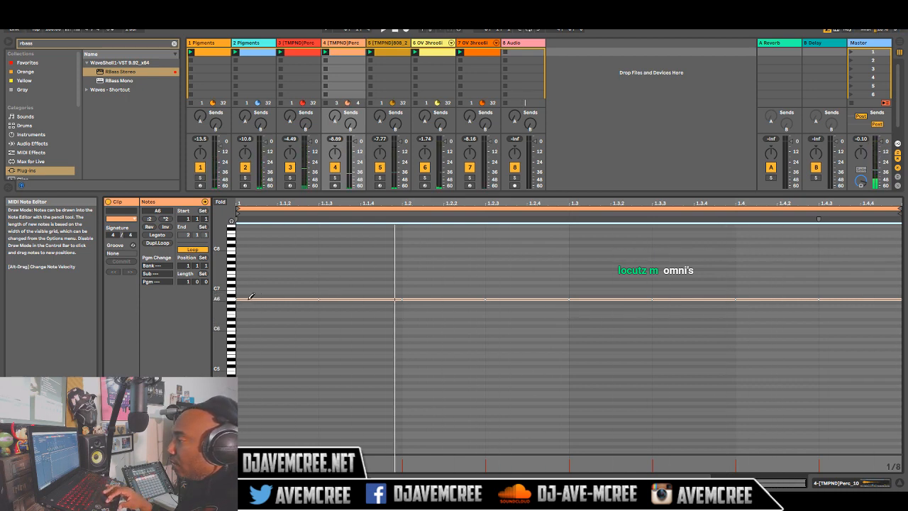
Transpose the whole row of 1/8 notes from A6 down to A#4 and play the beat.
{"action": "left_click_drag", "start_coordinate": [221, 305], "coordinate": [257, 294]}
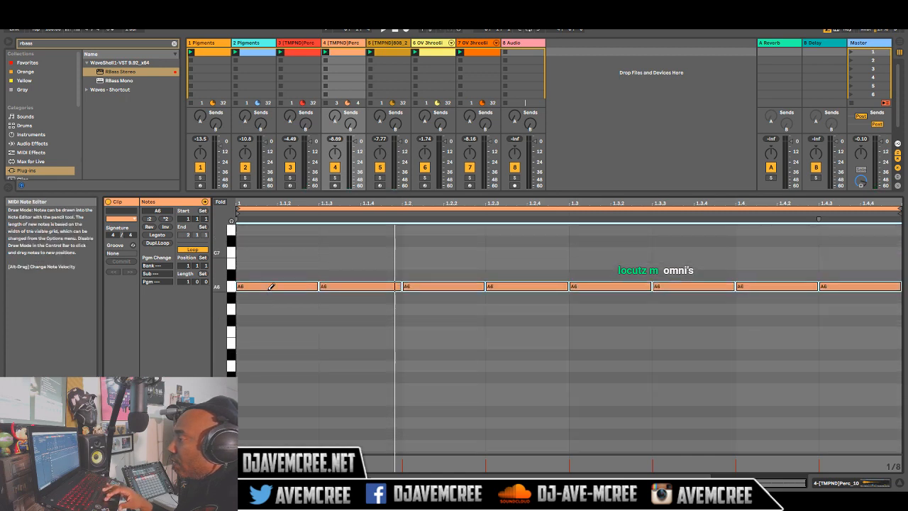
{"action": "key", "text": "b"}
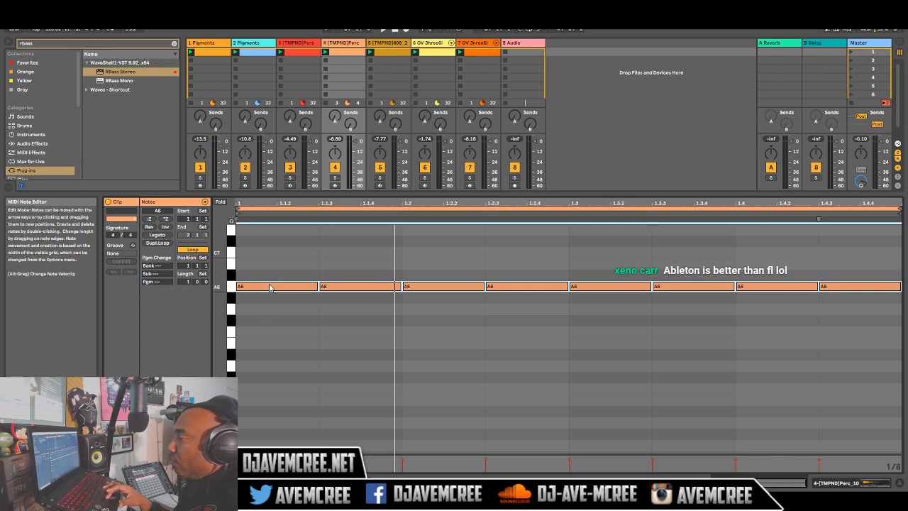
{"action": "left_click_drag", "start_coordinate": [269, 286], "coordinate": [271, 435]}
{"action": "key", "text": "space"}
{"action": "key", "text": "Down"}
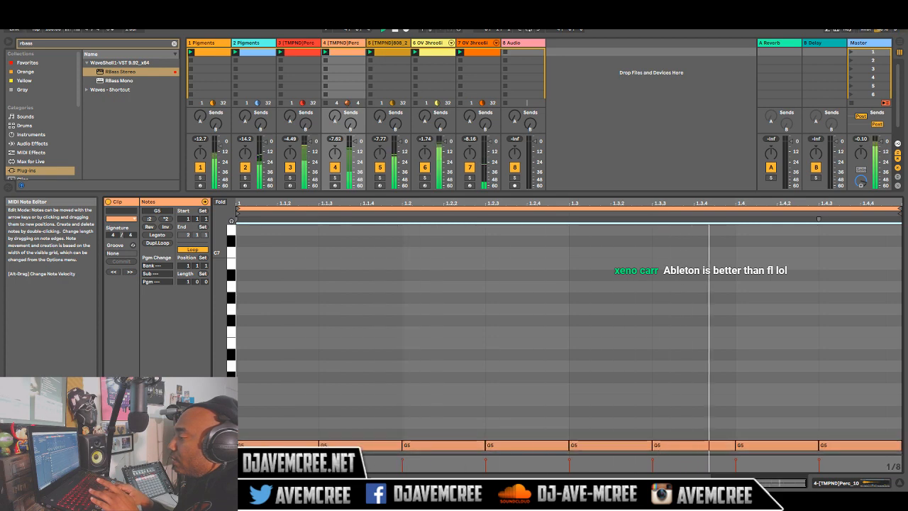
{"action": "key", "text": "Down"}
{"action": "key", "text": "Down"}
{"action": "key", "text": "Down"}
{"action": "key", "text": "Down"}
{"action": "key", "text": "Down"}
{"action": "key", "text": "Down"}
{"action": "key", "text": "Down"}
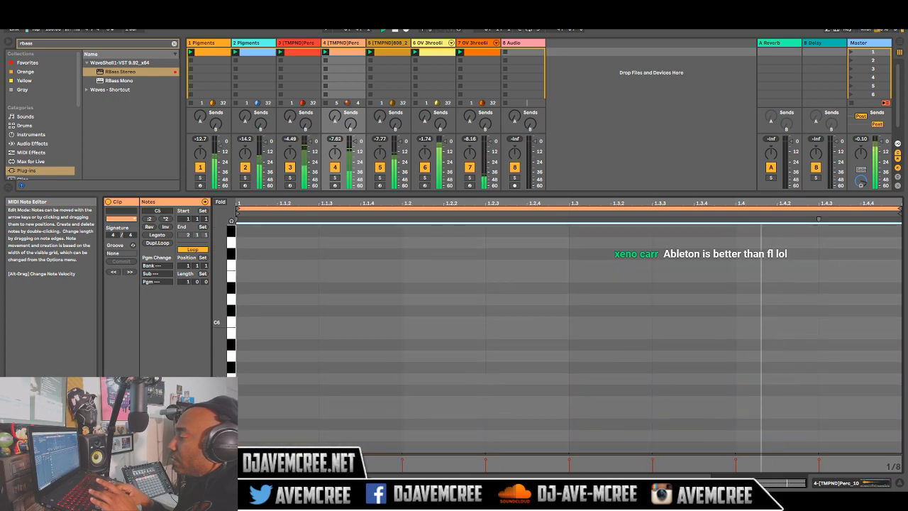
{"action": "key", "text": "Down"}
{"action": "key", "text": "Down"}
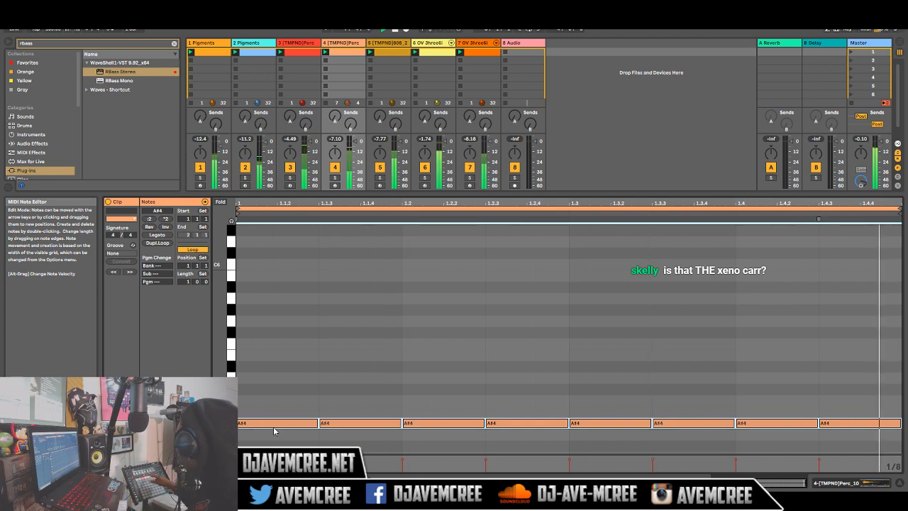
Solo the 4 [TMPND]Perc track and transpose its row of 1/8 notes down to C4.
{"action": "key", "text": "s"}
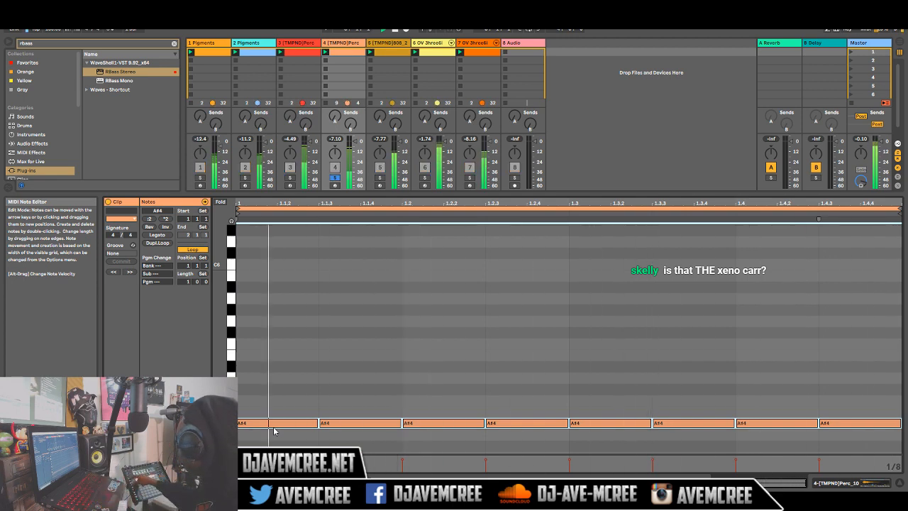
{"action": "key", "text": "Down"}
{"action": "key", "text": "Down"}
{"action": "key", "text": "Down"}
{"action": "key", "text": "Down"}
{"action": "key", "text": "Down"}
{"action": "key", "text": "Down"}
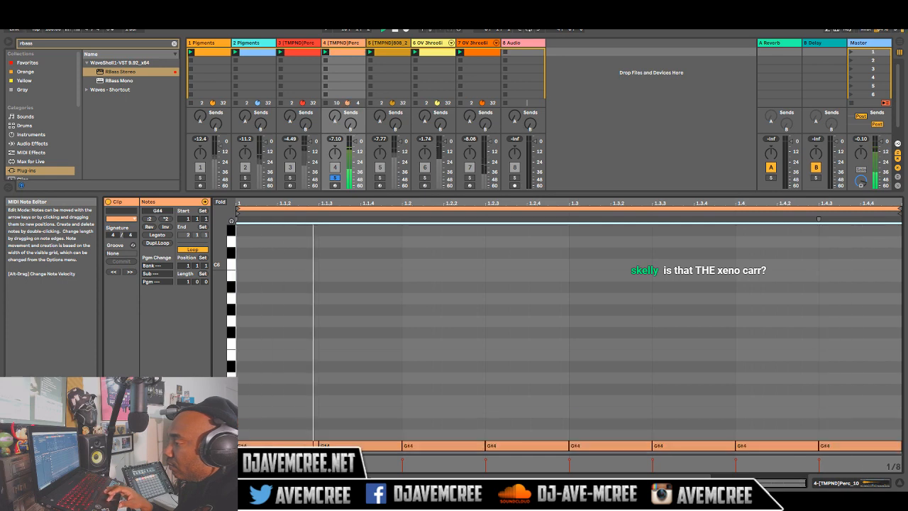
{"action": "key", "text": "Down"}
{"action": "key", "text": "Down"}
{"action": "key", "text": "Down"}
{"action": "key", "text": "Down"}
{"action": "key", "text": "Down"}
{"action": "key", "text": "Down"}
{"action": "key", "text": "Down"}
{"action": "key", "text": "Down"}
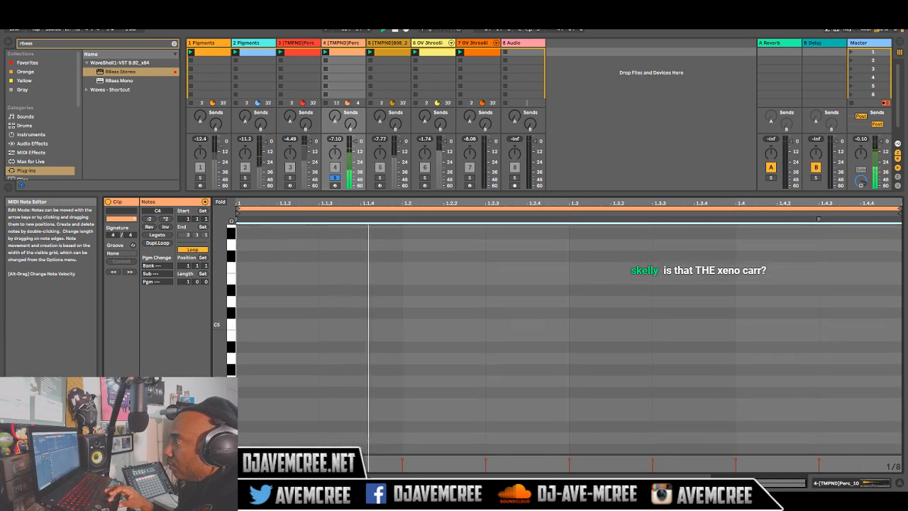
Transpose the whole row of 1/8 notes to B3 and unsolo the 4 [TMPND]Perc track.
{"action": "key", "text": "Up"}
{"action": "key", "text": "Up"}
{"action": "key", "text": "Up"}
{"action": "key", "text": "Up"}
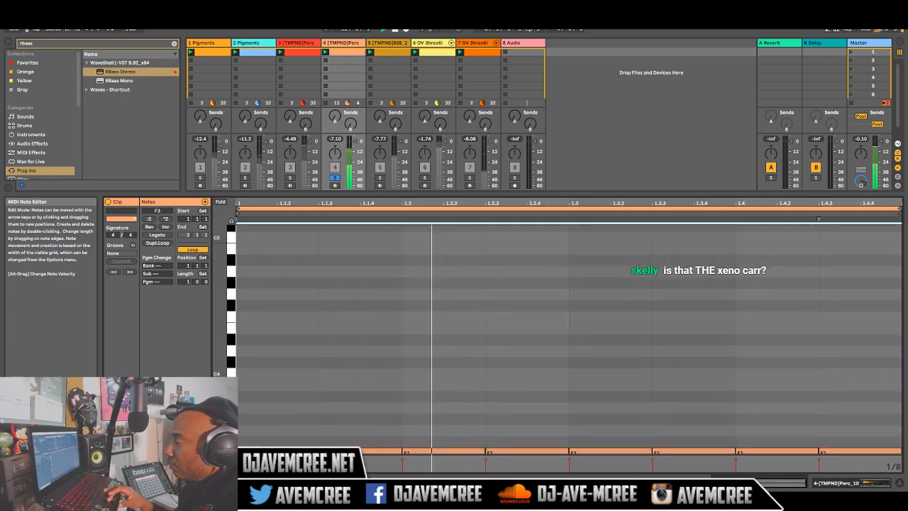
{"action": "key", "text": "Down"}
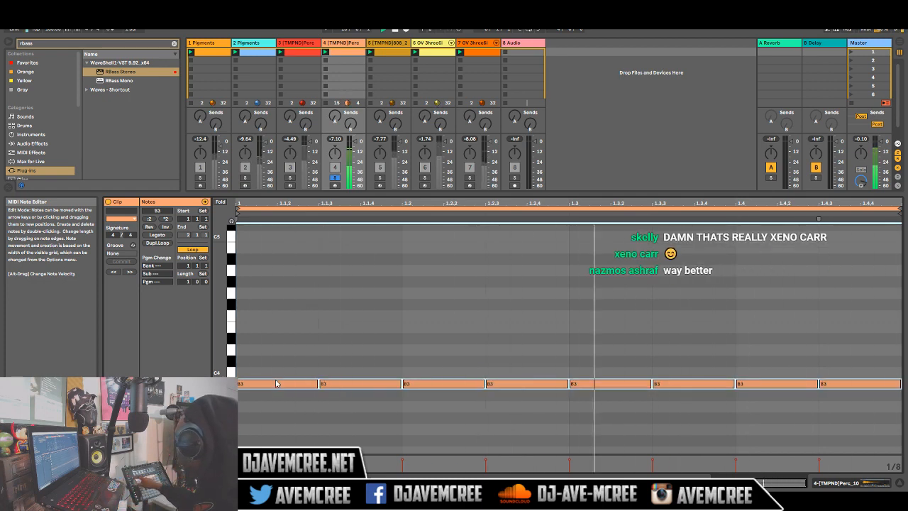
{"action": "key", "text": "s"}
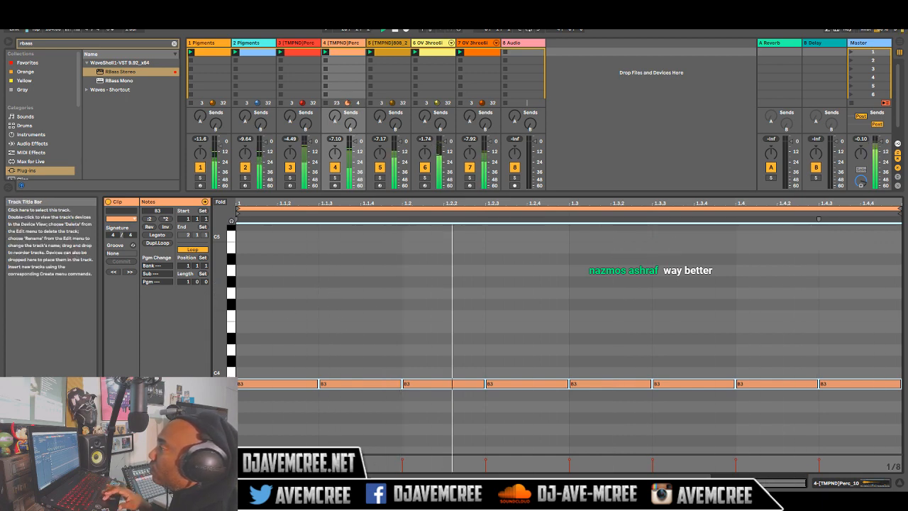
Check the 2 Pigments track's plug-ins and bring up the Pigments plug-in window of the 1 Pigments track.
{"action": "left_click", "coordinate": [253, 43]}
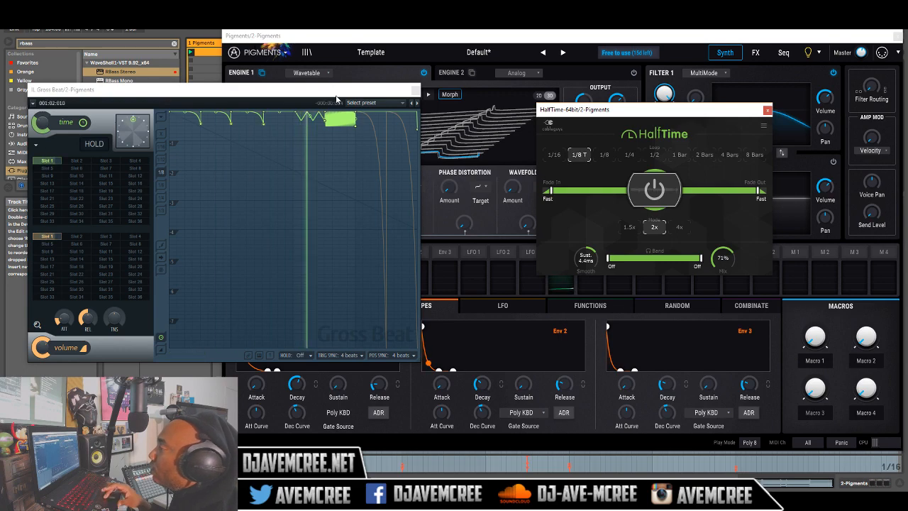
{"action": "left_click_drag", "start_coordinate": [535, 41], "coordinate": [531, 62]}
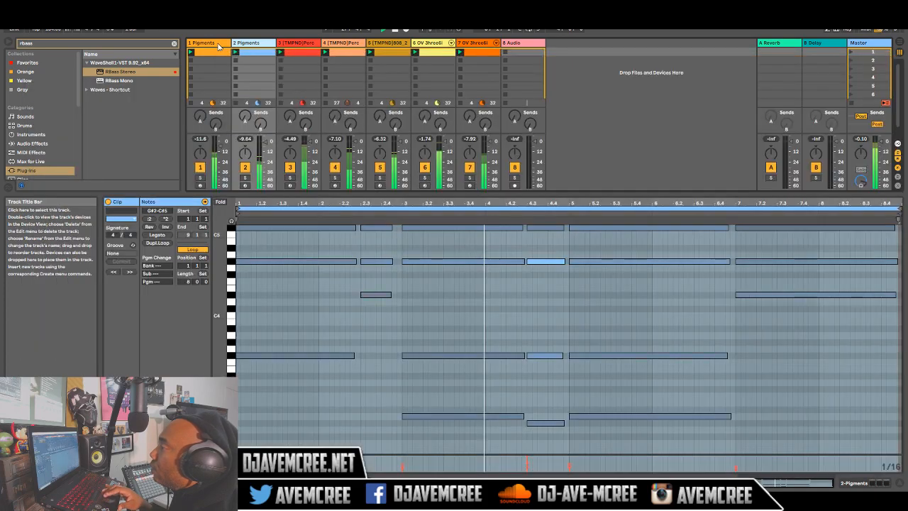
{"action": "left_click", "coordinate": [219, 45]}
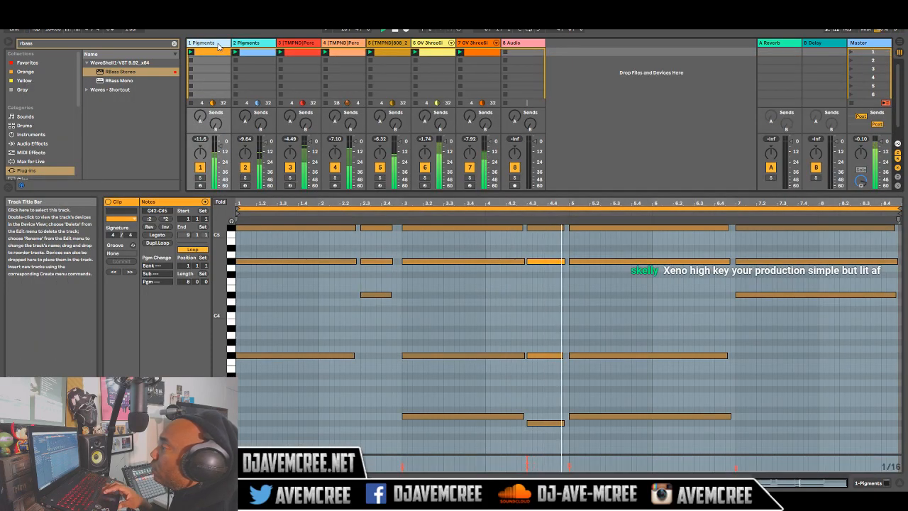
{"action": "double_click", "coordinate": [219, 45]}
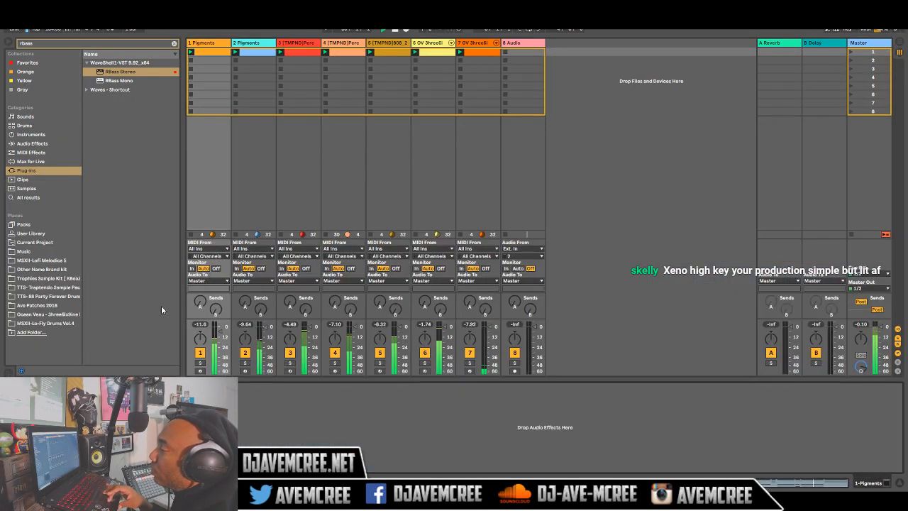
{"action": "key", "text": "ctrl+alt+p"}
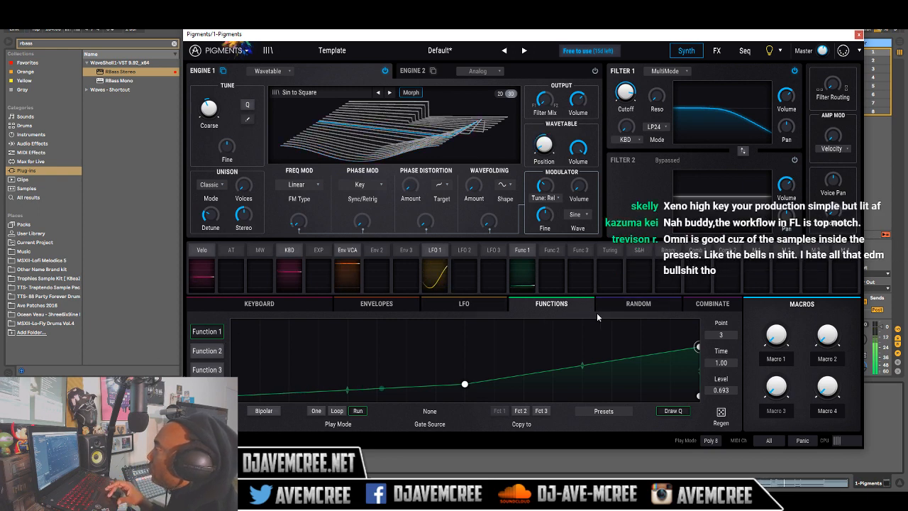
Try the arpeggiator on the 1 Pigments sound, turn it off and return to the synth page.
{"action": "left_click", "coordinate": [744, 51]}
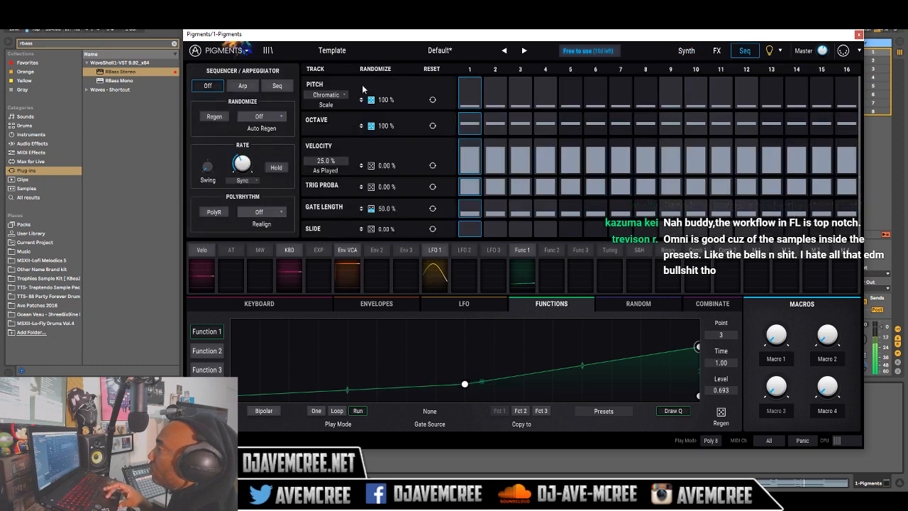
{"action": "left_click", "coordinate": [249, 91]}
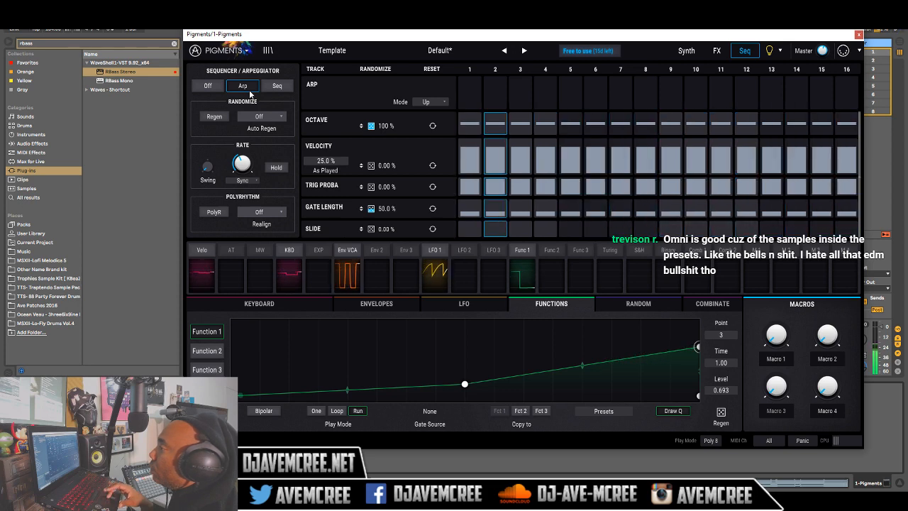
{"action": "left_click", "coordinate": [220, 85]}
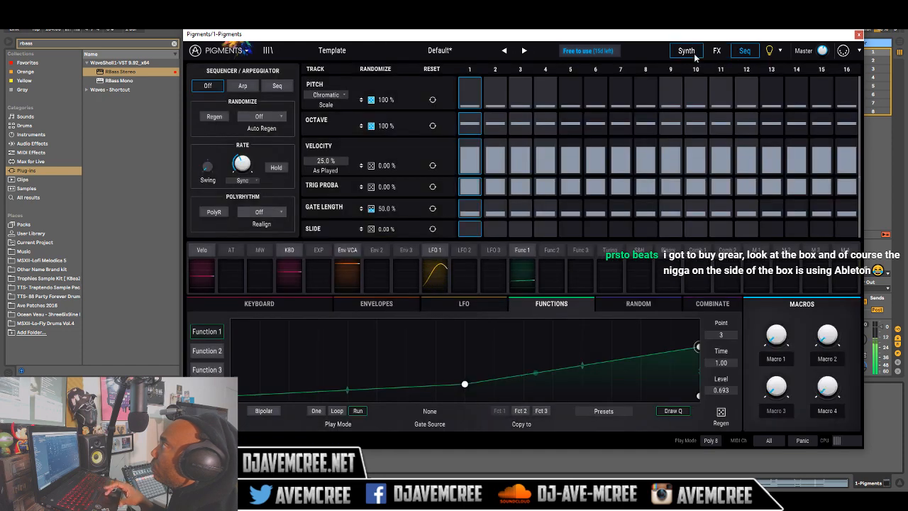
{"action": "left_click", "coordinate": [687, 51]}
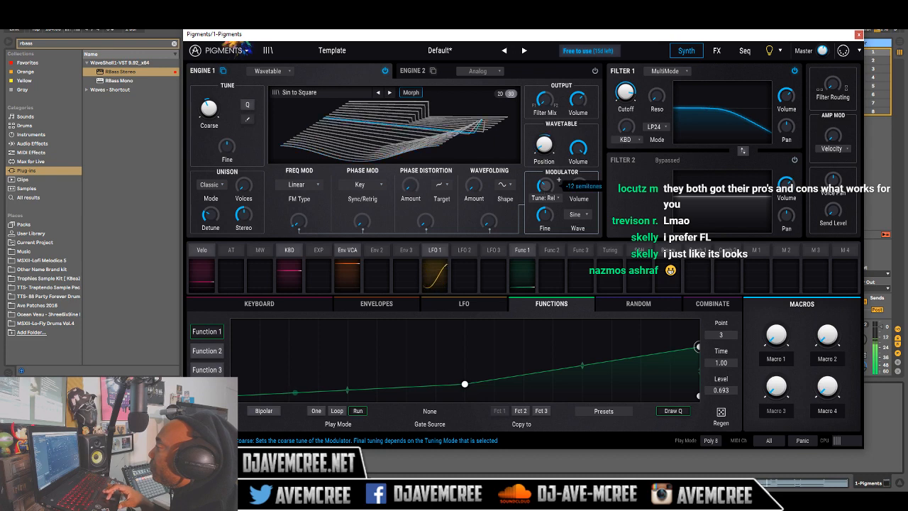
Try a different modulator coarse tune and some wavefolding in Engine 1, and reset the wavefolding modulation amount to 0.00.
{"action": "left_click_drag", "start_coordinate": [545, 186], "coordinate": [545, 138]}
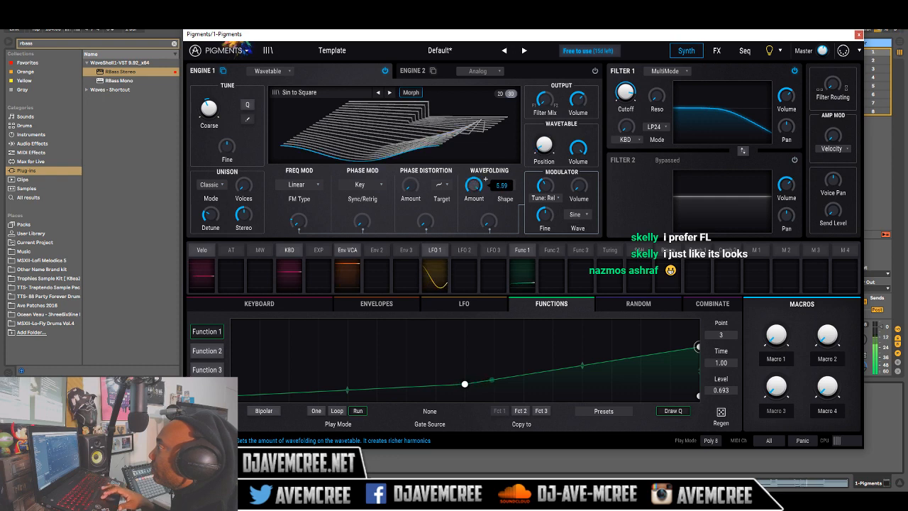
{"action": "scroll", "coordinate": [474, 185], "scroll_direction": "down", "scroll_amount": 5}
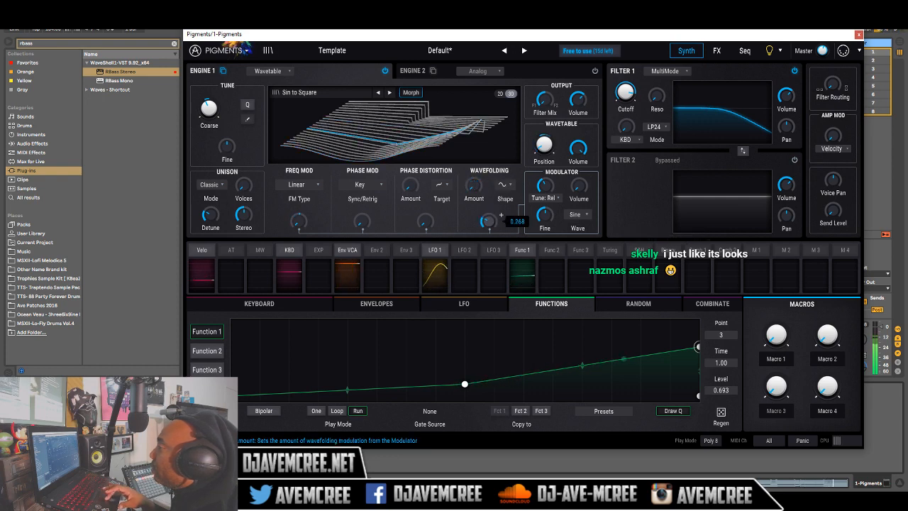
{"action": "scroll", "coordinate": [501, 215], "scroll_direction": "down", "scroll_amount": 2}
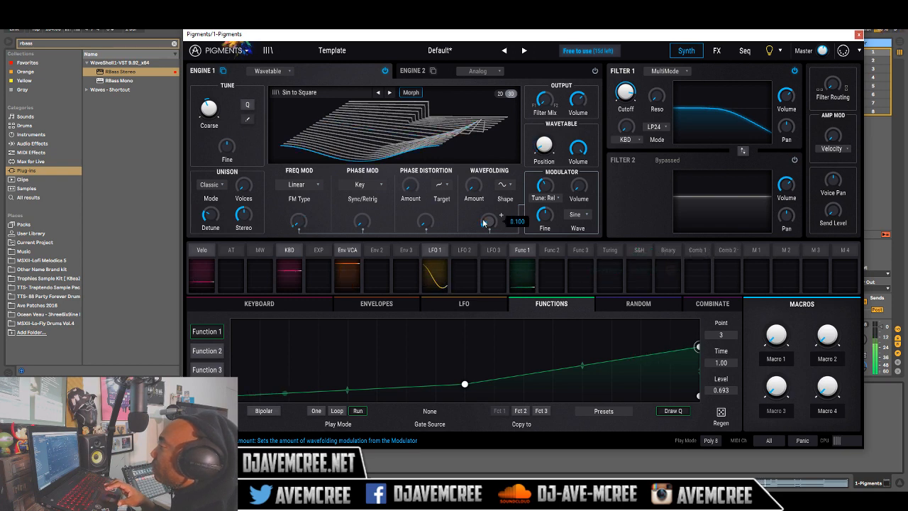
{"action": "left_click", "coordinate": [616, 305]}
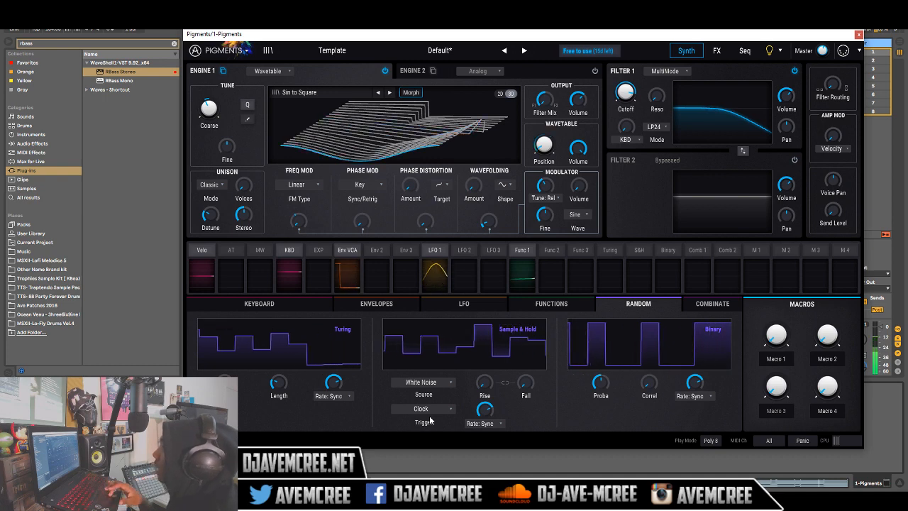
{"action": "double_click", "coordinate": [490, 222]}
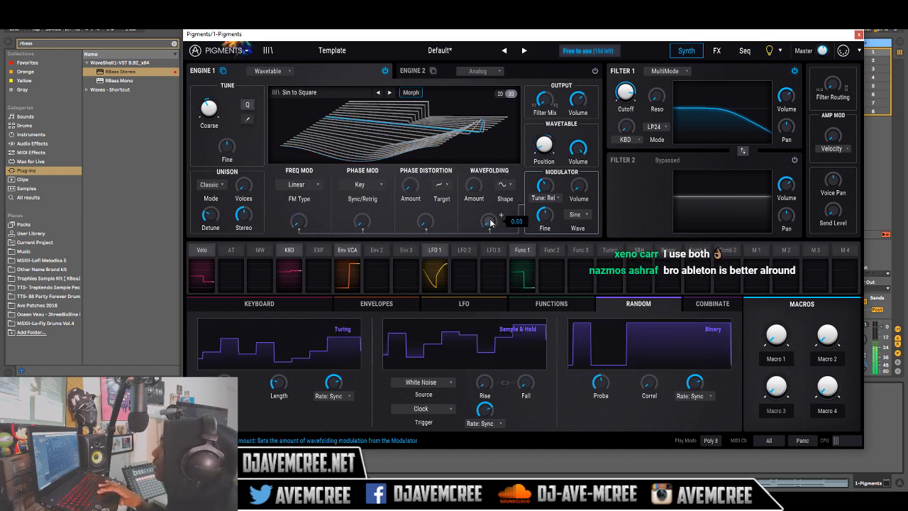
Try a phase distortion amount of 0.244 on Engine 1 and reset it to 0.00.
{"action": "mouse_move", "coordinate": [414, 186]}
{"action": "left_click_drag", "start_coordinate": [414, 186], "coordinate": [415, 174]}
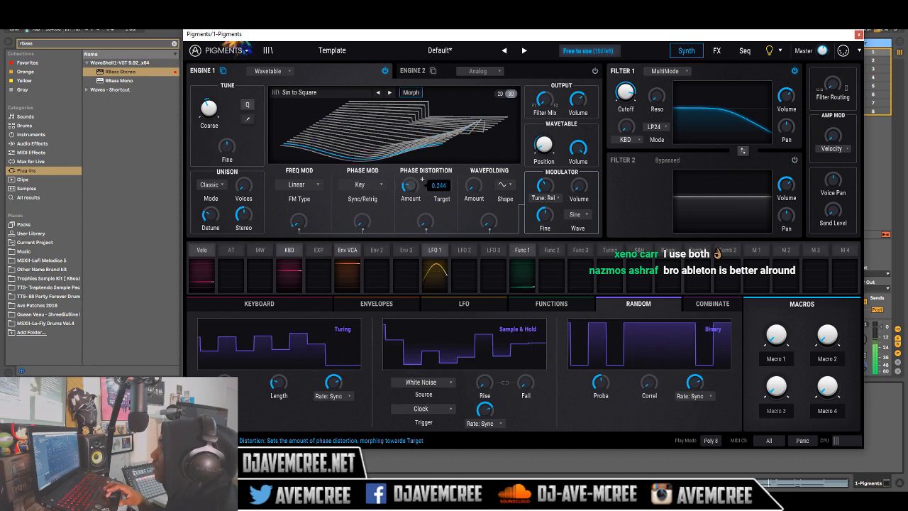
{"action": "double_click", "coordinate": [414, 186]}
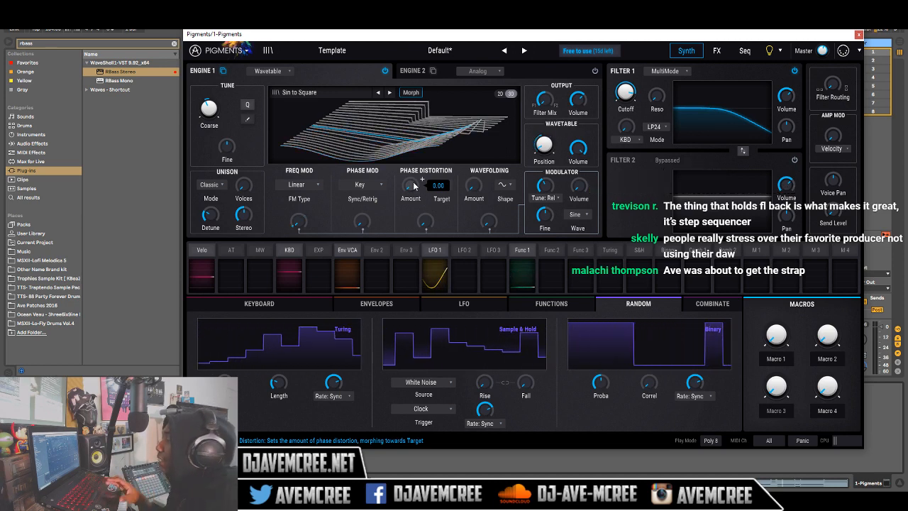
Raise Engine 1's phase modulation amount to 0.272, turn up the modulator volume, and leave the modulator fine tune at 0.00.
{"action": "mouse_move", "coordinate": [367, 230]}
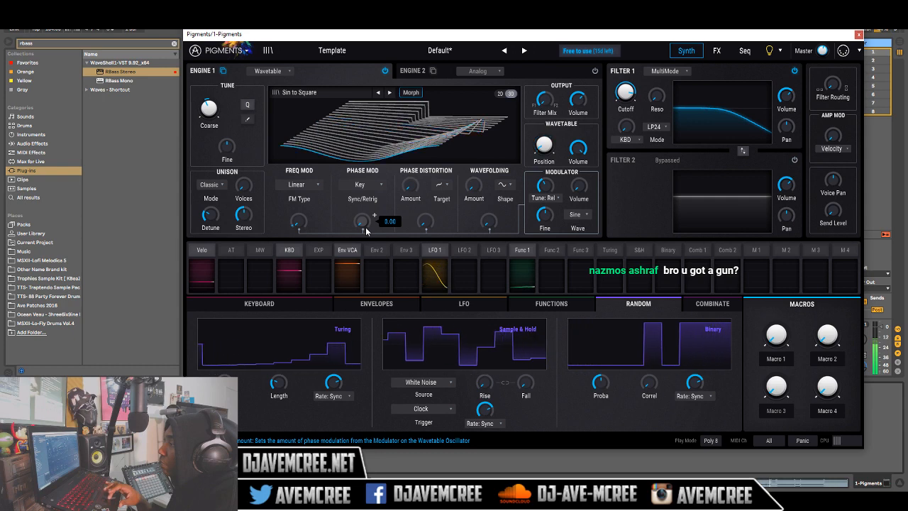
{"action": "left_click_drag", "start_coordinate": [366, 228], "coordinate": [366, 206]}
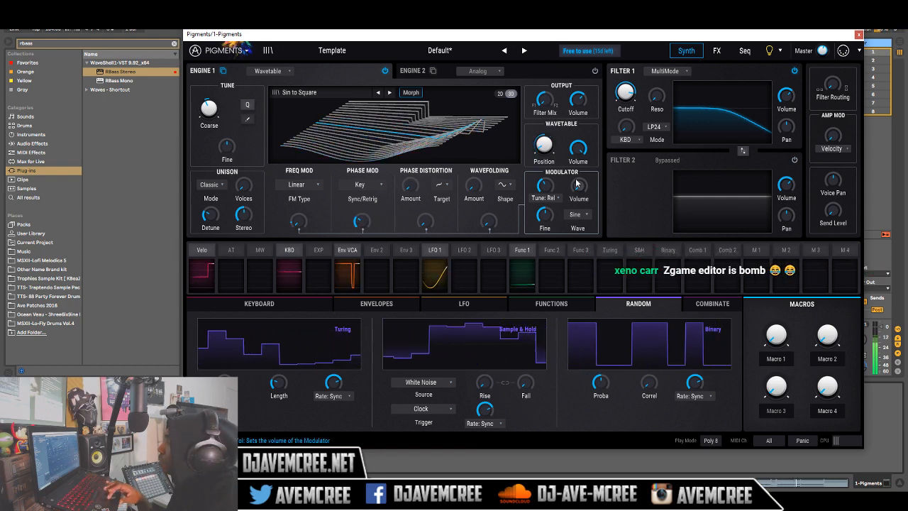
{"action": "mouse_move", "coordinate": [577, 183]}
{"action": "left_mouse_down"}
{"action": "mouse_move", "coordinate": [577, 164]}
{"action": "mouse_move", "coordinate": [577, 183]}
{"action": "left_mouse_up"}
{"action": "mouse_move", "coordinate": [546, 212]}
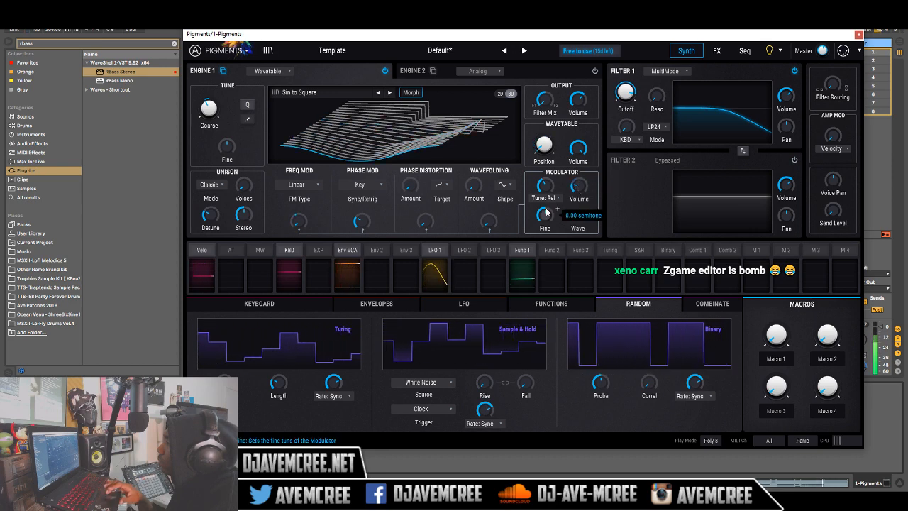
{"action": "left_click_drag", "start_coordinate": [546, 211], "coordinate": [545, 218]}
{"action": "double_click", "coordinate": [545, 218]}
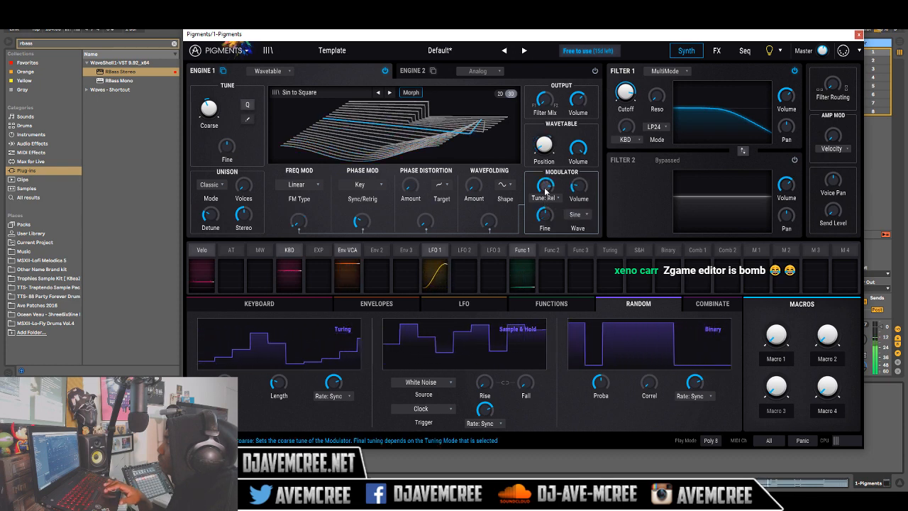
Switch the modulator tuning mode to Absolute and set its coarse tune to 6 semitones.
{"action": "left_click", "coordinate": [544, 197]}
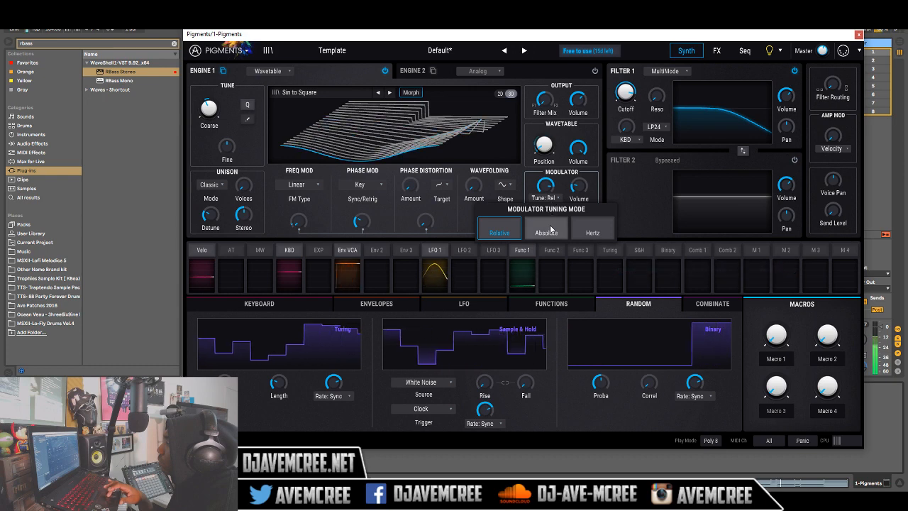
{"action": "left_click", "coordinate": [551, 228]}
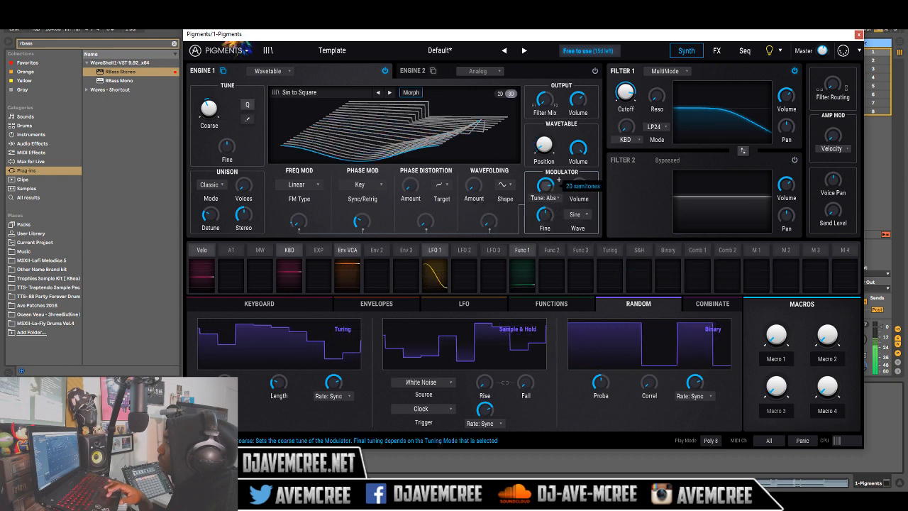
{"action": "left_click_drag", "start_coordinate": [545, 186], "coordinate": [545, 146]}
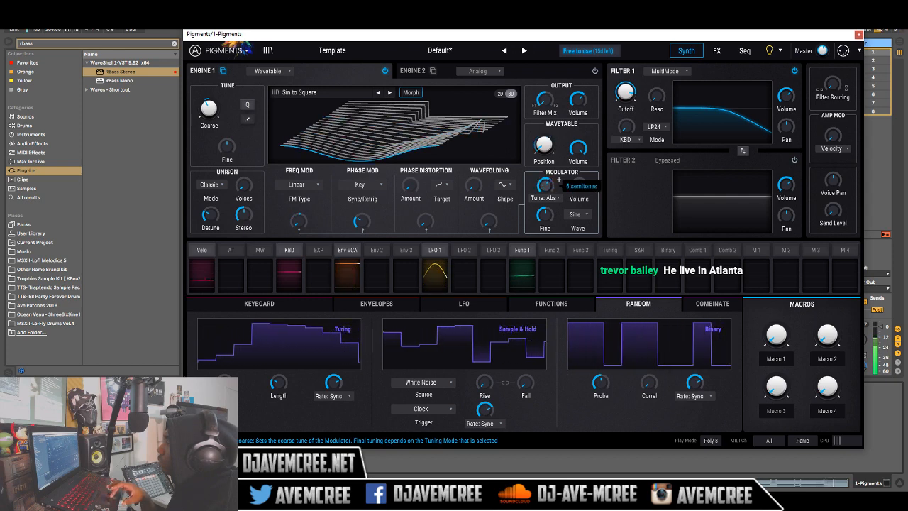
Try Mod Osc as the phase modulation sync source and return it to Key.
{"action": "left_click", "coordinate": [378, 189]}
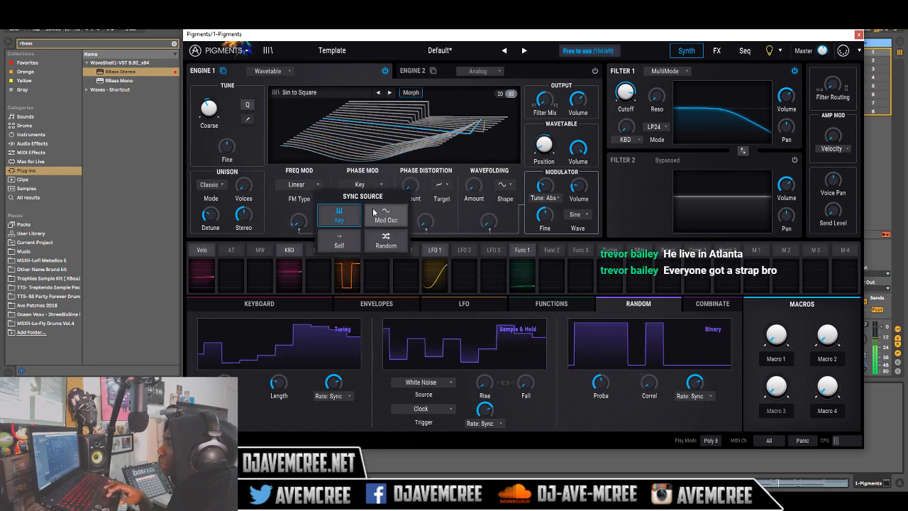
{"action": "left_click", "coordinate": [367, 217]}
{"action": "mouse_move", "coordinate": [363, 220]}
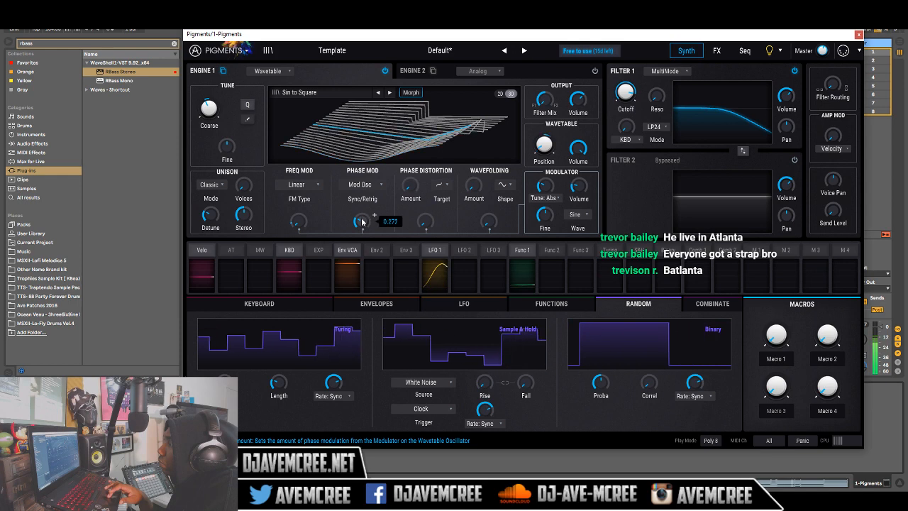
{"action": "left_click", "coordinate": [375, 185]}
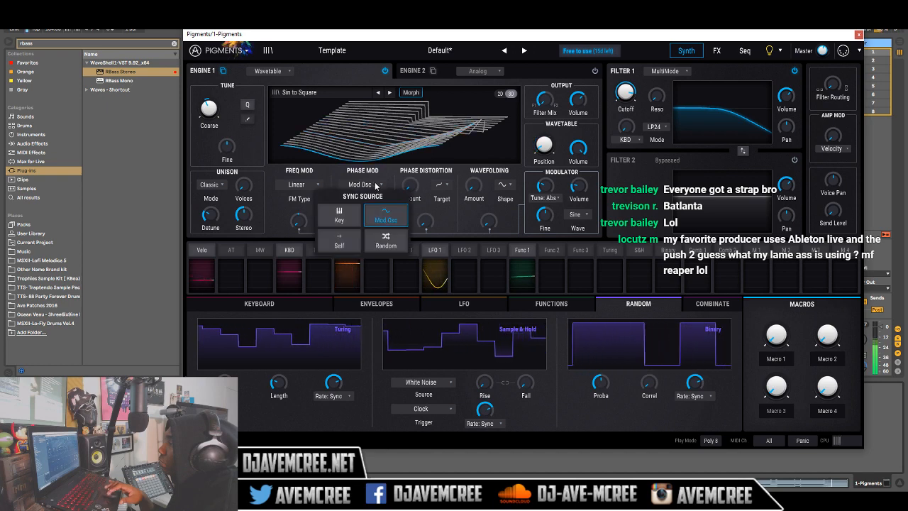
{"action": "left_click", "coordinate": [339, 216]}
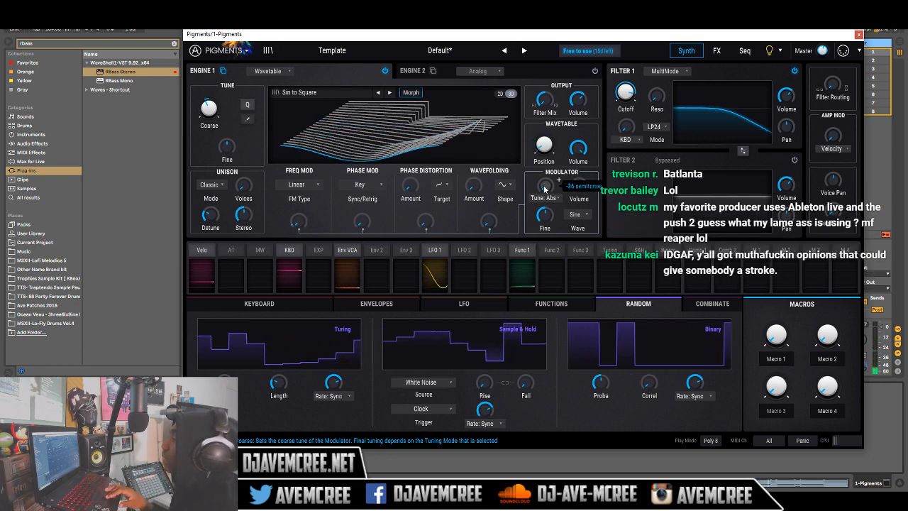
Set the modulator wave to Sawtooth and load the MxB PWM wavetable from the Synthesizers category into Engine 1.
{"action": "left_click", "coordinate": [576, 214]}
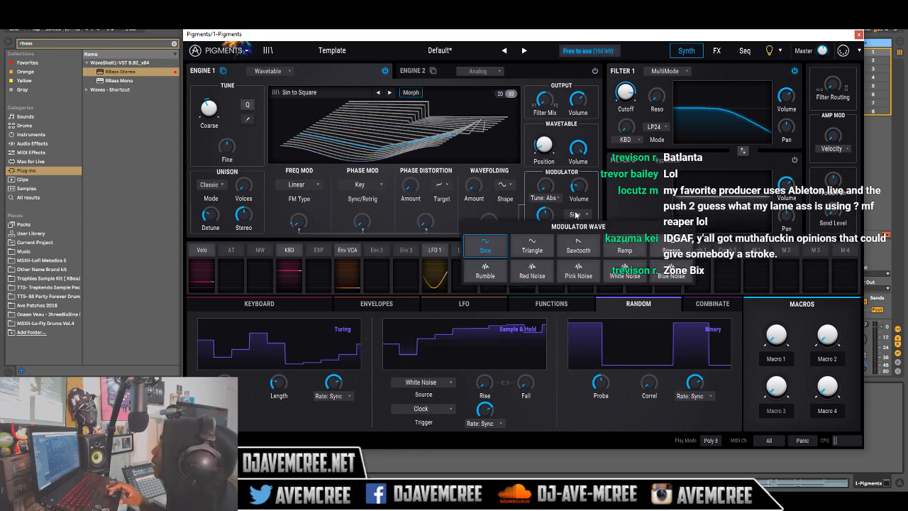
{"action": "left_click", "coordinate": [578, 246]}
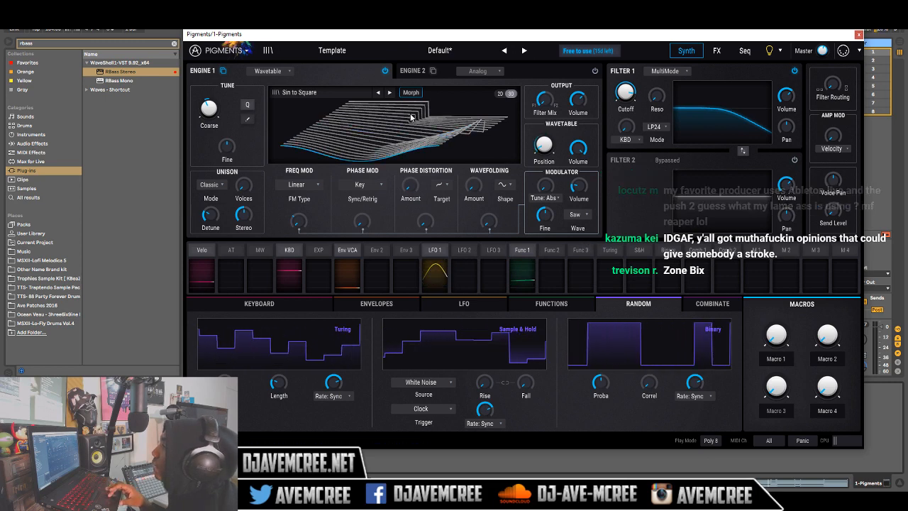
{"action": "left_click", "coordinate": [351, 93]}
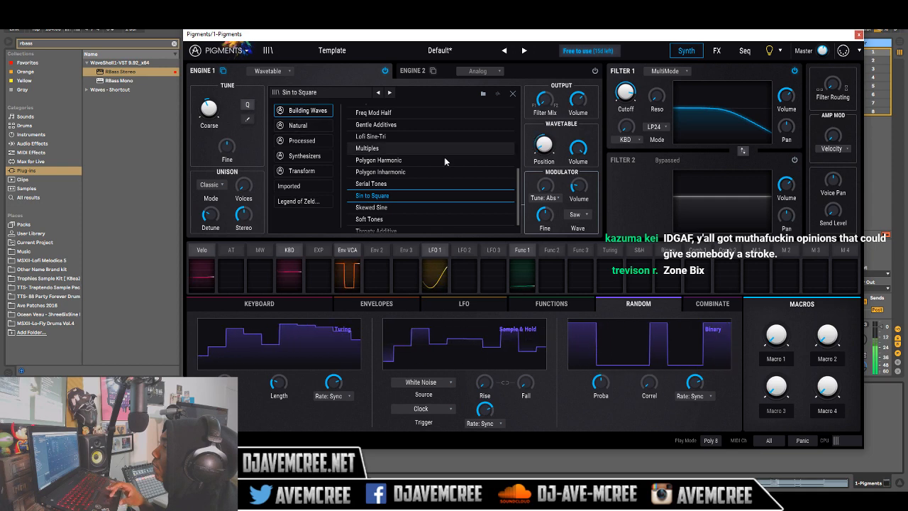
{"action": "left_click", "coordinate": [305, 155]}
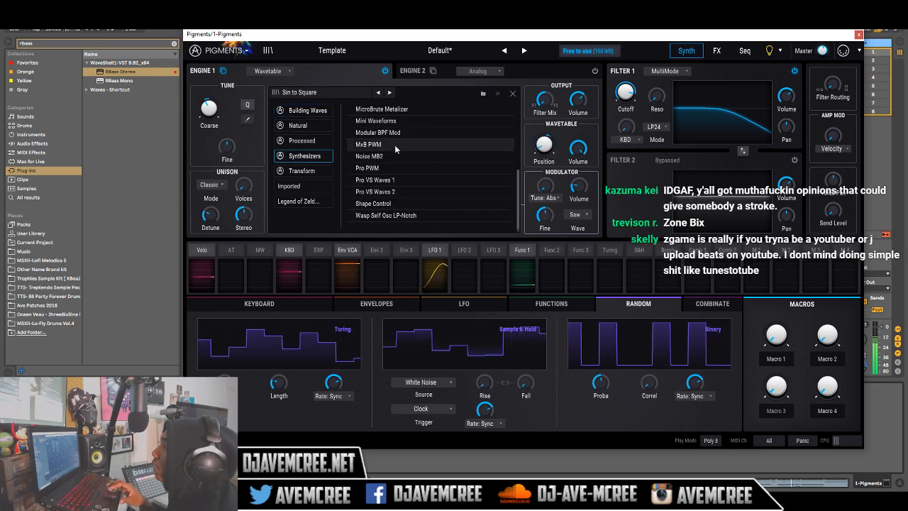
{"action": "left_click", "coordinate": [391, 145]}
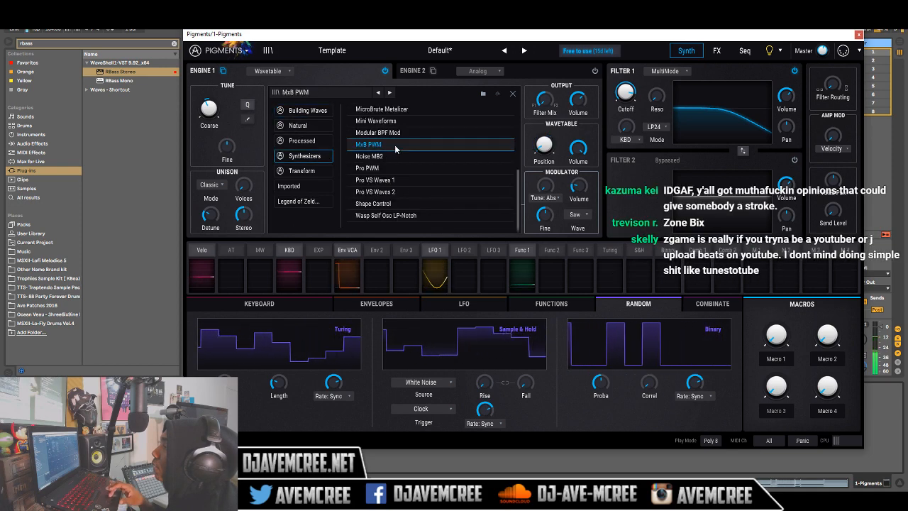
Try the MicroBrute Metalizer wavetable in Engine 1, load Pro VS Waves 1 instead, and close the synth window.
{"action": "left_click", "coordinate": [401, 110]}
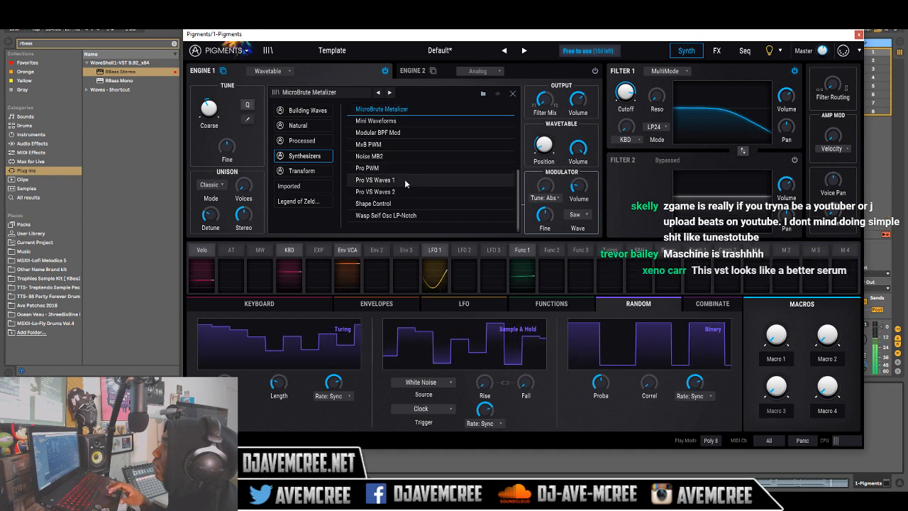
{"action": "left_click", "coordinate": [404, 181]}
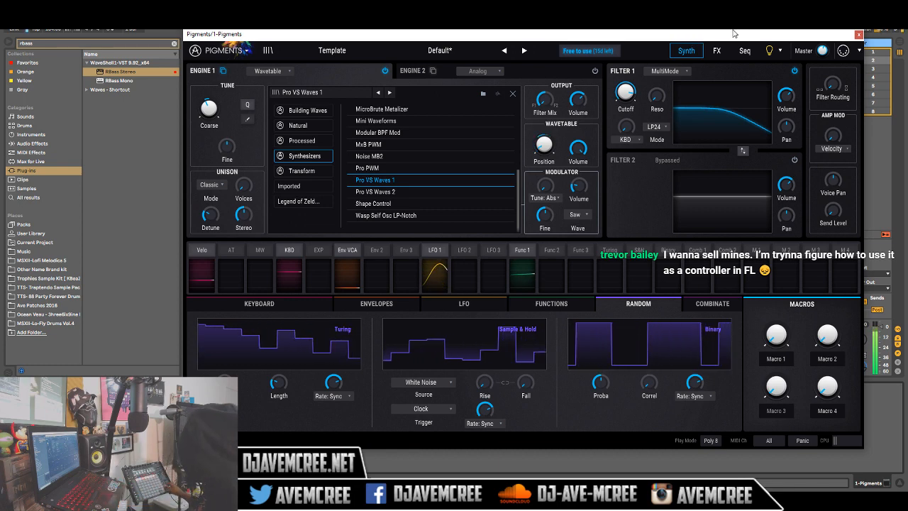
{"action": "left_click", "coordinate": [858, 35]}
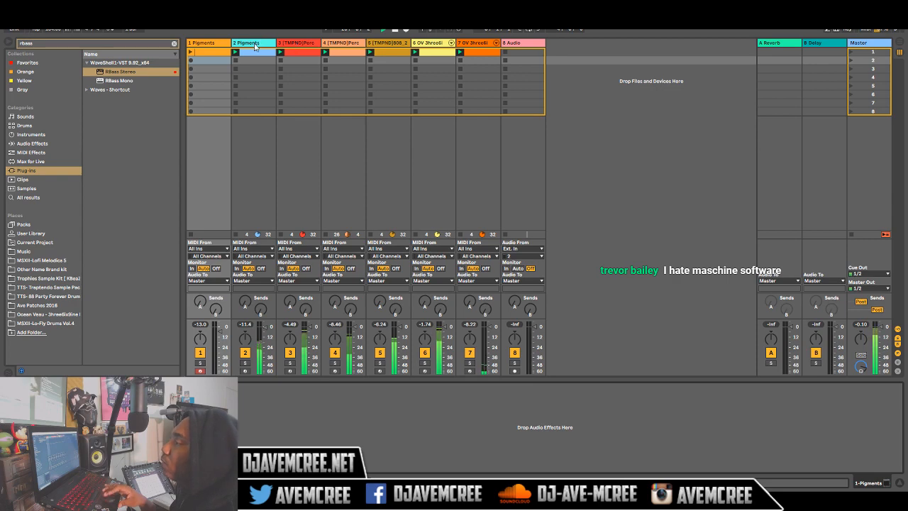
Duplicate the second Pigments track with its devices and stop playback.
{"action": "left_click", "coordinate": [255, 46]}
{"action": "right_click", "coordinate": [256, 46]}
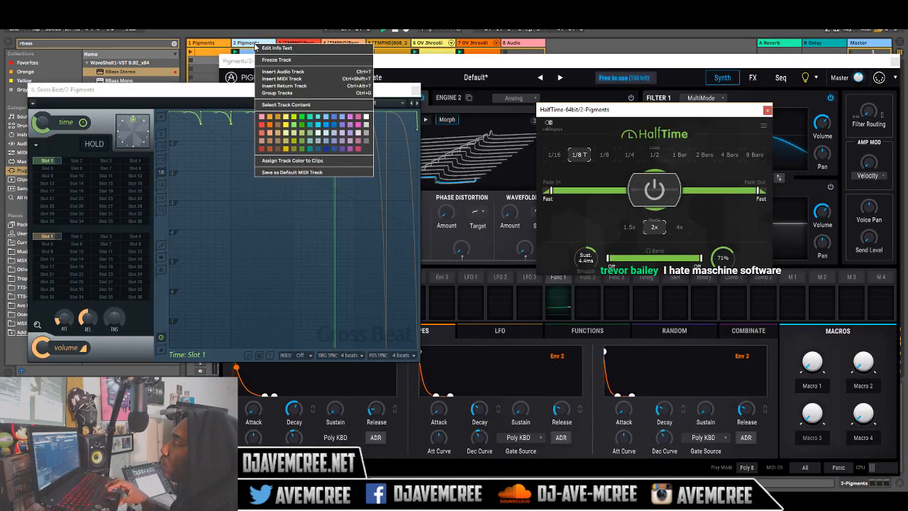
{"action": "right_click", "coordinate": [255, 45]}
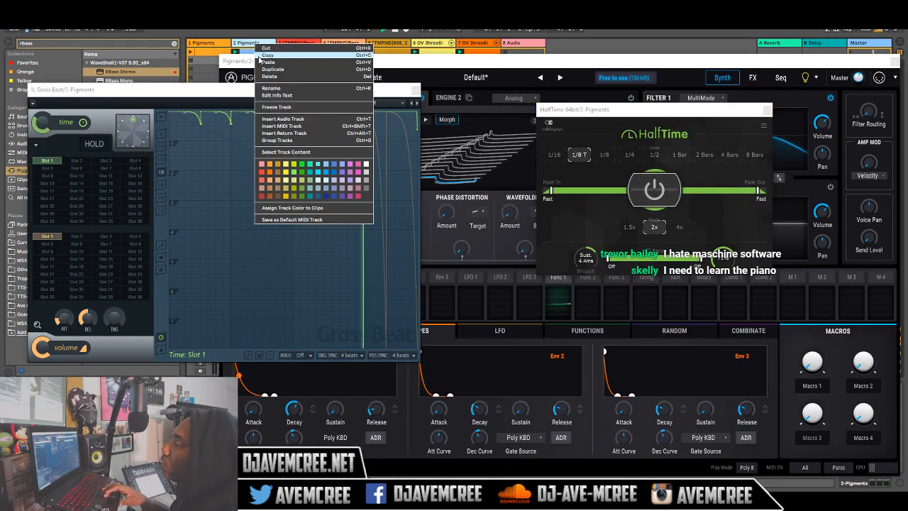
{"action": "left_click", "coordinate": [264, 70]}
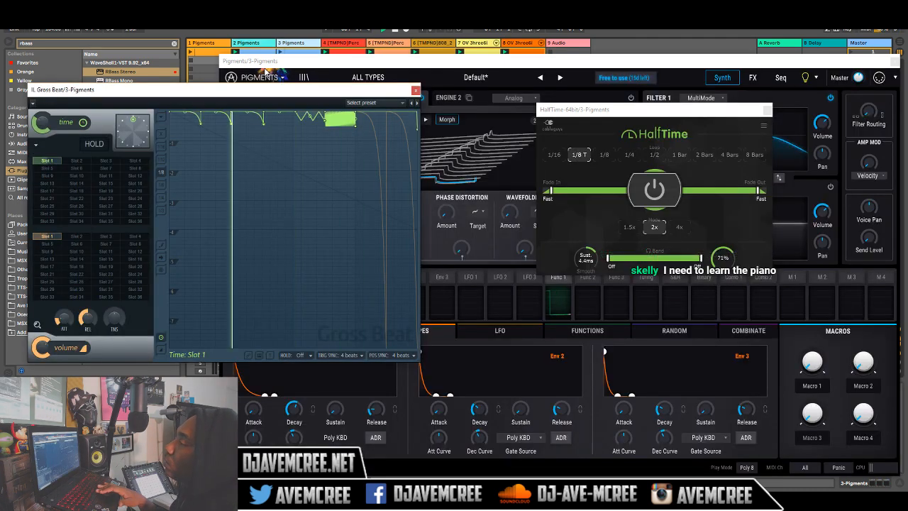
{"action": "key", "text": "space"}
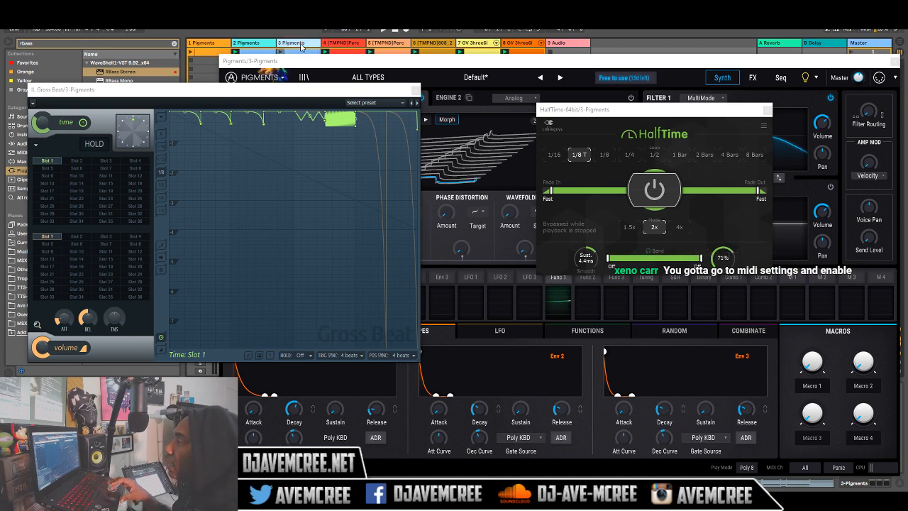
Colour the duplicated Pigments track light yellow and delete its copied clip.
{"action": "right_click", "coordinate": [301, 47]}
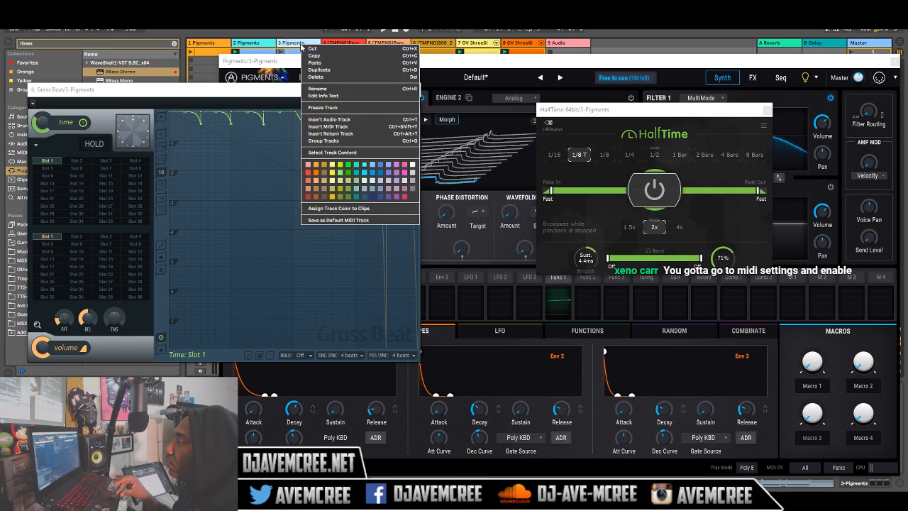
{"action": "left_click", "coordinate": [334, 182]}
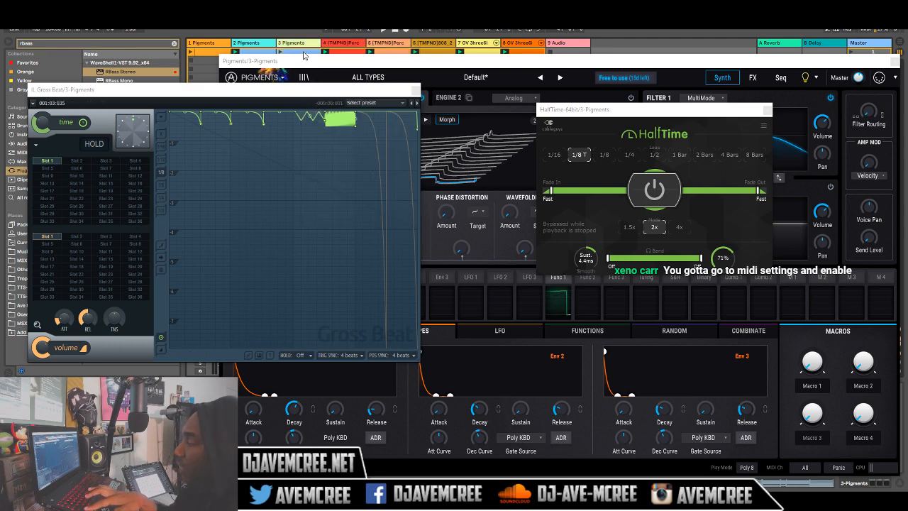
{"action": "key", "text": "Delete"}
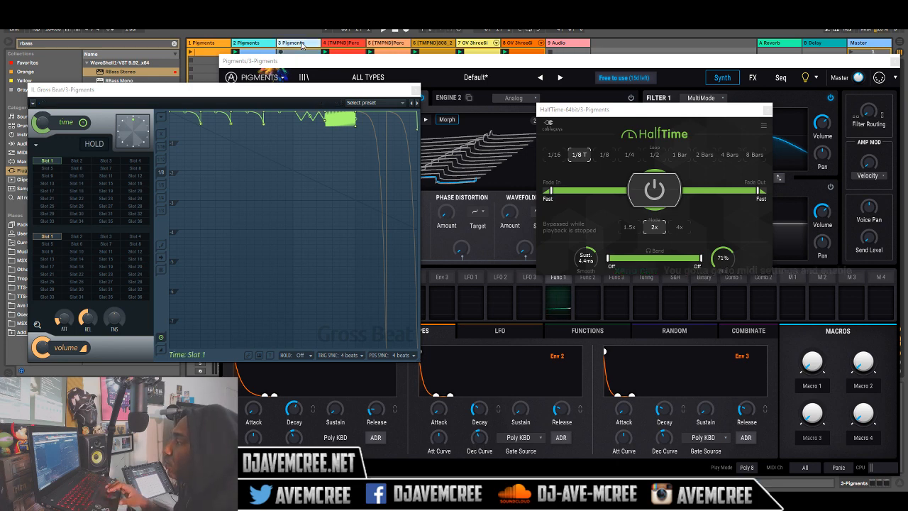
Turn down Gross Beat's time mix on the duplicated track and close the Gross Beat and HalfTime windows.
{"action": "left_click", "coordinate": [42, 124]}
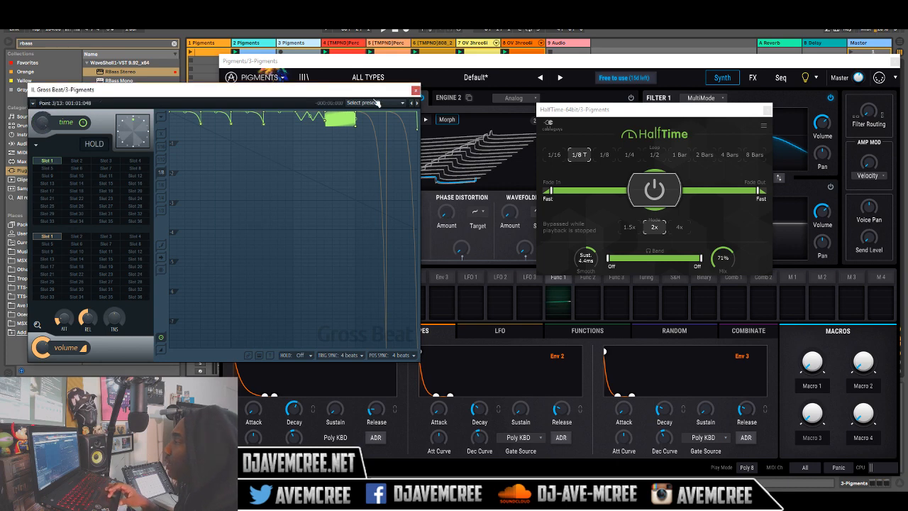
{"action": "left_click", "coordinate": [415, 92]}
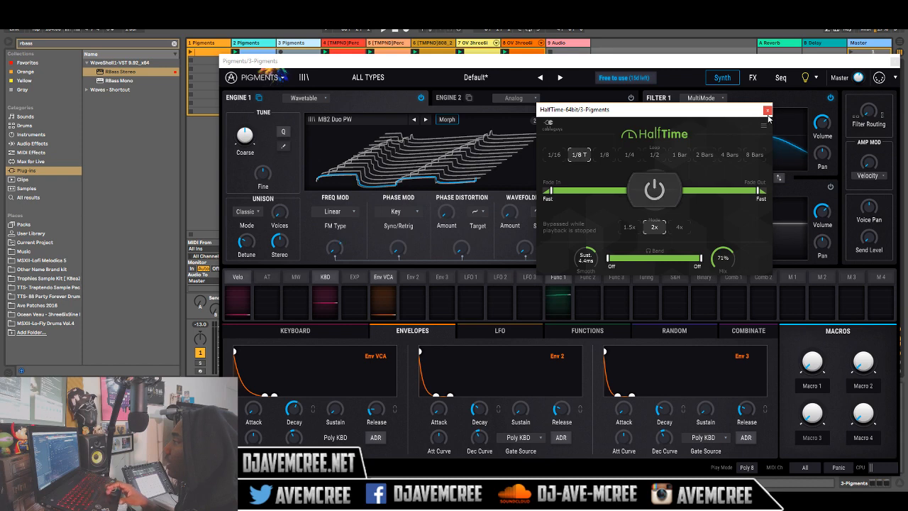
{"action": "left_click", "coordinate": [766, 111]}
{"action": "left_click_drag", "start_coordinate": [569, 64], "coordinate": [568, 46]}
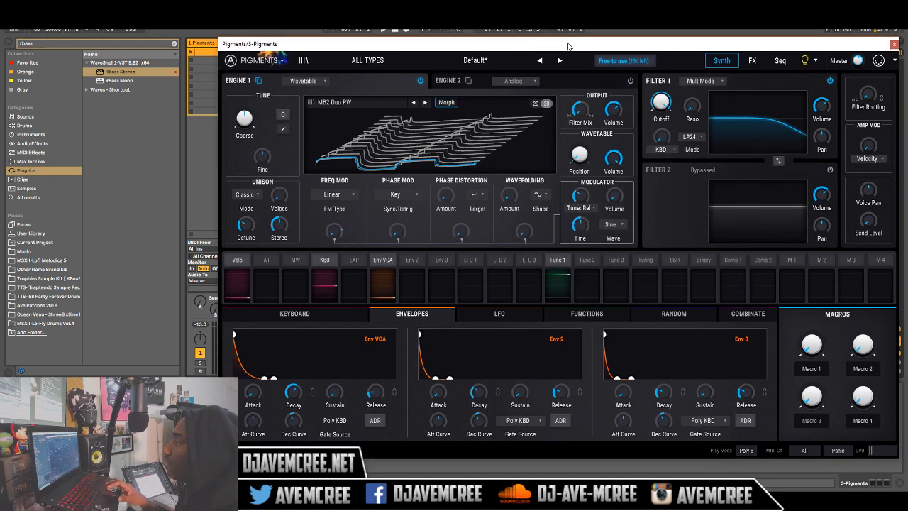
{"action": "left_click", "coordinate": [465, 61]}
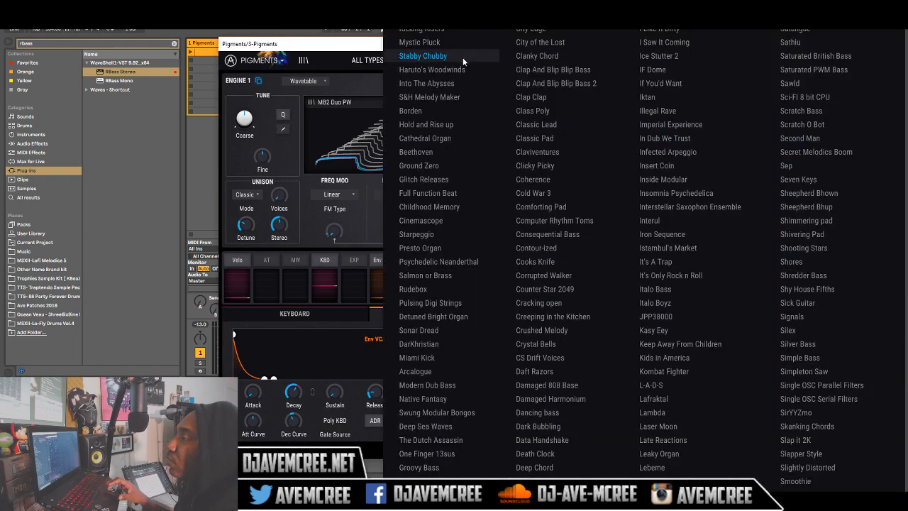
{"action": "left_click", "coordinate": [293, 47]}
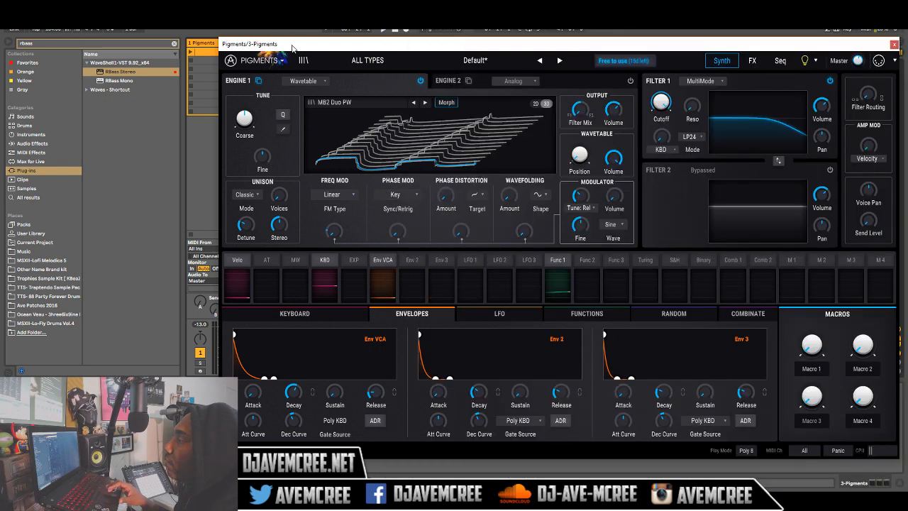
{"action": "left_click", "coordinate": [894, 45]}
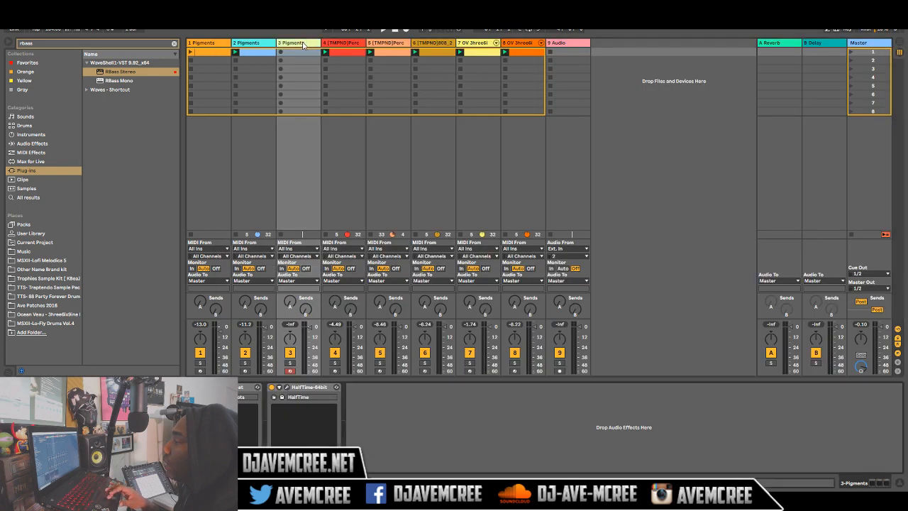
{"action": "left_click", "coordinate": [260, 45]}
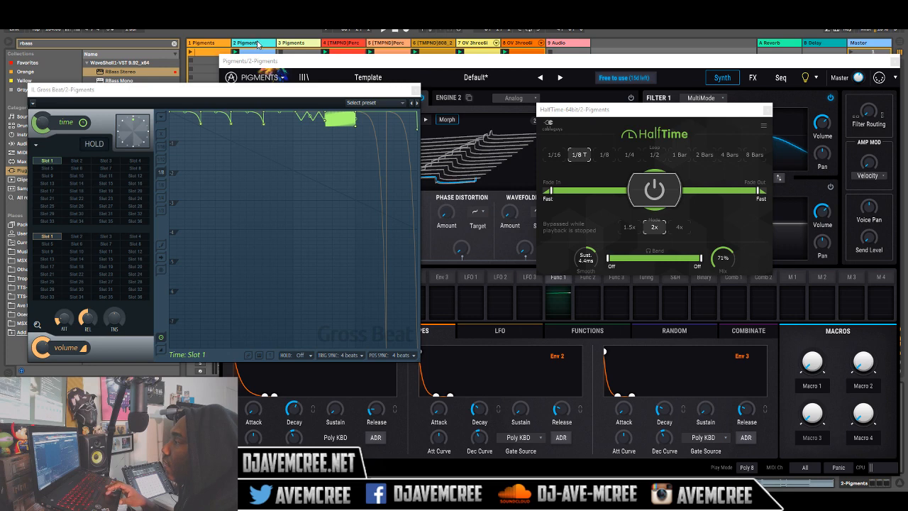
{"action": "left_click", "coordinate": [298, 43]}
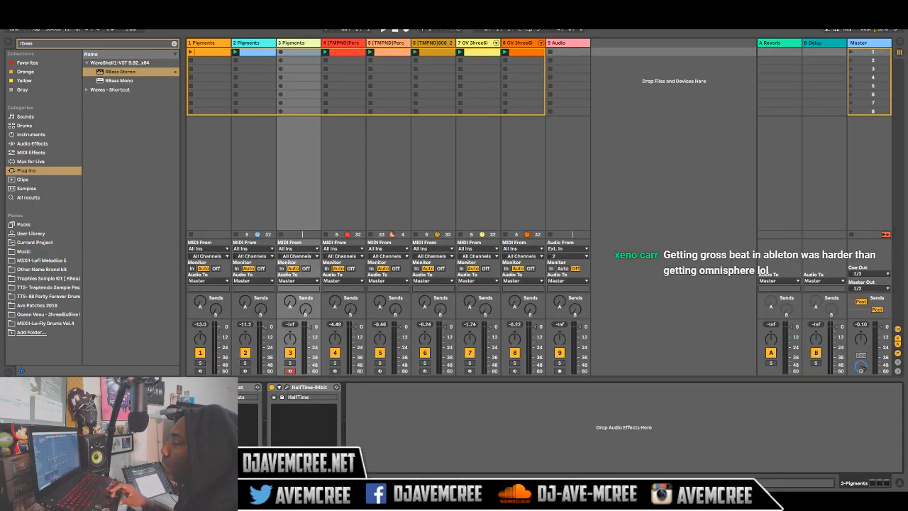
{"action": "key", "text": "ctrl+alt+p"}
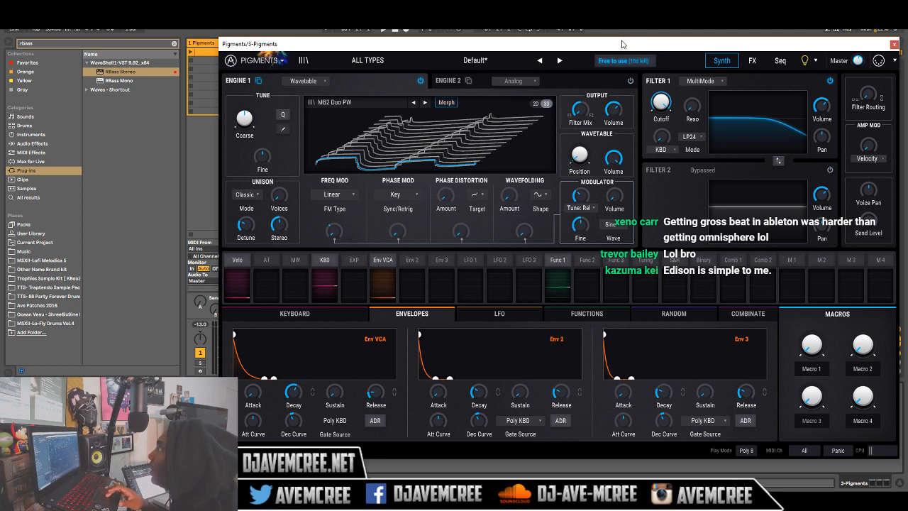
{"action": "left_click_drag", "start_coordinate": [621, 45], "coordinate": [609, 46]}
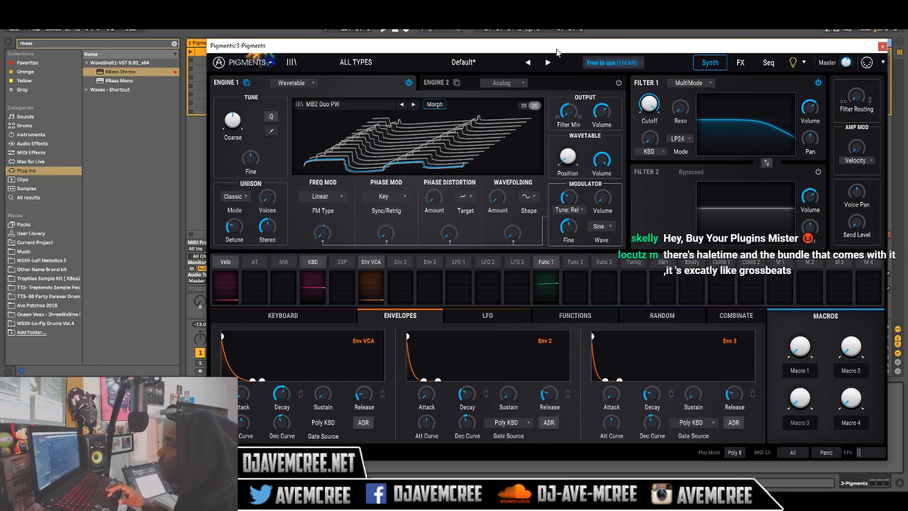
{"action": "left_click_drag", "start_coordinate": [557, 51], "coordinate": [554, 51]}
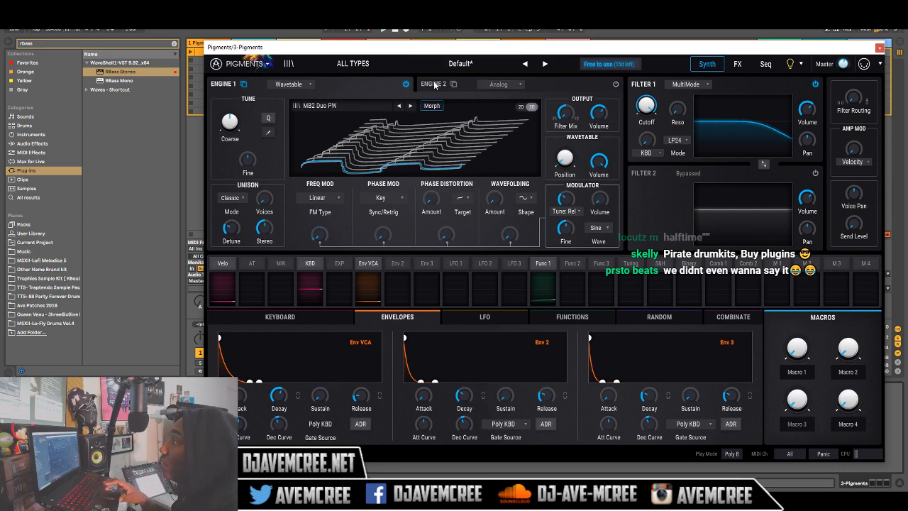
{"action": "mouse_move", "coordinate": [384, 55]}
{"action": "left_mouse_down"}
{"action": "mouse_move", "coordinate": [383, 103]}
{"action": "mouse_move", "coordinate": [380, 65]}
{"action": "left_mouse_up"}
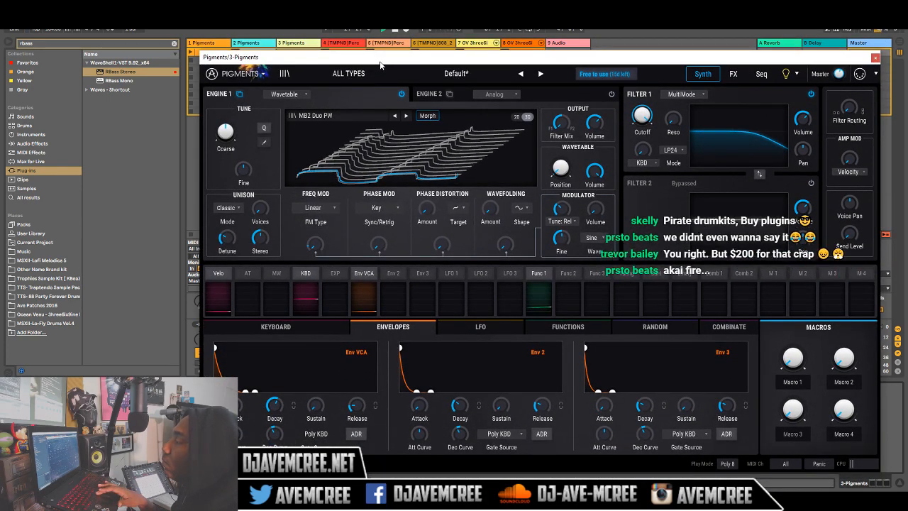
On the third Pigments track, audition the Keys presets When Tomorrow Comes and Western Piano, and load Waverunner Piano.
{"action": "left_click", "coordinate": [302, 44]}
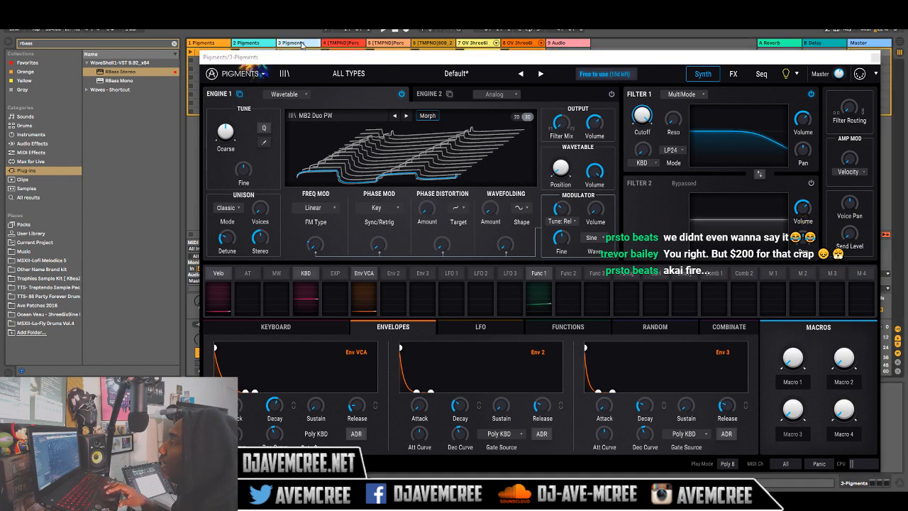
{"action": "left_click", "coordinate": [426, 72]}
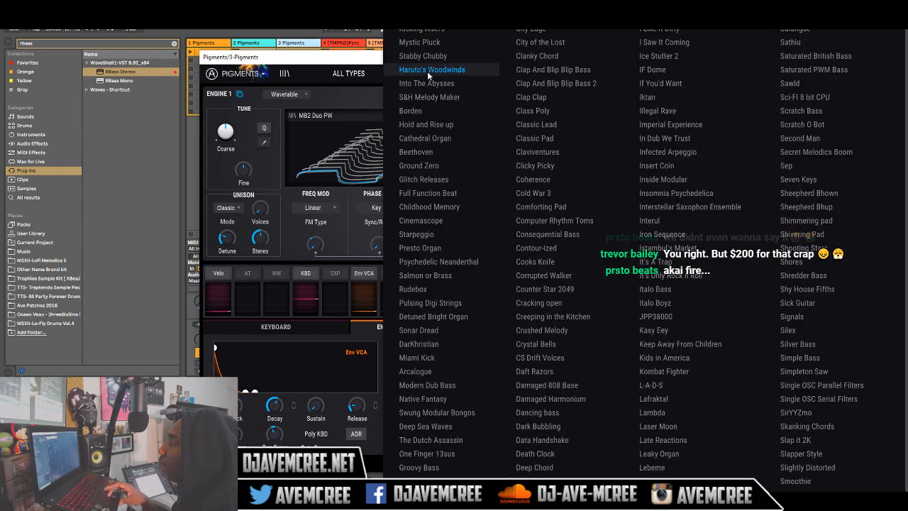
{"action": "left_click", "coordinate": [357, 74]}
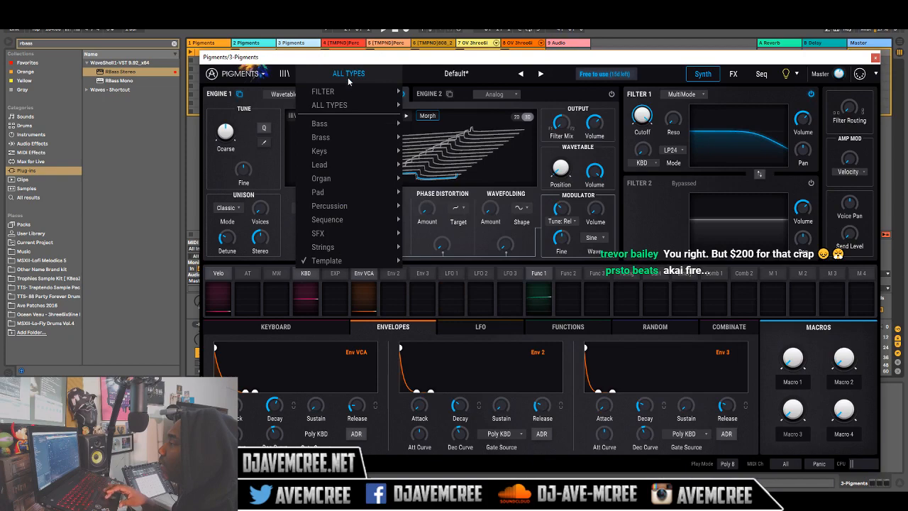
{"action": "mouse_move", "coordinate": [352, 173]}
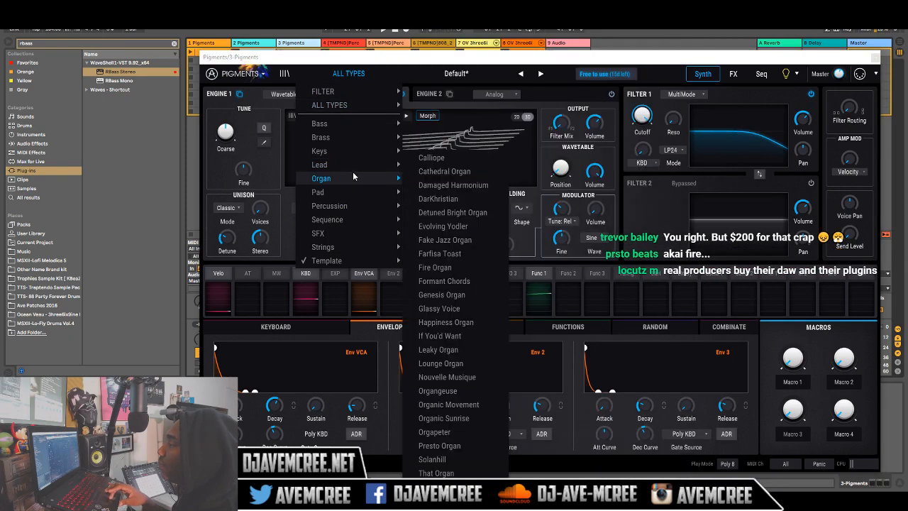
{"action": "mouse_move", "coordinate": [361, 151]}
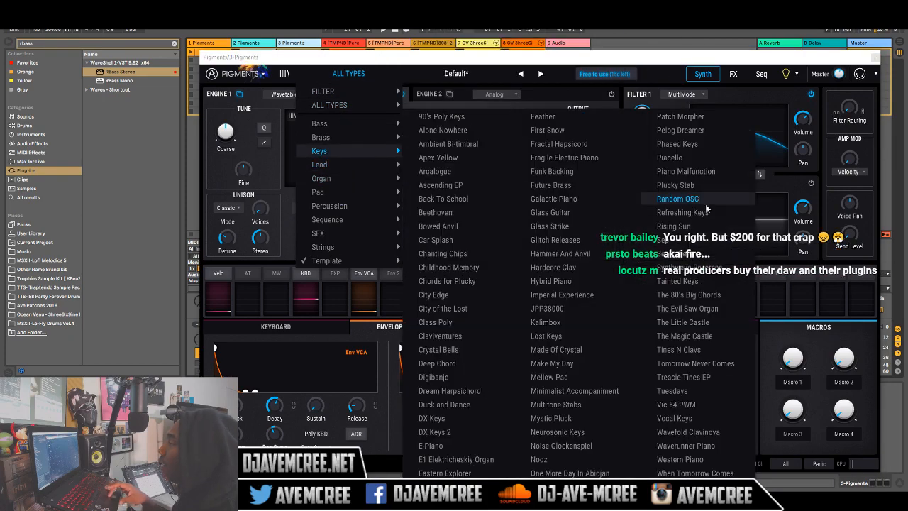
{"action": "left_click", "coordinate": [696, 473]}
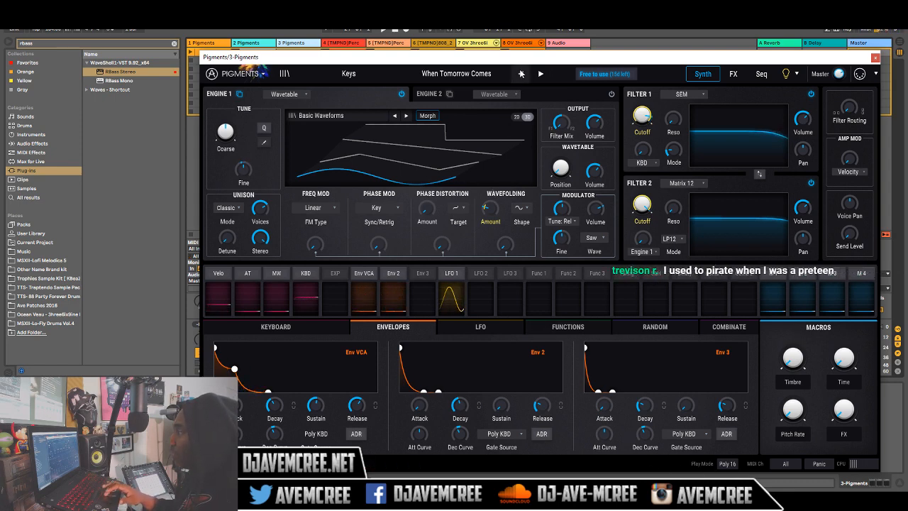
{"action": "left_click", "coordinate": [521, 73]}
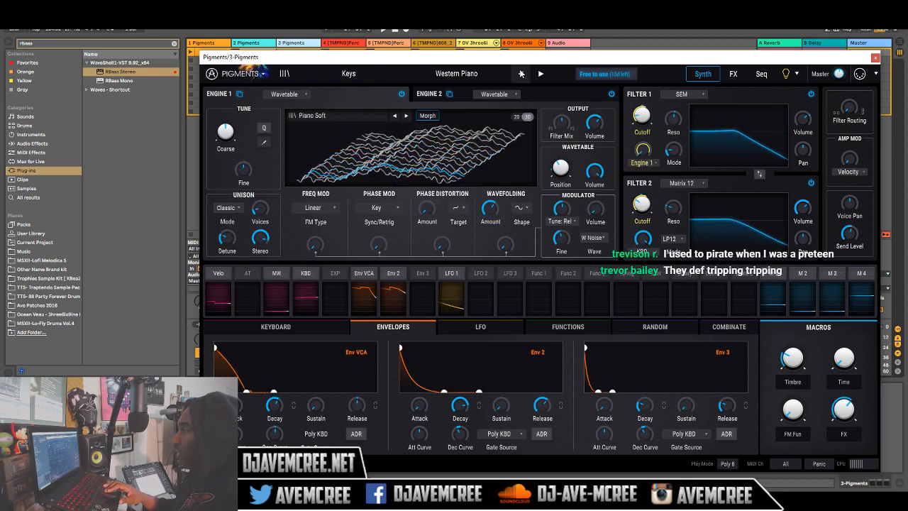
{"action": "left_click", "coordinate": [521, 73]}
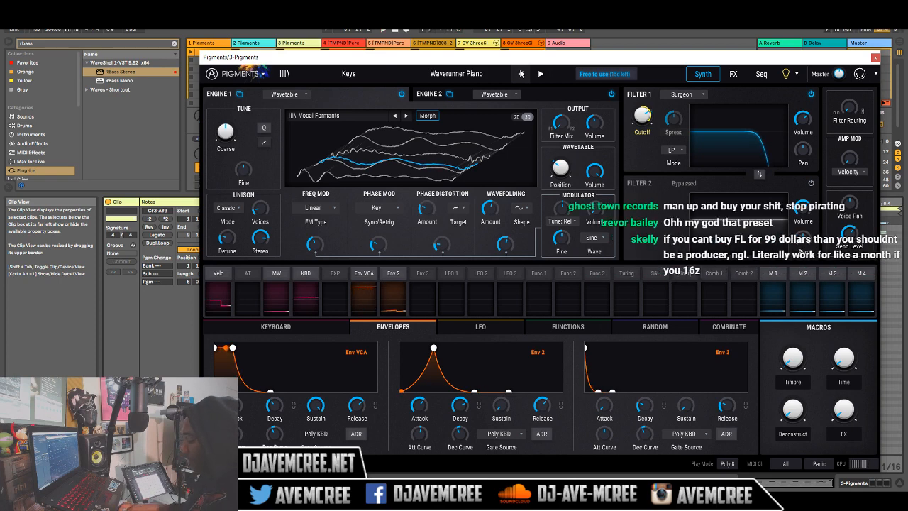
Delete the recorded clip on the third Pigments track and undo the last change.
{"action": "key", "text": "Delete"}
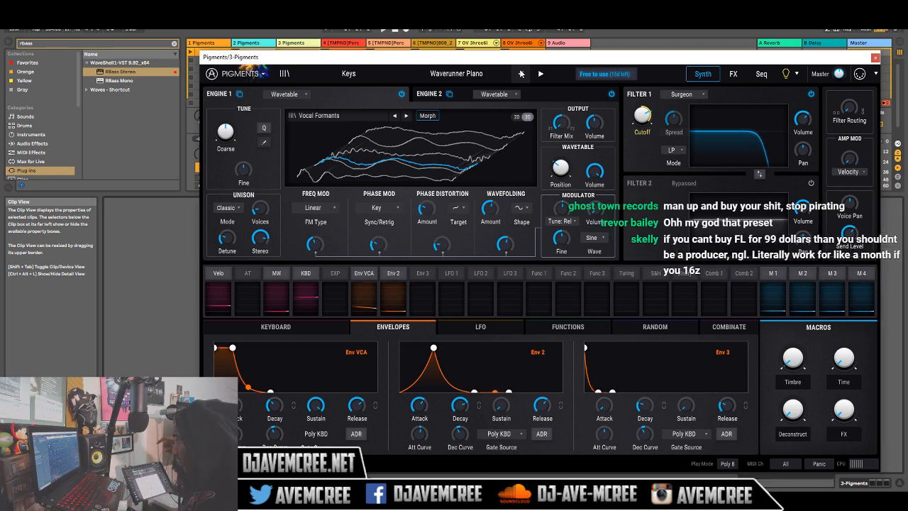
{"action": "key", "text": "ctrl+z"}
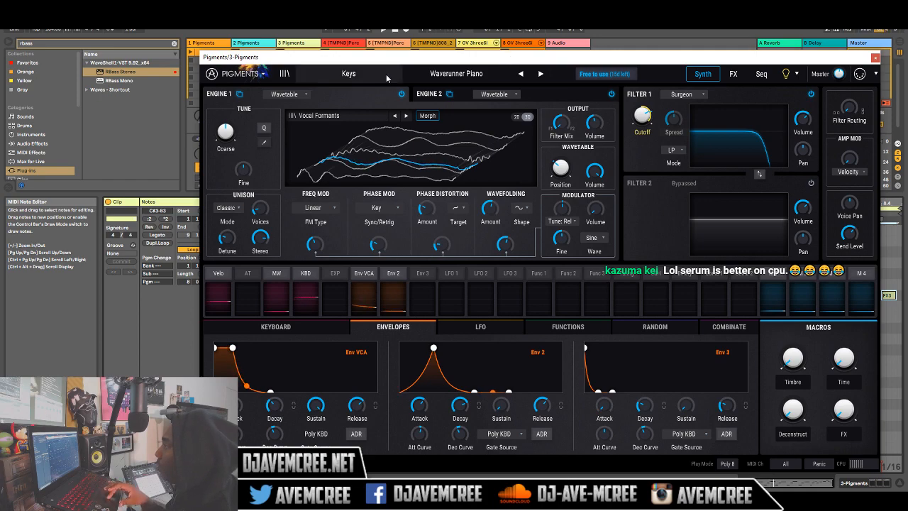
Uncover the note editor and shift the F#3 notes near beats 4.2 and 3.2 slightly earlier onto the grid.
{"action": "left_click_drag", "start_coordinate": [424, 62], "coordinate": [824, 56]}
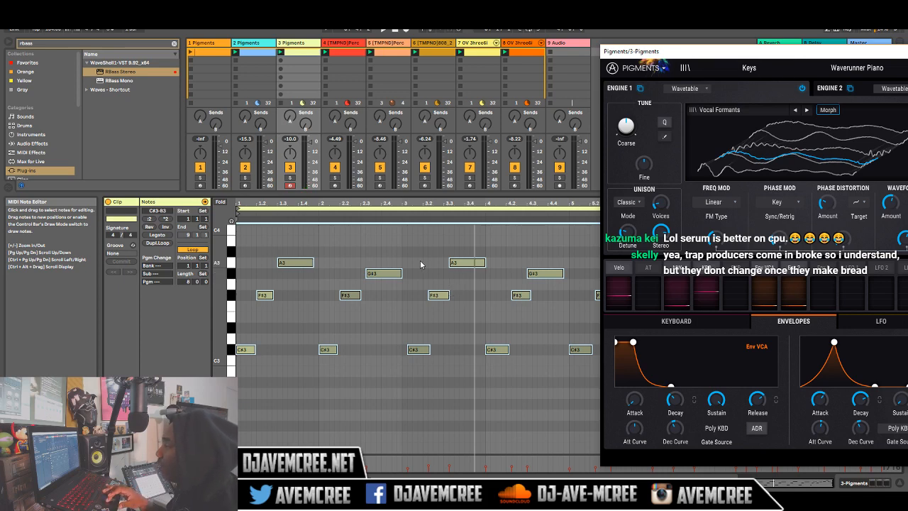
{"action": "left_click", "coordinate": [519, 296]}
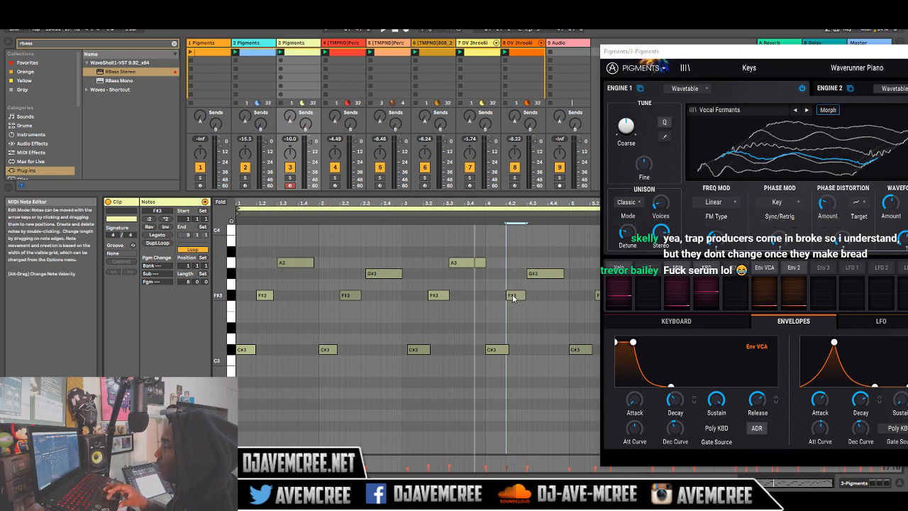
{"action": "left_click", "coordinate": [437, 297]}
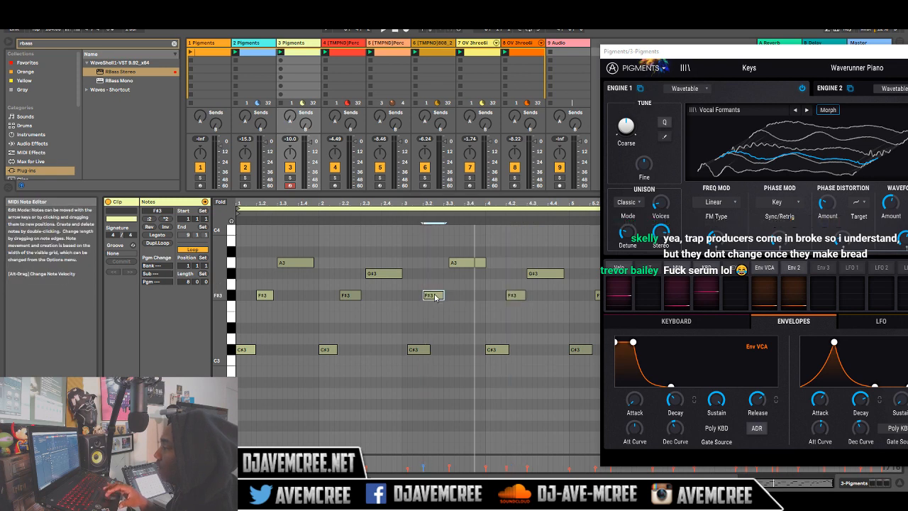
Shift the C#3 note at beat 3, the G#3 near 2.3 and the A3 near 3.3 slightly earlier onto the grid.
{"action": "left_click", "coordinate": [416, 350]}
{"action": "left_click_drag", "start_coordinate": [418, 352], "coordinate": [416, 355]}
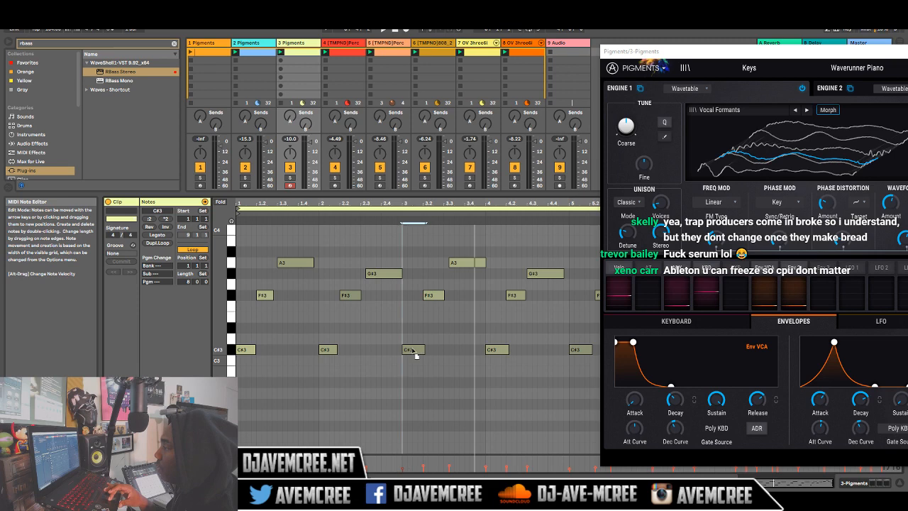
{"action": "key", "text": "space"}
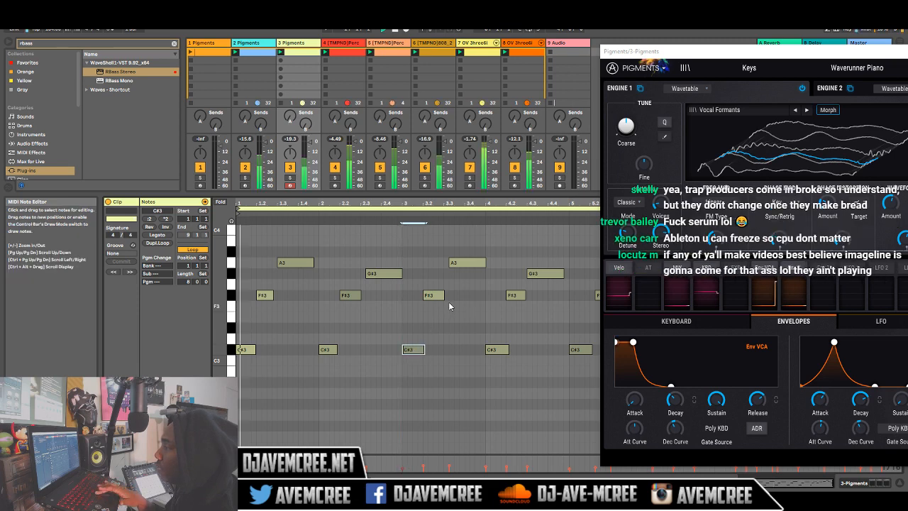
{"action": "left_click", "coordinate": [392, 274]}
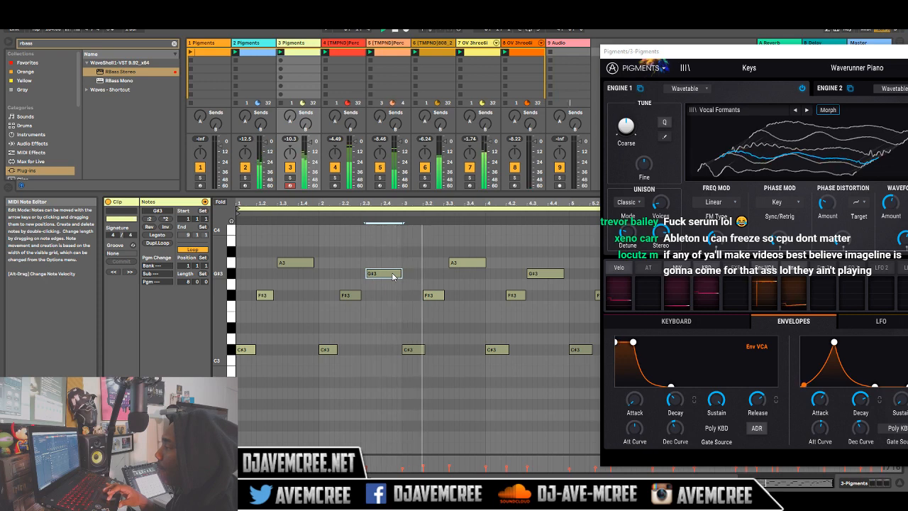
{"action": "left_click_drag", "start_coordinate": [393, 276], "coordinate": [390, 277]}
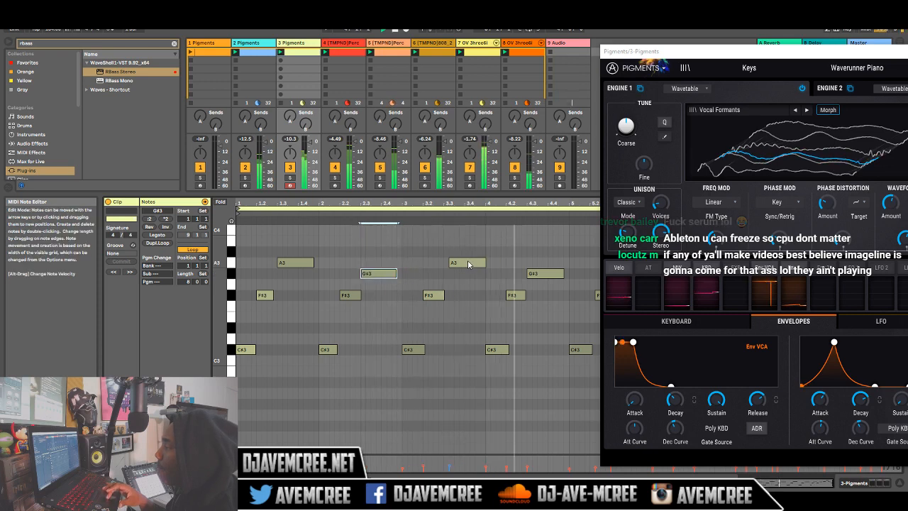
{"action": "left_click_drag", "start_coordinate": [468, 264], "coordinate": [462, 266]}
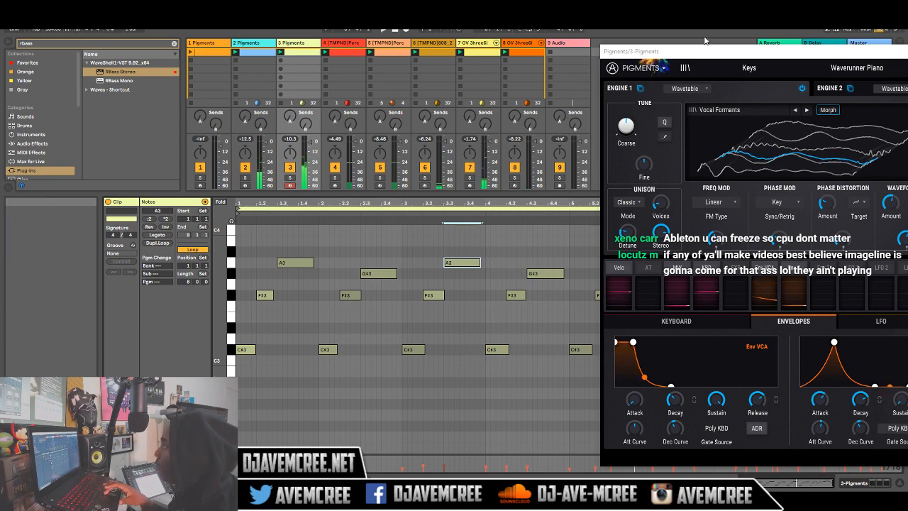
On the third Pigments track, compare the two synth engines, leave only Engine 2 switched on, and close the synth window.
{"action": "left_click_drag", "start_coordinate": [705, 56], "coordinate": [171, 66]}
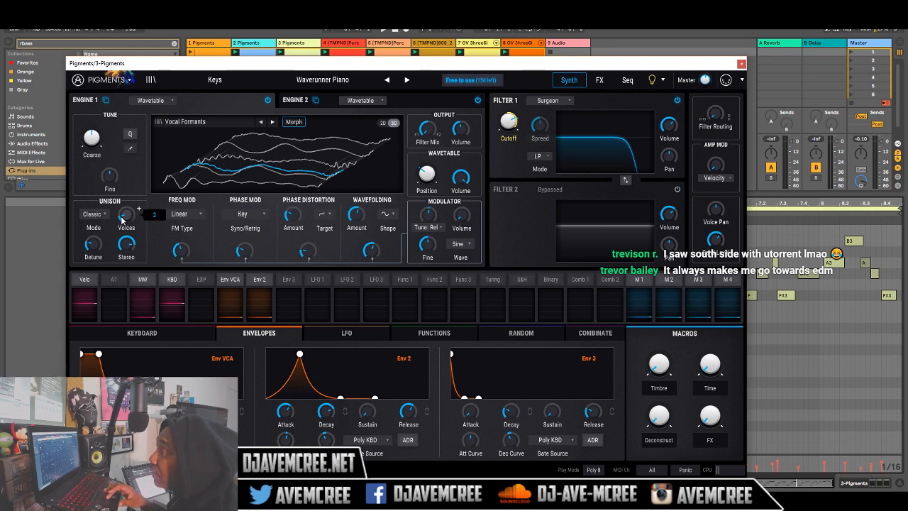
{"action": "left_click", "coordinate": [327, 106]}
{"action": "left_click", "coordinate": [478, 100]}
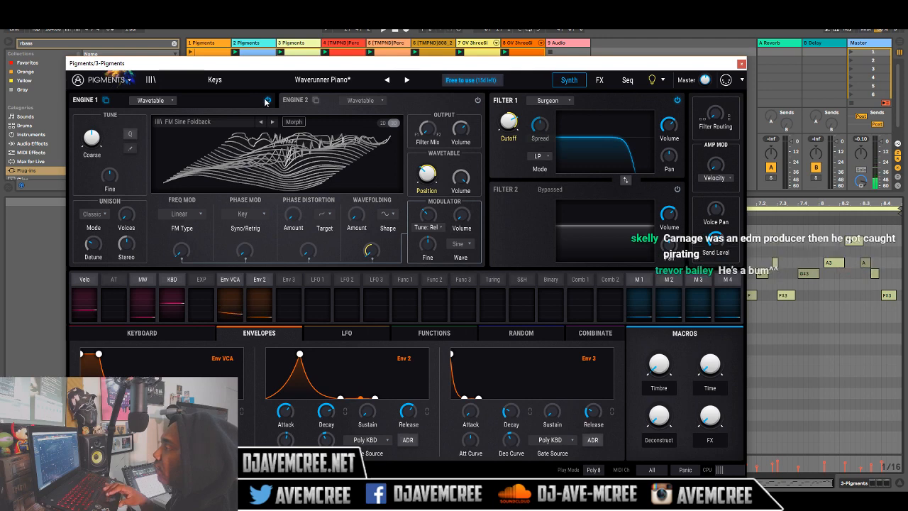
{"action": "left_click", "coordinate": [477, 100]}
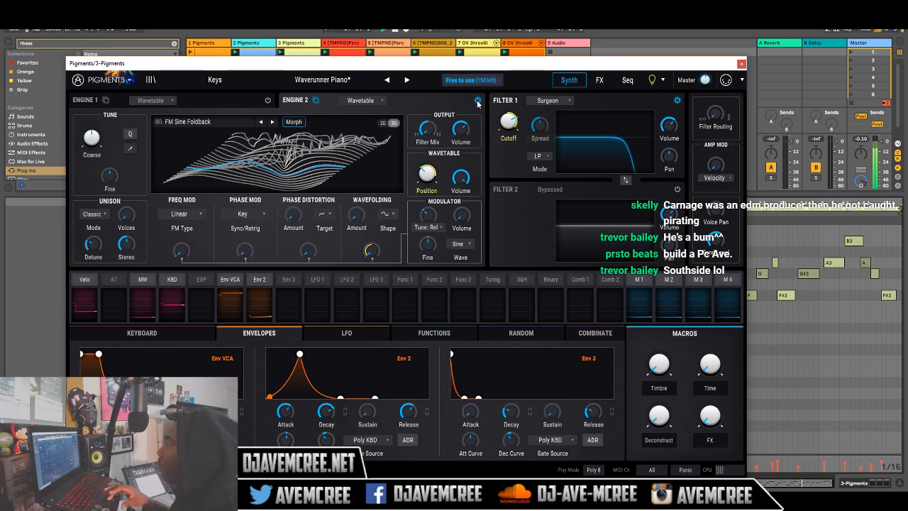
{"action": "left_click", "coordinate": [741, 65]}
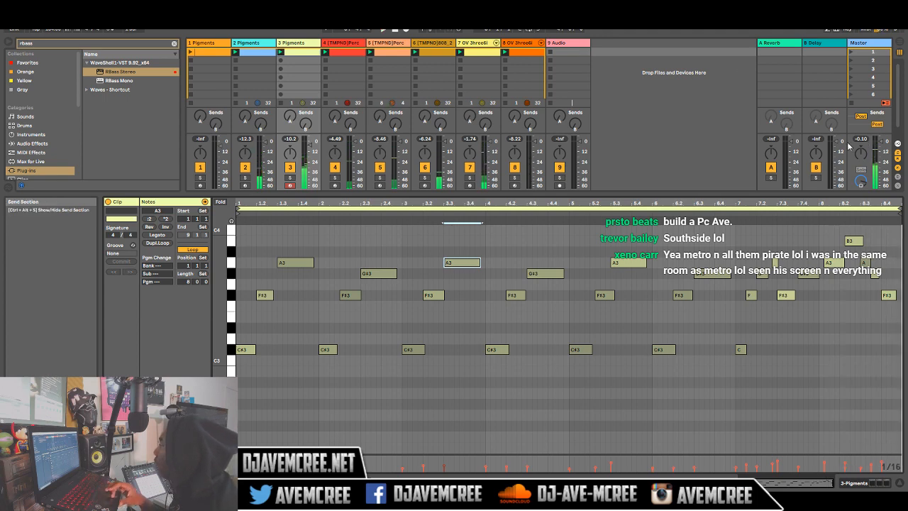
Nudge the B3 near 8.2, the A3 near bar 8, the F#3 near 5.2 and the short A3 after 7.2 slightly earlier.
{"action": "left_click", "coordinate": [850, 245]}
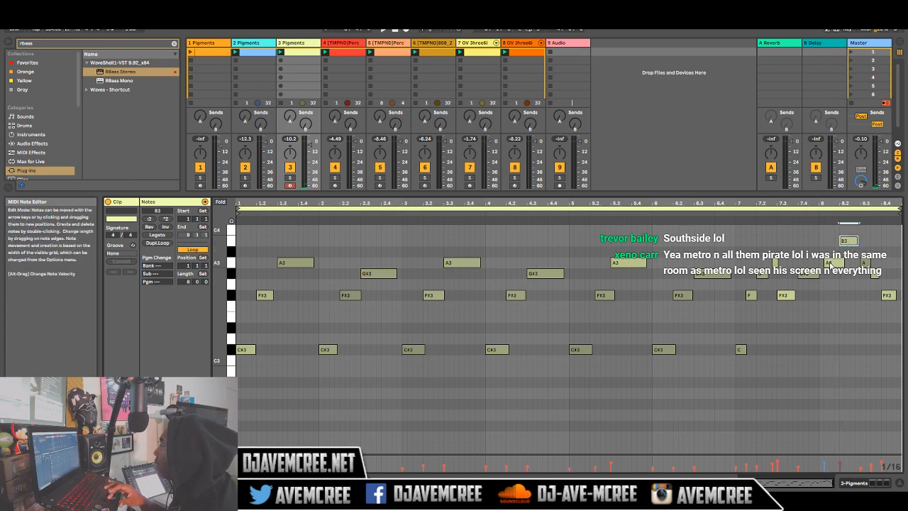
{"action": "left_click_drag", "start_coordinate": [835, 265], "coordinate": [828, 263]}
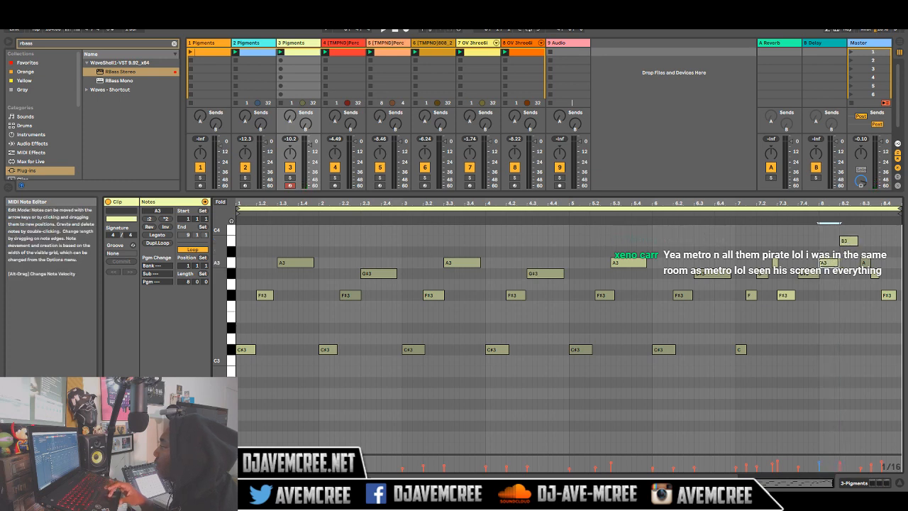
{"action": "key", "text": "space"}
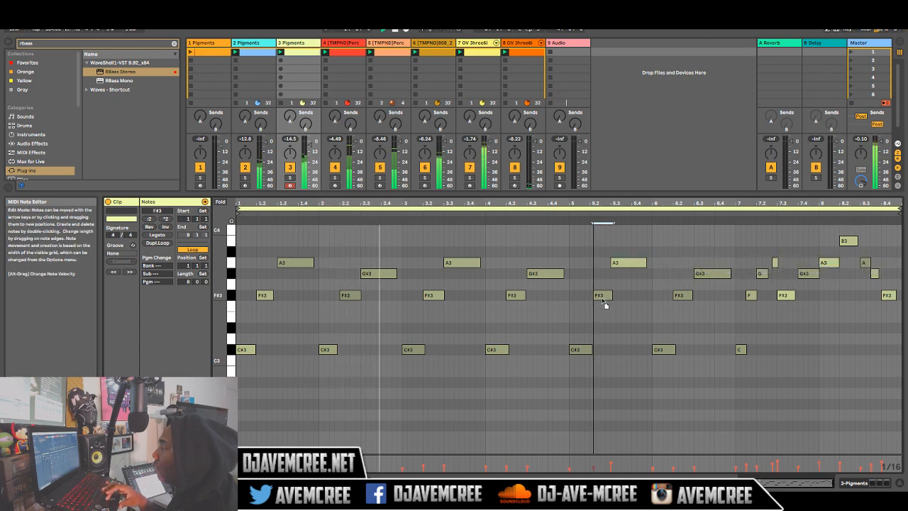
{"action": "left_click_drag", "start_coordinate": [606, 296], "coordinate": [600, 300]}
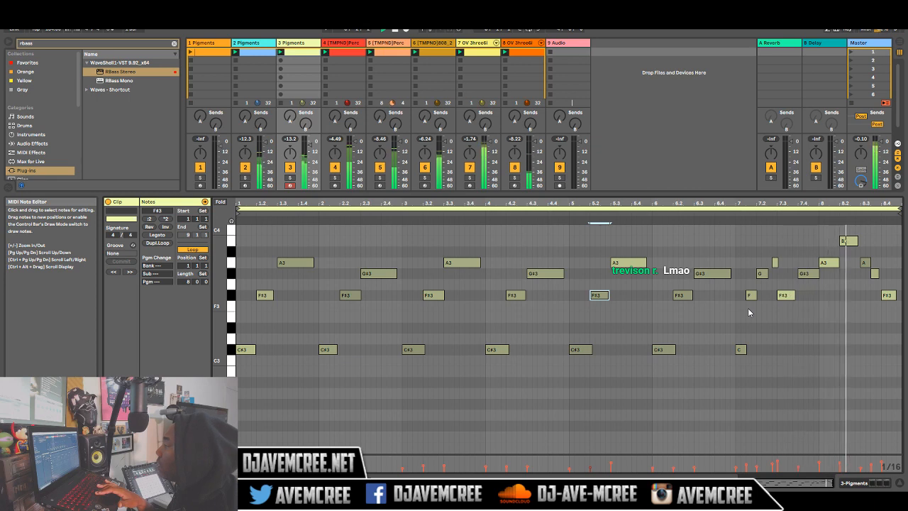
{"action": "left_click", "coordinate": [774, 263]}
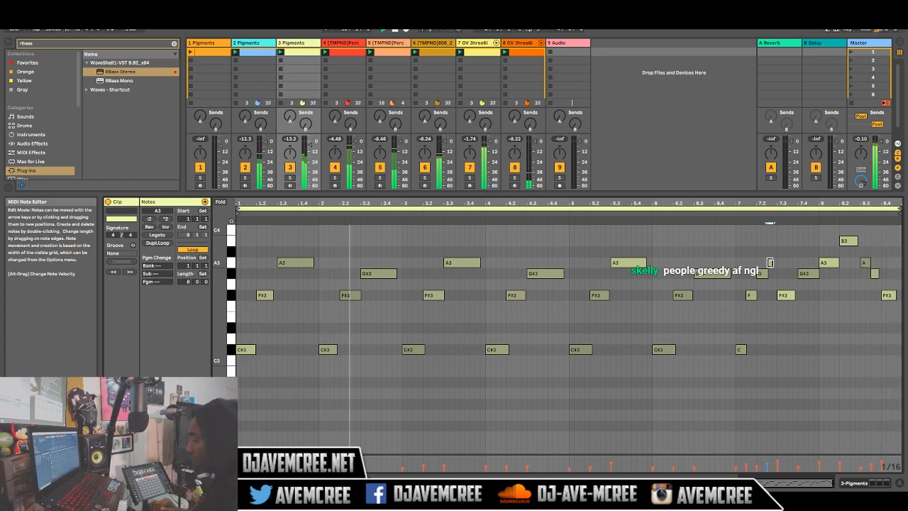
Save the Live set as "Traptendo- Dark Pigments" in the Trap Camp- Drumma Ableton Project folder.
{"action": "key", "text": "ctrl+s"}
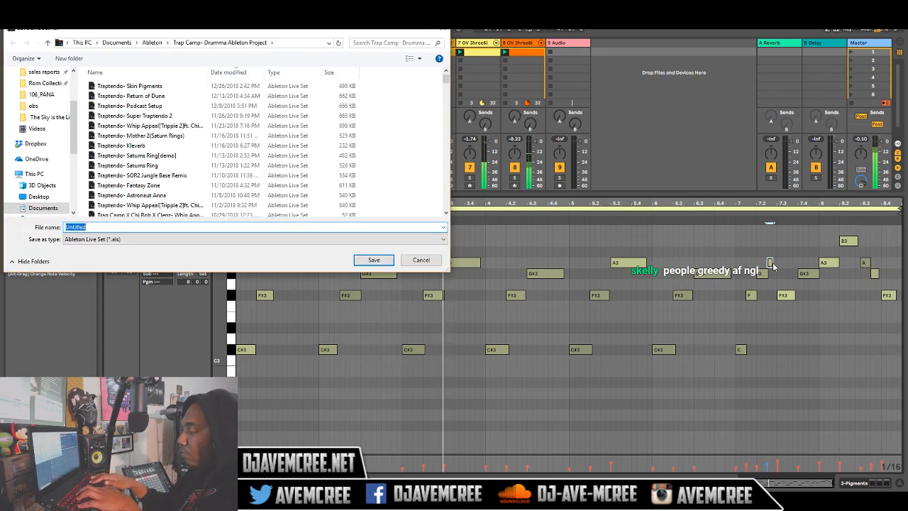
{"action": "type", "text": "Traptendo-"}
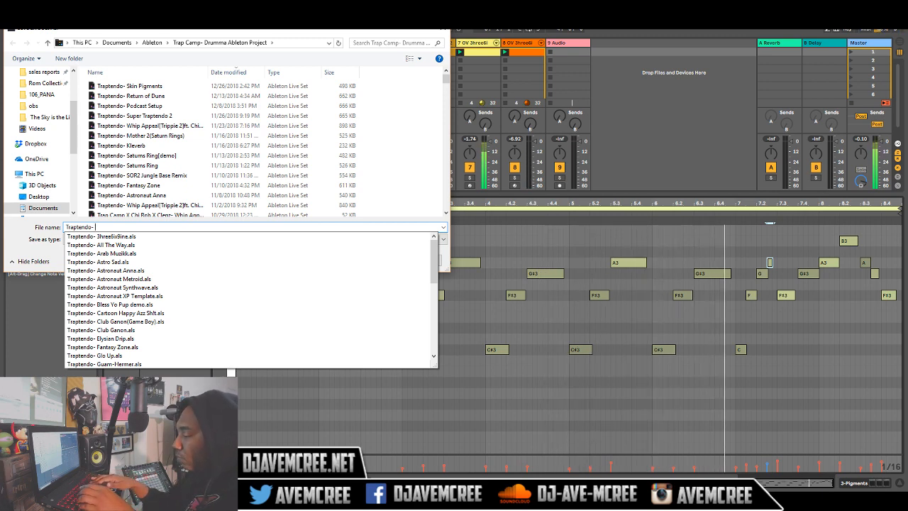
{"action": "type", "text": "Da"}
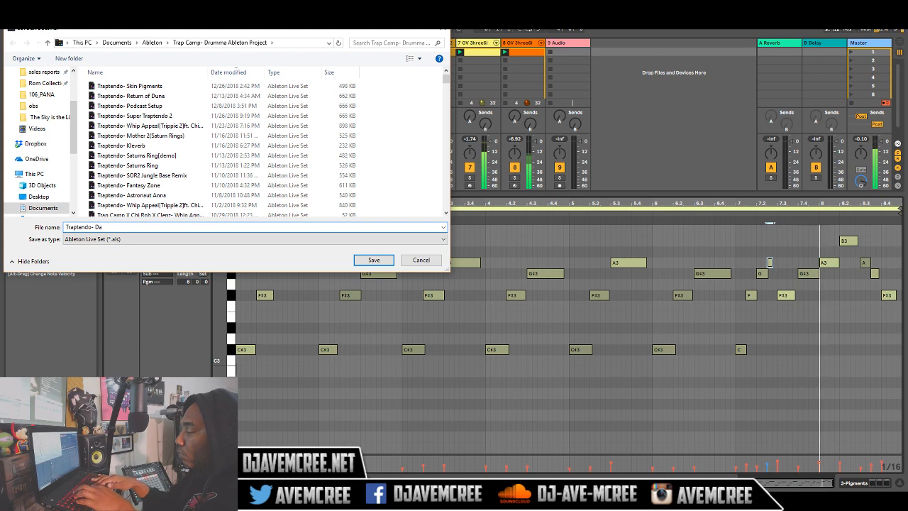
{"action": "type", "text": "rk P"}
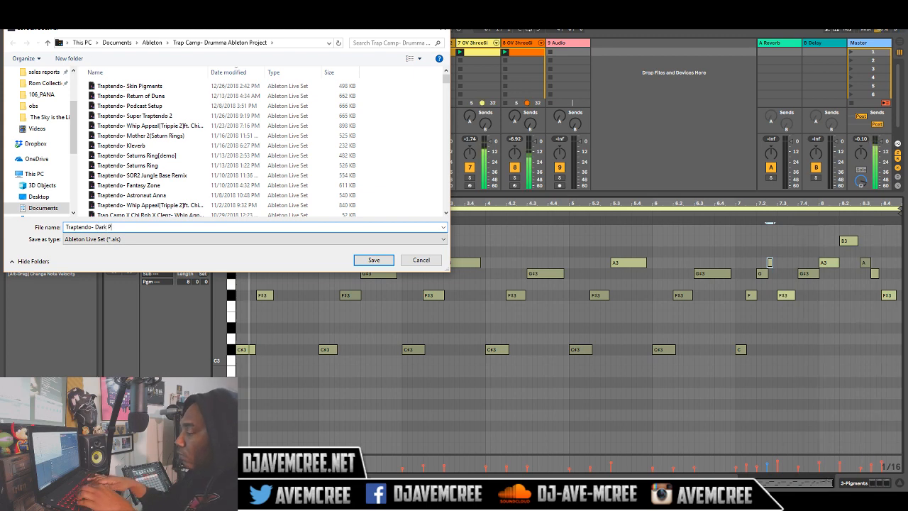
{"action": "type", "text": "igments"}
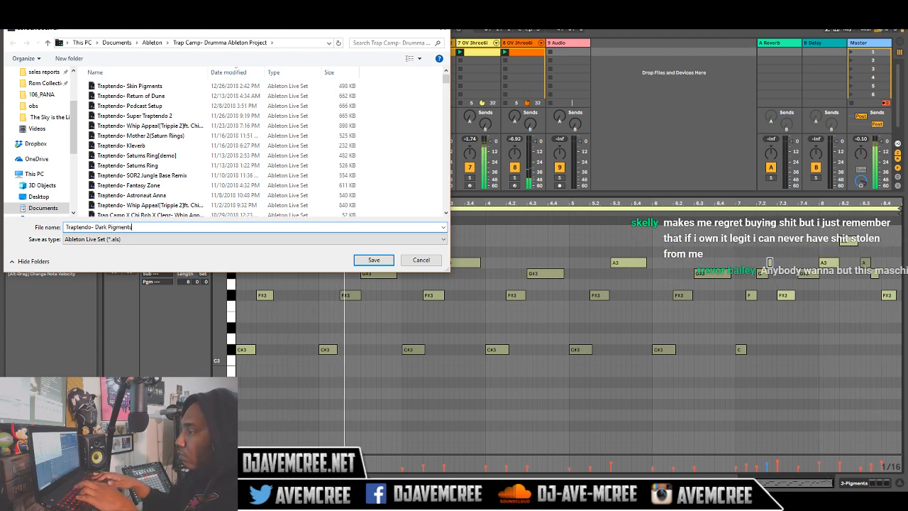
{"action": "key", "text": "Return"}
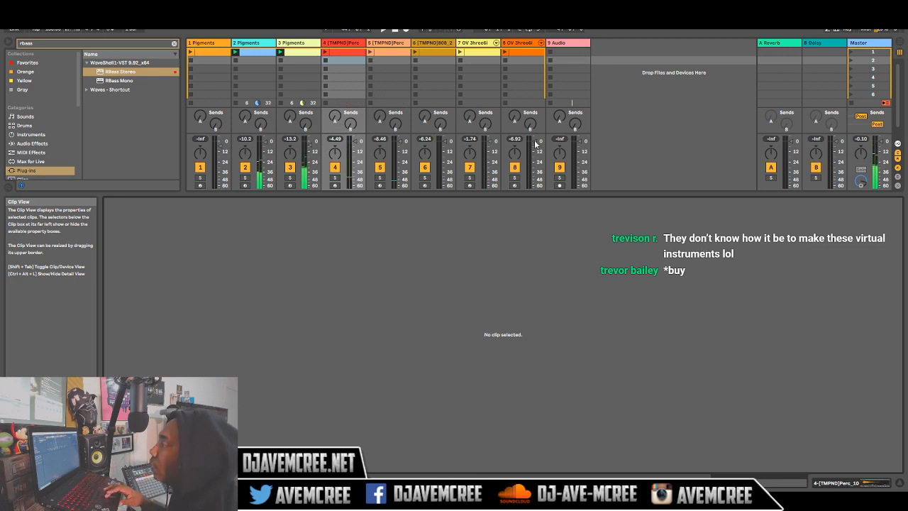
Duplicate the third Pigments track, delete the copied clip, and colour the new track dark blue.
{"action": "right_click", "coordinate": [292, 45]}
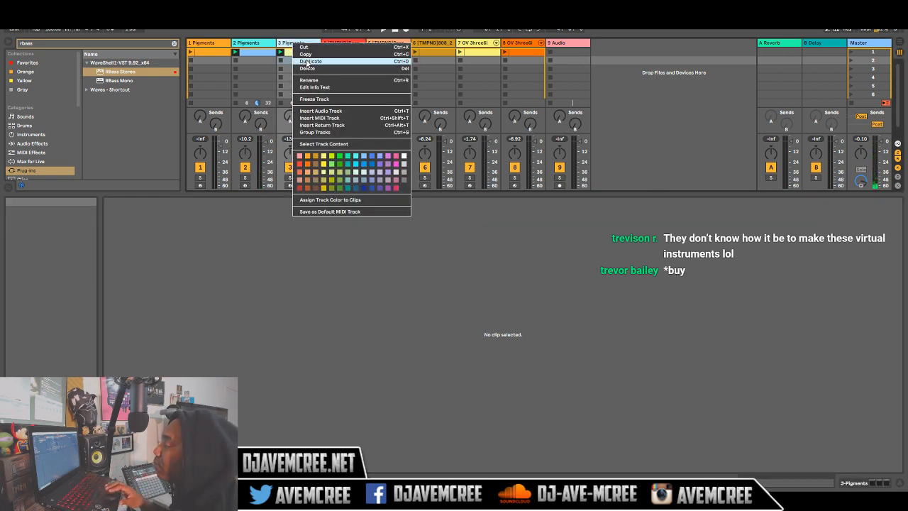
{"action": "left_click", "coordinate": [307, 62]}
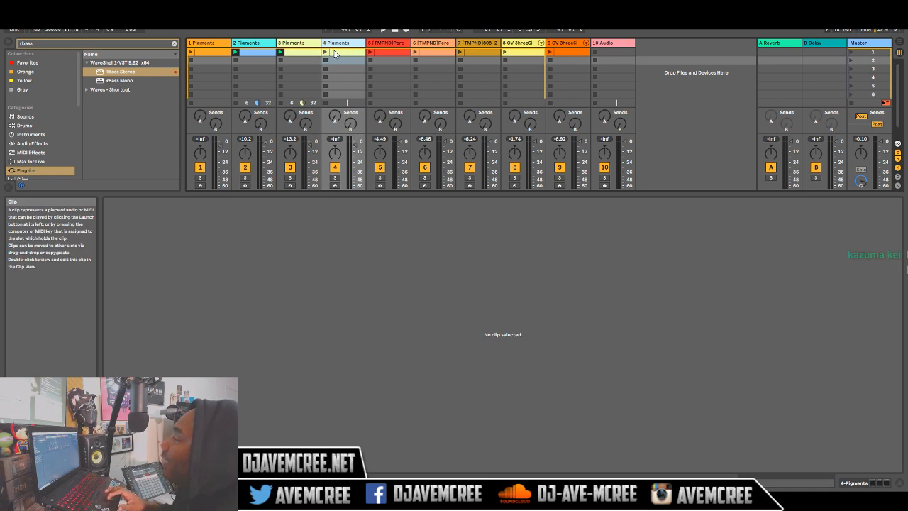
{"action": "left_click", "coordinate": [336, 53]}
{"action": "key", "text": "Delete"}
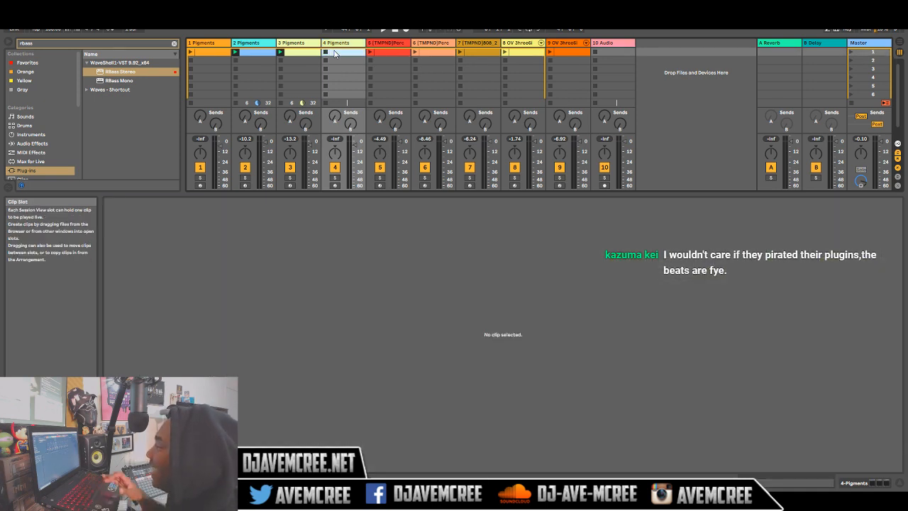
{"action": "right_click", "coordinate": [337, 45]}
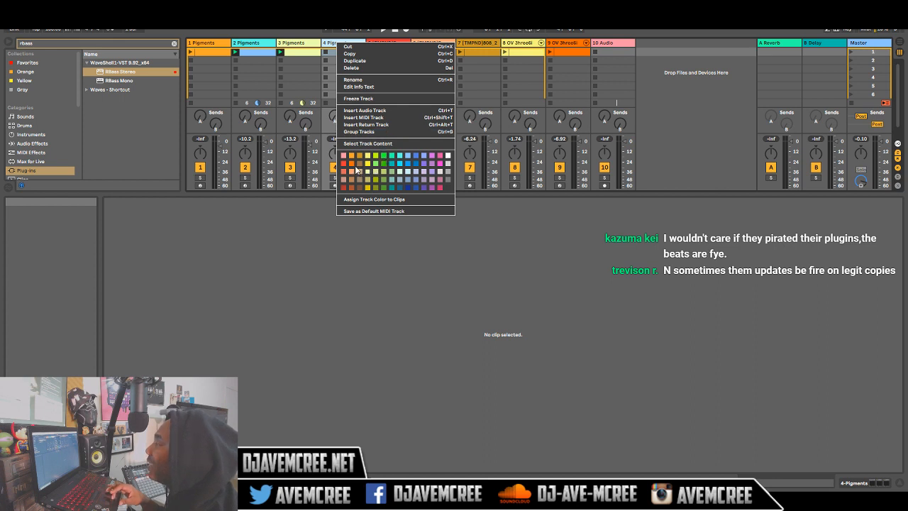
{"action": "left_click", "coordinate": [407, 186]}
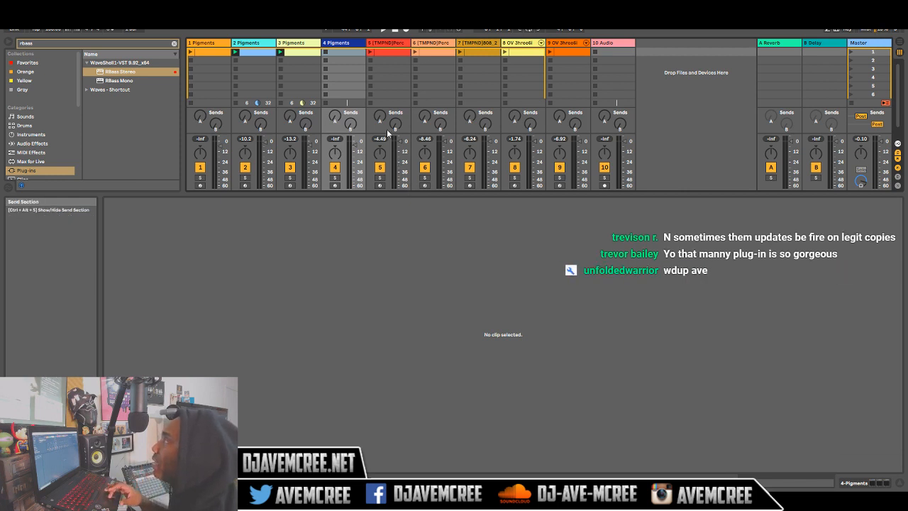
Open Pigments on the fourth track and load the Default preset from the Template category.
{"action": "left_click", "coordinate": [350, 45]}
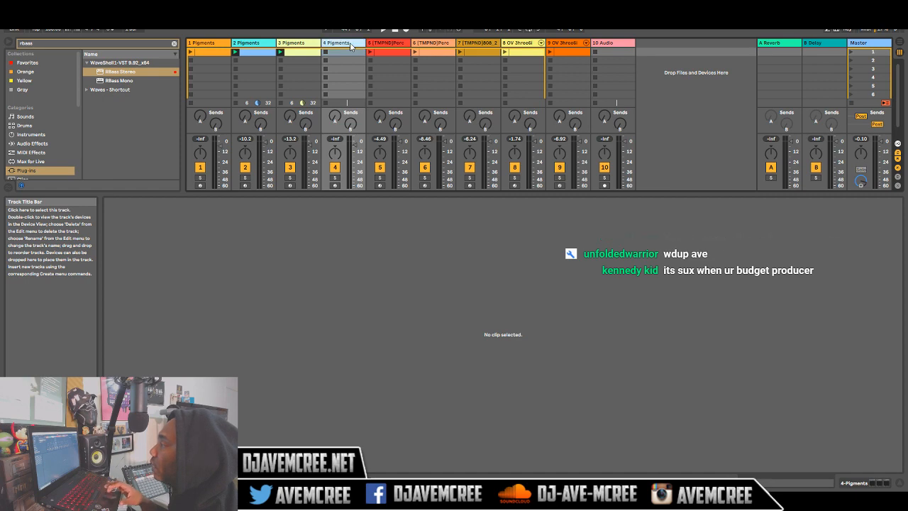
{"action": "double_click", "coordinate": [349, 45]}
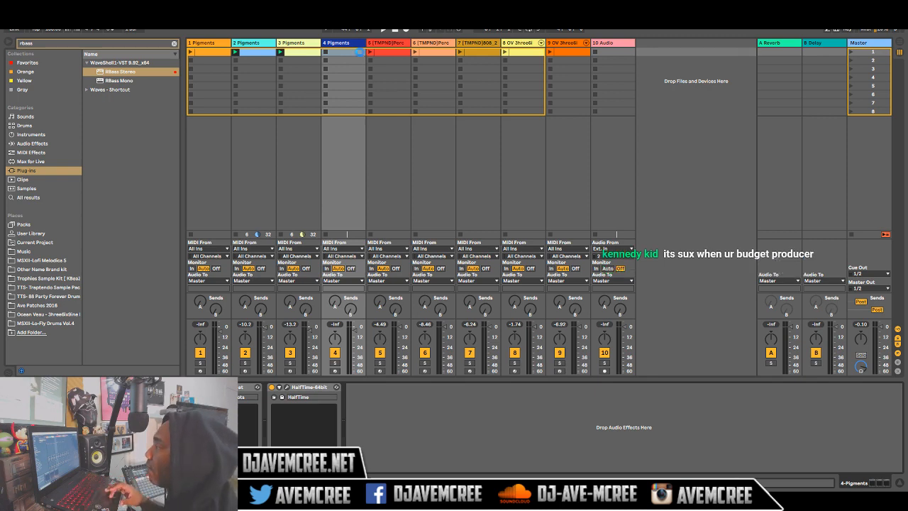
{"action": "left_click", "coordinate": [347, 44]}
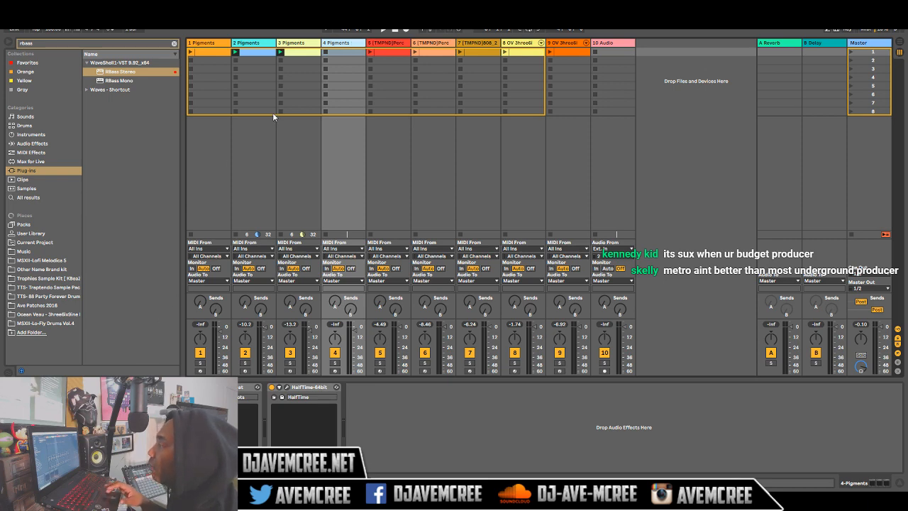
{"action": "left_click", "coordinate": [130, 387]}
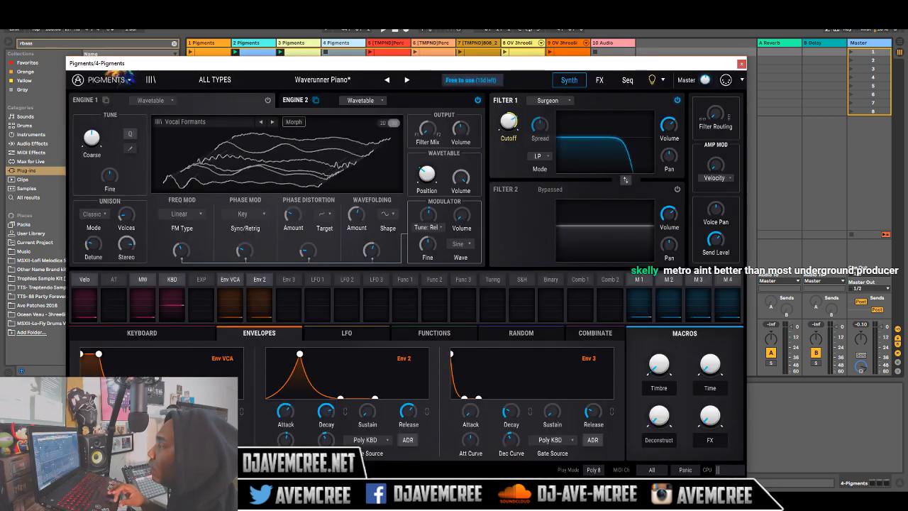
{"action": "left_click_drag", "start_coordinate": [323, 66], "coordinate": [373, 56]}
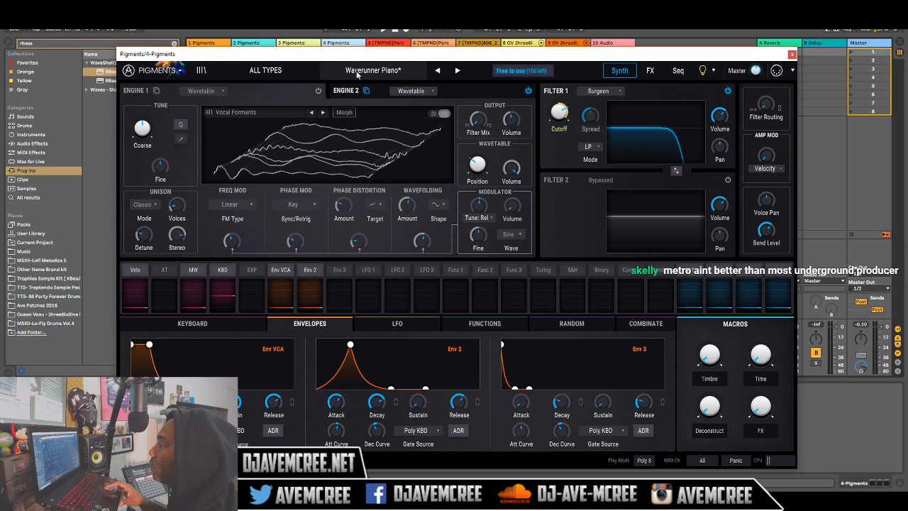
{"action": "left_click", "coordinate": [275, 74]}
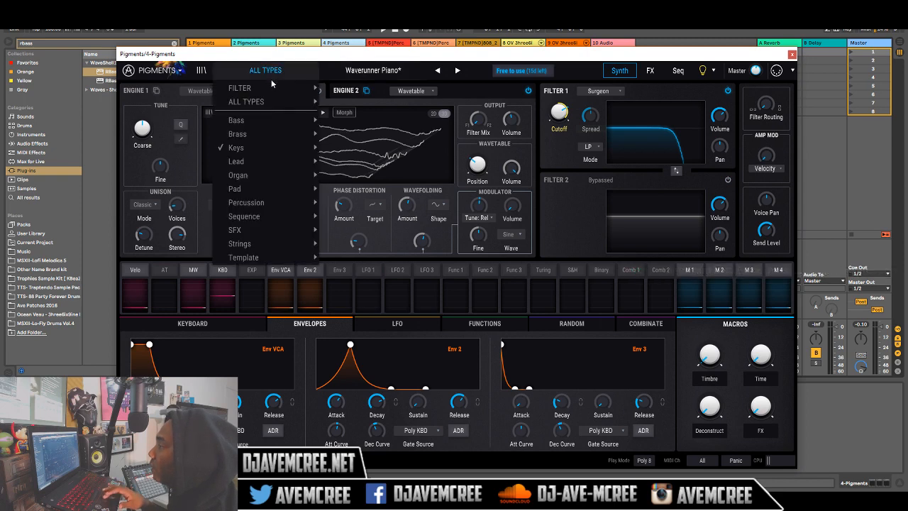
{"action": "mouse_move", "coordinate": [278, 256]}
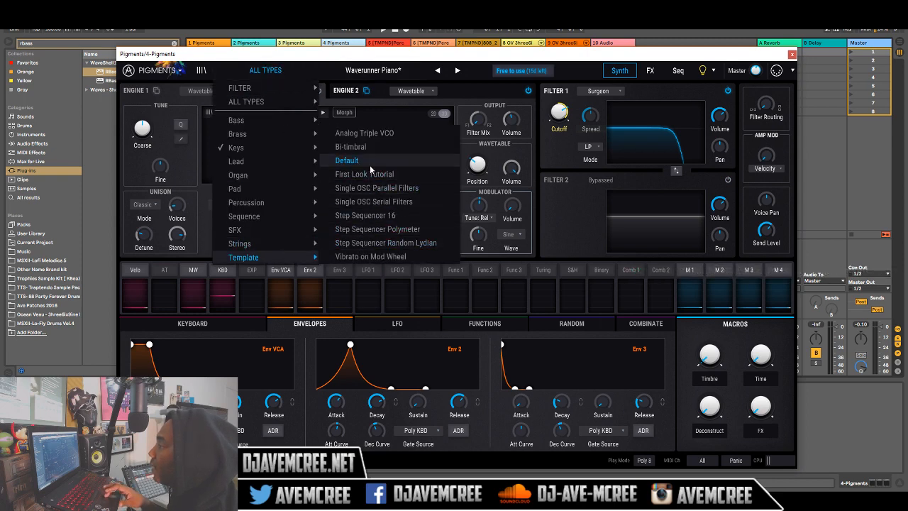
{"action": "left_click", "coordinate": [347, 160]}
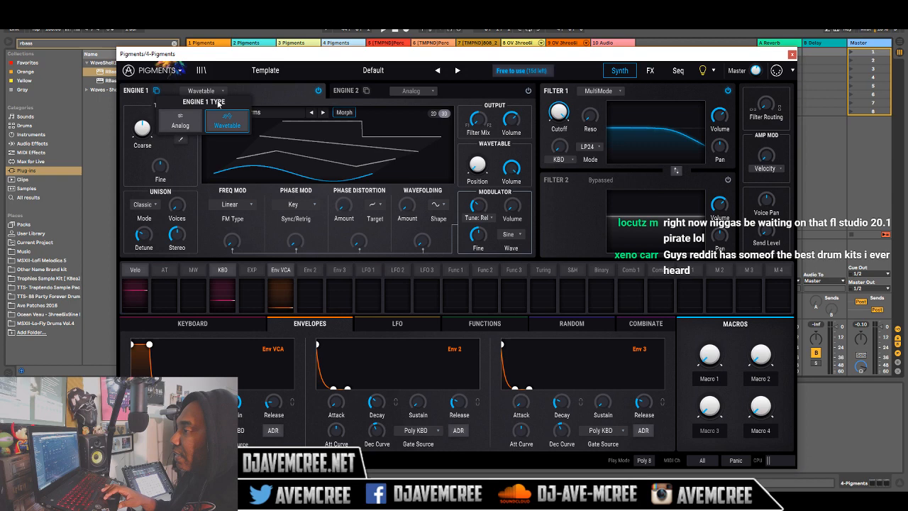
Change Engine 1 to the Analog type and set oscillator 1's coarse tuning to -12 semitones.
{"action": "left_click", "coordinate": [180, 122]}
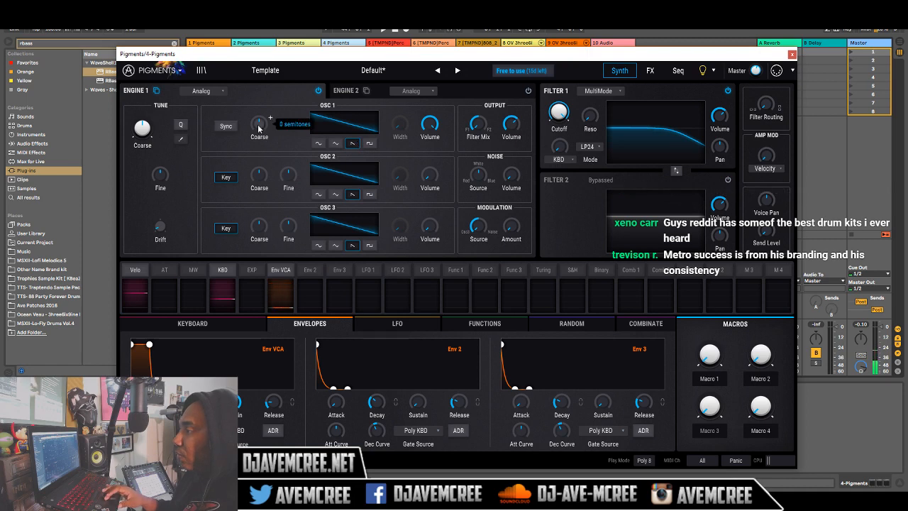
{"action": "left_click_drag", "start_coordinate": [259, 126], "coordinate": [259, 128]}
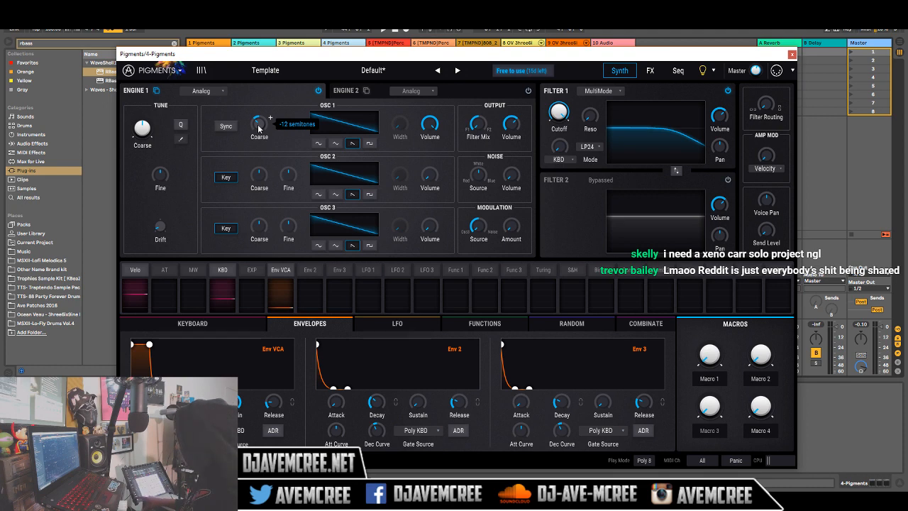
Move the last note of the fourth track's clip earlier to meet the preceding note, and extend it to the clip's end.
{"action": "key", "text": "shift+Tab"}
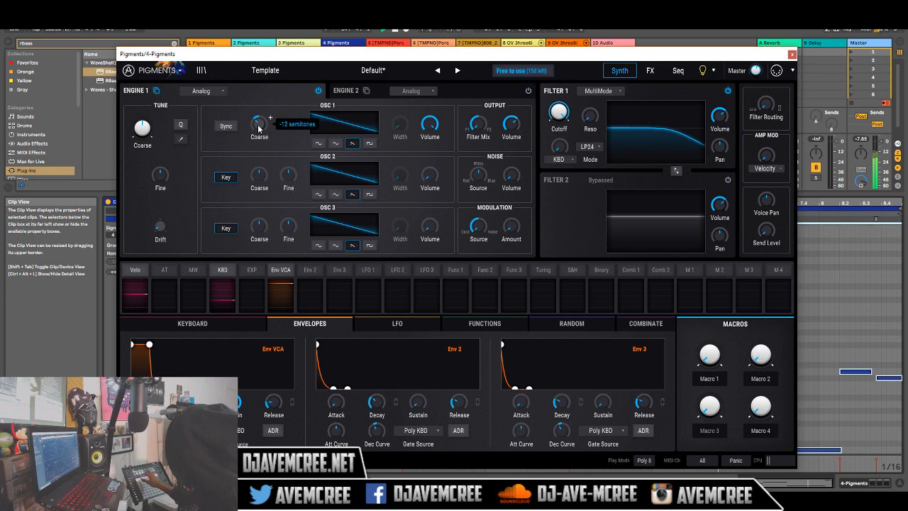
{"action": "key", "text": "Left"}
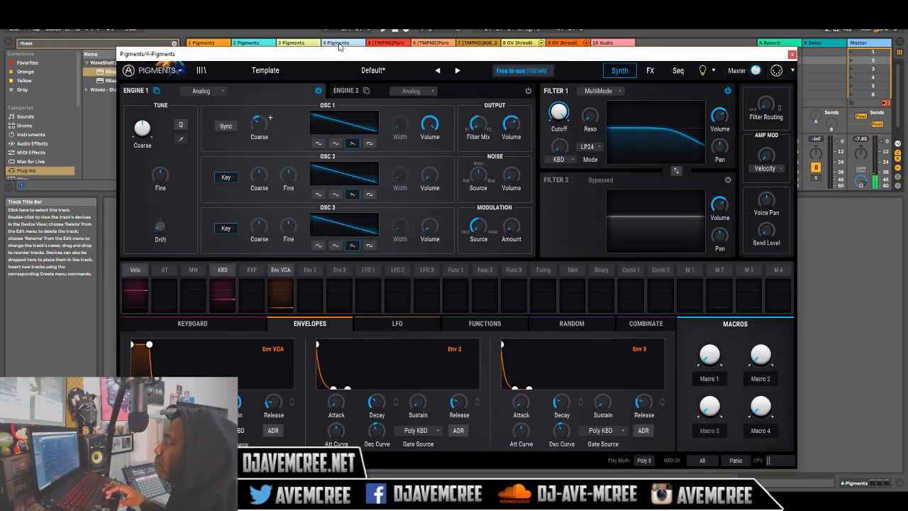
{"action": "left_click_drag", "start_coordinate": [345, 62], "coordinate": [352, 83]}
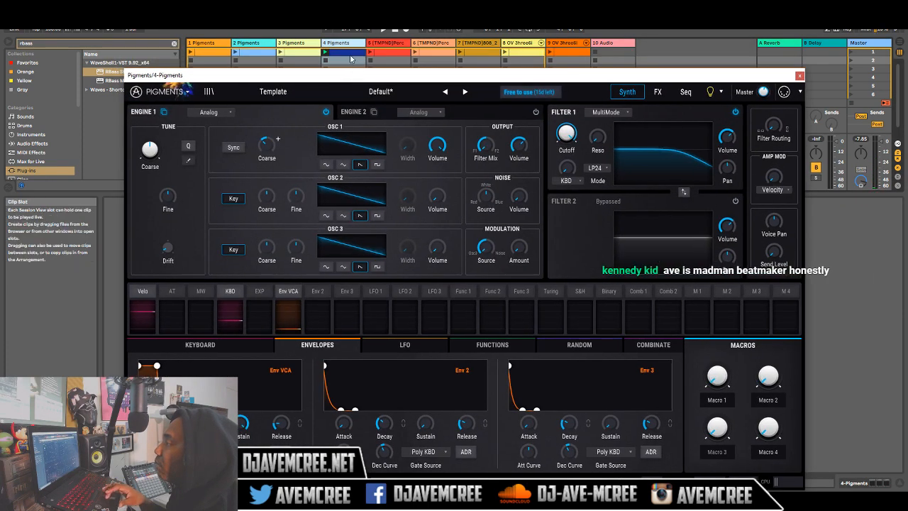
{"action": "left_click", "coordinate": [350, 58]}
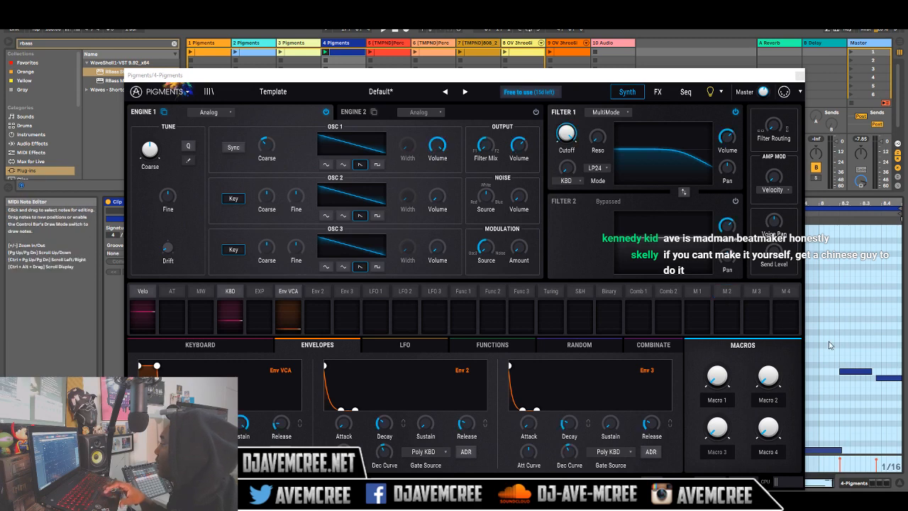
{"action": "left_click", "coordinate": [893, 378]}
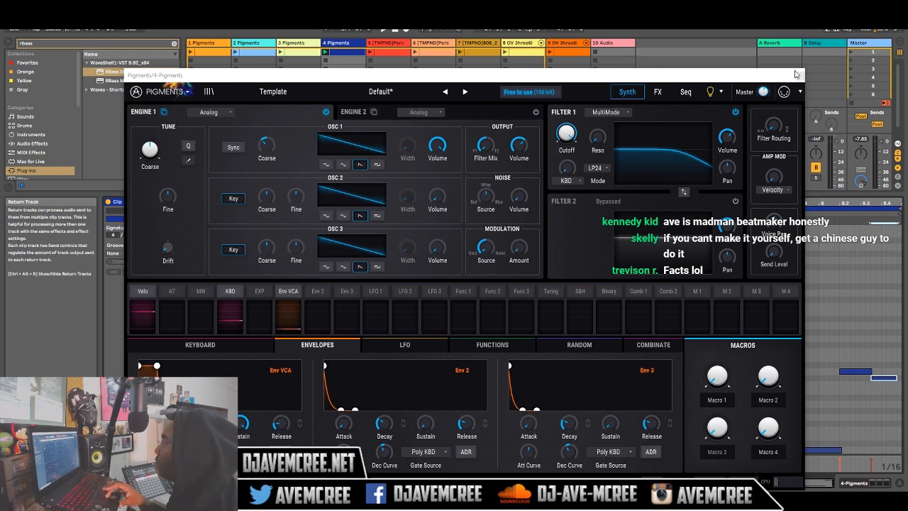
{"action": "left_click", "coordinate": [800, 75]}
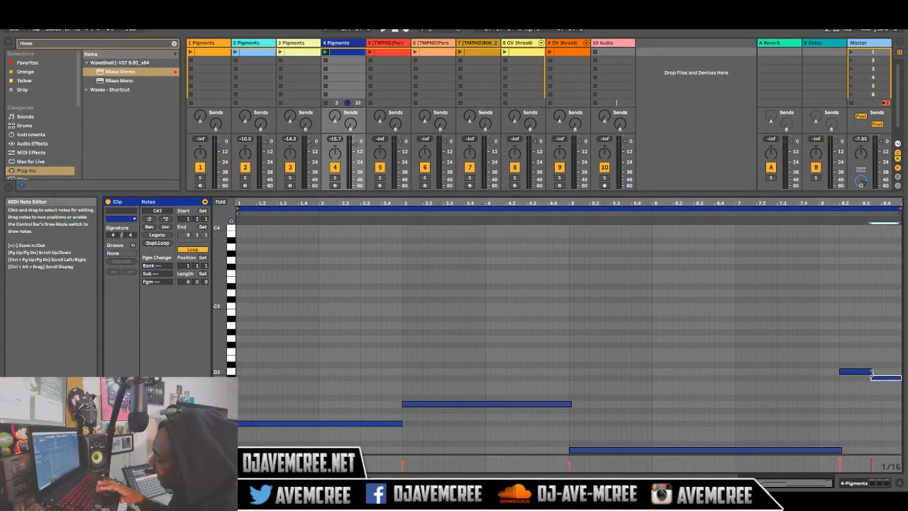
Play the fourth track's clip, reopen its Pigments instrument, and lower Filter 1's cutoff to 379 Hz.
{"action": "key", "text": "space"}
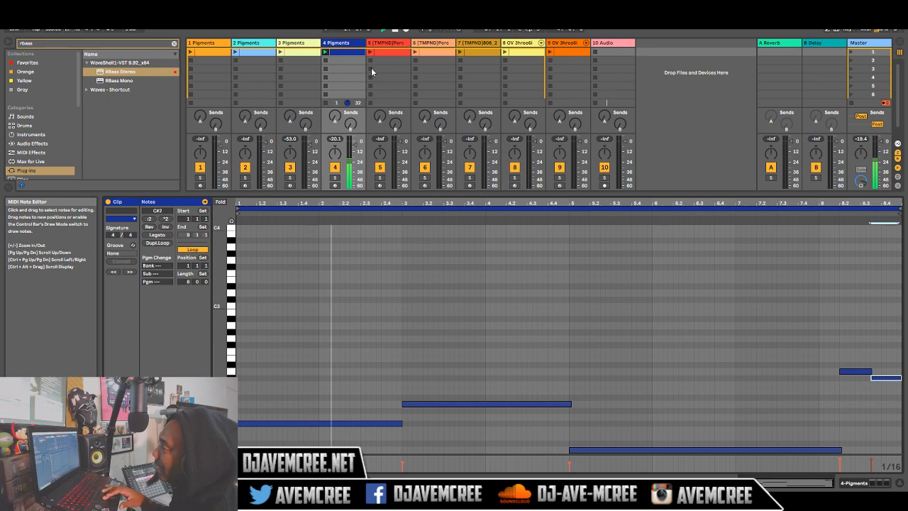
{"action": "left_click", "coordinate": [346, 44]}
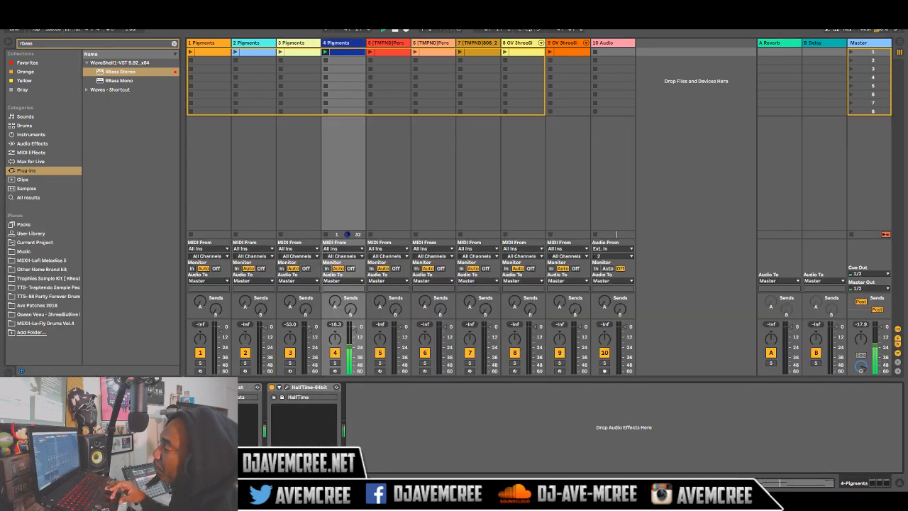
{"action": "left_click", "coordinate": [33, 387]}
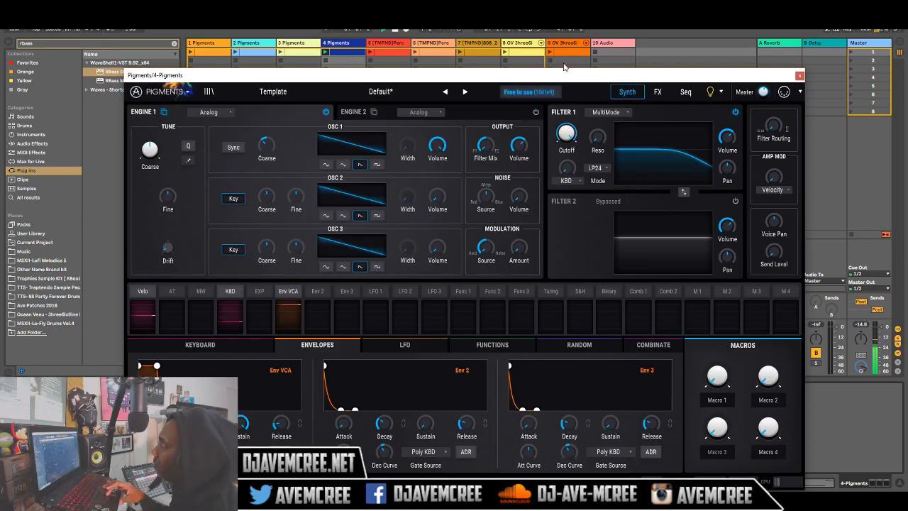
{"action": "left_click_drag", "start_coordinate": [558, 78], "coordinate": [569, 53]}
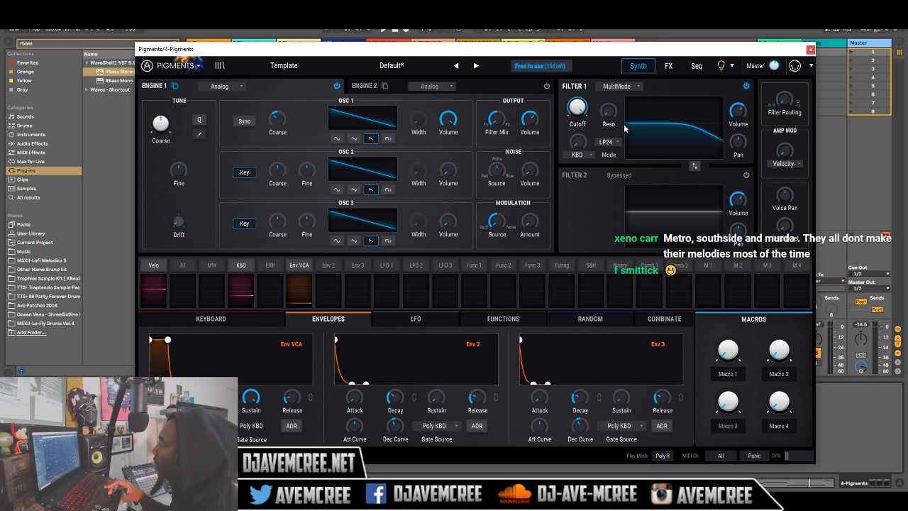
{"action": "mouse_move", "coordinate": [582, 112]}
{"action": "left_click_drag", "start_coordinate": [580, 109], "coordinate": [580, 170]}
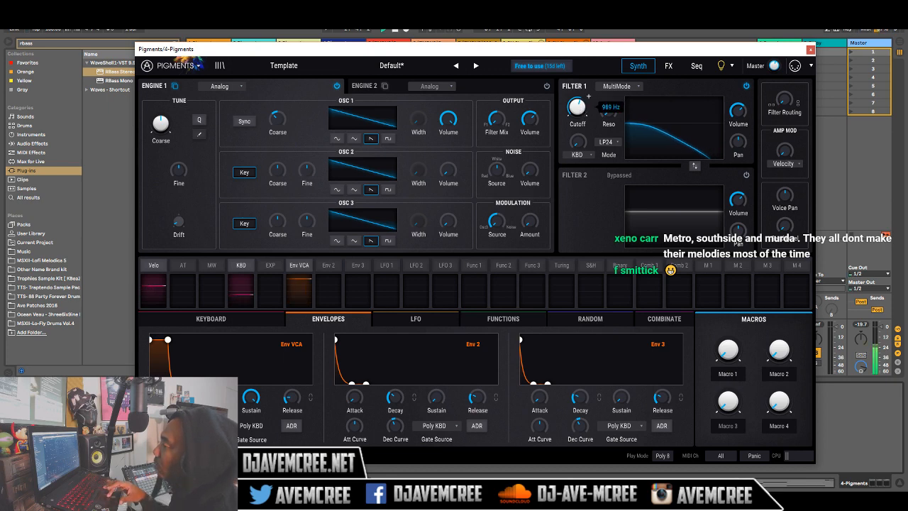
{"action": "left_click_drag", "start_coordinate": [579, 110], "coordinate": [582, 111]}
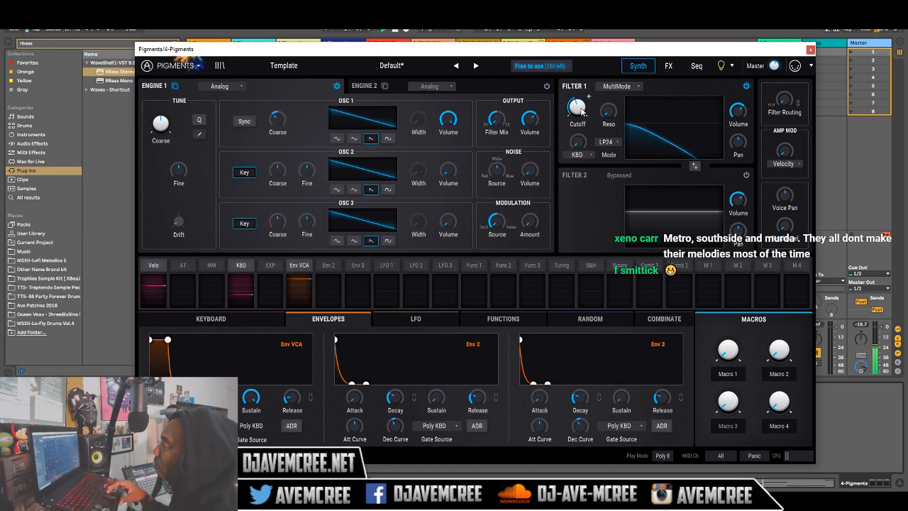
{"action": "mouse_move", "coordinate": [582, 111]}
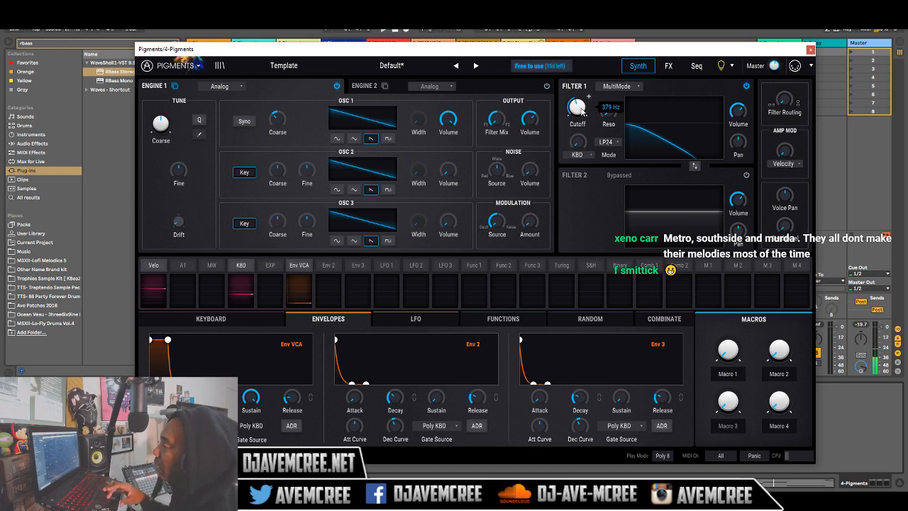
Try some noise with a sine wave on oscillator 2 and a square wave on oscillator 1.
{"action": "mouse_move", "coordinate": [534, 164]}
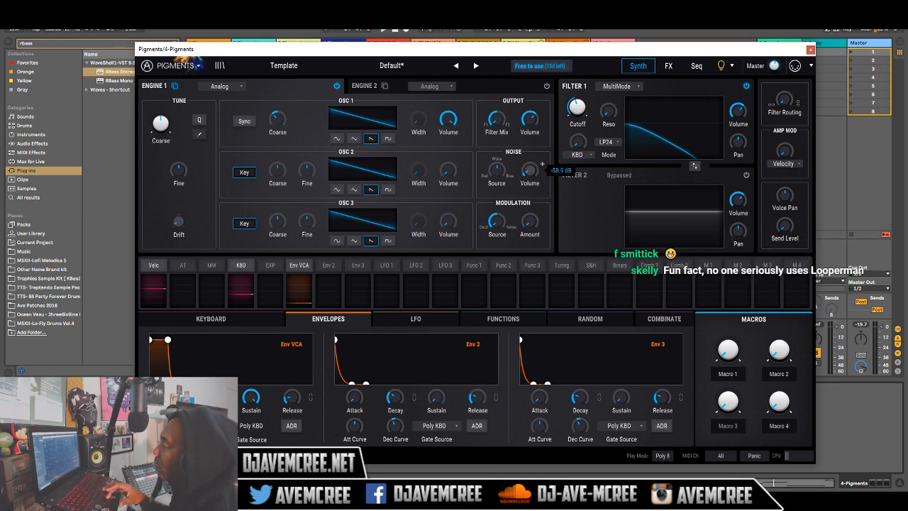
{"action": "left_click", "coordinate": [337, 189]}
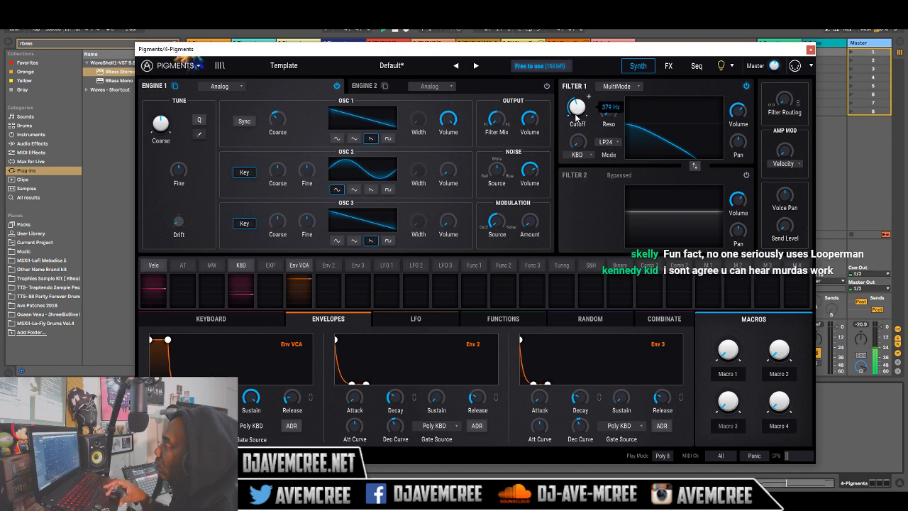
{"action": "mouse_move", "coordinate": [577, 107]}
{"action": "left_mouse_down"}
{"action": "mouse_move", "coordinate": [577, 120]}
{"action": "mouse_move", "coordinate": [578, 102]}
{"action": "left_mouse_up"}
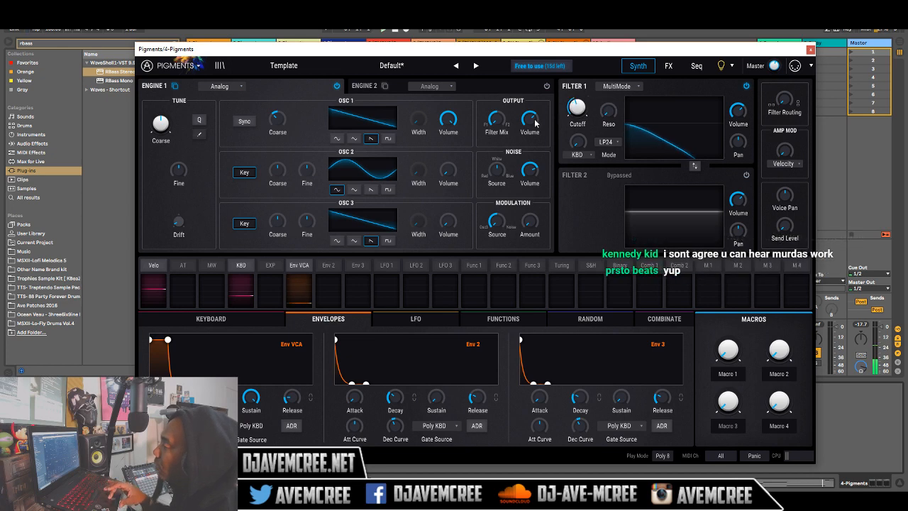
{"action": "left_click", "coordinate": [388, 139]}
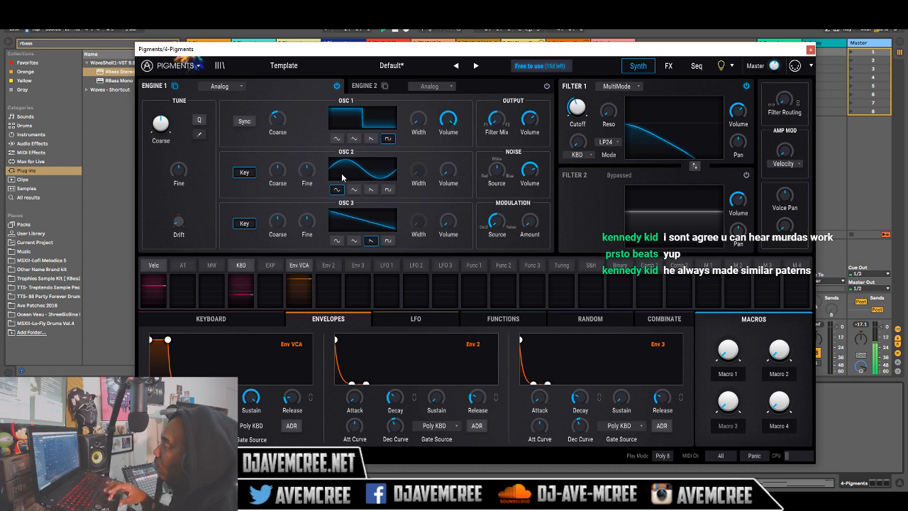
Turn up oscillator 2's volume in place of the noise volume, and enable Sync on oscillator 1.
{"action": "mouse_move", "coordinate": [314, 176]}
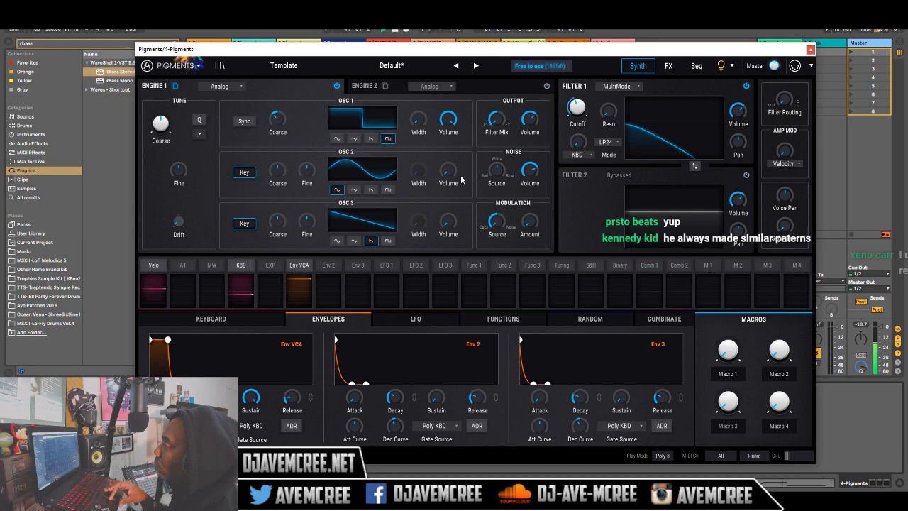
{"action": "mouse_move", "coordinate": [458, 167]}
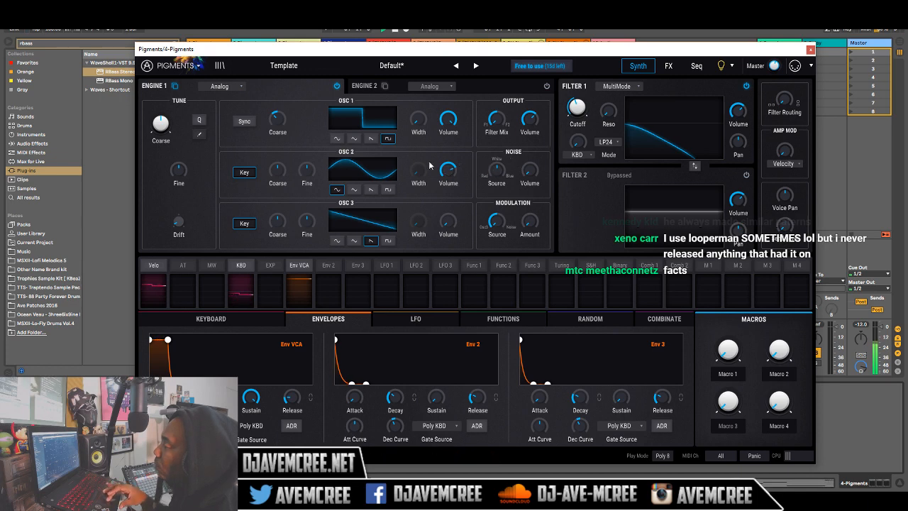
{"action": "mouse_move", "coordinate": [427, 166]}
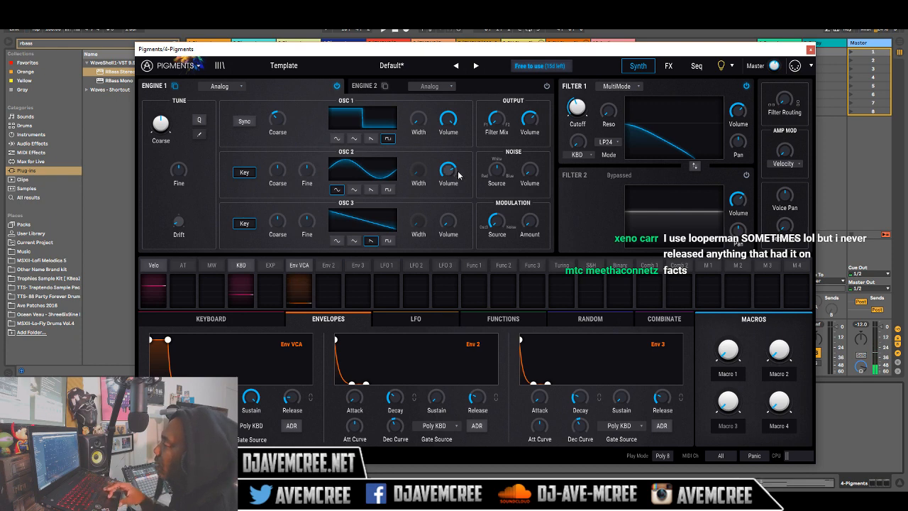
{"action": "left_click", "coordinate": [238, 126]}
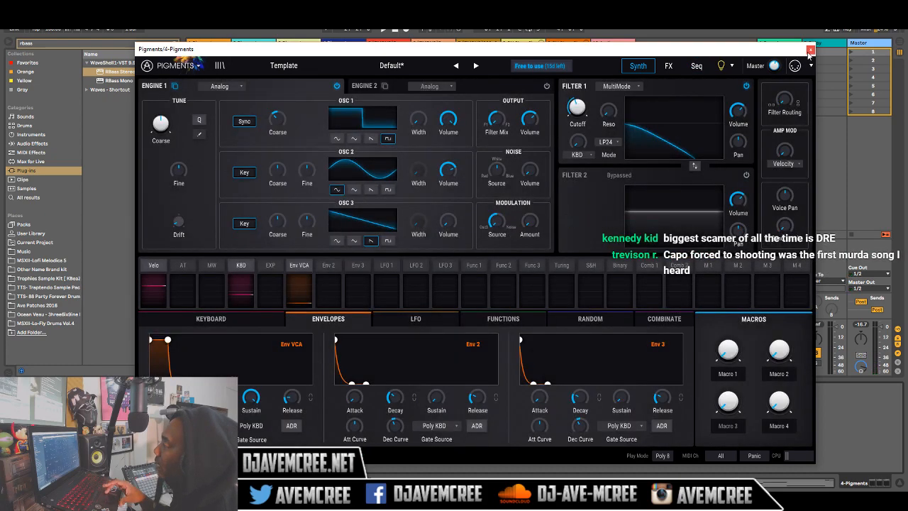
Review the notes in the fourth track's clip, stop playback, and reopen Pigments on that track.
{"action": "left_click", "coordinate": [810, 50]}
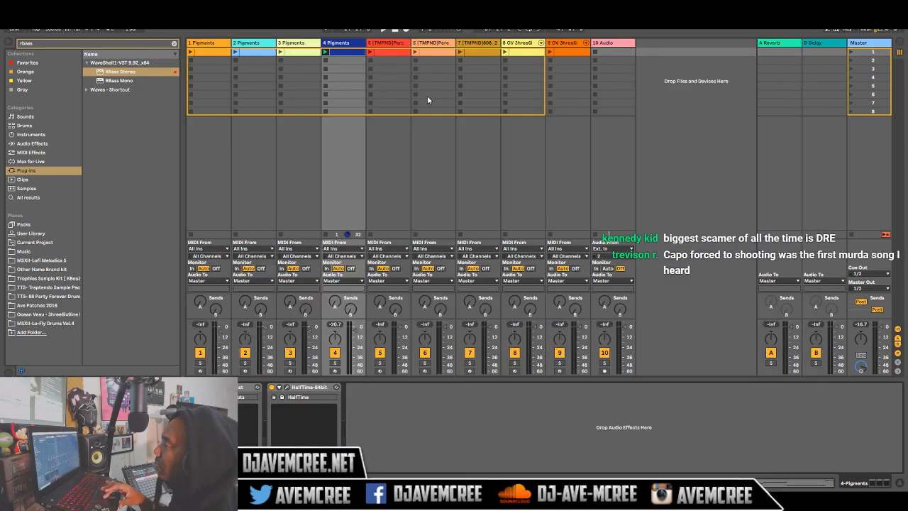
{"action": "double_click", "coordinate": [346, 55]}
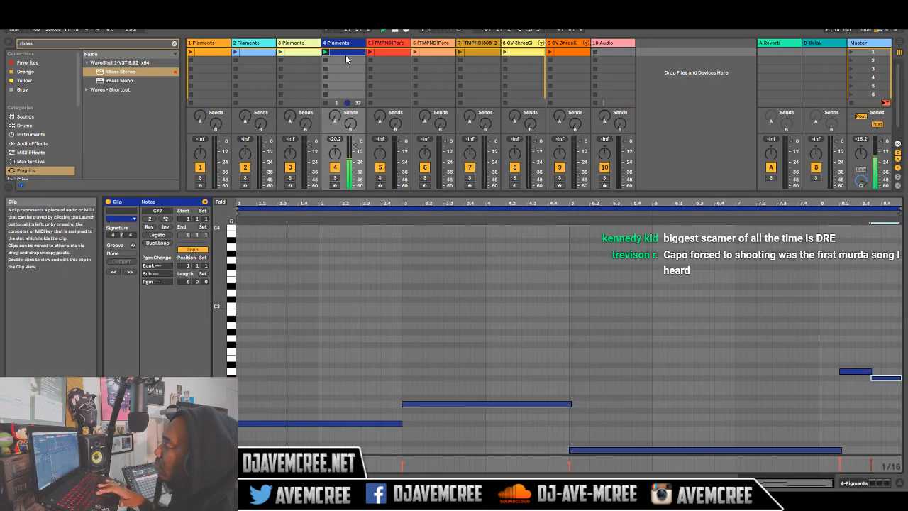
{"action": "key", "text": "space"}
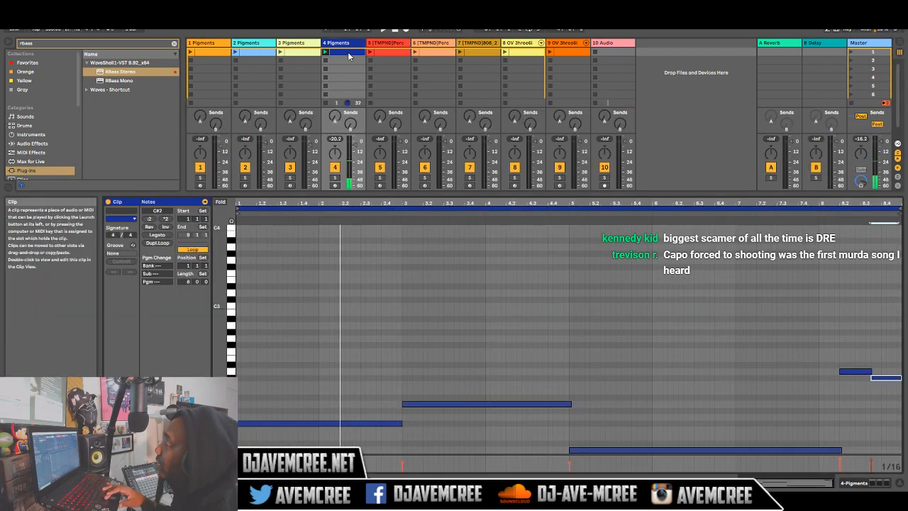
{"action": "double_click", "coordinate": [344, 44]}
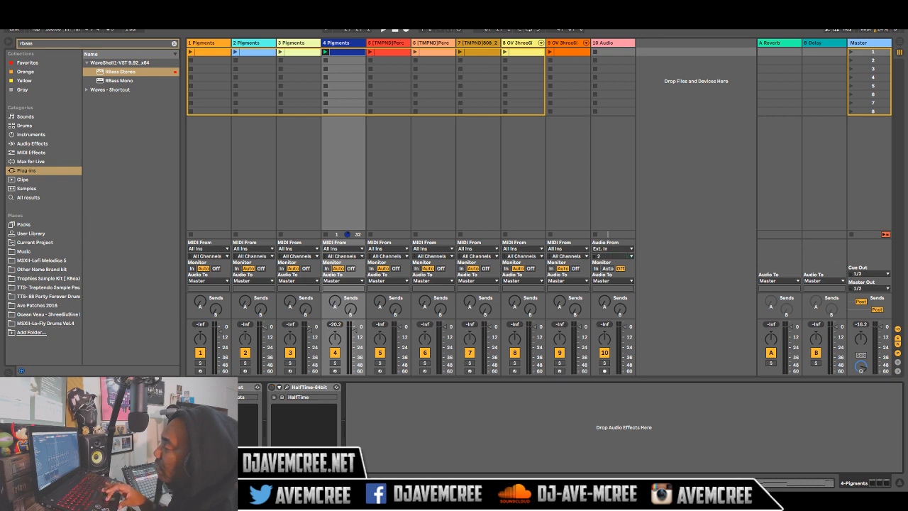
{"action": "key", "text": "ctrl+alt+p"}
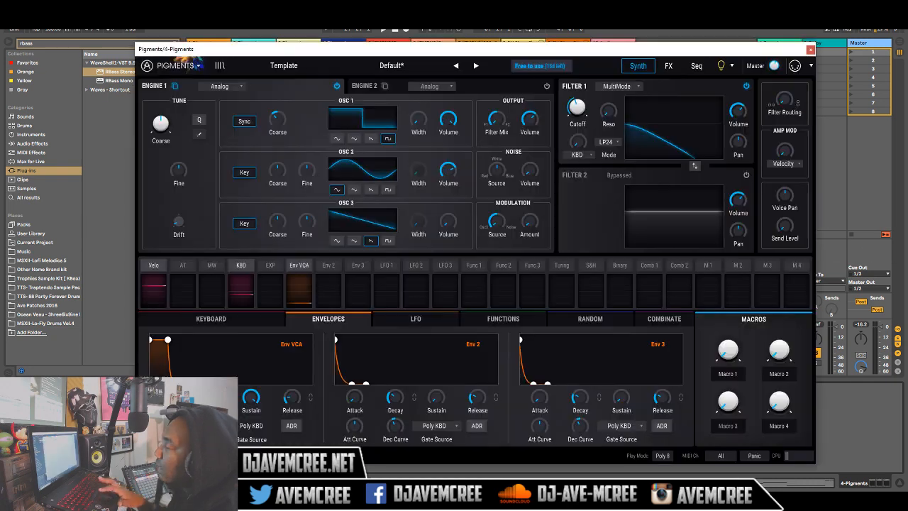
During playback, set oscillator 1 to a sawtooth and oscillator 2 to a square wave, and slightly raise Filter 1's cutoff and resonance.
{"action": "key", "text": "space"}
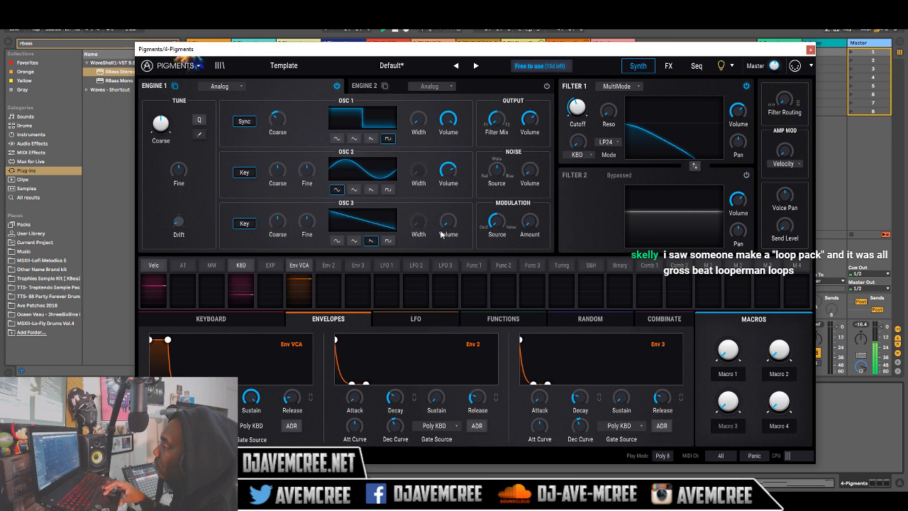
{"action": "left_click", "coordinate": [371, 139]}
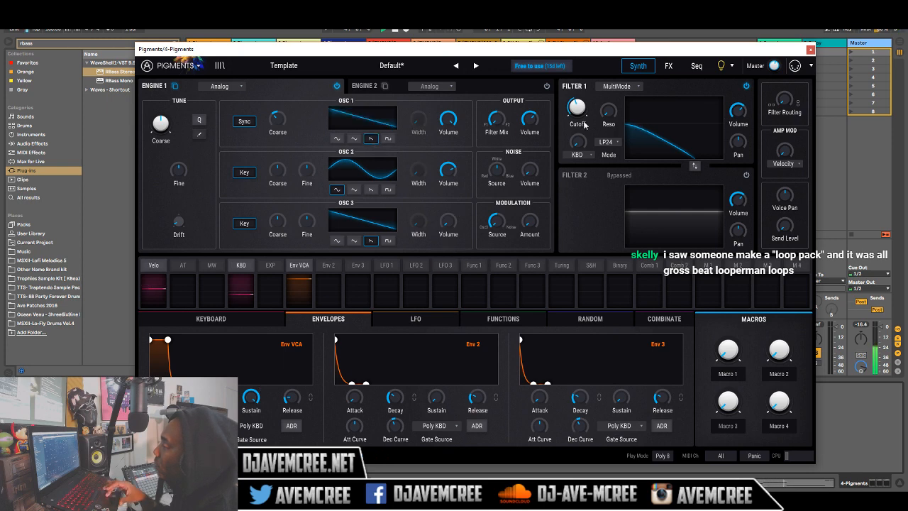
{"action": "left_click_drag", "start_coordinate": [585, 124], "coordinate": [588, 95]}
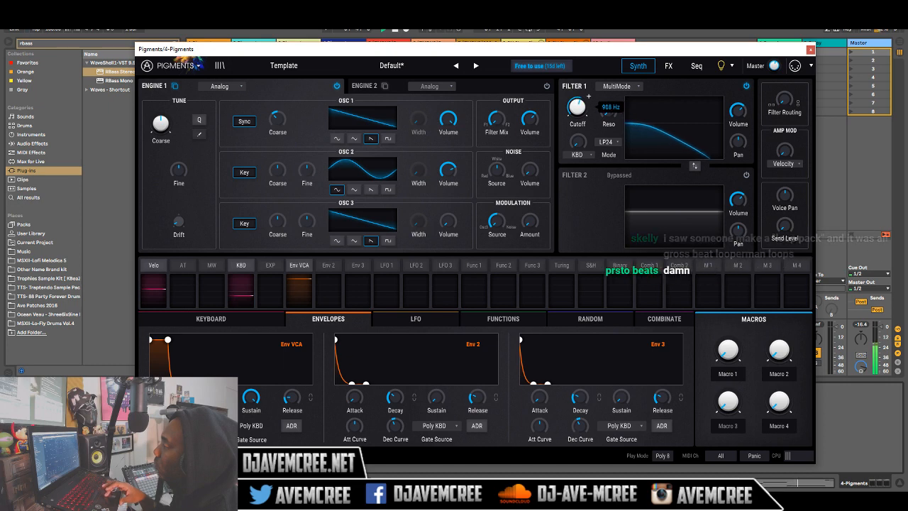
{"action": "scroll", "coordinate": [588, 95], "scroll_direction": "down", "scroll_amount": 5}
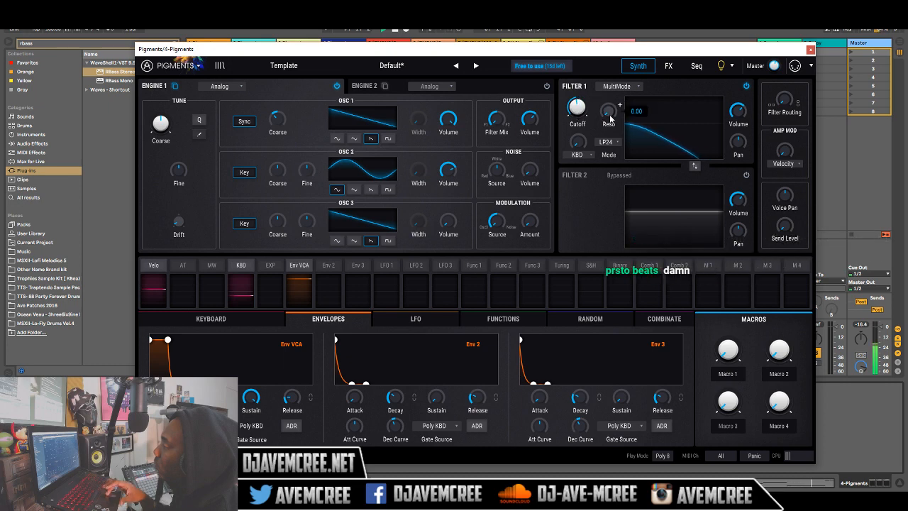
{"action": "left_click_drag", "start_coordinate": [607, 117], "coordinate": [607, 117]}
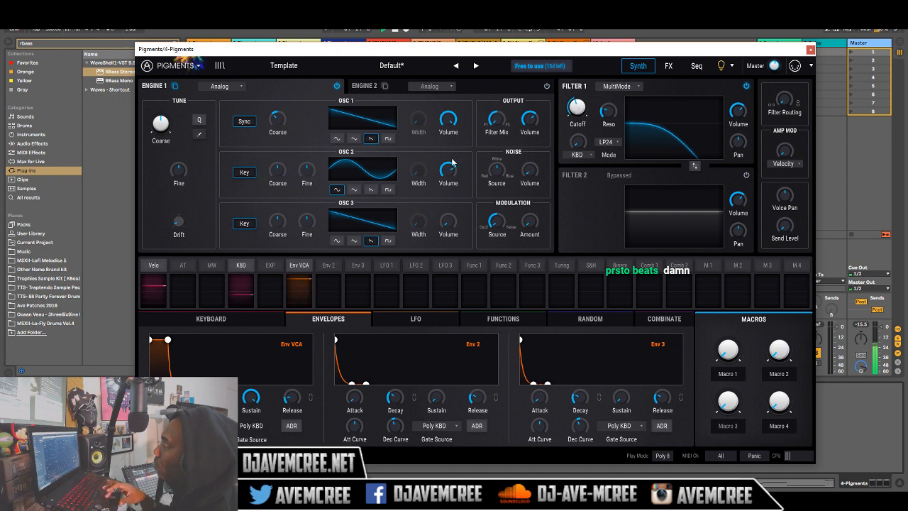
{"action": "left_click", "coordinate": [387, 190]}
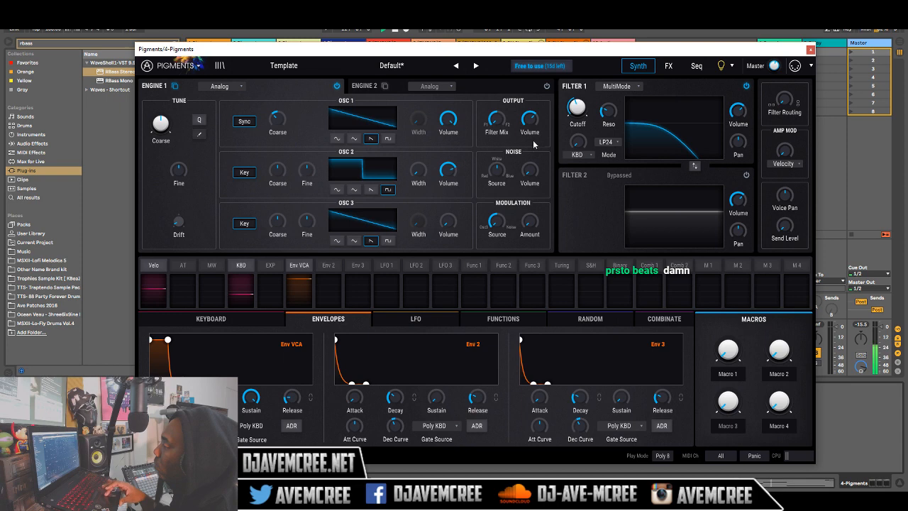
Assign LFO 1 to modulate Filter 1's cutoff with an amount of 0.09.
{"action": "mouse_move", "coordinate": [589, 104]}
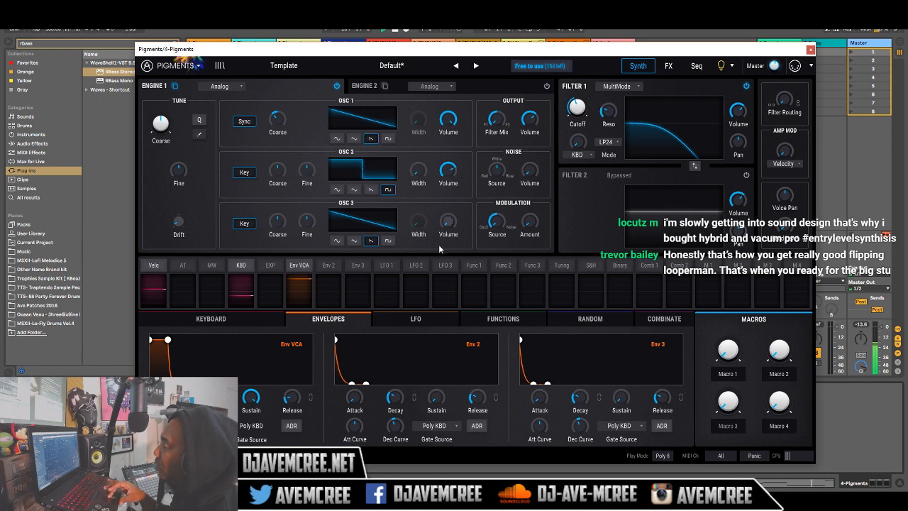
{"action": "left_click", "coordinate": [589, 99]}
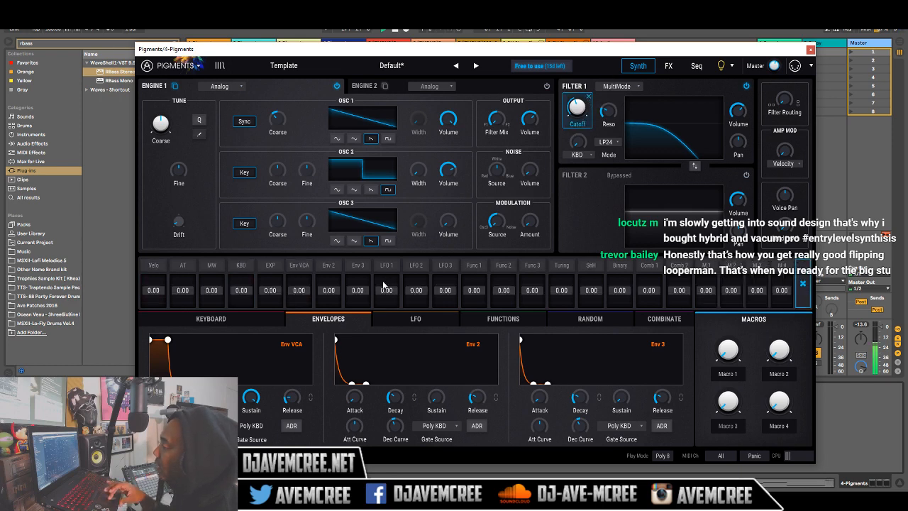
{"action": "left_click_drag", "start_coordinate": [386, 290], "coordinate": [387, 283]}
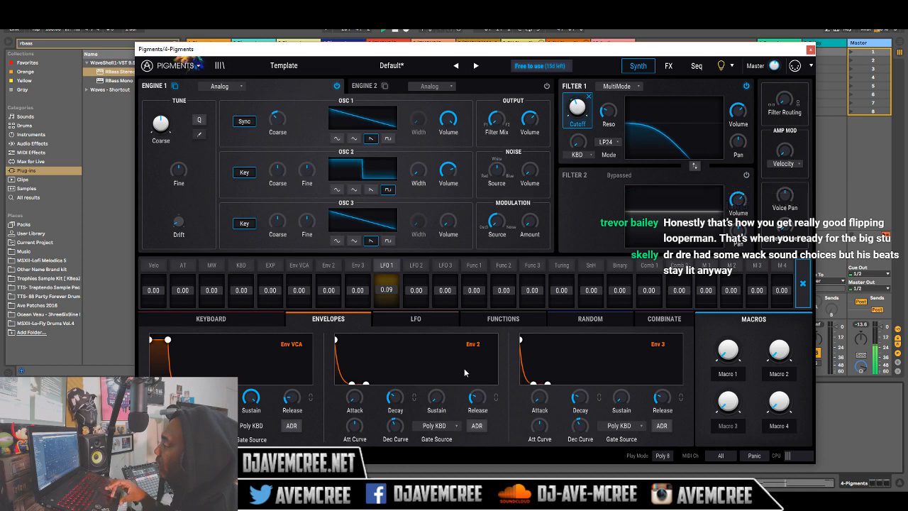
Set LFO 1's synced rate to 1/1 and change Filter 1's mode to LP12.
{"action": "left_click", "coordinate": [425, 324]}
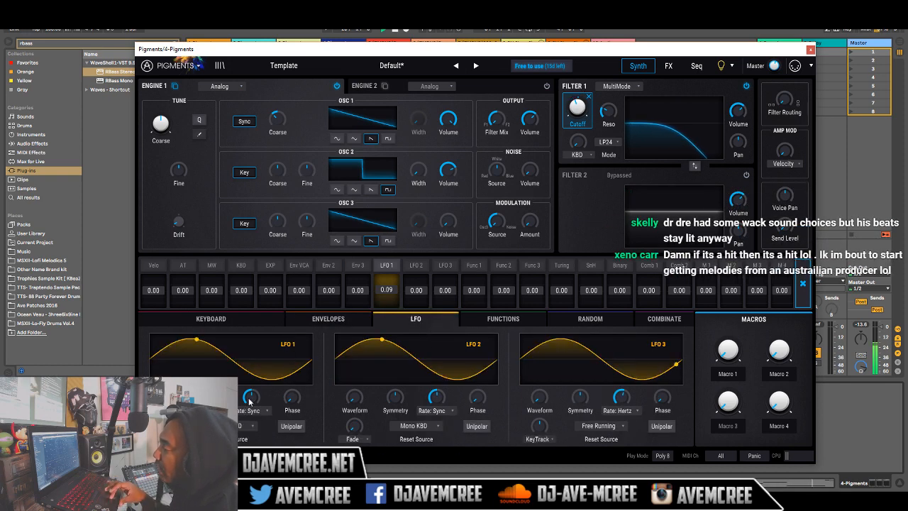
{"action": "mouse_move", "coordinate": [252, 401]}
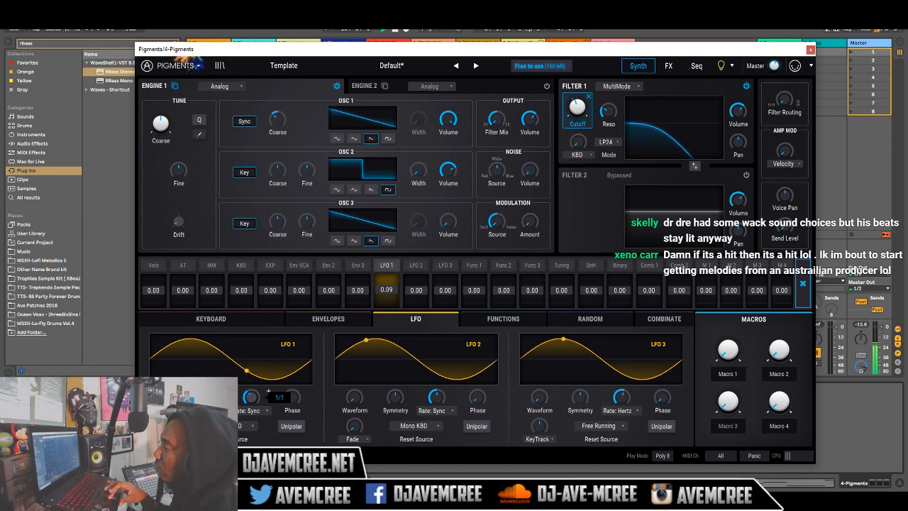
{"action": "left_click", "coordinate": [608, 144]}
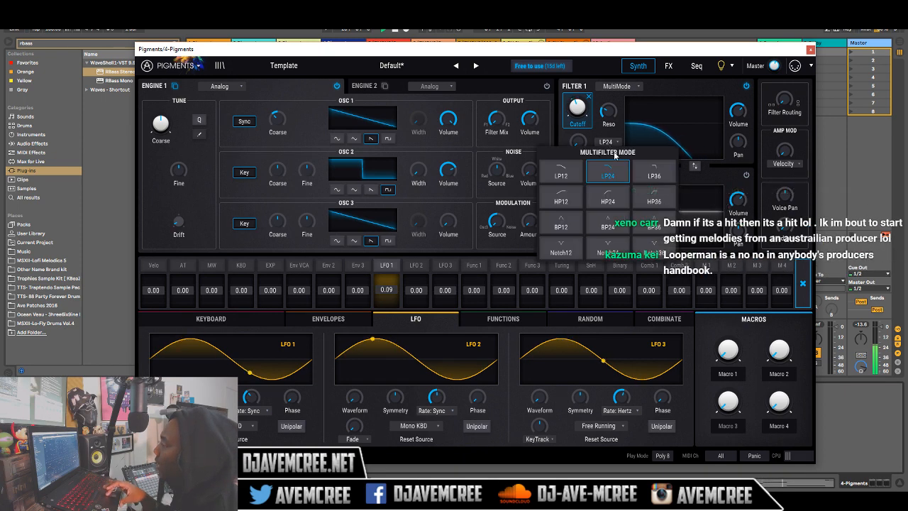
{"action": "left_click", "coordinate": [565, 172]}
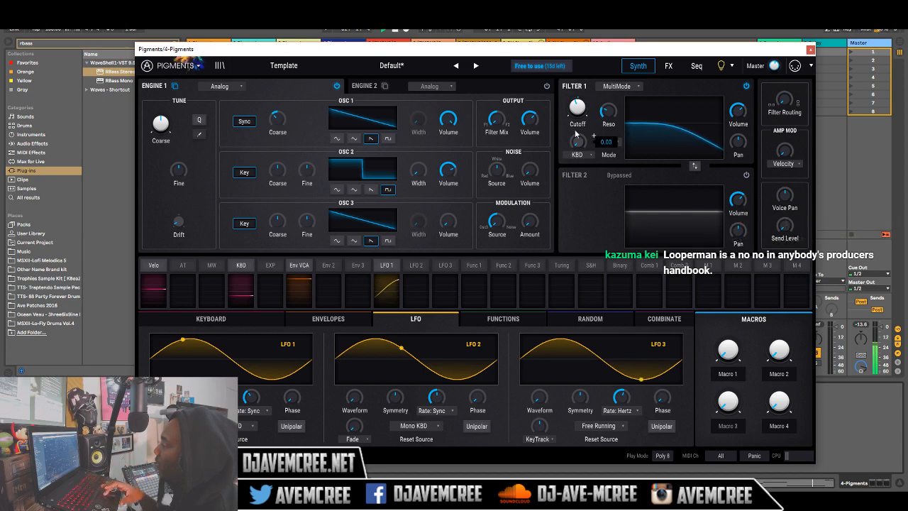
{"action": "mouse_move", "coordinate": [578, 125]}
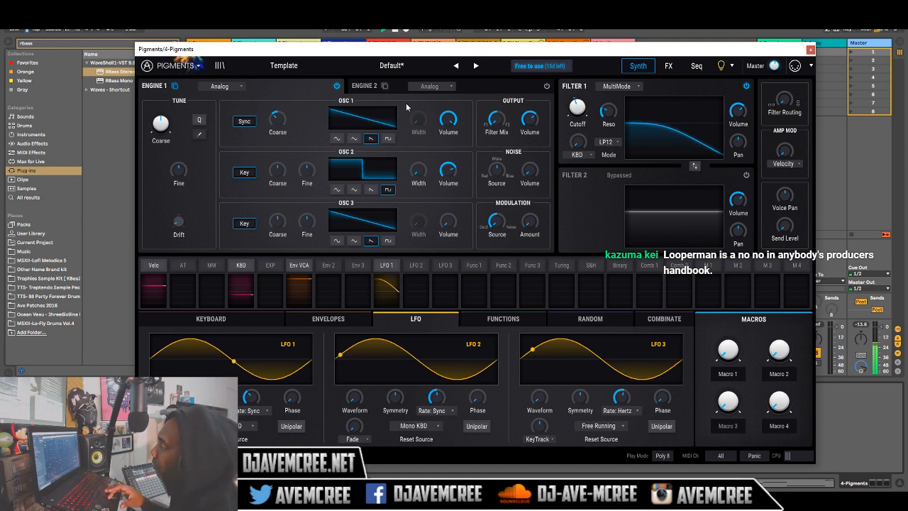
Replace Bus A's delay with Distortion, adjust its drive, and set the reverb's dry/wet mix to 19%.
{"action": "left_click", "coordinate": [668, 66]}
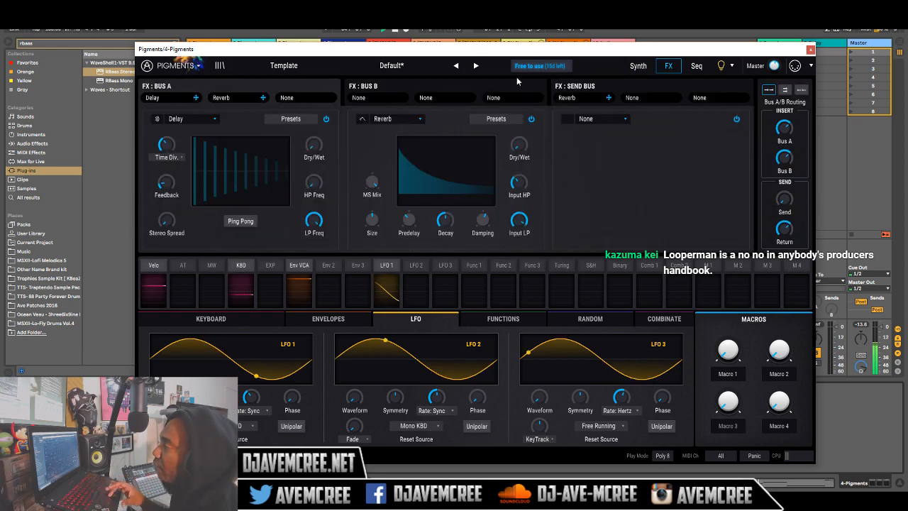
{"action": "left_click", "coordinate": [215, 120]}
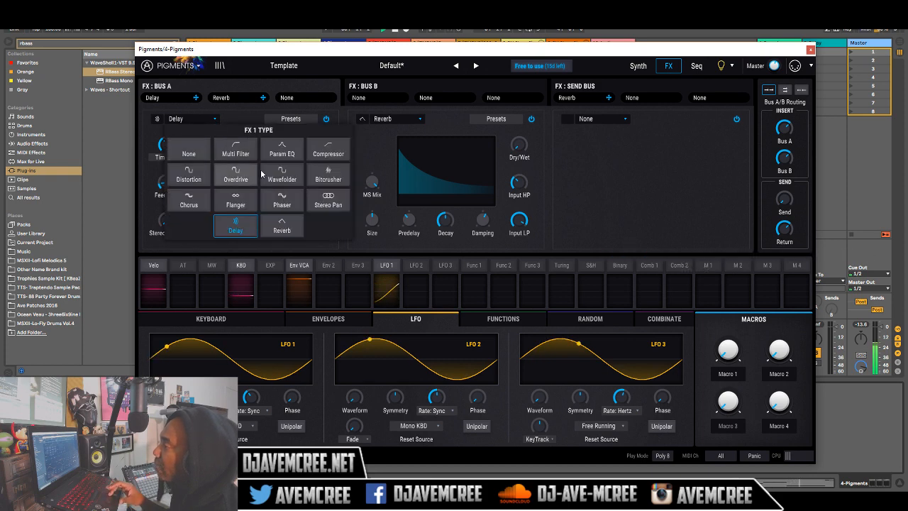
{"action": "left_click", "coordinate": [203, 177]}
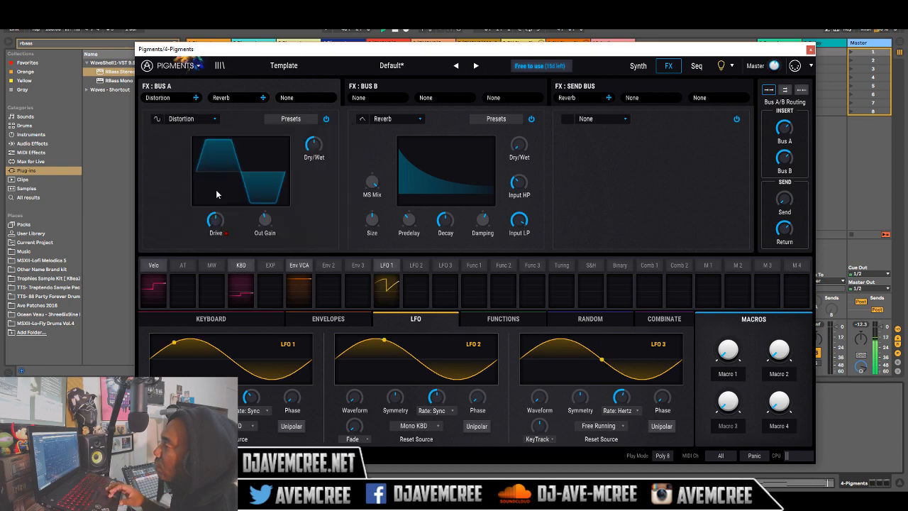
{"action": "left_click_drag", "start_coordinate": [214, 221], "coordinate": [214, 219]}
{"action": "left_click_drag", "start_coordinate": [216, 226], "coordinate": [217, 225]}
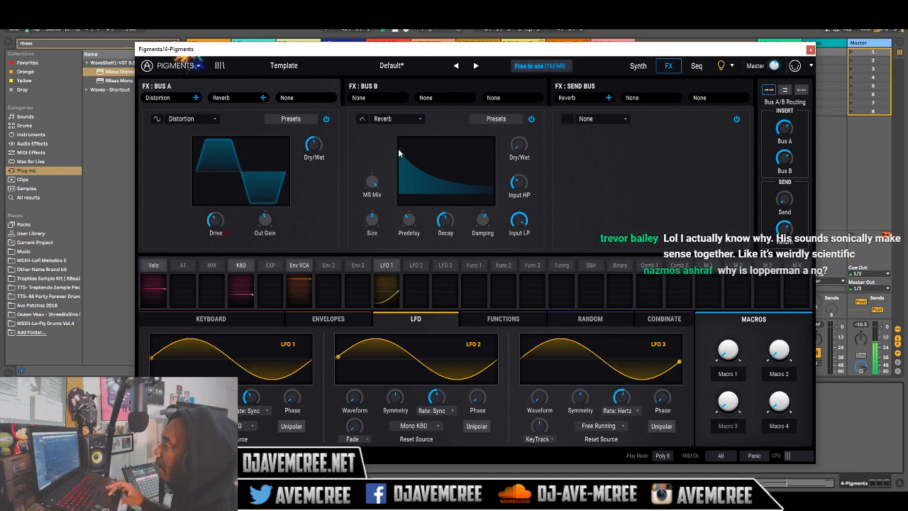
{"action": "mouse_move", "coordinate": [519, 155]}
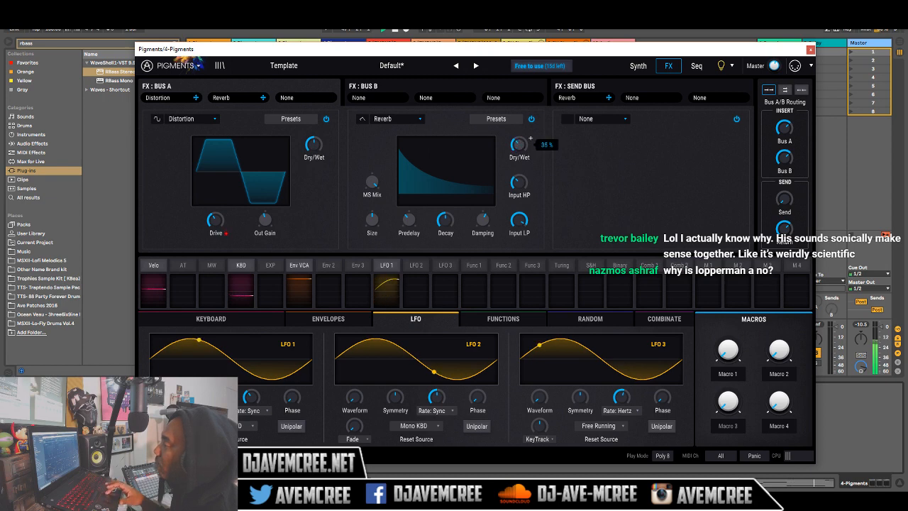
{"action": "left_click_drag", "start_coordinate": [520, 145], "coordinate": [517, 152]}
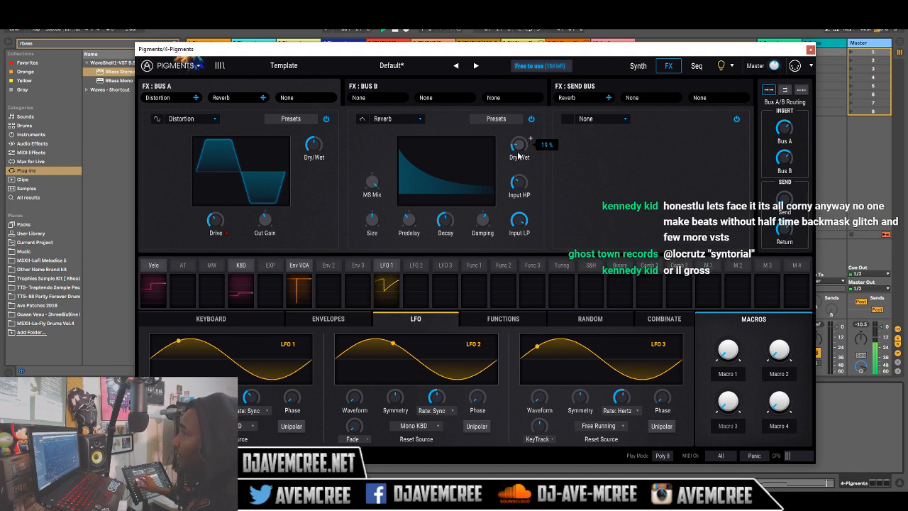
Check the second and third Pigments tracks during playback, and return to Pigments on the fourth track.
{"action": "key", "text": "Left"}
{"action": "key", "text": "Left"}
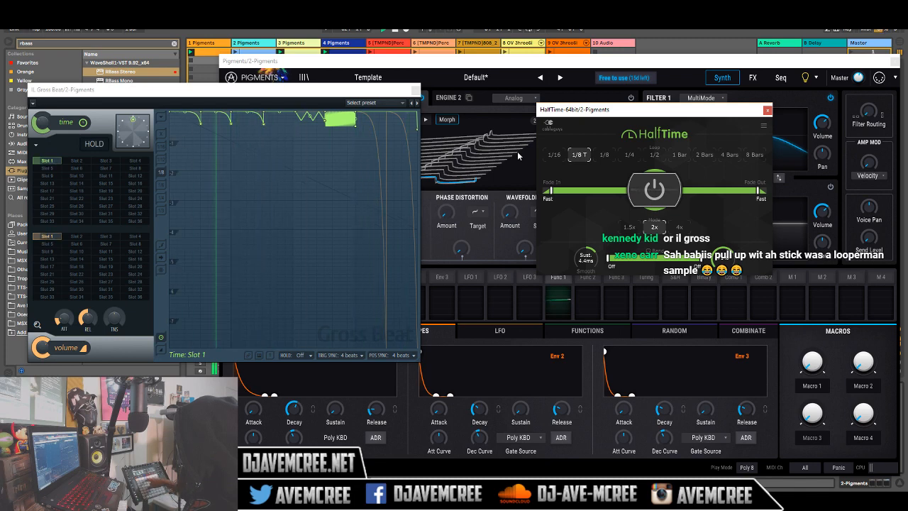
{"action": "key", "text": "ctrl+alt+p"}
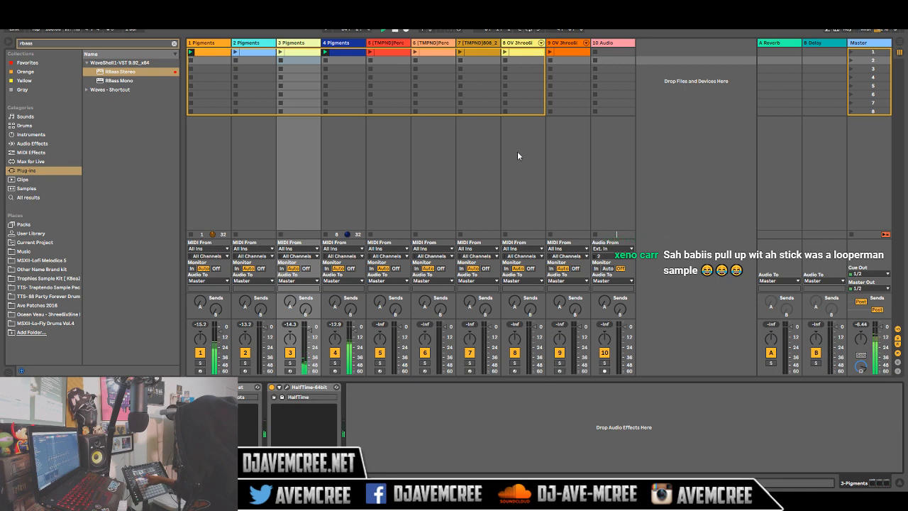
{"action": "key", "text": "ctrl+alt+p"}
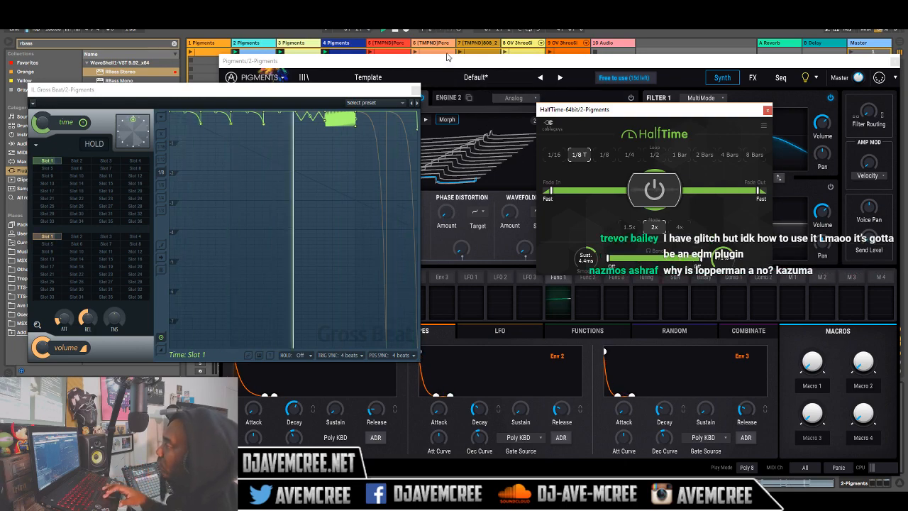
{"action": "left_click", "coordinate": [351, 41]}
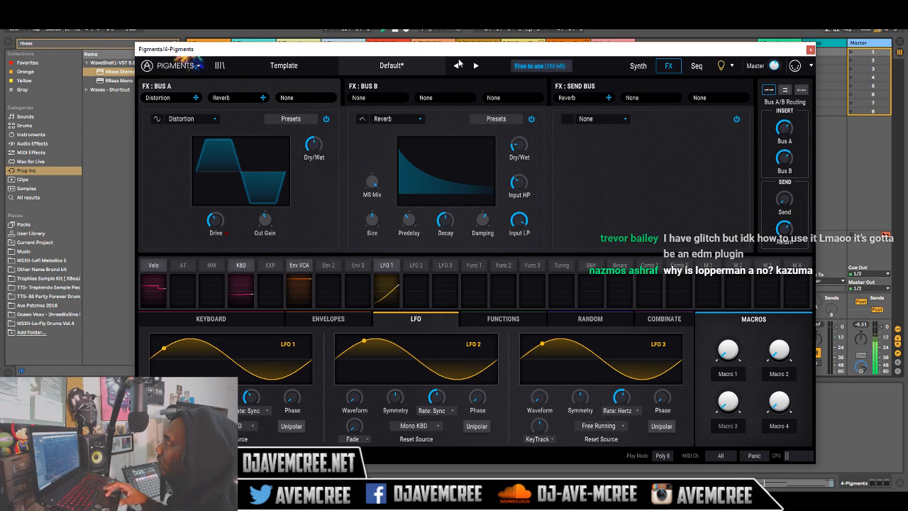
Turn Filter 1's keyboard tracking fully up and set its resonance to 0.616.
{"action": "left_click", "coordinate": [631, 66]}
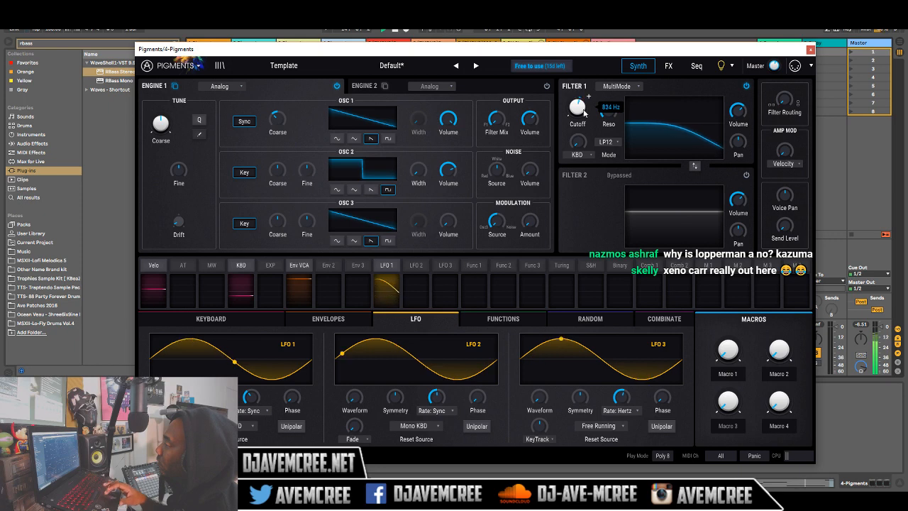
{"action": "left_click_drag", "start_coordinate": [579, 144], "coordinate": [580, 74]}
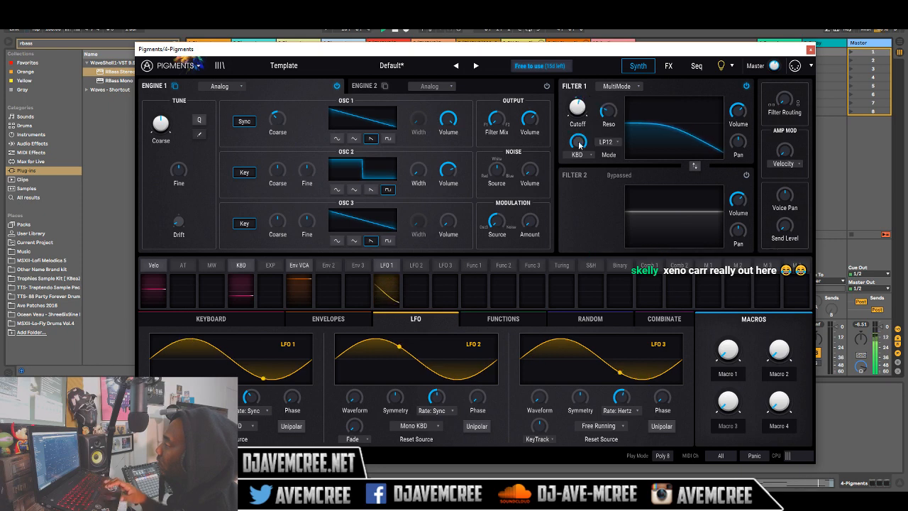
{"action": "mouse_move", "coordinate": [611, 116]}
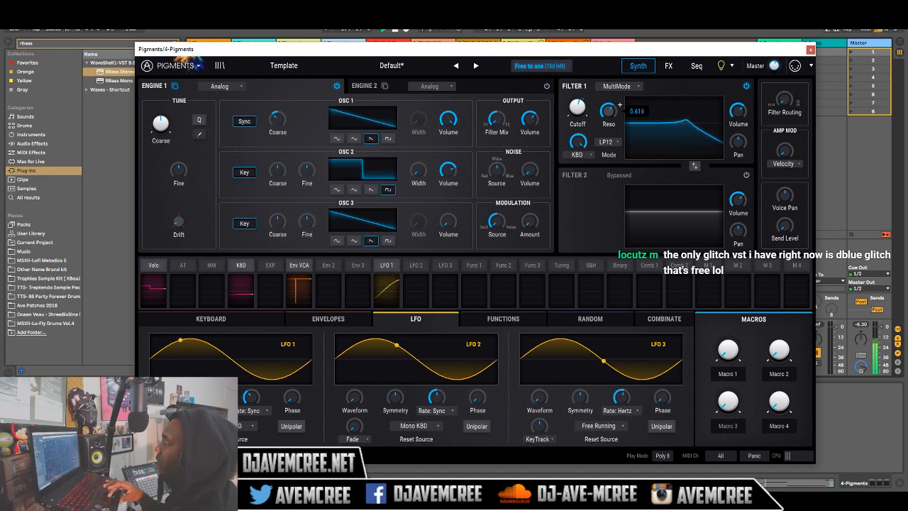
Modulate Filter 1's resonance with LFO 2 at 0.26, skew LFO 2's symmetry, and set the cutoff to 629 Hz.
{"action": "left_click", "coordinate": [622, 108]}
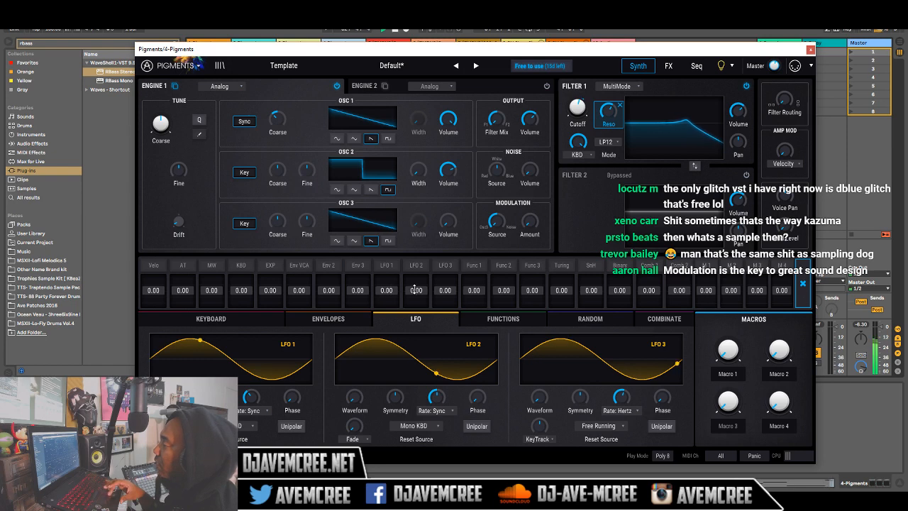
{"action": "left_click_drag", "start_coordinate": [414, 289], "coordinate": [415, 275]}
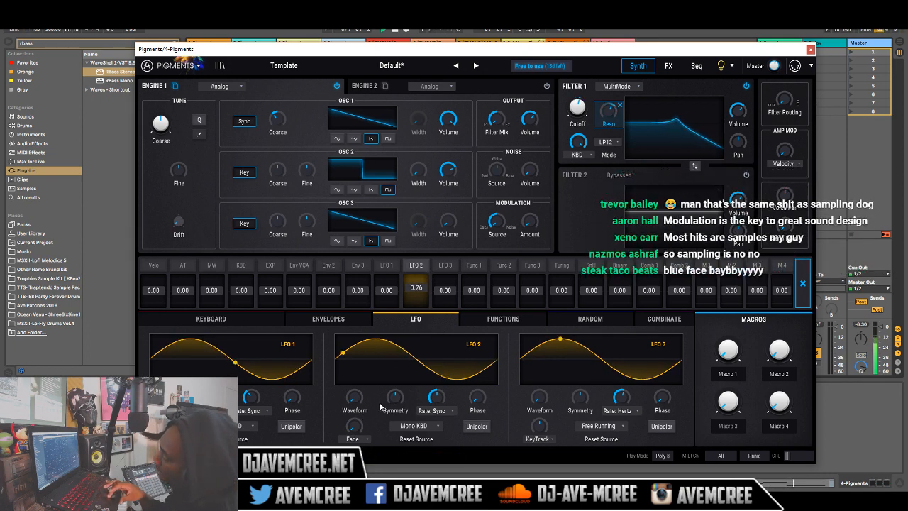
{"action": "left_click_drag", "start_coordinate": [395, 404], "coordinate": [356, 395]}
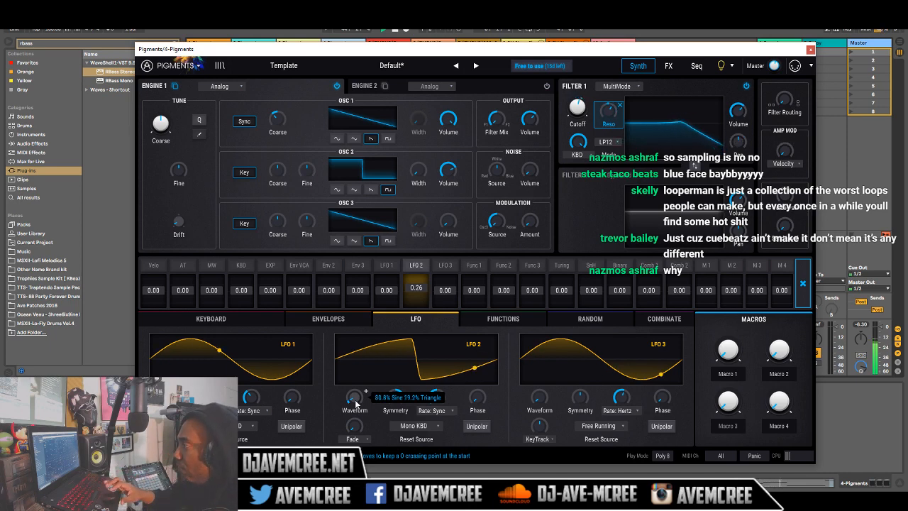
{"action": "left_click_drag", "start_coordinate": [577, 111], "coordinate": [576, 115]}
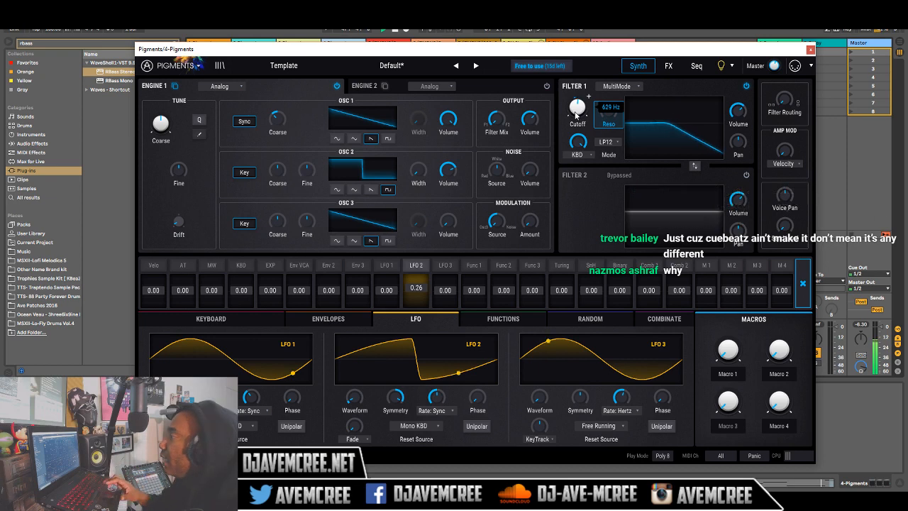
Raise the Bus A reverb's dry/wet mix and shorten its decay to 0.301.
{"action": "left_click", "coordinate": [667, 66]}
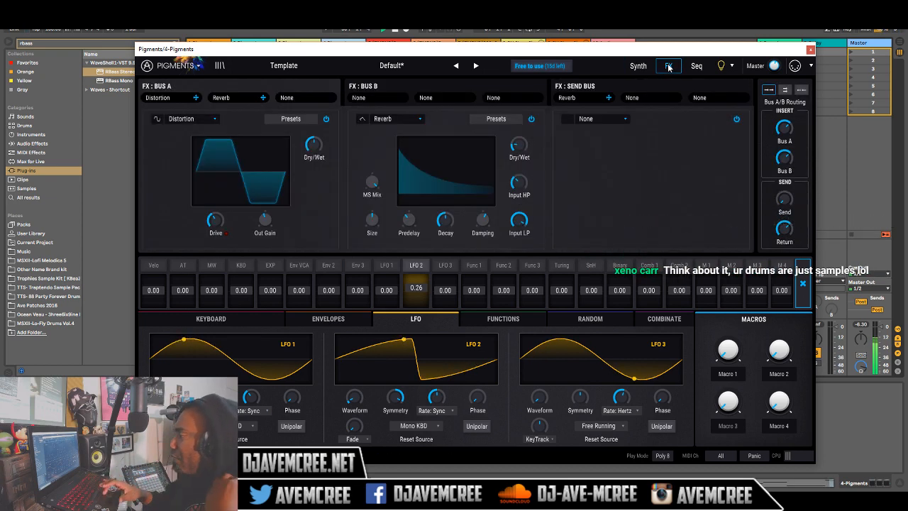
{"action": "mouse_move", "coordinate": [520, 148]}
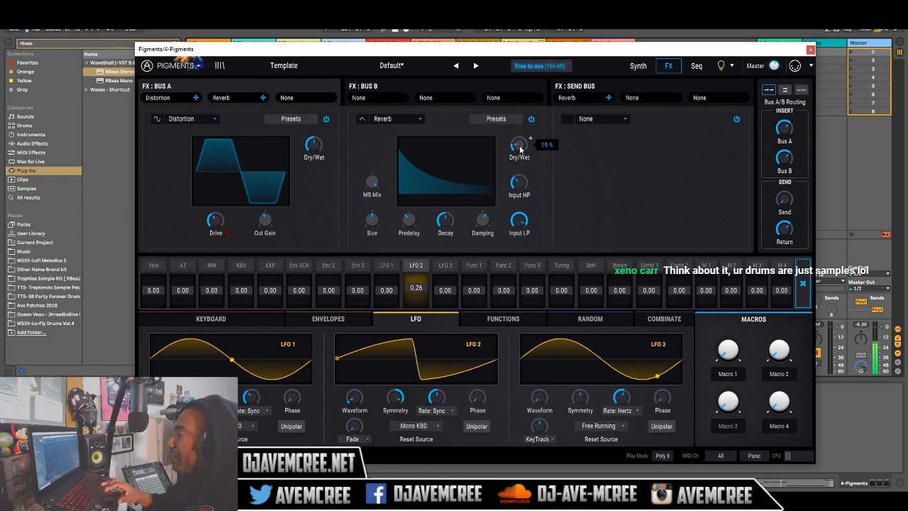
{"action": "left_click_drag", "start_coordinate": [520, 147], "coordinate": [520, 149]}
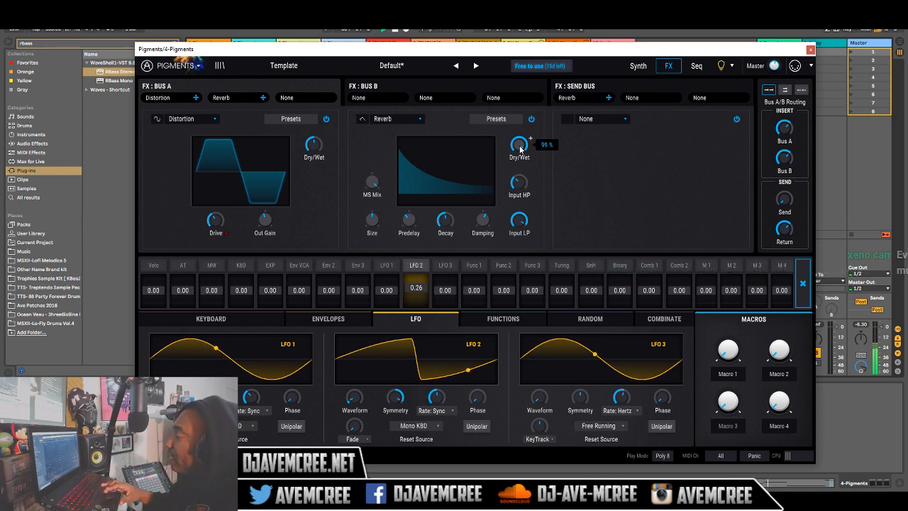
{"action": "scroll", "coordinate": [520, 145], "scroll_direction": "down", "scroll_amount": 8}
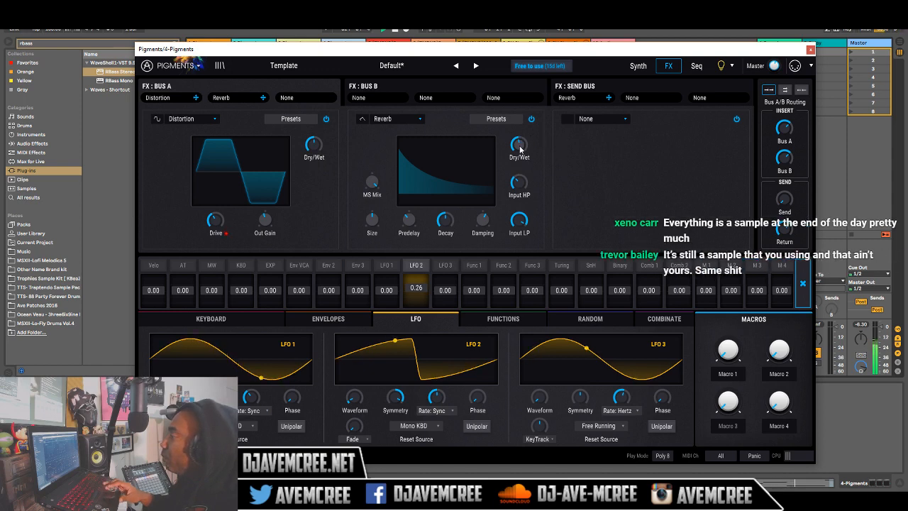
{"action": "left_click_drag", "start_coordinate": [451, 223], "coordinate": [451, 240]}
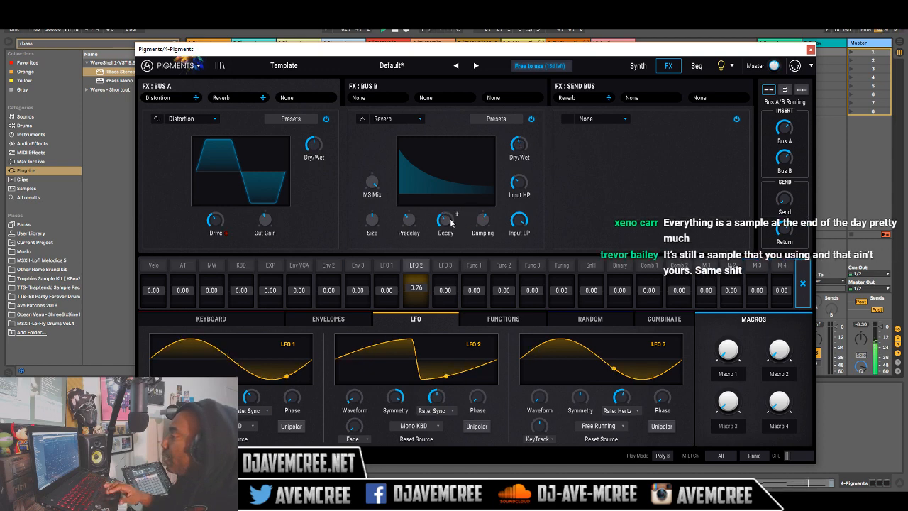
{"action": "scroll", "coordinate": [452, 223], "scroll_direction": "down", "scroll_amount": 2}
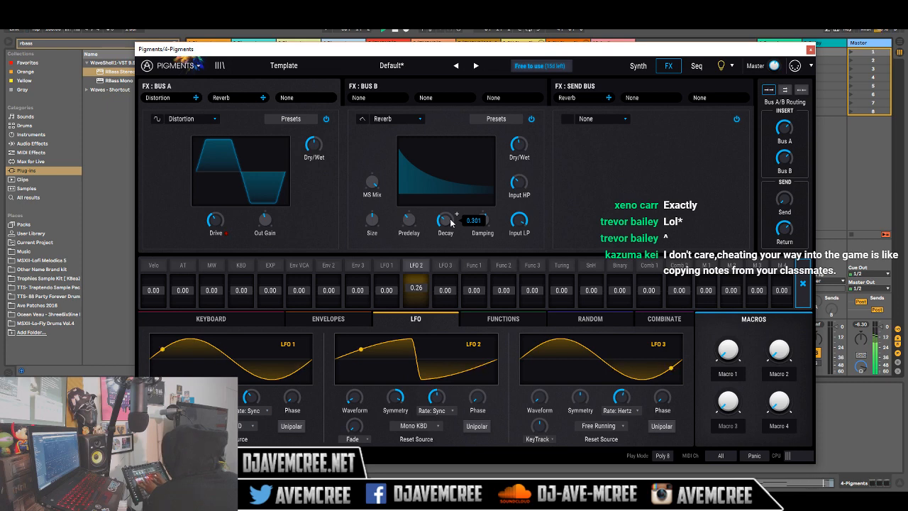
Listen to the third Pigments clip with the drum clips while reviewing the devices on the 808 and eighth tracks.
{"action": "key", "text": "Right"}
{"action": "key", "text": "Right"}
{"action": "key", "text": "Right"}
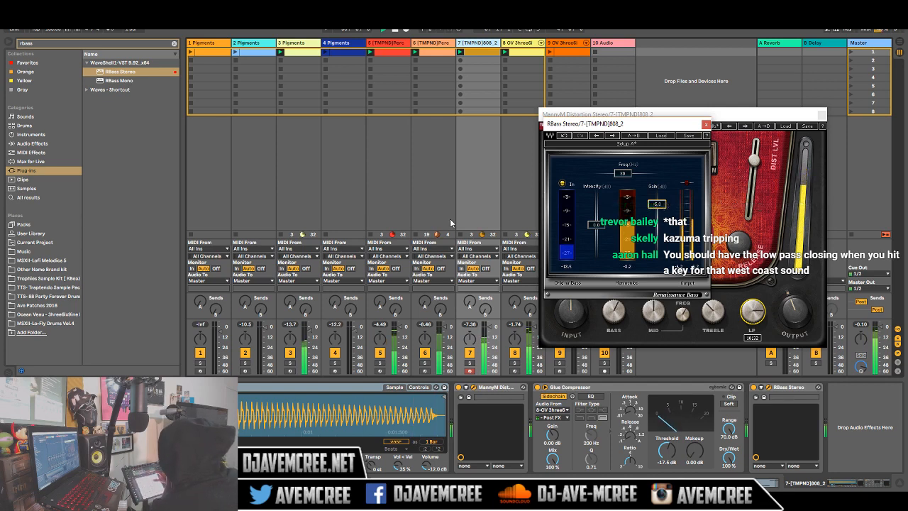
{"action": "key", "text": "Right"}
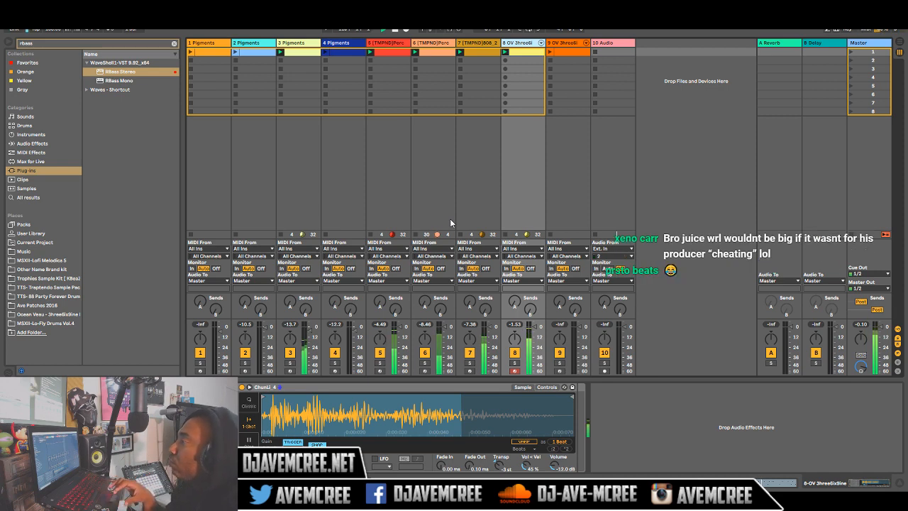
Launch and retrigger the ninth track's clip during playback, and open Pigments on the first track.
{"action": "left_click", "coordinate": [549, 53]}
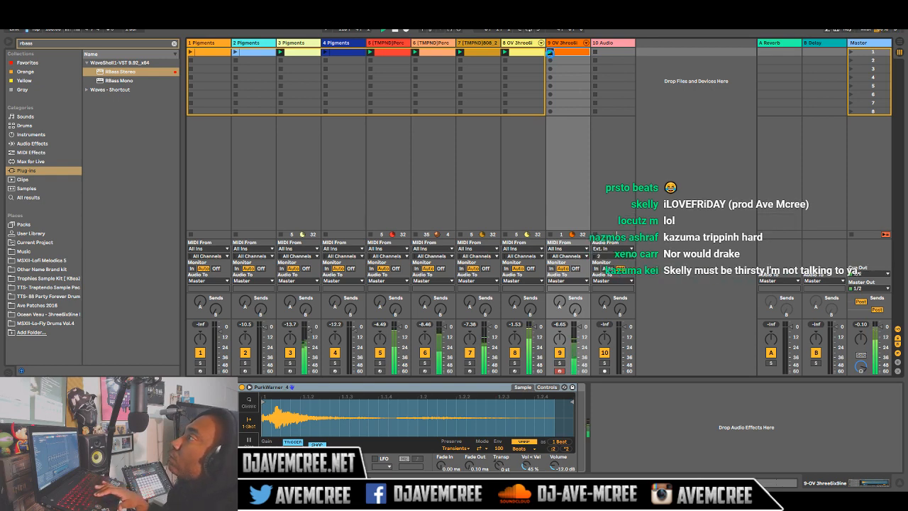
{"action": "left_click", "coordinate": [550, 53]}
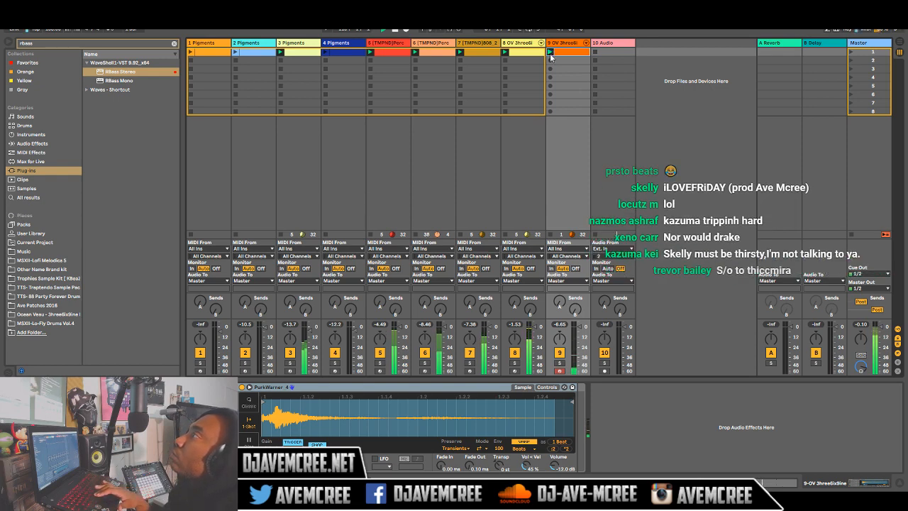
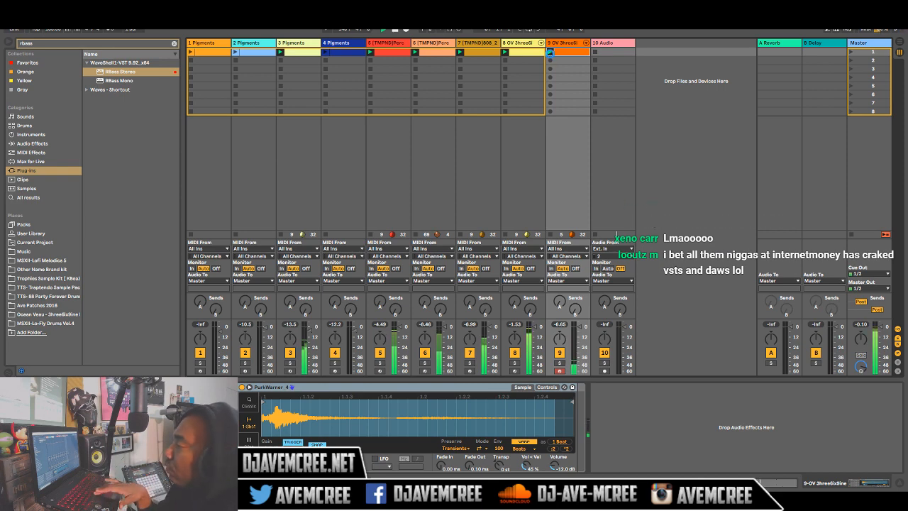
{"action": "left_click", "coordinate": [549, 52]}
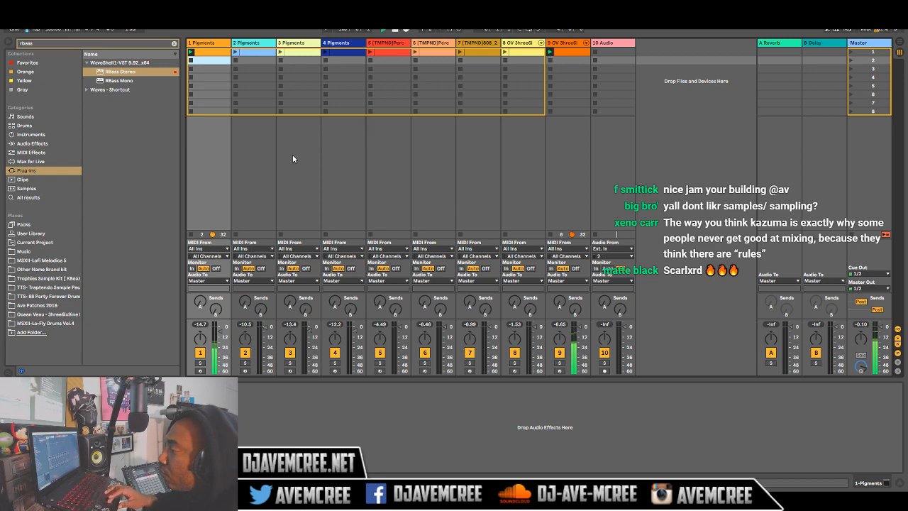
{"action": "left_click", "coordinate": [32, 389]}
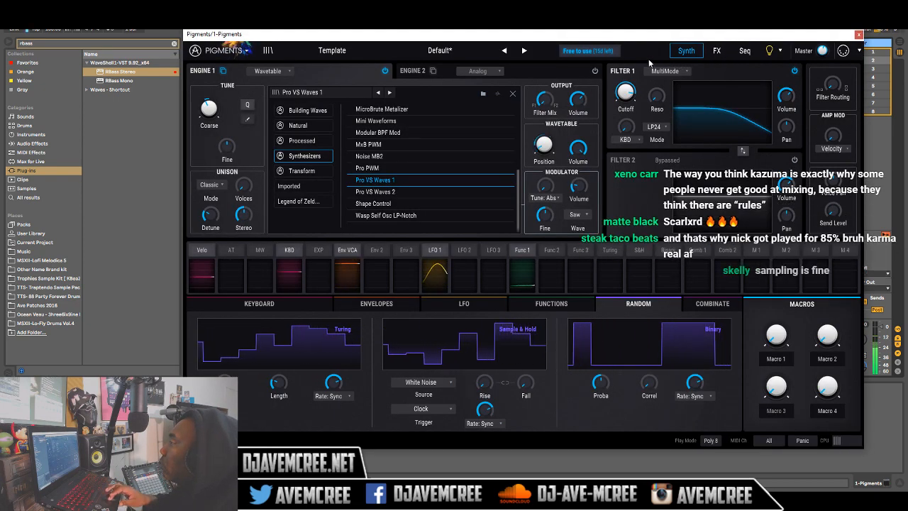
Raise the Bus A reverb's dry/wet mix to 54% in the first track's Pigments effects.
{"action": "left_click", "coordinate": [720, 54]}
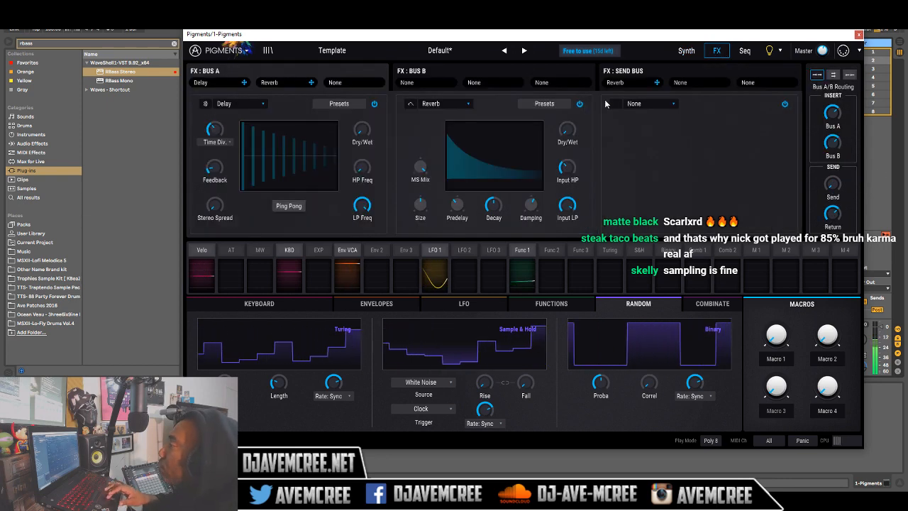
{"action": "mouse_move", "coordinate": [578, 124]}
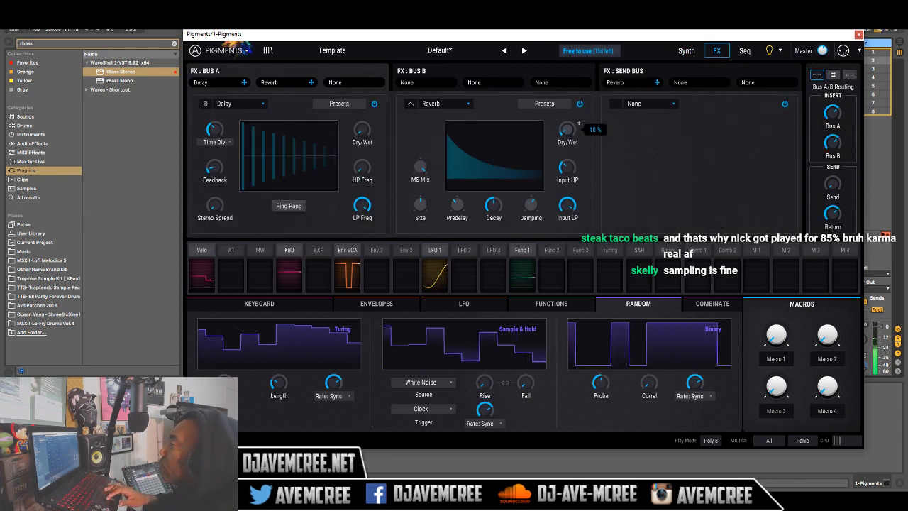
{"action": "scroll", "coordinate": [579, 124], "scroll_direction": "up", "scroll_amount": 3}
{"action": "left_click_drag", "start_coordinate": [574, 134], "coordinate": [574, 133]}
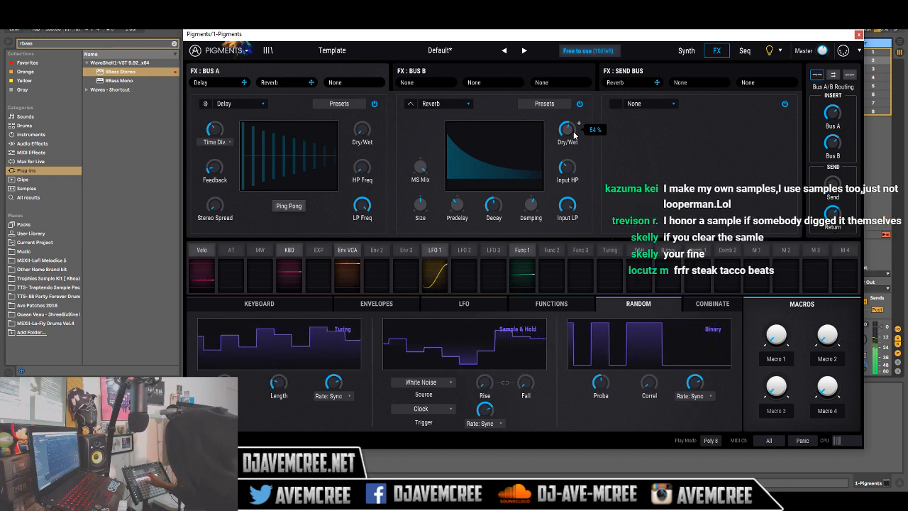
Move between the Pigments and drum tracks during playback, reviewing their devices while auditioning clip combinations.
{"action": "key", "text": "Right"}
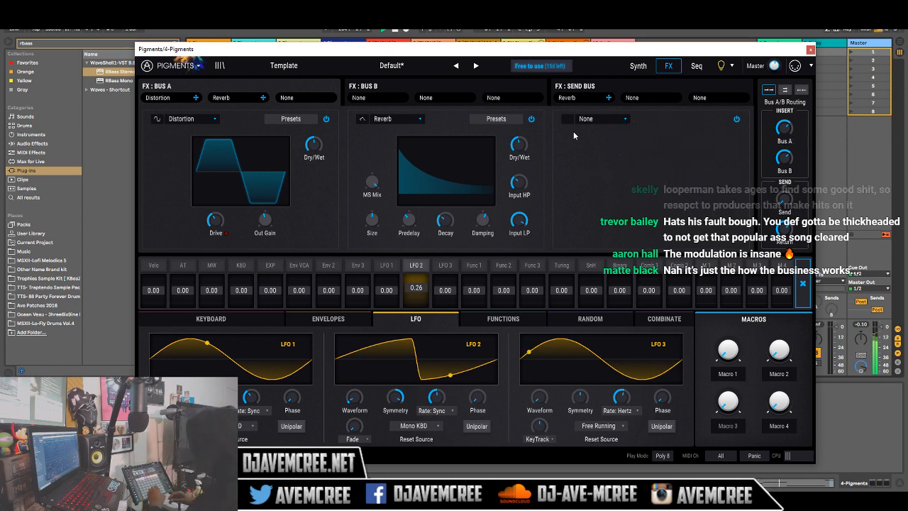
{"action": "key", "text": "ctrl+alt+p"}
{"action": "key", "text": "Left"}
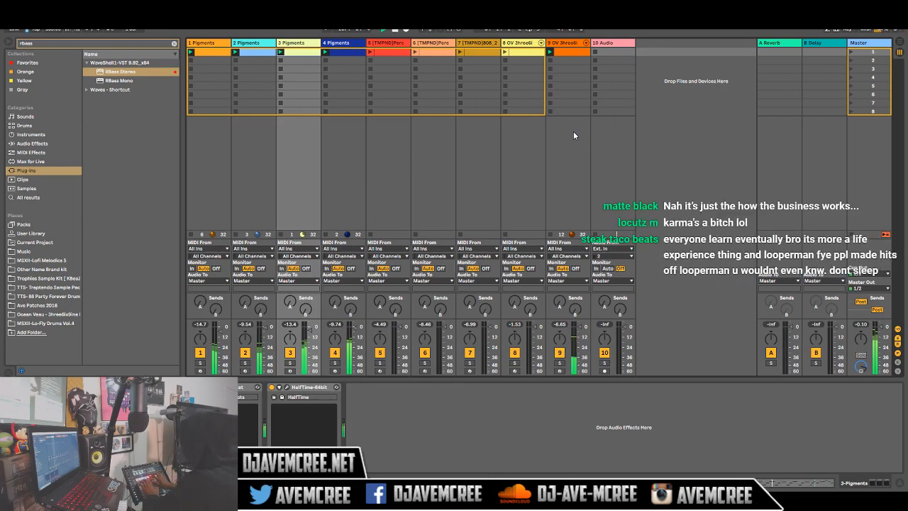
{"action": "key", "text": "Left"}
{"action": "key", "text": "Left"}
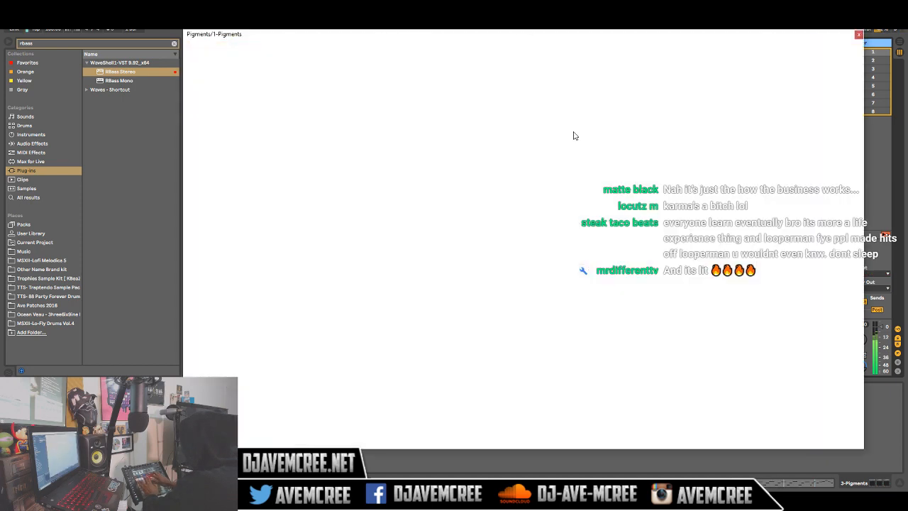
{"action": "key", "text": "Right"}
{"action": "key", "text": "Right"}
{"action": "key", "text": "Right"}
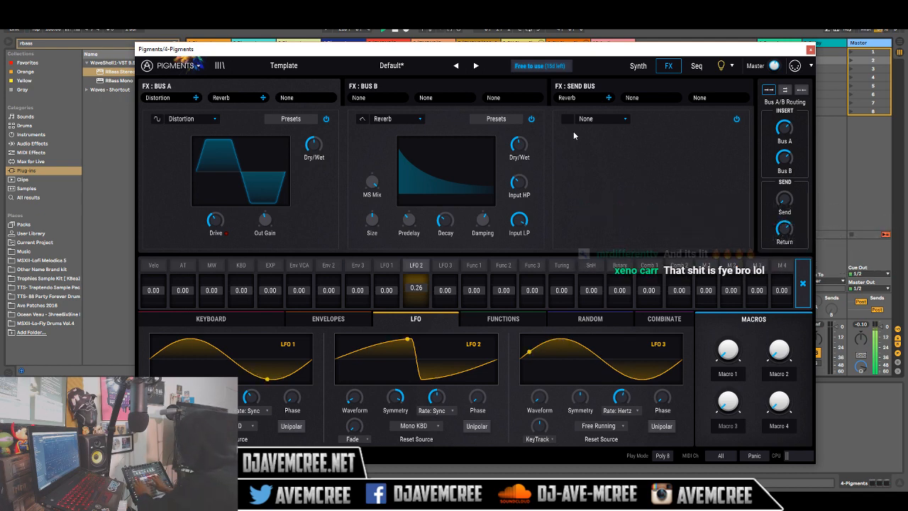
{"action": "key", "text": "Left"}
{"action": "key", "text": "Left"}
{"action": "key", "text": "Right"}
{"action": "key", "text": "Right"}
{"action": "key", "text": "Right"}
{"action": "key", "text": "Right"}
{"action": "key", "text": "Right"}
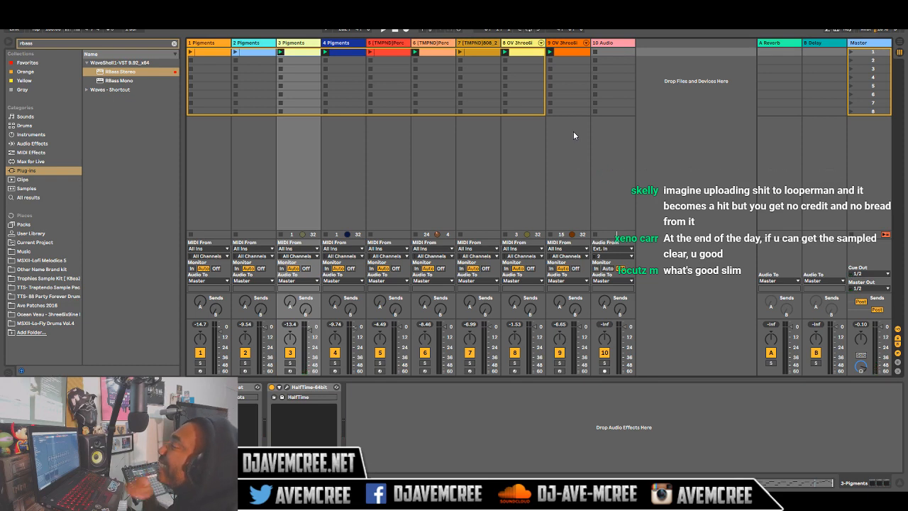
Reopen Pigments on the first track and show its synth engine and filter settings.
{"action": "left_click", "coordinate": [212, 44]}
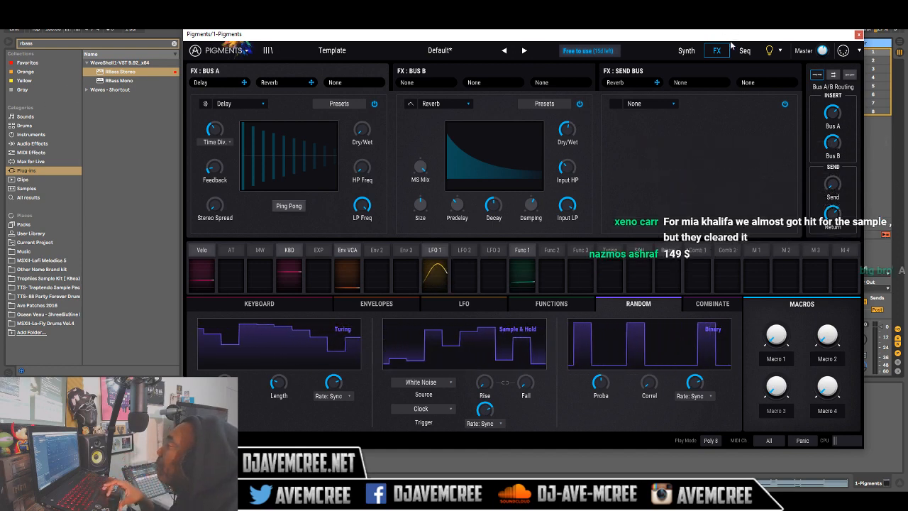
{"action": "left_click", "coordinate": [688, 50]}
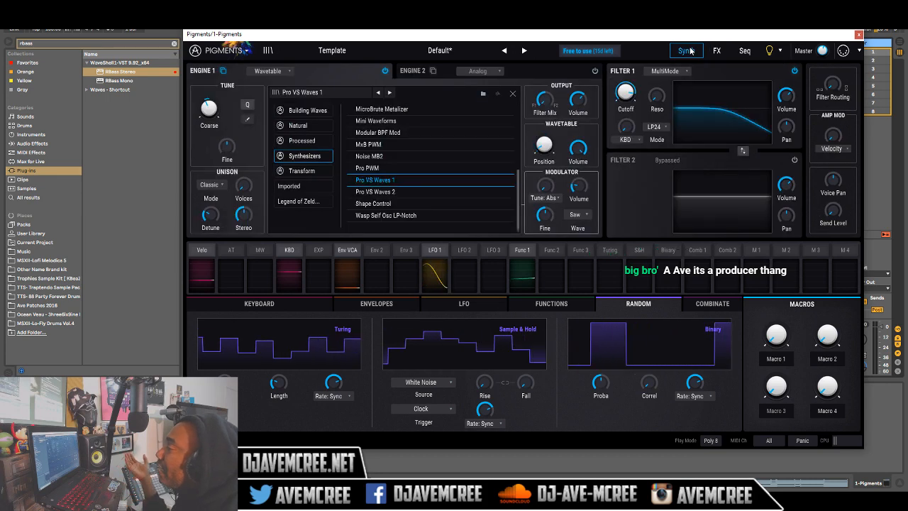